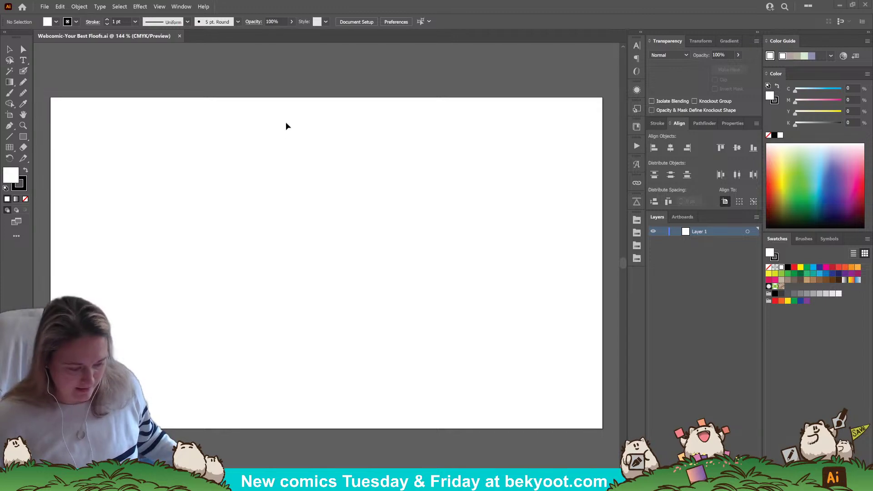
Step: Extend the artboard downward with the Artboard tool into a portrait format of 1500 px by about 1951 px
scroll(331, 218, down, 2)
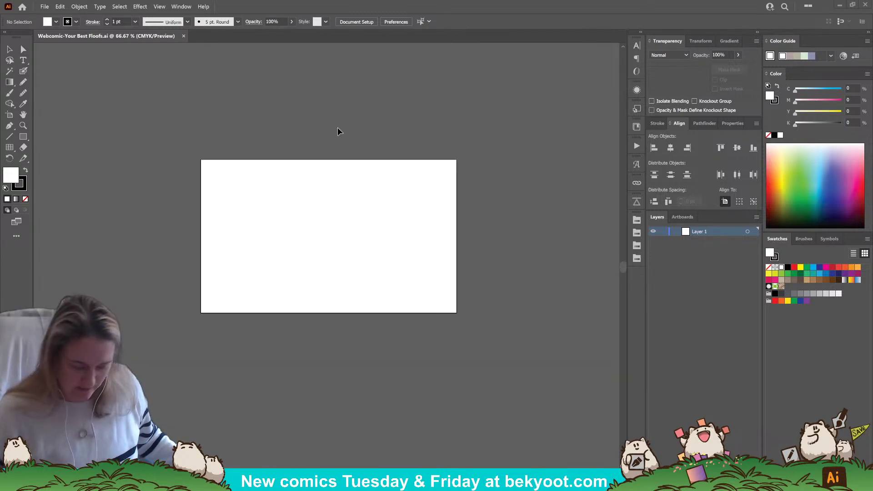
click(10, 117)
drag(322, 284, 304, 434)
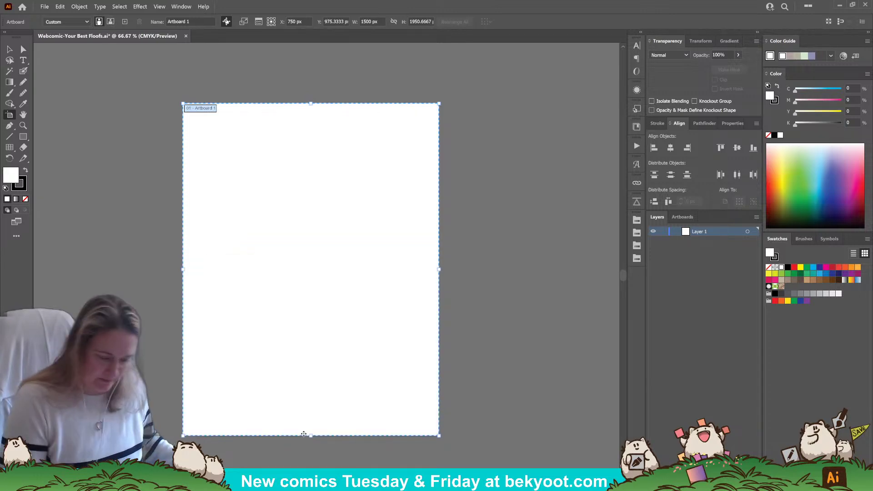
Step: Handwrite the title "Your Best Floofs" near the artboard's upper edge with the Blob Brush and group its letters
click(23, 71)
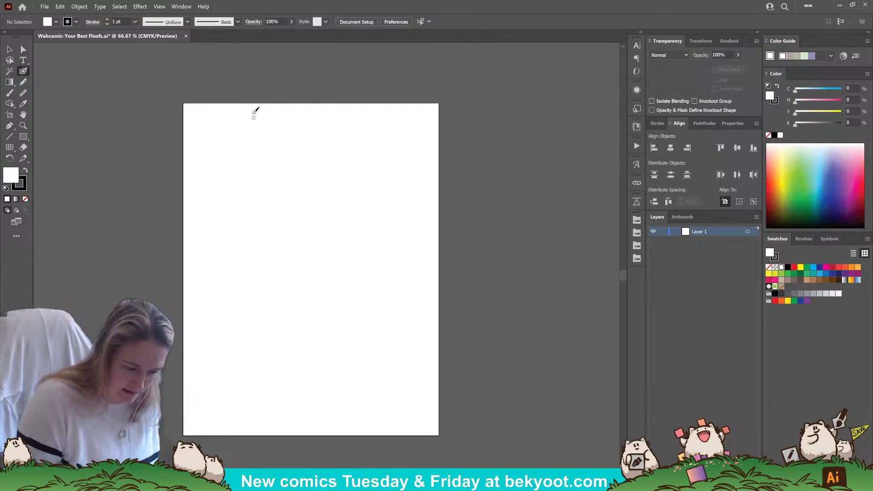
mouse_move(254, 111)
mouse_down()
mouse_move(331, 116)
mouse_move(357, 107)
mouse_move(371, 117)
mouse_move(383, 109)
mouse_move(381, 123)
mouse_up()
key(v)
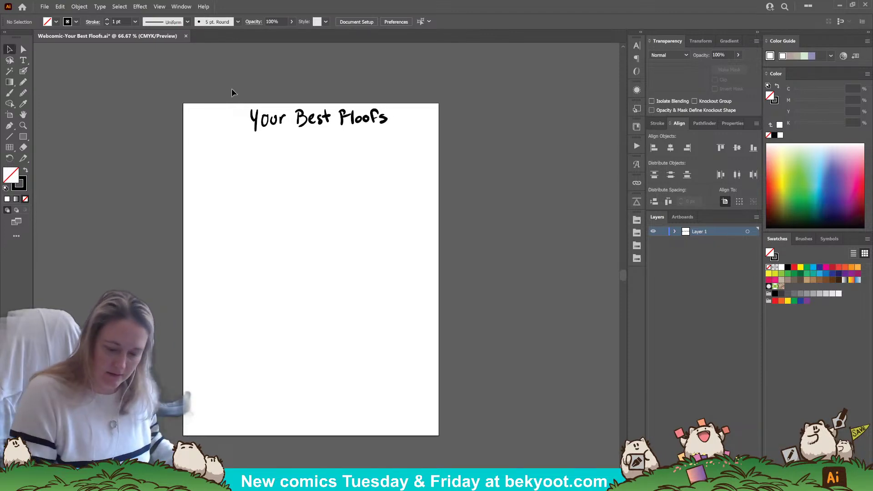
drag(231, 89, 363, 131)
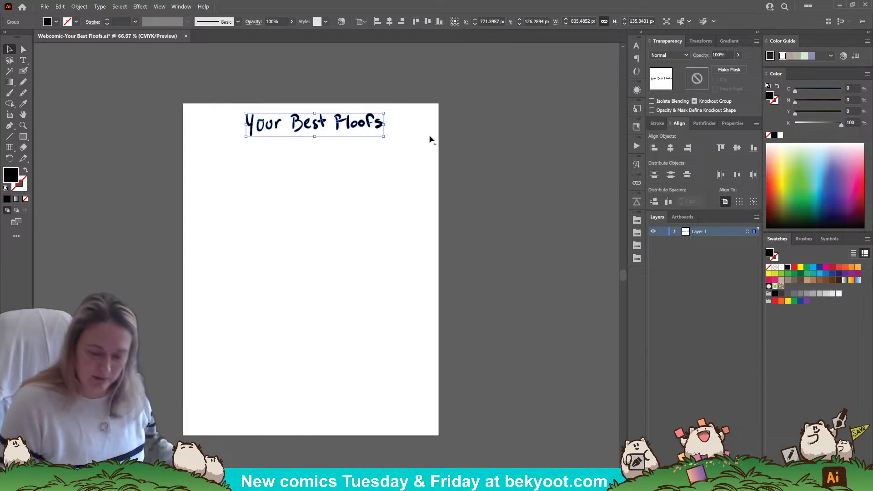
Step: Paint a vertical black stroke about 492 px long below the title and place a rotated copy as the panel's upper edge
click(23, 70)
key(ctrl+shift+a)
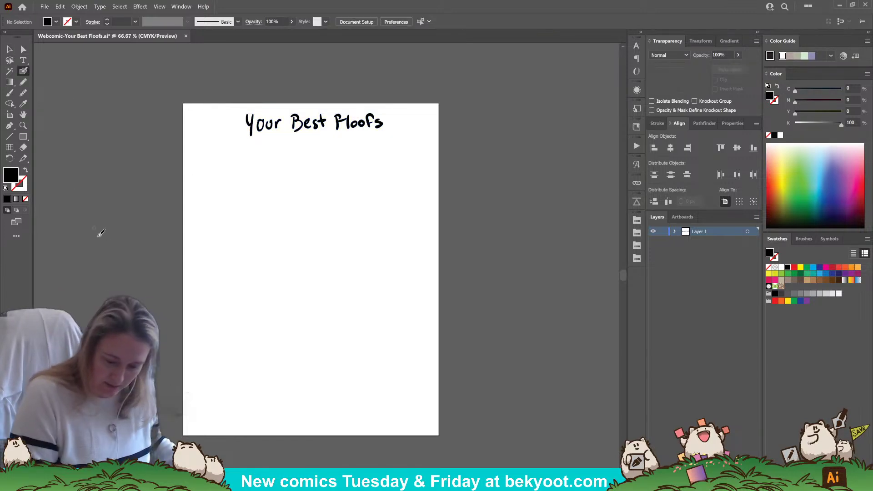
drag(198, 149, 198, 231)
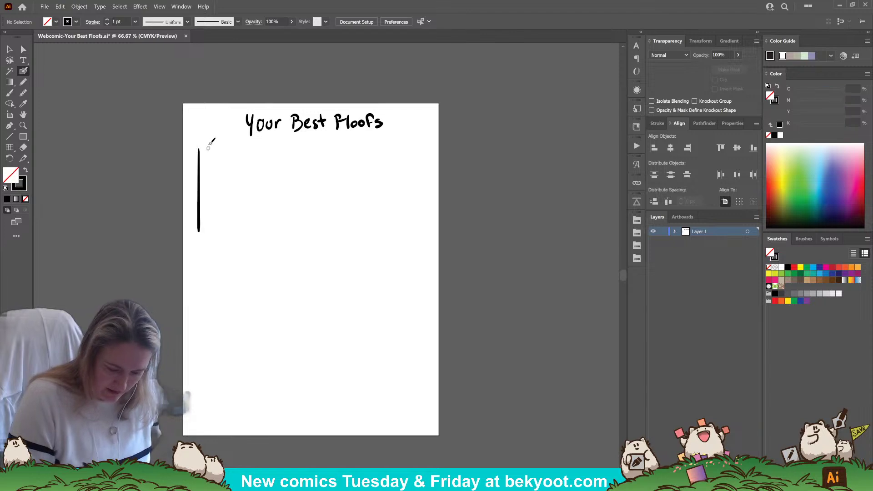
key(v)
drag(200, 189, 232, 189)
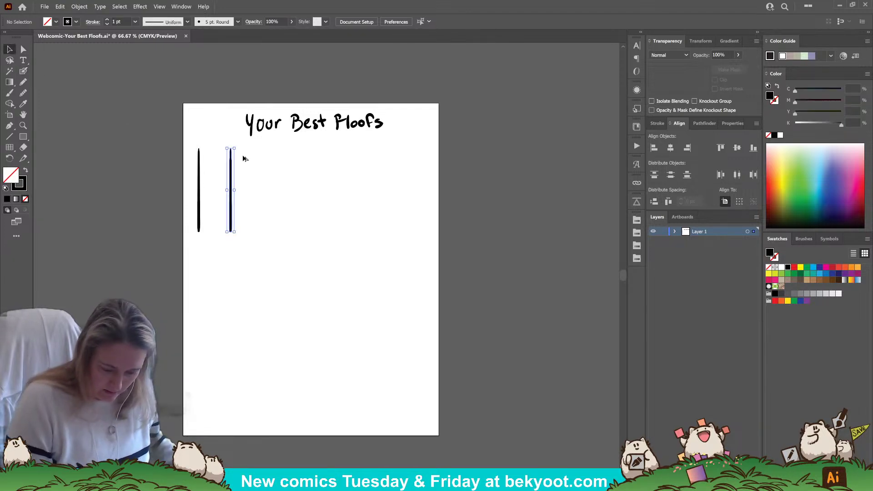
mouse_move(238, 145)
mouse_down()
mouse_move(288, 201)
mouse_move(248, 172)
mouse_move(249, 153)
mouse_up()
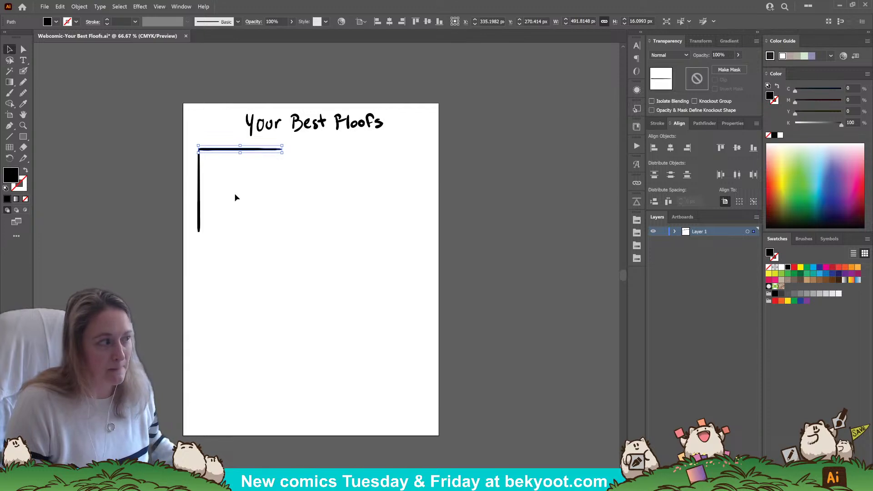
Step: Complete the square panel with a copy of the two strokes rotated 180 degrees, and group all four sides
shift+click(199, 203)
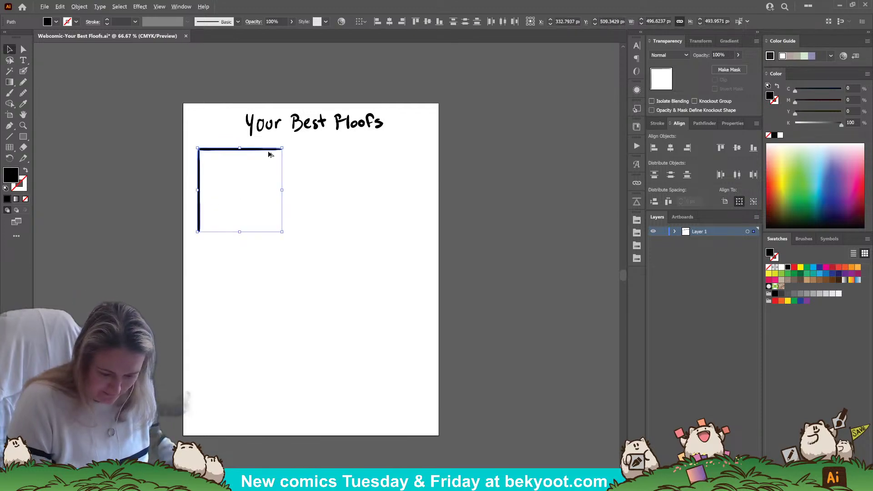
mouse_move(270, 153)
mouse_down()
mouse_move(309, 178)
mouse_move(321, 260)
mouse_move(204, 287)
mouse_up()
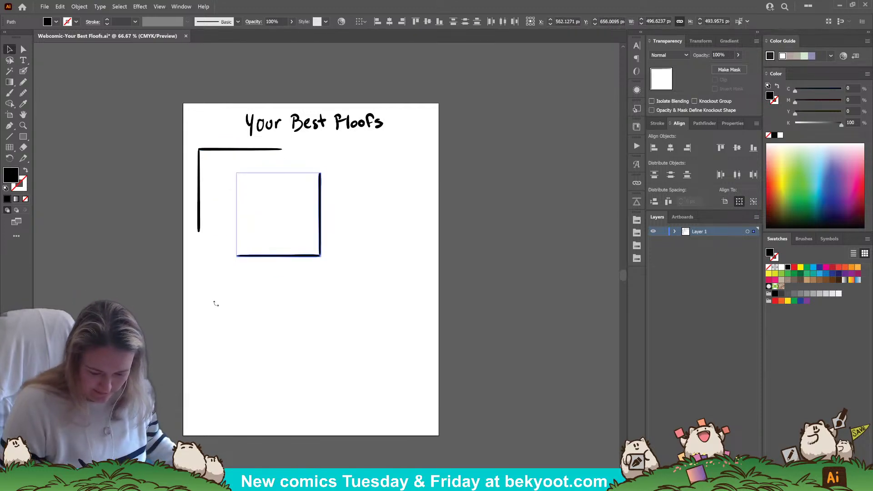
drag(322, 196, 283, 172)
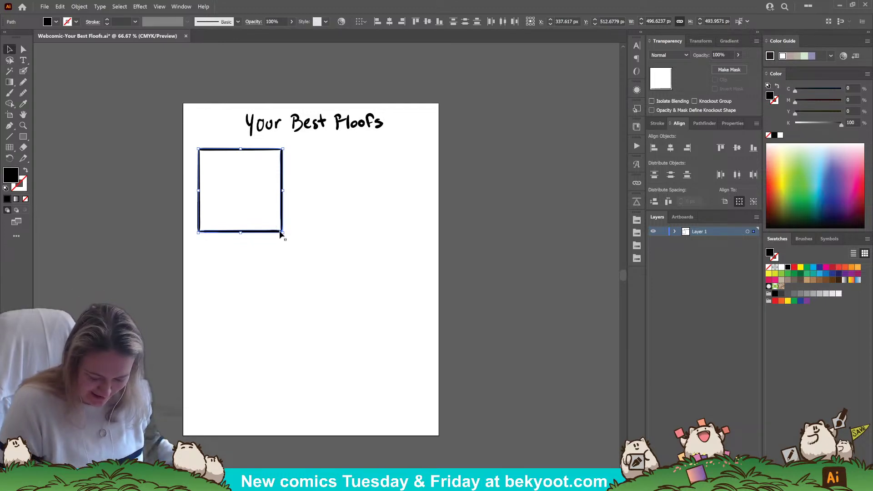
drag(279, 231, 280, 232)
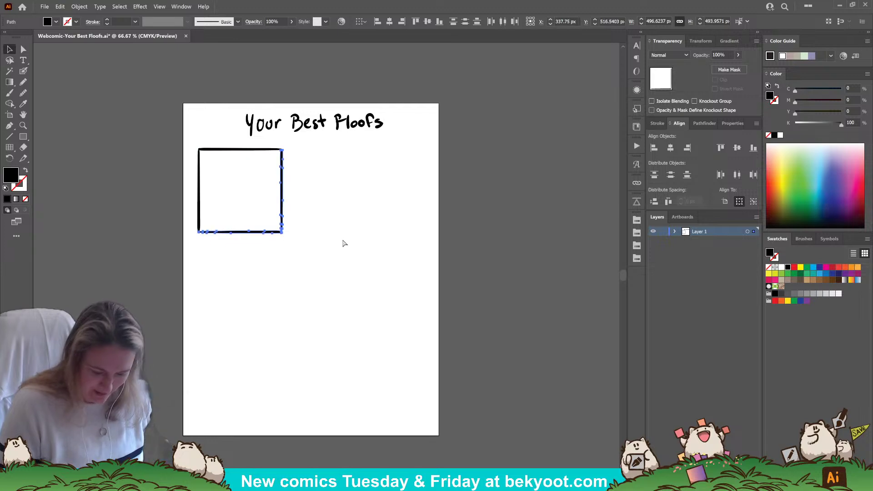
click(344, 243)
drag(320, 263, 188, 147)
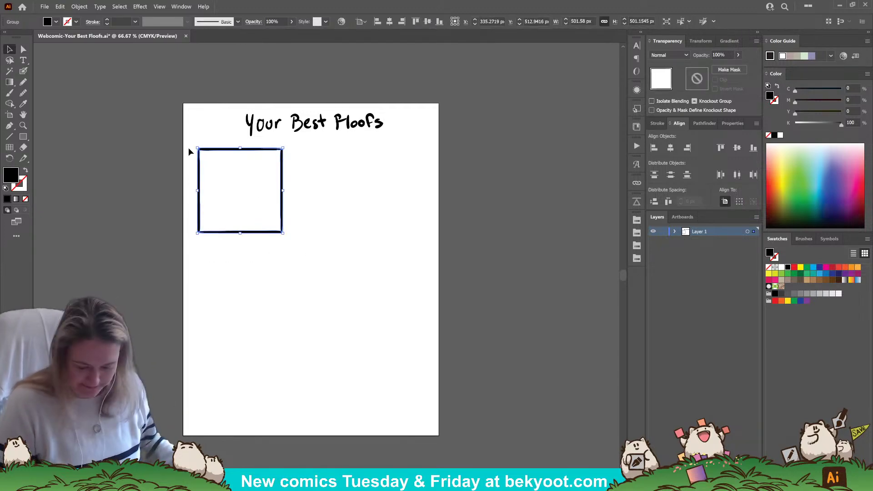
Step: Duplicate the square panel beside the first and enlarge the pair proportionally to about 1333 px wide overall
drag(269, 233, 355, 237)
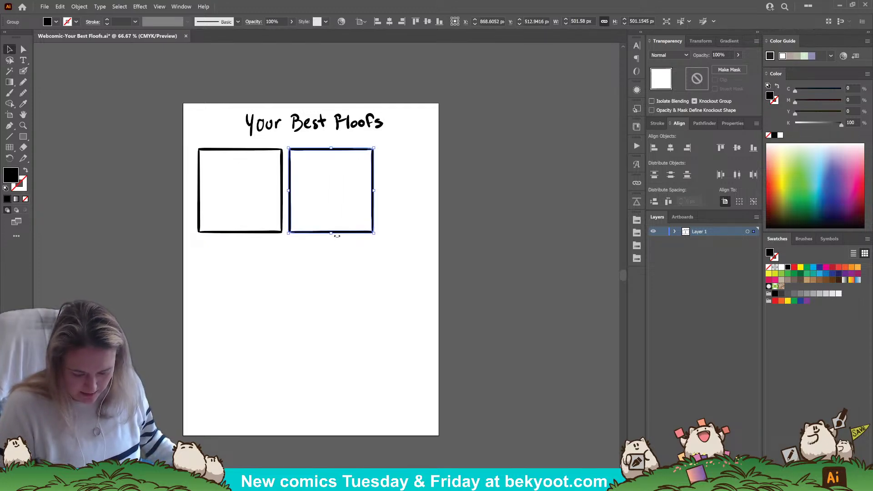
click(345, 235)
drag(287, 239, 273, 225)
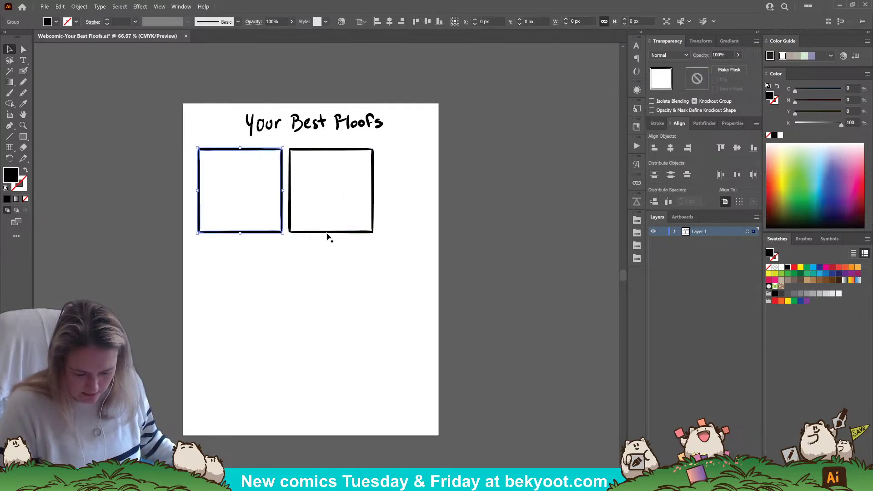
shift+click(326, 233)
drag(374, 233, 423, 271)
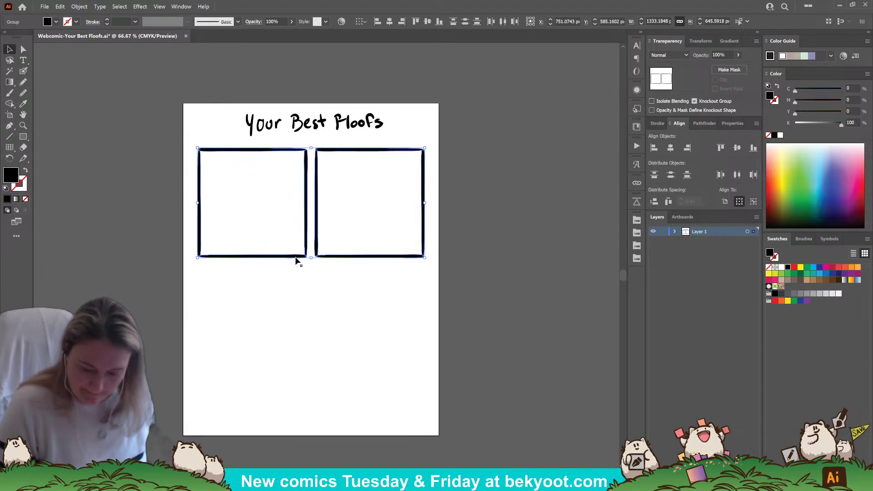
Step: Group the two panels and center them horizontally on the artboard
key(ctrl+g)
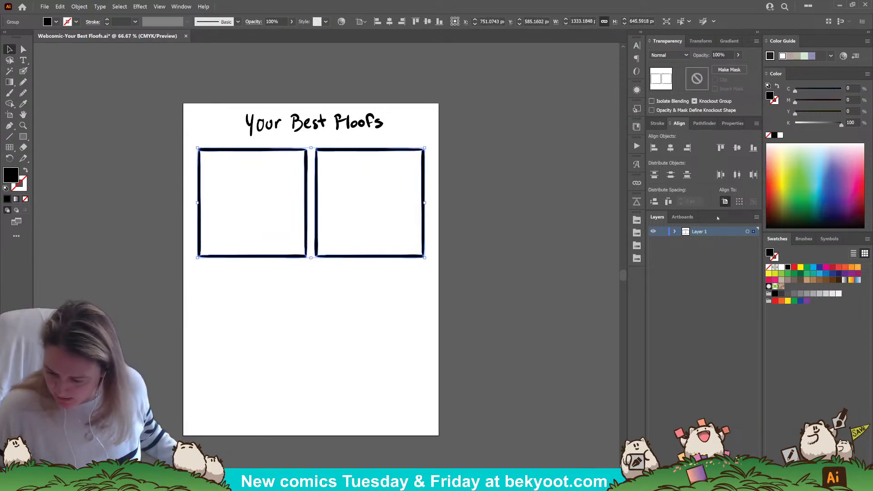
click(670, 148)
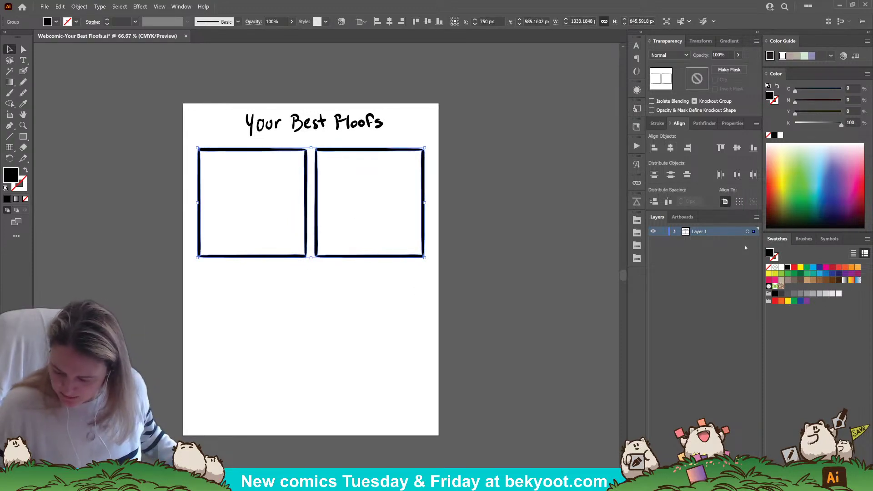
Step: Duplicate the row of two panels below the first row and move the copy down to leave a wider gap
drag(427, 261, 390, 374)
key(ctrl+z)
scroll(462, 317, down, 5)
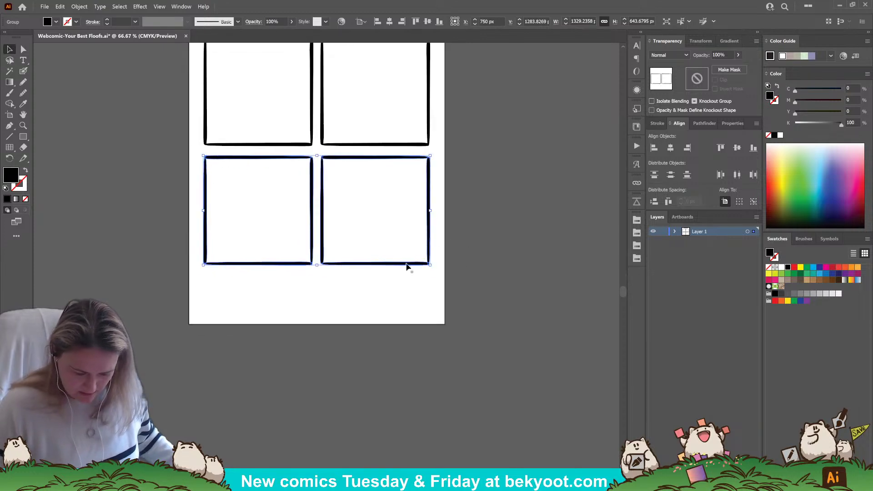
drag(374, 266, 372, 281)
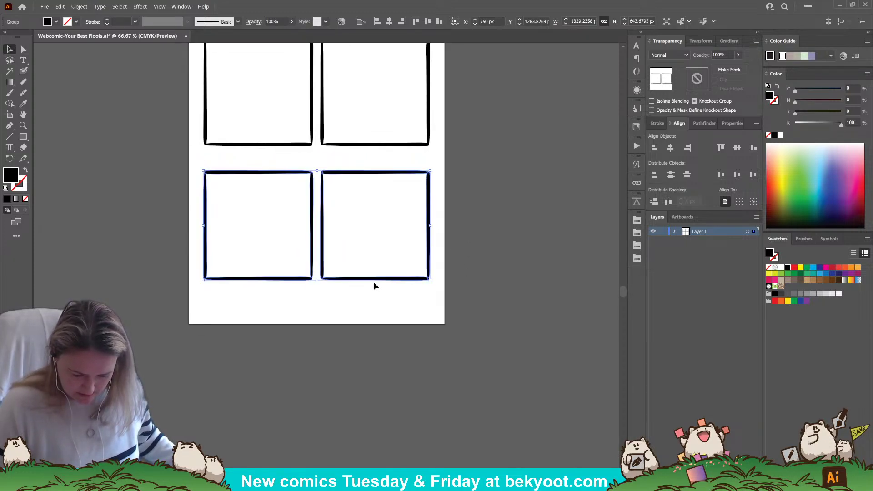
scroll(348, 314, down, 1)
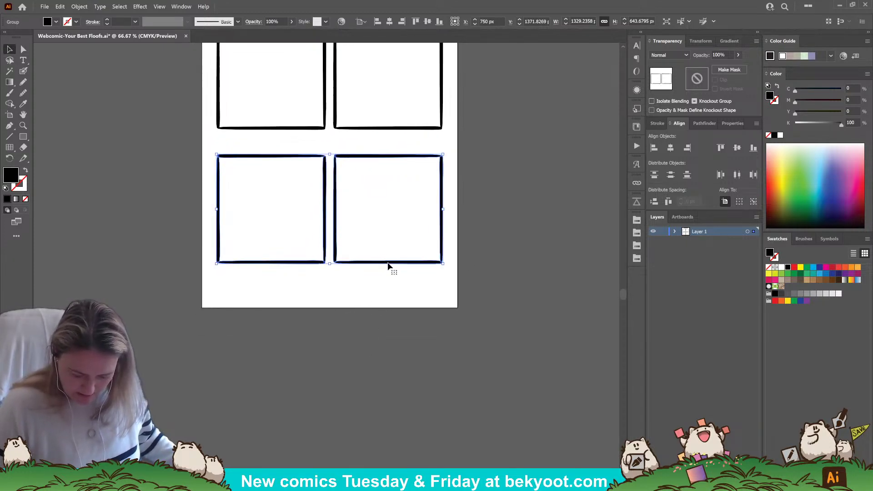
Step: Copy a single panel from the second row and place it below, roughly midway between the two columns
click(265, 357)
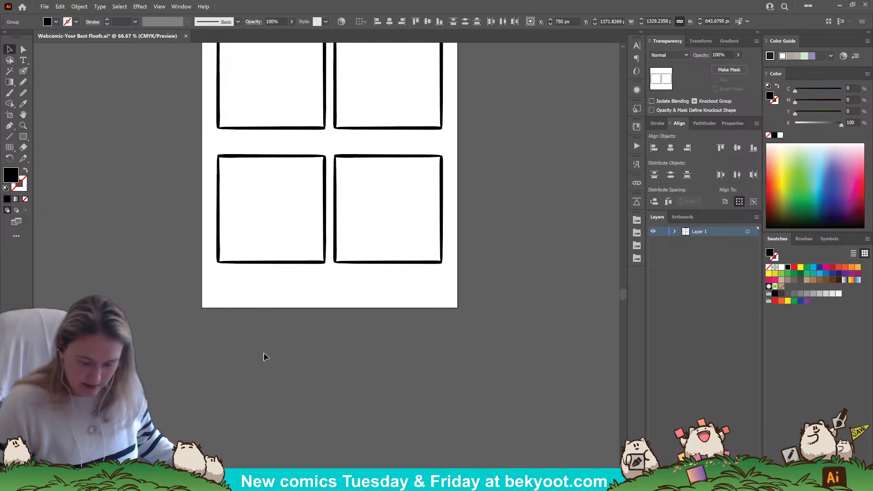
drag(397, 263, 340, 396)
drag(360, 293, 359, 287)
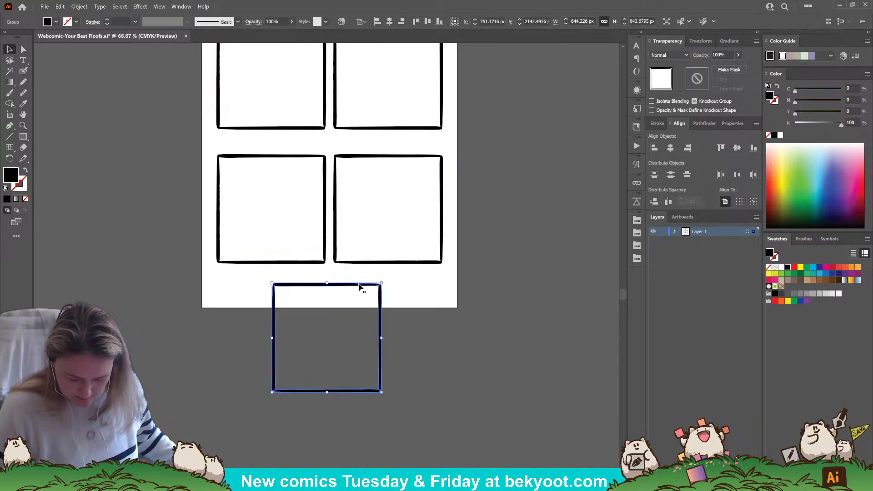
click(408, 329)
Step: Extend the artboard downward to about 2583 px high so it encloses the fifth panel
key(shift+o)
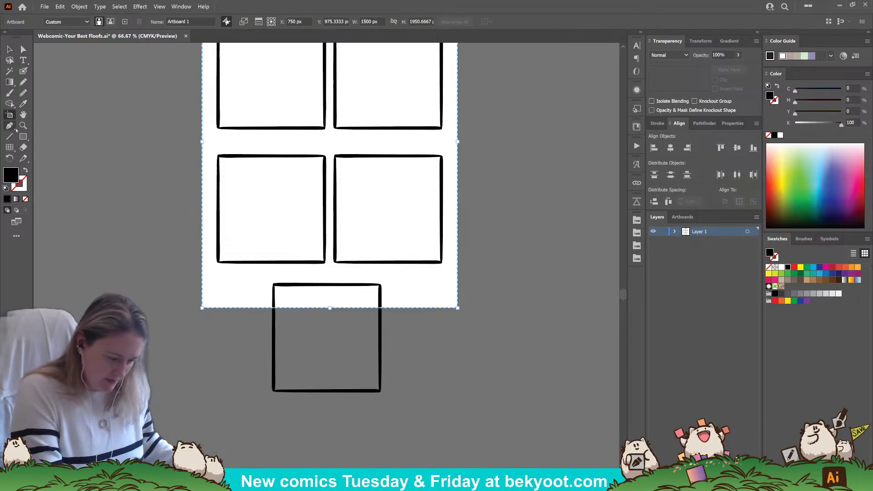
drag(329, 307, 329, 416)
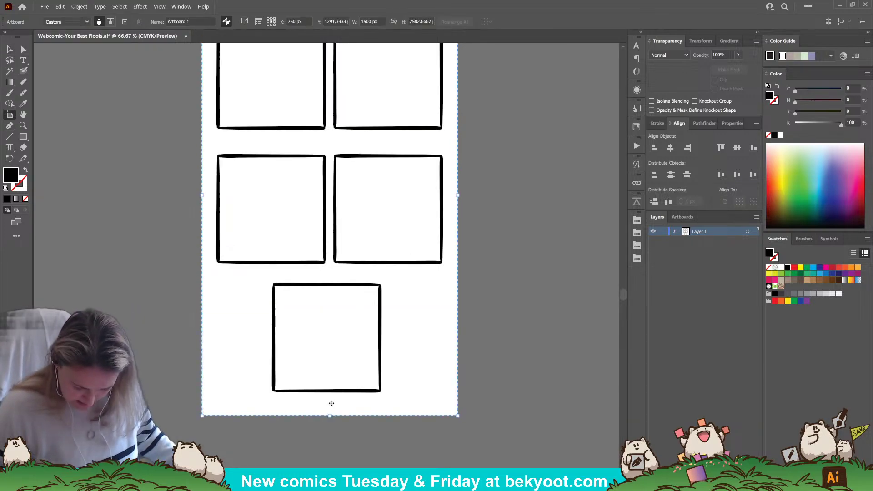
Step: Center the single fifth panel horizontally on the artboard
drag(346, 291, 342, 342)
key(v)
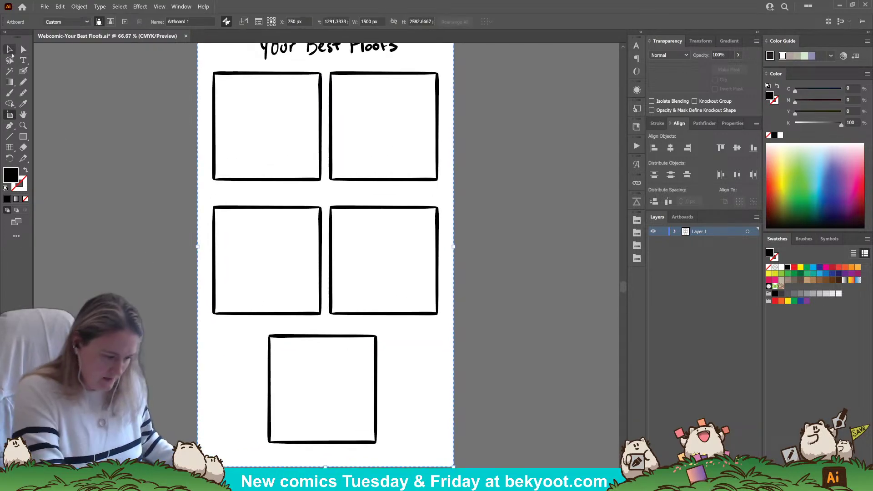
click(326, 336)
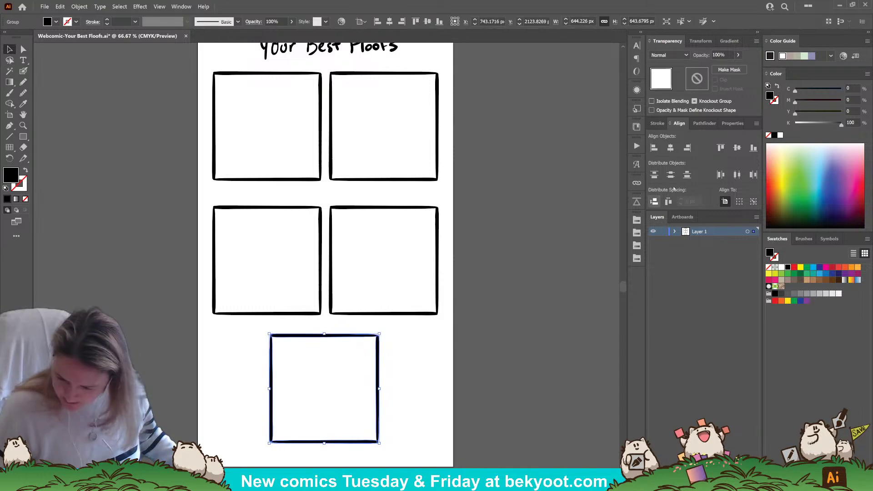
key(shift+Right)
Step: Move the first row of panels slightly down, away from the title and closer to the second row
drag(430, 181, 442, 239)
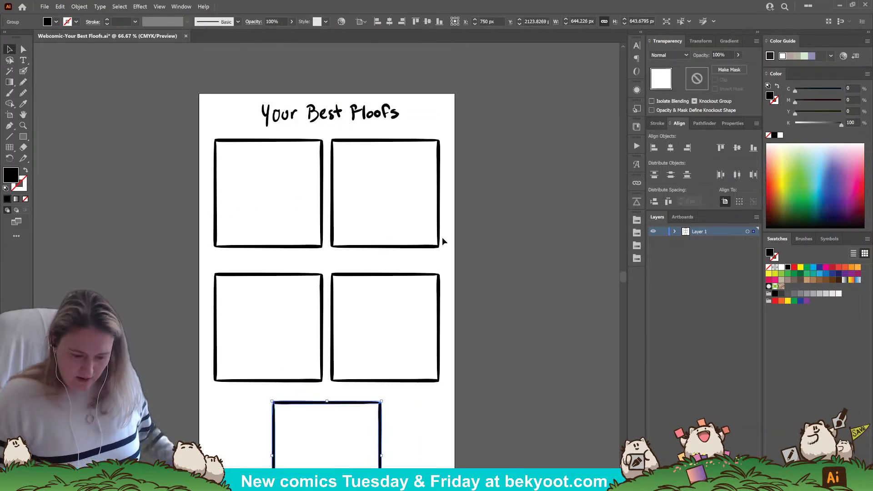
click(357, 220)
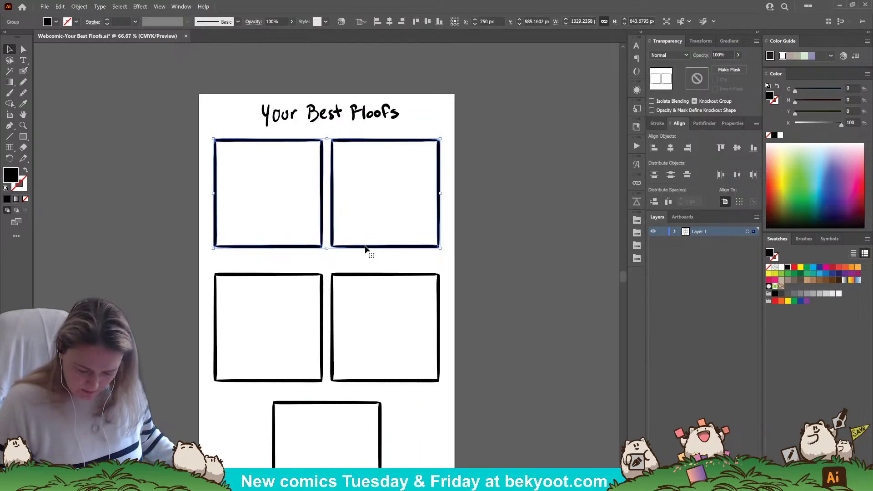
drag(367, 250, 368, 256)
click(493, 238)
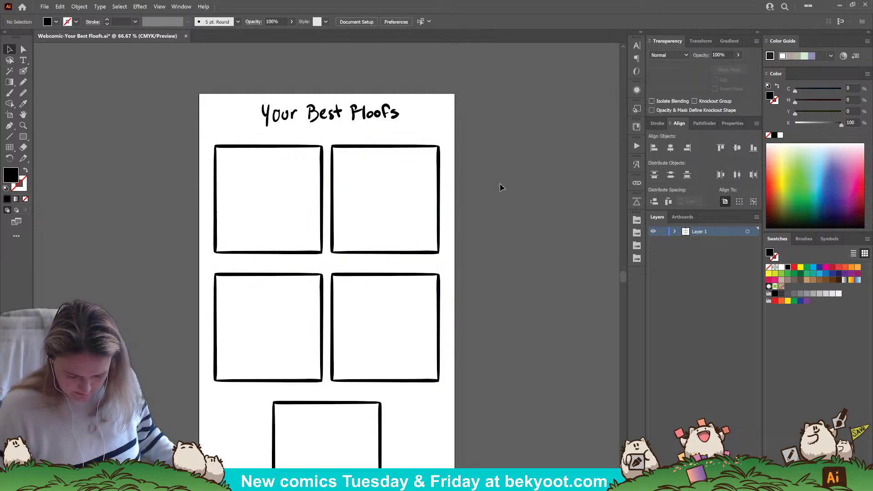
Step: Sketch a round character with a face and small ears in the first panel using the Blob Brush
drag(483, 205, 489, 232)
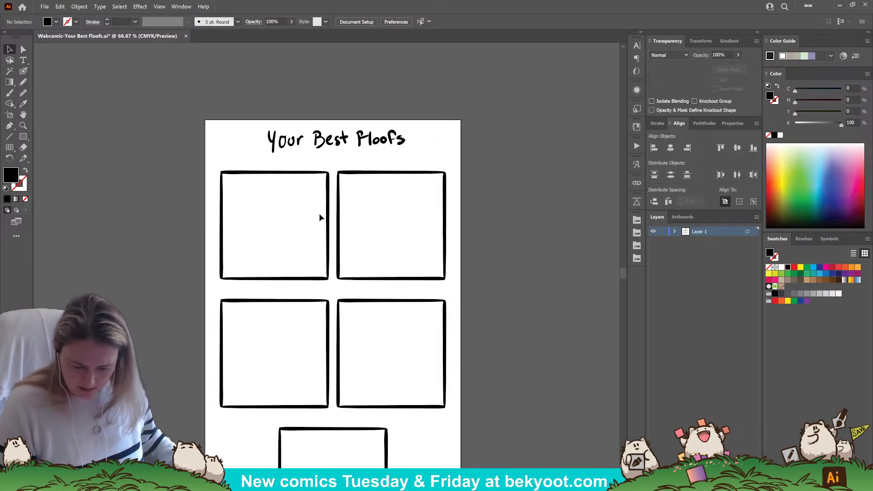
click(24, 71)
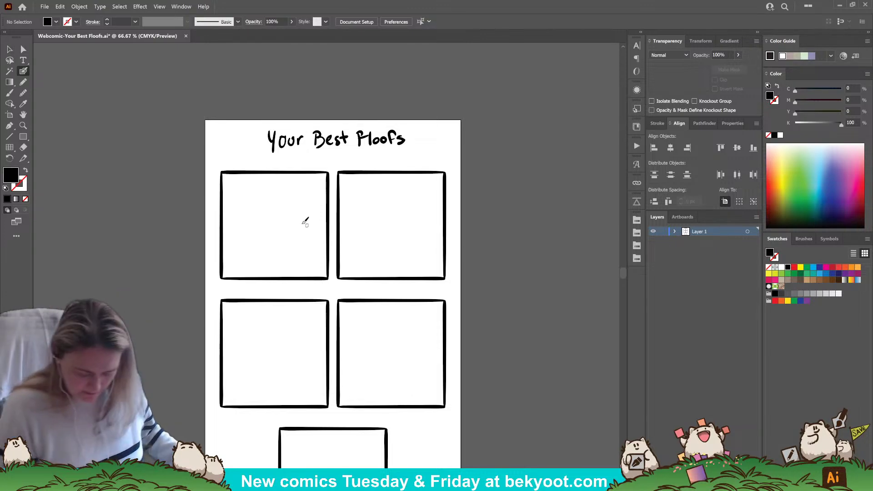
mouse_move(291, 194)
mouse_down()
mouse_move(277, 246)
mouse_move(293, 237)
mouse_move(254, 248)
mouse_up()
key(shift+x)
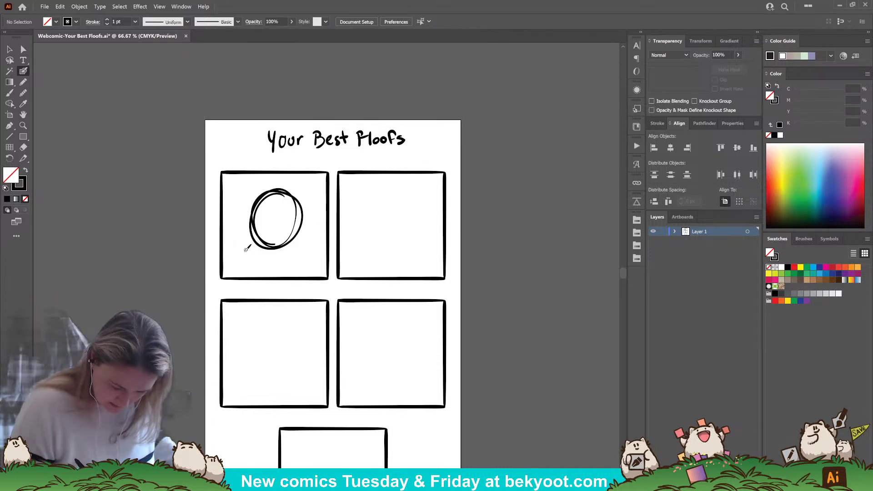
mouse_move(275, 216)
mouse_down()
mouse_move(271, 207)
mouse_move(263, 223)
mouse_up()
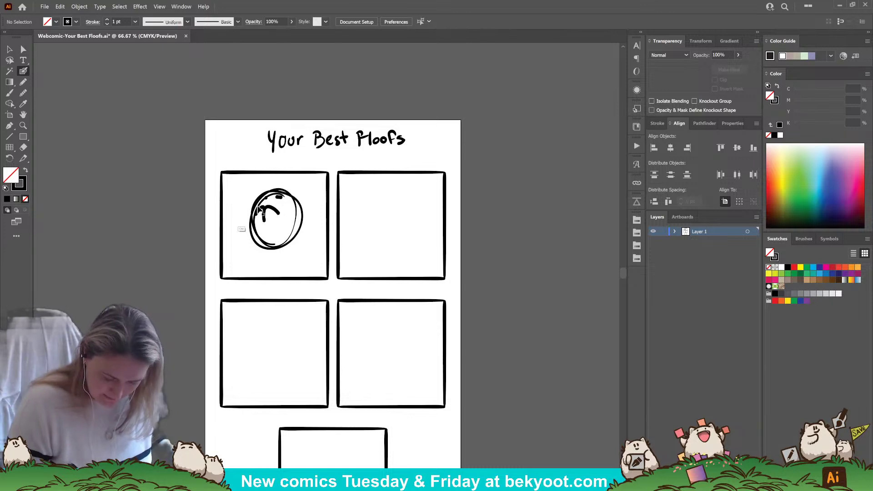
key(Return)
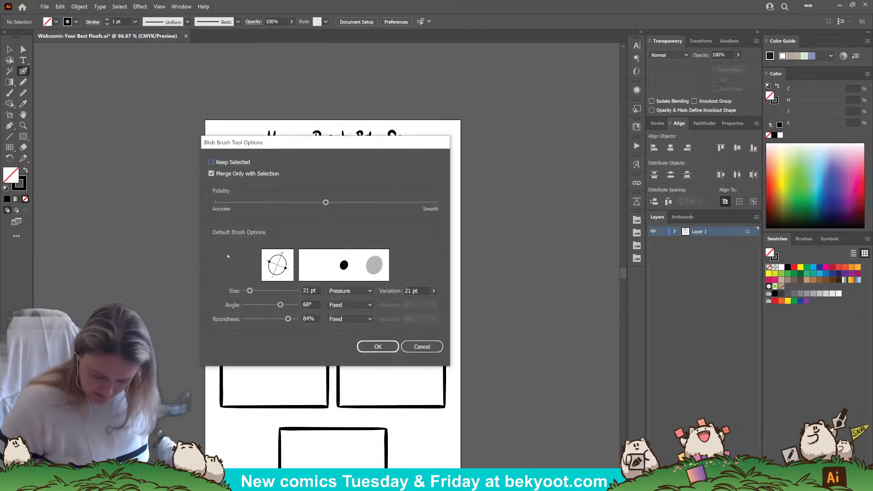
click(377, 346)
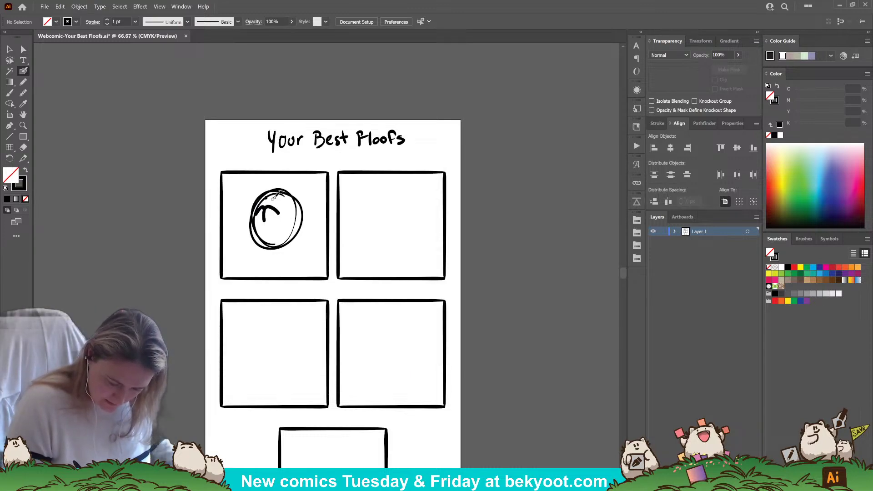
mouse_move(257, 196)
mouse_down()
mouse_move(273, 188)
mouse_move(289, 201)
mouse_up()
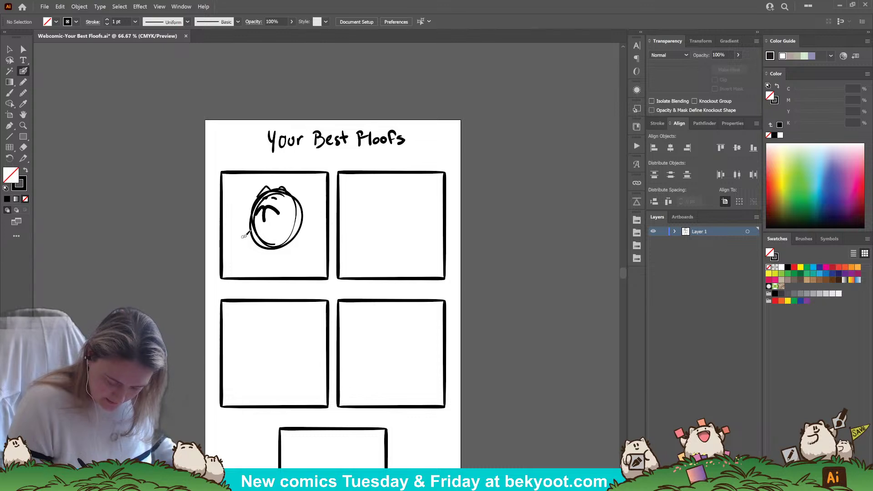
Step: Add raised limbs on both sides of the first-panel character and a ground line beneath it
mouse_move(281, 233)
mouse_down()
mouse_move(240, 217)
mouse_move(248, 237)
mouse_move(270, 240)
mouse_move(305, 226)
mouse_move(316, 206)
mouse_move(313, 229)
mouse_up()
drag(313, 232, 304, 242)
drag(223, 248, 225, 249)
drag(227, 249, 264, 249)
drag(284, 248, 302, 250)
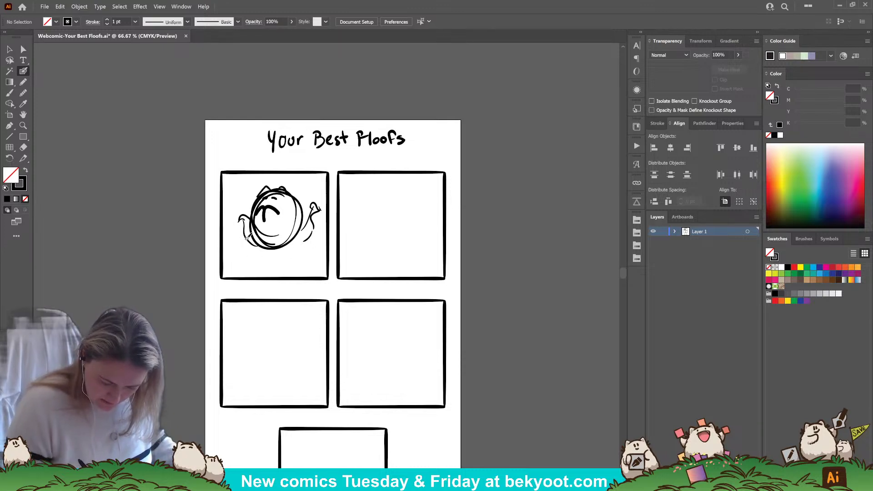
drag(246, 237, 250, 246)
mouse_move(269, 246)
mouse_down()
mouse_move(293, 245)
mouse_move(235, 237)
mouse_move(230, 244)
mouse_up()
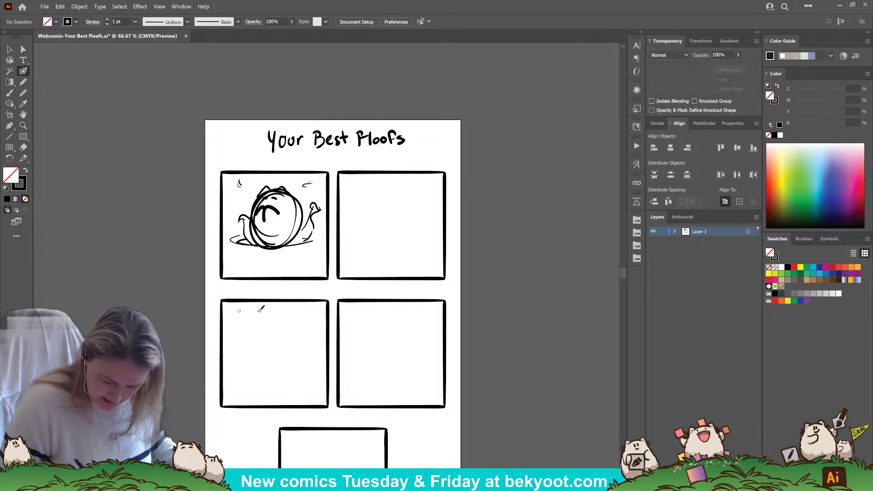
Step: Move the first panel's character sketch slightly down within its frame and clear the selection
mouse_move(226, 199)
mouse_down()
mouse_move(309, 247)
mouse_move(293, 254)
mouse_up()
ctrl+click(320, 208)
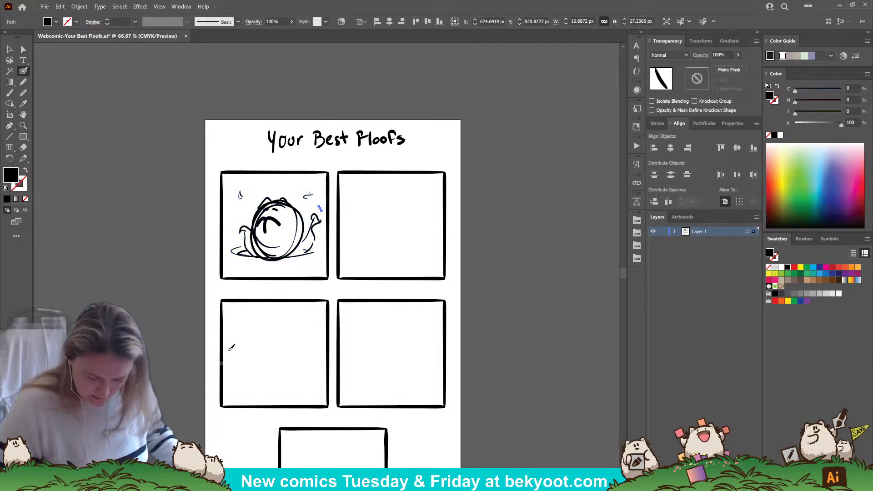
key(ctrl+shift+a)
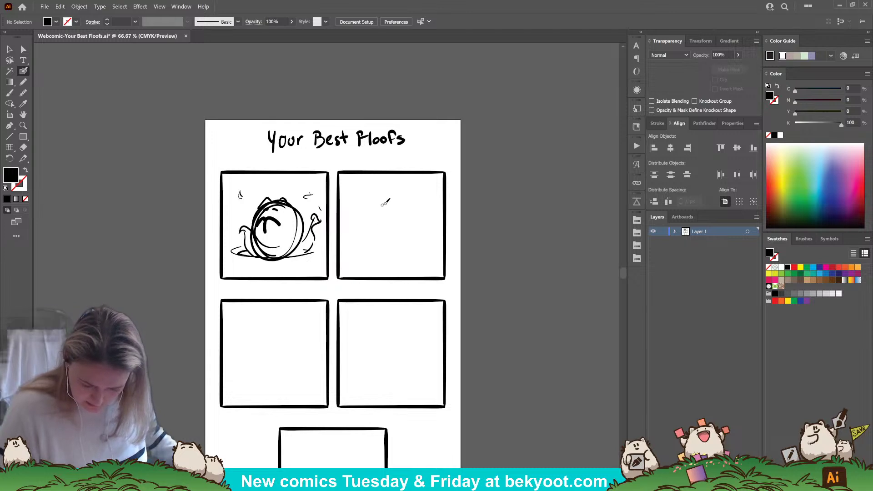
Step: Sketch a worried character with ears, face and paws in the second panel, lettering "oh no" above its head
mouse_move(382, 203)
mouse_down()
mouse_move(409, 202)
mouse_move(373, 210)
mouse_move(392, 219)
mouse_move(413, 207)
mouse_move(369, 207)
mouse_move(368, 242)
mouse_up()
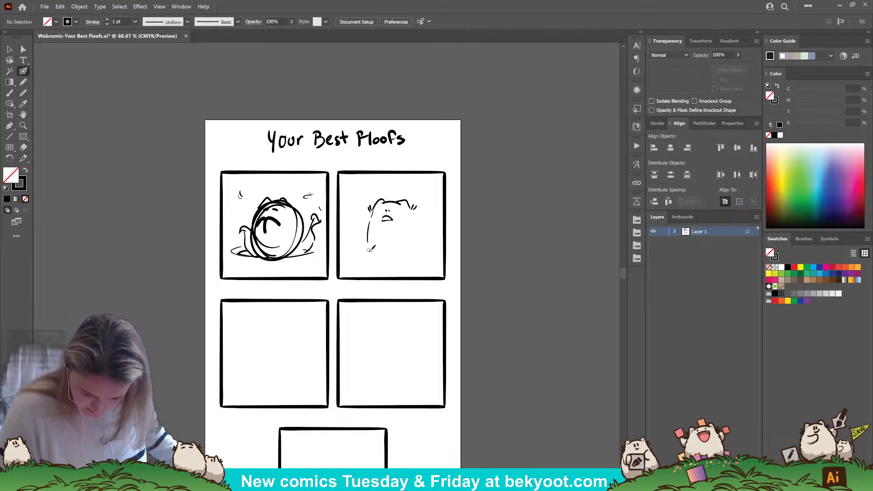
mouse_move(382, 253)
mouse_down()
mouse_move(421, 218)
mouse_move(419, 232)
mouse_move(393, 220)
mouse_move(387, 206)
mouse_move(400, 228)
mouse_up()
ctrl+click(396, 180)
key(shift+x)
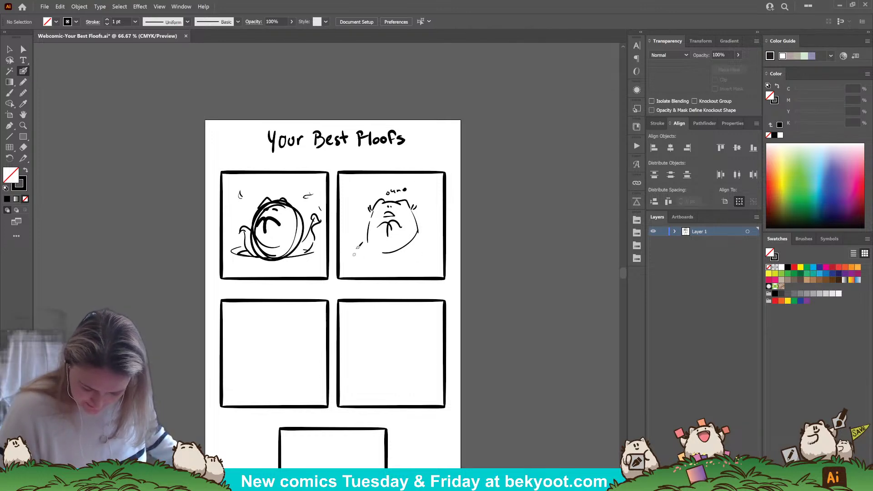
Step: Add a raised tail behind the second-panel character and short ground lines at its base
mouse_move(416, 213)
mouse_down()
mouse_move(434, 210)
mouse_move(422, 222)
mouse_up()
drag(377, 250, 357, 252)
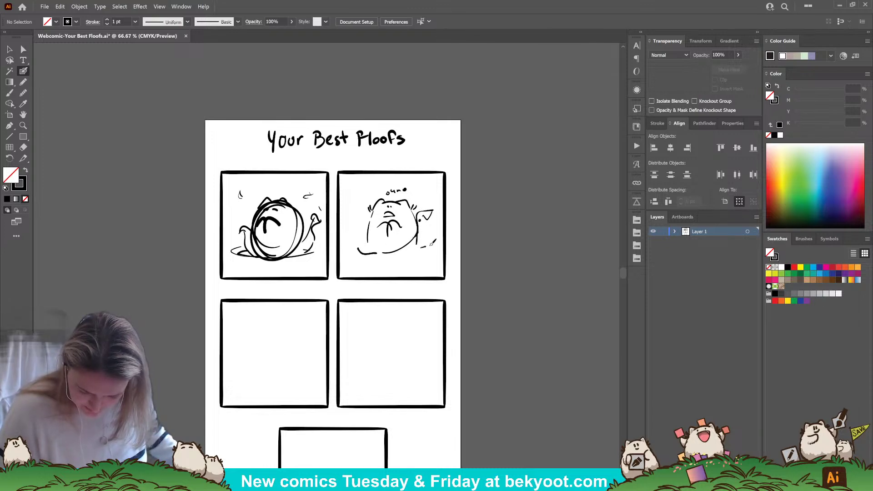
drag(423, 247, 432, 243)
Step: Sketch a wide, smiling character in the third panel with a large body and a paw holding up a round object
mouse_move(308, 346)
mouse_down()
mouse_move(323, 294)
mouse_move(311, 291)
mouse_move(327, 287)
mouse_move(329, 296)
mouse_move(281, 299)
mouse_move(322, 303)
mouse_move(271, 306)
mouse_move(300, 321)
mouse_move(346, 320)
mouse_up()
click(302, 297)
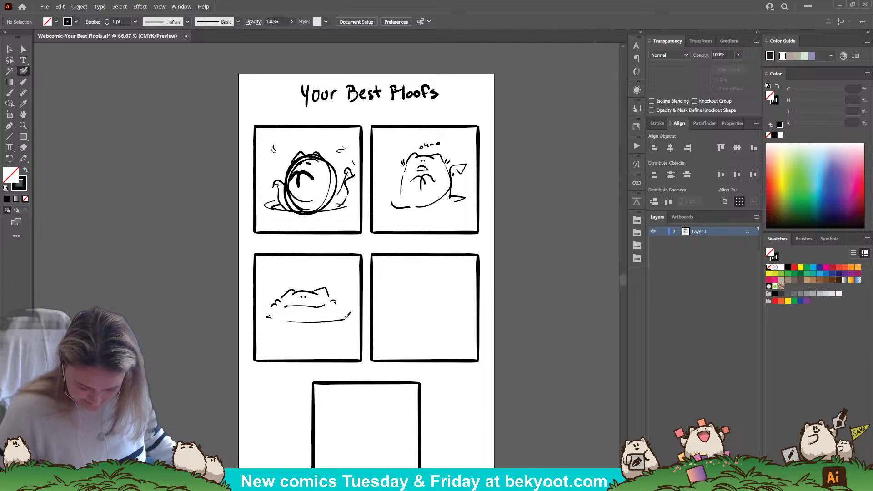
mouse_move(277, 301)
mouse_down()
mouse_move(282, 313)
mouse_move(269, 335)
mouse_up()
mouse_move(270, 344)
mouse_down()
mouse_move(327, 353)
mouse_move(334, 332)
mouse_up()
drag(351, 291, 347, 314)
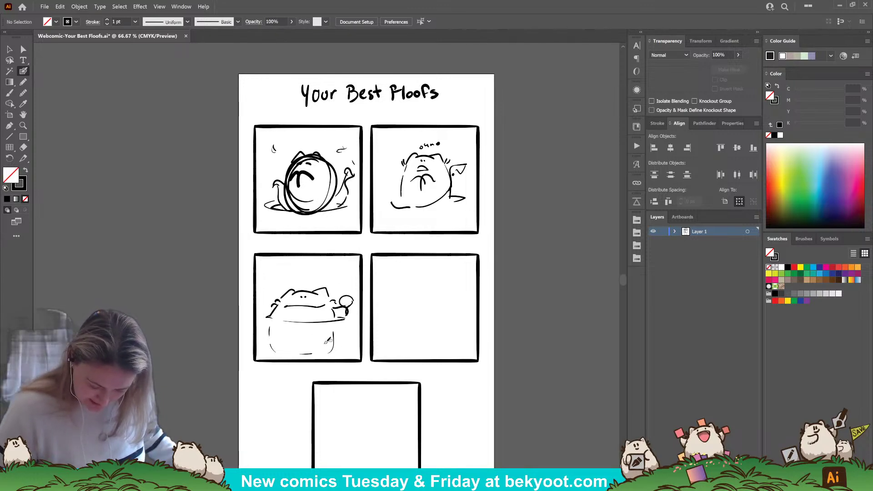
Step: Add a large curved tail across the third-panel character's body, then group the sketch and shift it slightly up
drag(312, 344, 296, 350)
mouse_move(350, 318)
mouse_down()
mouse_move(295, 353)
mouse_move(348, 329)
mouse_up()
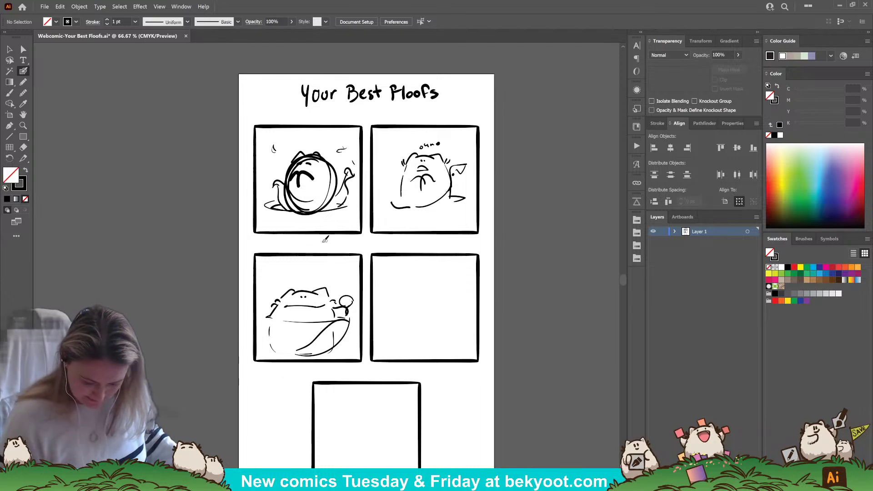
drag(262, 283, 350, 352)
key(ctrl+g)
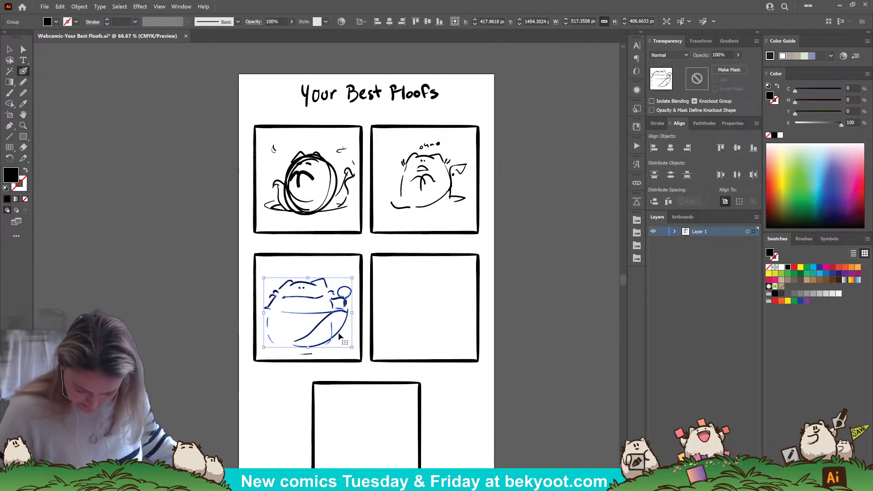
Step: Sketch a central head above a curved line in the fourth panel, plus a smaller laughing character on its right
mouse_move(401, 281)
mouse_down()
mouse_move(431, 279)
mouse_move(397, 279)
mouse_move(418, 285)
mouse_up()
key(ctrl+z)
mouse_move(418, 290)
mouse_down()
mouse_move(388, 292)
mouse_move(439, 295)
mouse_move(472, 324)
mouse_move(468, 307)
mouse_move(443, 324)
mouse_up()
key(ctrl+z)
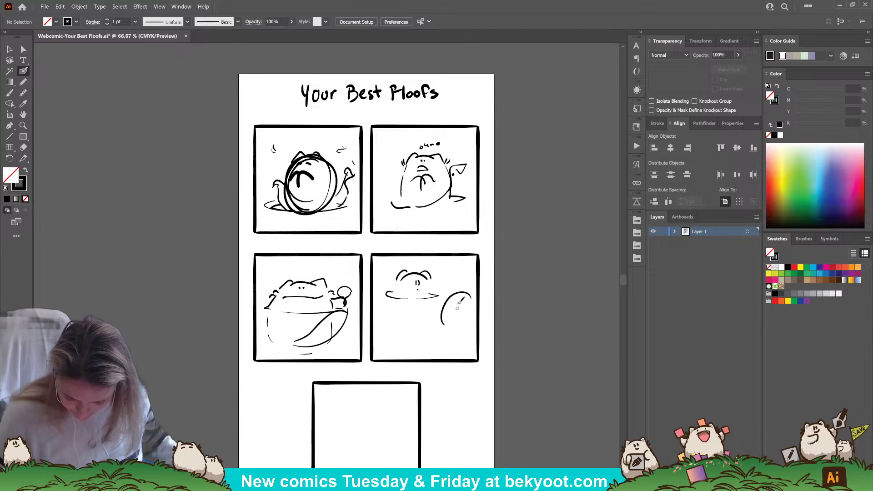
mouse_move(455, 294)
mouse_down()
mouse_move(448, 300)
mouse_move(473, 301)
mouse_move(458, 298)
mouse_up()
key(ctrl+z)
drag(461, 294, 460, 297)
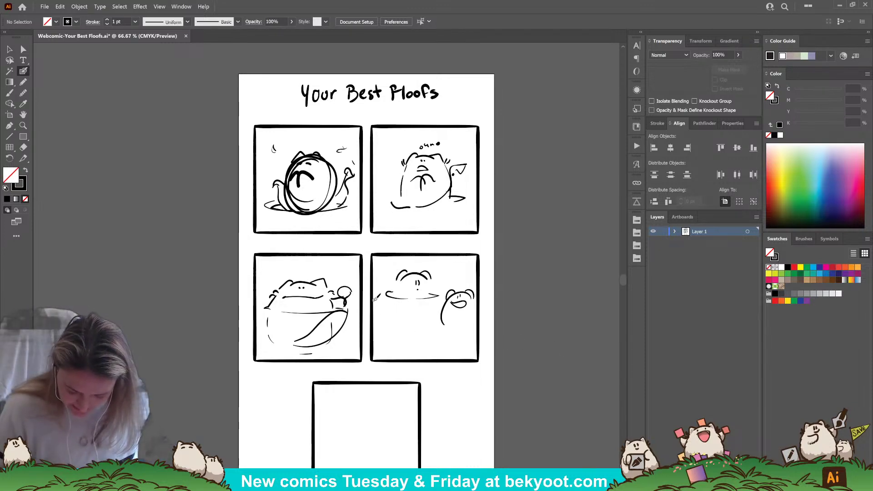
Step: Shift the laughing character right across the fourth panel's border, then move both sketches slightly down and deselect them
drag(421, 291, 473, 298)
click(454, 327)
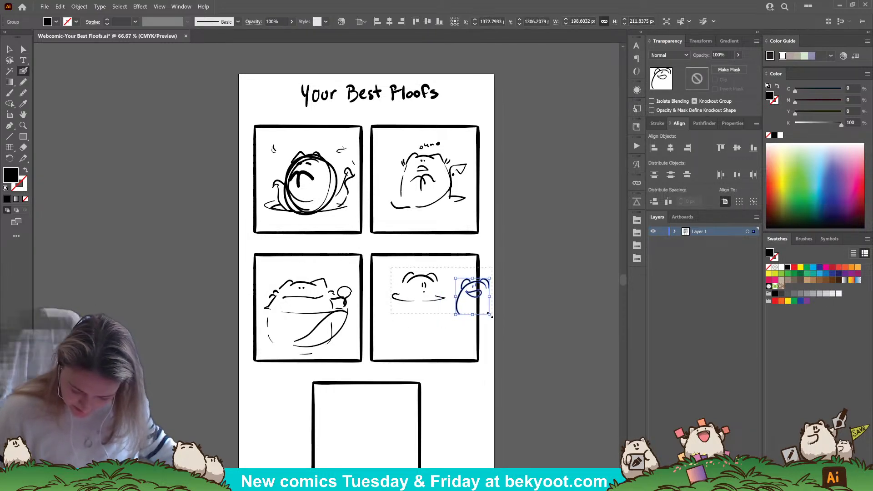
drag(388, 266, 478, 312)
drag(425, 290, 425, 302)
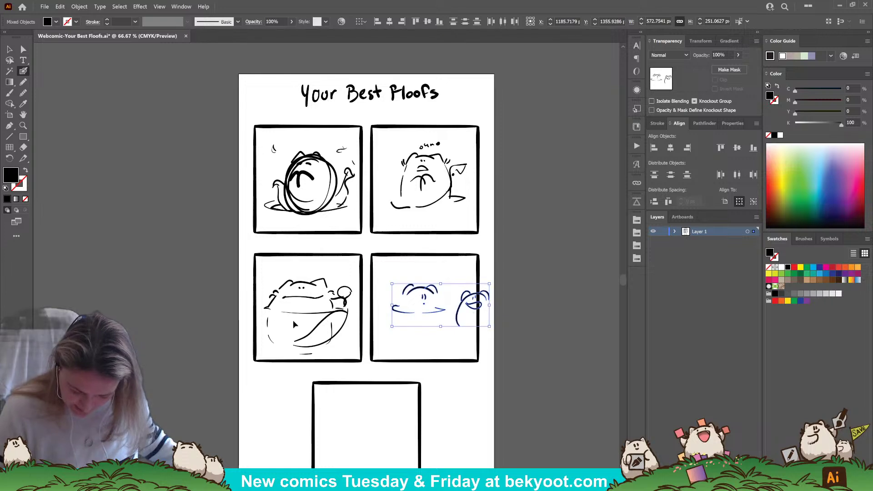
key(b)
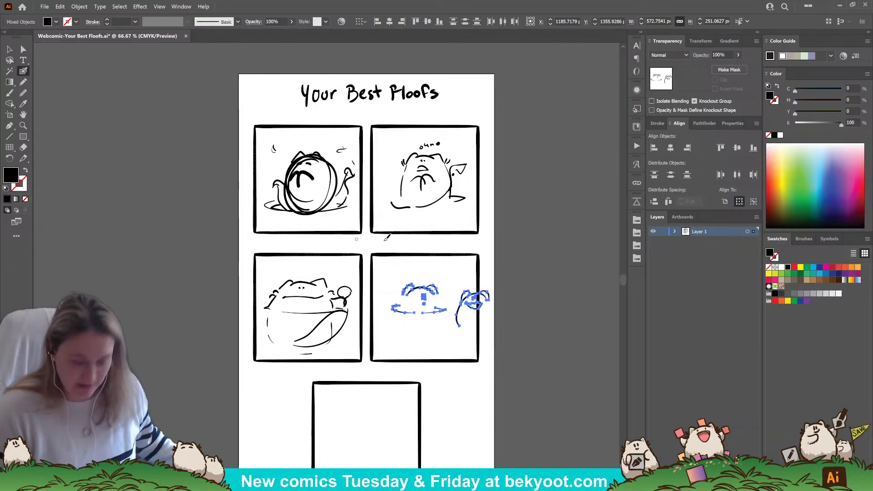
key(ctrl+shift+a)
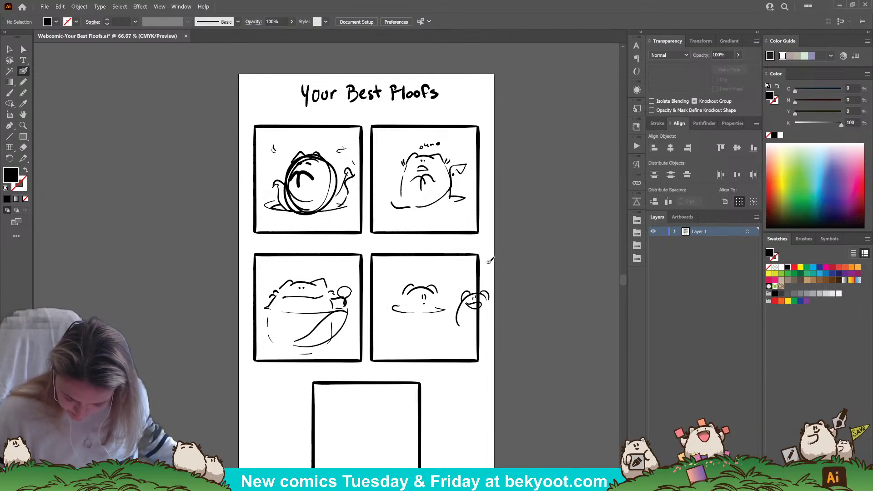
Step: Sketch another small character with ears, face and arm at the fourth panel's left edge
drag(373, 307, 389, 341)
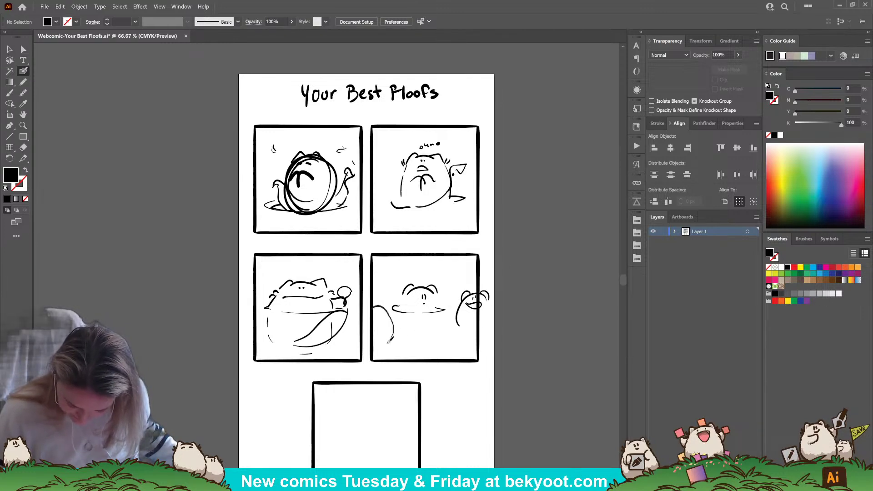
key(shift+x)
drag(373, 304, 378, 306)
drag(379, 305, 386, 310)
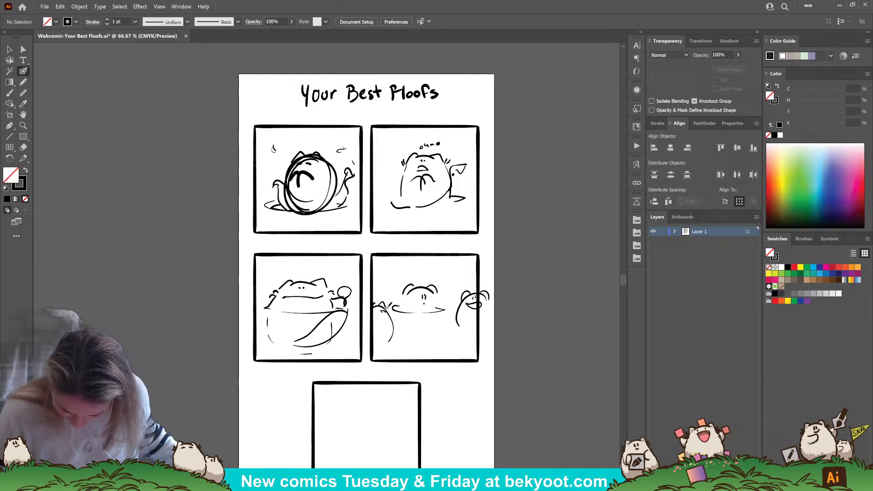
mouse_move(399, 321)
mouse_down()
mouse_move(391, 312)
mouse_move(373, 325)
mouse_up()
drag(378, 355, 385, 352)
key(ctrl+z)
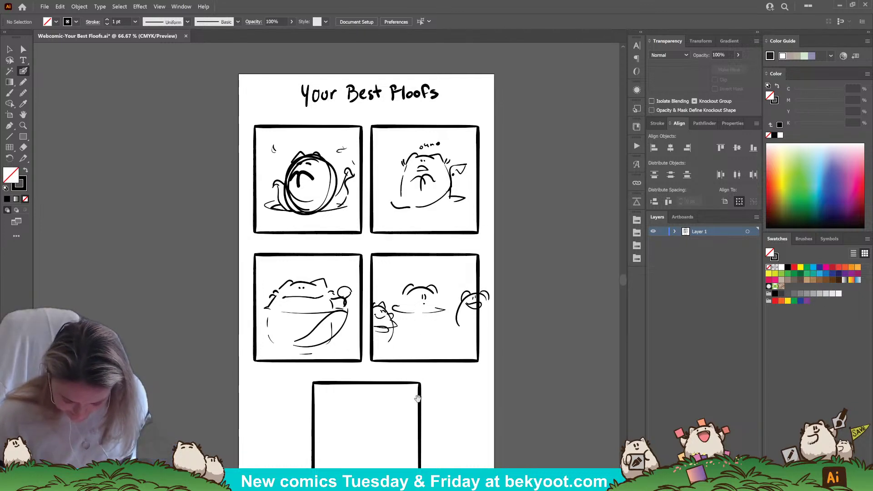
Step: Sketch a large happy character in the fifth panel hugging two smaller characters, one on each side
scroll(410, 282, down, 3)
mouse_move(342, 353)
mouse_down()
mouse_move(358, 322)
mouse_move(397, 344)
mouse_move(339, 349)
mouse_move(385, 331)
mouse_move(394, 362)
mouse_up()
key(ctrl+z)
mouse_move(342, 334)
mouse_down()
mouse_move(359, 323)
mouse_move(383, 331)
mouse_move(359, 331)
mouse_up()
mouse_move(366, 332)
mouse_down()
mouse_move(372, 339)
mouse_move(399, 325)
mouse_move(386, 334)
mouse_move(412, 338)
mouse_move(416, 361)
mouse_move(409, 336)
mouse_move(422, 343)
mouse_move(387, 354)
mouse_move(399, 333)
mouse_move(387, 336)
mouse_move(398, 336)
mouse_move(380, 358)
mouse_up()
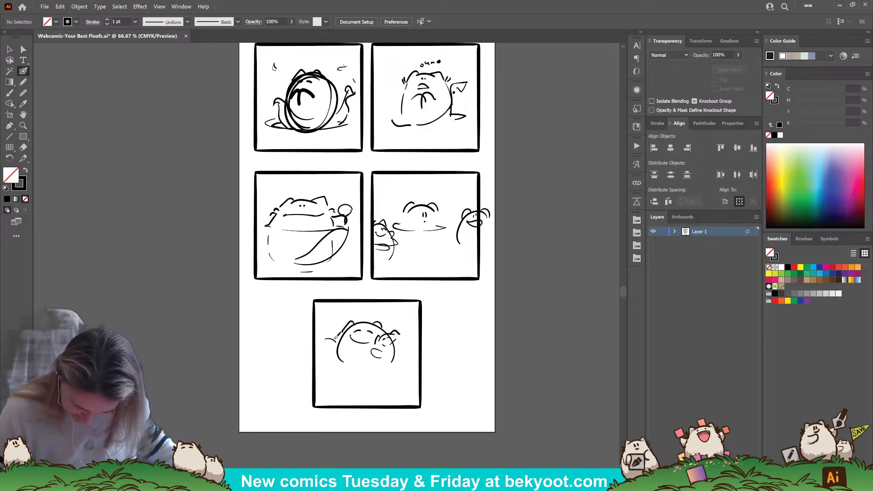
drag(336, 341, 317, 338)
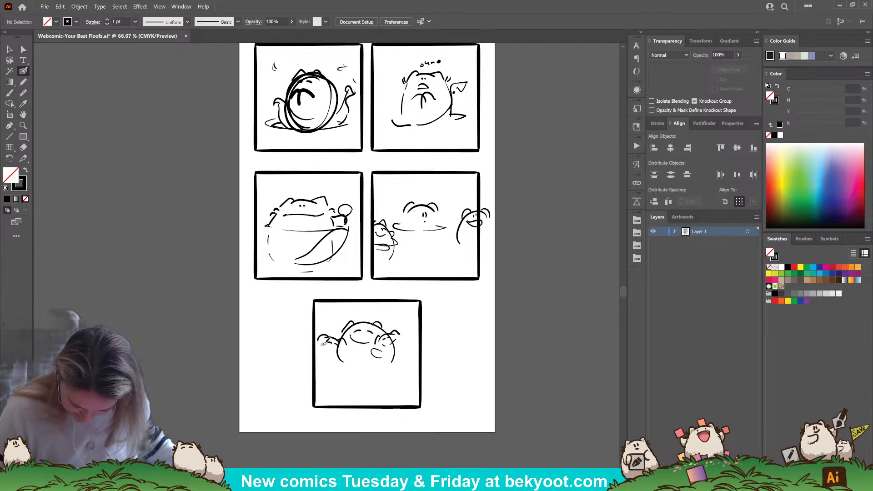
mouse_move(324, 344)
mouse_down()
mouse_move(351, 354)
mouse_move(337, 365)
mouse_move(380, 363)
mouse_move(356, 352)
mouse_move(374, 356)
mouse_up()
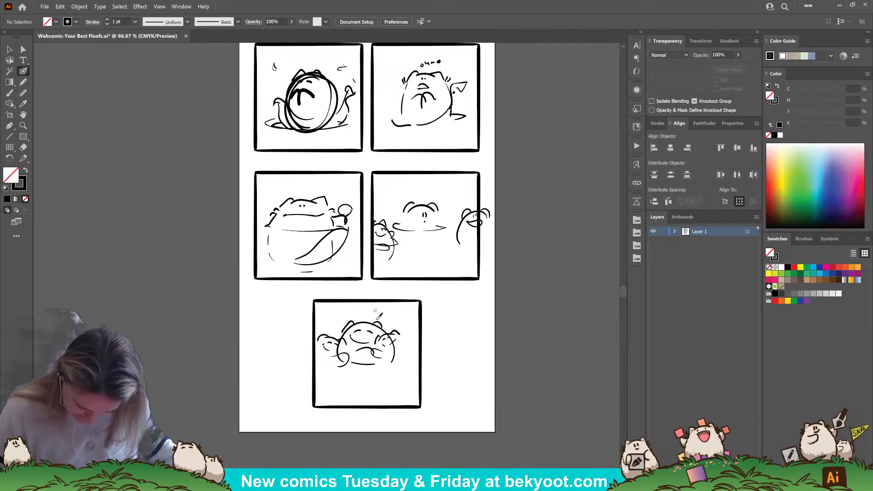
Step: Move the fifth panel's character group slightly right and down within its frame, then deselect it
ctrl+click(370, 365)
drag(370, 366, 375, 369)
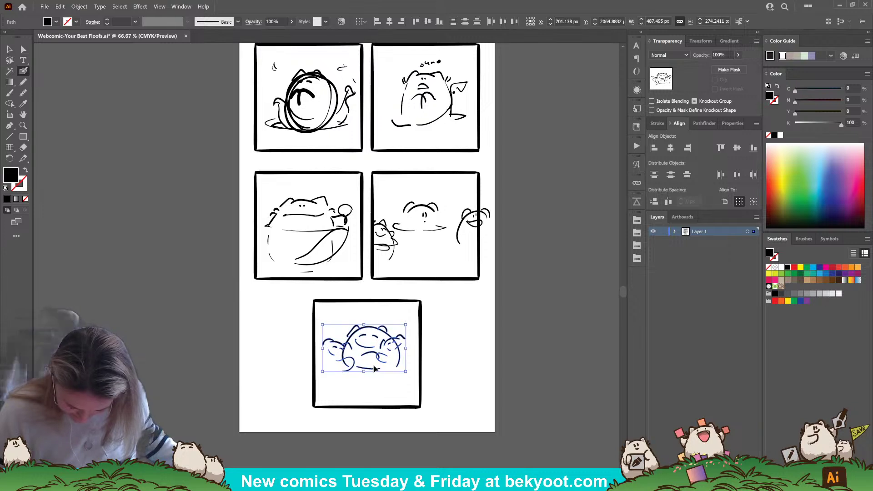
ctrl+click(452, 356)
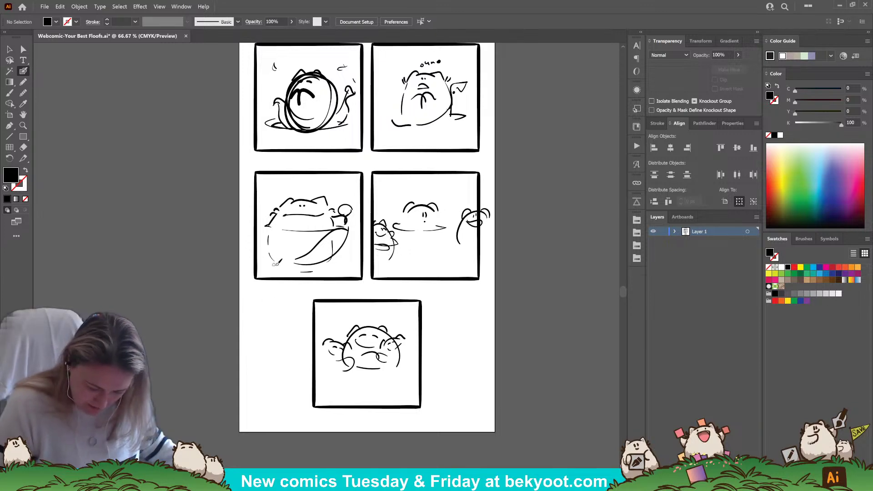
Step: Add a dashed ground line beneath the third-panel character
key(shift+x)
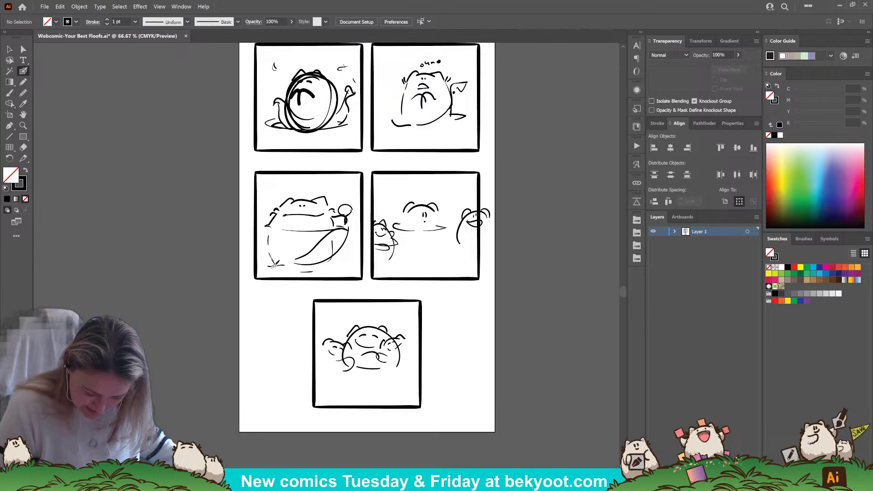
drag(273, 264, 303, 266)
drag(323, 265, 353, 264)
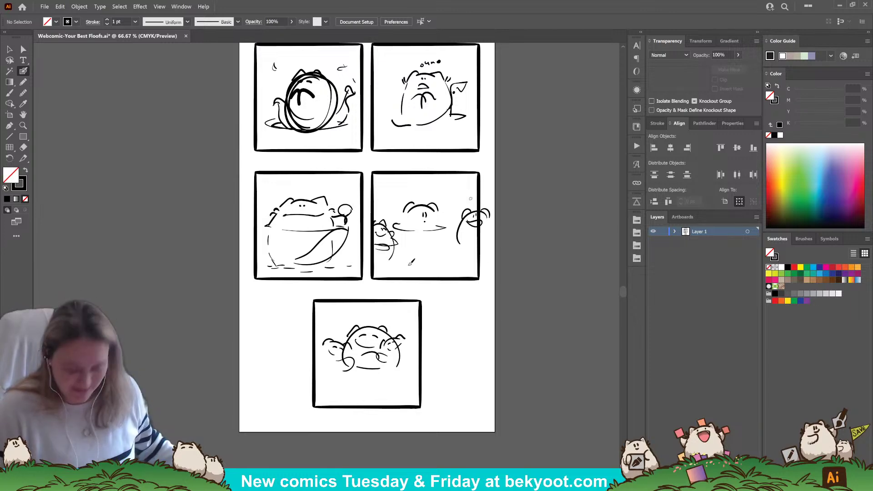
drag(456, 297, 445, 362)
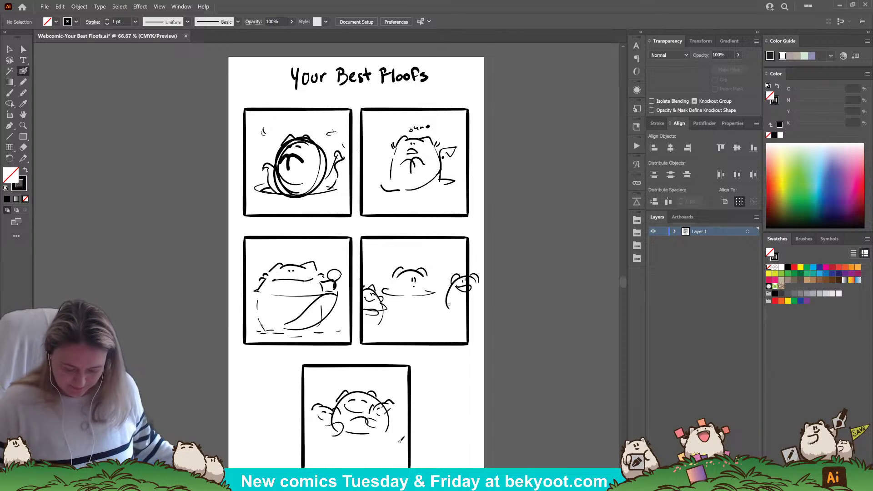
Step: Draw a small heart above the fifth panel's character and group that panel with its sketch
drag(354, 383, 359, 382)
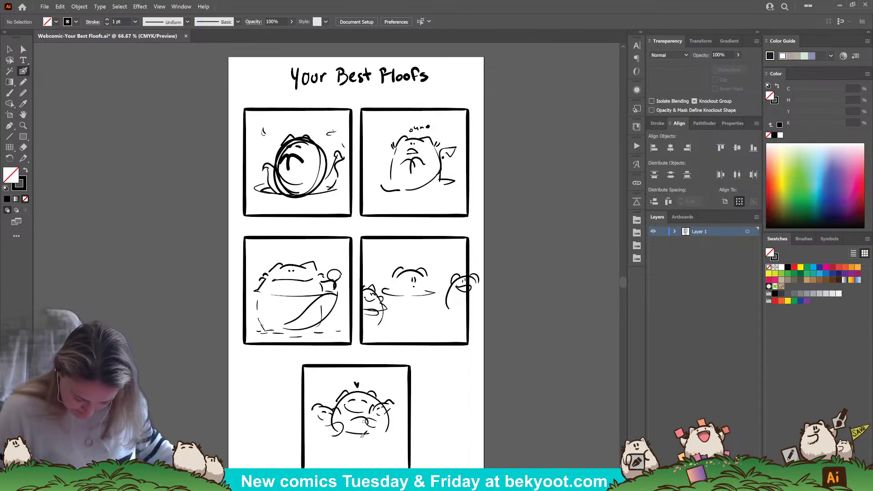
key(v)
drag(460, 399, 454, 378)
mouse_move(282, 339)
mouse_down()
mouse_move(443, 402)
mouse_move(440, 463)
mouse_up()
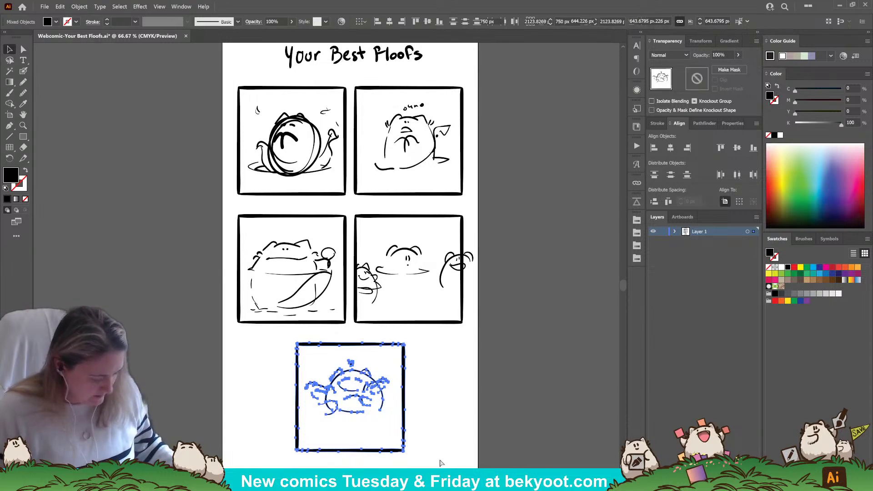
click(504, 340)
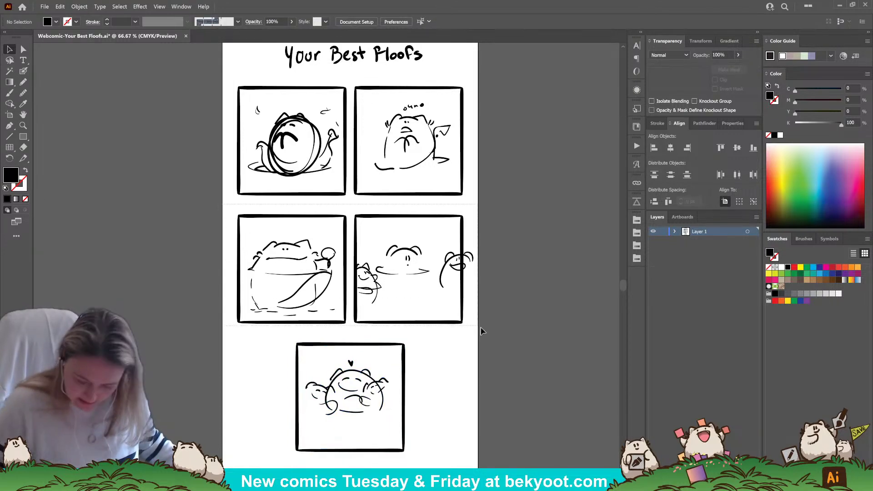
Step: Group the second row of panels with its sketches, and do the same for the first row
drag(481, 331, 472, 318)
click(248, 95)
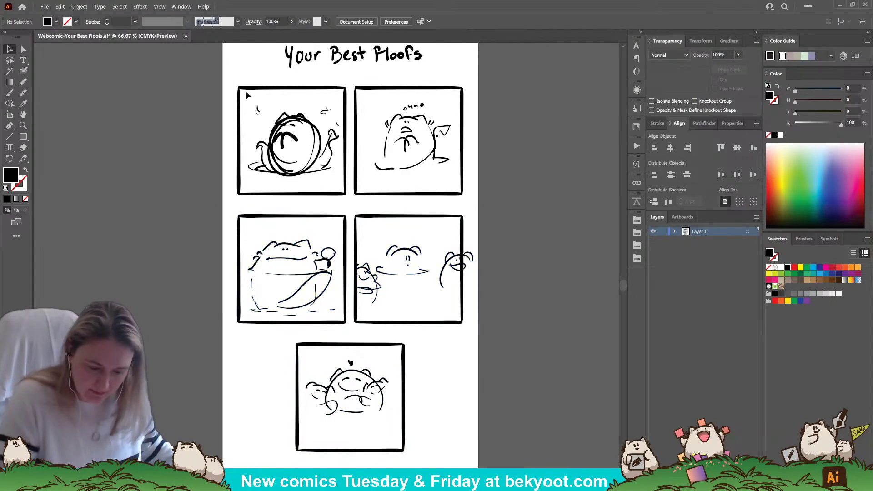
drag(414, 184, 485, 206)
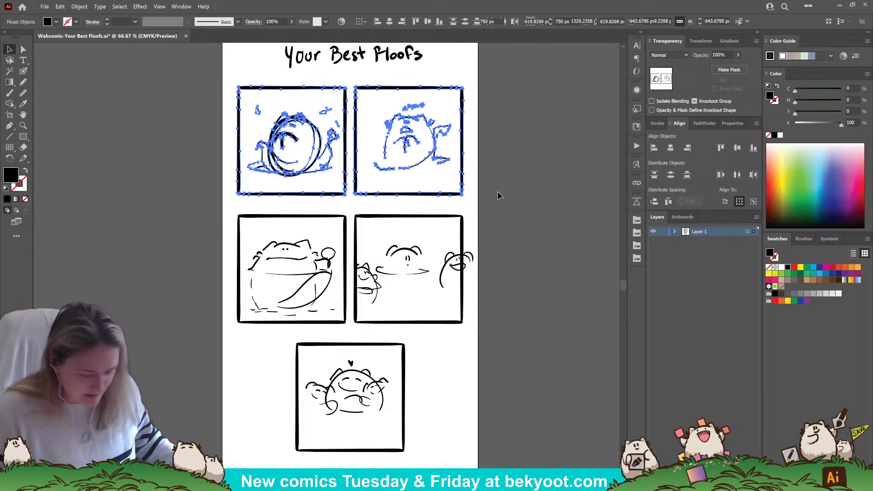
click(495, 155)
scroll(495, 155, up, 3)
click(345, 108)
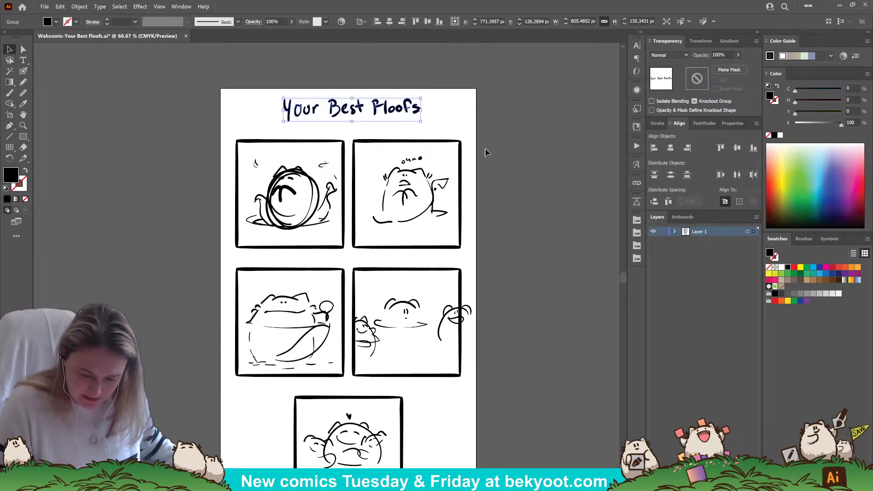
click(507, 155)
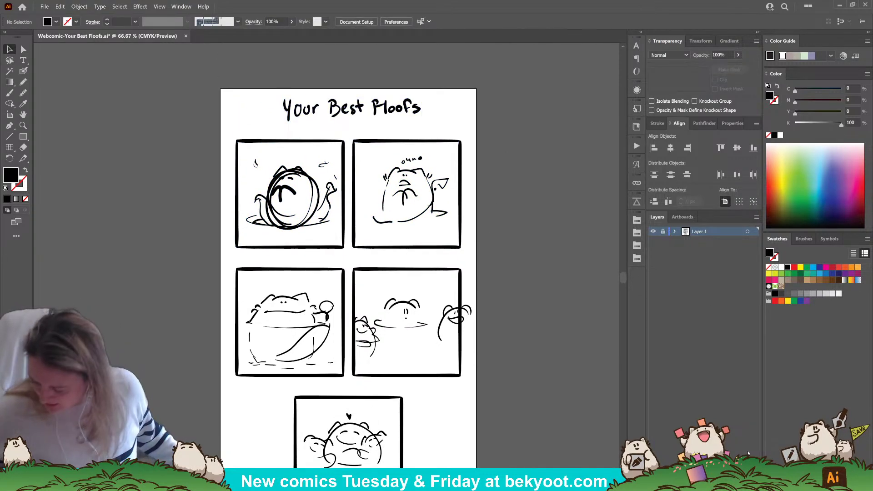
Step: Add a new layer and lower the sketched title and first panel row on Layer 1 to 30% opacity
key(ctrl+l)
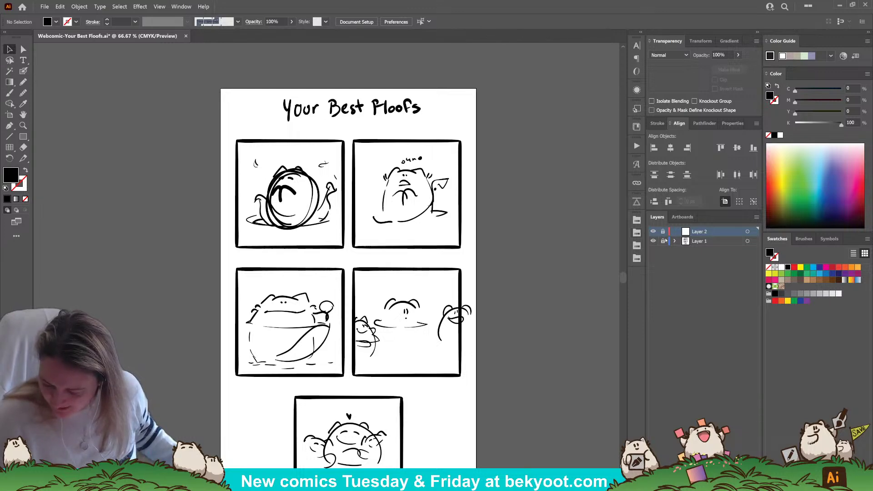
click(713, 241)
drag(176, 81, 516, 257)
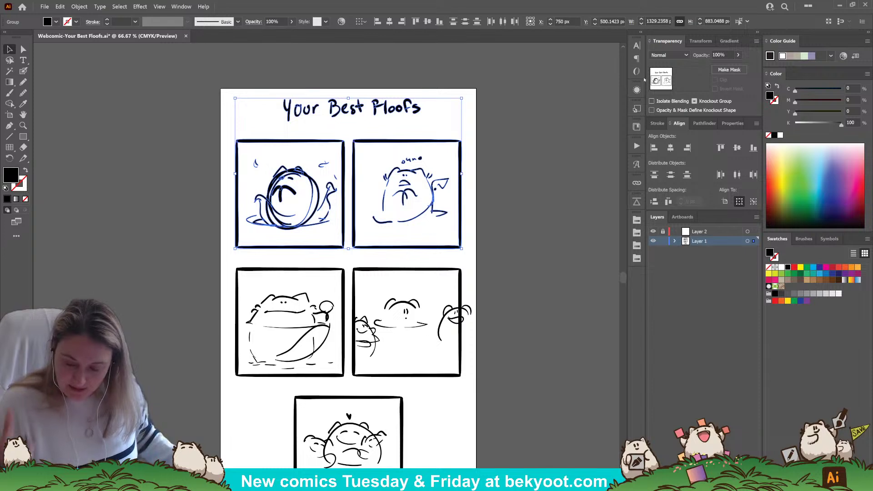
click(722, 55)
text(30)
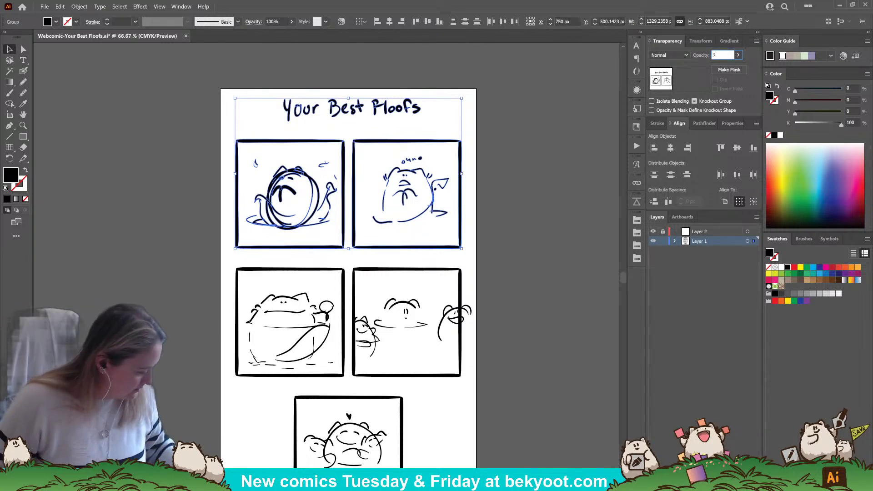
key(Return)
click(515, 215)
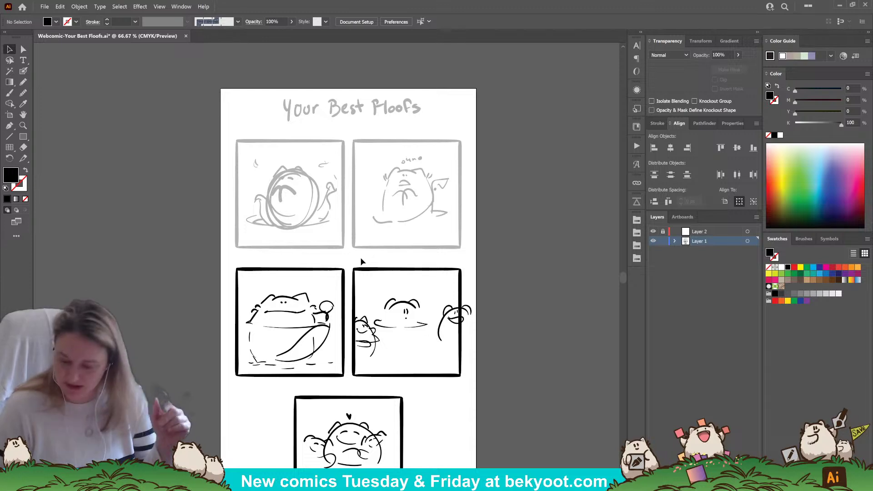
Step: Lock the sketch layer, Layer 1, and unlock Layer 2 as the active layer
click(663, 241)
click(662, 231)
click(697, 232)
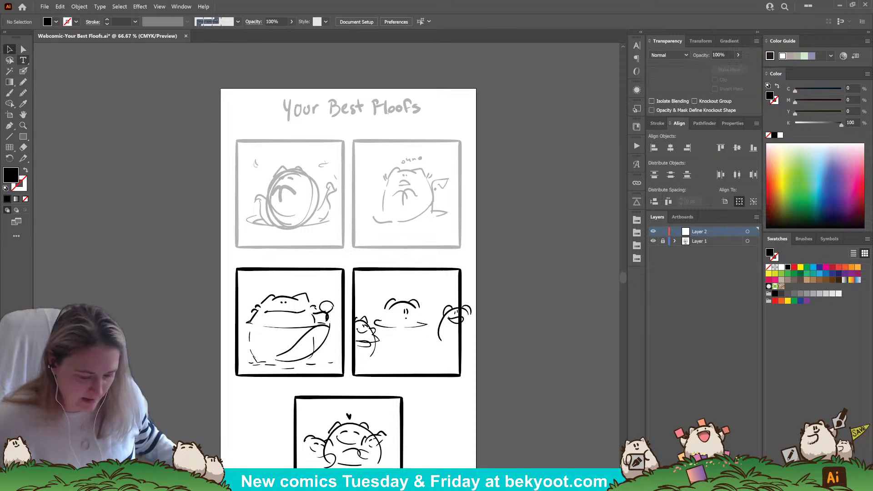
Step: Add the text "Your Best Floofs" over the sketched title on Layer 2
click(23, 60)
click(314, 109)
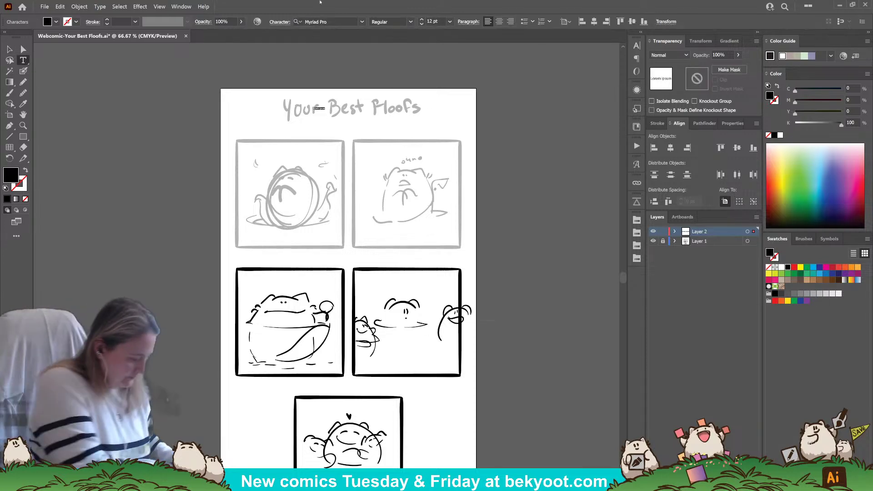
text(Y)
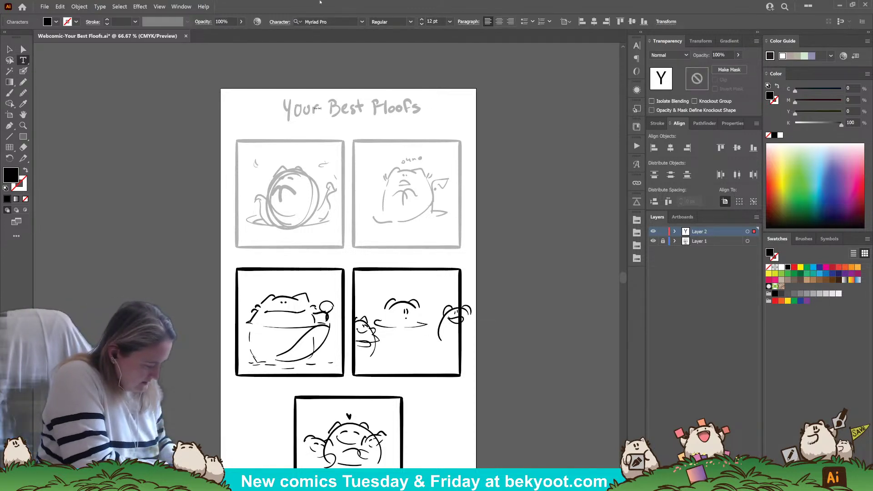
text(our Best)
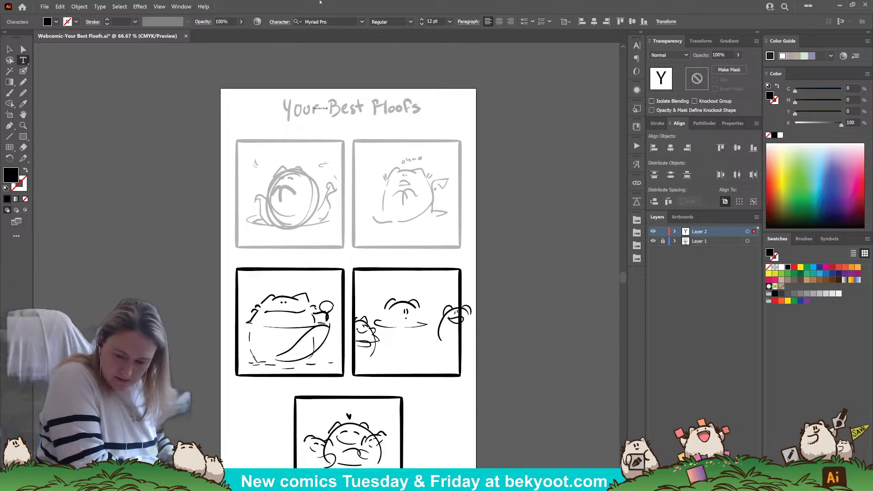
text( Floofs)
Step: Increase the size of the whole title text to 34 pt
key(ctrl+a)
key(ctrl+shift+period)
key(ctrl+shift+period)
key(ctrl+shift+period)
key(ctrl+shift+period)
key(ctrl+shift+period)
key(ctrl+shift+period)
key(ctrl+shift+period)
key(ctrl+shift+period)
key(ctrl+shift+period)
key(ctrl+shift+period)
key(ctrl+shift+period)
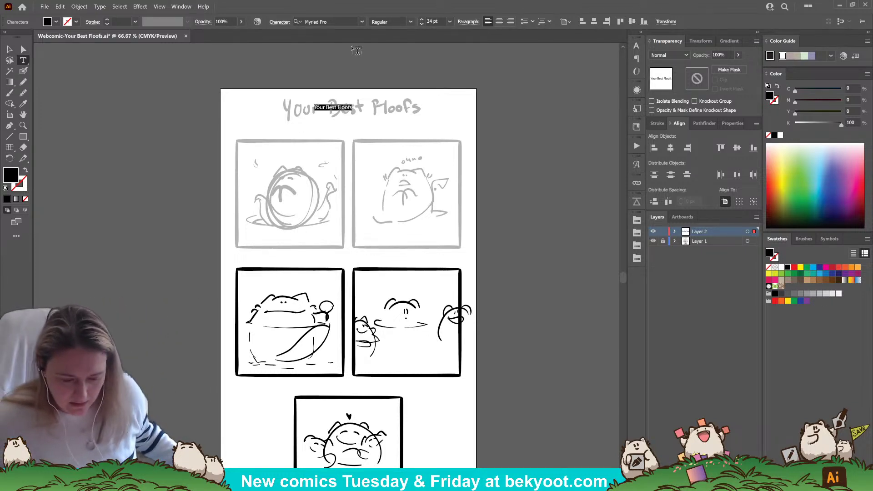
Step: Apply the KG Second Chances Solid font to the title and scale it to about 132.6 pt, centred over the panels
click(362, 22)
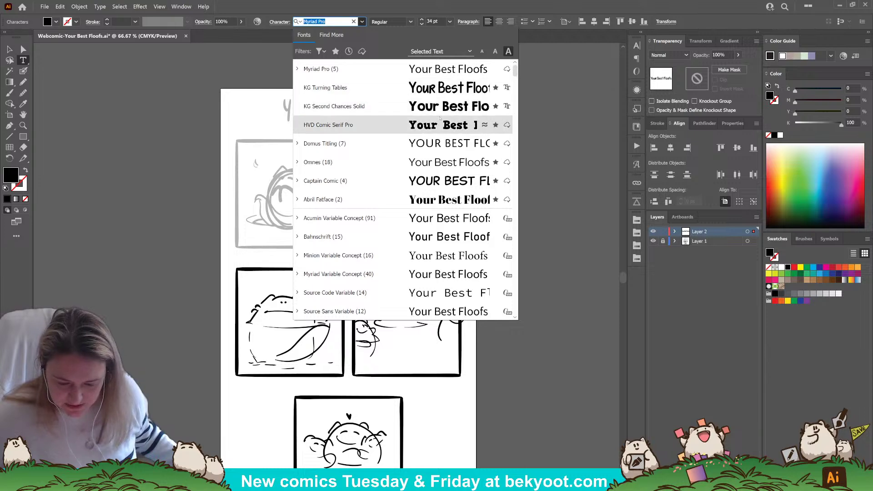
click(448, 105)
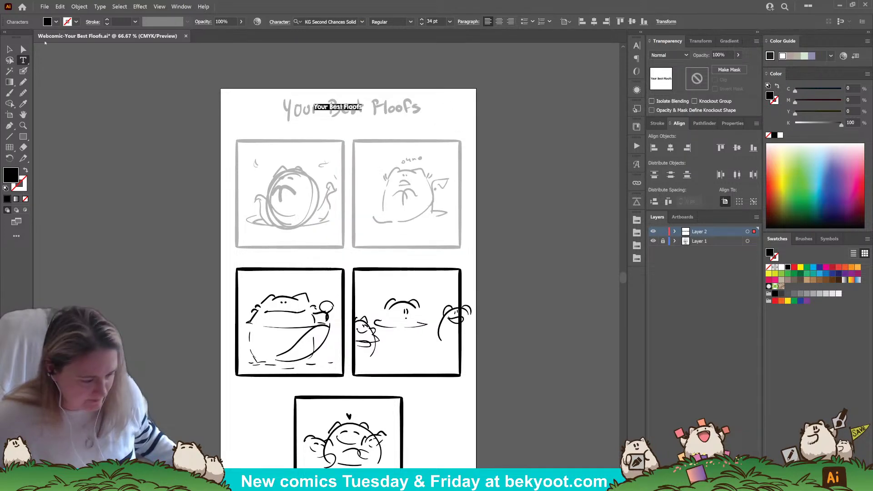
key(Escape)
drag(364, 115, 442, 127)
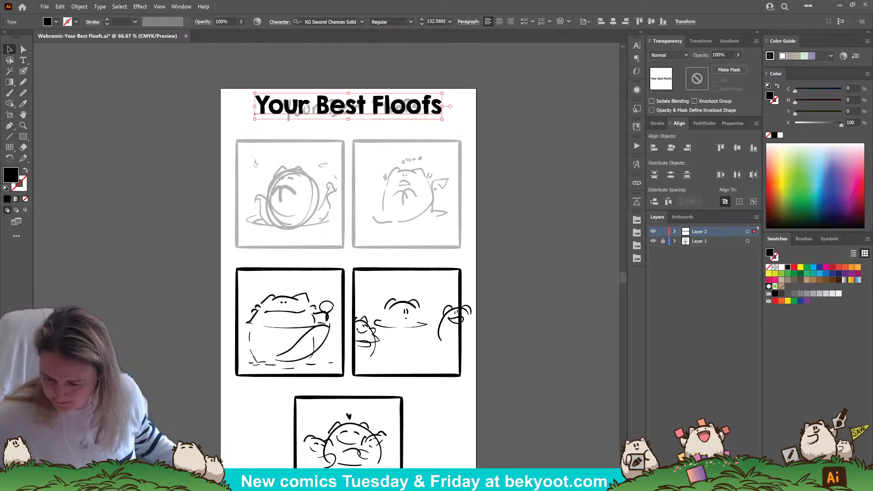
click(84, 91)
Step: Place a placeholder text line between the title and the first panel, using the KG Turning Tables font
click(23, 60)
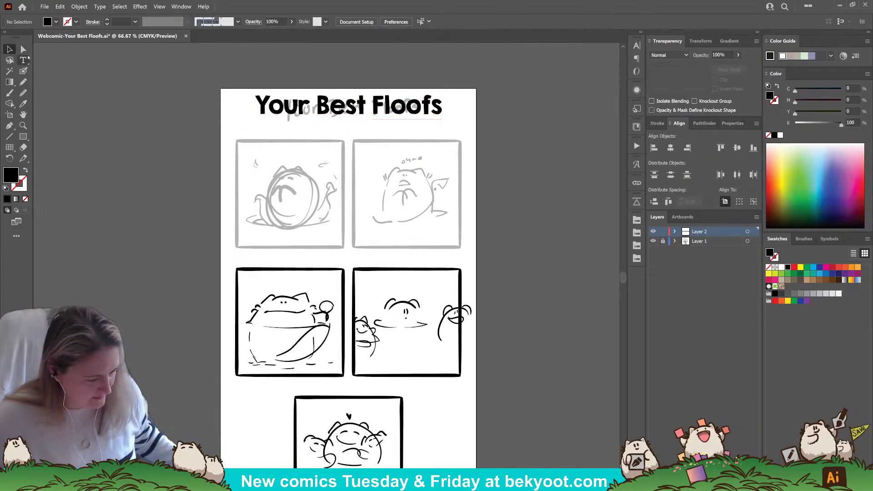
click(271, 136)
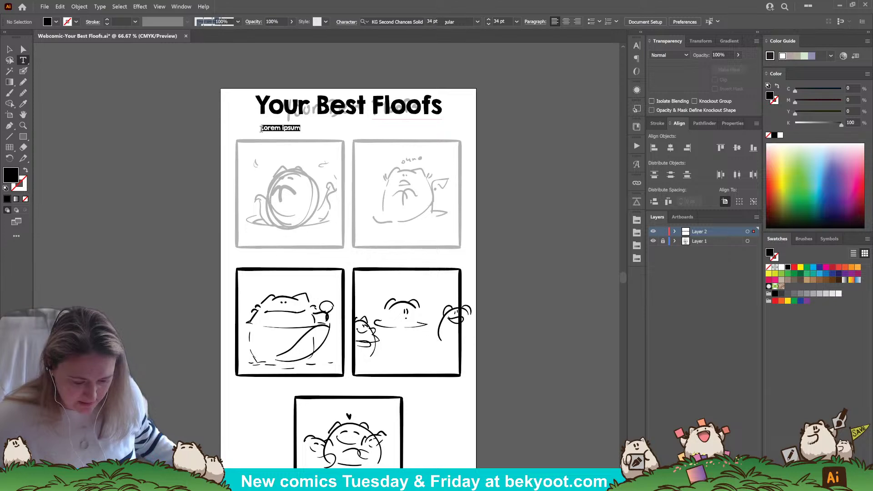
click(361, 22)
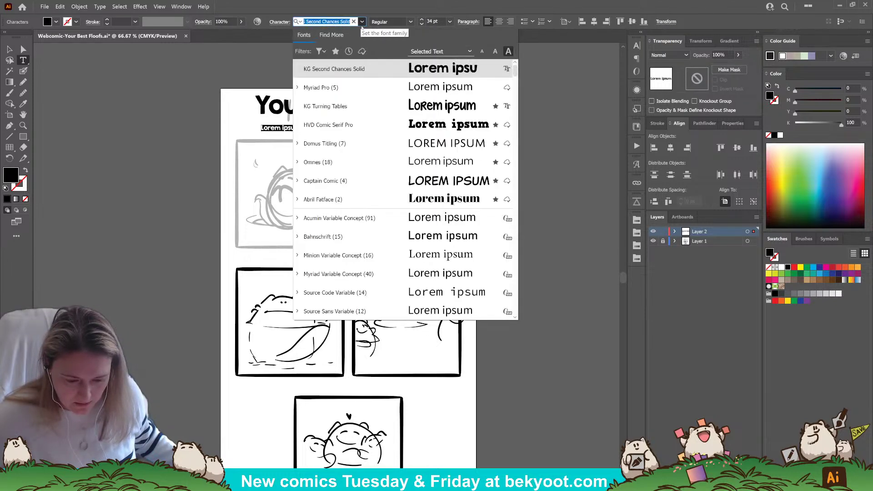
click(331, 52)
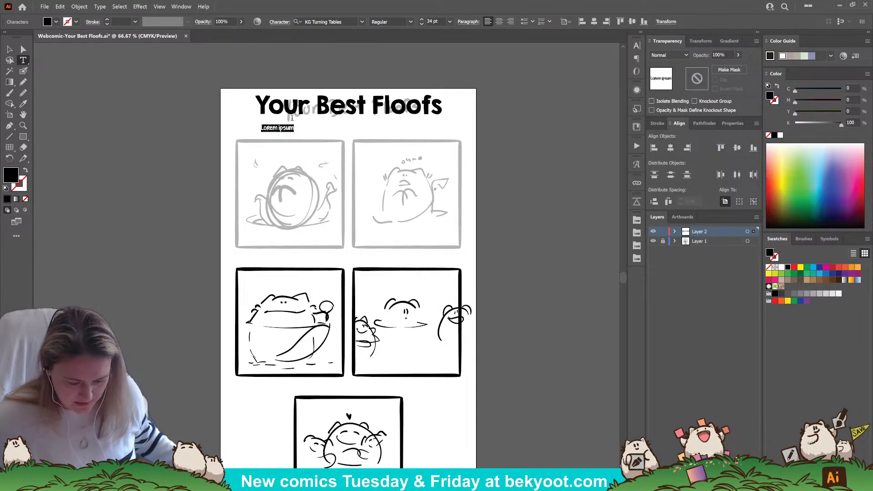
Step: Set the placeholder text's tracking to 5 and its size to 40 pt
click(639, 47)
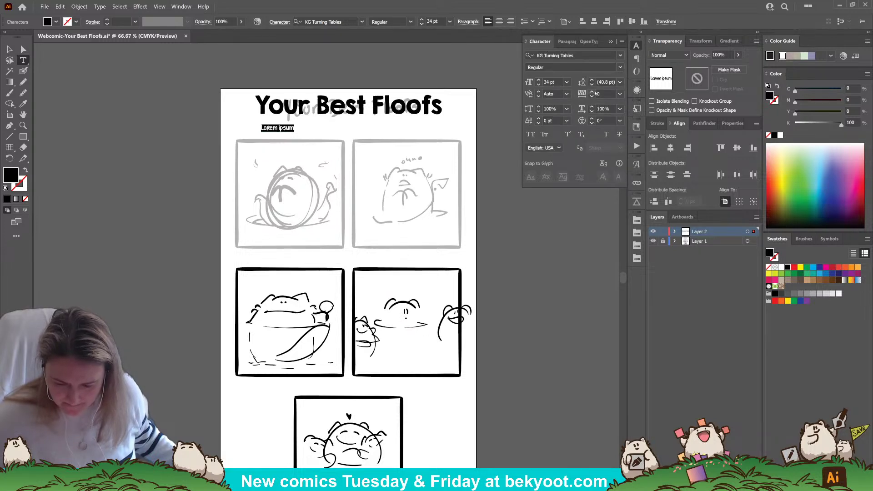
click(591, 92)
click(592, 92)
click(591, 92)
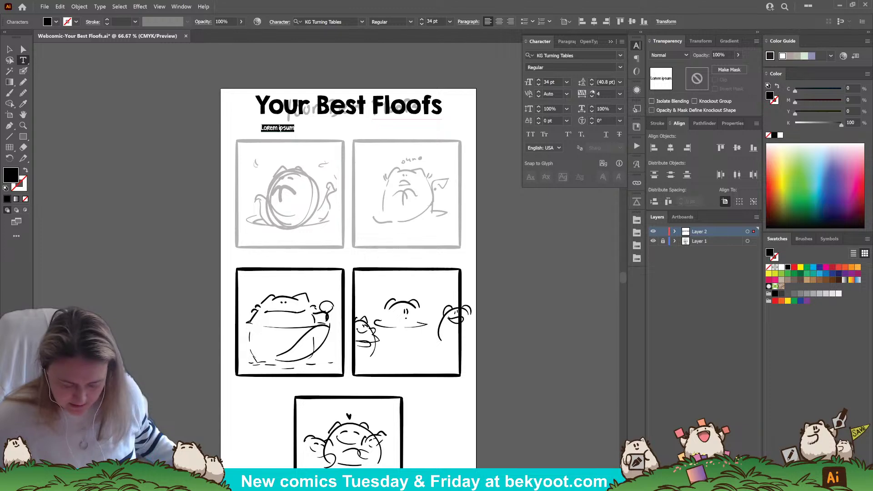
click(591, 91)
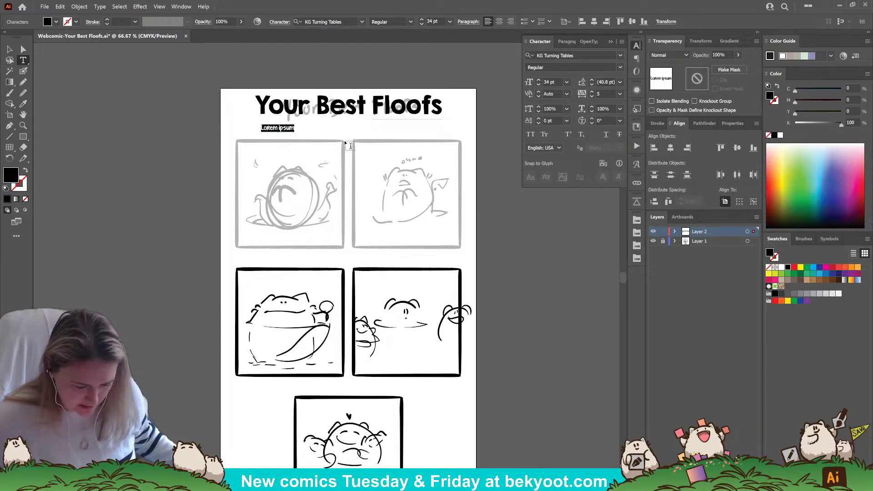
key(ctrl+shift+period)
key(ctrl+shift+period)
key(ctrl+shift+period)
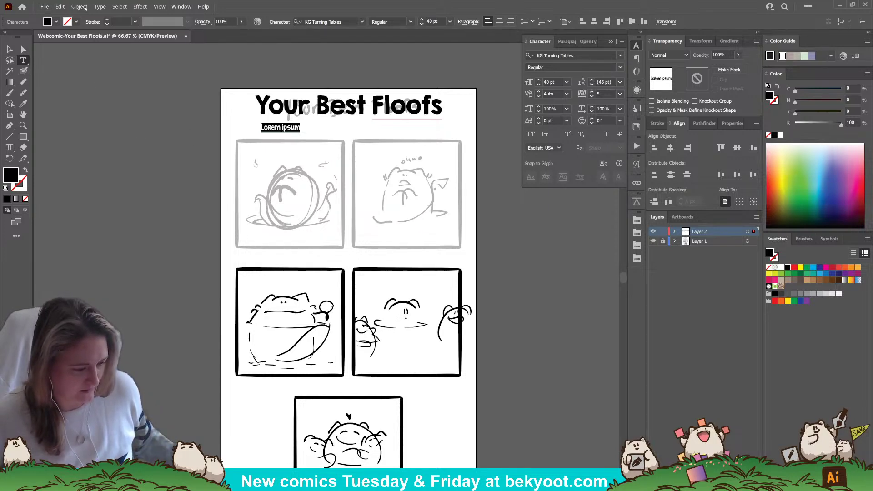
Step: Open the recent file Webcomic-FloofTips.ai and examine the layout and lettering of its "Floofy Tip" comic
click(44, 7)
mouse_move(114, 42)
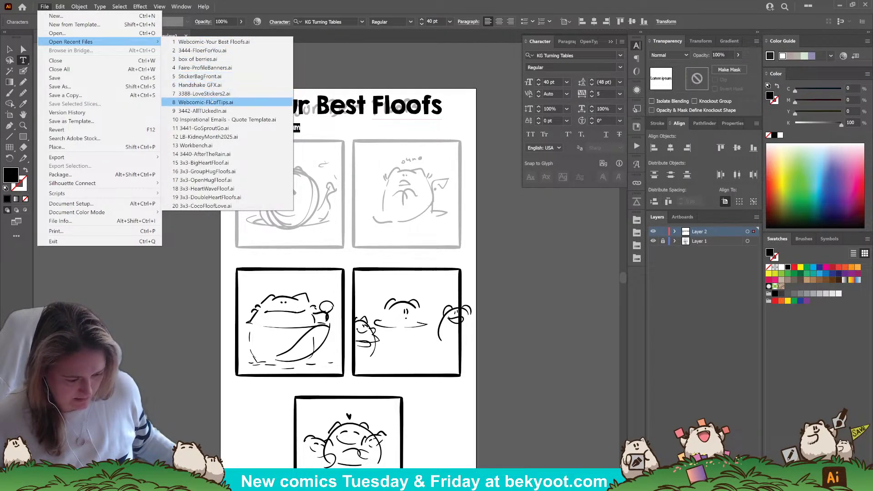
click(212, 102)
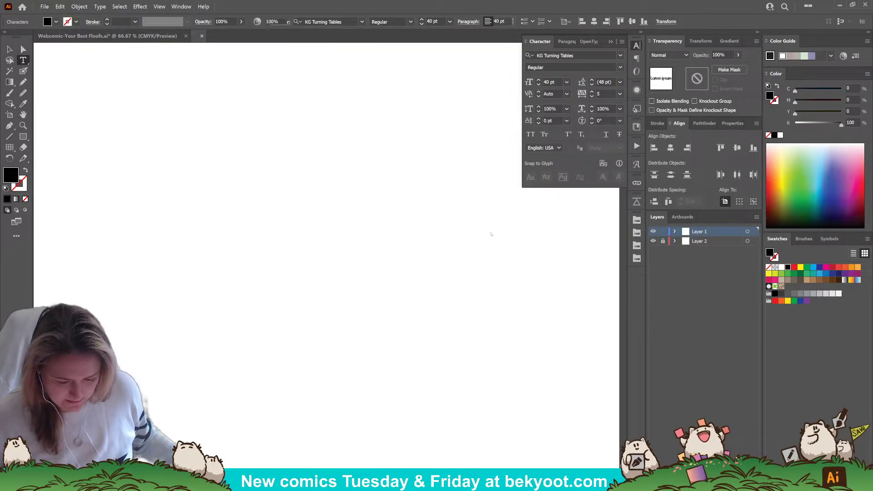
key(v)
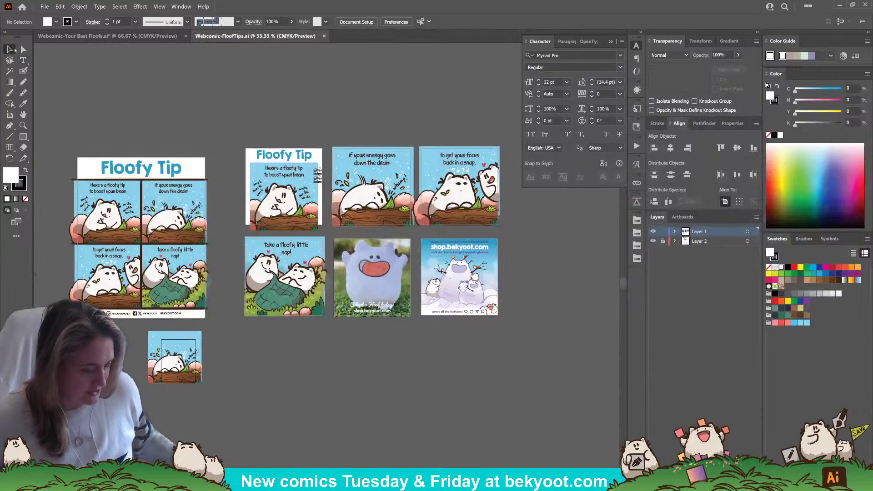
scroll(262, 191, left, 6)
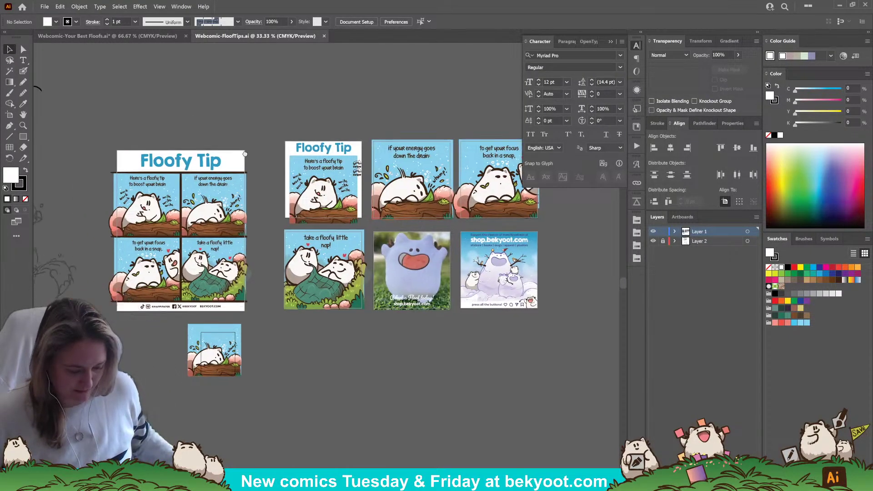
scroll(262, 191, up, 2)
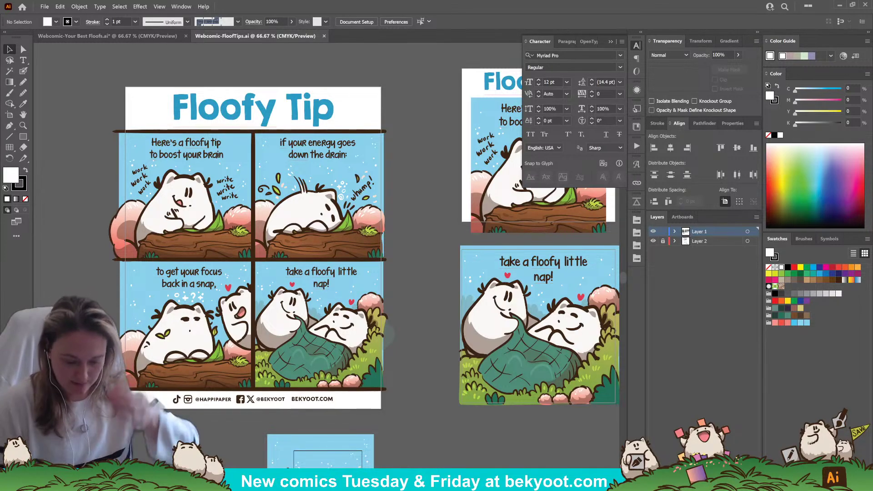
Step: Switch back to the Your Best Floofs comic and replace the placeholder text above the first panel with "Sometimes your peaceful leaf"
click(138, 38)
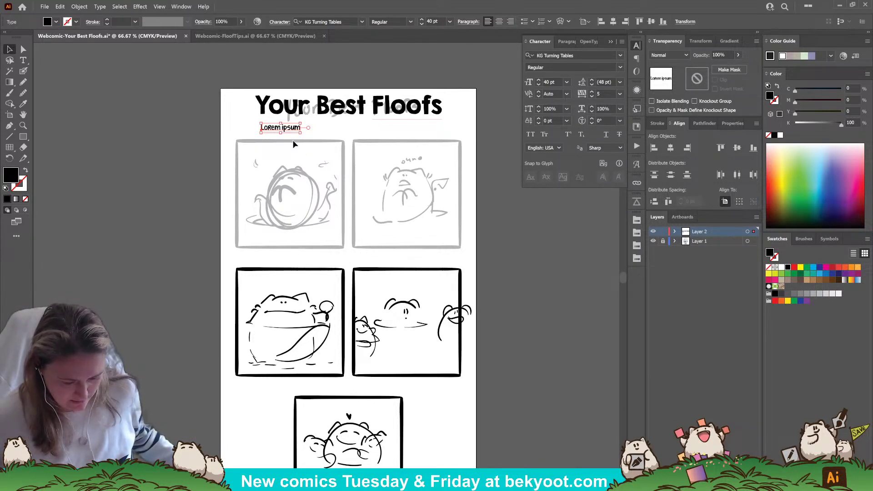
click(23, 60)
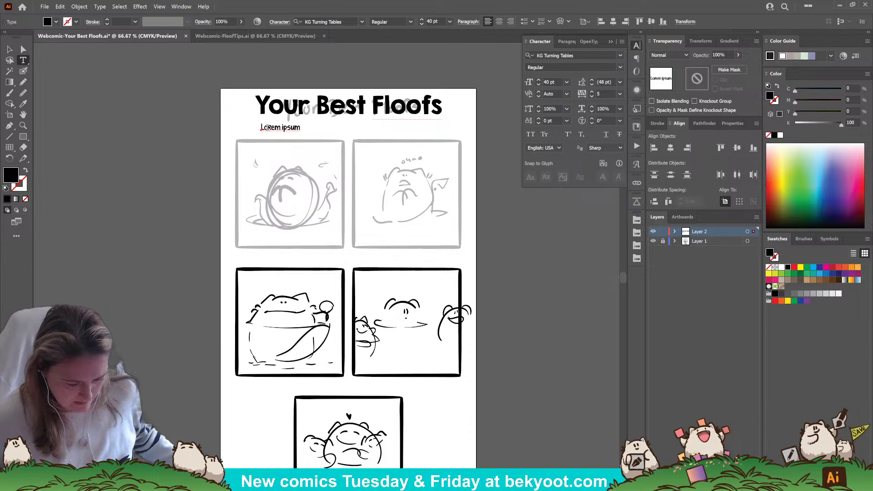
click(270, 128)
key(ctrl+a)
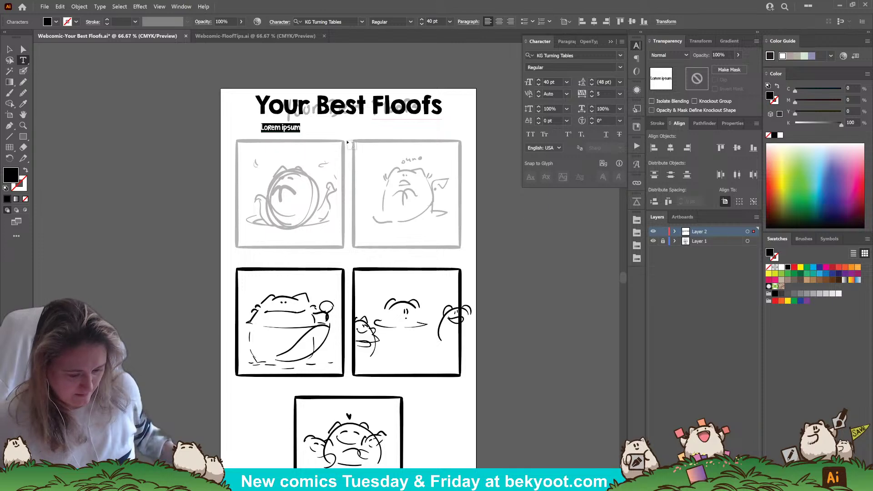
click(214, 133)
ctrl+click(272, 128)
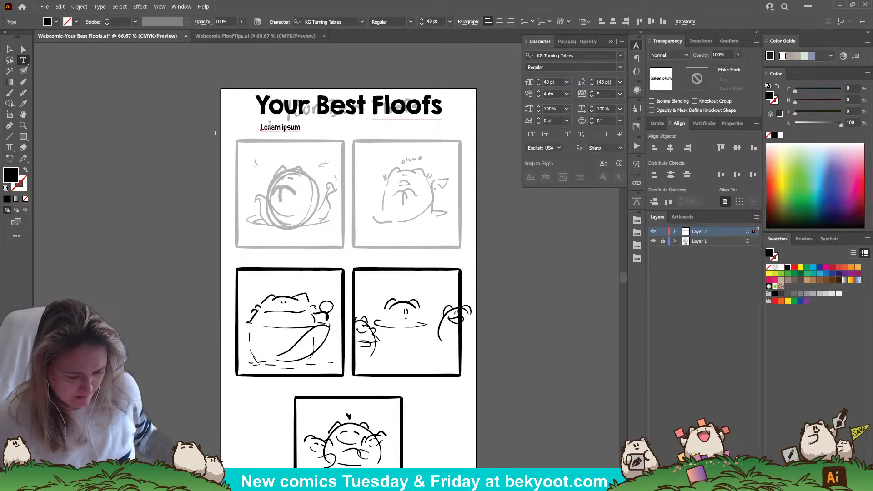
triple_click(309, 130)
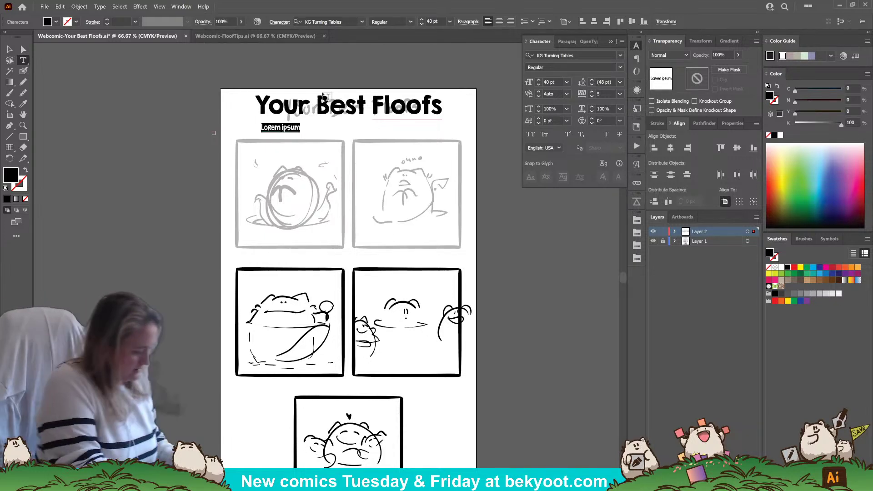
text(Some)
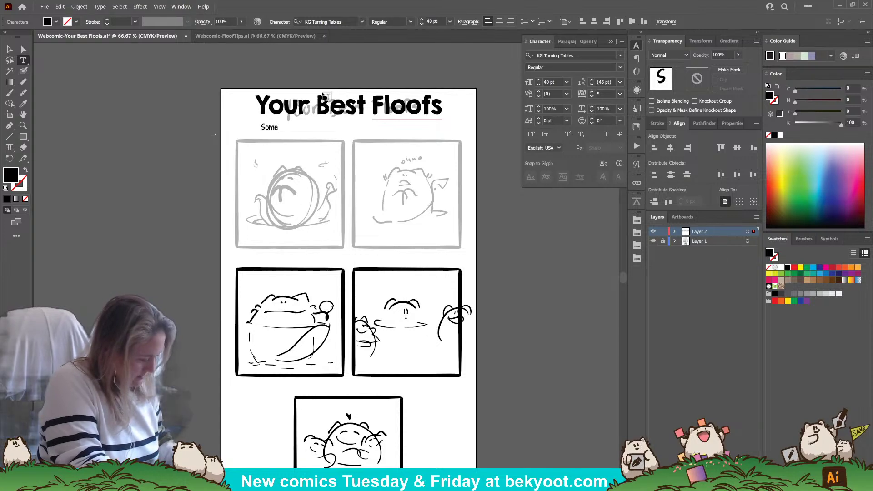
text(times your)
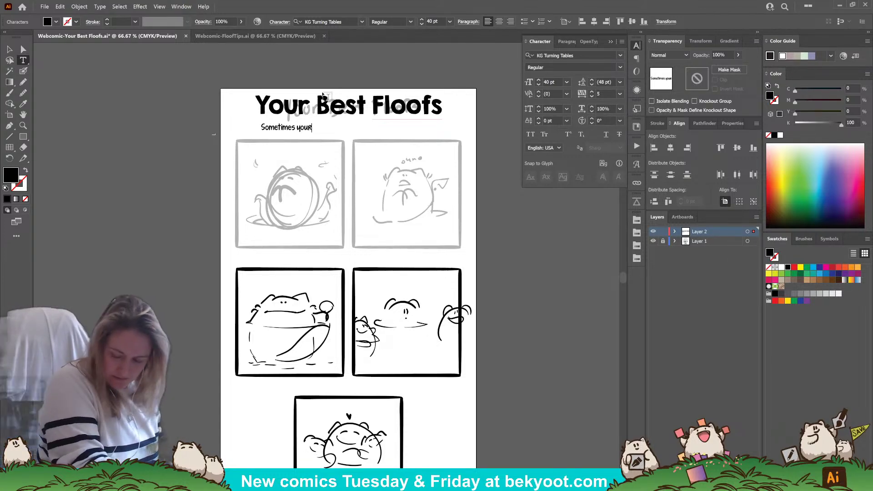
text( peo)
text(ceful leaf)
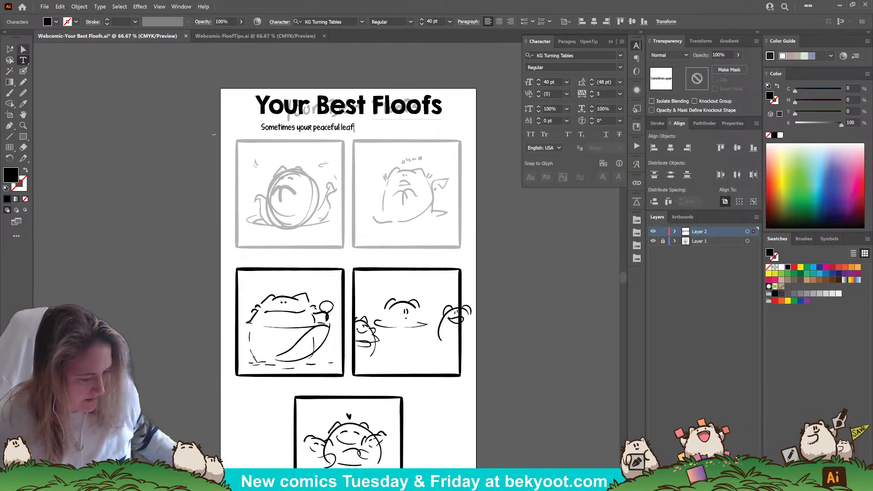
Step: Centre the caption over the first panel, duplicate it above the second panel, and change the copy's text to "will spring a leak,"
click(9, 48)
drag(339, 133, 443, 135)
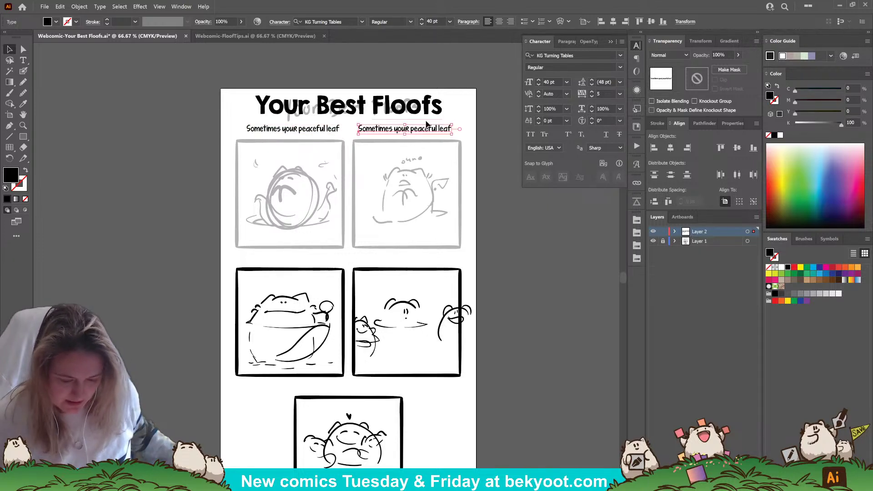
click(22, 60)
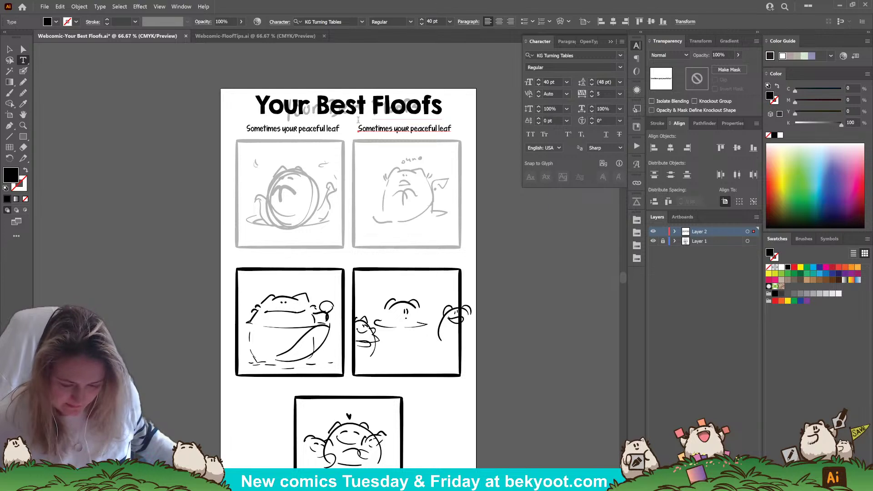
drag(359, 129, 505, 144)
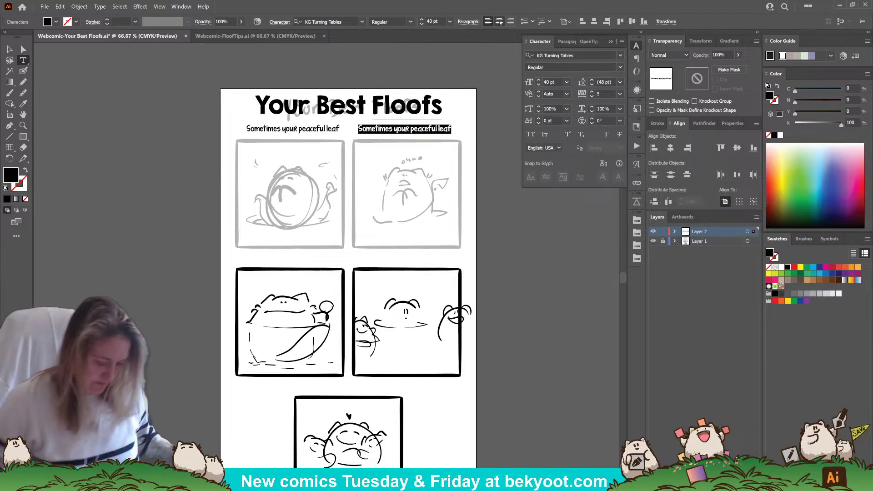
text(will sp)
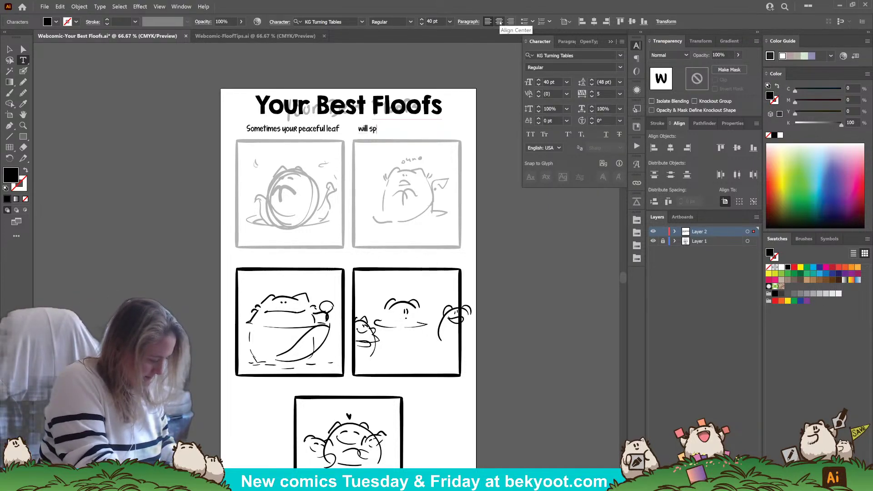
text(ring a leak,)
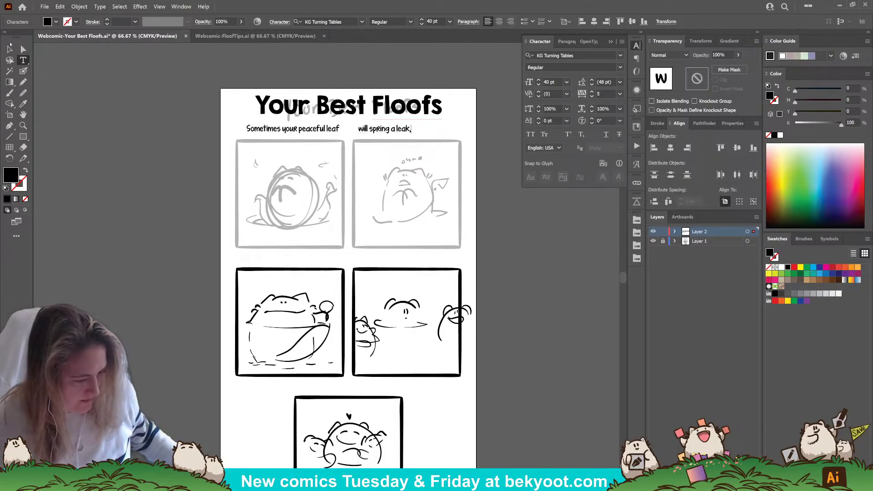
Step: Duplicate the second caption above the third panel and change the copy's text to "and circumstances may look quite bleak!"
click(9, 47)
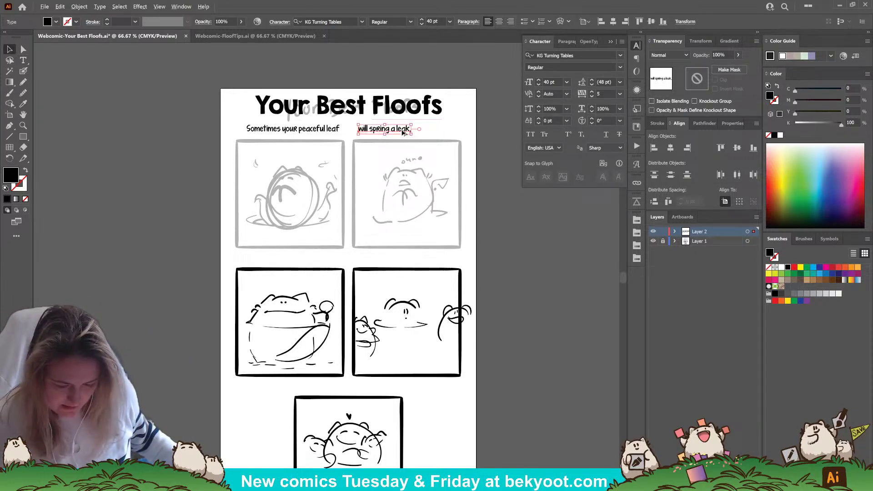
drag(403, 132, 306, 262)
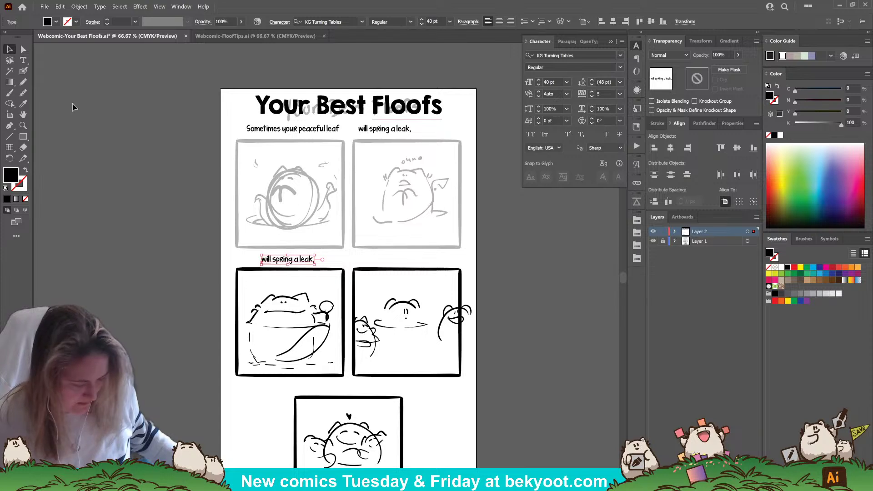
click(23, 60)
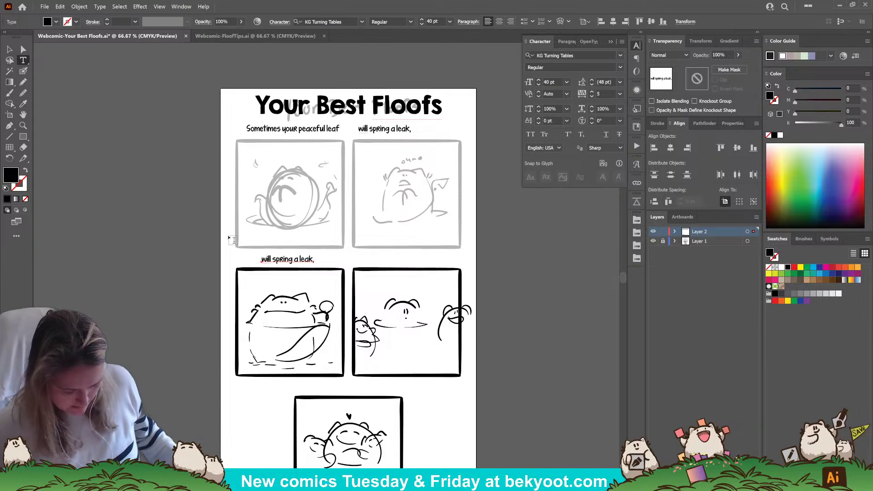
click(270, 258)
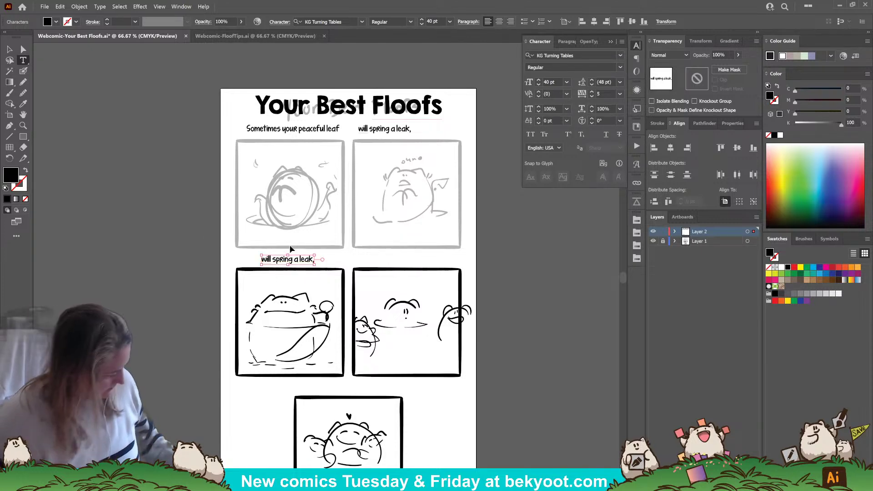
key(ctrl+a)
text(and c)
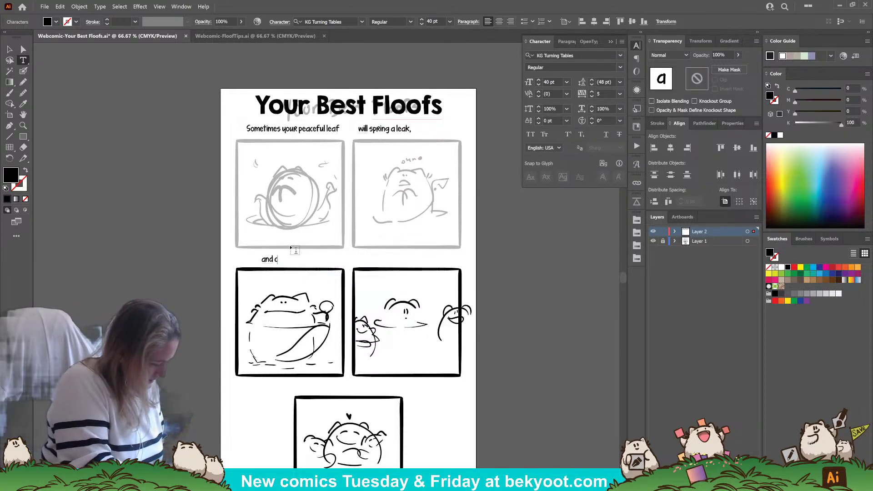
text(ircu)
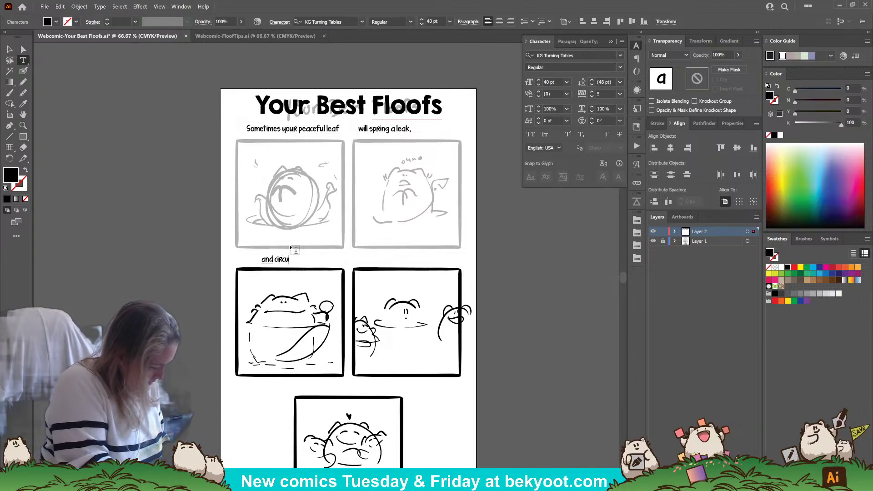
text(mstances mayu)
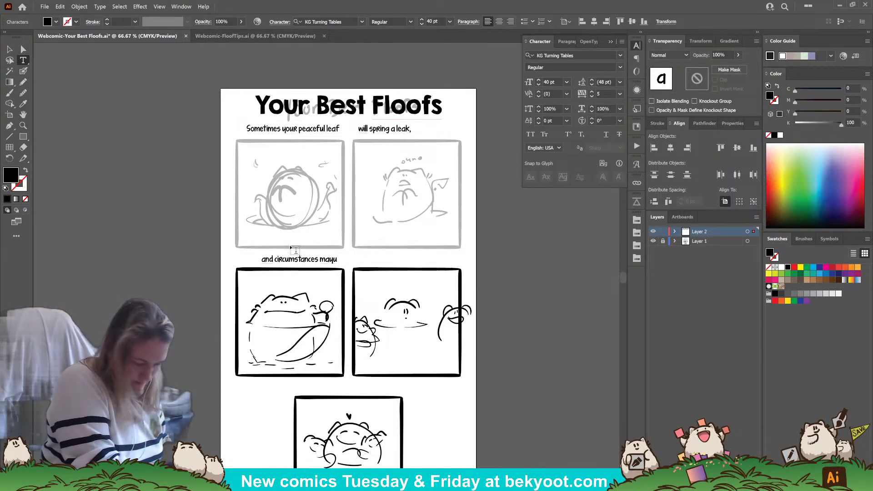
key(BackSpace)
text(look qwu)
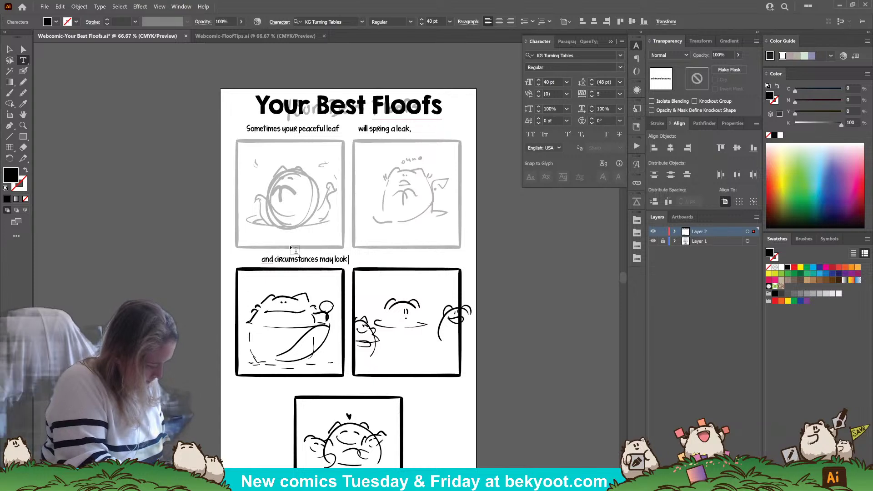
key(BackSpace)
key(BackSpace)
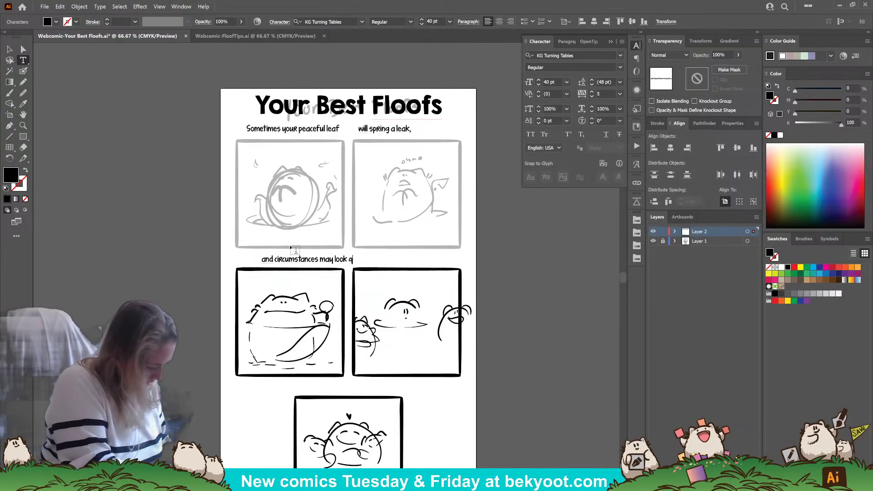
text(uite bleak)
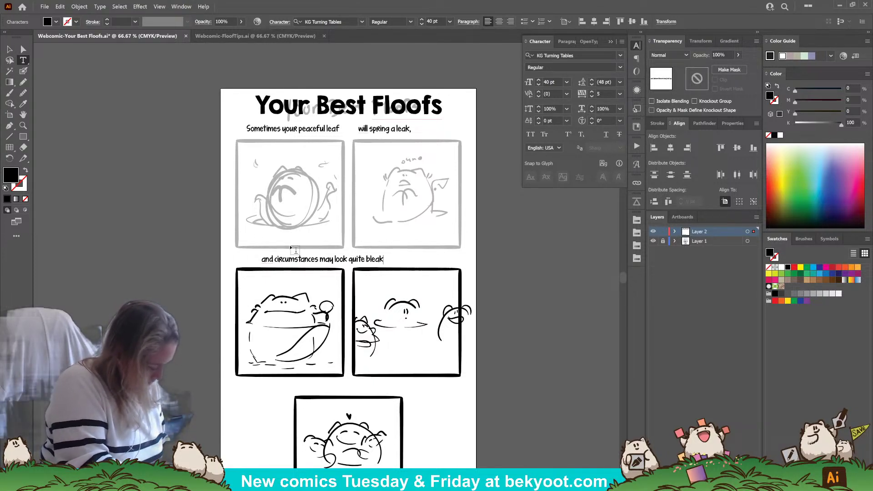
text(!)
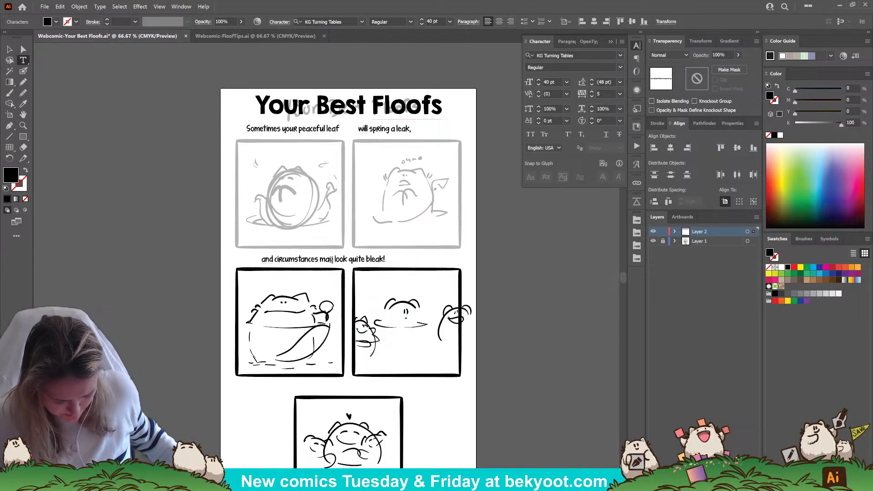
Step: Break the third panel's caption onto a second line after "may", fit it above the panel, and duplicate it above the fourth panel
click(334, 259)
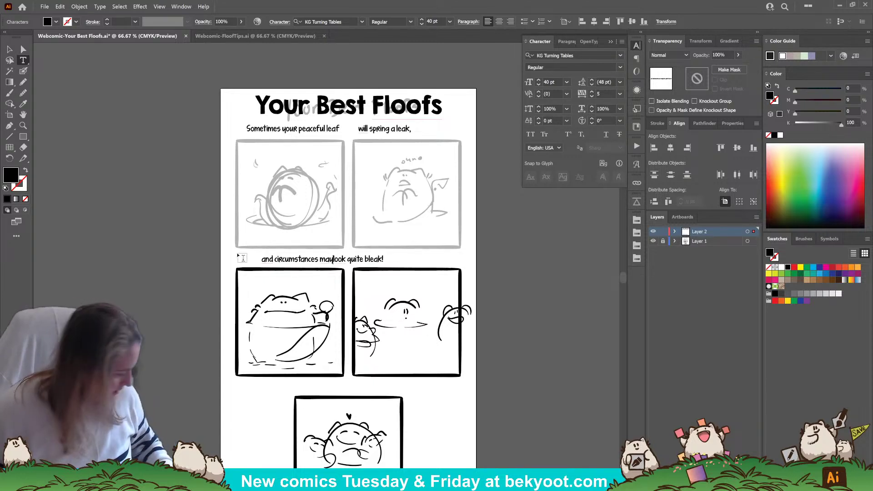
key(Return)
click(9, 48)
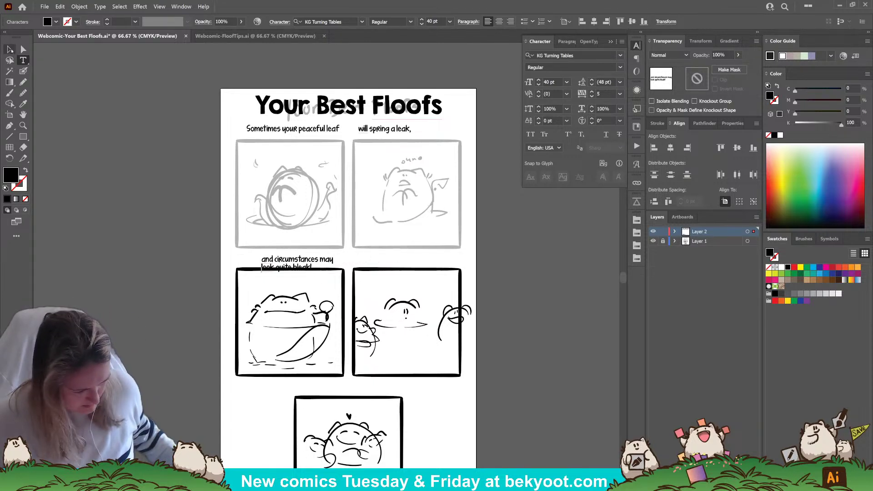
drag(328, 268, 407, 261)
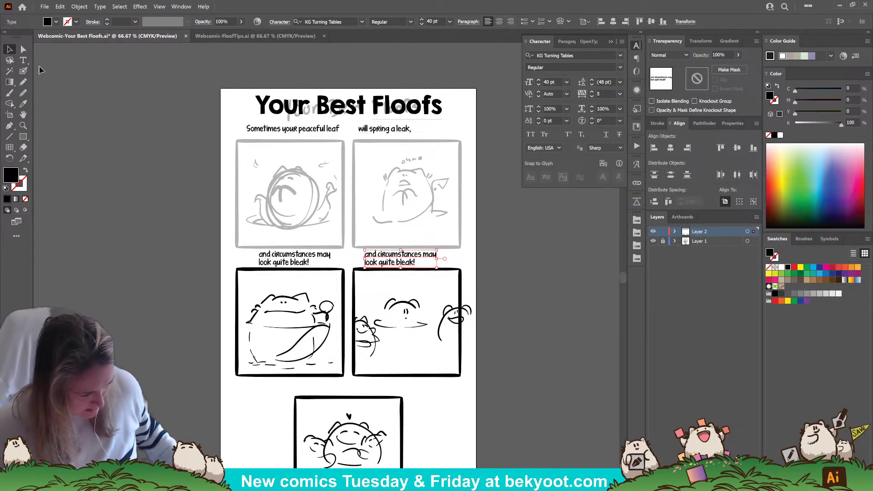
Step: Replace the word "look" with "seem" in the third panel's caption
key(t)
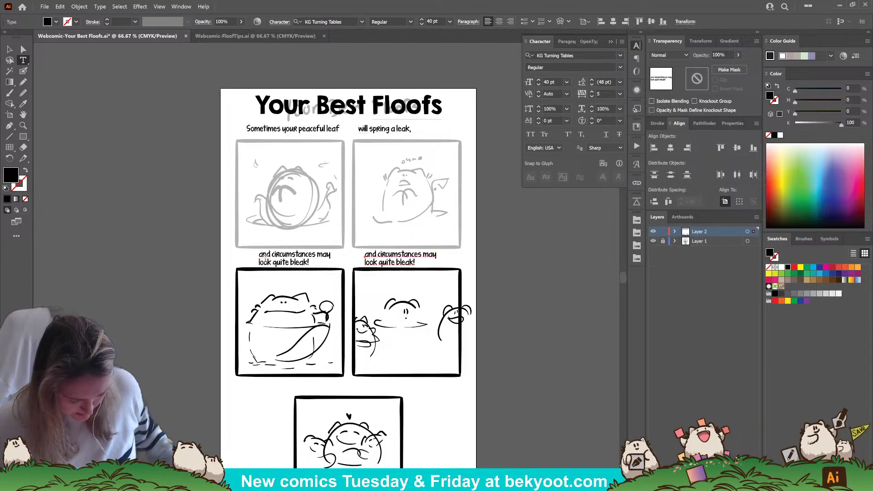
click(266, 262)
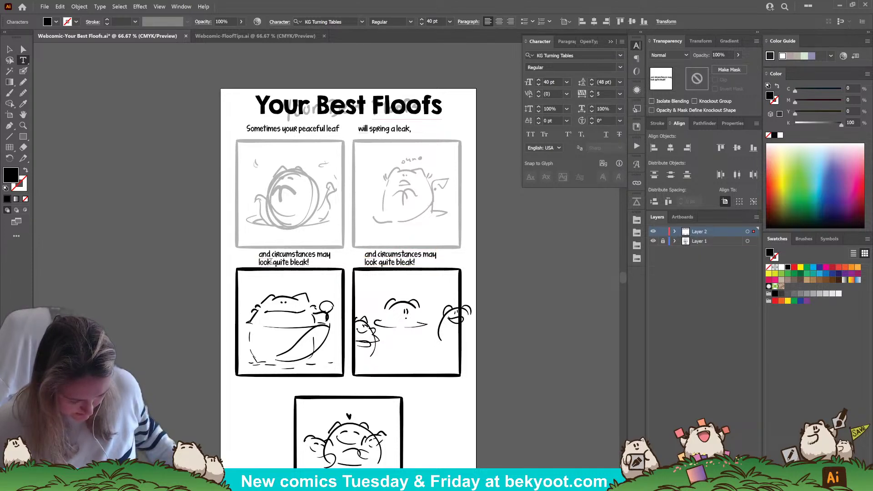
drag(269, 262, 261, 262)
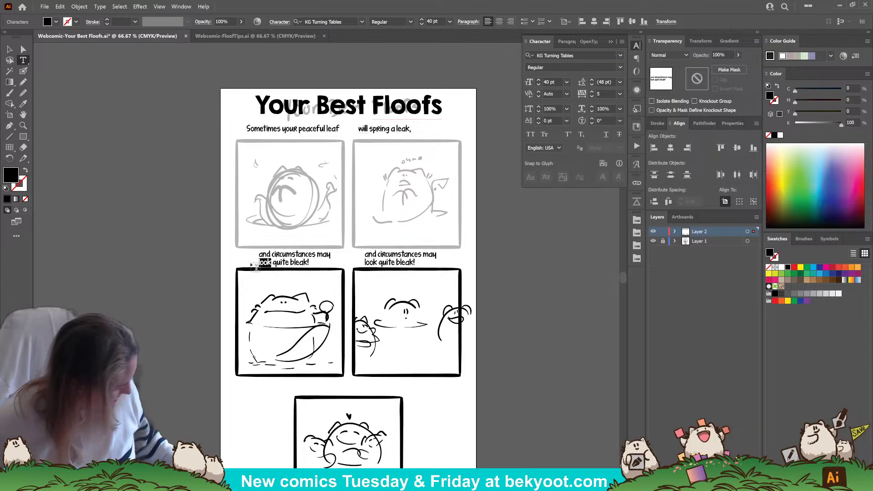
text(seem)
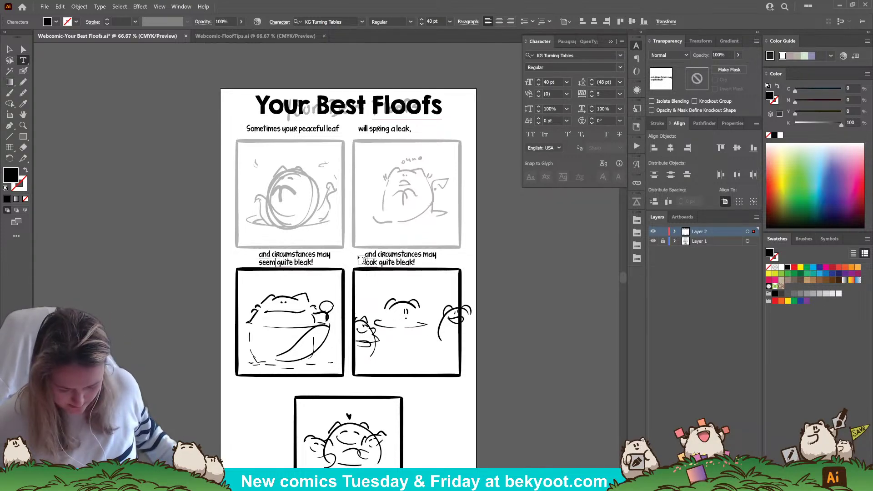
Step: Replace the fourth panel's caption with "But pause a moment," and "and look around:" on a second line
drag(365, 253, 414, 264)
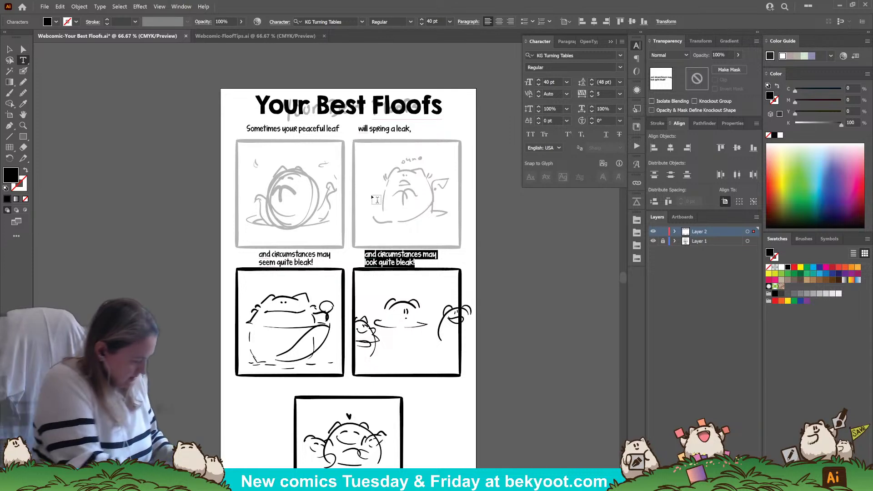
text(But p)
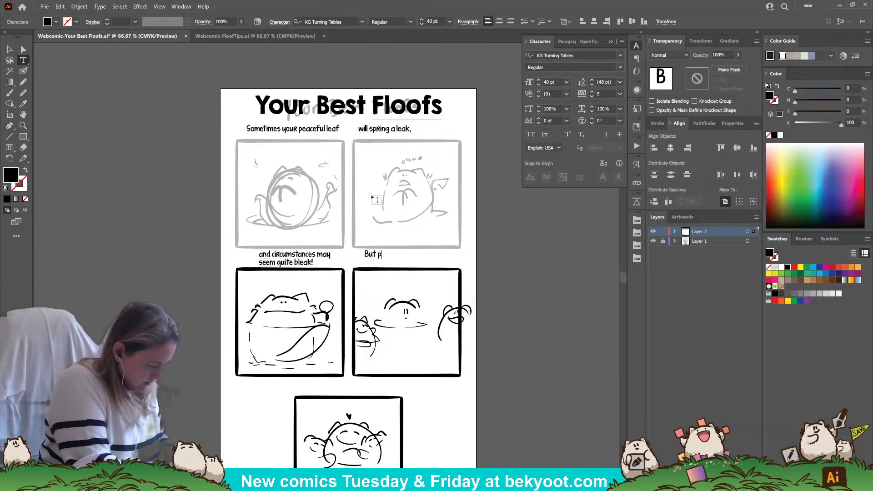
text(ause a moment)
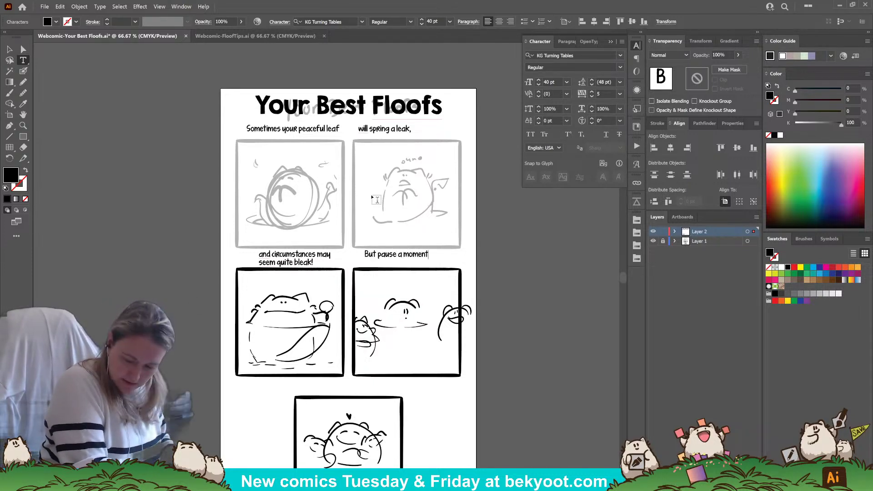
text(,)
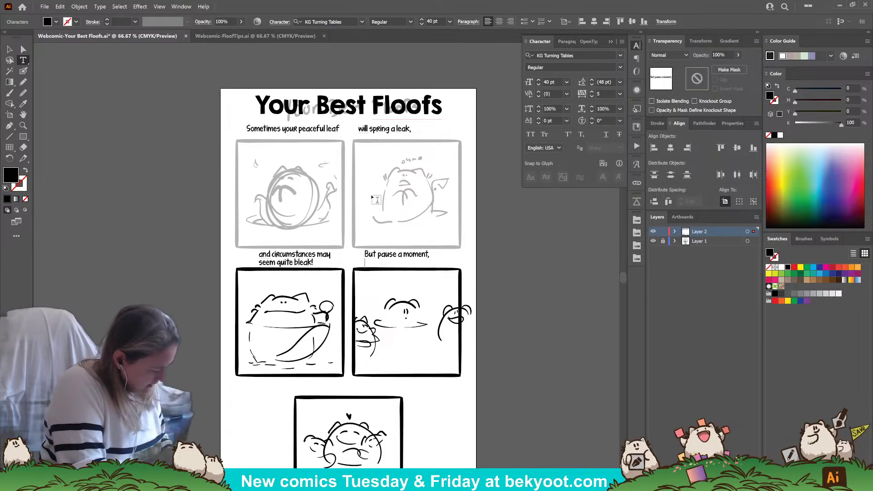
key(Return)
text(and look around.)
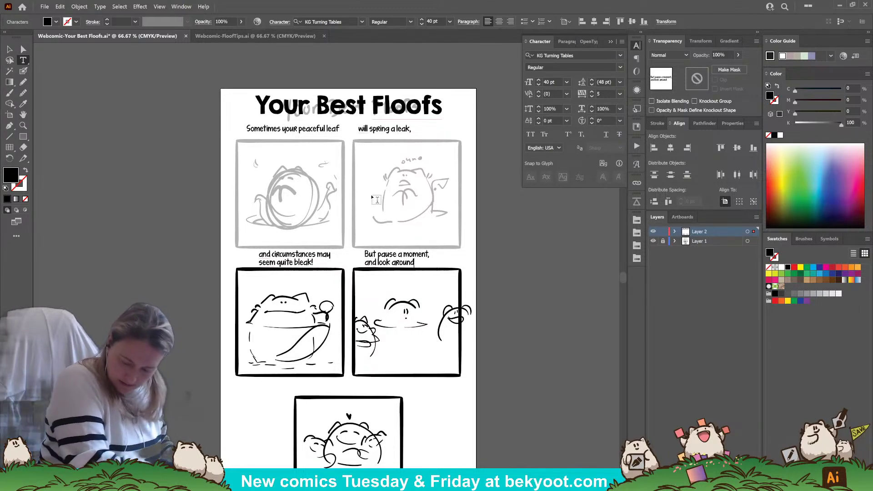
key(BackSpace)
text(!)
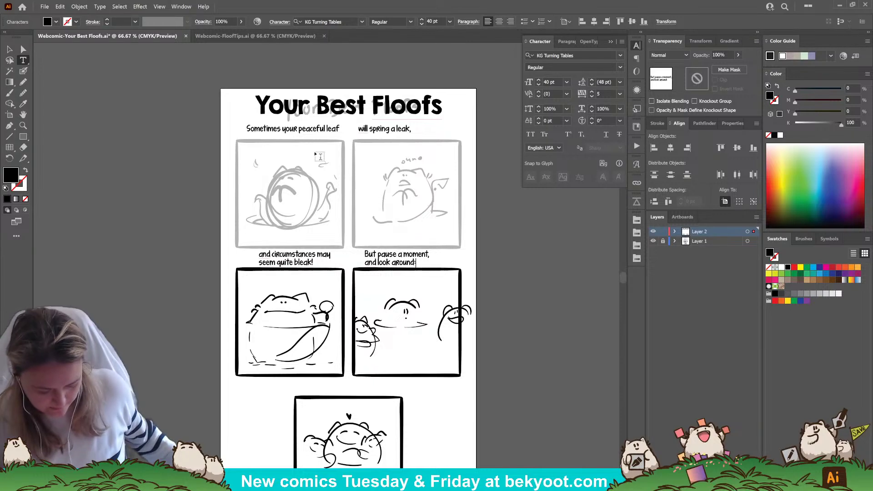
Step: Duplicate the fourth caption above the fifth panel and change the copy's text to "your best floofs will never let you drown."
click(9, 49)
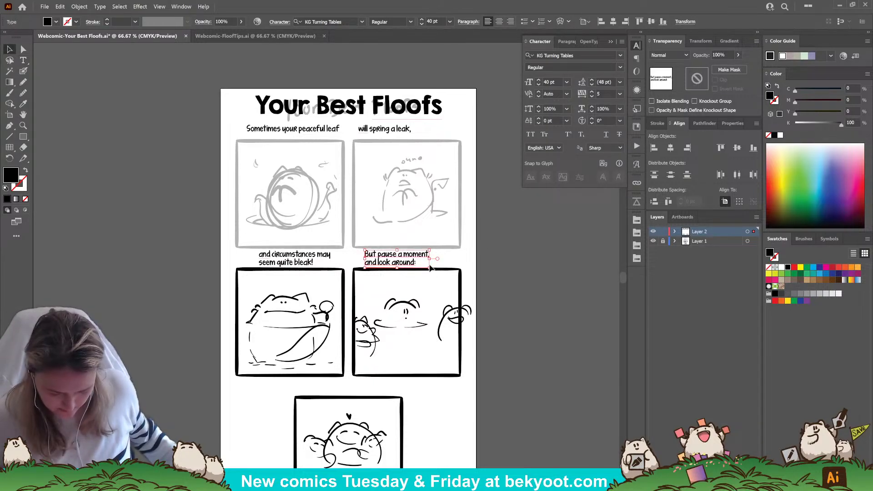
drag(396, 264, 347, 393)
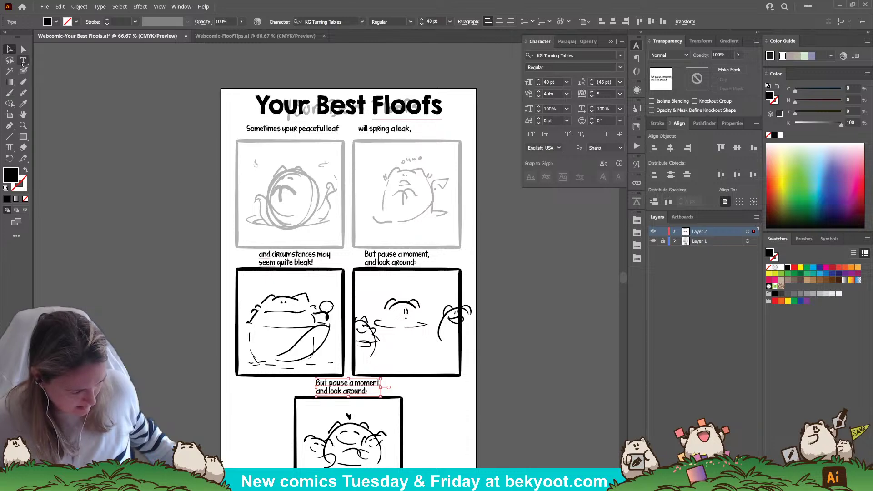
click(23, 61)
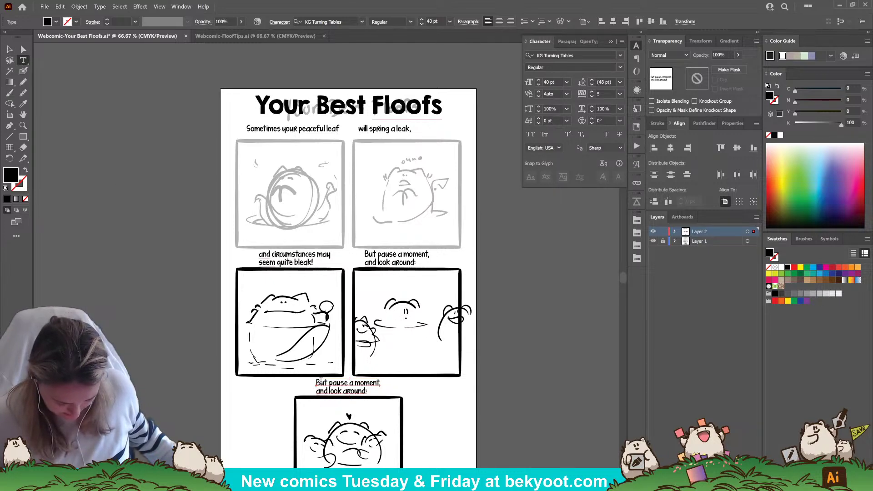
drag(317, 381, 368, 392)
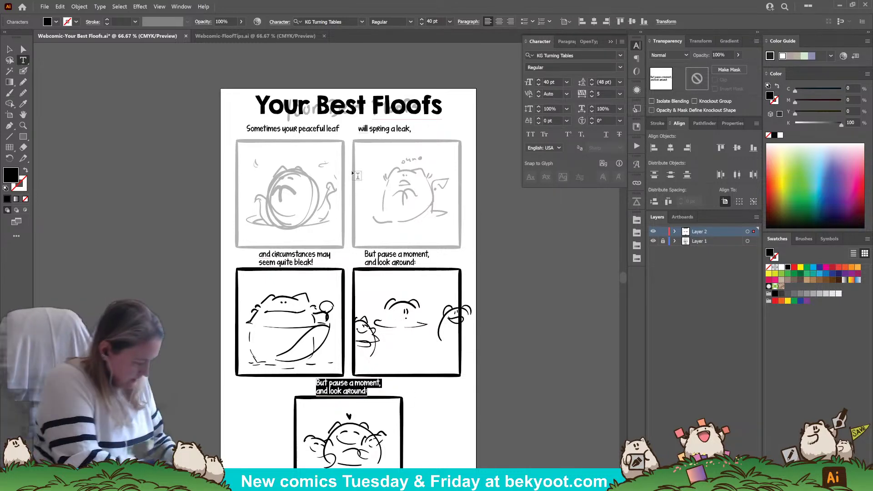
text(ypur)
key(BackSpace)
key(BackSpace)
key(BackSpace)
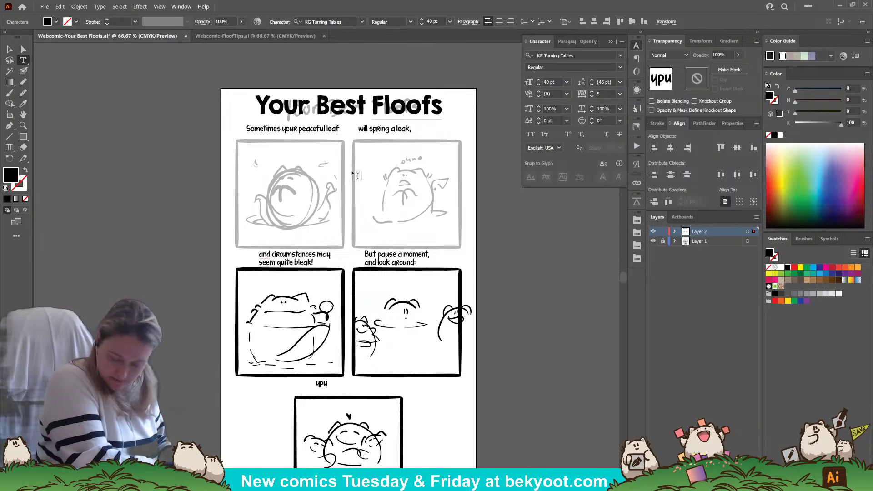
text(our)
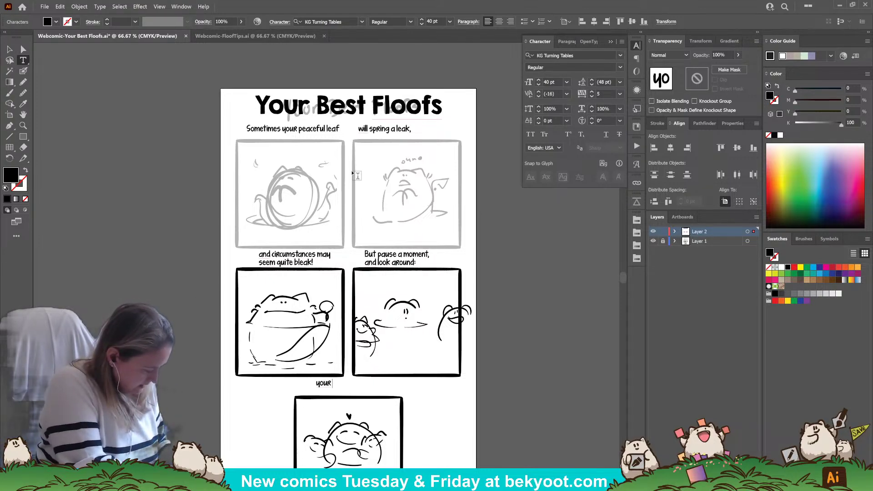
text( best floofs)
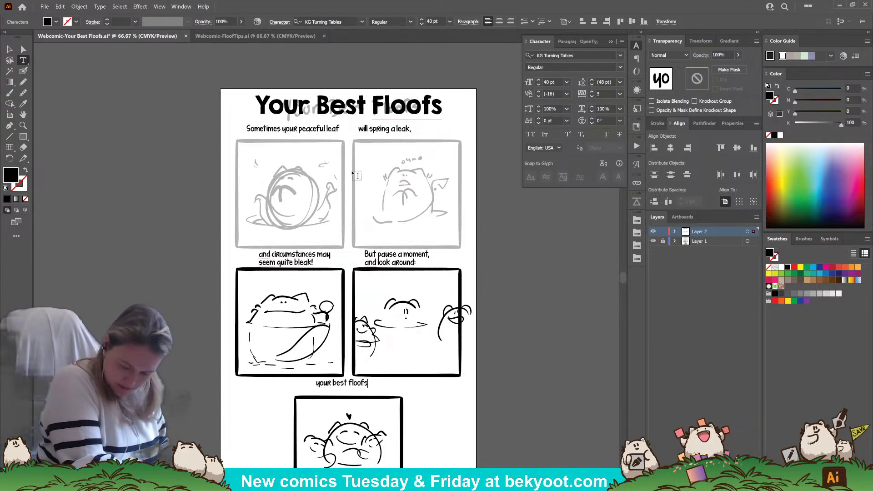
text( w)
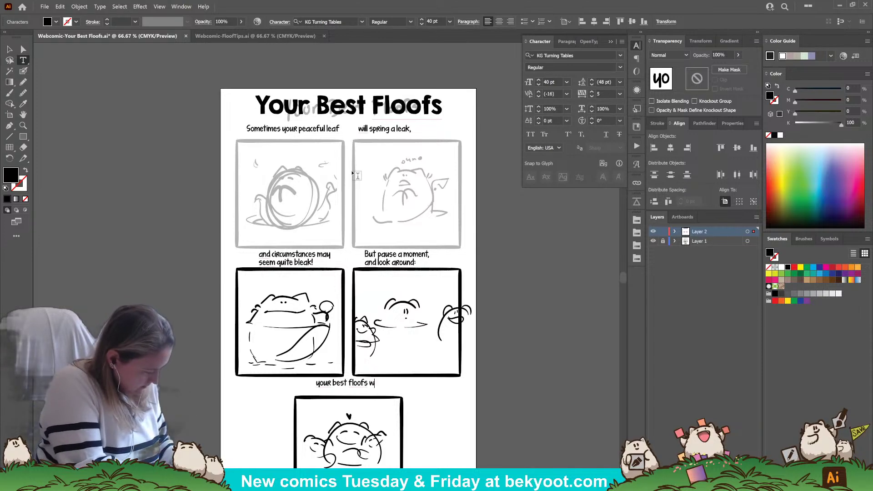
text(ill never)
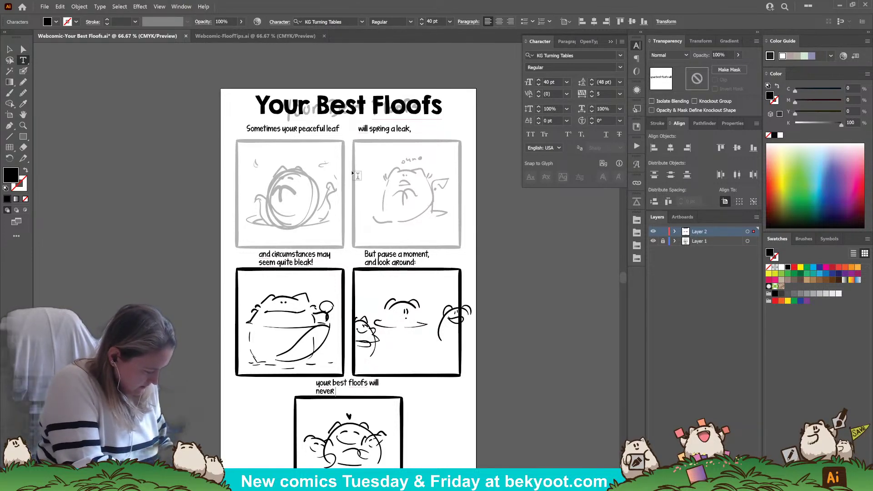
text( let you dr)
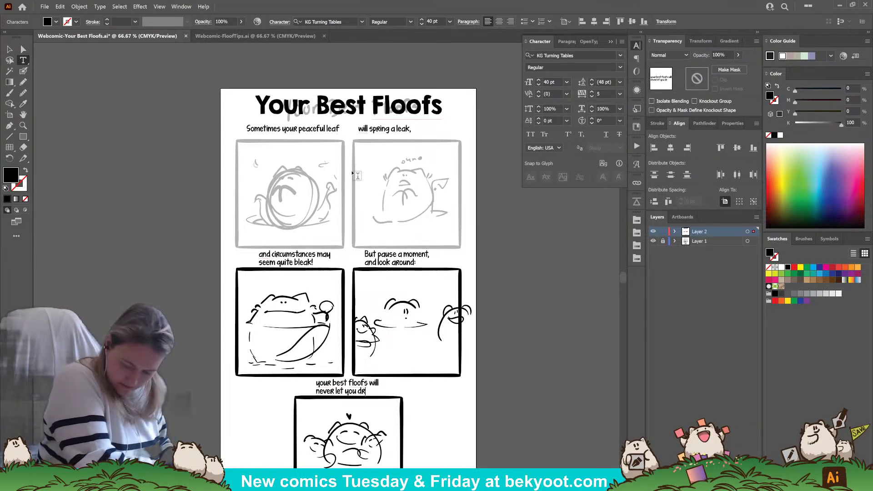
text(own.)
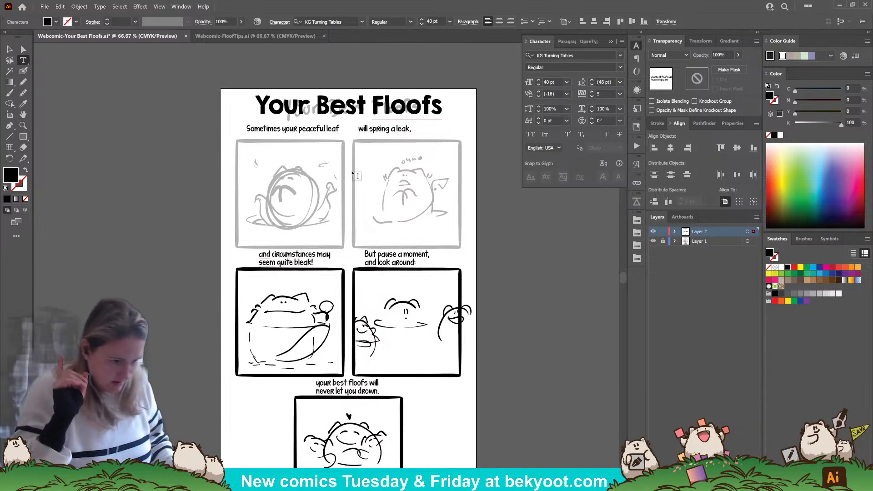
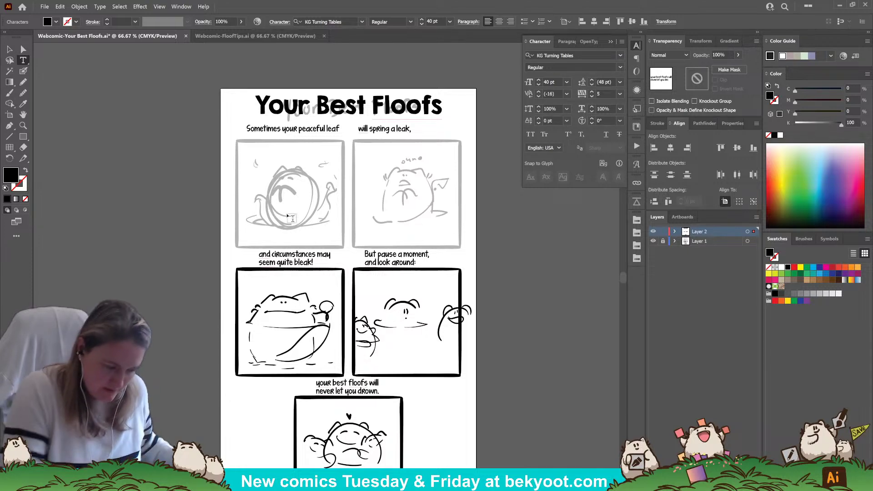
key(Escape)
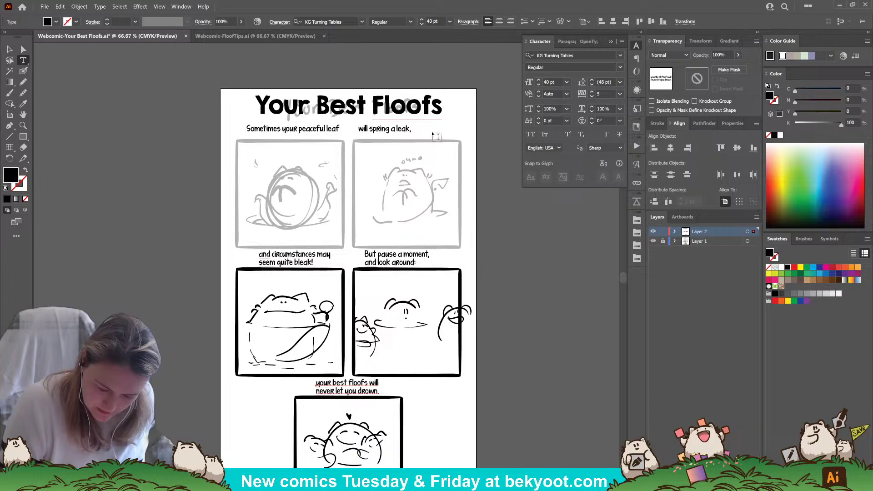
Step: Centre the second caption over its panel and lower both top-row captions closer to their frames
click(339, 130)
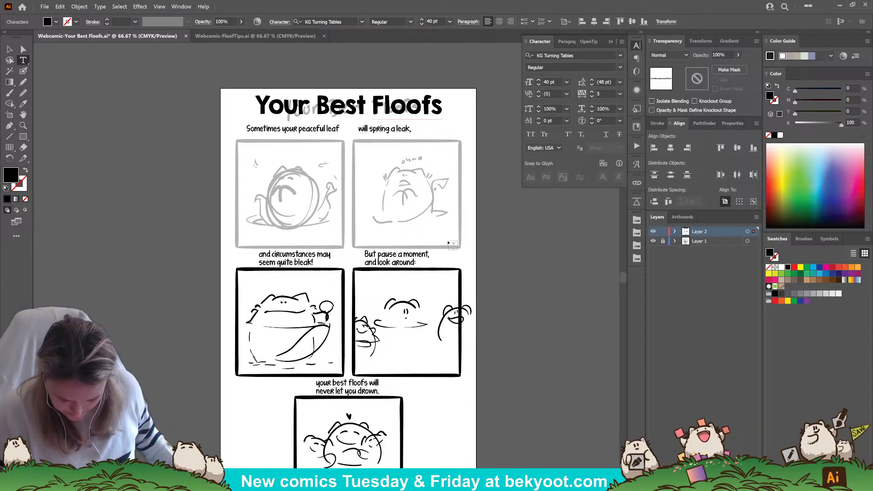
key(Escape)
click(113, 223)
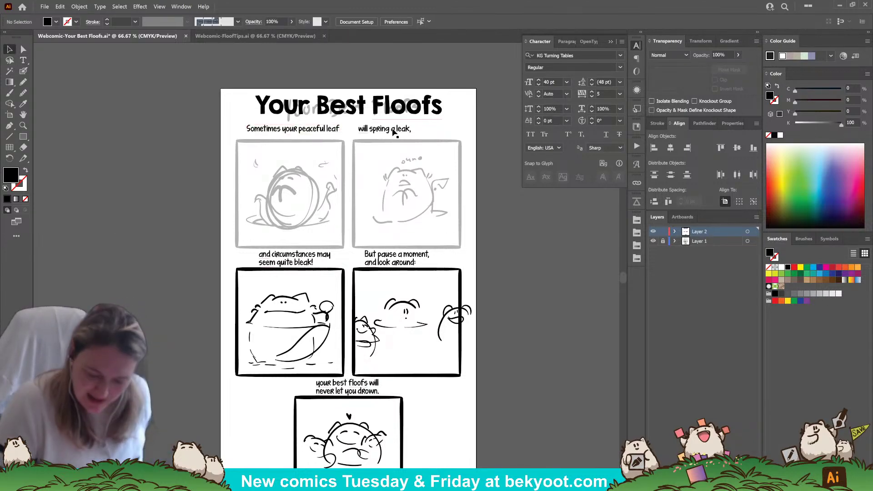
drag(393, 131, 415, 132)
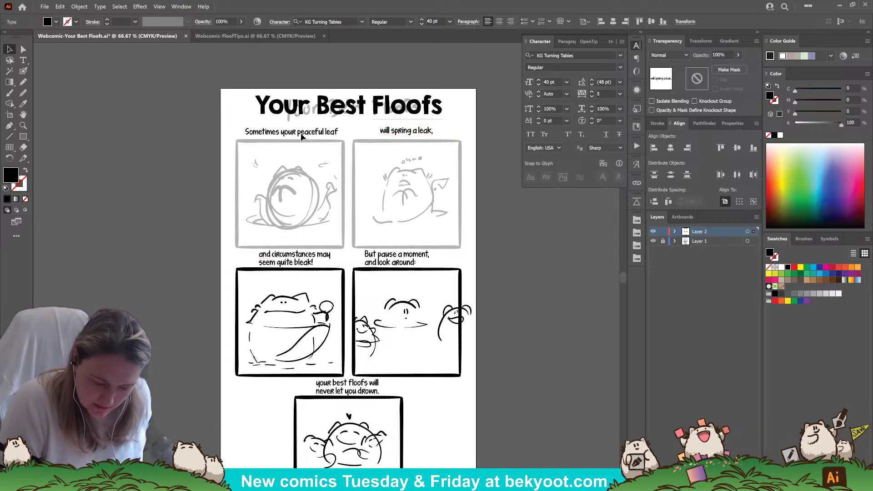
drag(301, 132, 301, 134)
drag(413, 133, 411, 134)
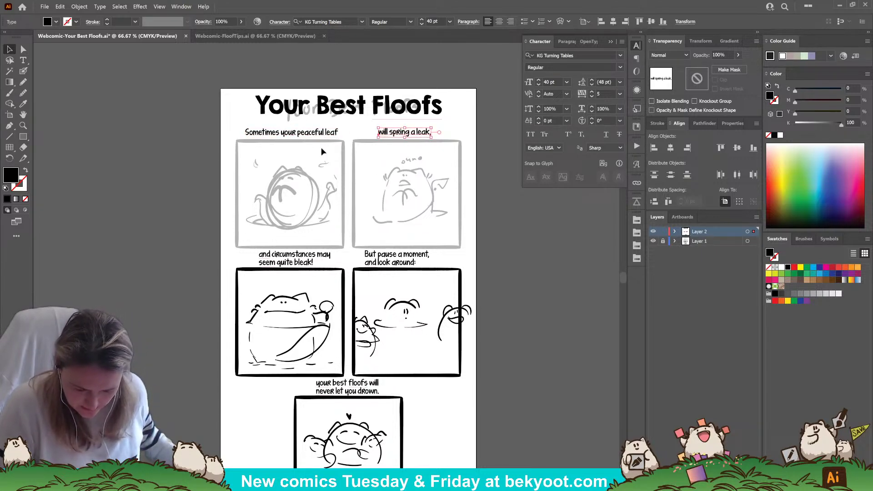
Step: Enlarge the first and second panel captions together to about 43 pt
shift+click(311, 132)
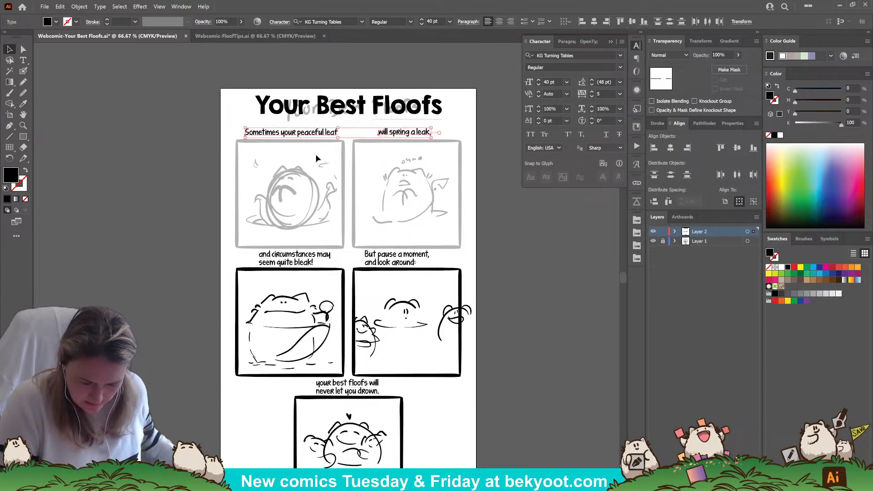
drag(432, 128, 448, 124)
click(478, 139)
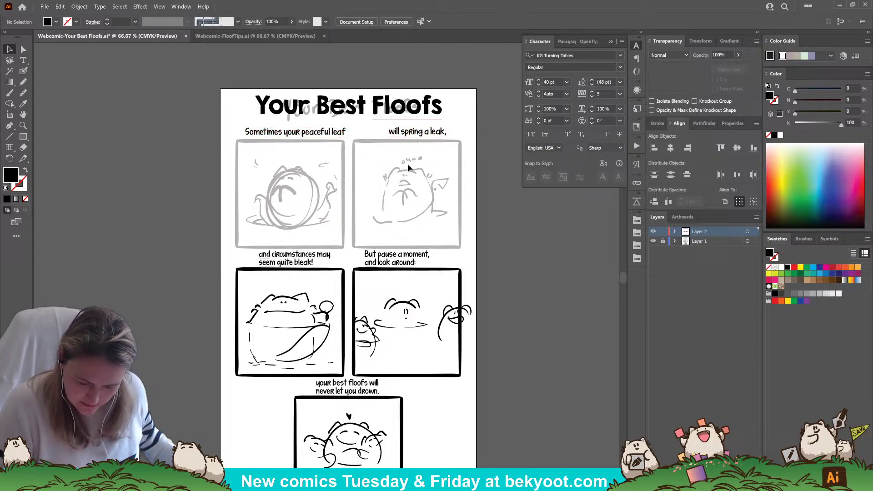
Step: Match the third, fourth and fifth captions' type formatting to the first caption with the Eyedropper
click(396, 263)
shift+click(302, 259)
shift+click(346, 387)
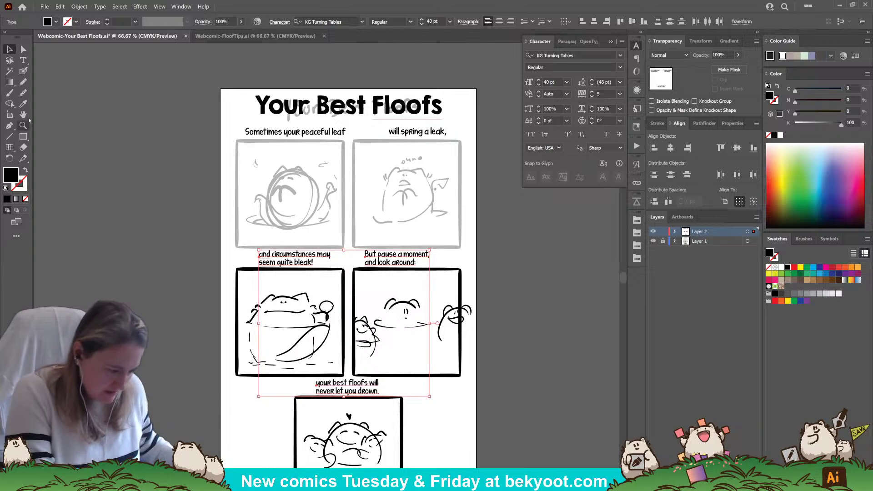
key(i)
click(290, 130)
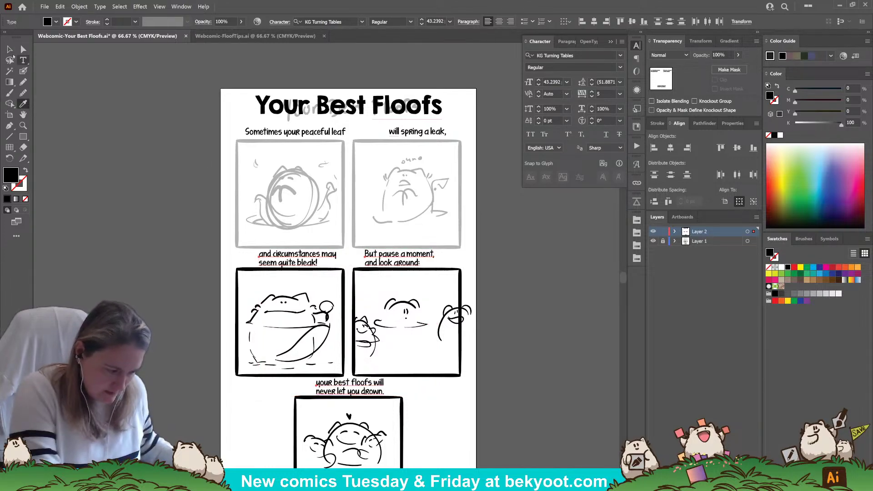
Step: Centre-align the text of the third, fourth and fifth captions and move them together back above their panels
click(9, 50)
click(350, 273)
click(314, 264)
shift+click(395, 266)
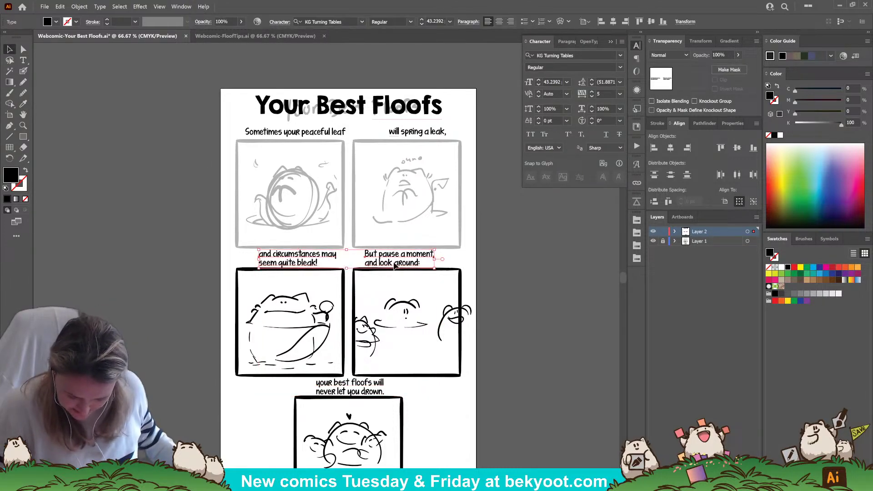
shift+click(364, 390)
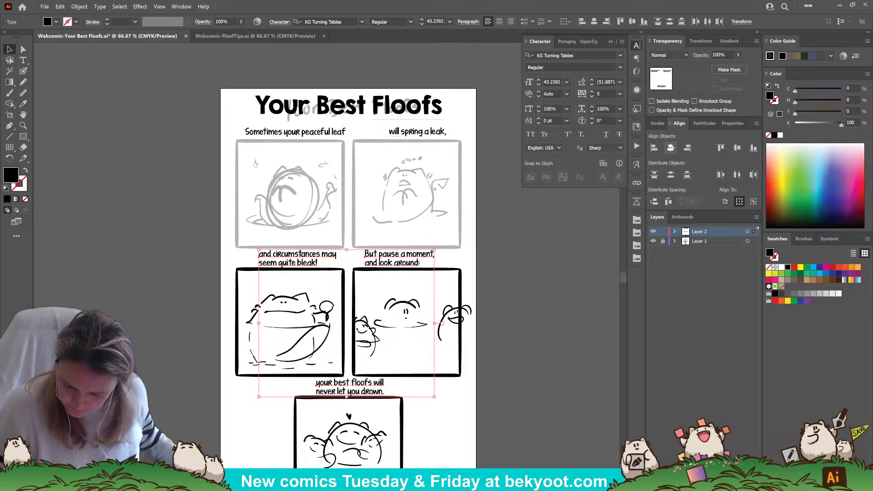
click(498, 21)
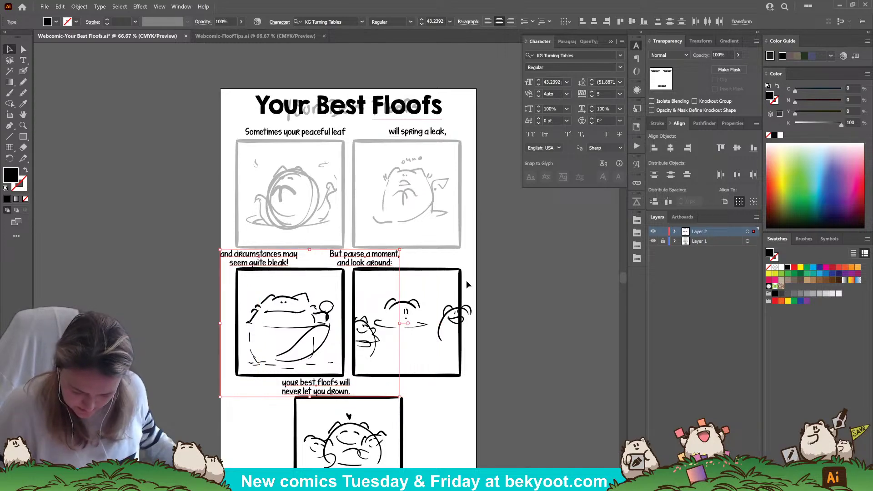
click(549, 296)
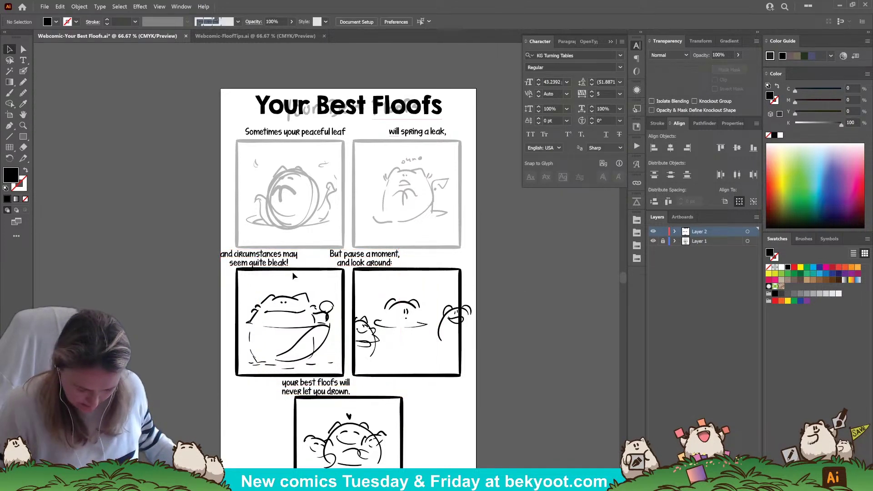
click(280, 259)
drag(323, 387, 359, 386)
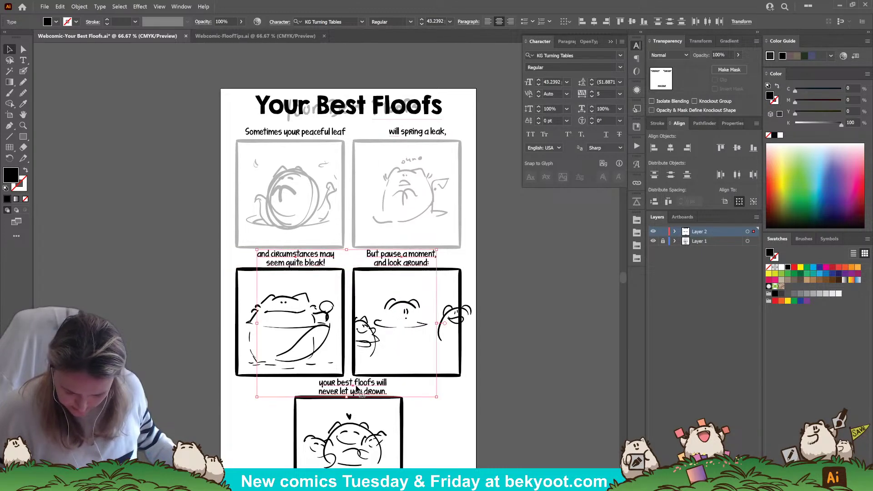
Step: Increase the leading of the third, fourth and fifth captions to 60 pt and deselect them
click(592, 80)
click(591, 80)
click(591, 80)
click(591, 80)
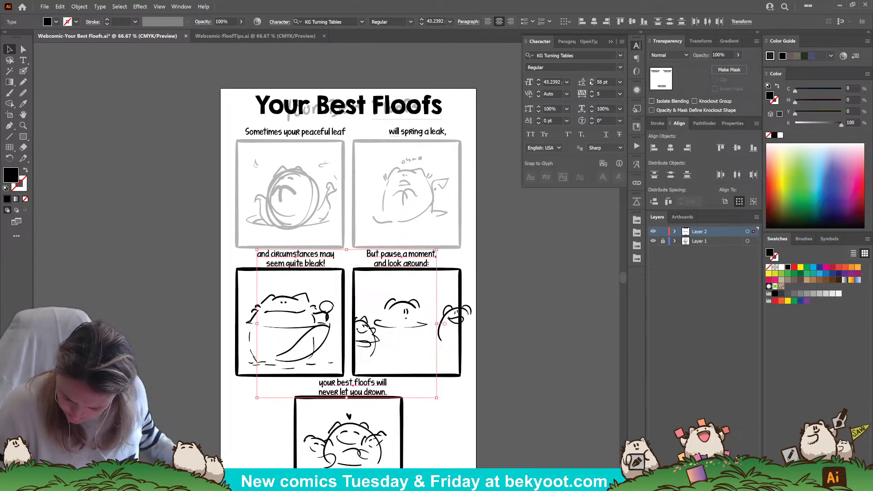
click(591, 80)
click(592, 80)
click(592, 80)
click(592, 80)
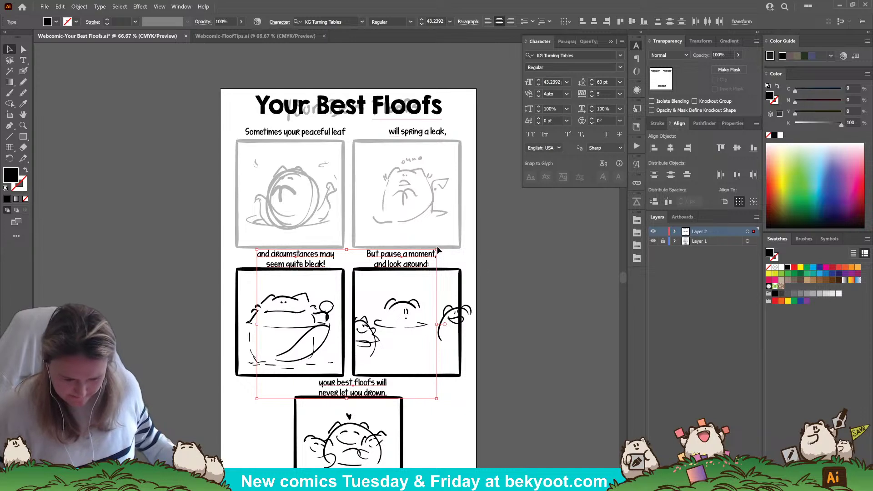
click(54, 231)
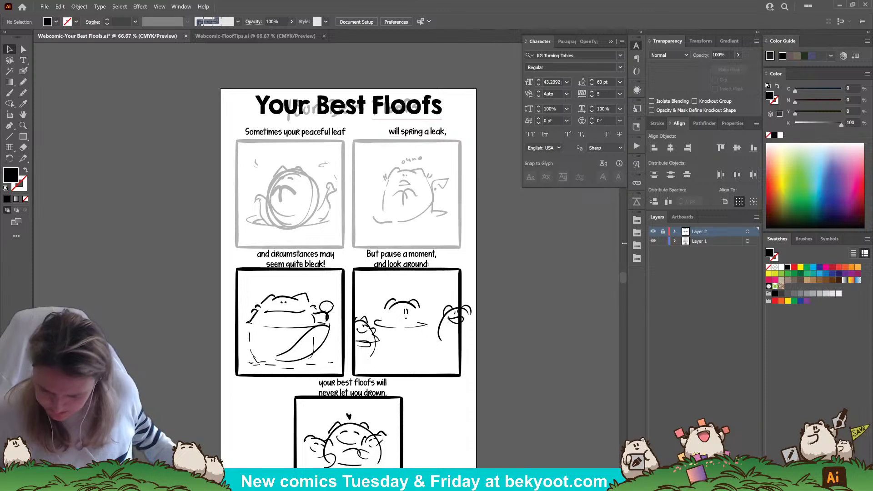
Step: Move the faded sketches of the first and second panels together slightly up towards the title
click(430, 159)
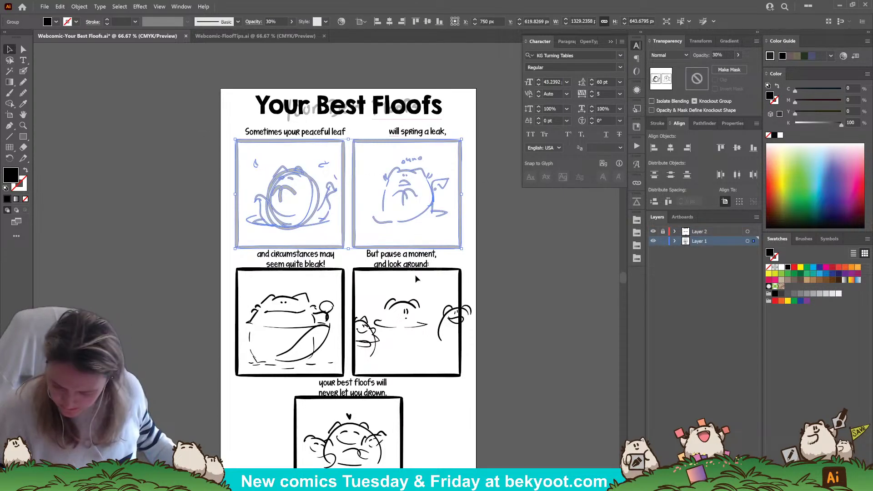
drag(426, 249, 424, 241)
click(492, 284)
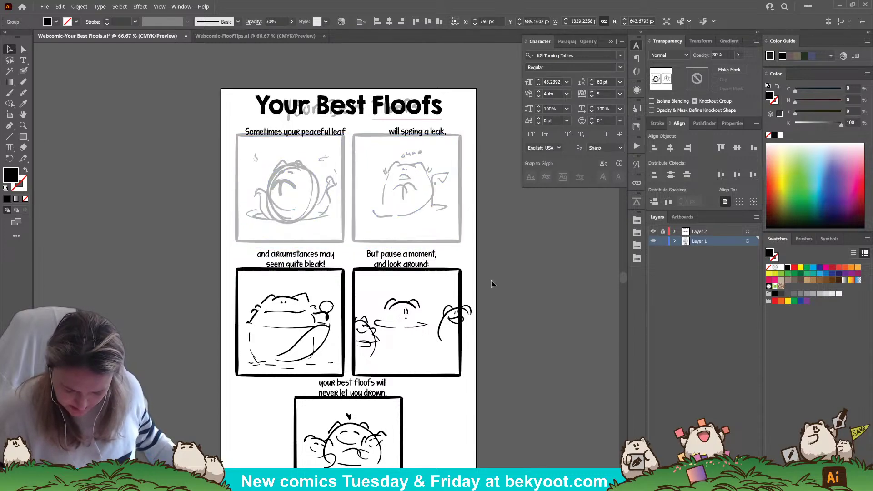
Step: Move the fifth panel's sketch down to leave a small gap beneath its caption
scroll(440, 404, down, 3)
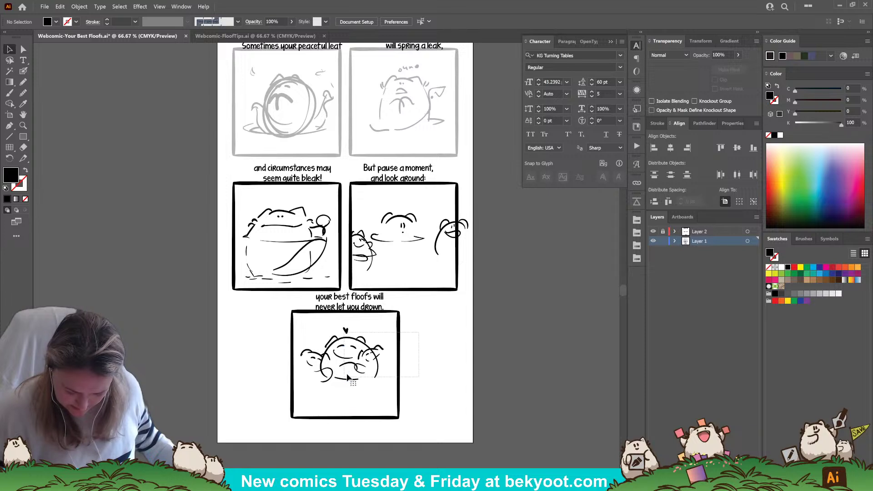
drag(399, 337, 399, 344)
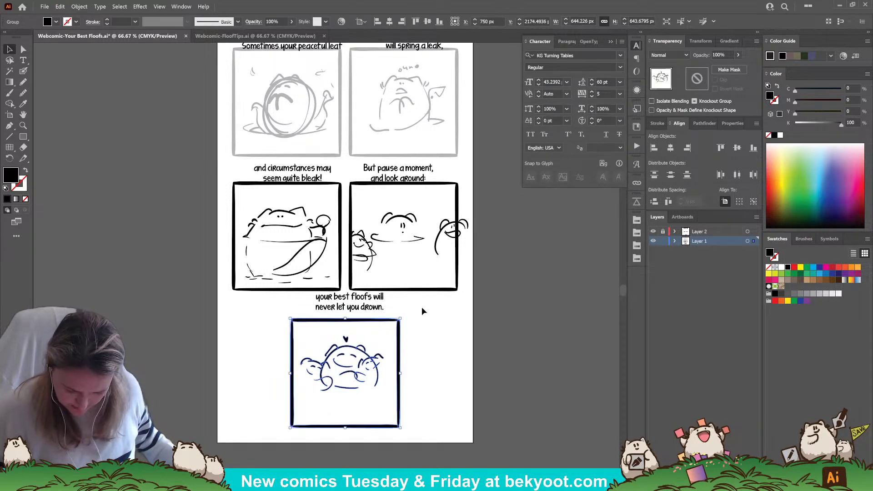
scroll(430, 302, down, 1)
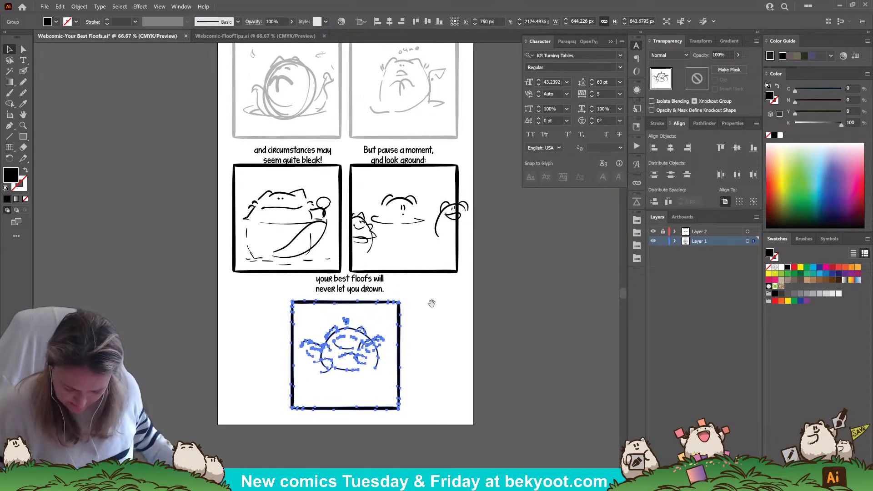
drag(399, 352, 398, 350)
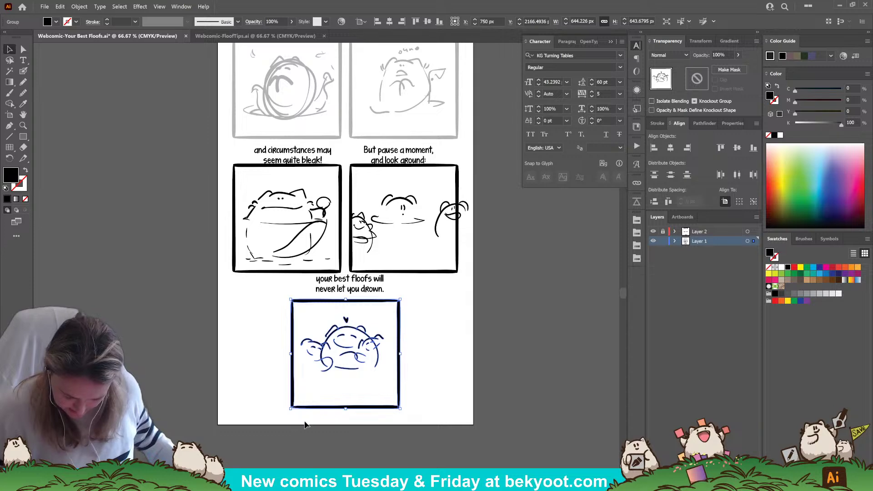
Step: Lock Layer 1 with Layer 2 unlocked, nudge the first and second captions up clear of their panels, and deselect them
scroll(427, 359, up, 3)
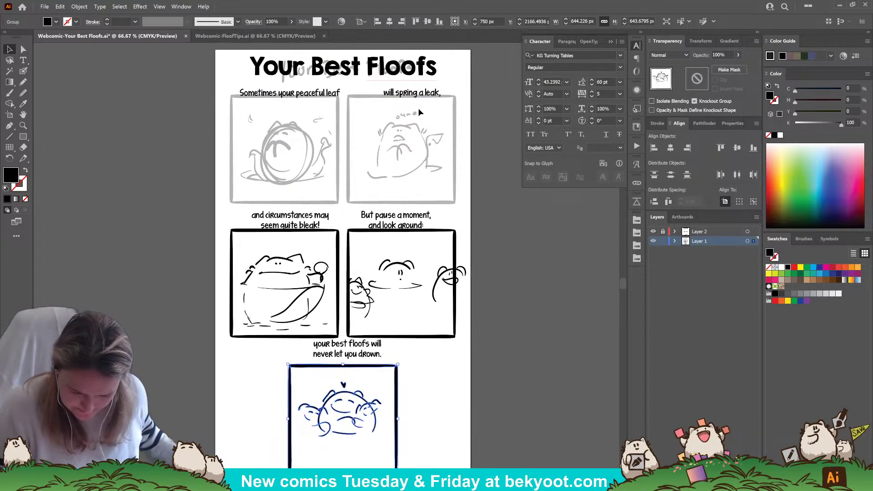
scroll(350, 295, up, 2)
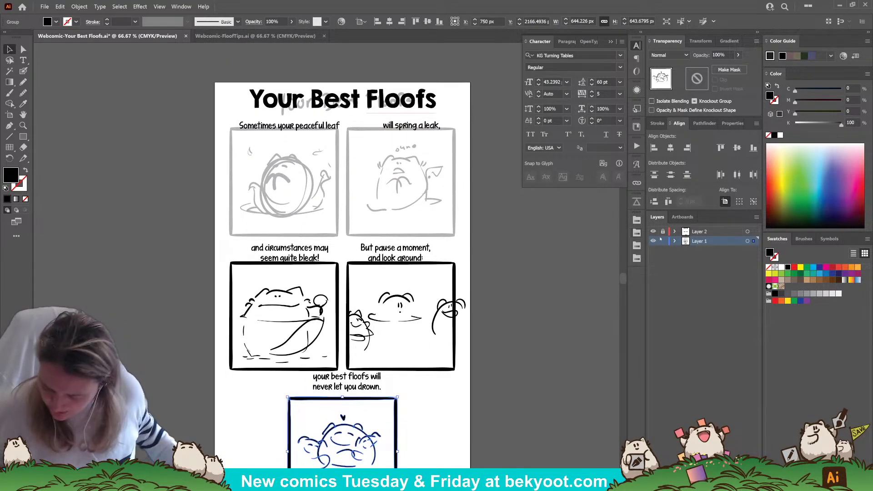
click(663, 241)
click(405, 126)
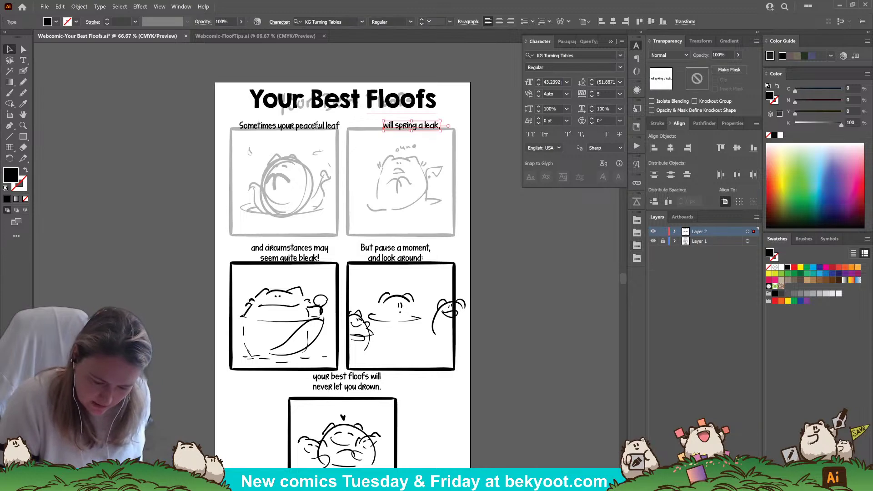
shift+click(316, 125)
key(Up)
key(Up)
key(Up)
key(Up)
key(Up)
key(Up)
key(Up)
key(Up)
key(Up)
key(Up)
key(Up)
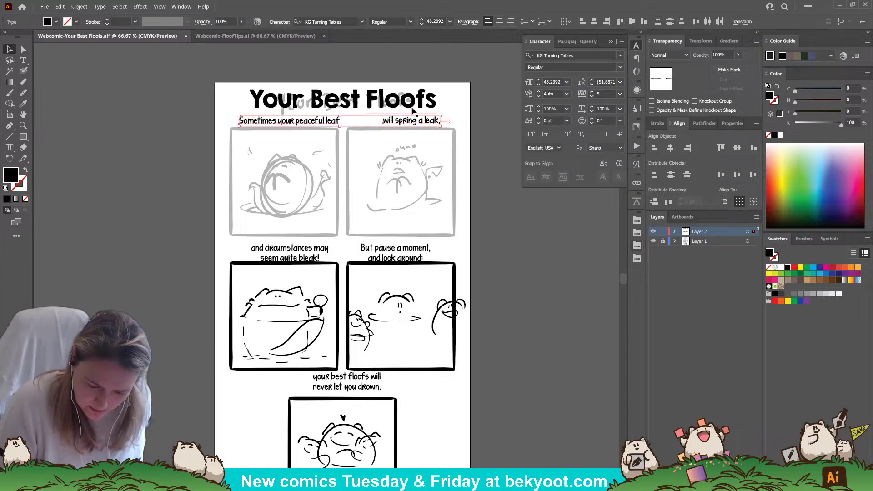
click(412, 110)
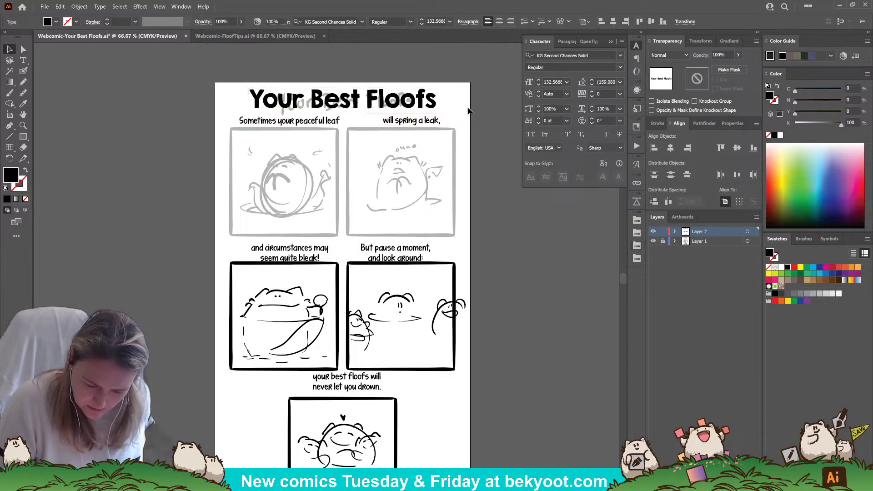
click(469, 110)
Step: Activate the Blob Brush and save the document
scroll(468, 110, up, 1)
click(23, 71)
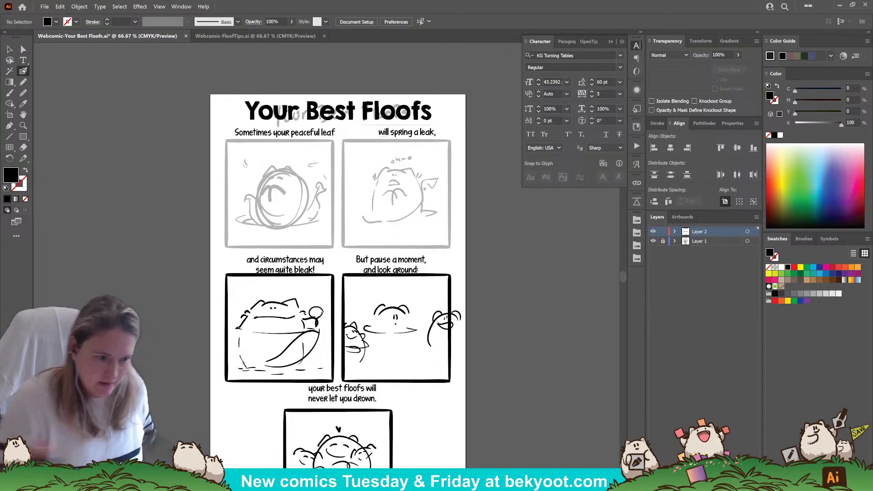
key(ctrl+s)
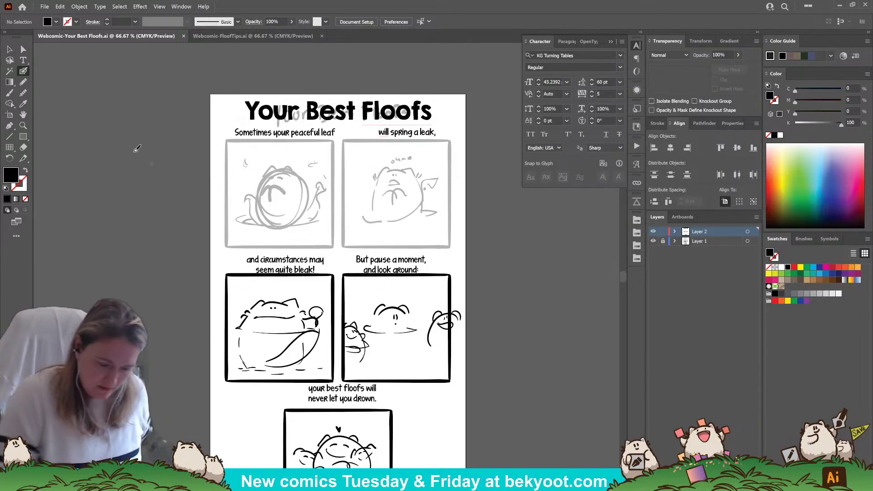
Step: Collapse the Character panel and shift the first and second captions left to centre them over their panels
click(22, 72)
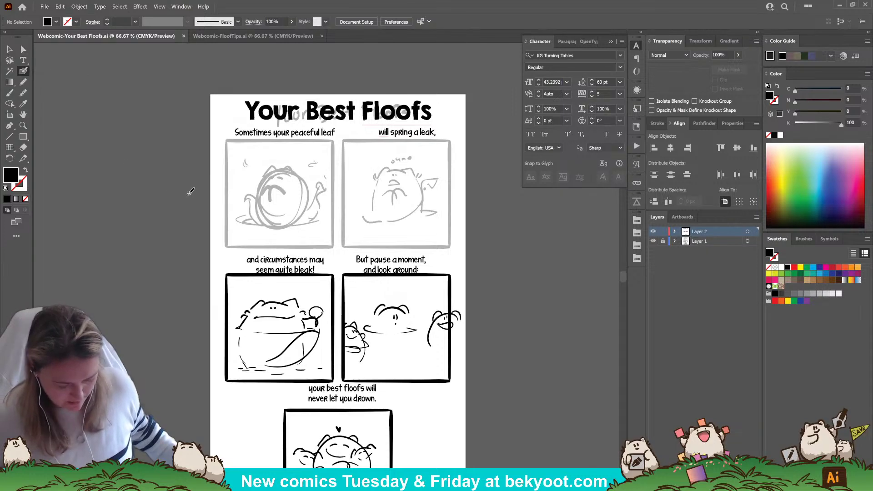
scroll(262, 169, up, 1)
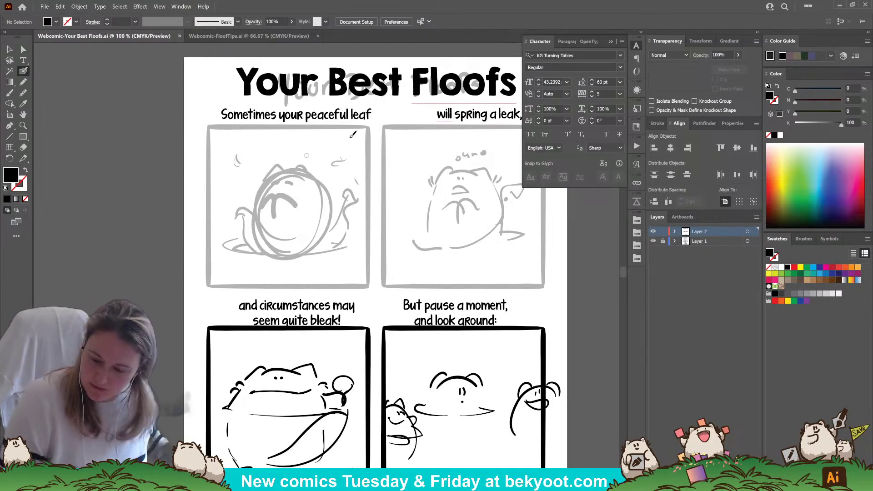
click(610, 42)
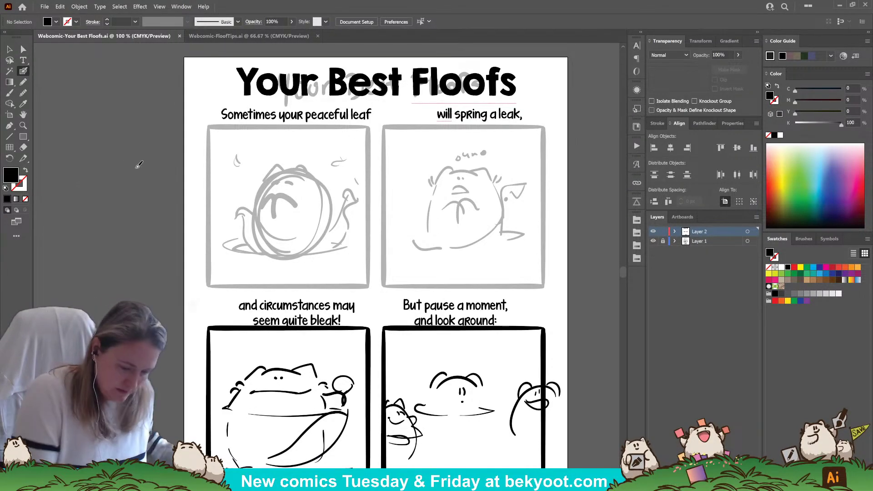
key(v)
drag(352, 118, 344, 120)
drag(500, 122, 479, 122)
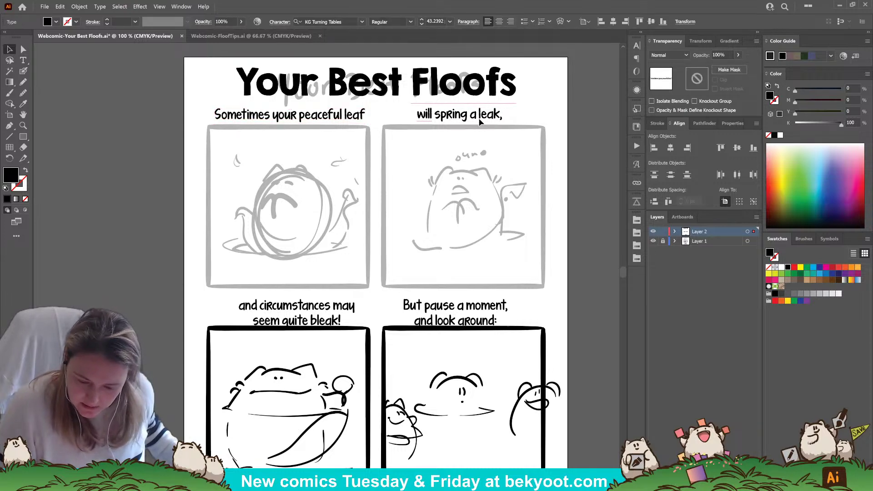
Step: Nudge the third and fourth captions up together, clear of their panel borders, and deselect them
click(445, 322)
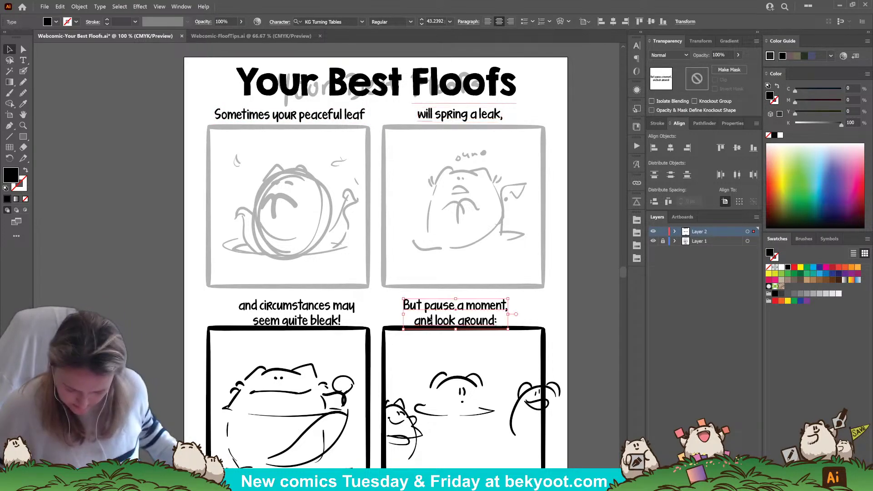
shift+click(332, 322)
key(Up)
key(Up)
key(Up)
key(Up)
key(Up)
key(Up)
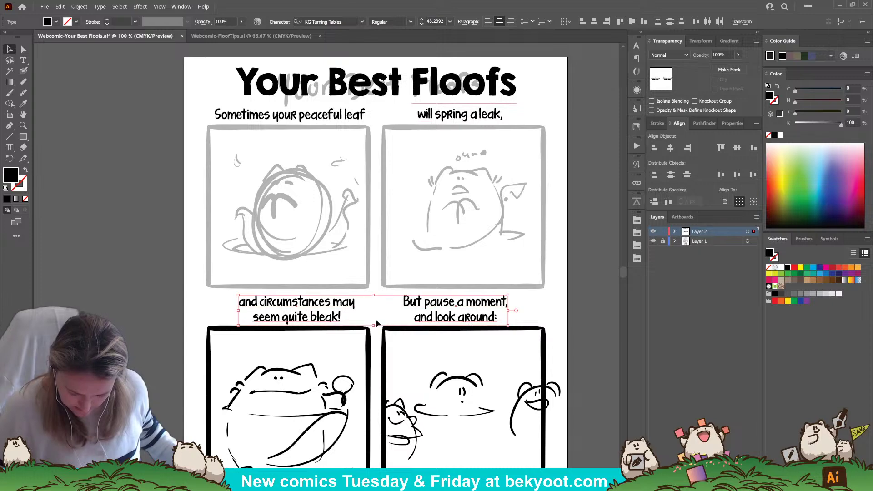
click(553, 316)
Step: Try a Blob Brush stroke beside the first panel, undo it, and set the brush size and pressure variation to 21 pt
click(24, 70)
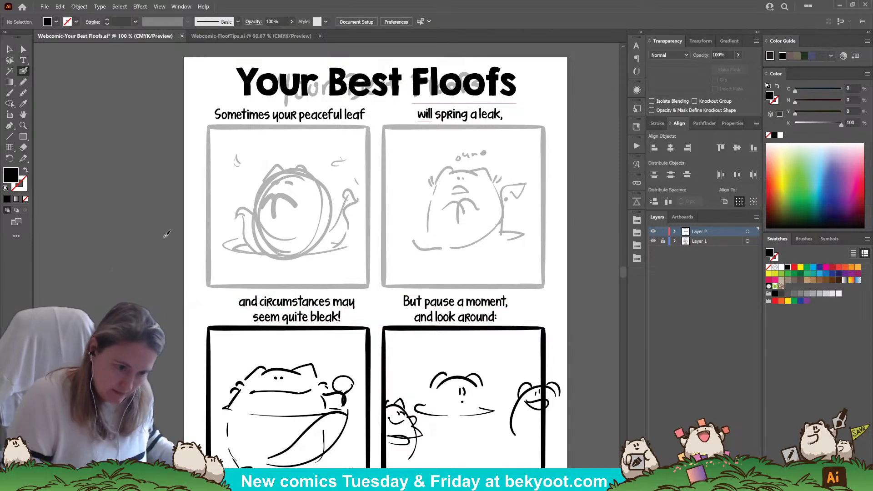
drag(207, 142, 204, 222)
key(ctrl+z)
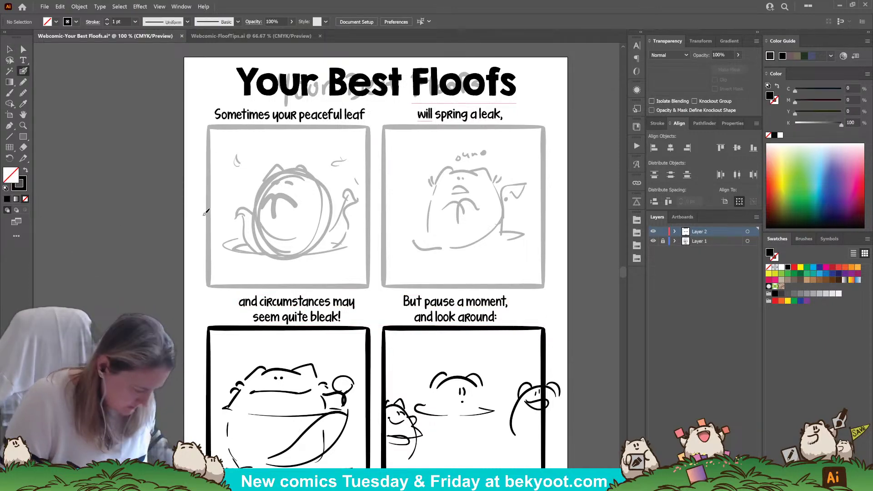
key(Return)
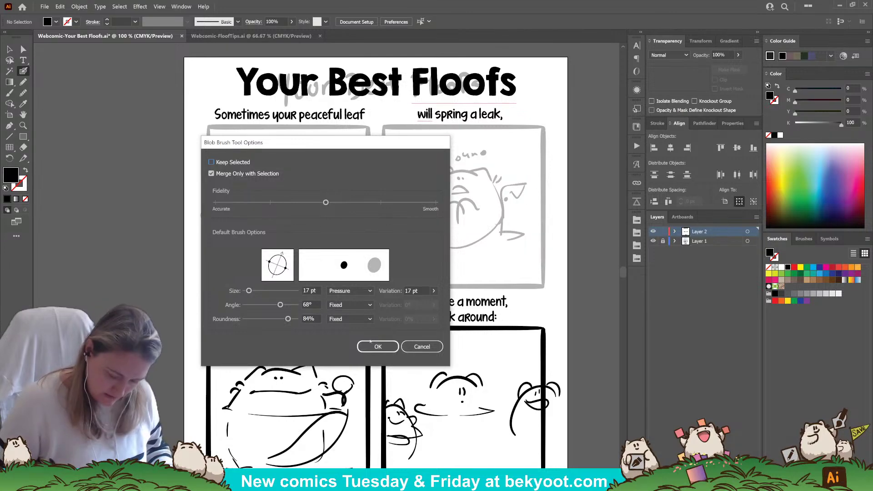
click(372, 344)
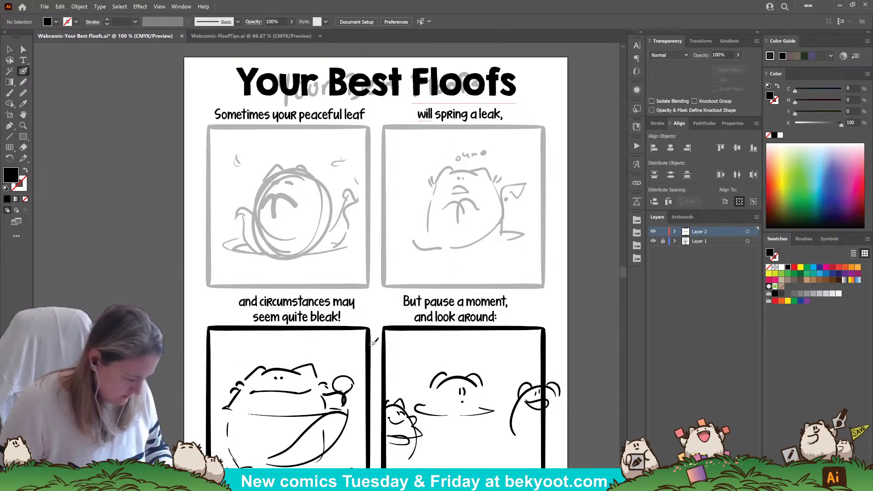
key(Return)
click(372, 346)
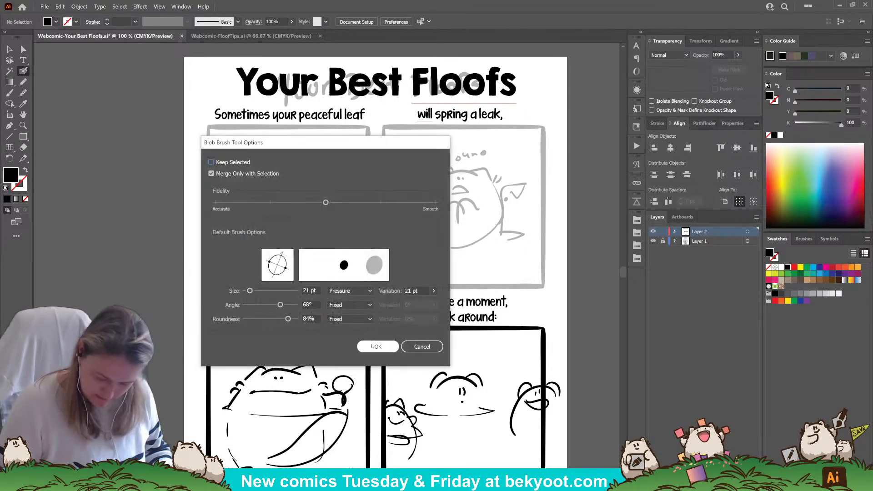
key(Return)
key(Return)
Step: Ink the first panel's left and top borders in black on Layer 2 and join them with a rounded corner
drag(211, 137, 213, 274)
drag(210, 159, 209, 135)
drag(210, 191, 211, 190)
scroll(232, 158, up, 1)
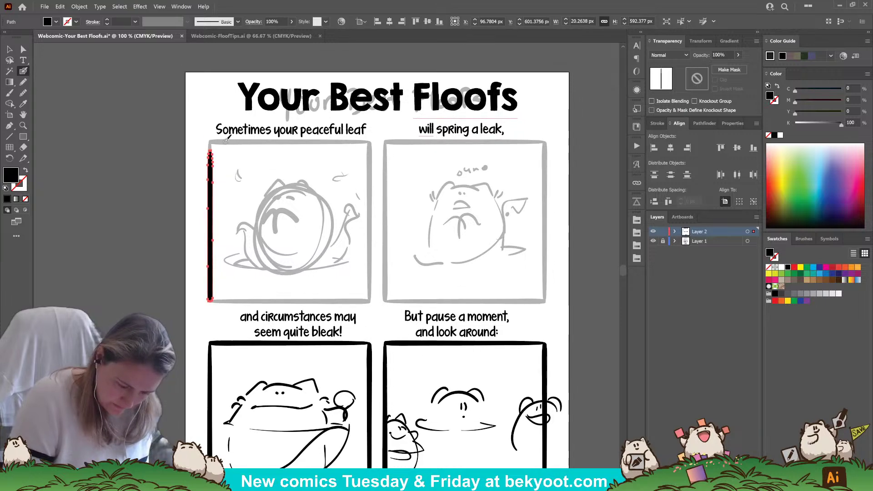
drag(224, 140, 375, 139)
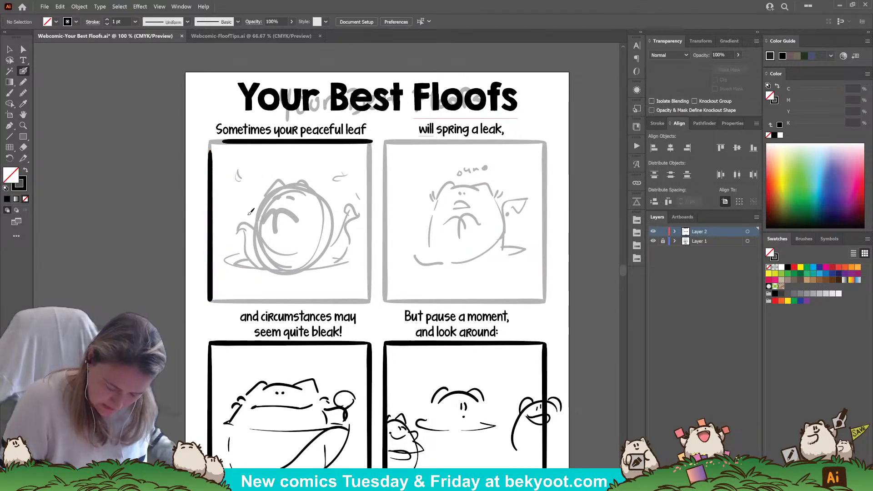
drag(231, 142, 223, 141)
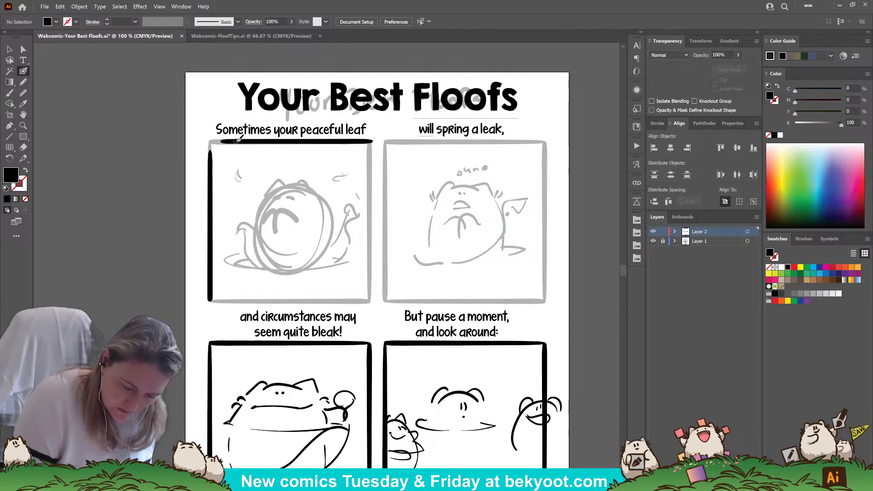
mouse_move(230, 140)
mouse_down()
mouse_move(211, 146)
mouse_move(213, 177)
mouse_move(220, 141)
mouse_up()
key(shift+x)
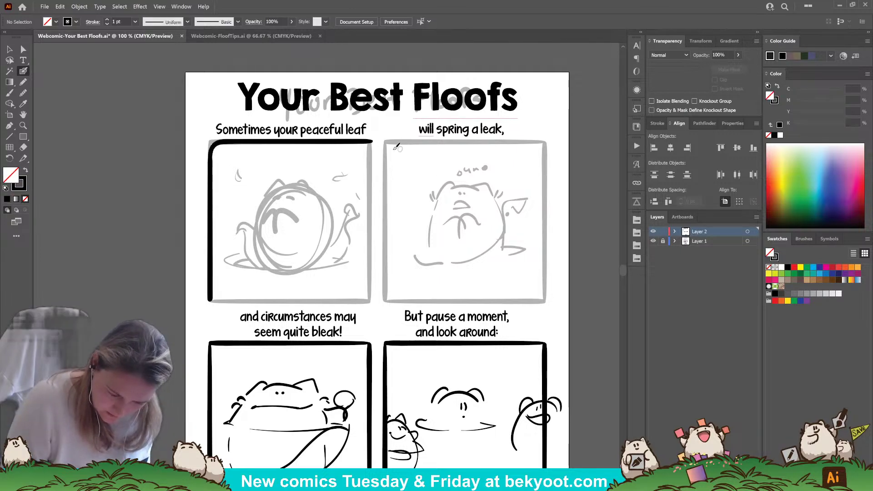
Step: Complete the first panel's frame with a turned copy of the inked edges along its right and bottom sides, and select both pieces
key(v)
click(210, 181)
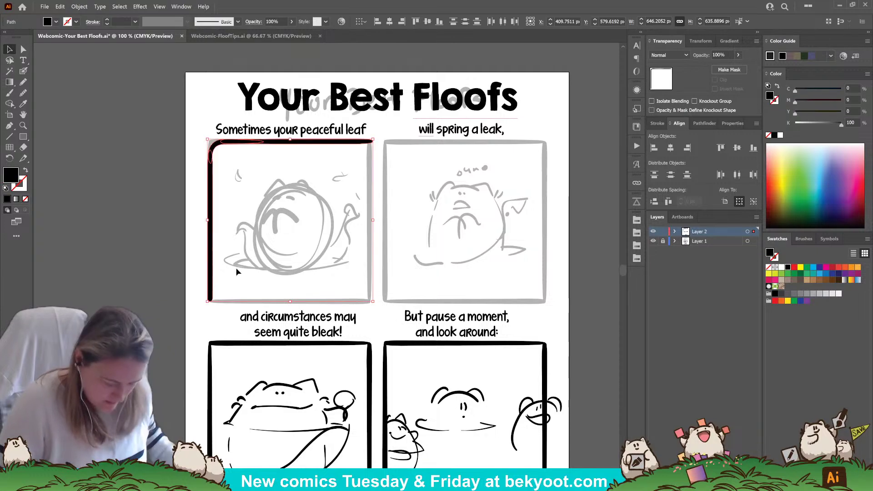
drag(333, 146, 204, 277)
drag(381, 176, 371, 154)
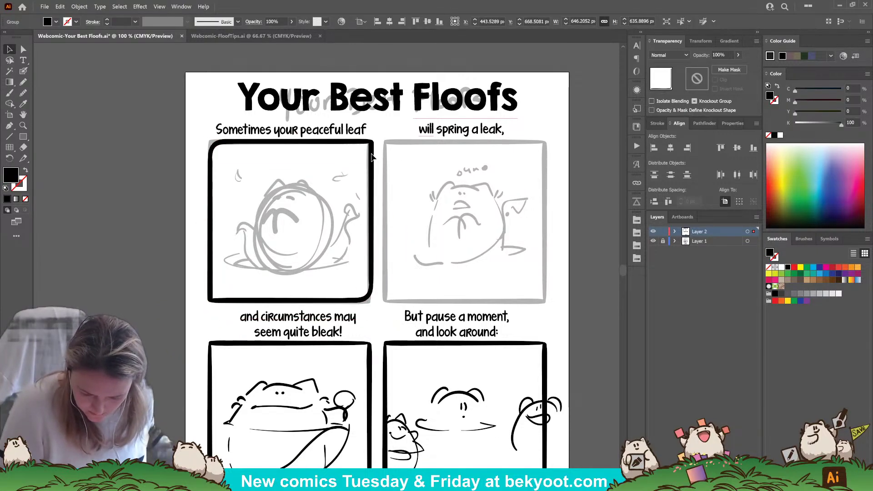
shift+click(210, 178)
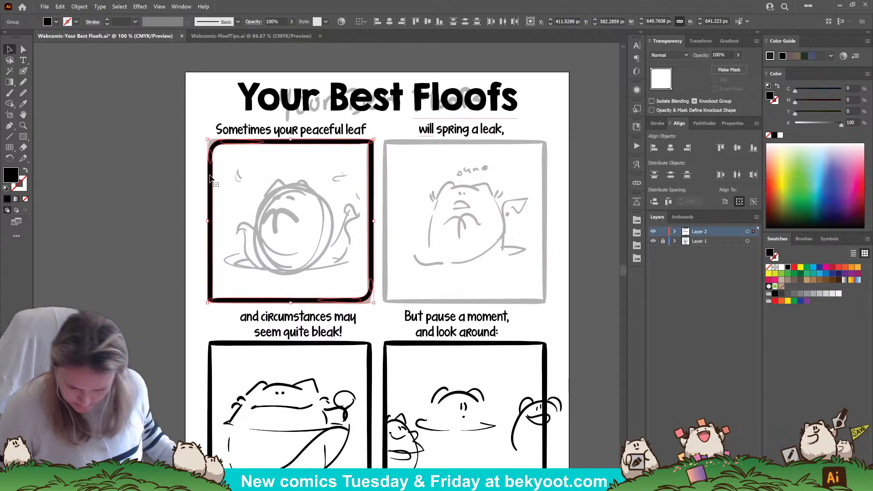
Step: Copy the finished frame onto the second panel, group both frames, and centre the group horizontally on the artboard
drag(303, 302, 482, 301)
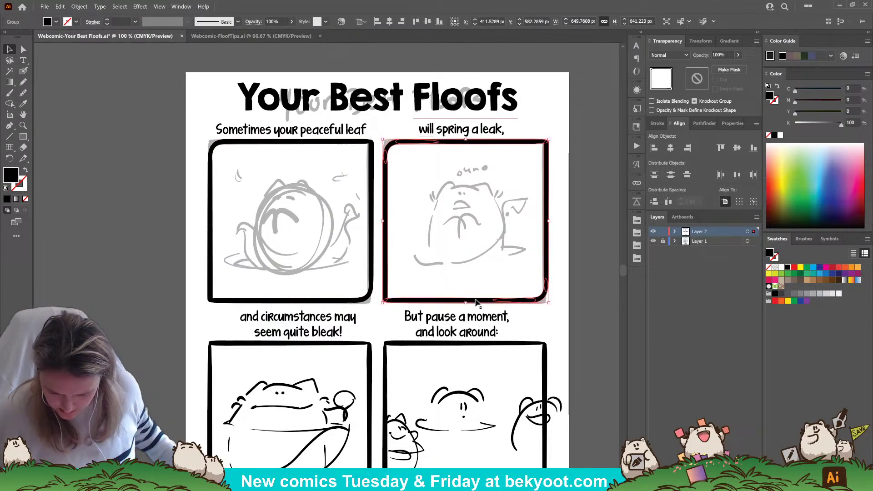
shift+click(363, 300)
key(ctrl+g)
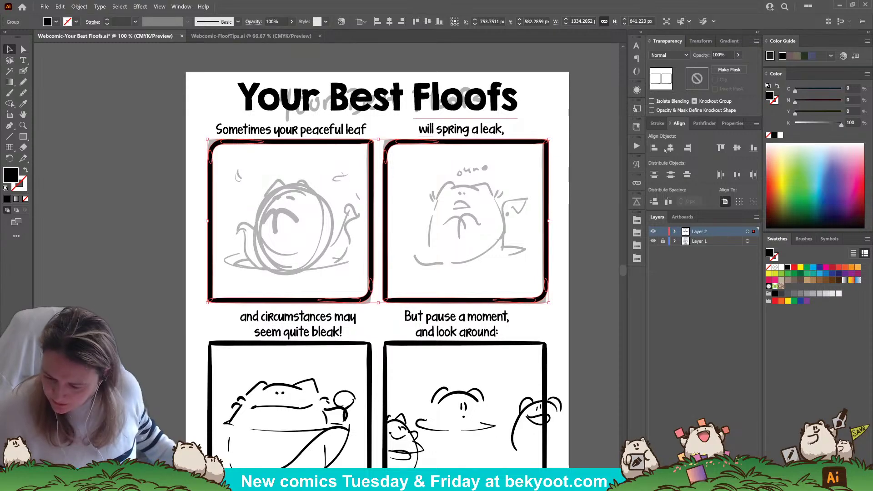
click(670, 148)
Step: Copy the pair of frames down onto the third and fourth panels and ungroup the copy
drag(545, 254, 528, 153)
drag(444, 199, 452, 399)
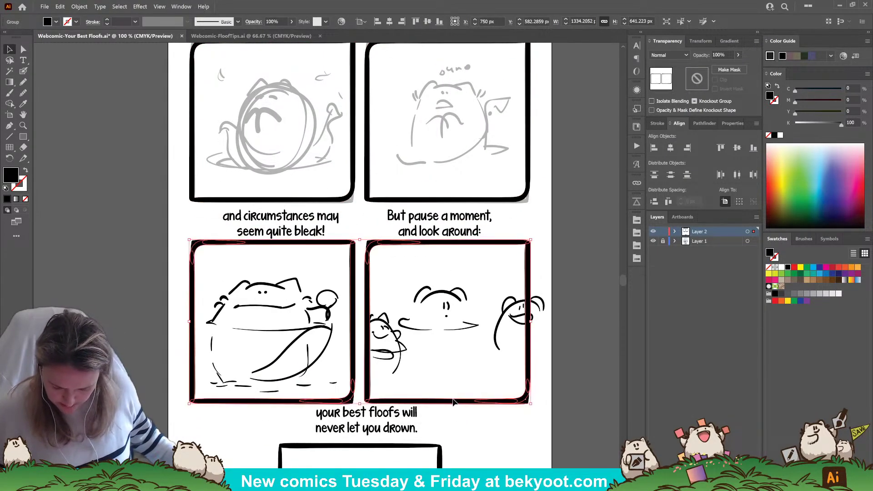
key(ctrl+shift+g)
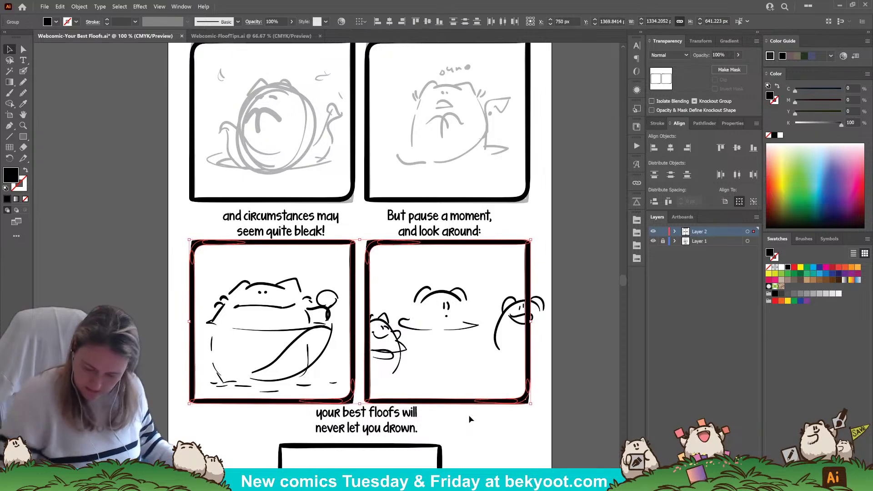
Step: Copy the fourth panel's frame down onto the fifth panel and centre it horizontally on the artboard
drag(484, 441, 478, 319)
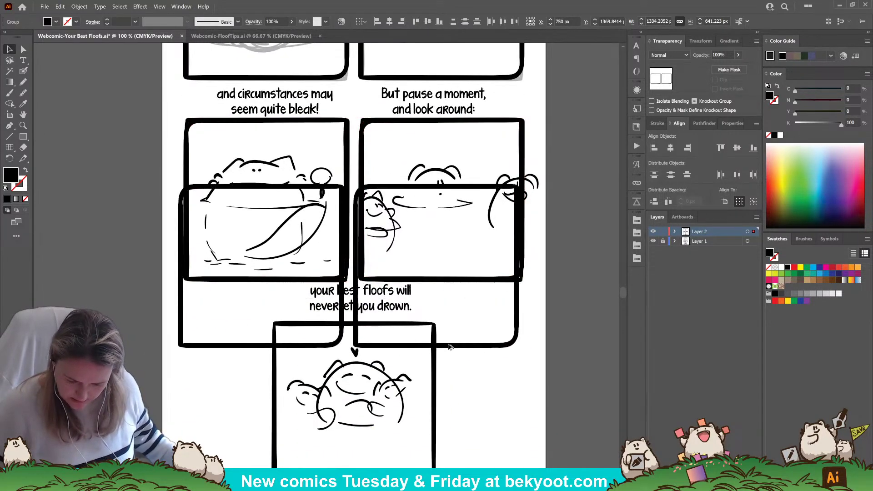
click(471, 284)
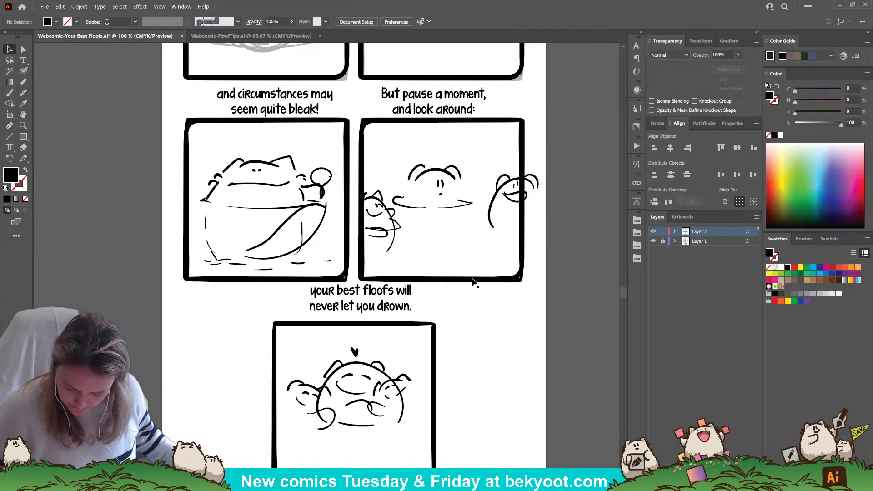
drag(470, 284, 383, 487)
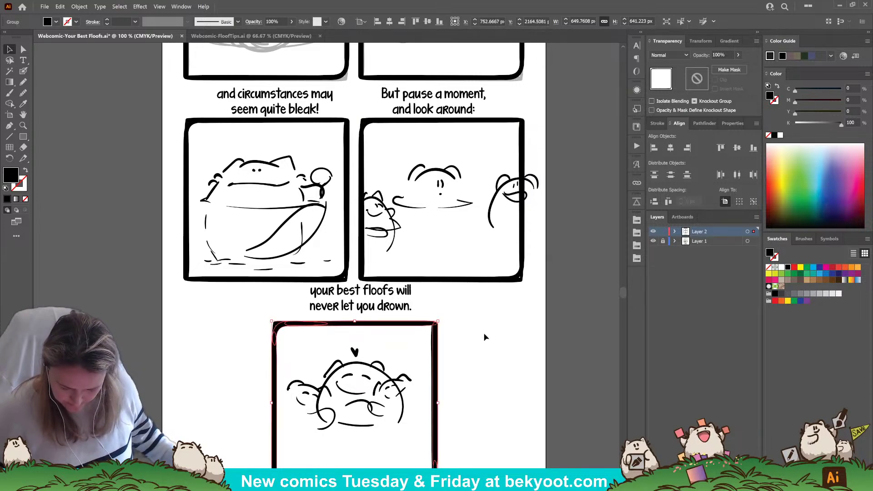
click(670, 148)
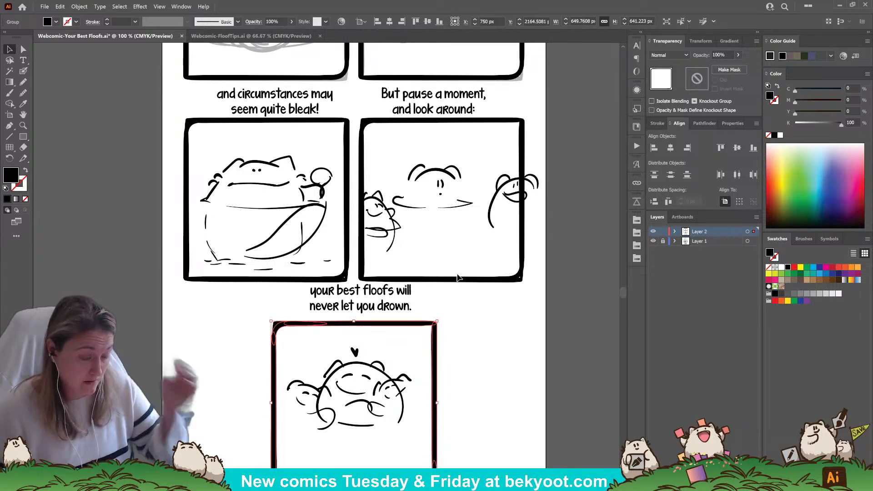
click(451, 304)
Step: Ink the floof's two ears and the top of its head in black over the first panel's sketch
scroll(455, 318, up, 5)
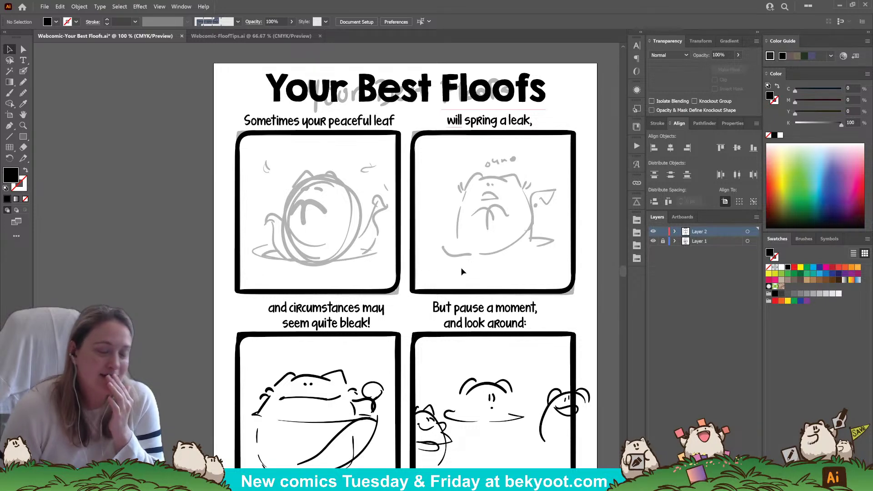
key(shift+b)
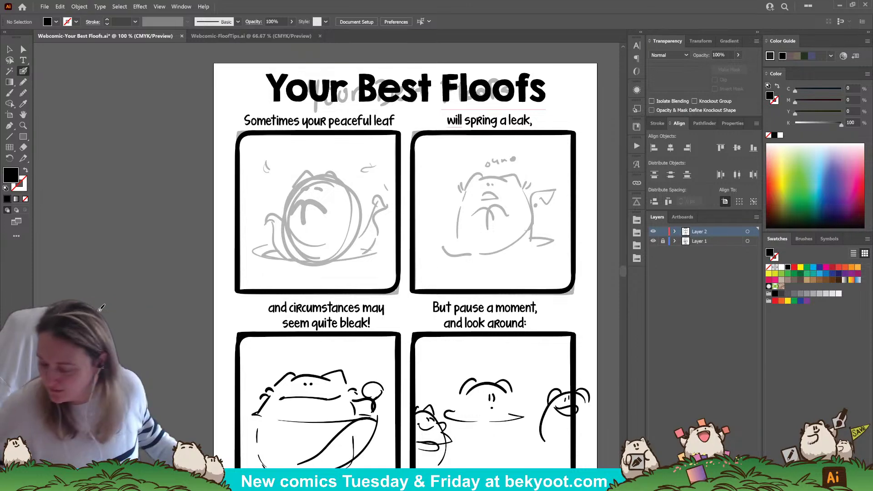
scroll(347, 209, up, 1)
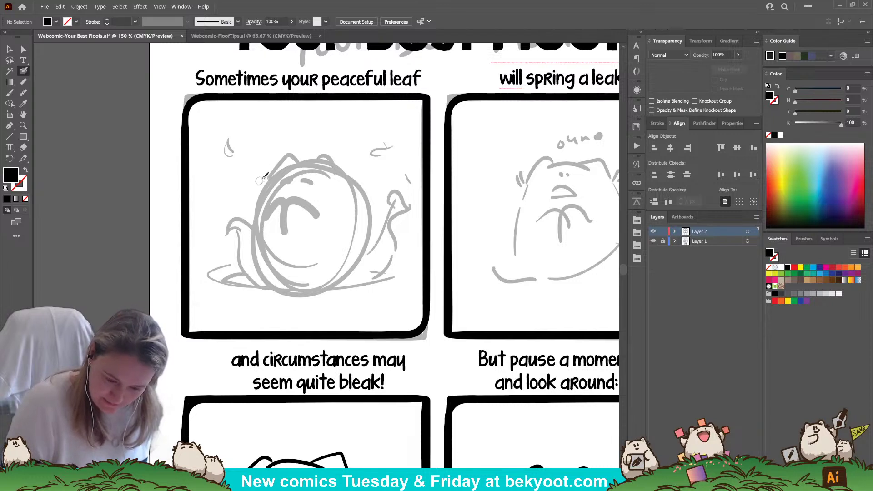
mouse_move(295, 164)
mouse_down()
mouse_move(321, 164)
mouse_move(333, 151)
mouse_move(347, 172)
mouse_move(325, 154)
mouse_move(334, 151)
mouse_move(343, 174)
mouse_move(313, 161)
mouse_move(332, 155)
mouse_move(344, 174)
mouse_move(276, 171)
mouse_up()
key(ctrl+z)
key(ctrl+z)
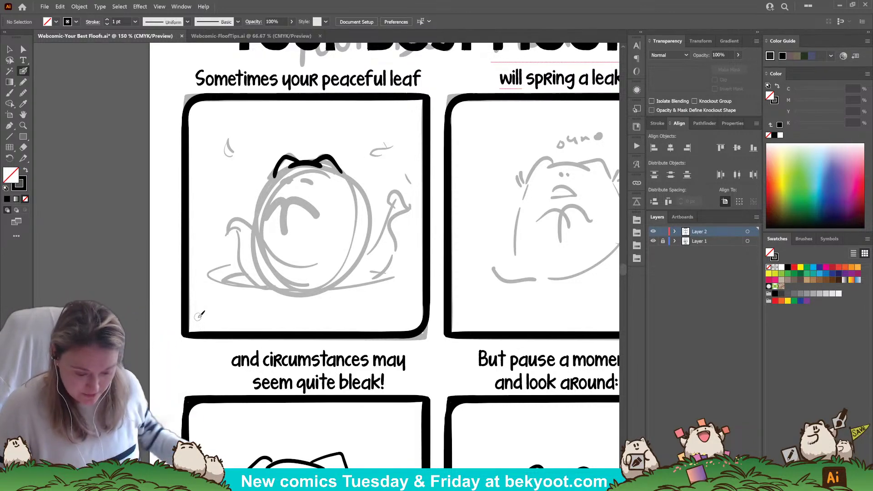
Step: Group the inked ears and head top, tilt them slightly and shift them about 15 px to the right
ctrl+click(343, 167)
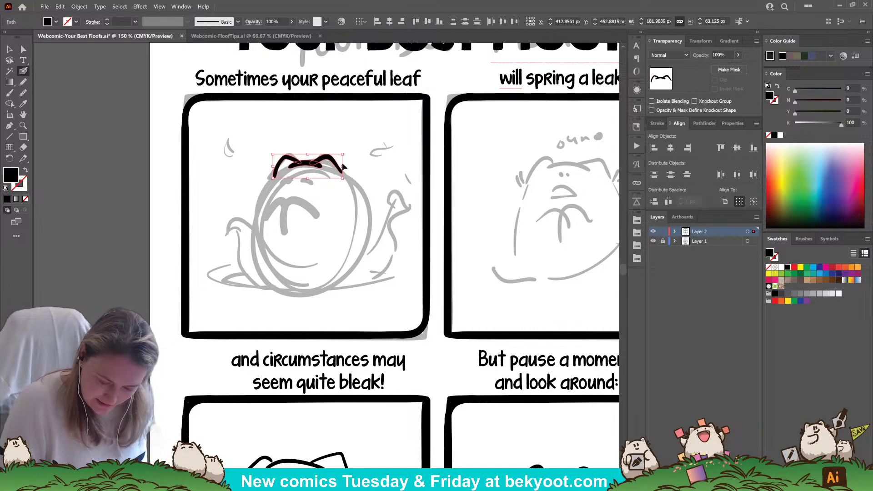
key(ctrl+g)
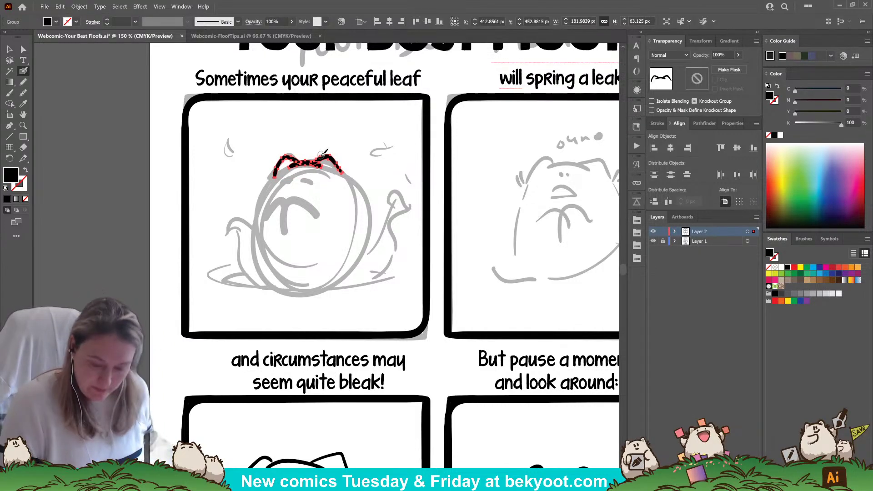
drag(344, 153, 354, 152)
key(ctrl)
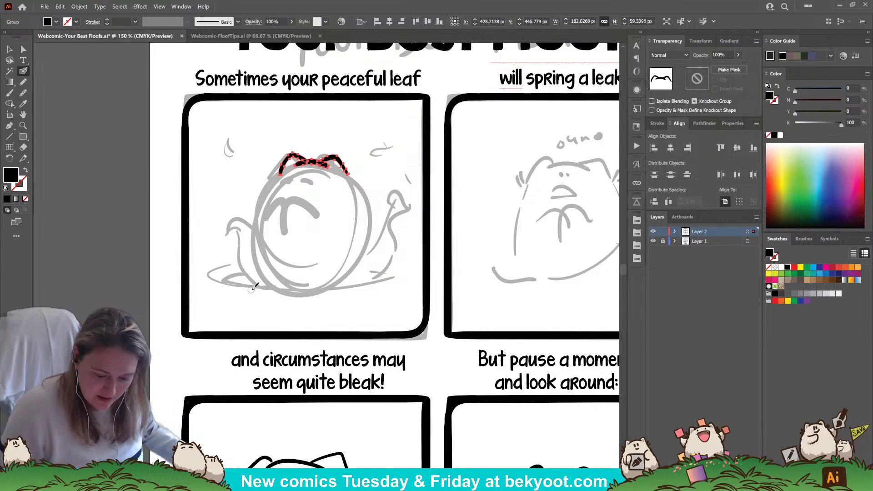
key(ctrl)
ctrl+click(366, 172)
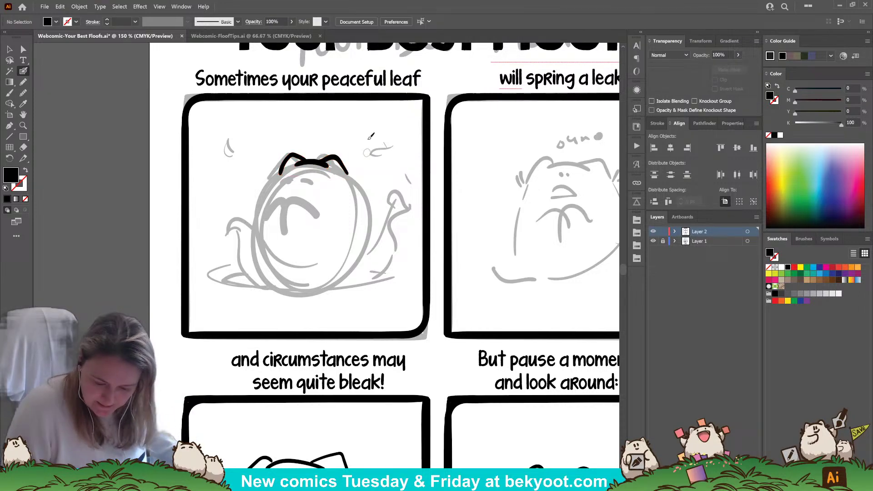
Step: Isolate the ear group and ink the floof's fur tufts on both sides of the head and its two eyes
ctrl+click(344, 170)
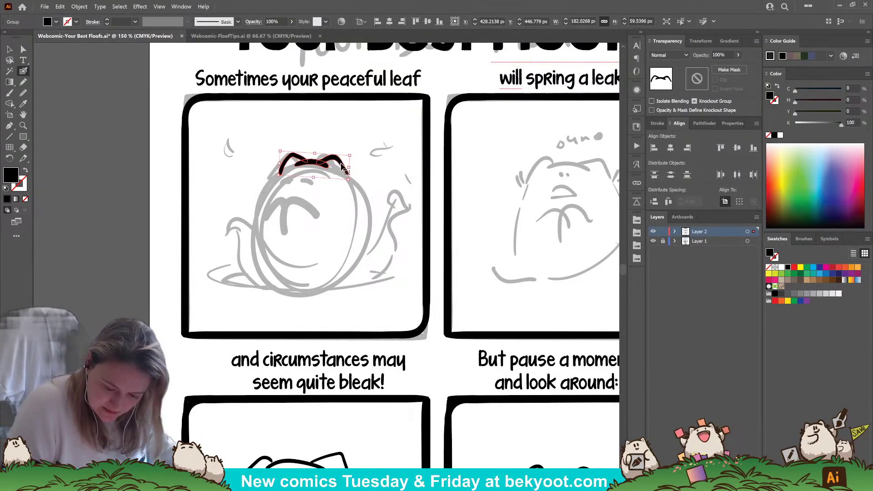
ctrl+double_click(345, 168)
drag(346, 175, 351, 179)
mouse_move(280, 172)
mouse_down()
mouse_move(273, 178)
mouse_move(267, 163)
mouse_move(320, 173)
mouse_up()
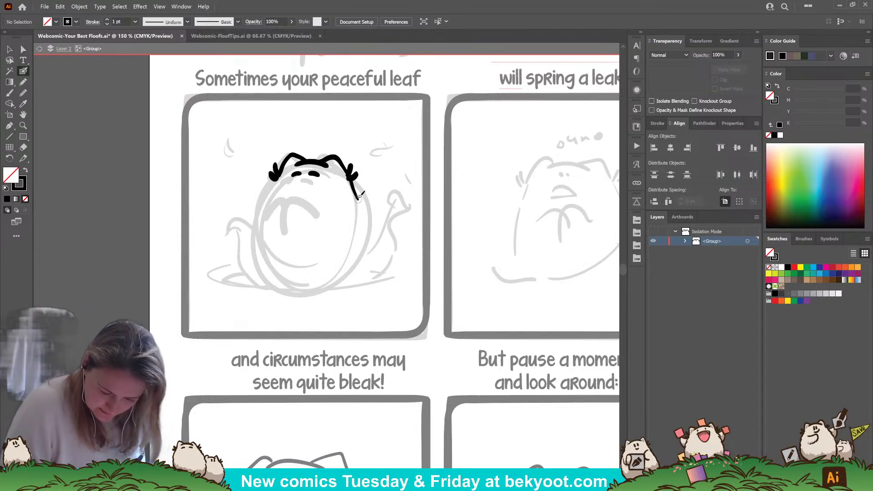
Step: Ink the floof's pear-shaped body outline with a rounded base, and add its folded arms below the eyes
mouse_move(349, 172)
mouse_down()
mouse_move(376, 243)
mouse_move(368, 269)
mouse_up()
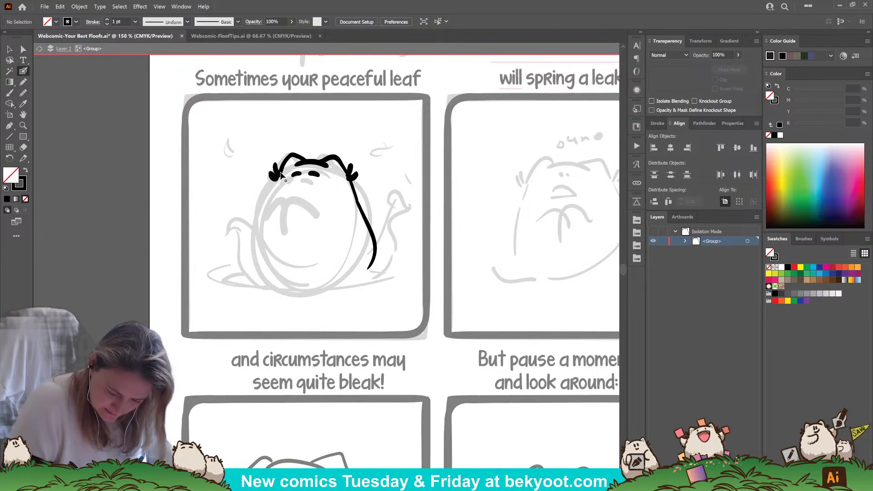
mouse_move(284, 167)
mouse_down()
mouse_move(265, 227)
mouse_move(269, 259)
mouse_move(283, 277)
mouse_move(306, 283)
mouse_up()
key(ctrl+z)
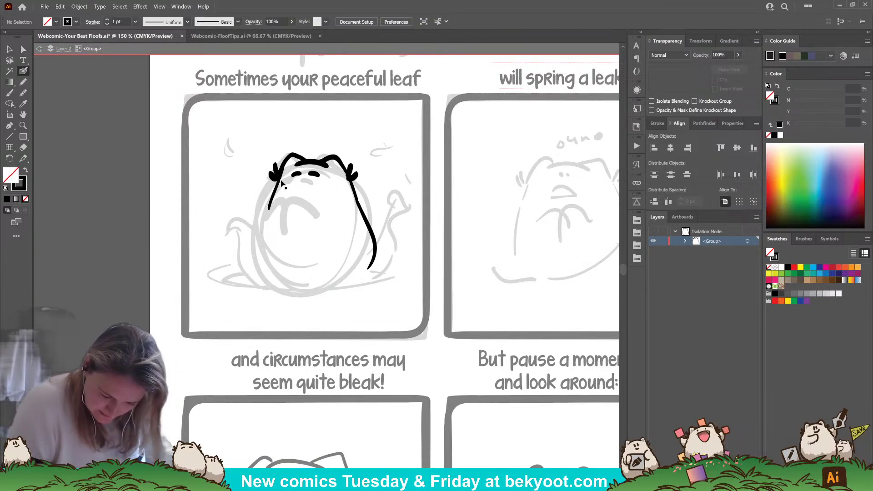
mouse_move(284, 168)
mouse_down()
mouse_move(260, 226)
mouse_move(264, 267)
mouse_move(277, 279)
mouse_move(327, 285)
mouse_move(373, 259)
mouse_up()
key(ctrl+z)
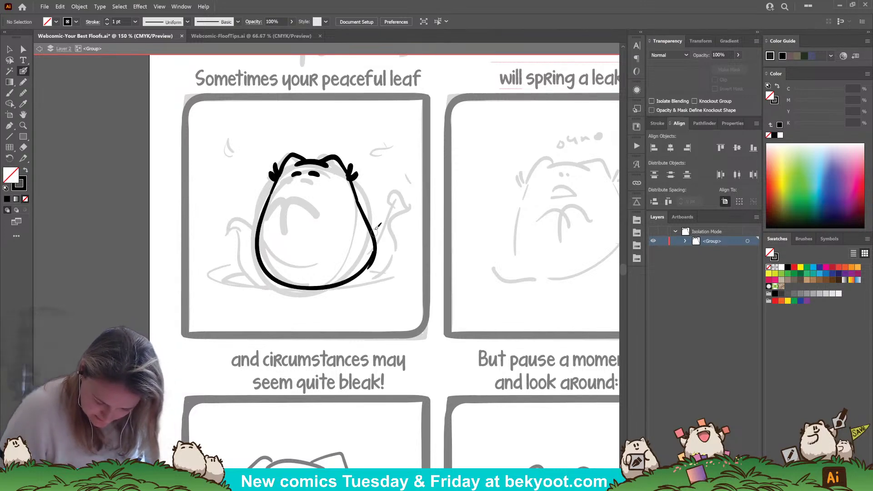
drag(380, 199, 338, 289)
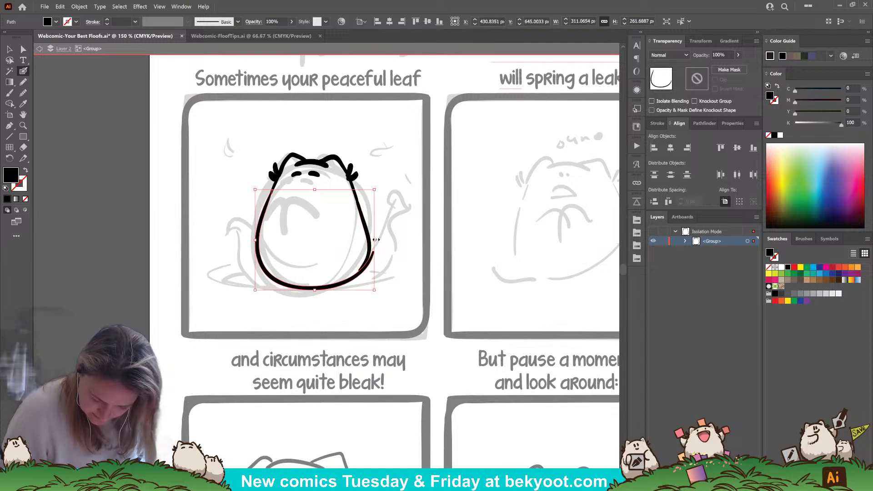
key(ctrl+shift+a)
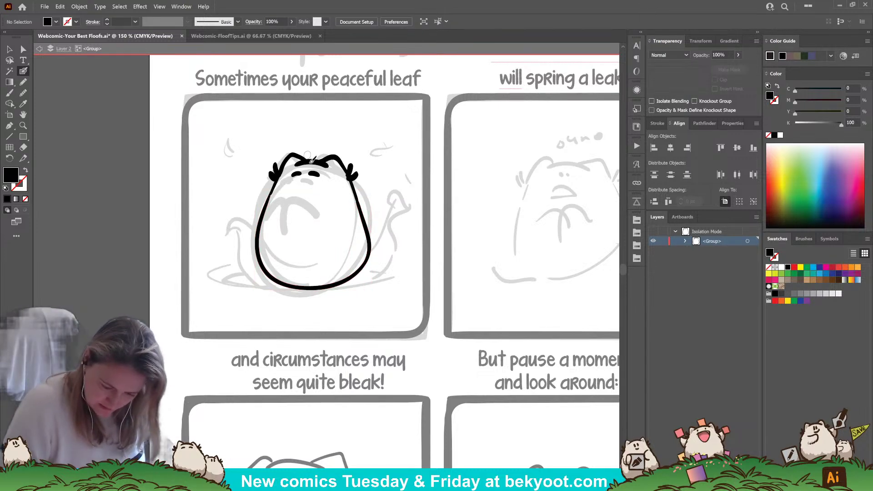
drag(304, 191, 305, 225)
key(shift+x)
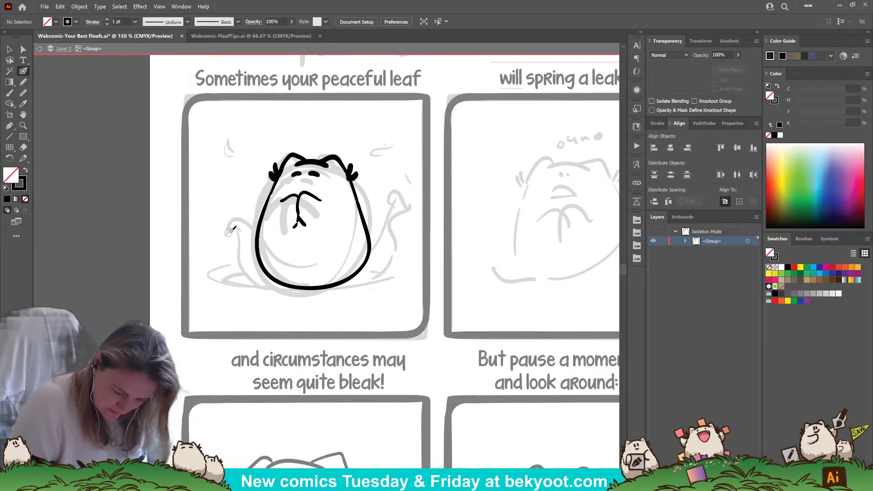
drag(224, 234, 240, 215)
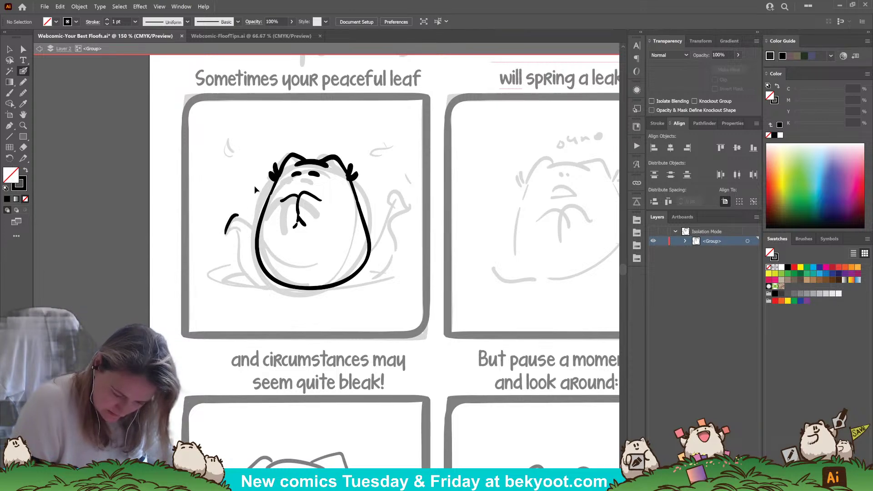
key(ctrl+z)
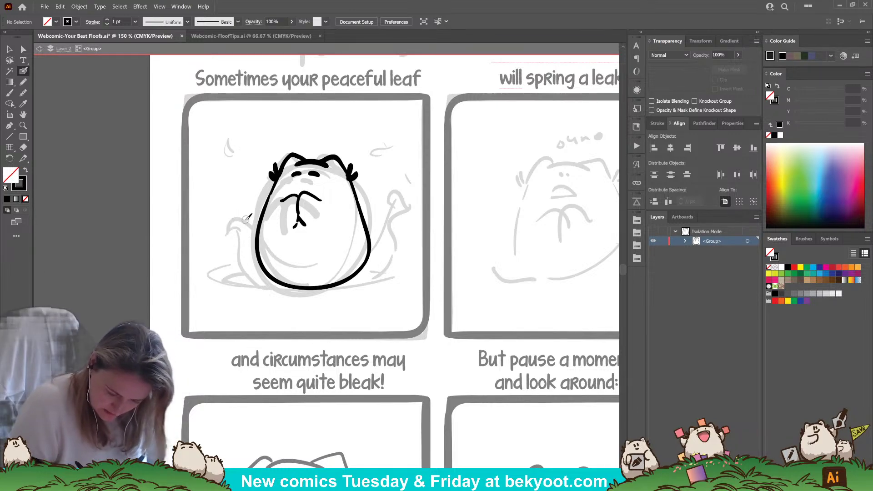
mouse_move(244, 220)
mouse_down()
mouse_move(297, 260)
mouse_move(338, 263)
mouse_move(371, 238)
mouse_move(386, 193)
mouse_up()
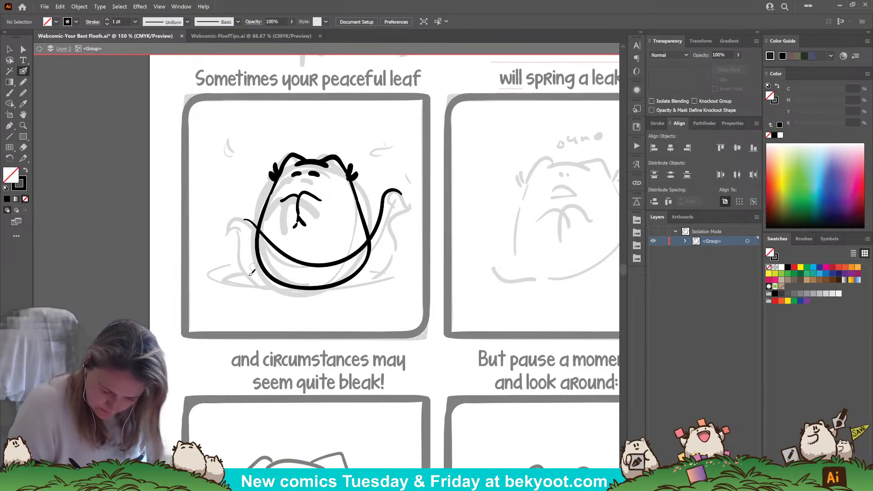
key(ctrl+z)
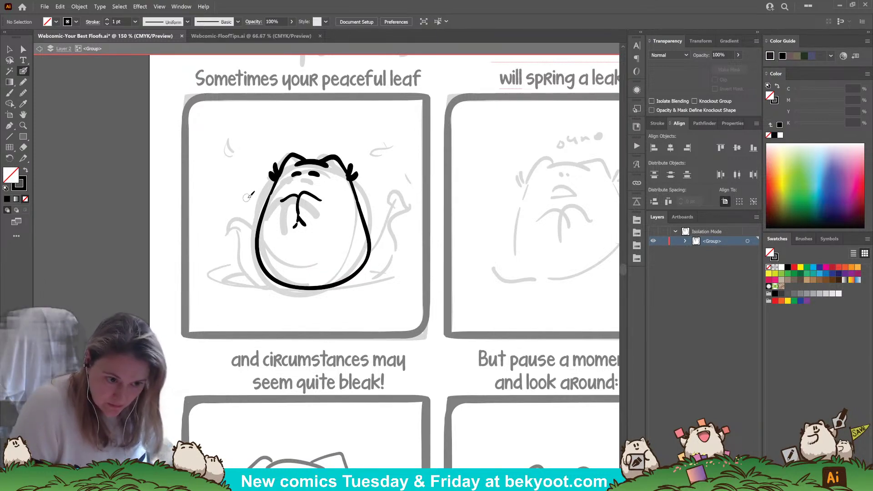
Step: Ink the leaf boat around the floof with a curled stem on the right, a curved front rim and a pointed left end
mouse_move(248, 221)
mouse_down()
mouse_move(285, 255)
mouse_move(328, 265)
mouse_move(372, 247)
mouse_move(394, 193)
mouse_move(410, 196)
mouse_move(384, 190)
mouse_move(372, 219)
mouse_up()
key(ctrl+z)
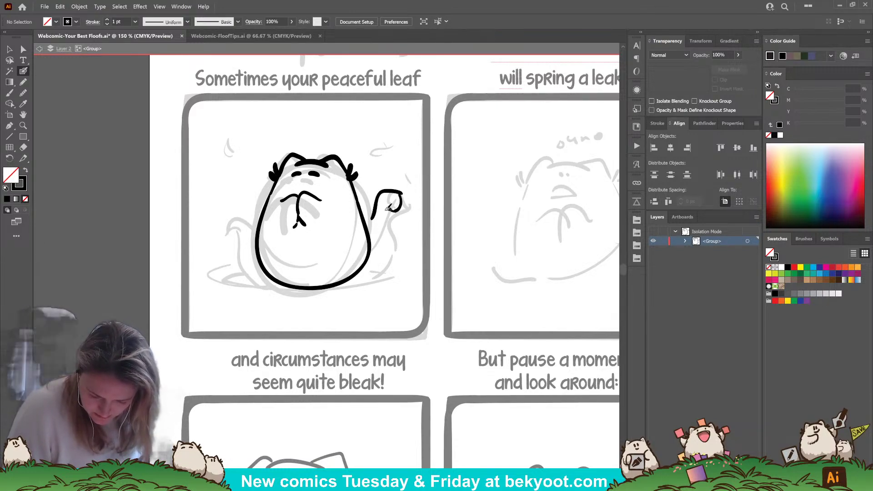
mouse_move(383, 210)
mouse_down()
mouse_move(394, 211)
mouse_move(387, 209)
mouse_up()
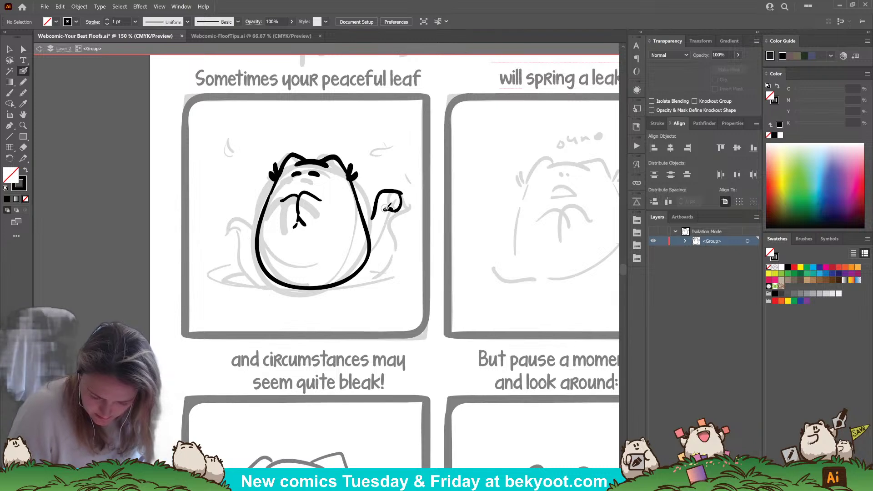
mouse_move(387, 242)
mouse_down()
mouse_move(381, 268)
mouse_move(361, 285)
mouse_up()
mouse_move(382, 198)
mouse_down()
mouse_move(357, 241)
mouse_move(322, 261)
mouse_move(295, 264)
mouse_move(276, 252)
mouse_move(245, 212)
mouse_move(260, 288)
mouse_up()
drag(237, 213, 253, 274)
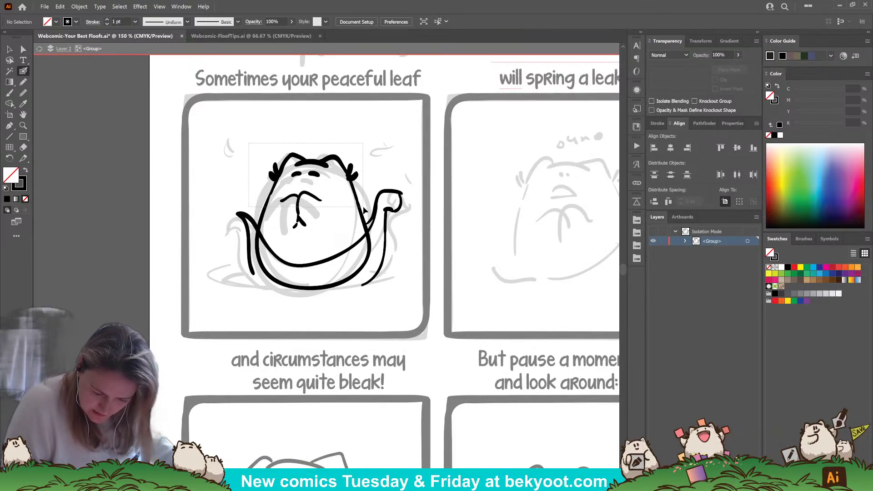
Step: Scale the floof's strokes down to about 275 by 326 px and nudge them up slightly within the leaf
ctrl+click(327, 243)
drag(289, 230, 307, 221)
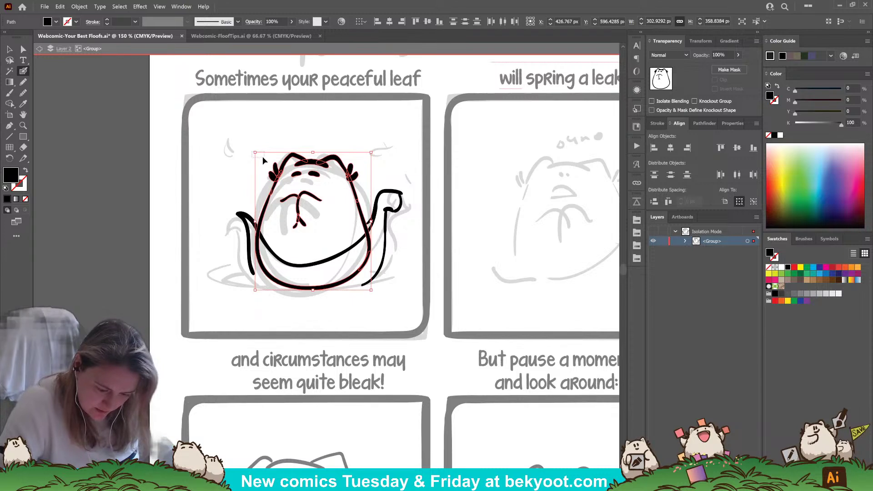
drag(255, 153, 265, 165)
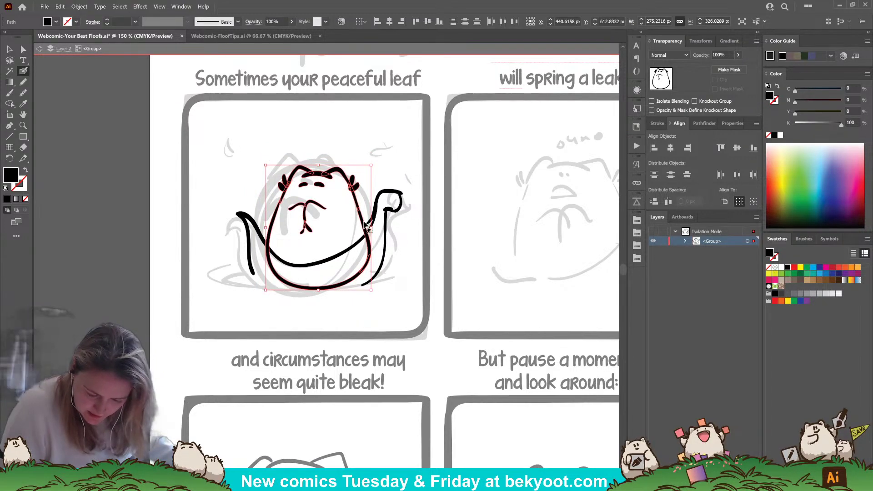
drag(366, 226, 366, 217)
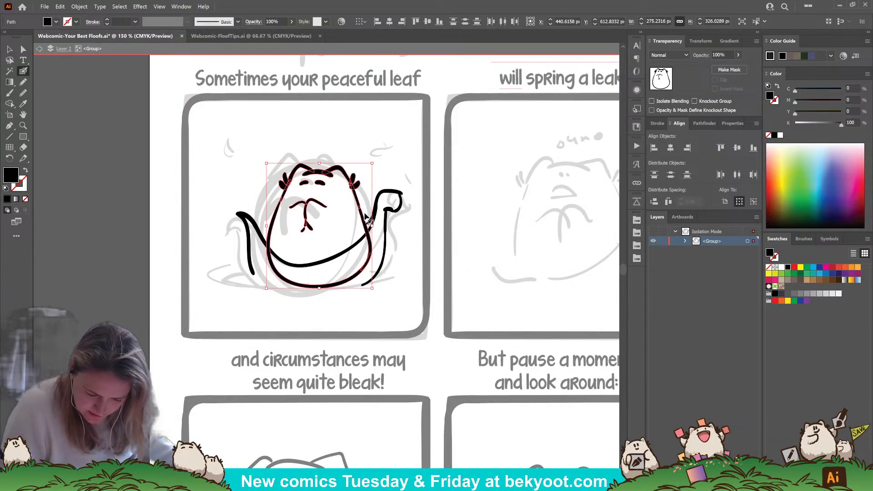
ctrl+click(355, 131)
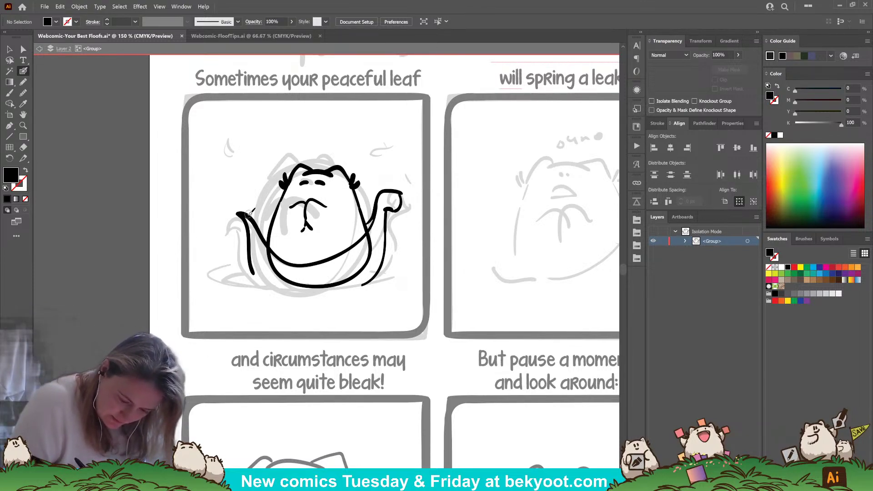
Step: Ink the short inner edge at the leaf's left tip and extend the leaf's left side slightly downward
key(shift+x)
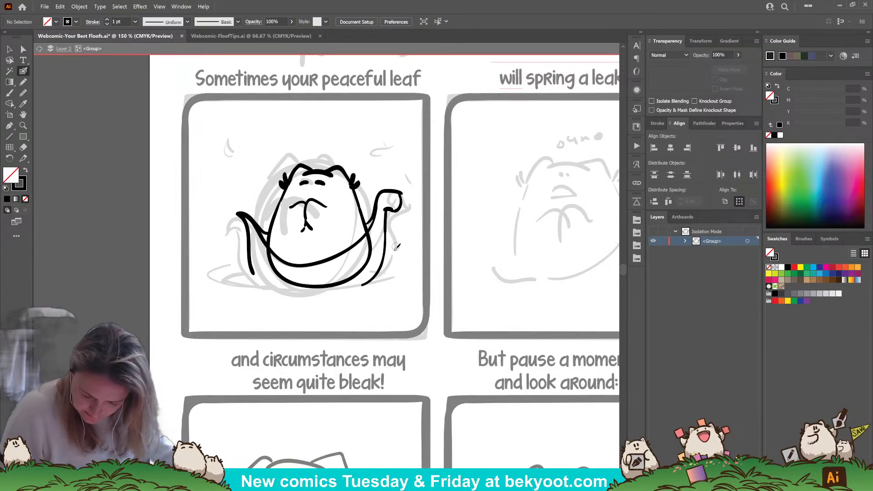
ctrl+click(251, 269)
ctrl+drag(246, 275, 341, 279)
ctrl+click(287, 307)
key(ctrl+z)
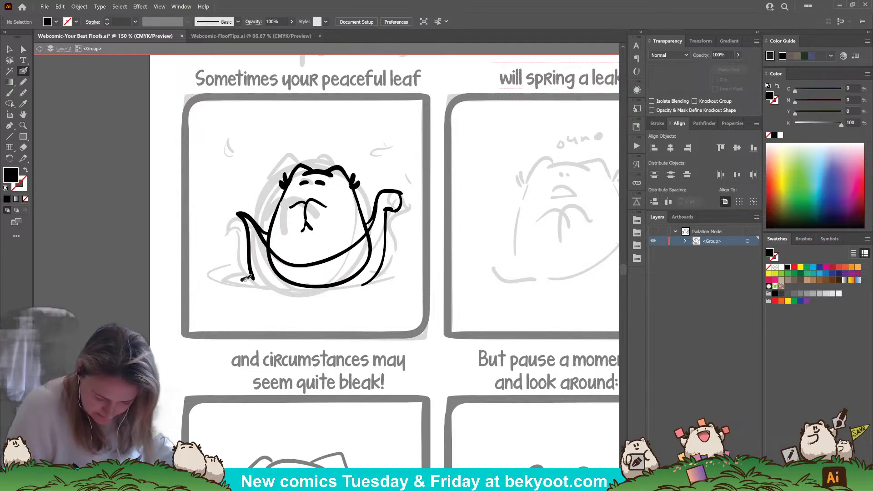
mouse_move(242, 279)
mouse_down()
mouse_move(315, 289)
mouse_move(391, 274)
mouse_up()
key(shift+x)
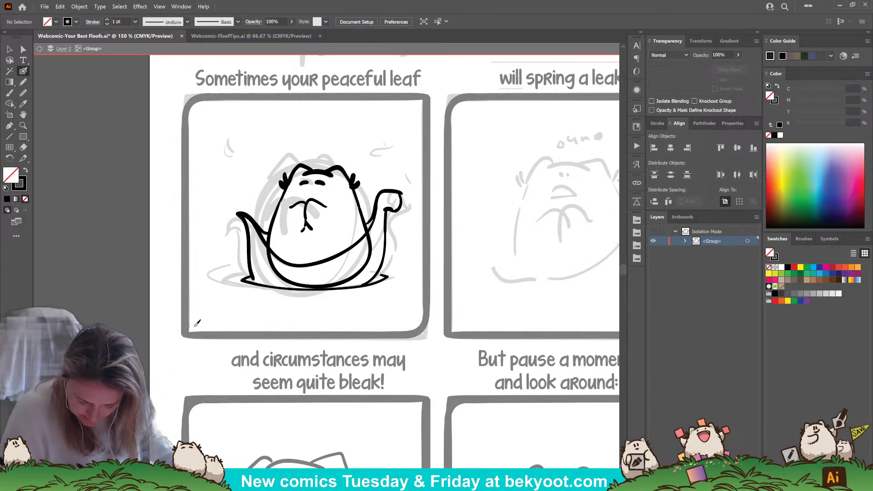
key(ctrl+z)
key(shift+x)
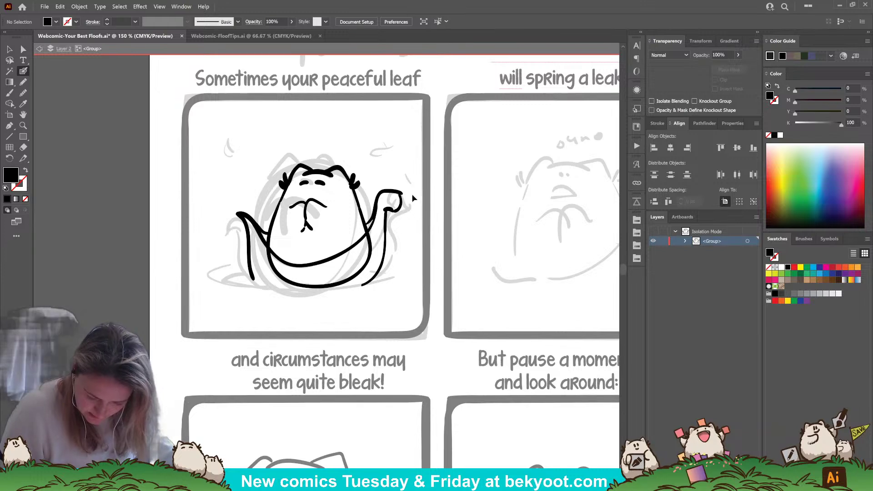
Step: Ink the leaf boat's underside as a broken curve connecting its left and right sides below the floof
mouse_move(253, 276)
mouse_down()
mouse_move(289, 300)
mouse_move(361, 285)
mouse_up()
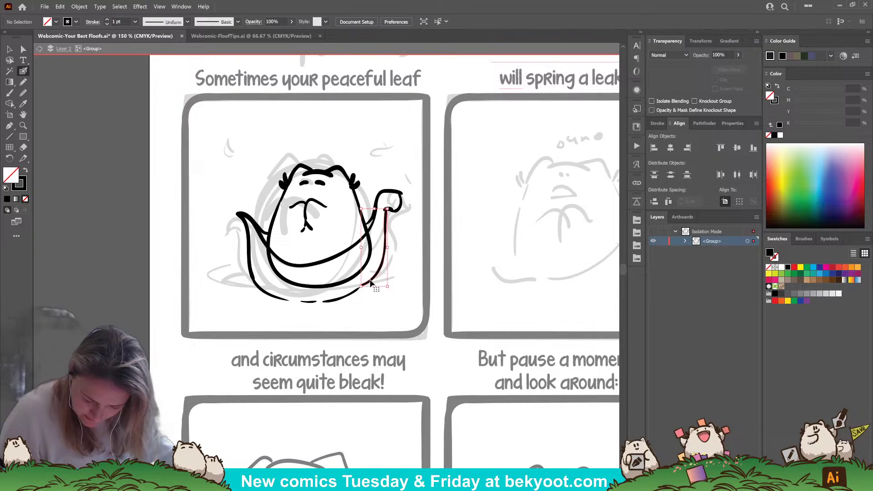
drag(253, 278, 238, 213)
drag(275, 300, 295, 301)
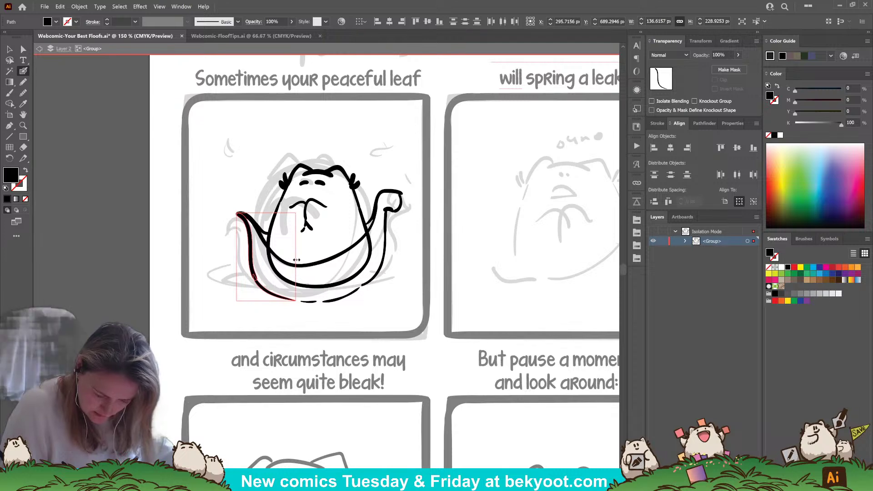
key(ctrl+shift+a)
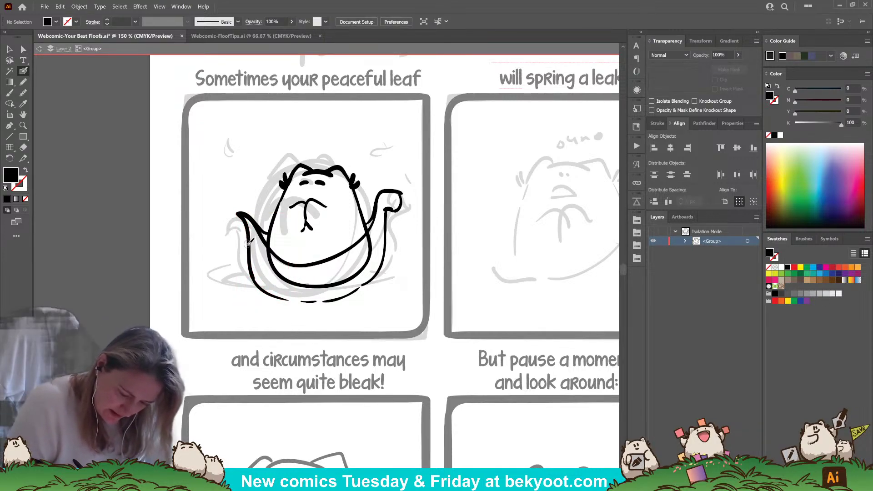
Step: Ink a small rolled curl on the leaf's left tip and refine the inner hook of the right stem's curl
mouse_move(244, 213)
mouse_down()
mouse_move(236, 230)
mouse_move(262, 236)
mouse_up()
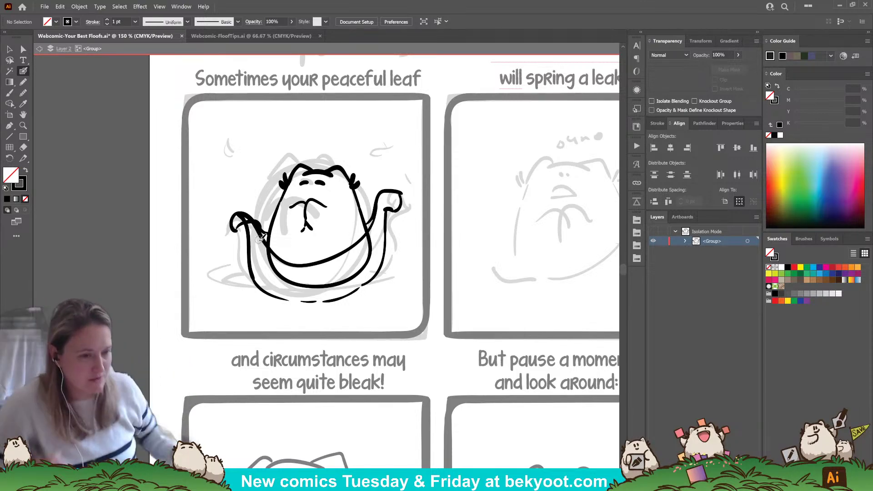
key(ctrl+z)
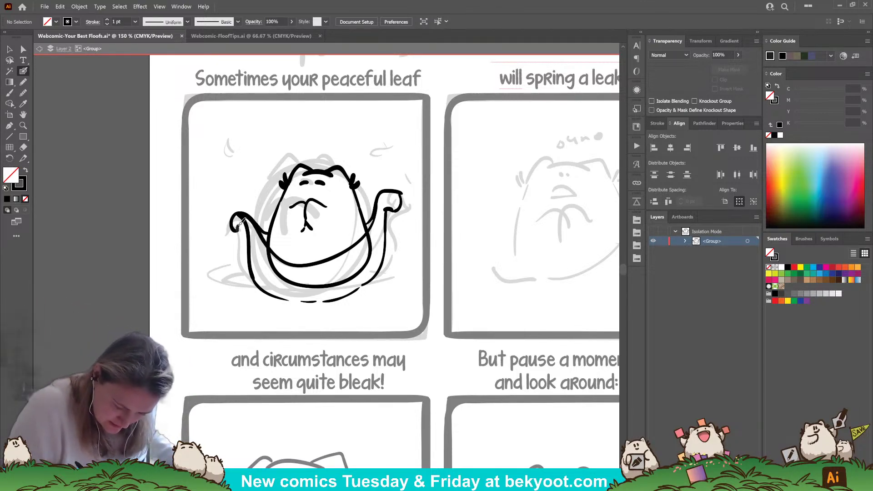
drag(256, 219, 258, 221)
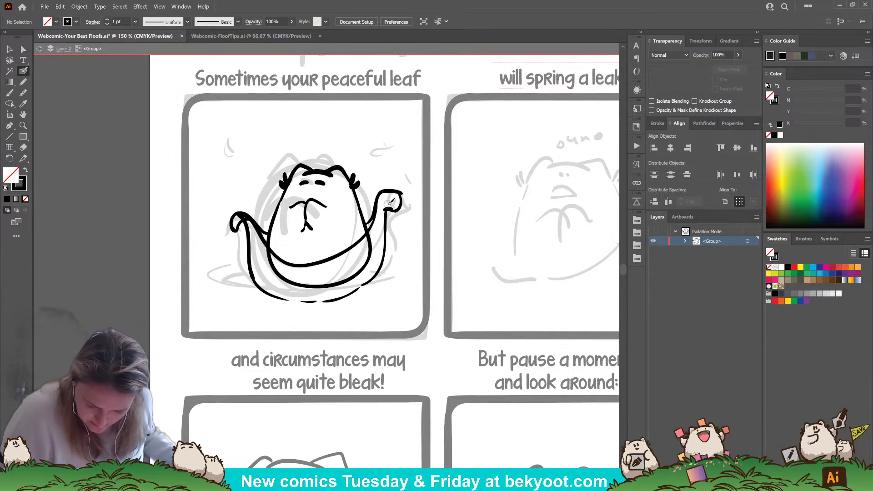
mouse_move(391, 191)
mouse_down()
mouse_move(387, 212)
mouse_move(395, 213)
mouse_move(386, 214)
mouse_move(395, 216)
mouse_move(382, 232)
mouse_move(382, 209)
mouse_up()
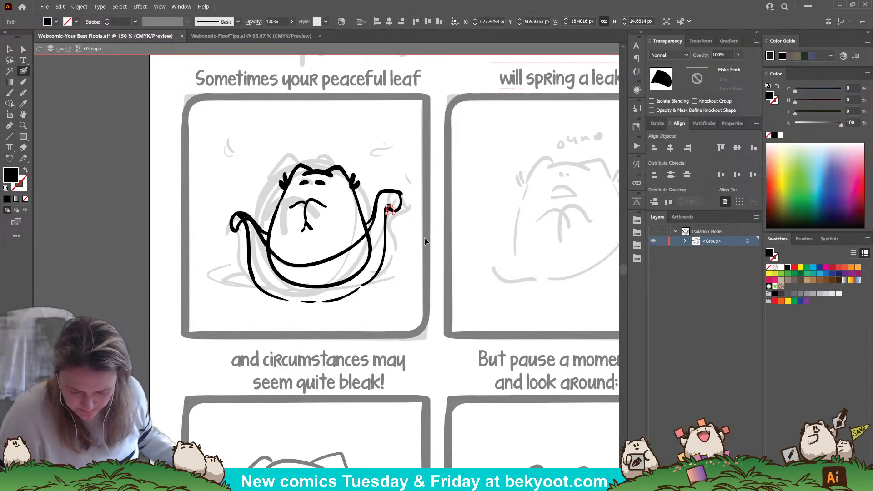
key(ctrl+shift+a)
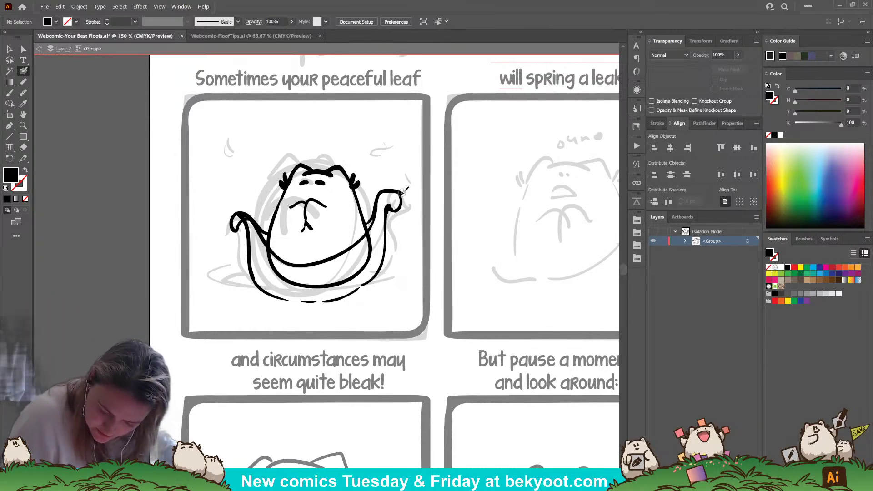
Step: Ink the curved waterline across the leaf boat with thin broken ripples spreading to both sides
key(shift+x)
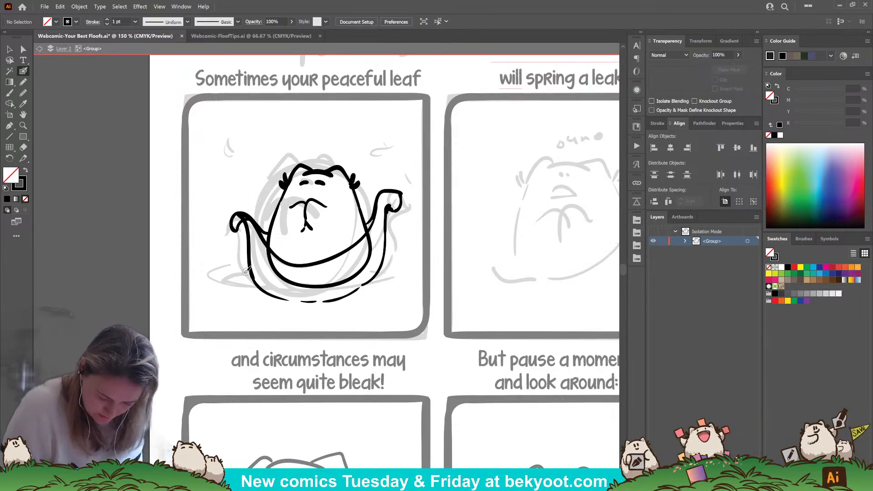
mouse_move(253, 276)
mouse_down()
mouse_move(315, 286)
mouse_move(385, 273)
mouse_up()
key(ctrl+z)
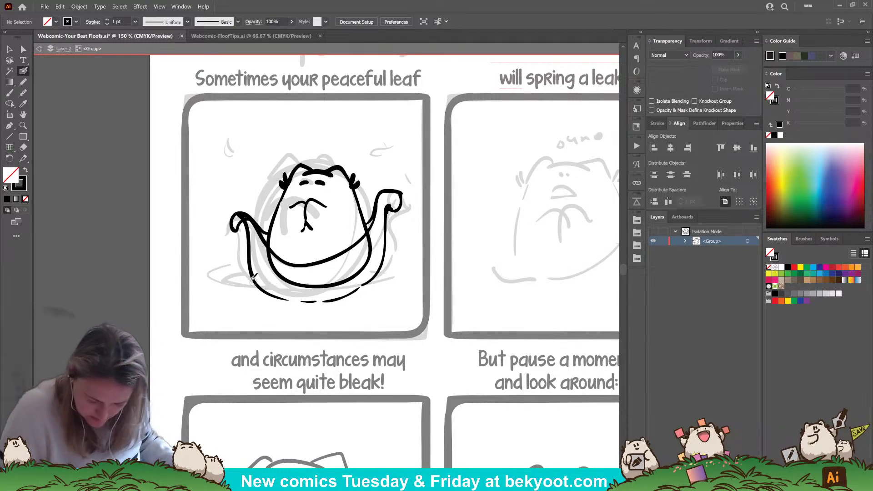
mouse_move(247, 273)
mouse_down()
mouse_move(322, 283)
mouse_move(386, 269)
mouse_up()
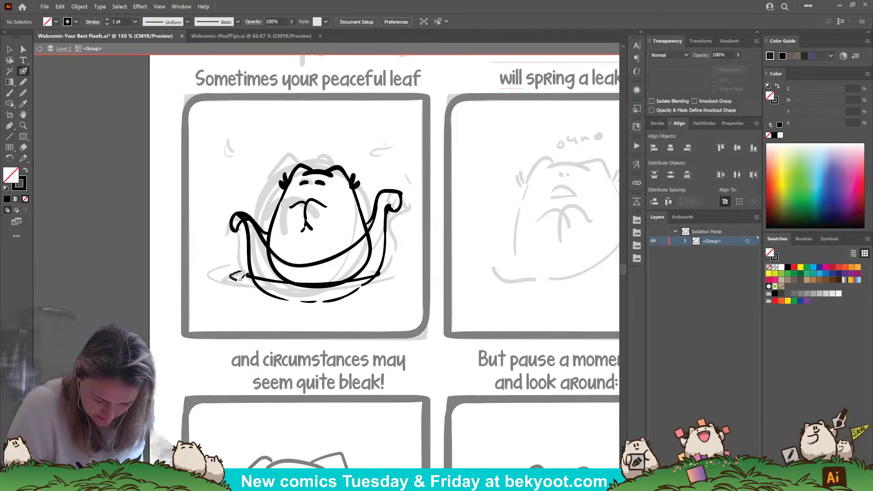
mouse_move(240, 277)
mouse_down()
mouse_move(349, 290)
mouse_move(405, 270)
mouse_move(300, 289)
mouse_move(225, 271)
mouse_move(233, 283)
mouse_move(288, 300)
mouse_up()
key(ctrl+z)
key(ctrl+z)
drag(375, 278, 302, 288)
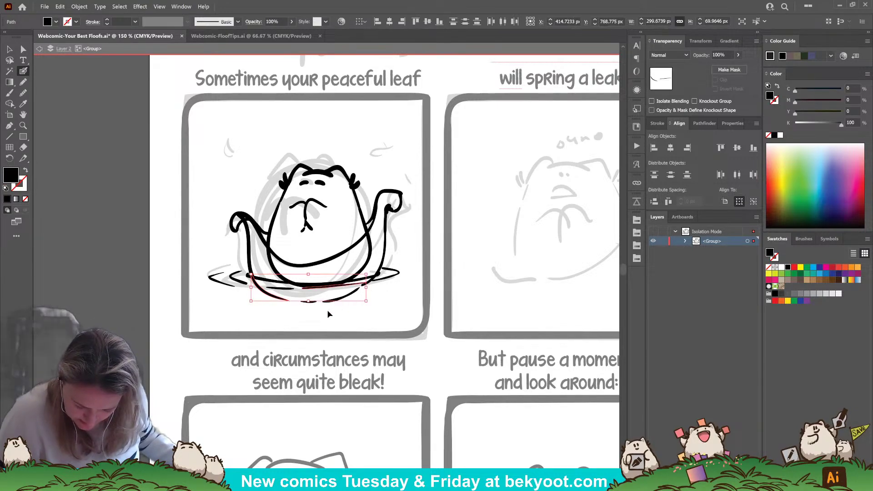
Step: Cut the leaf's outline where it crosses the waterline, separating its sides from the underwater part
key(ctrl+z)
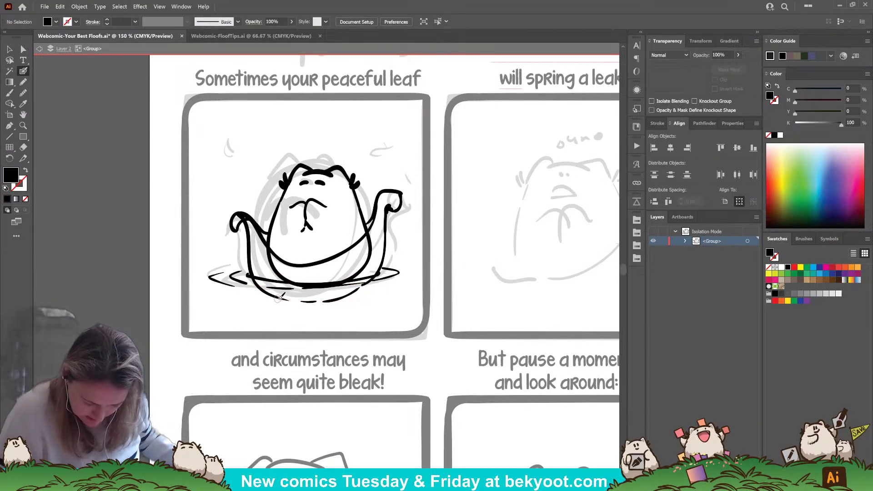
mouse_move(290, 300)
mouse_down()
mouse_move(348, 299)
mouse_move(387, 210)
mouse_up()
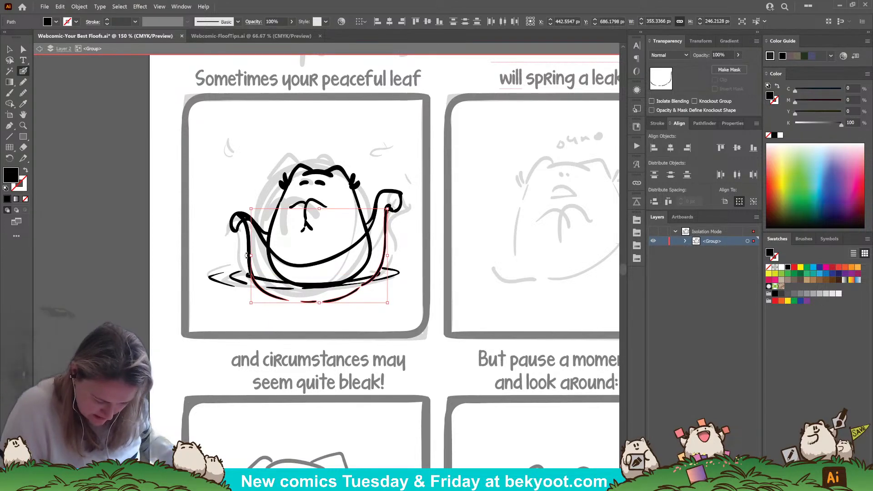
drag(236, 212, 249, 255)
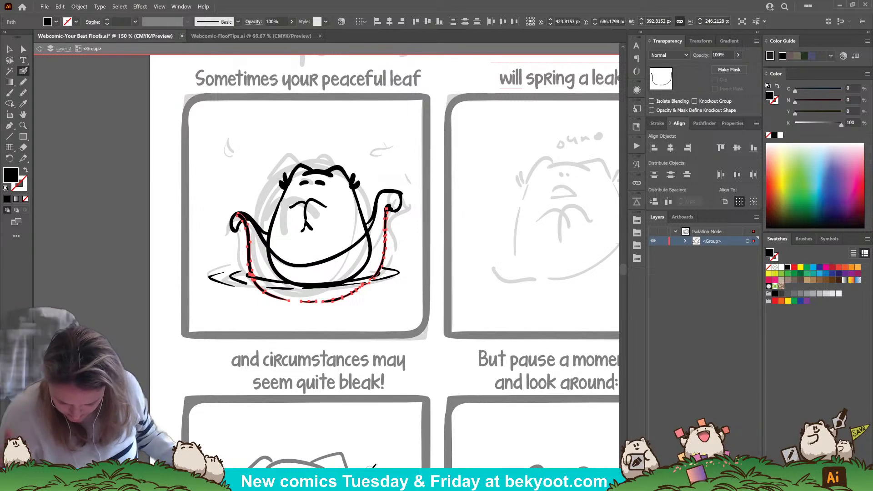
drag(392, 229, 381, 272)
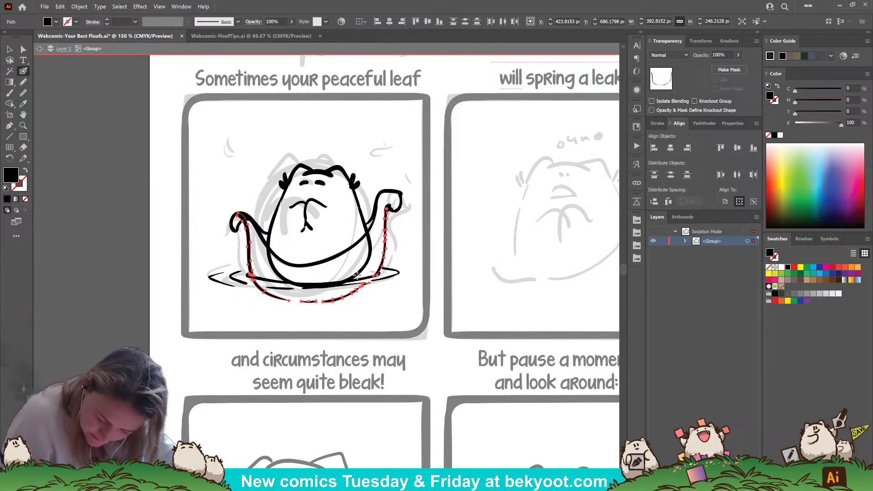
drag(357, 274, 248, 273)
ctrl+click(258, 313)
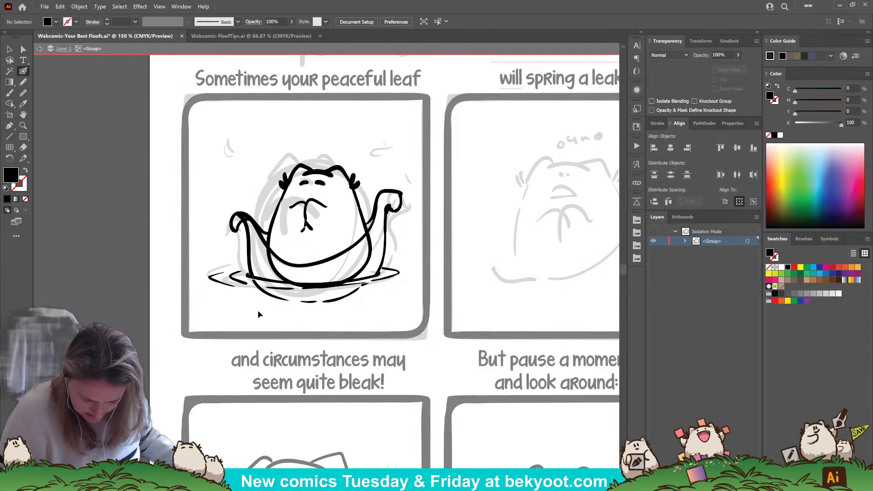
Step: Group the broken underwater strokes of the leaf's underside
drag(340, 300, 359, 297)
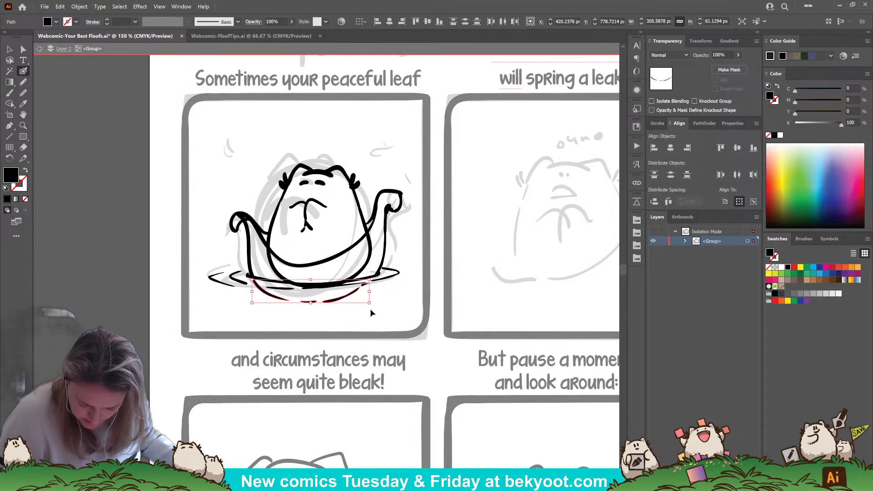
key(ctrl+g)
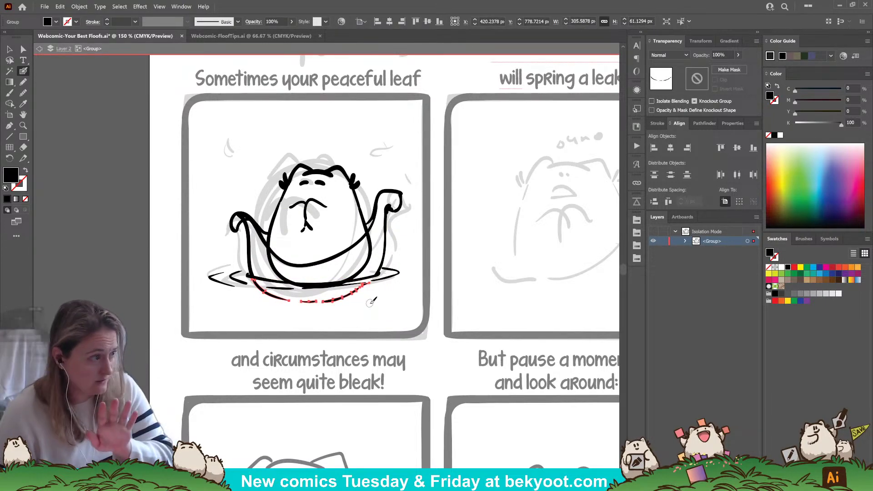
drag(271, 304, 369, 287)
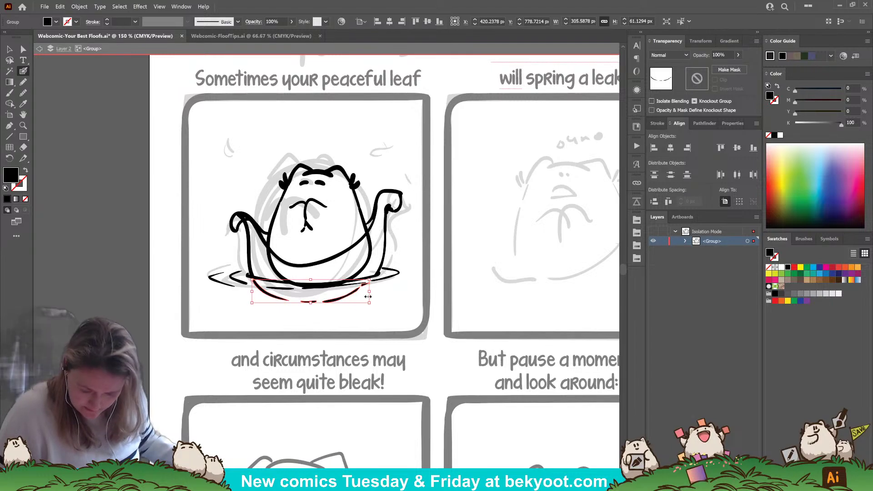
ctrl+click(382, 279)
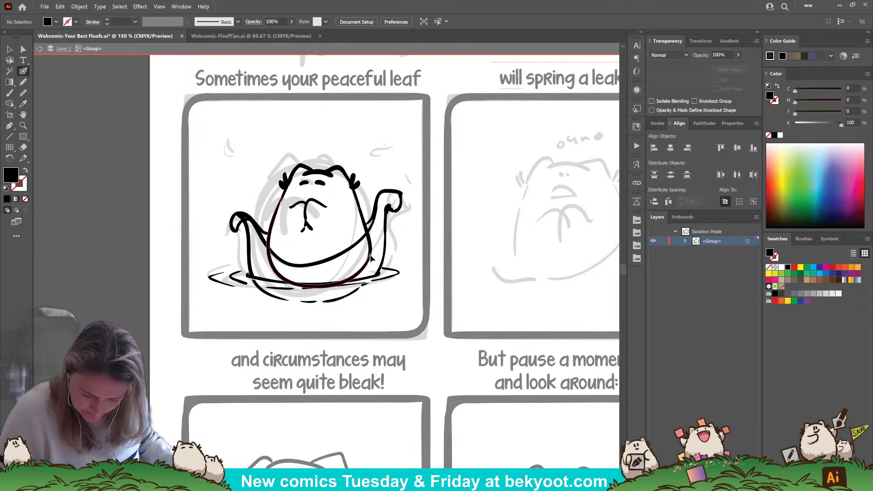
Step: Erase the floof's lower body outline where it is hidden behind the leaf's front rim
ctrl+click(269, 264)
mouse_move(370, 242)
mouse_down()
mouse_move(360, 208)
mouse_move(369, 241)
mouse_move(353, 275)
mouse_move(327, 285)
mouse_move(295, 287)
mouse_move(276, 274)
mouse_move(267, 247)
mouse_up()
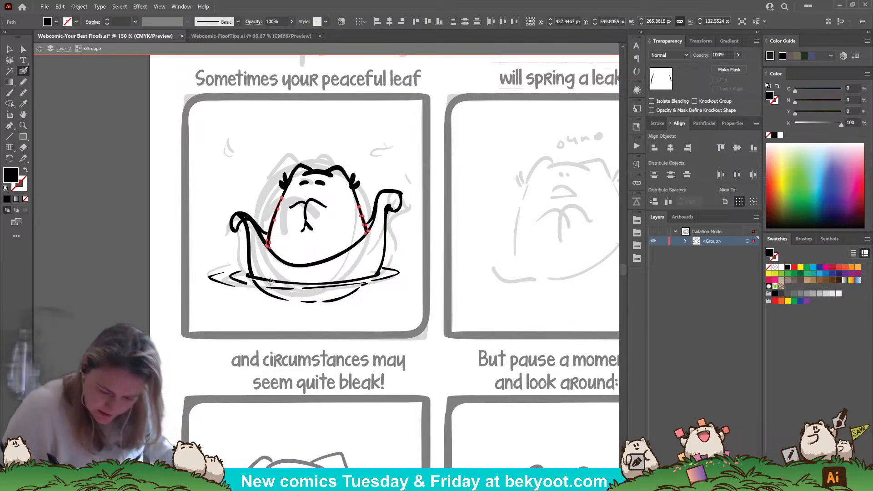
ctrl+click(360, 337)
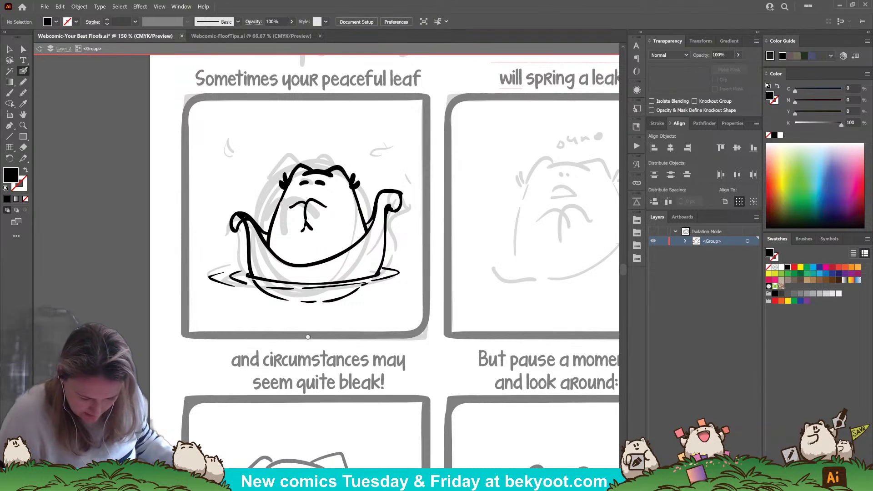
Step: Trim the upper end of the leaf's left side stroke so it stops just below the curl
drag(360, 338, 367, 350)
ctrl+click(256, 253)
ctrl+click(256, 250)
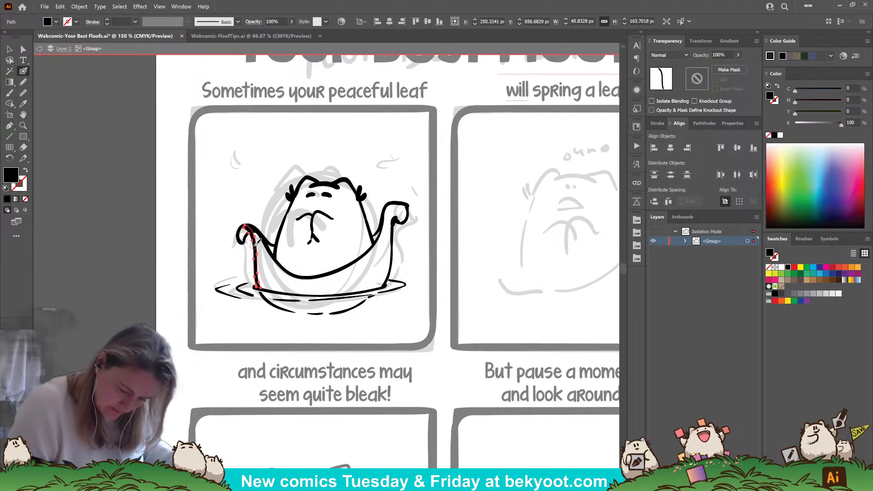
drag(249, 231, 257, 288)
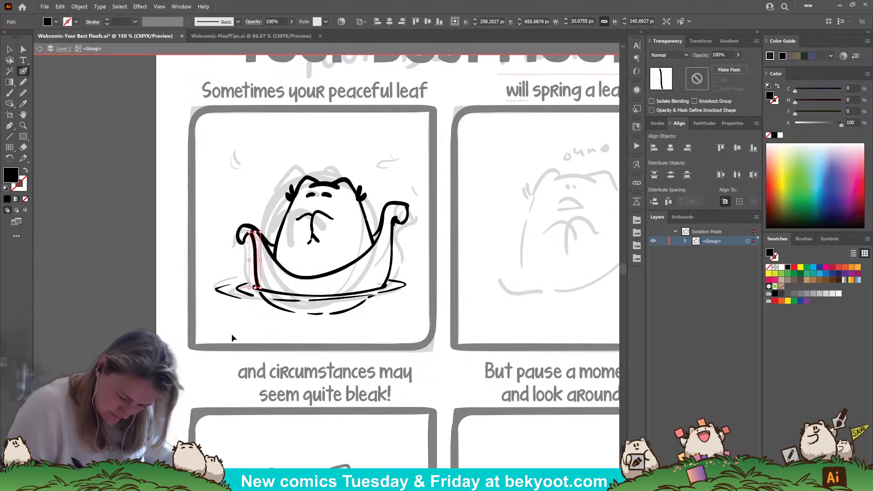
ctrl+click(234, 333)
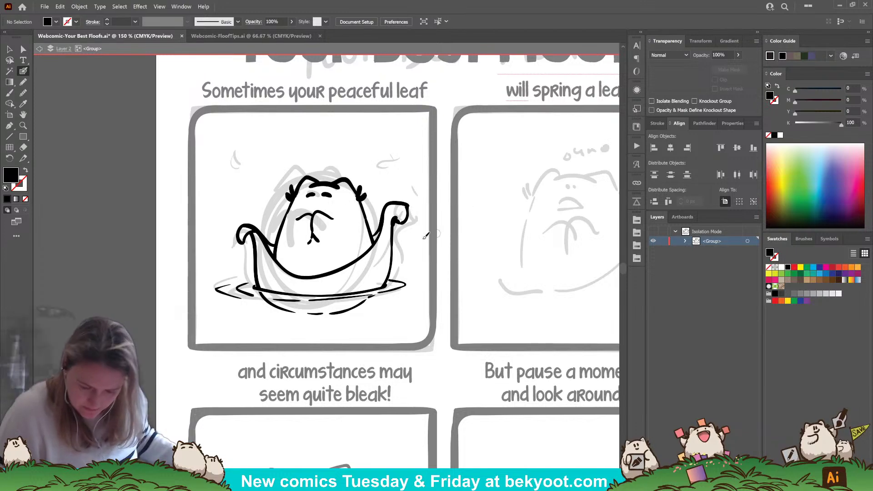
Step: Ink thin dashed horizon lines on both sides of the leaf boat, just above the ripples
drag(204, 270, 242, 266)
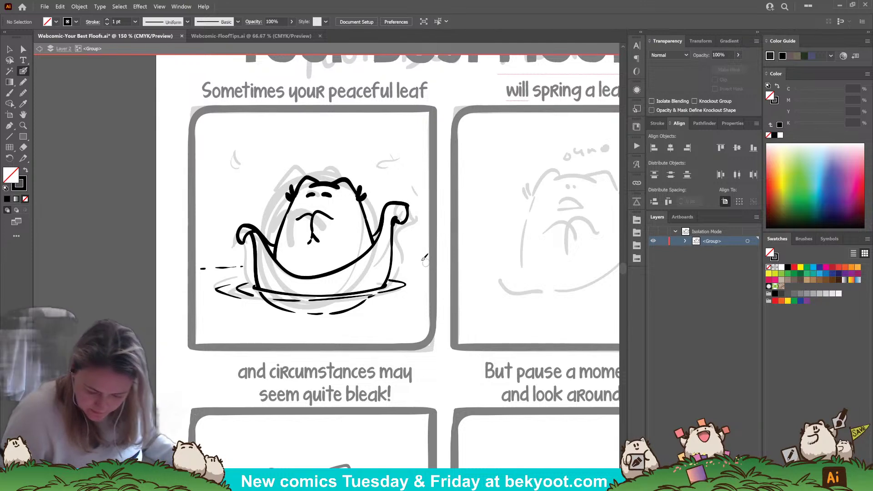
drag(415, 265, 426, 264)
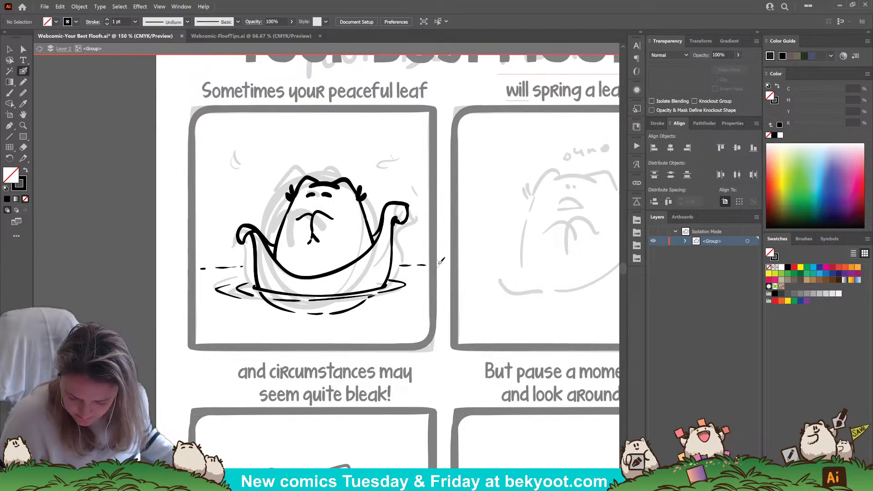
drag(235, 273, 245, 273)
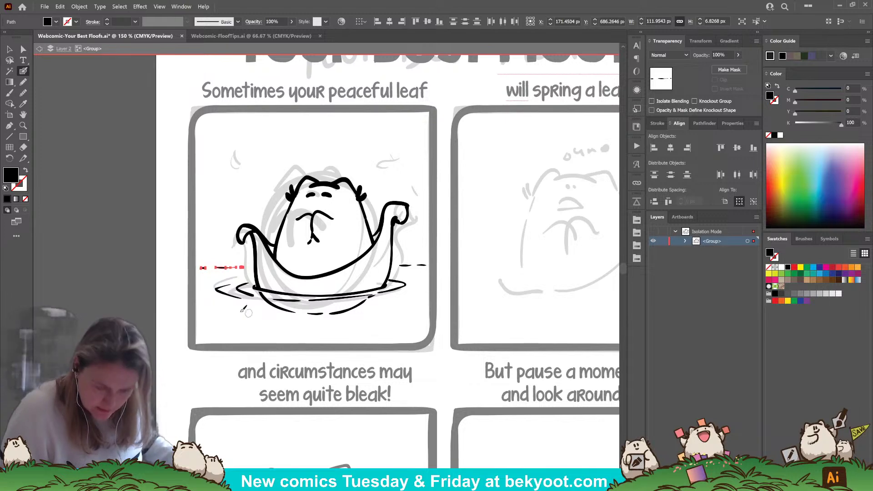
click(165, 291)
Step: Ink small petals and specks drifting in the air around the floof, plus one petal floating on the water at the lower right
drag(225, 307, 204, 314)
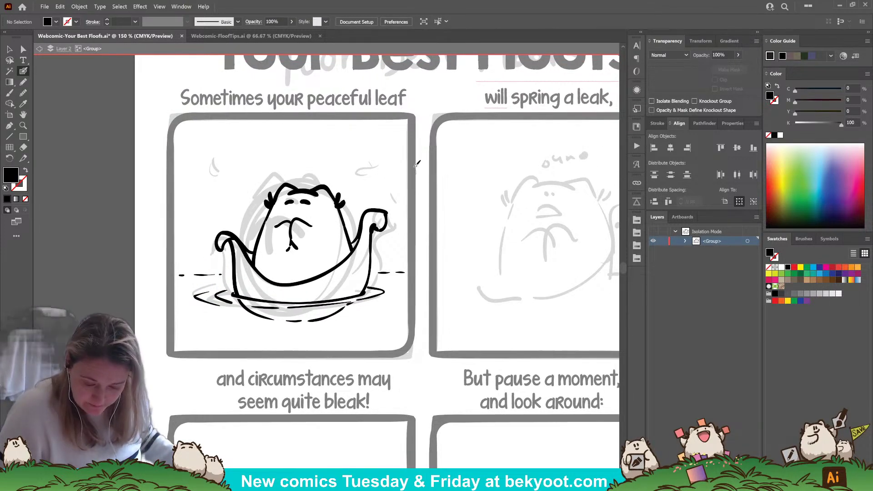
mouse_move(214, 157)
mouse_down()
mouse_move(233, 160)
mouse_move(227, 169)
mouse_move(231, 159)
mouse_move(268, 160)
mouse_move(263, 165)
mouse_up()
key(shift+x)
mouse_move(188, 213)
mouse_down()
mouse_move(203, 206)
mouse_move(197, 213)
mouse_up()
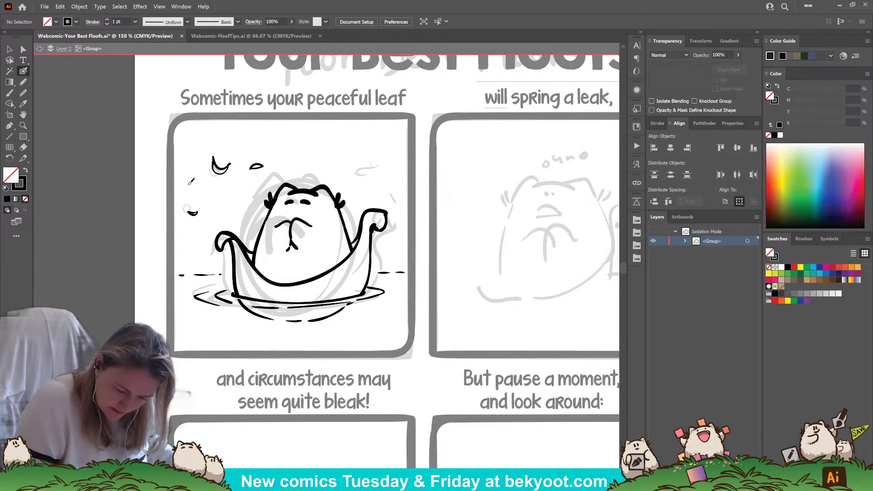
drag(356, 174, 379, 168)
mouse_move(358, 180)
mouse_down()
mouse_move(376, 173)
mouse_move(378, 160)
mouse_up()
drag(313, 157, 320, 153)
drag(393, 205, 396, 203)
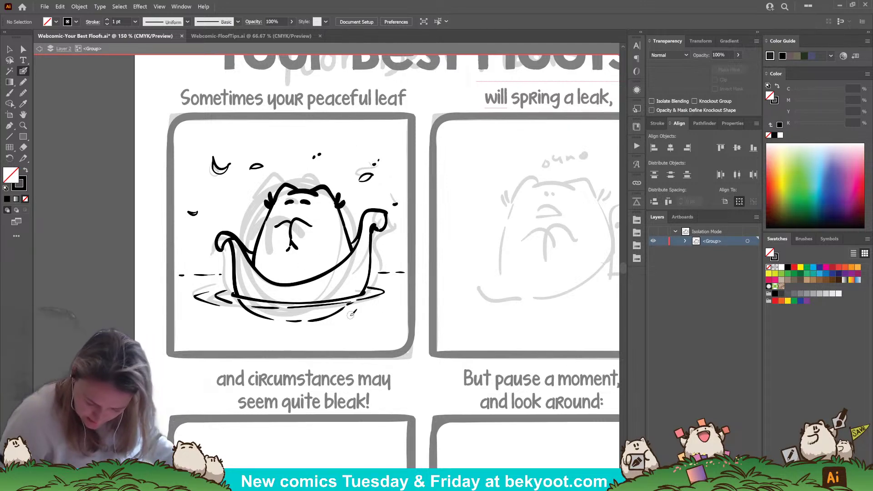
mouse_move(355, 318)
mouse_down()
mouse_move(380, 317)
mouse_move(357, 319)
mouse_up()
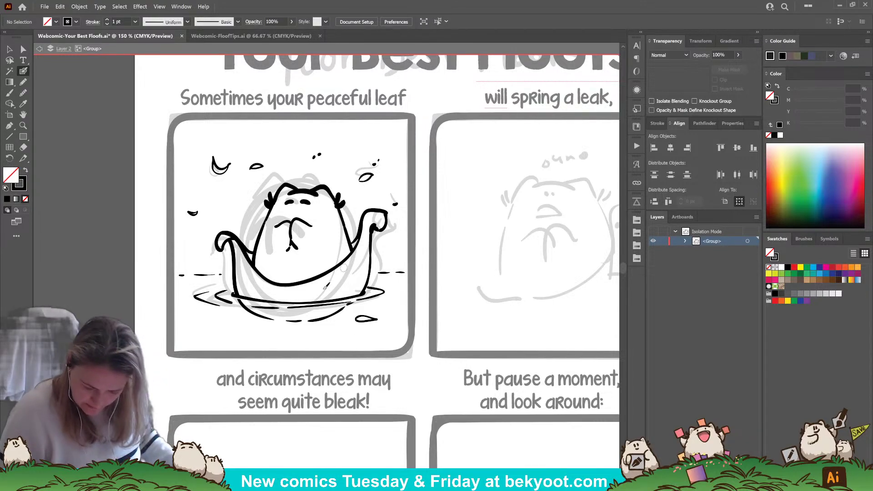
Step: Ink short contour lines inside the curl of the leaf's right stem
scroll(344, 268, up, 2)
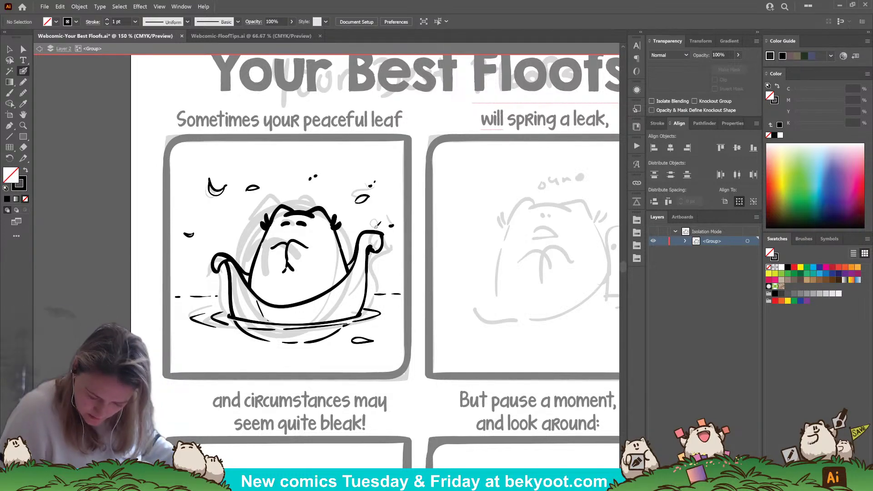
mouse_move(380, 237)
mouse_down()
mouse_move(375, 250)
mouse_move(360, 246)
mouse_move(367, 257)
mouse_move(370, 242)
mouse_move(373, 255)
mouse_up()
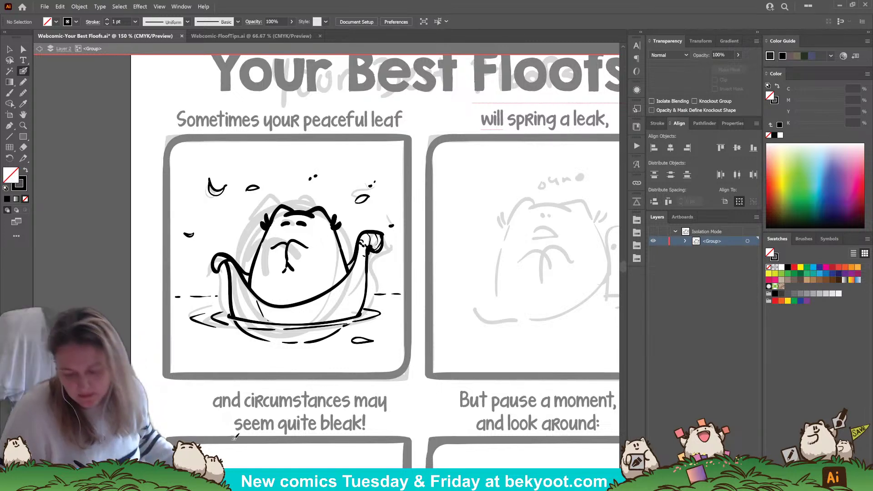
Step: Ink short contour lines inside the curl of the leaf's left stem
drag(291, 368, 300, 370)
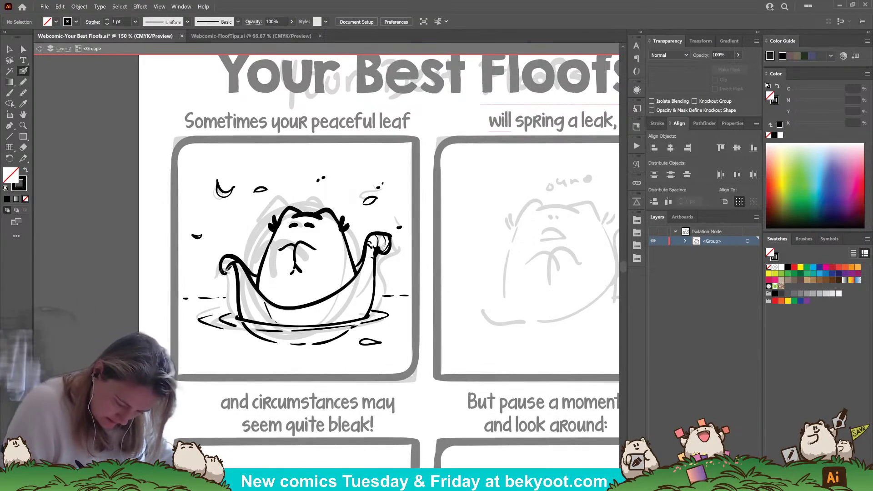
drag(230, 257, 225, 263)
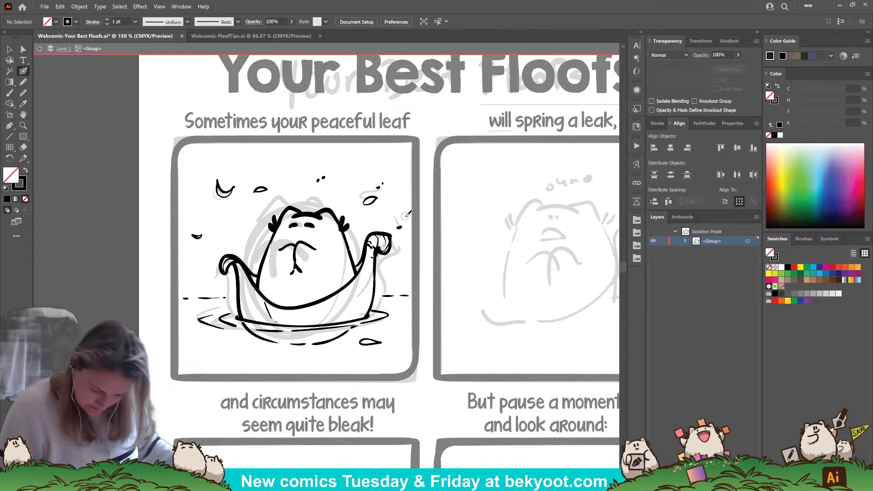
drag(406, 215, 388, 208)
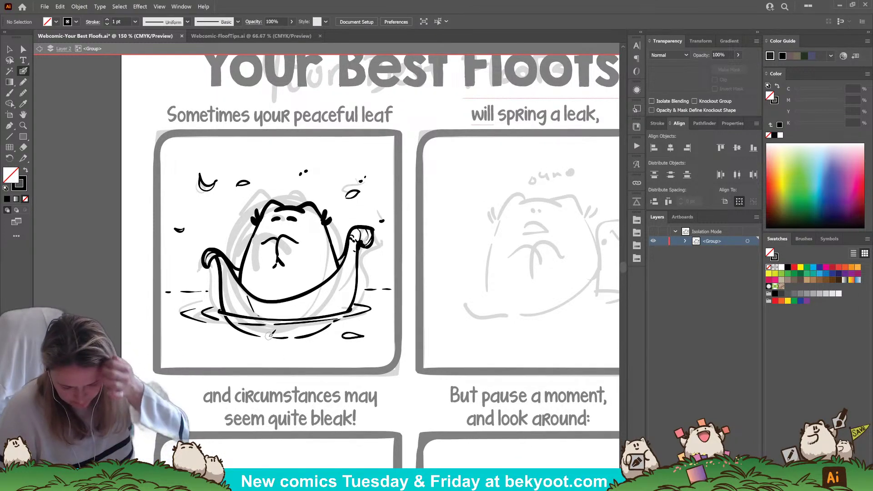
Step: Fill the narrow gaps between the floof's body and the leaf's edge on both sides with solid black Pencil shapes
click(23, 81)
key(shift+x)
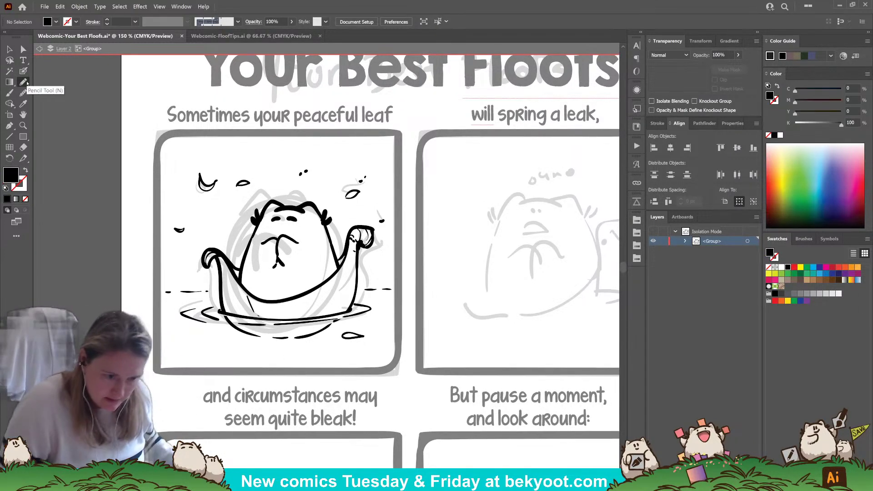
mouse_move(245, 263)
mouse_down()
mouse_move(231, 273)
mouse_move(241, 266)
mouse_up()
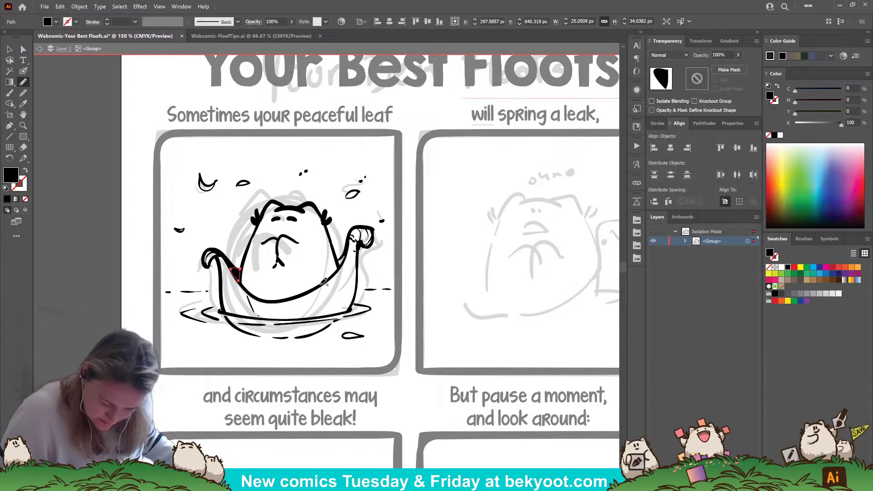
drag(338, 261, 358, 248)
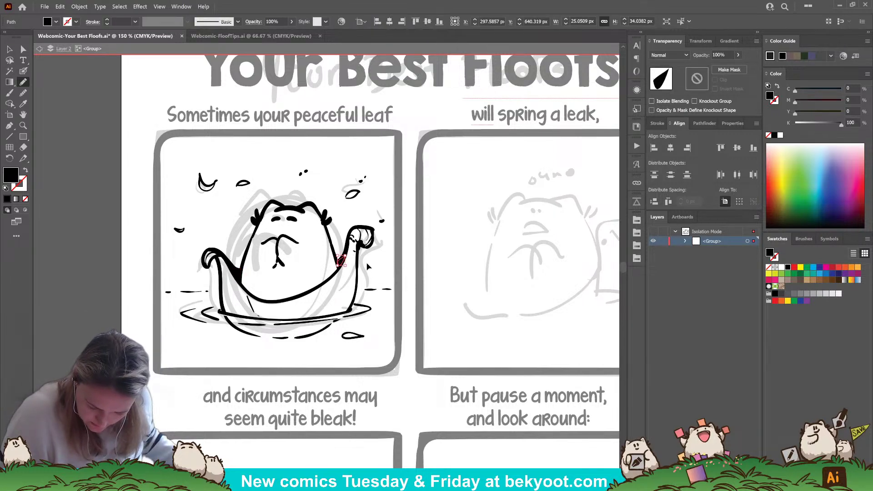
key(ctrl+shift+a)
key(ctrl+z)
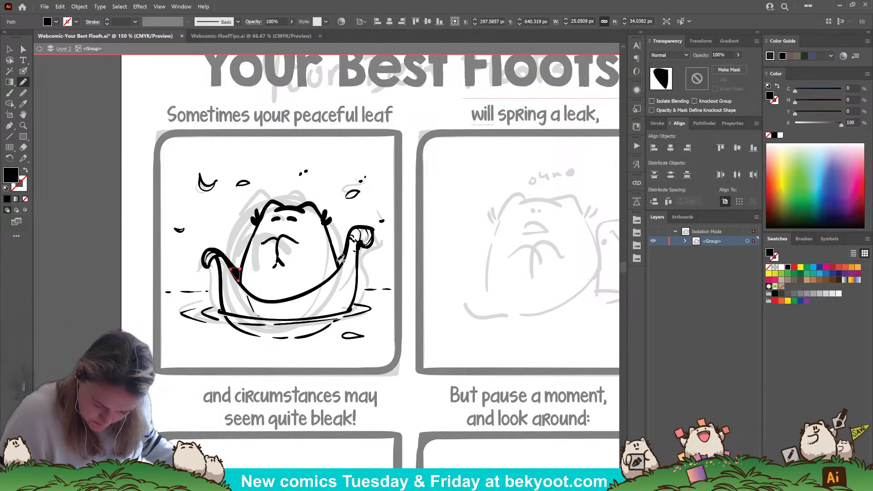
drag(341, 262, 361, 248)
key(ctrl+shift+a)
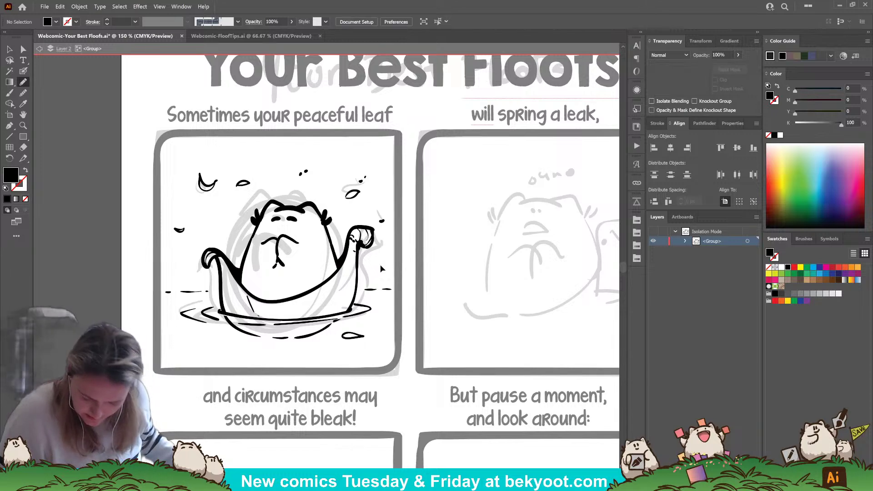
Step: Set the opacity to 30% and shade the leaf's right curl, its inner left side and the area around the floof's ears
click(722, 55)
text(3)
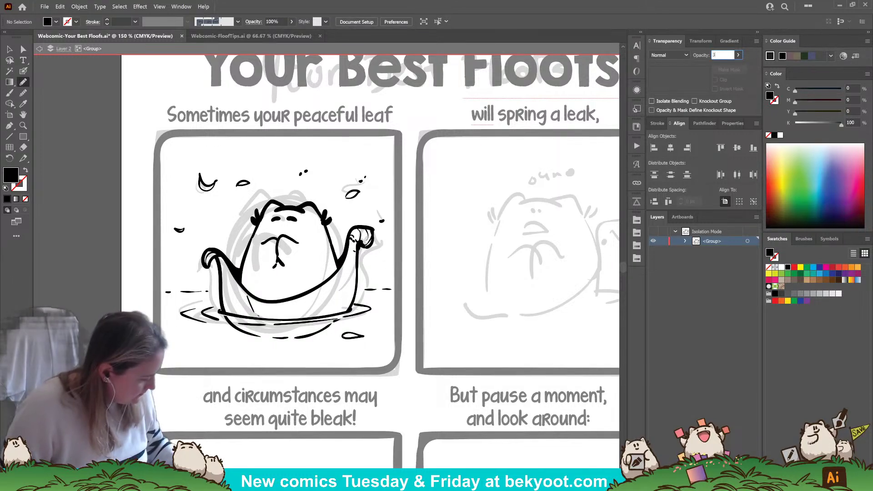
text(0)
key(Return)
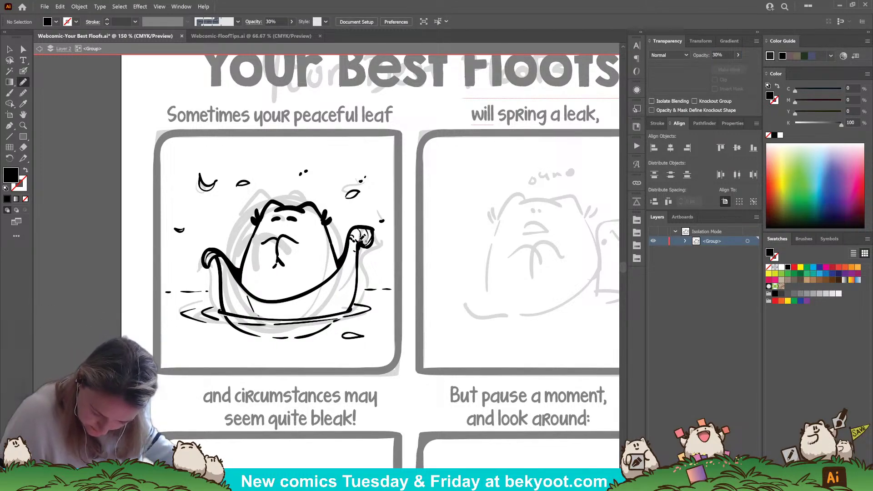
drag(363, 237, 371, 234)
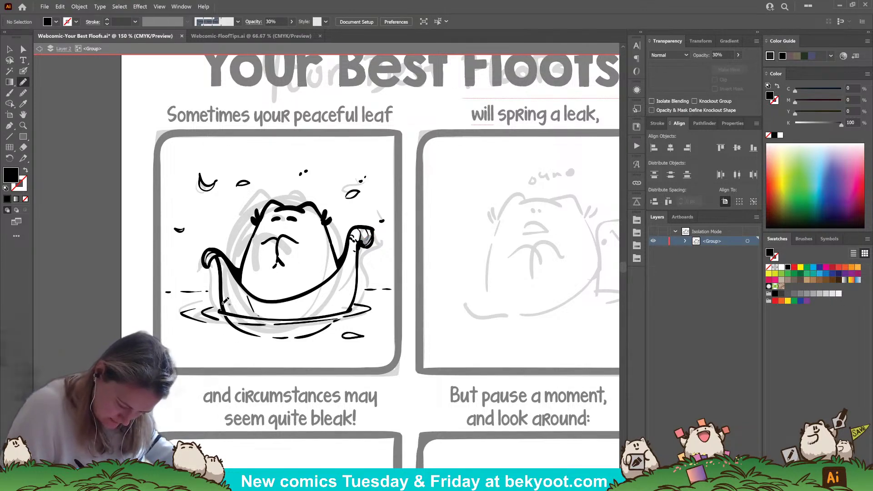
mouse_move(224, 290)
mouse_down()
mouse_move(242, 288)
mouse_move(222, 255)
mouse_up()
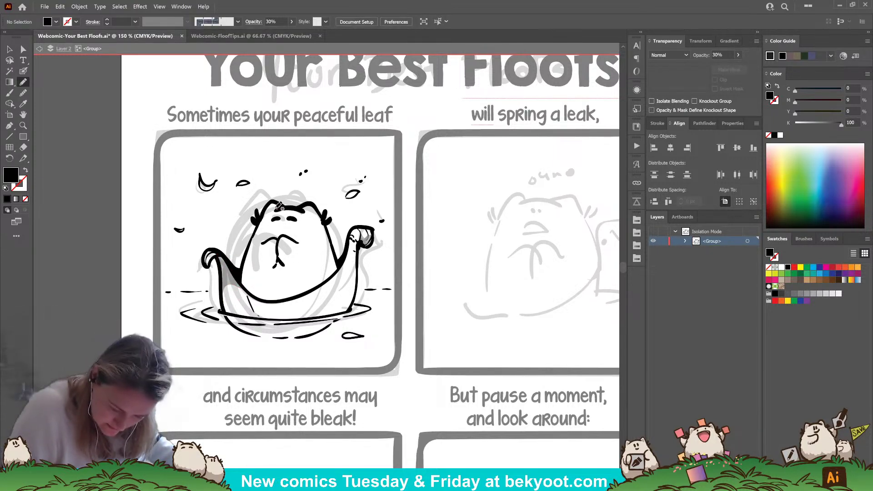
mouse_move(273, 212)
mouse_down()
mouse_move(309, 208)
mouse_move(303, 210)
mouse_up()
key(ctrl+shift+a)
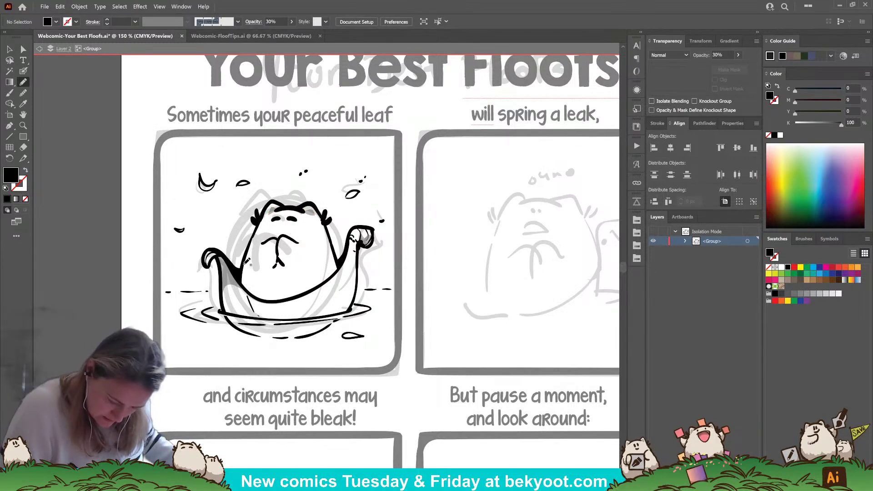
Step: Shade the underside of the floof's belly along the leaf rim, and the water ripple beneath the leaf boat
mouse_move(249, 261)
mouse_down()
mouse_move(261, 285)
mouse_move(294, 287)
mouse_up()
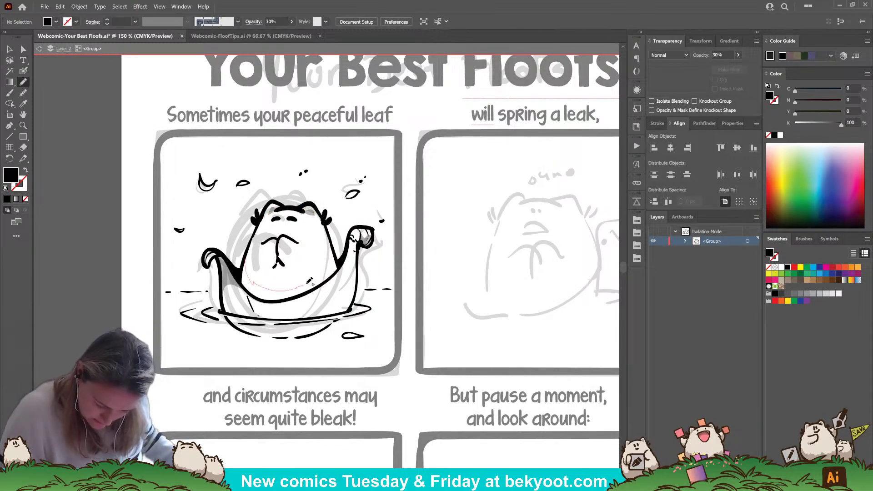
mouse_move(338, 252)
mouse_down()
mouse_move(340, 268)
mouse_move(284, 301)
mouse_move(257, 296)
mouse_move(243, 280)
mouse_move(246, 257)
mouse_up()
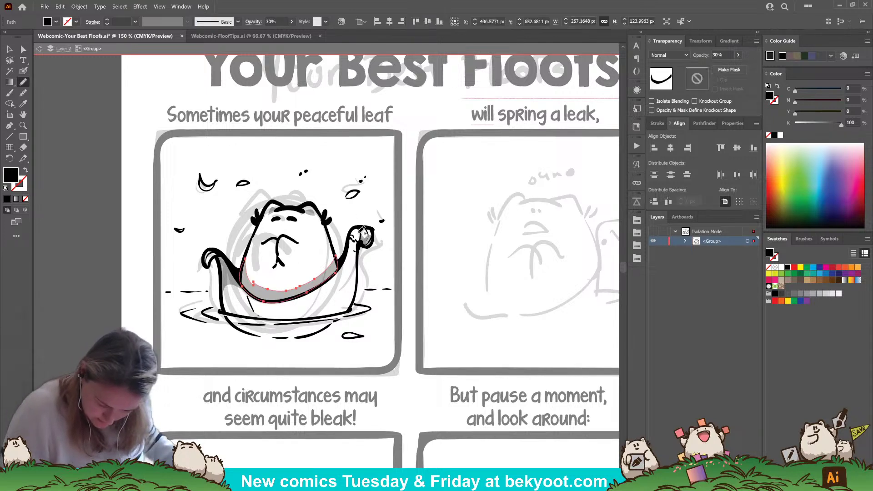
ctrl+click(350, 341)
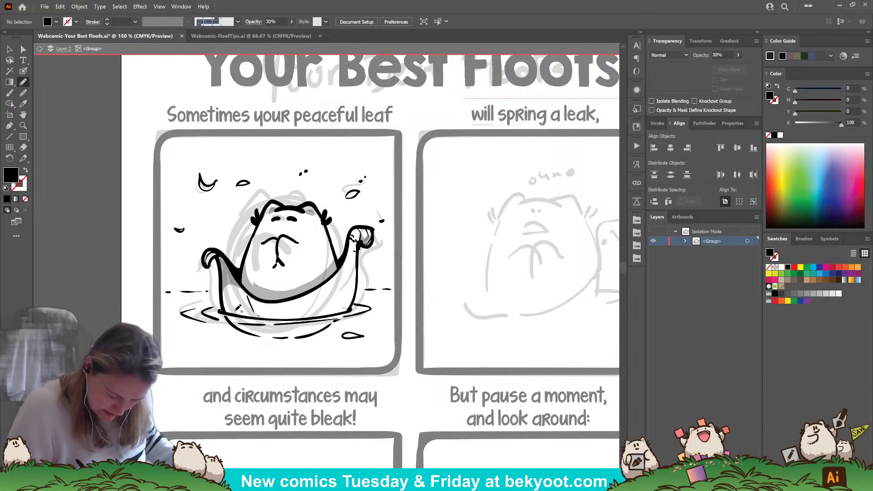
mouse_move(219, 311)
mouse_down()
mouse_move(318, 319)
mouse_move(248, 322)
mouse_move(202, 311)
mouse_up()
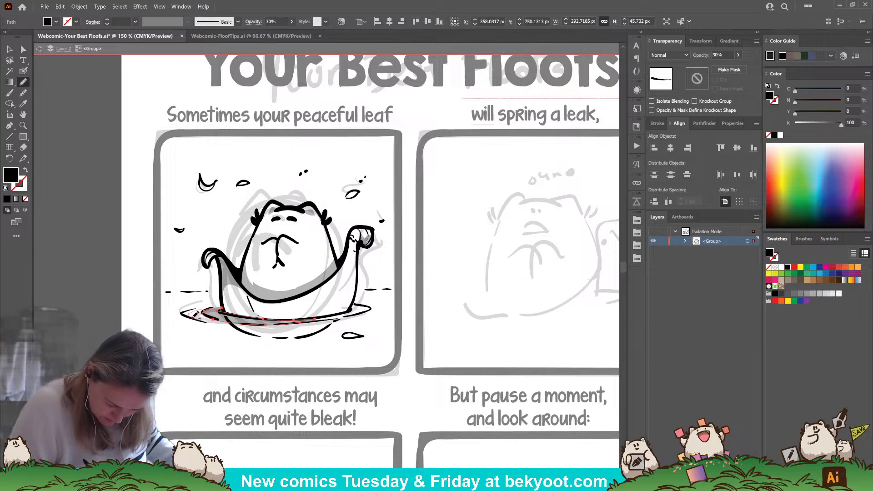
key(ctrl+shift+a)
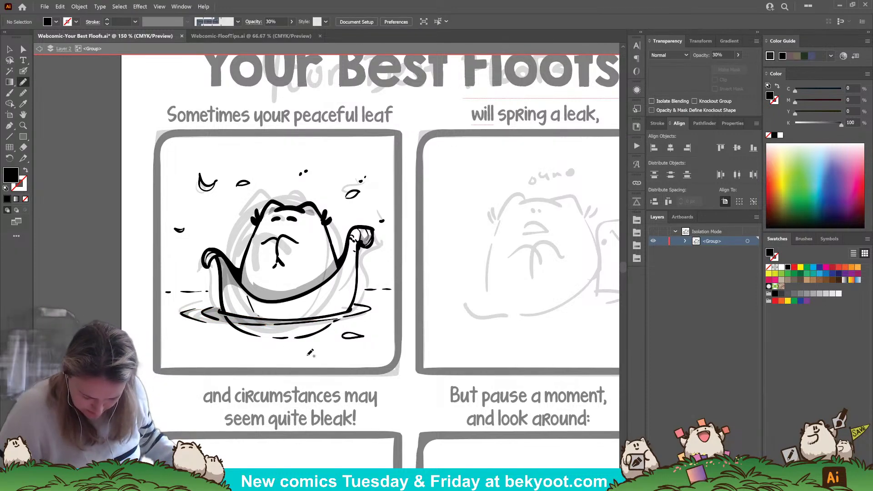
Step: Ink a spiky bush outline on the shore to the right of the leaf boat at 100% opacity
scroll(262, 350, up, 2)
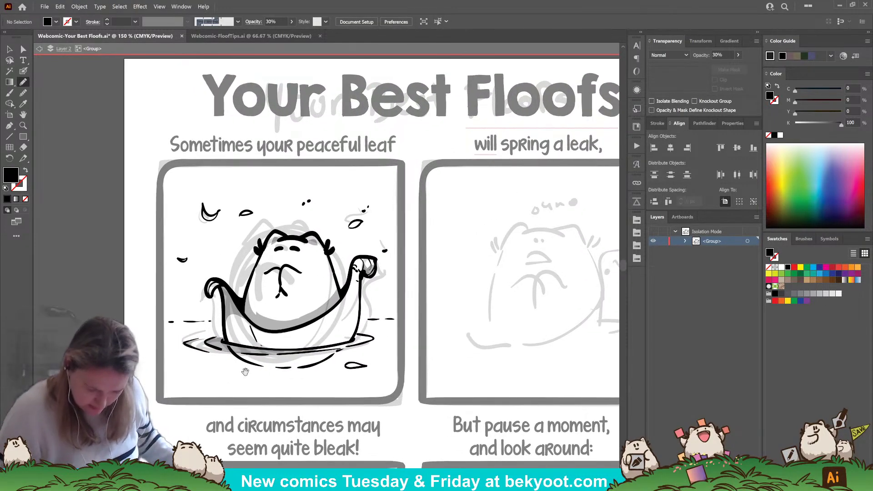
key(shift+b)
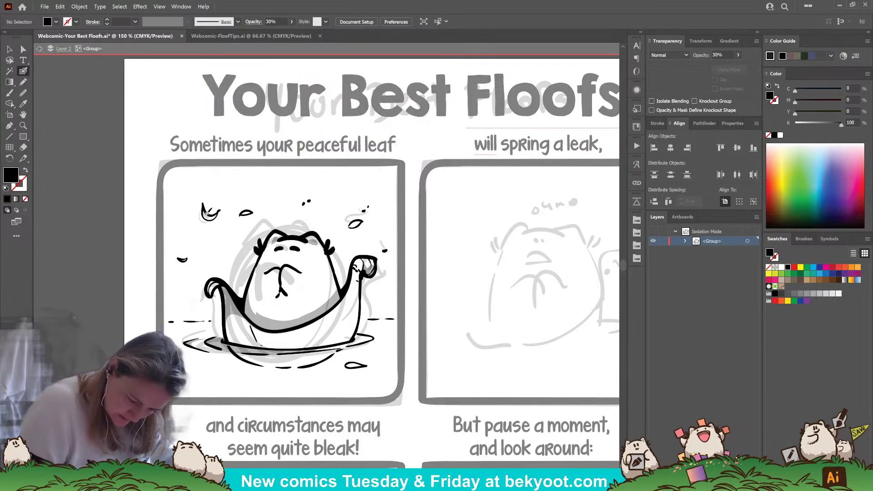
key(shift+x)
key(shift+x)
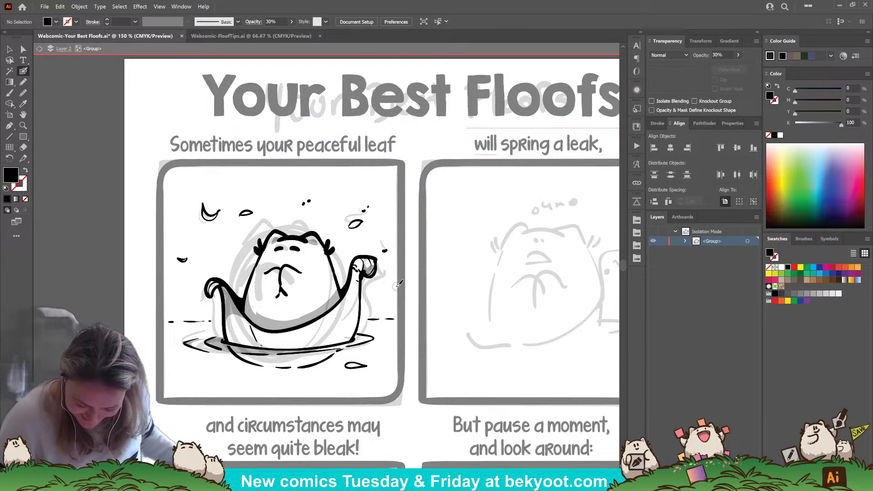
mouse_move(397, 281)
mouse_down()
mouse_move(368, 298)
mouse_move(388, 301)
mouse_move(377, 306)
mouse_move(394, 281)
mouse_up()
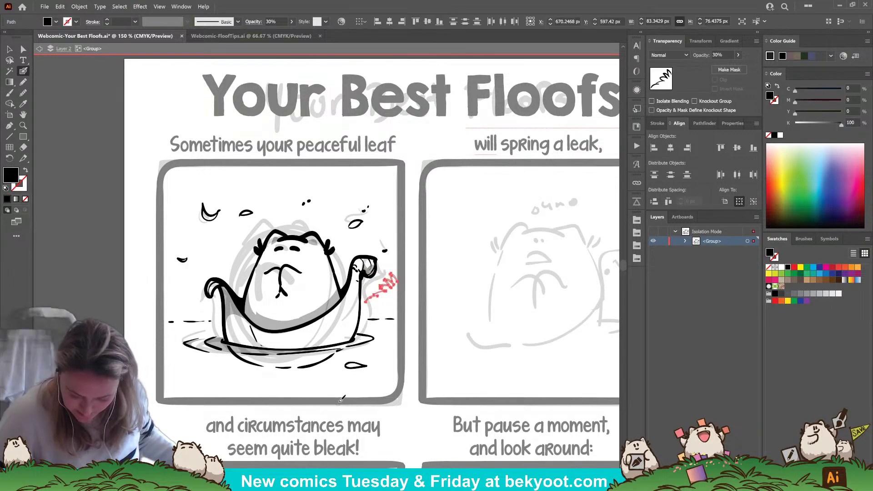
click(738, 55)
drag(711, 66, 776, 71)
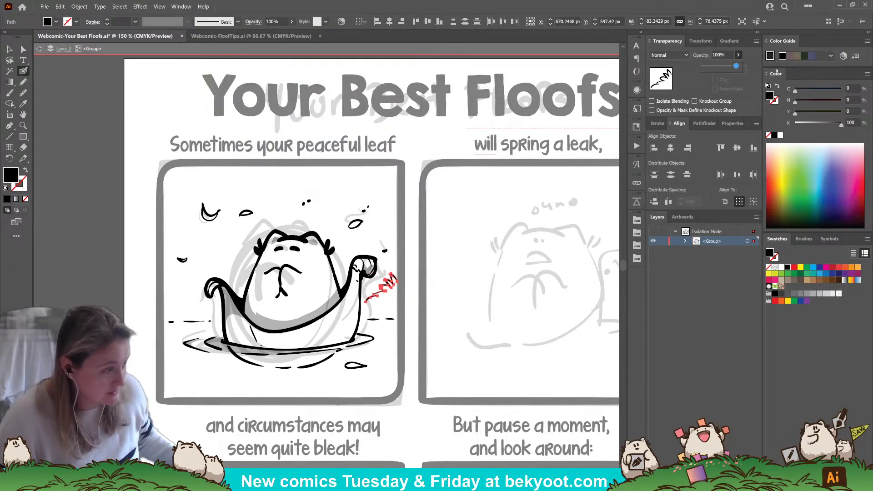
key(ctrl+shift+a)
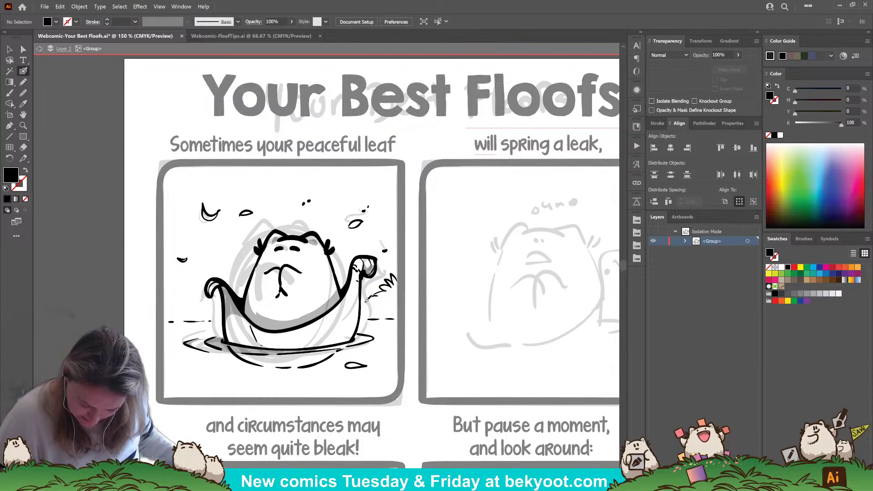
Step: Ink a matching bush outline on the shore left of the leaf boat and group the two bushes
key(shift+x)
drag(296, 343, 339, 345)
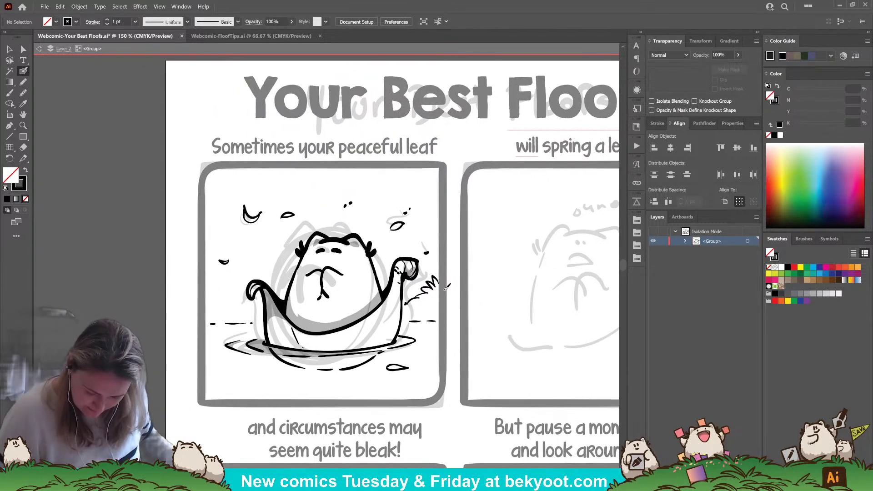
mouse_move(206, 282)
mouse_down()
mouse_move(216, 278)
mouse_move(262, 314)
mouse_move(250, 313)
mouse_up()
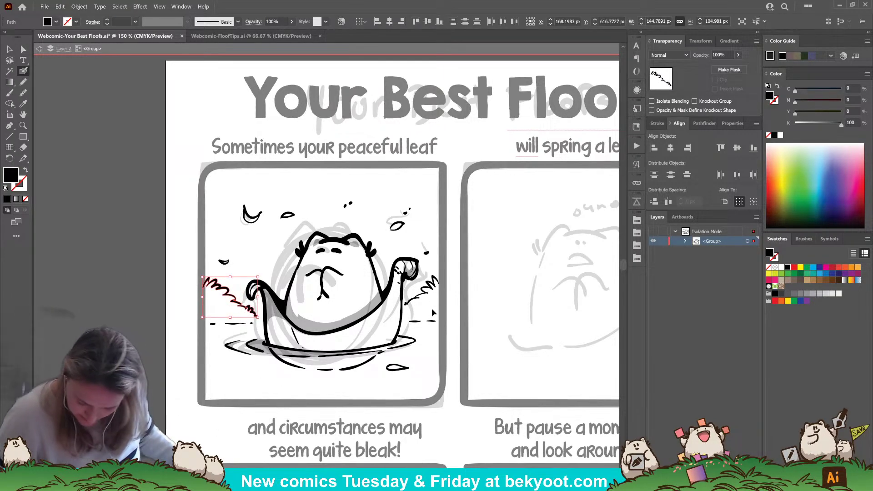
ctrl+shift+click(423, 288)
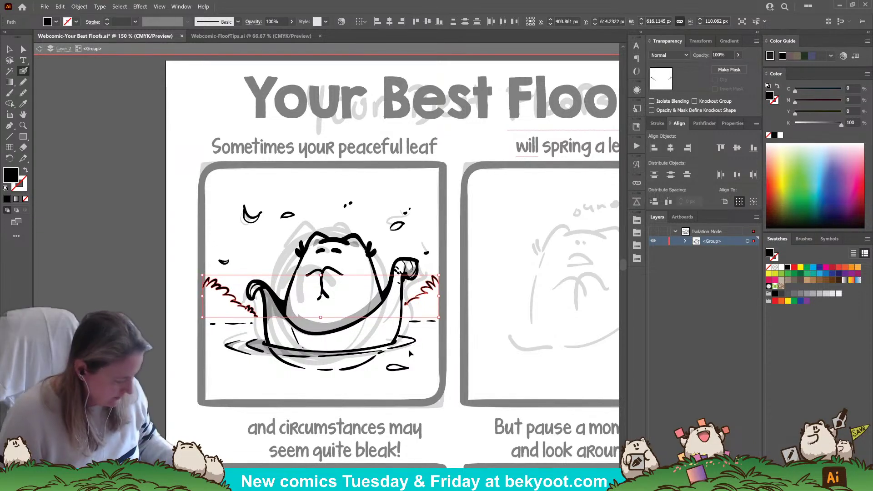
key(ctrl+g)
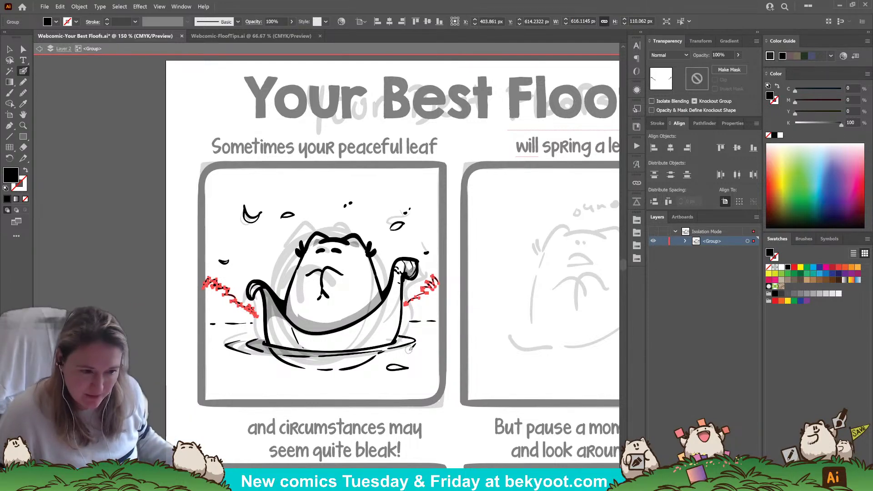
ctrl+click(451, 186)
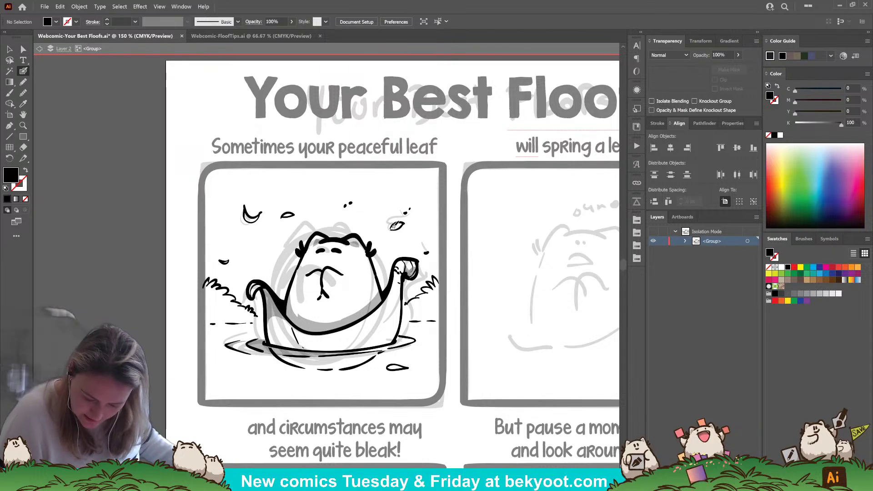
Step: Ink jagged overhanging foliage along the top edge of the first panel, near its upper right corner
key(shift+x)
scroll(422, 204, down, 1)
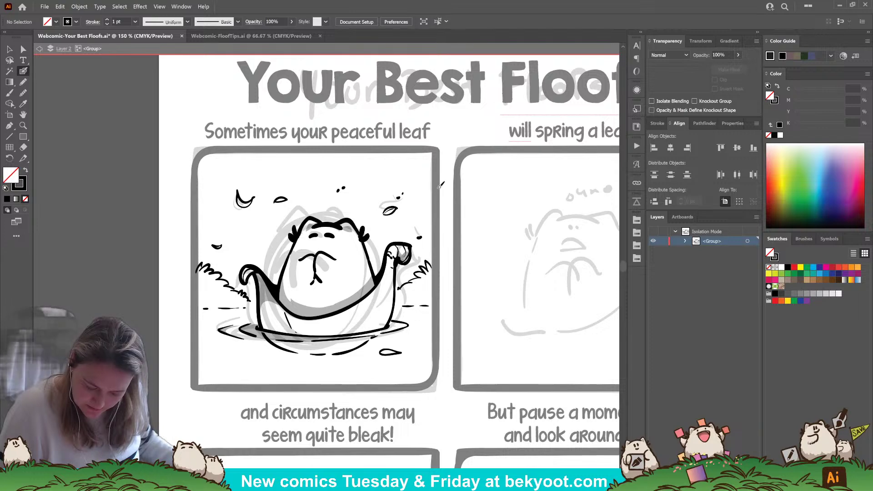
scroll(409, 191, down, 3)
scroll(409, 191, right, 1)
scroll(372, 177, up, 3)
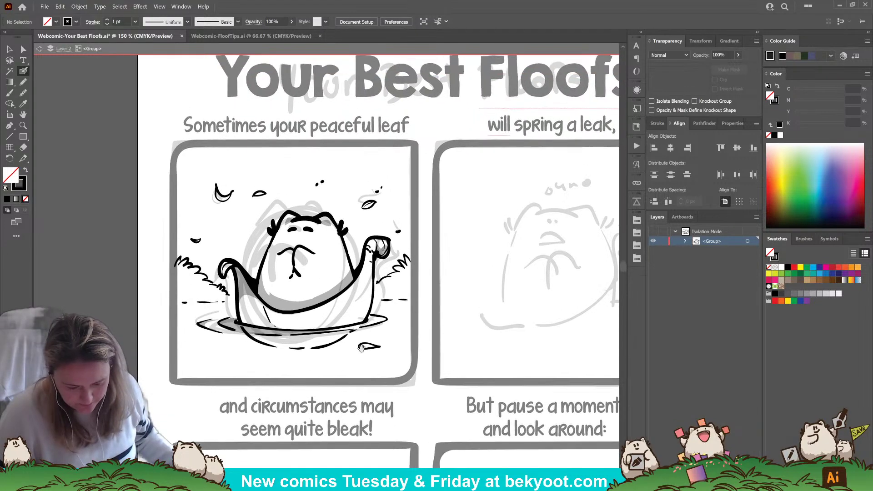
mouse_move(350, 146)
mouse_down()
mouse_move(371, 163)
mouse_move(390, 149)
mouse_move(378, 163)
mouse_move(401, 152)
mouse_up()
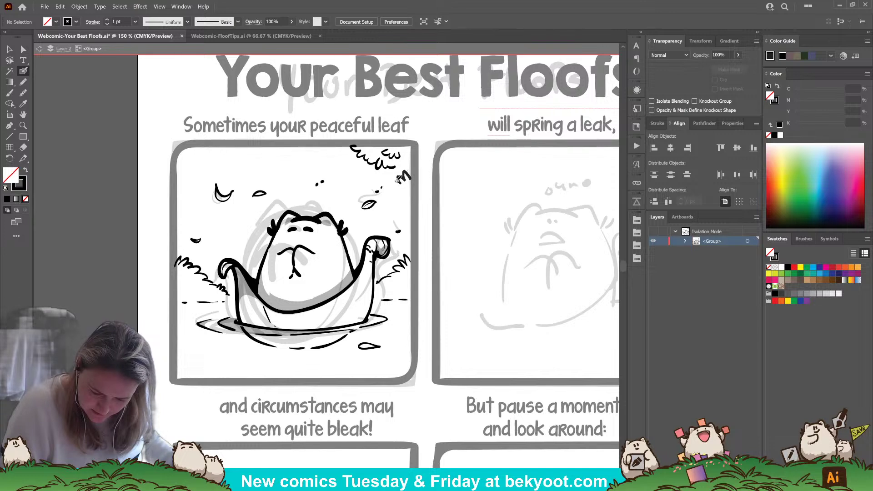
Step: Ink a second leafy clump against the first panel's right edge, below the overhanging foliage, with small leaf marks inside it
mouse_move(397, 180)
mouse_down()
mouse_move(403, 206)
mouse_move(399, 164)
mouse_move(393, 206)
mouse_move(405, 210)
mouse_move(416, 185)
mouse_move(415, 209)
mouse_up()
key(ctrl+z)
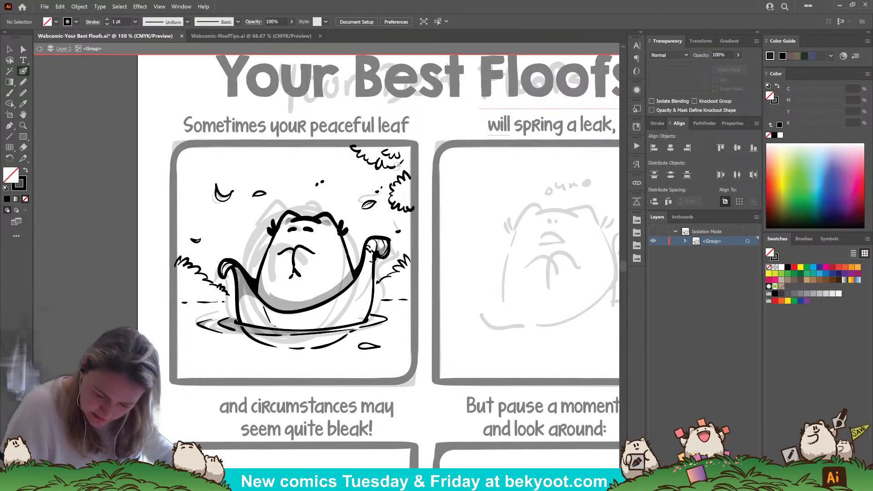
mouse_move(410, 156)
mouse_down()
mouse_move(395, 171)
mouse_move(409, 166)
mouse_move(410, 198)
mouse_move(399, 189)
mouse_move(415, 179)
mouse_up()
key(ctrl+z)
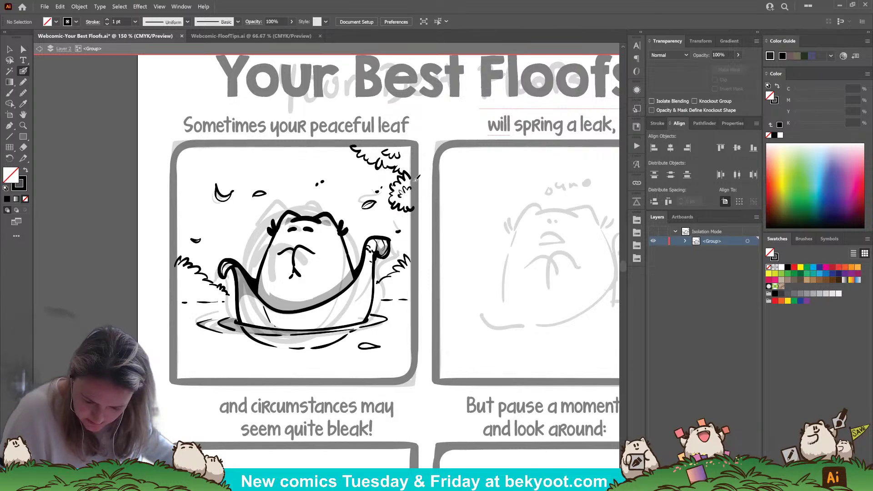
mouse_move(422, 300)
mouse_down()
mouse_move(418, 287)
mouse_move(422, 303)
mouse_up()
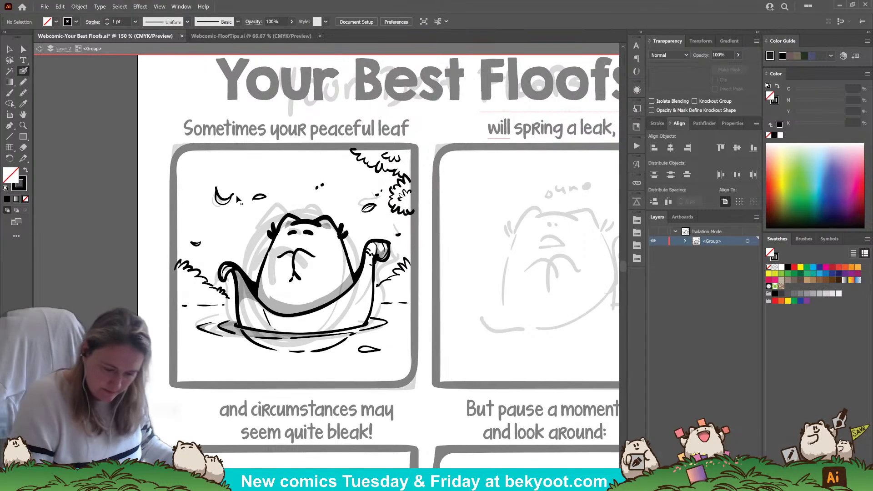
Step: Move the small curved falling leaf in the first panel slightly down and to the right
ctrl+click(217, 192)
drag(239, 205, 248, 214)
click(350, 140)
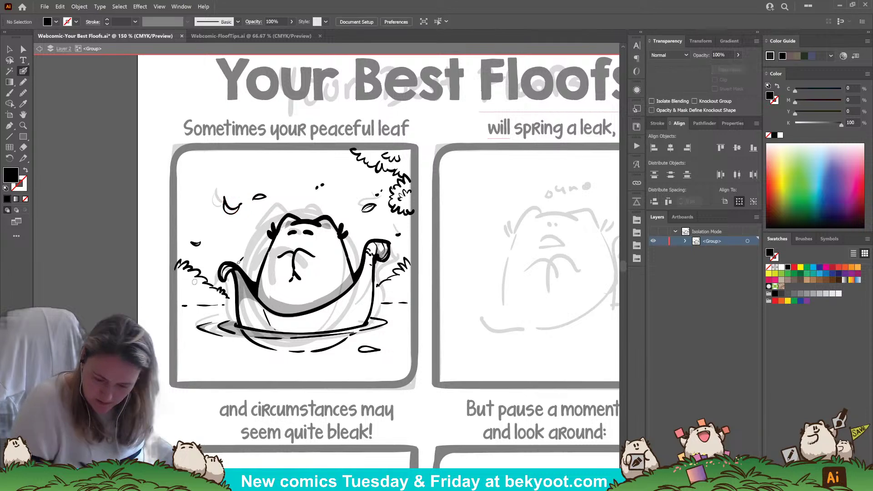
Step: Group the first panel's waterline, shore bushes and overhanging foliage as one background object
ctrl+click(417, 179)
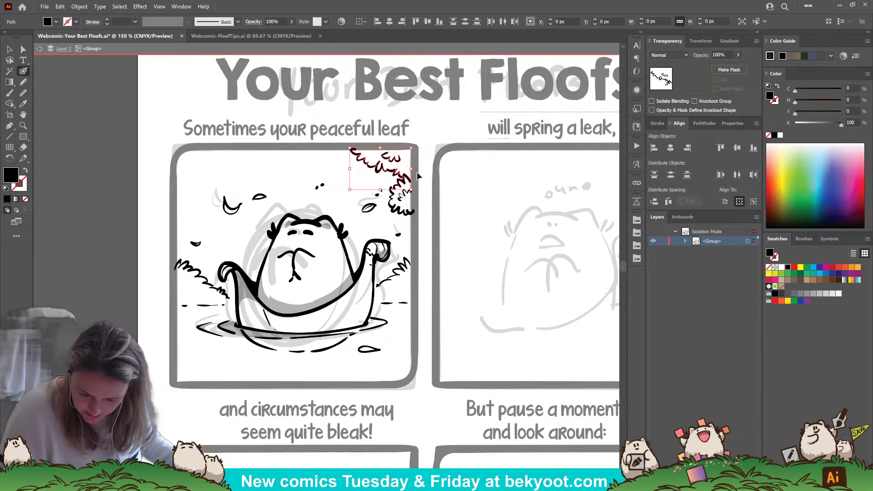
ctrl+shift+click(391, 196)
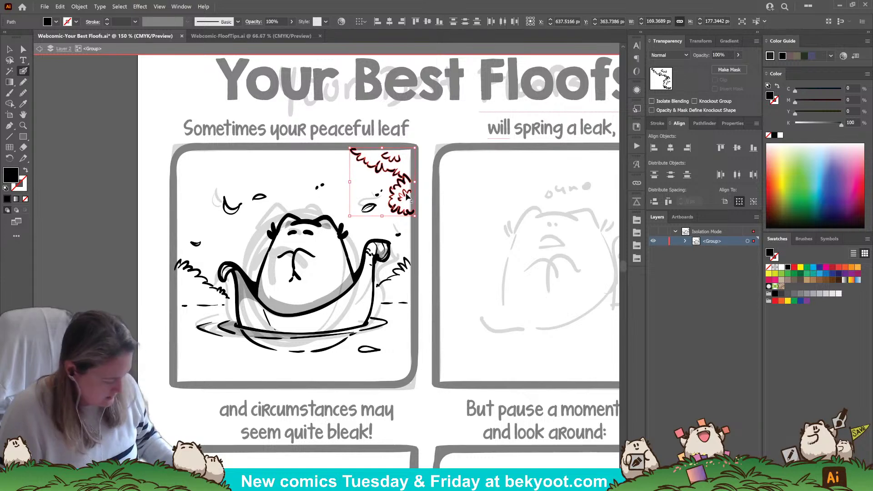
key(ctrl+shift+a)
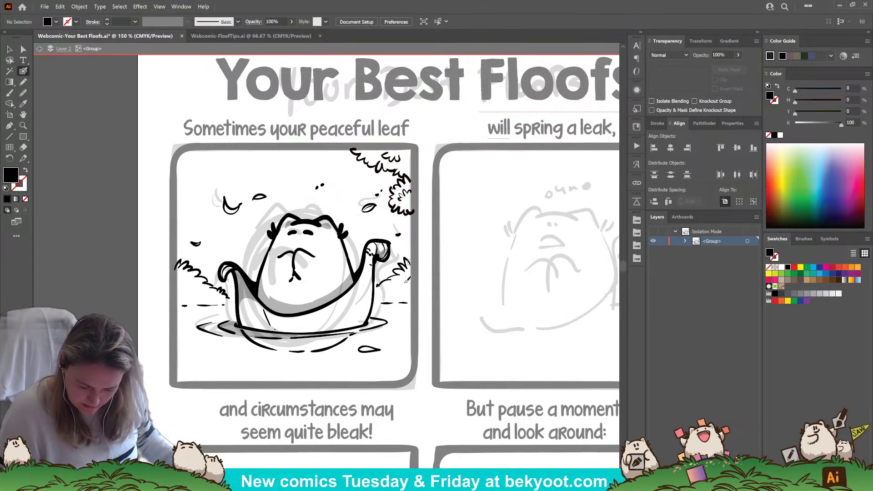
scroll(400, 300, down, 1)
drag(398, 295, 407, 295)
key(ctrl+shift+a)
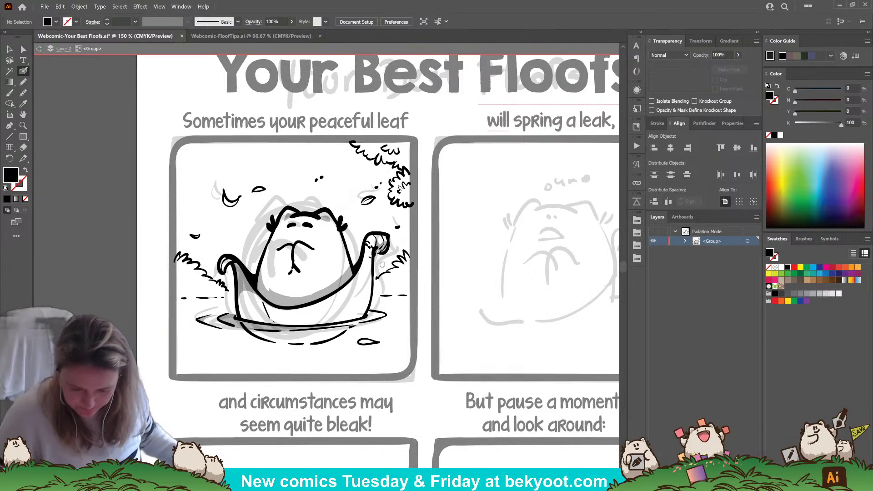
click(13, 52)
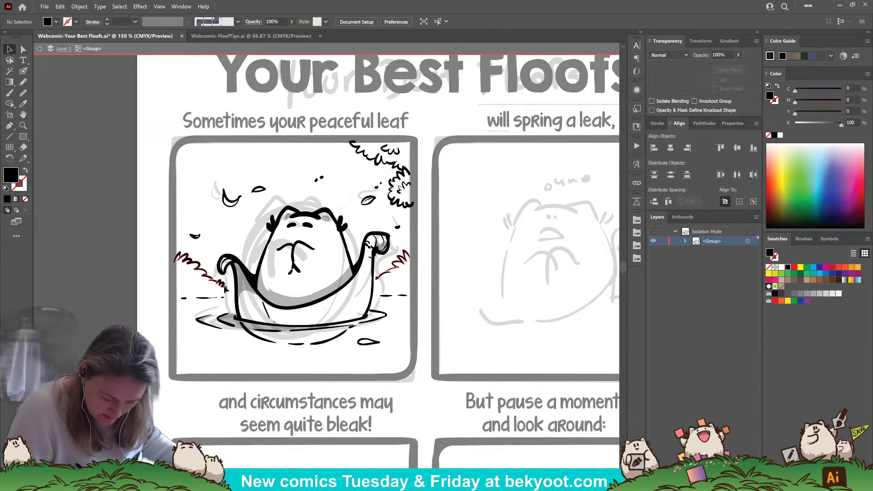
click(406, 298)
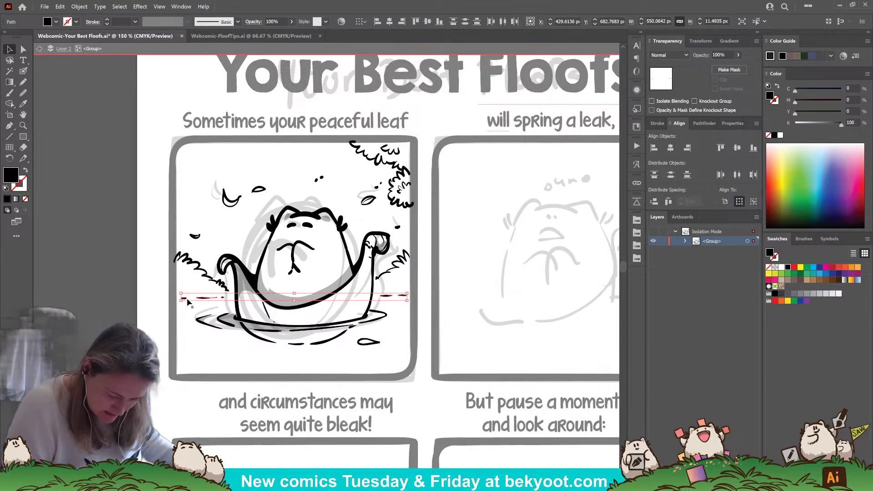
shift+click(224, 287)
shift+click(407, 205)
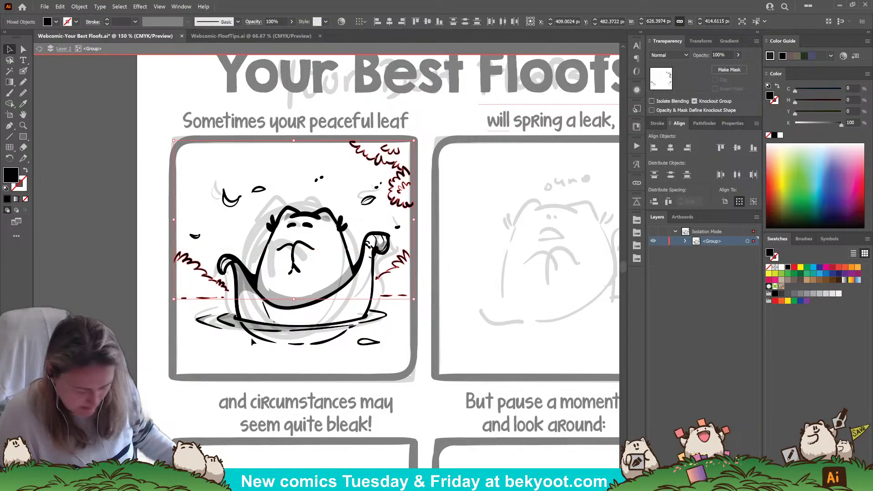
key(ctrl+g)
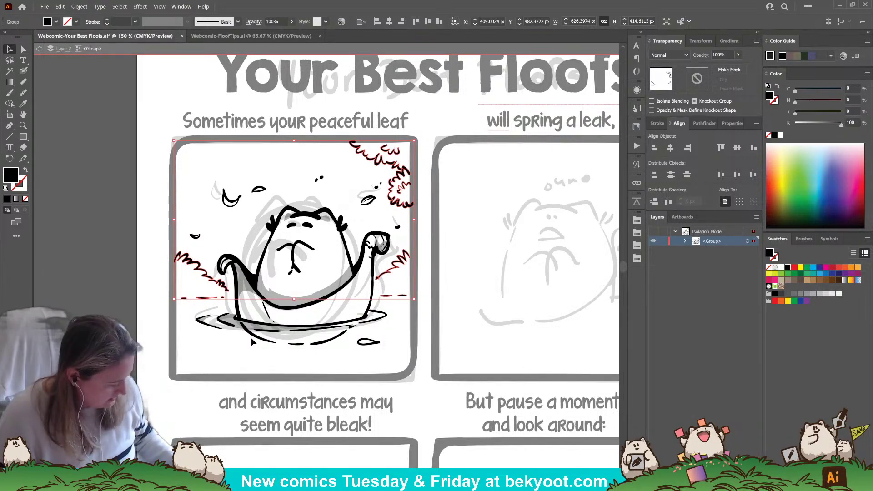
Step: Leave the isolated group and place a copy of the background scenery at the same position in the second panel
double_click(422, 340)
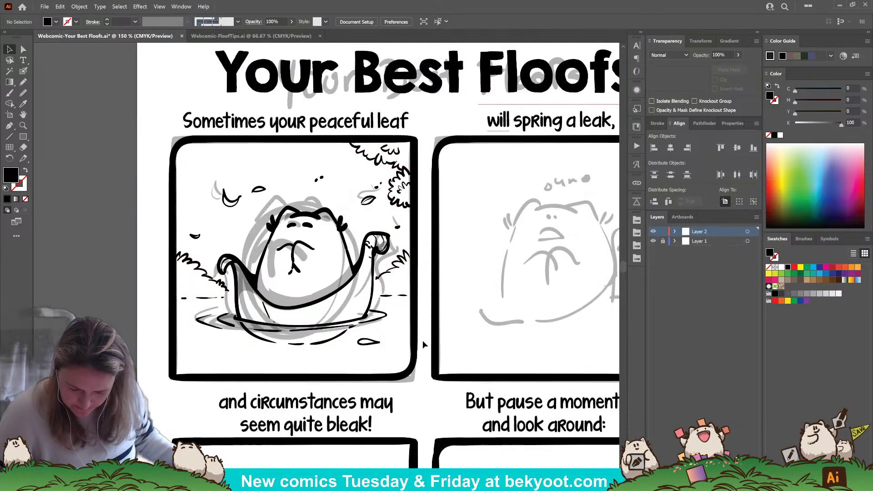
scroll(421, 340, right, 5)
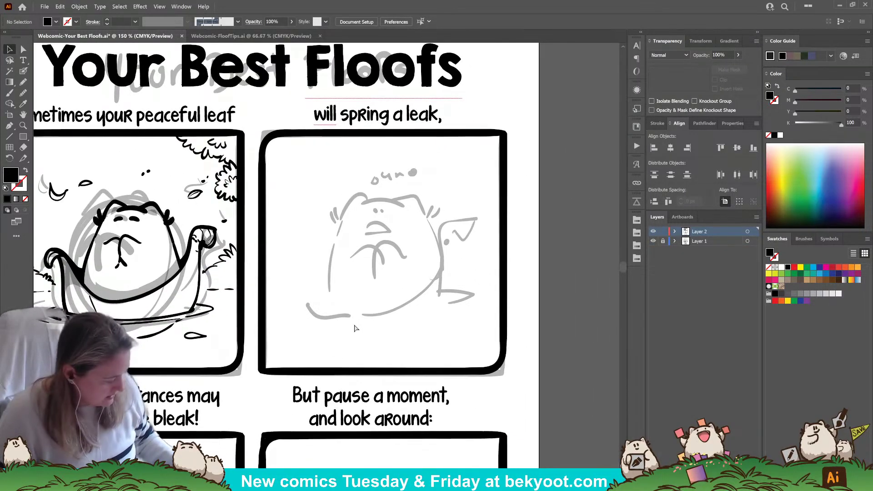
key(ctrl+alt+bracketright)
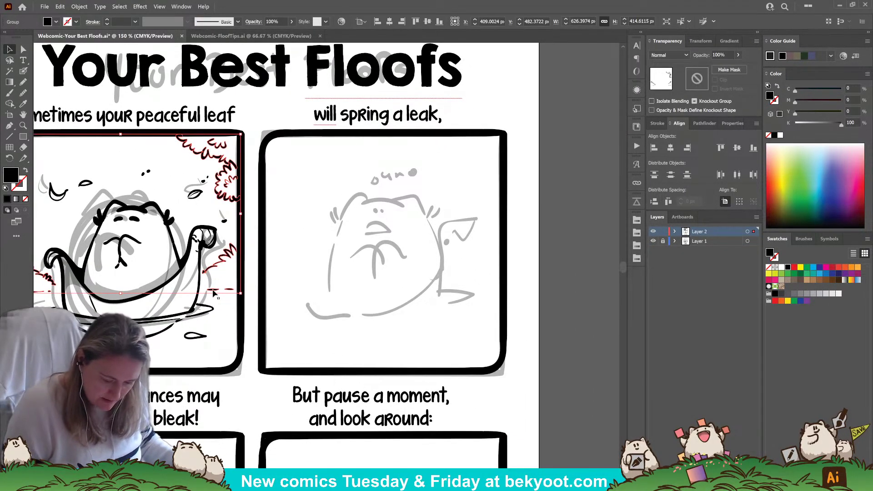
drag(214, 293, 475, 295)
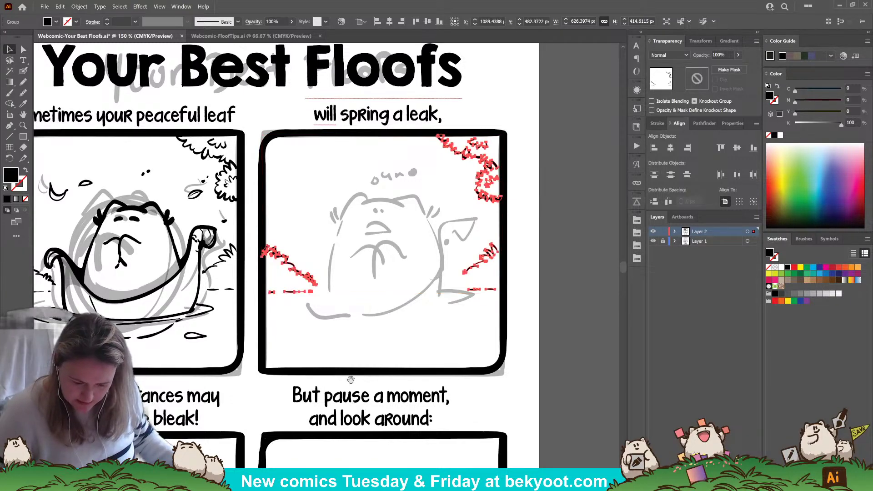
Step: Look over the sketches in the remaining panels and compare them with the second panel's copied background
scroll(537, 370, down, 1)
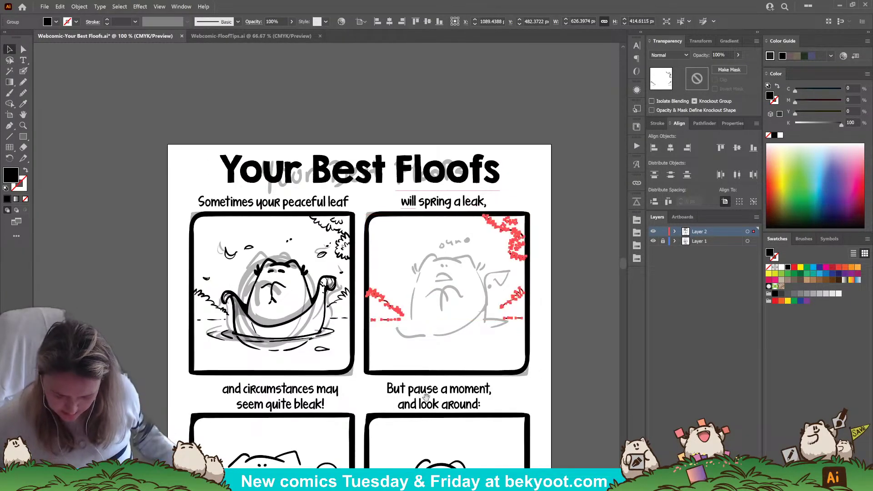
scroll(409, 319, down, 5)
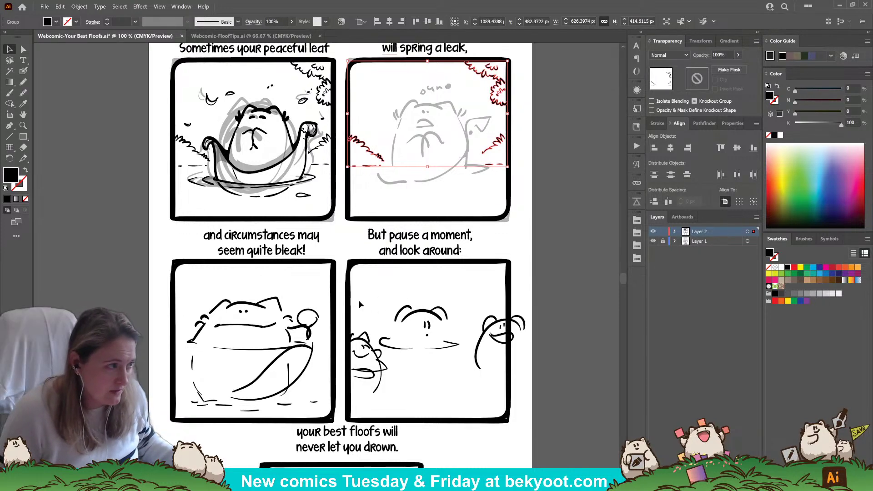
drag(375, 412, 349, 341)
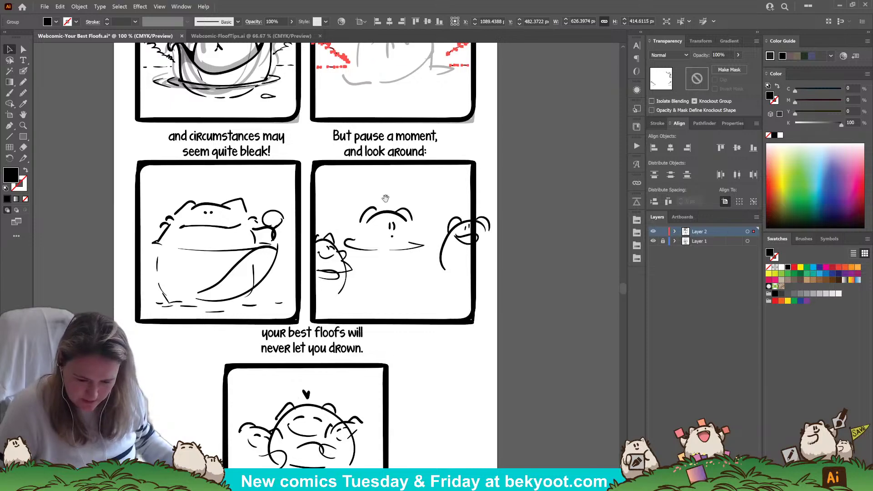
drag(386, 178, 393, 315)
click(421, 212)
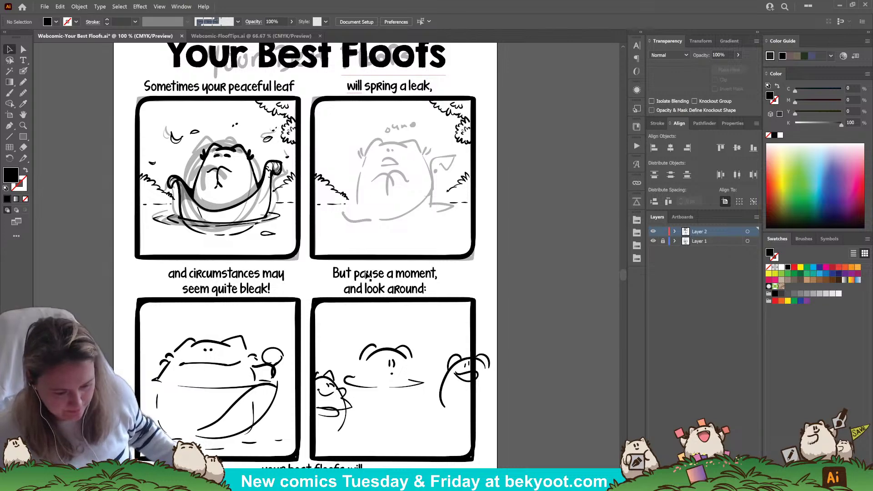
scroll(408, 217, up, 1)
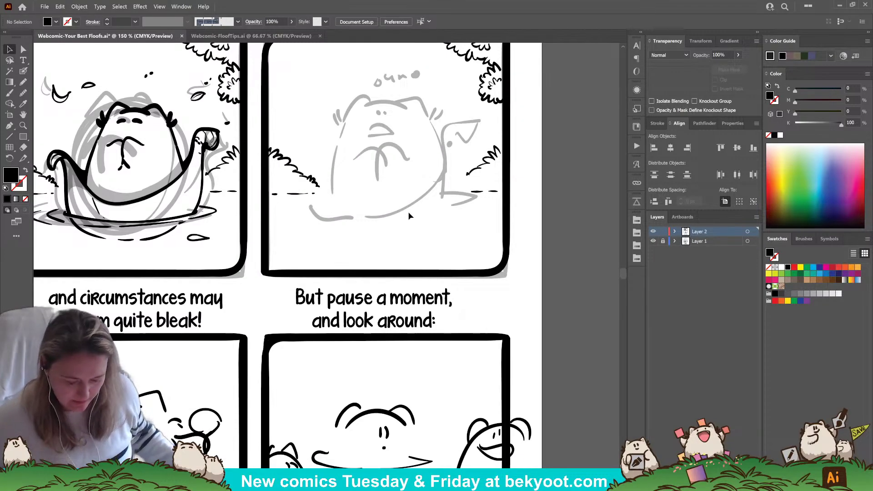
drag(374, 289, 364, 346)
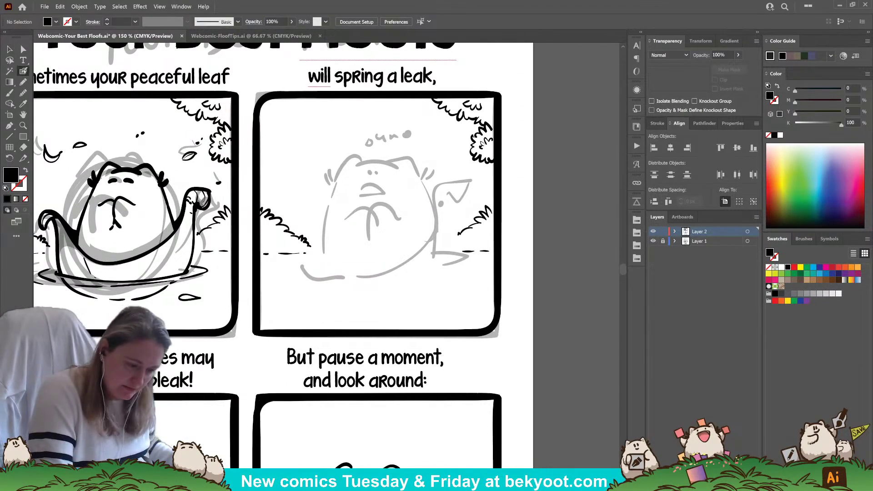
Step: Isolate the first panel's artwork and select the floof, the leaf boat and its ripples, without the background scenery
click(23, 72)
key(v)
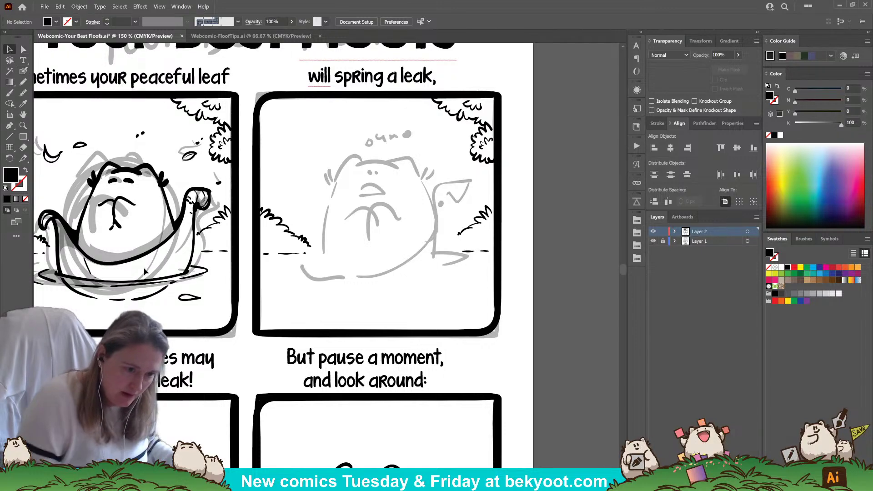
click(221, 255)
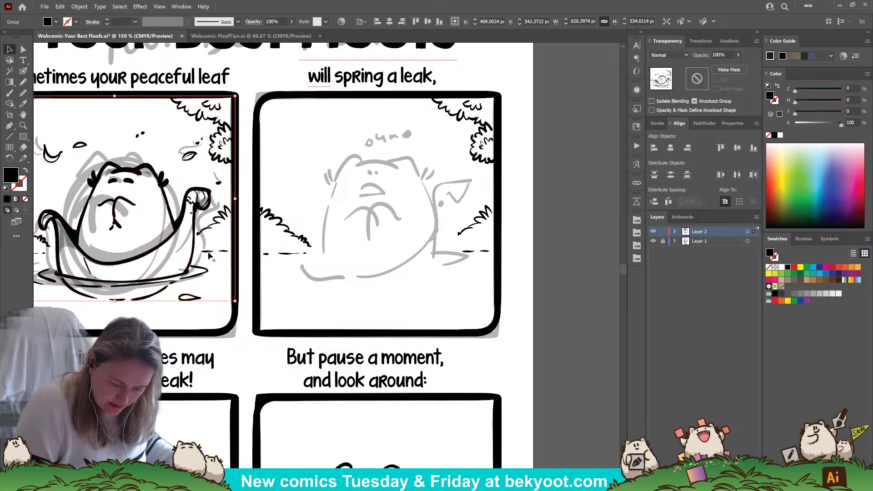
double_click(221, 254)
drag(193, 309, 300, 318)
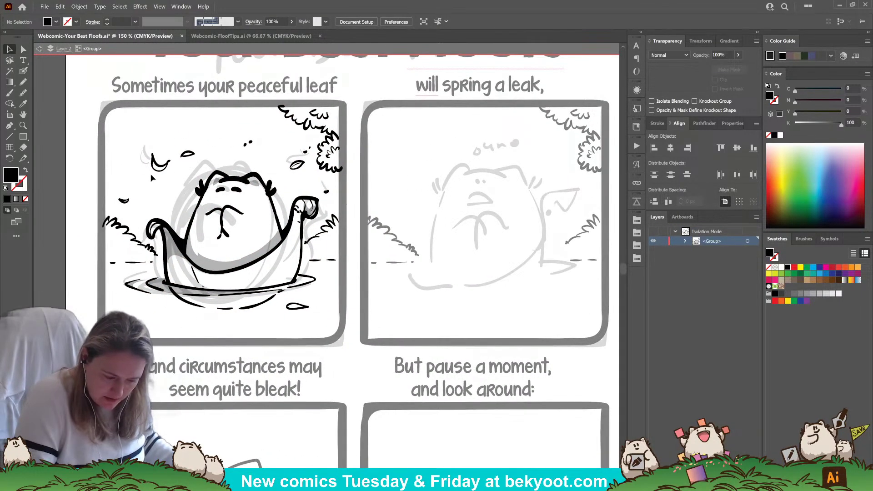
click(276, 247)
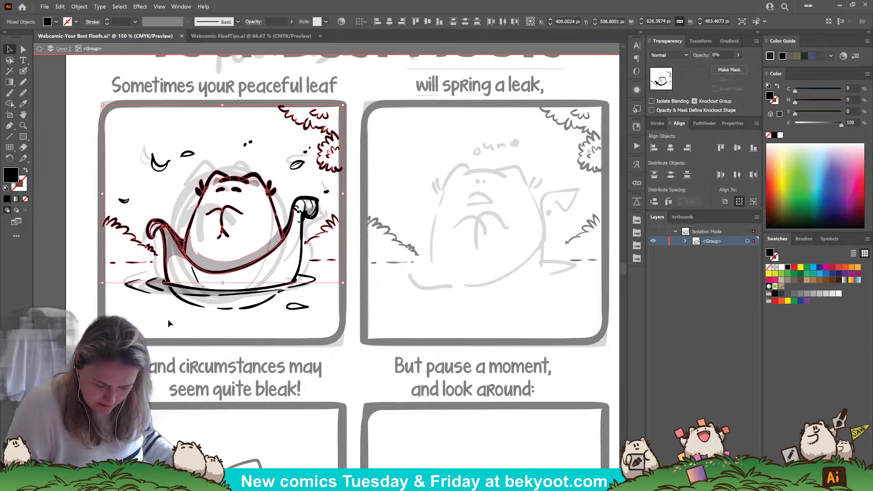
click(168, 319)
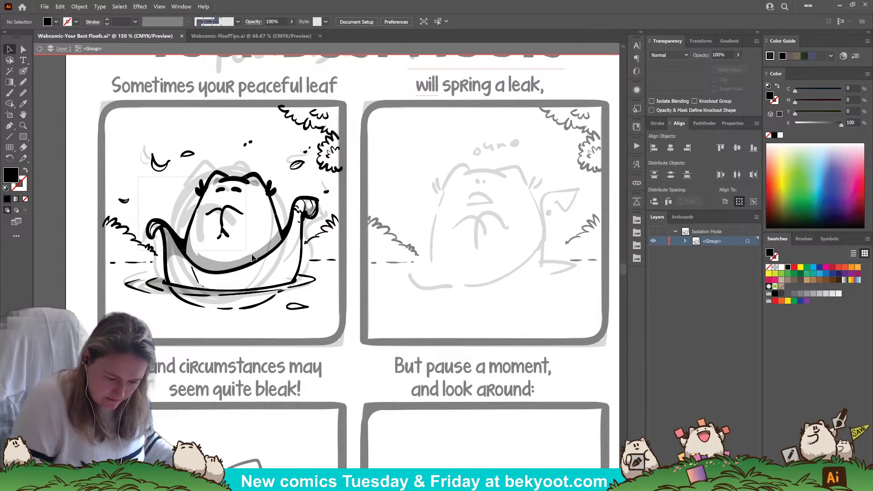
drag(138, 176, 280, 308)
shift+click(299, 271)
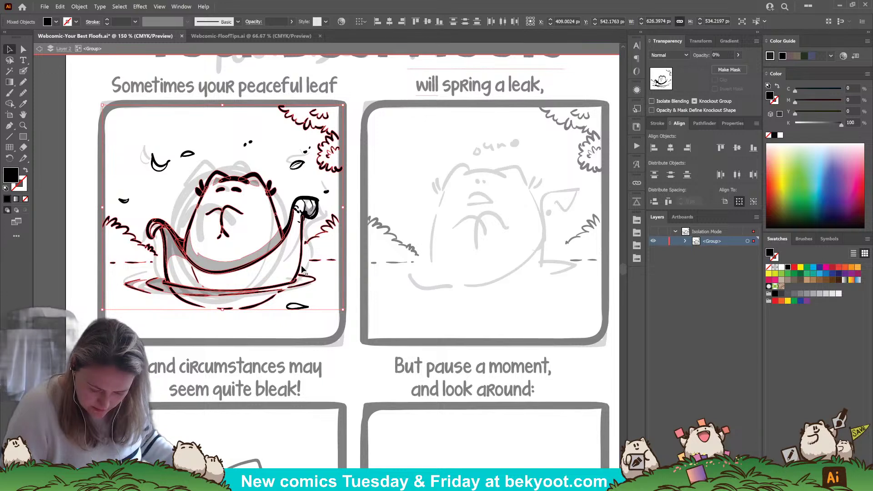
shift+click(311, 236)
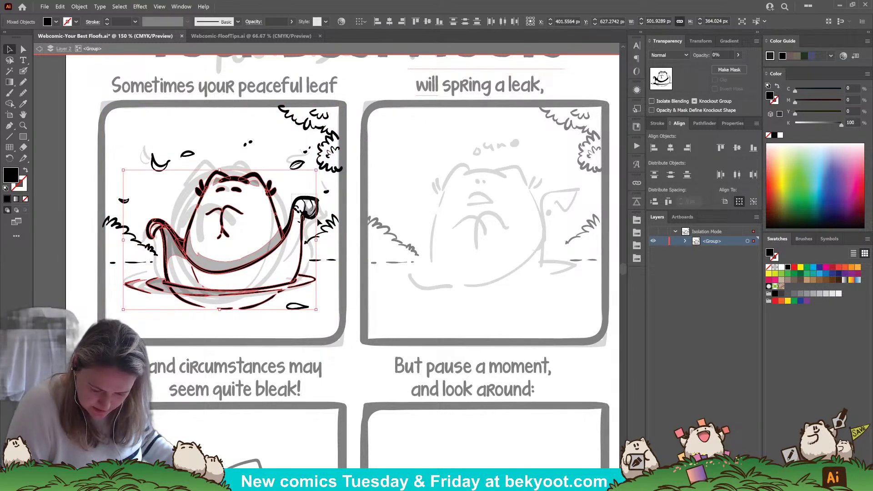
shift+click(318, 212)
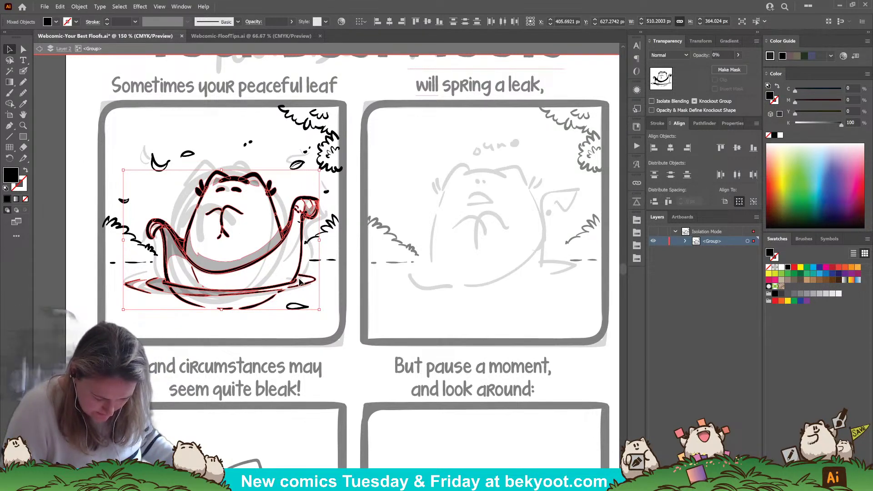
key(a)
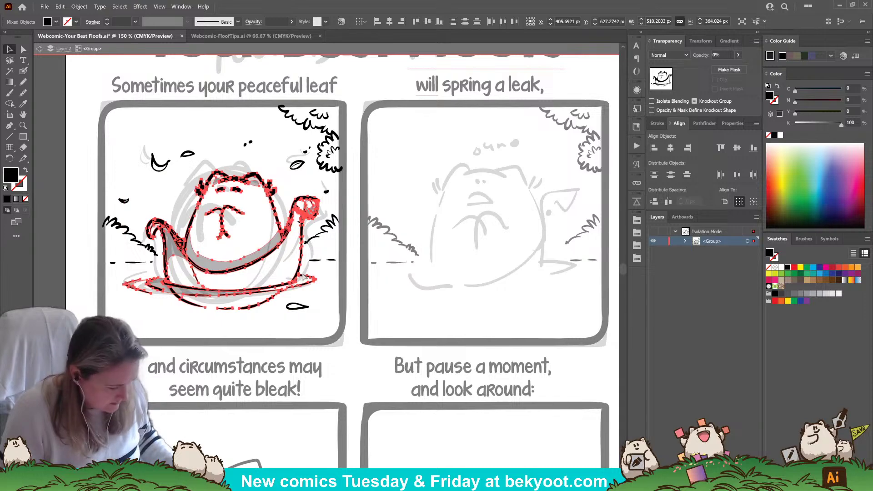
key(v)
Step: Leave isolation and paste a copy of the floof, leaf boat and ripples over the second panel's sketch
double_click(359, 285)
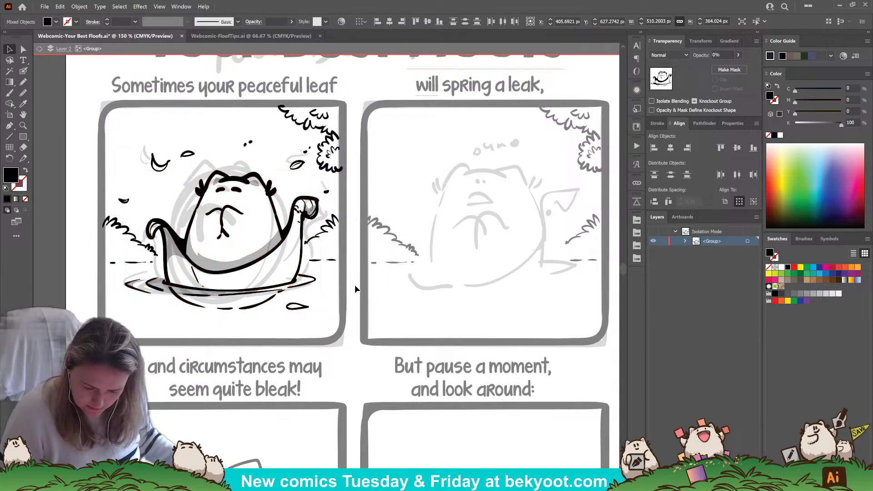
drag(431, 295, 396, 292)
scroll(325, 285, right, 1)
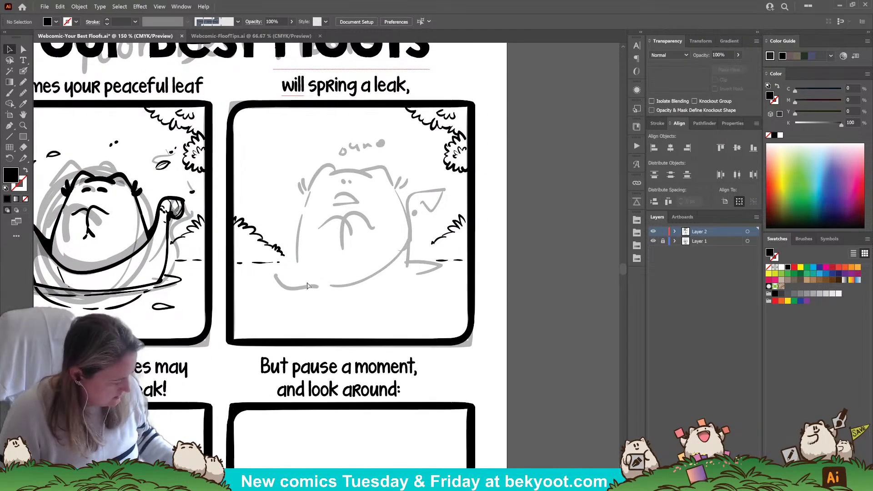
key(ctrl+v)
drag(373, 310, 392, 282)
key(ctrl+shift+a)
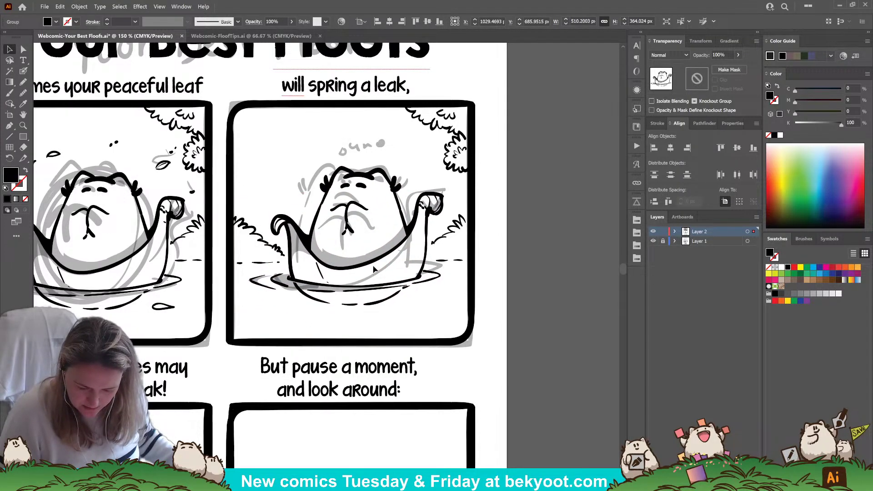
Step: Set the opacity of the copied floof and leaf boat in the second panel to 30%
click(372, 267)
drag(371, 319, 336, 331)
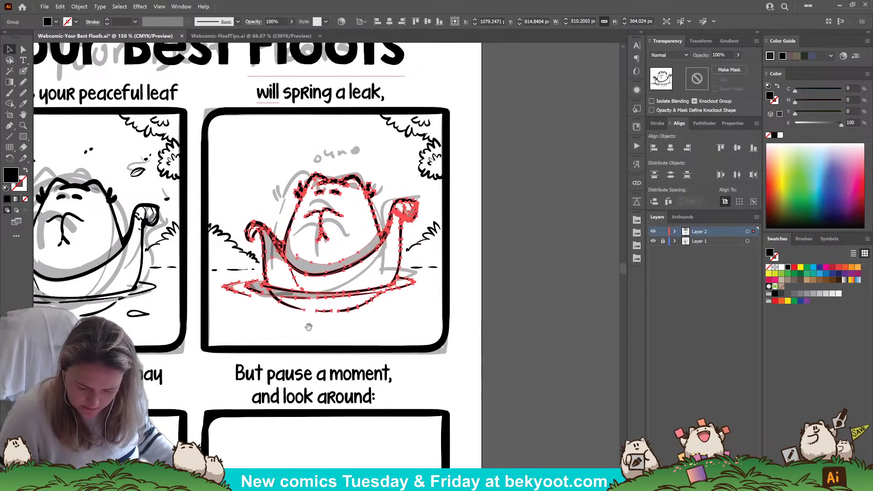
click(728, 54)
text(3)
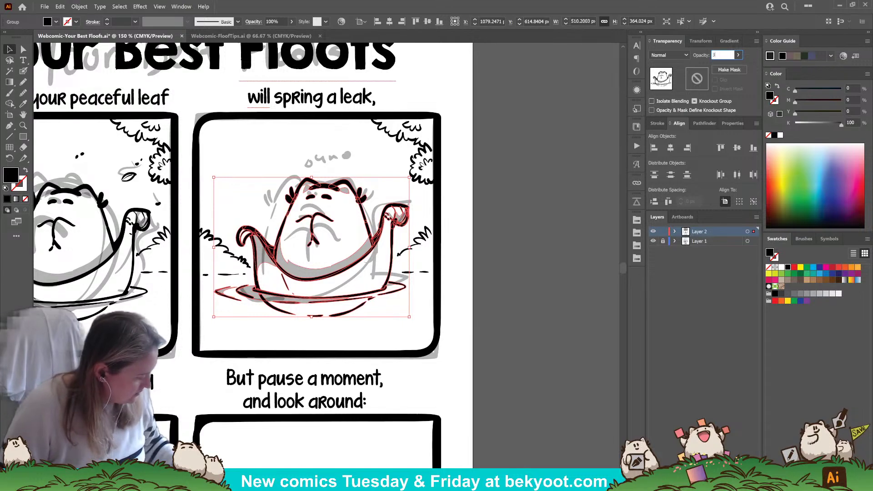
text(0)
key(Return)
click(480, 235)
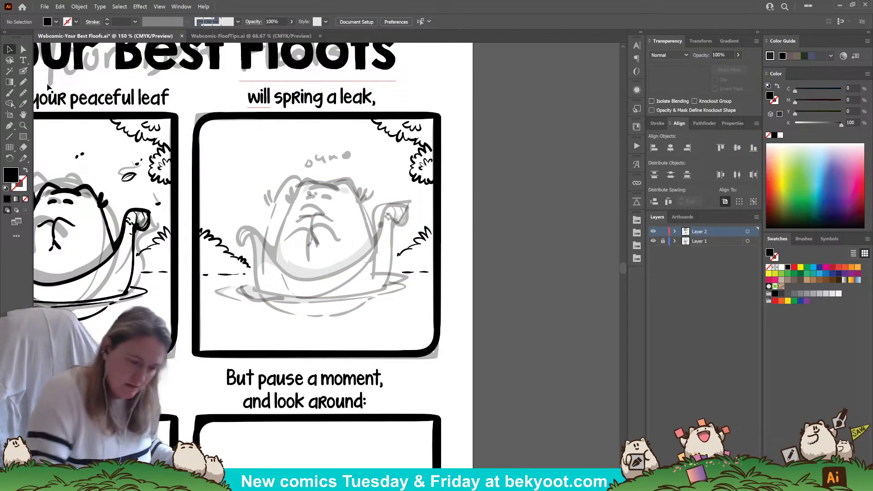
Step: Ink the top of the second panel's floof head with both ears using the Blob Brush, and group the strokes
key(shift+b)
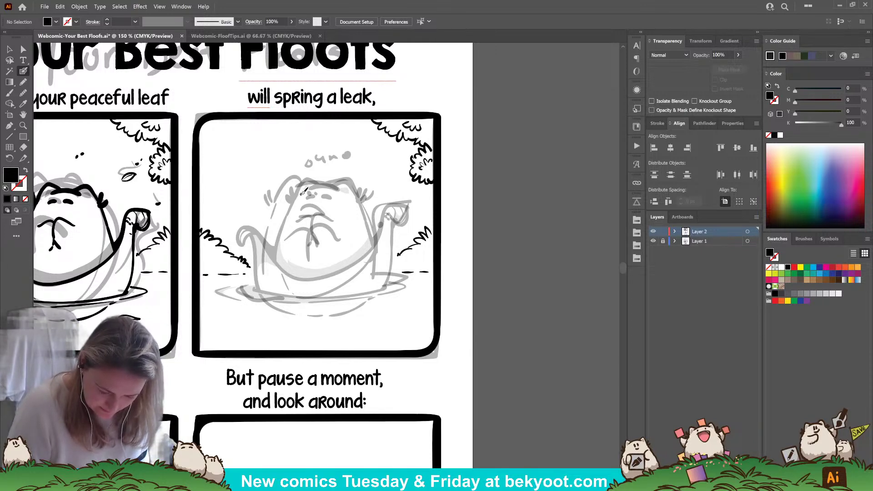
key(shift+x)
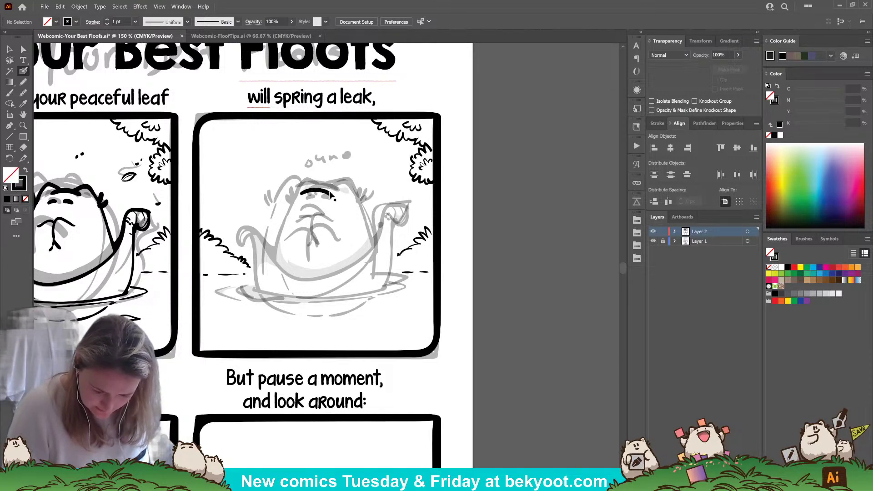
mouse_move(324, 184)
mouse_down()
mouse_move(341, 185)
mouse_move(347, 199)
mouse_up()
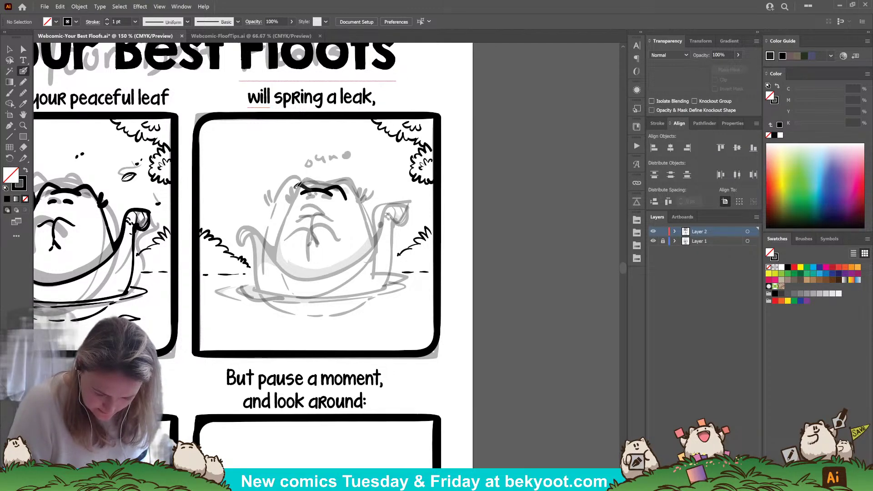
mouse_move(298, 185)
mouse_down()
mouse_move(289, 203)
mouse_move(323, 199)
mouse_move(303, 197)
mouse_up()
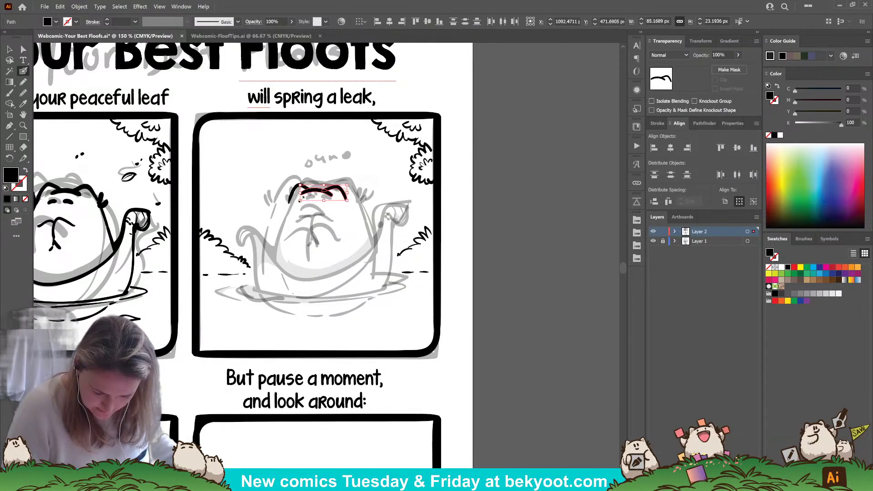
key(ctrl+a)
key(ctrl+g)
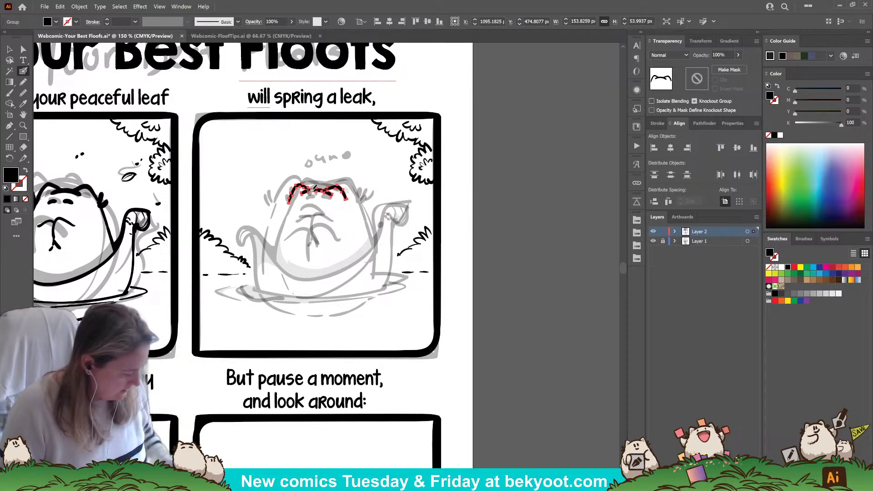
key(Return)
key(Escape)
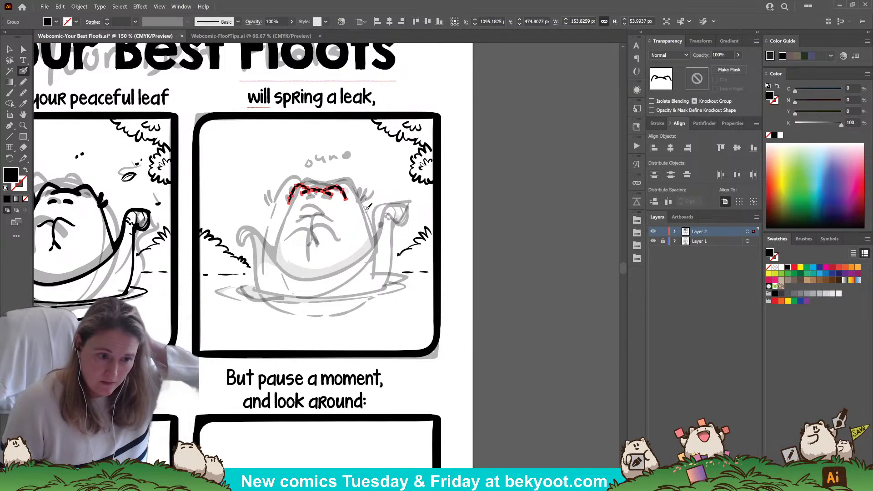
Step: Isolate the head outline's group in the "will spring a leak" panel and ink two small facial dots and a wide mouth
ctrl+click(324, 196)
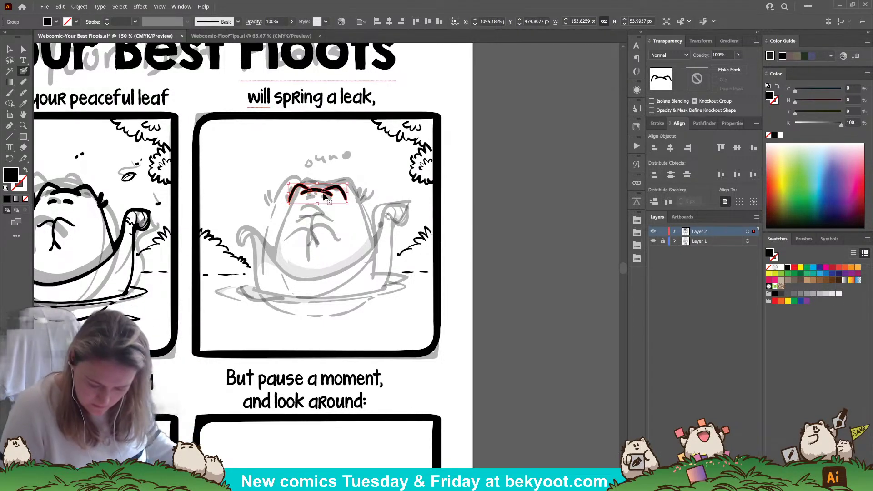
double_click(321, 194)
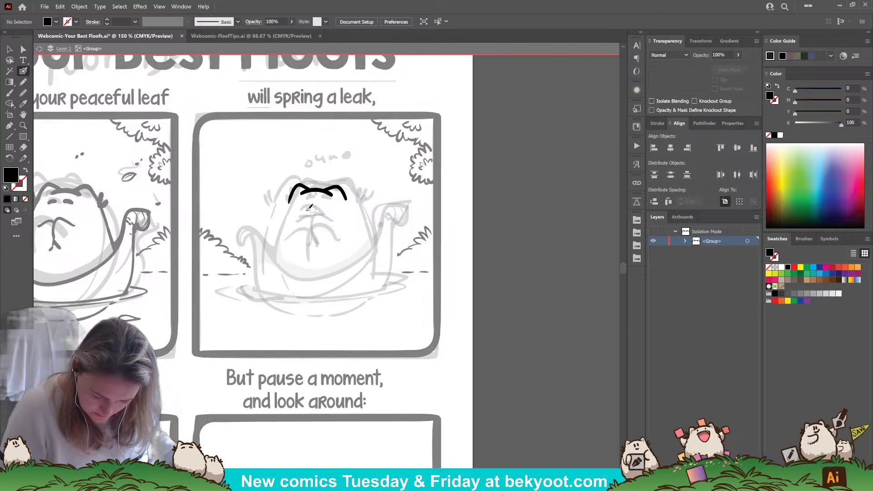
click(311, 200)
click(315, 200)
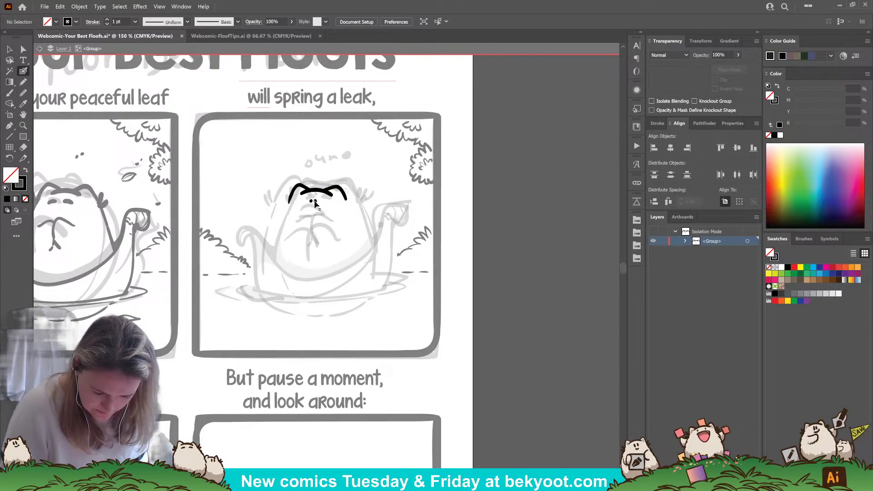
click(314, 198)
click(318, 198)
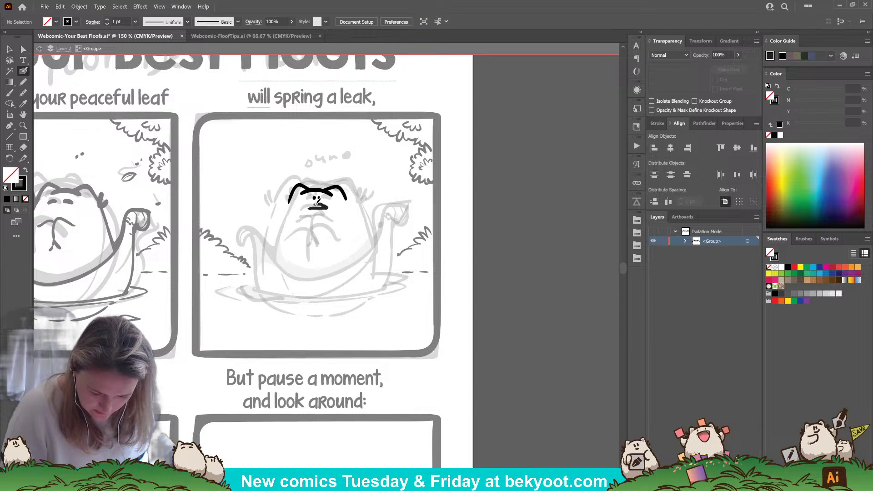
key(ctrl+z)
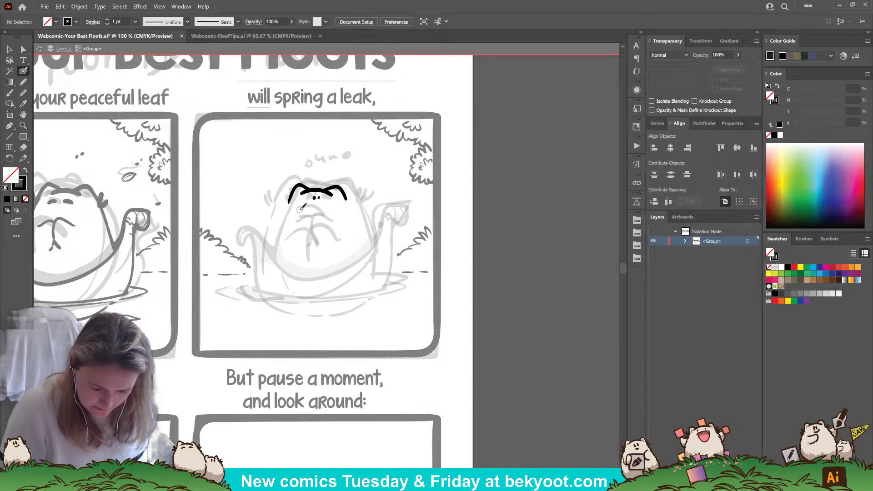
drag(295, 212, 337, 212)
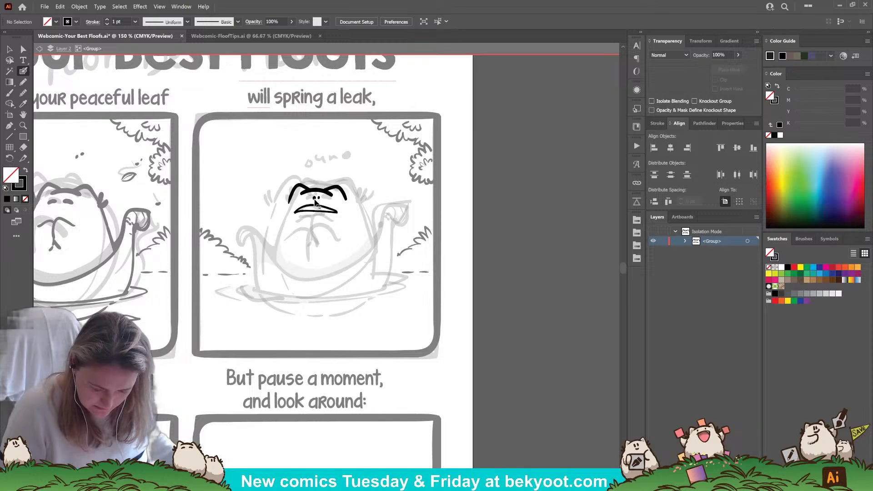
Step: Select both small dots above the mouth and shift them slightly left to center them on the face
ctrl+click(317, 198)
ctrl+click(324, 200)
ctrl+click(323, 199)
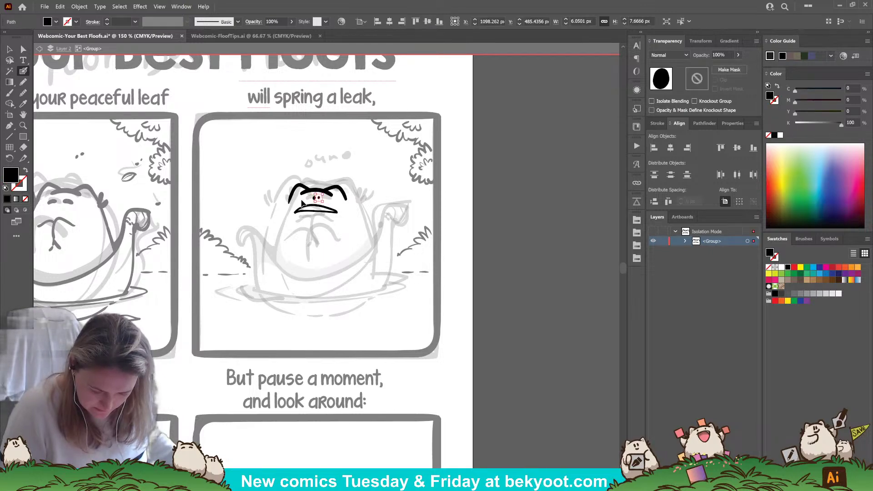
ctrl+click(325, 200)
ctrl+shift+click(316, 201)
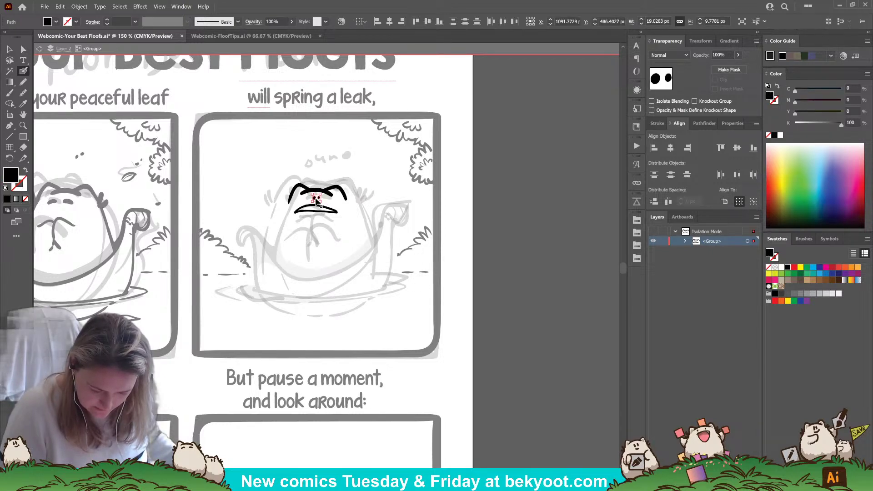
key(ctrl+h)
ctrl+click(320, 172)
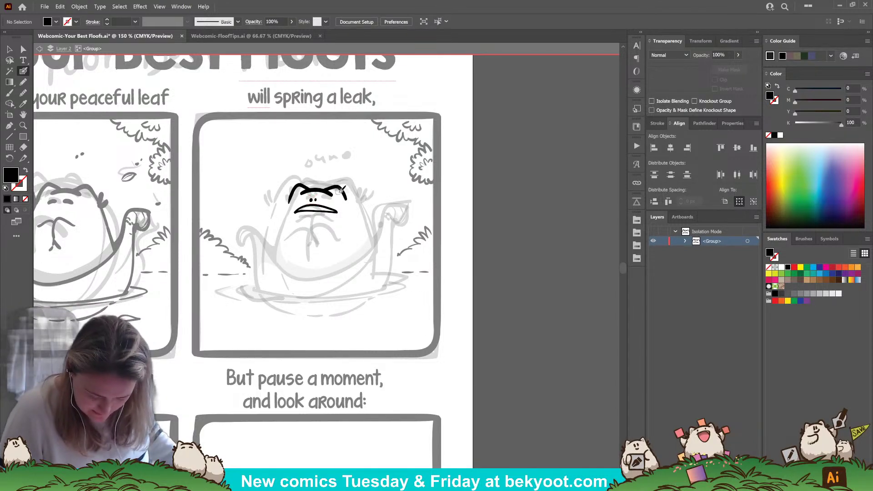
Step: Ink a tooth detail inside the mouth, then group the mouth with the two dots and position it under the head outline
key(shift+x)
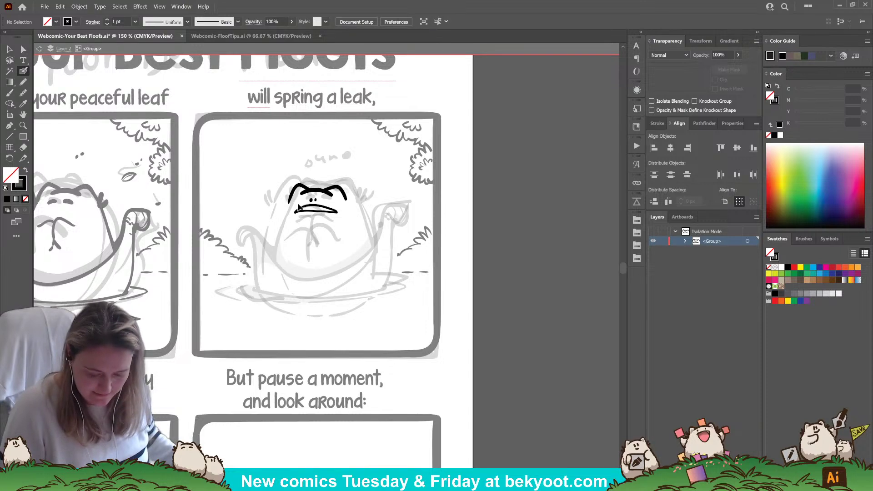
drag(300, 201, 322, 206)
key(ctrl+g)
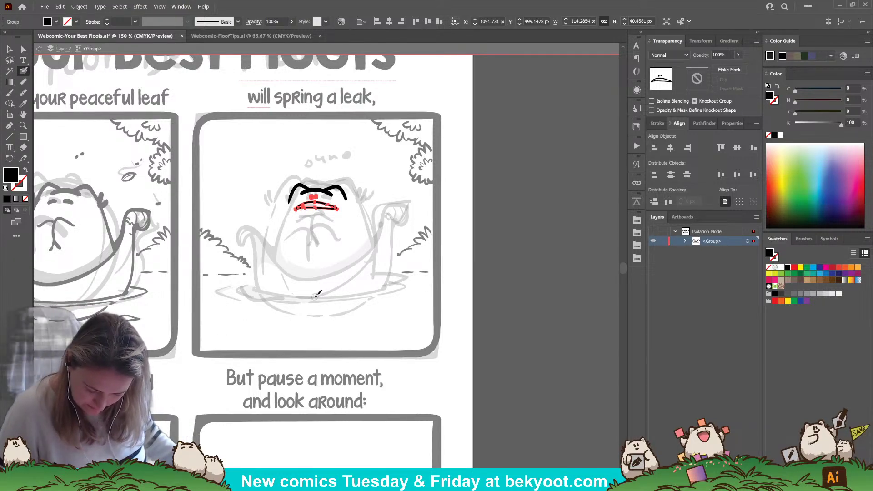
key(ctrl)
ctrl+click(354, 196)
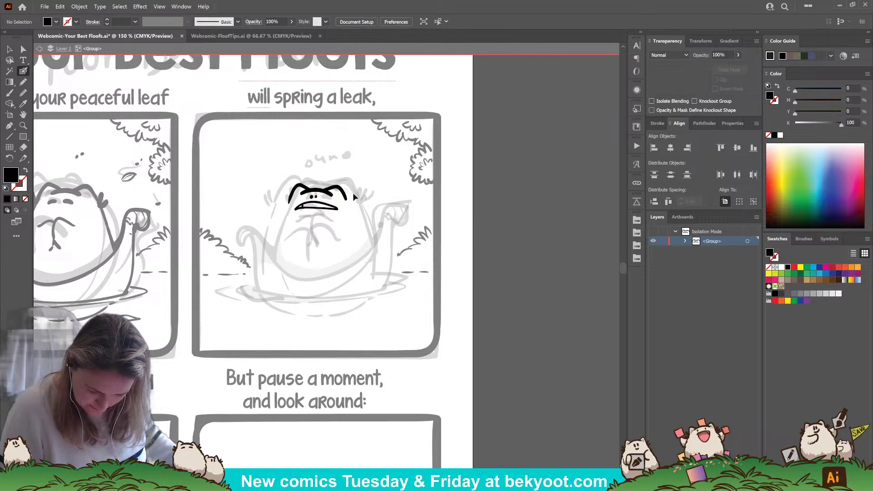
Step: Ink short fur tufts on both sides of the head and move the whole face slightly down
drag(348, 199, 360, 206)
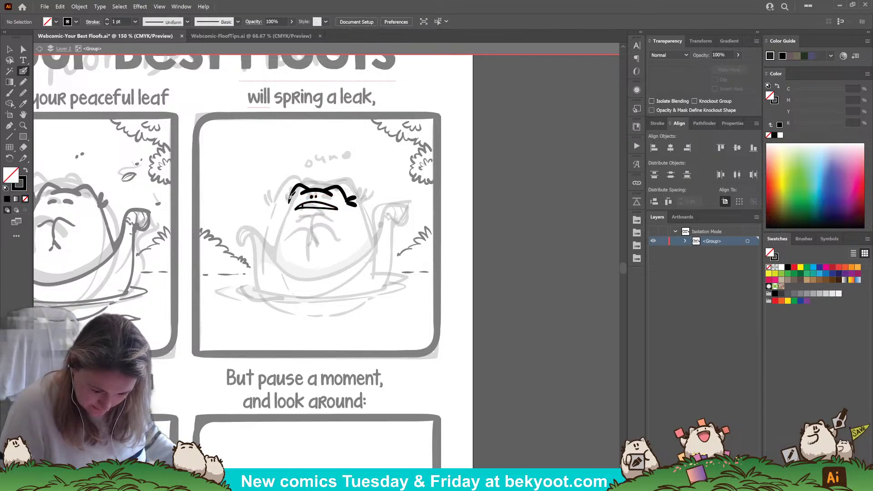
drag(294, 191, 278, 208)
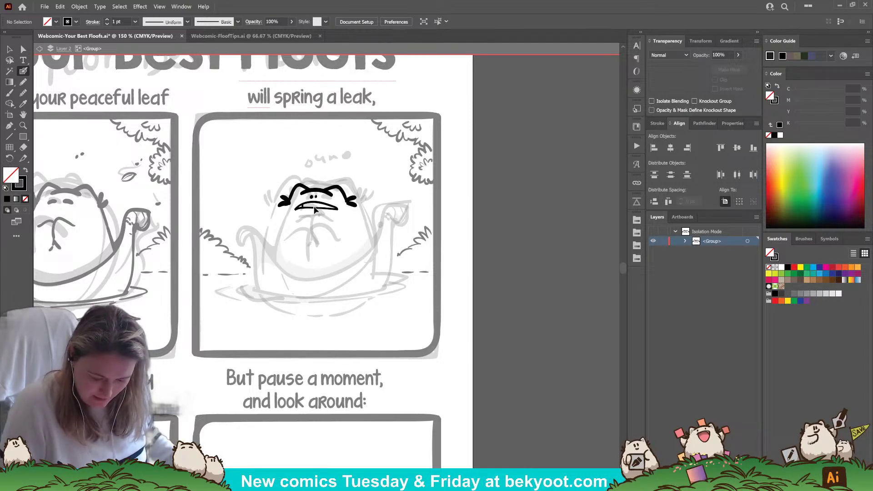
mouse_move(316, 212)
mouse_down()
mouse_move(324, 194)
mouse_move(319, 204)
mouse_up()
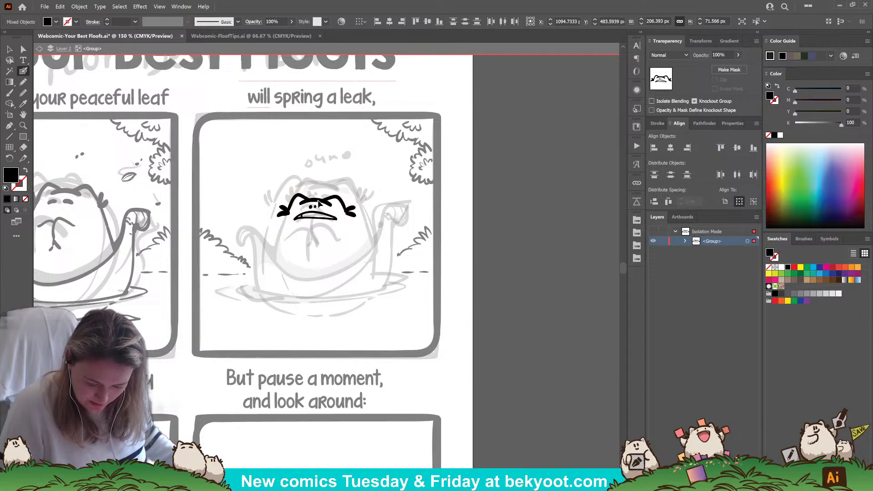
ctrl+click(370, 176)
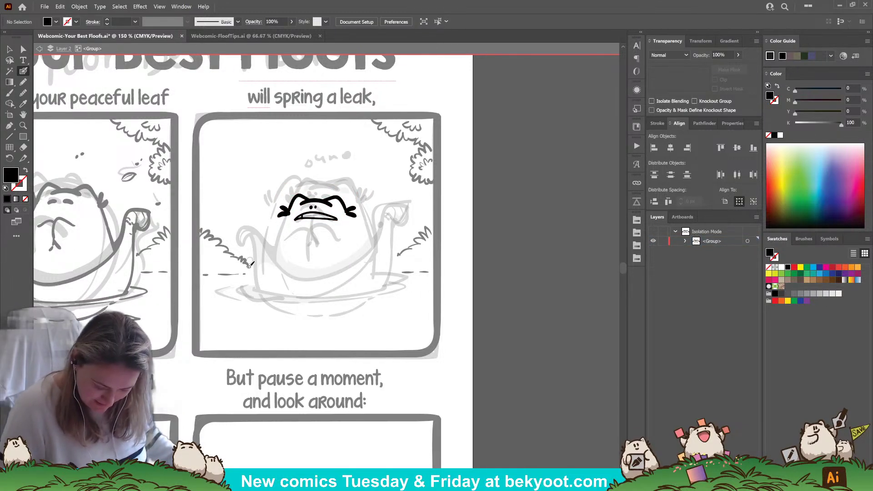
Step: Ink the leaf boat's curled left tip and inner edges, plus a long hull curve rising toward the right side
mouse_move(241, 276)
mouse_down()
mouse_move(247, 258)
mouse_move(259, 266)
mouse_move(243, 280)
mouse_move(259, 271)
mouse_move(241, 274)
mouse_move(290, 296)
mouse_up()
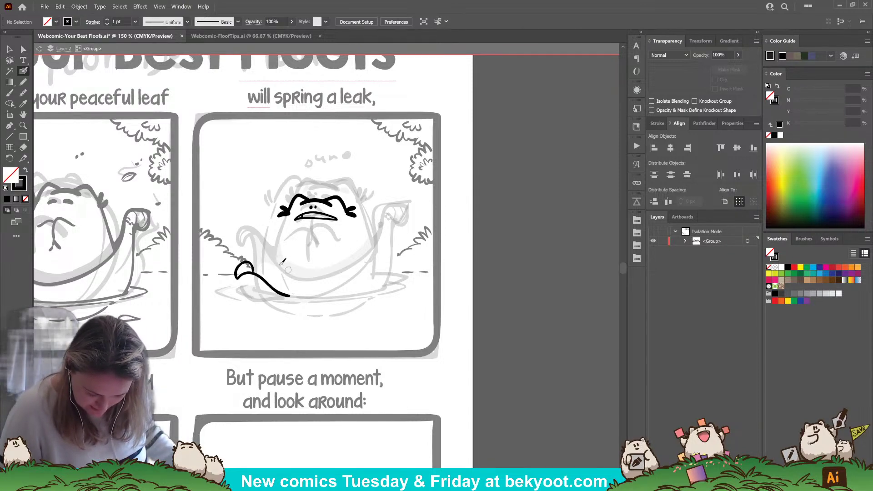
drag(249, 271, 260, 292)
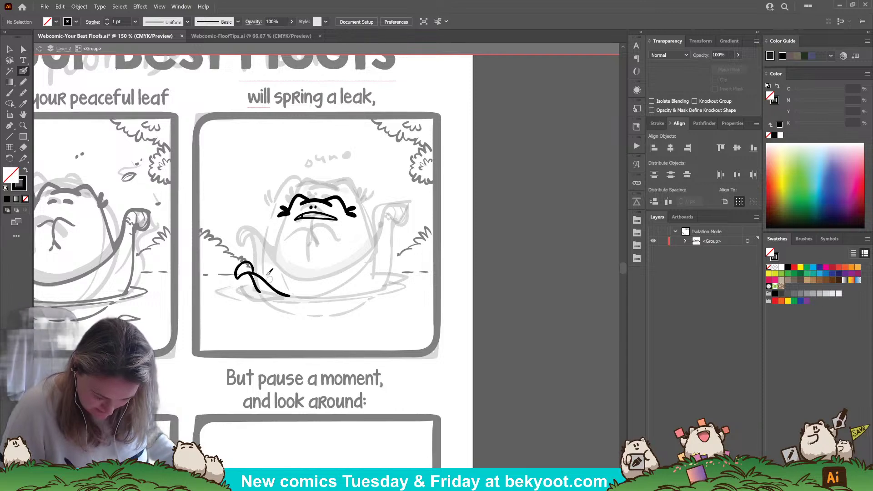
ctrl+click(252, 272)
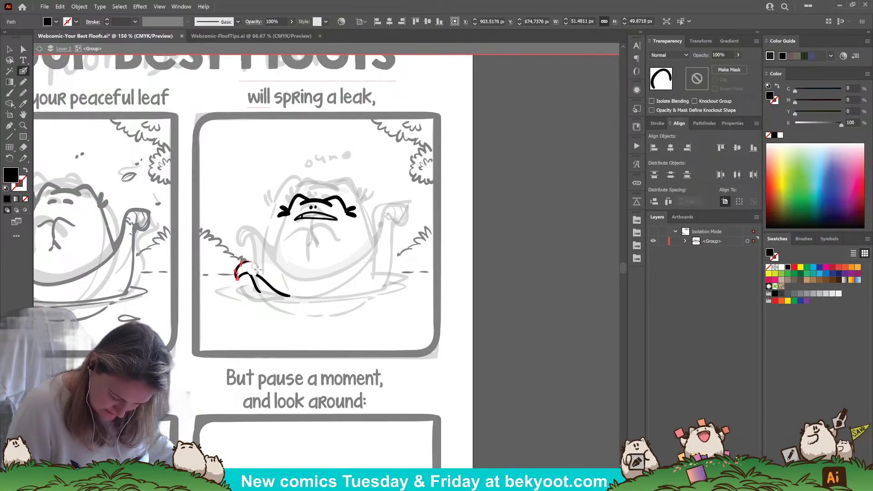
drag(246, 263, 262, 278)
ctrl+click(260, 268)
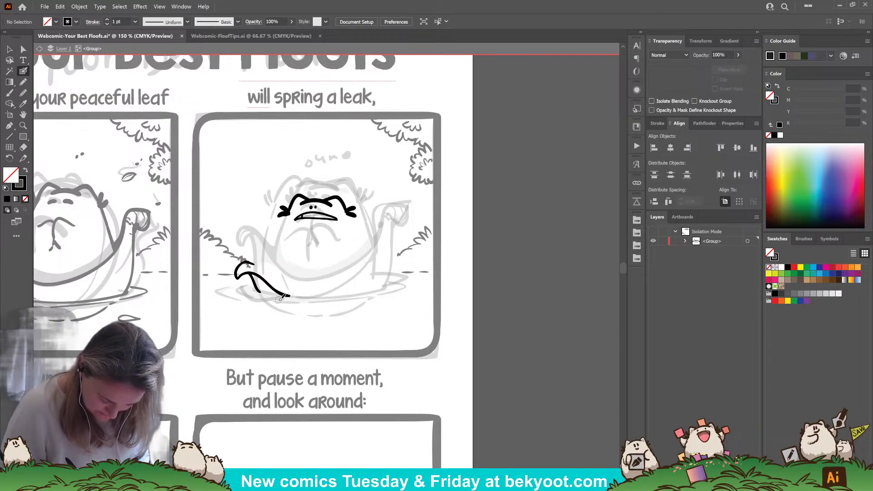
mouse_move(267, 265)
mouse_down()
mouse_move(312, 290)
mouse_move(346, 287)
mouse_move(391, 242)
mouse_up()
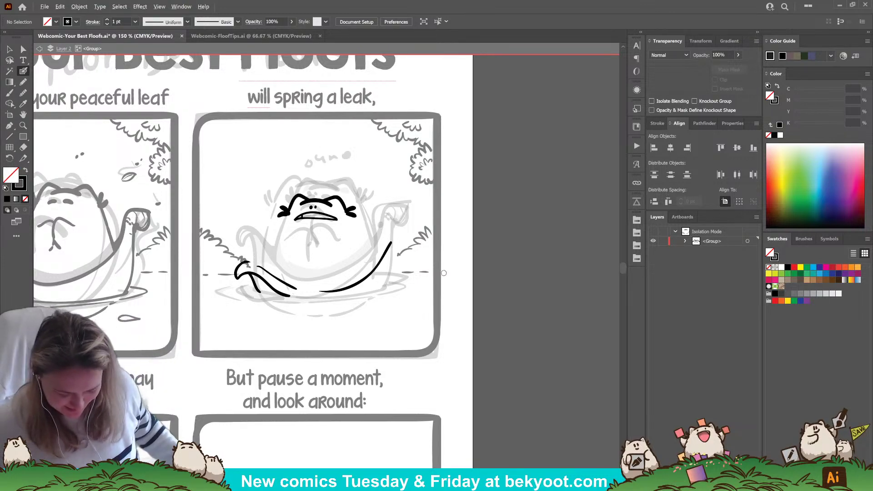
Step: Ink the upper curve of the leaf boat's curled right tip and try out its outer edge
scroll(371, 233, up, 1)
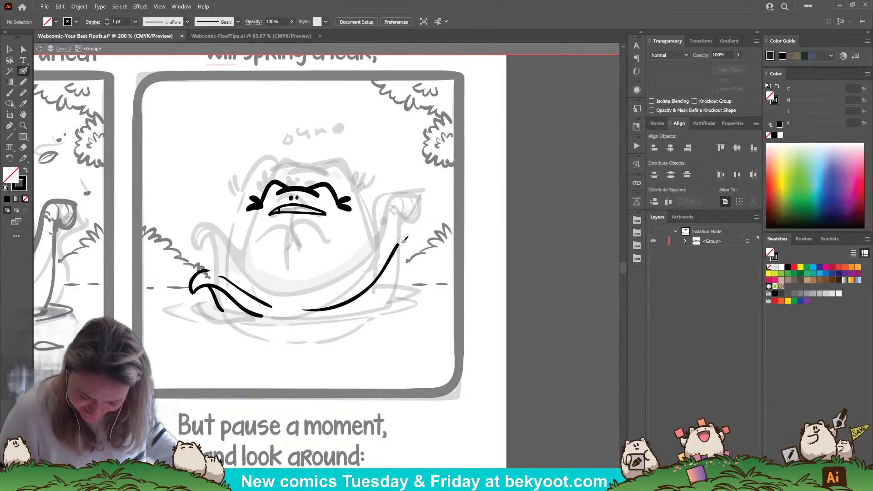
mouse_move(398, 246)
mouse_down()
mouse_move(407, 245)
mouse_move(395, 229)
mouse_move(415, 230)
mouse_move(411, 248)
mouse_move(400, 247)
mouse_move(400, 210)
mouse_move(420, 230)
mouse_move(389, 220)
mouse_move(421, 216)
mouse_up()
key(ctrl+z)
key(ctrl+z)
key(ctrl+z)
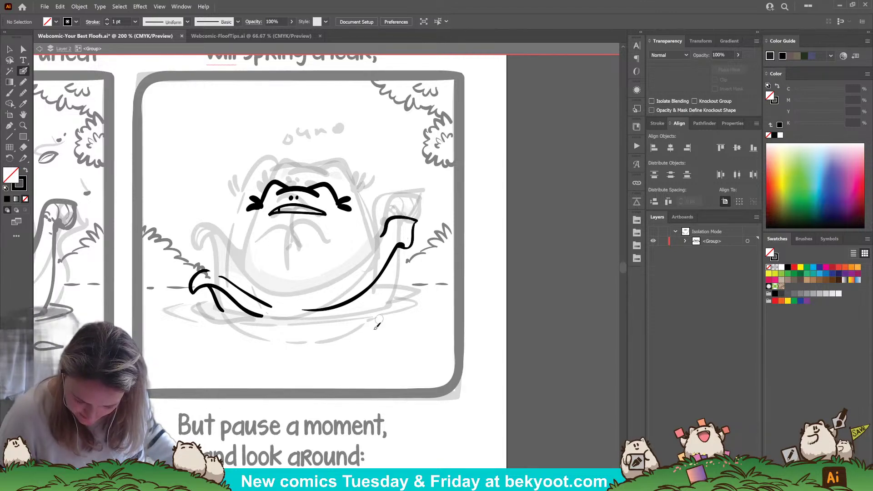
mouse_move(416, 220)
mouse_down()
mouse_move(420, 237)
mouse_move(400, 249)
mouse_up()
key(ctrl+z)
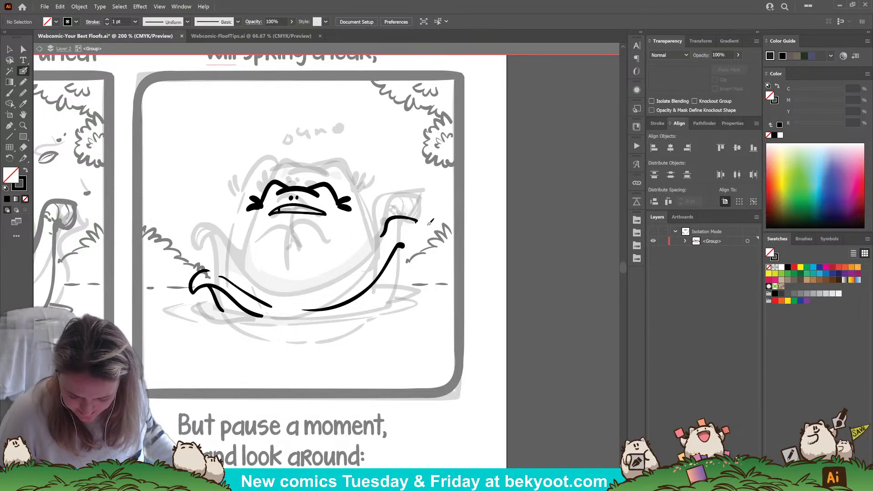
Step: Redraw the outer edge of the leaf's right tip as a rounded curl and adjust the upper curve to meet it
mouse_move(417, 225)
mouse_down()
mouse_move(391, 220)
mouse_move(416, 240)
mouse_move(402, 247)
mouse_up()
ctrl+click(411, 212)
key(shift+x)
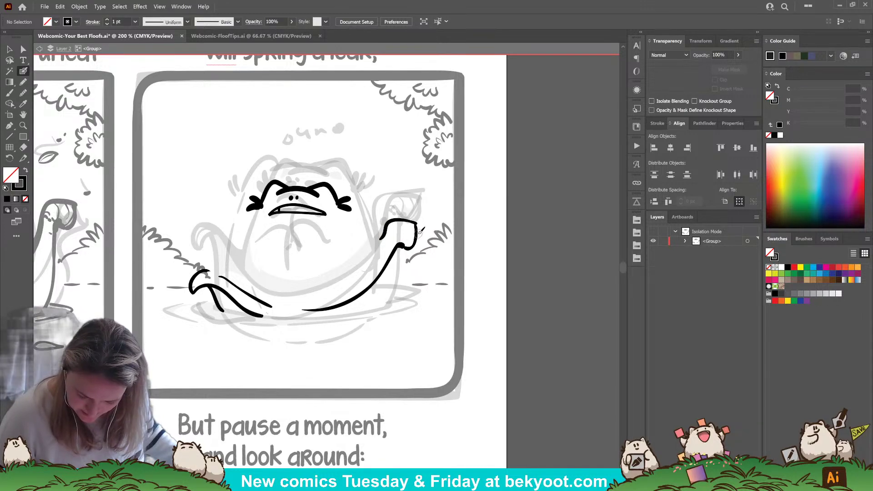
key(shift+x)
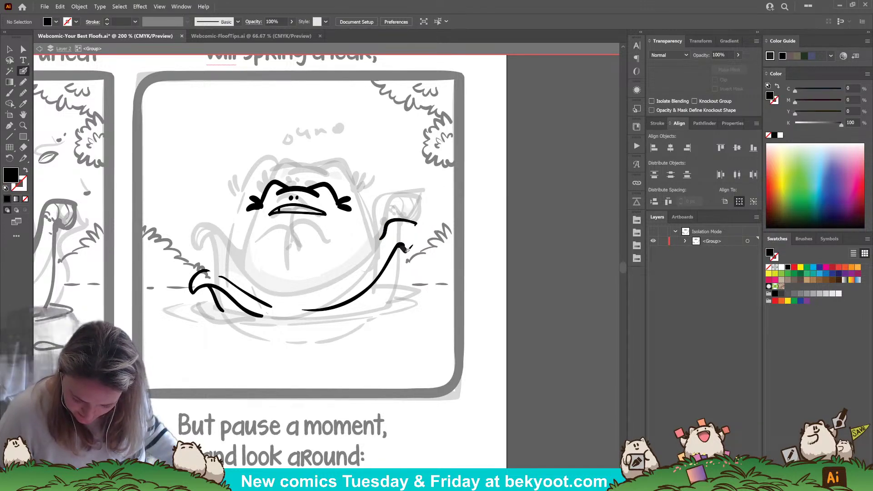
drag(408, 249, 419, 234)
key(shift+x)
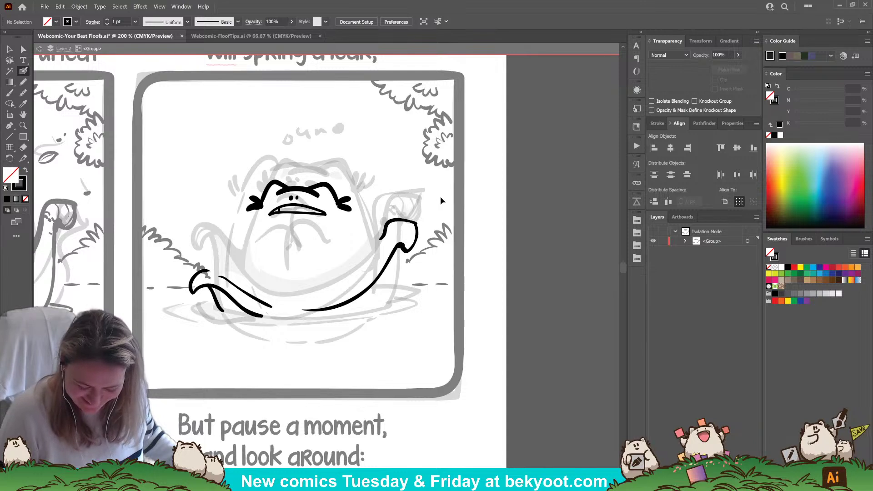
drag(406, 227, 421, 226)
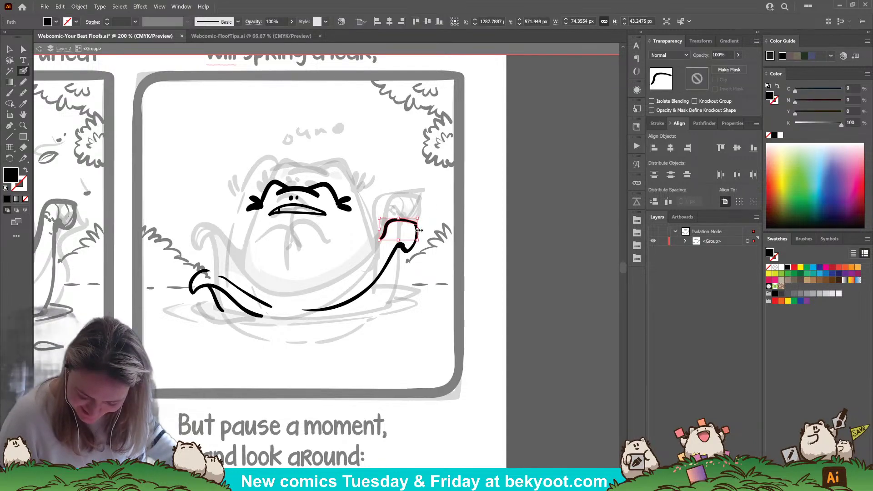
ctrl+click(415, 200)
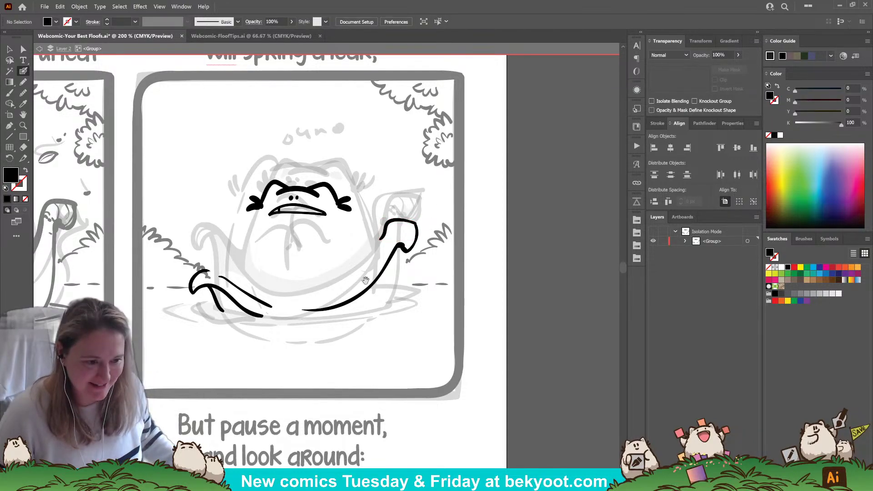
Step: Ink fine fold and vein lines inside the curl of the leaf's right tip and thicken its outer edge
scroll(416, 200, down, 2)
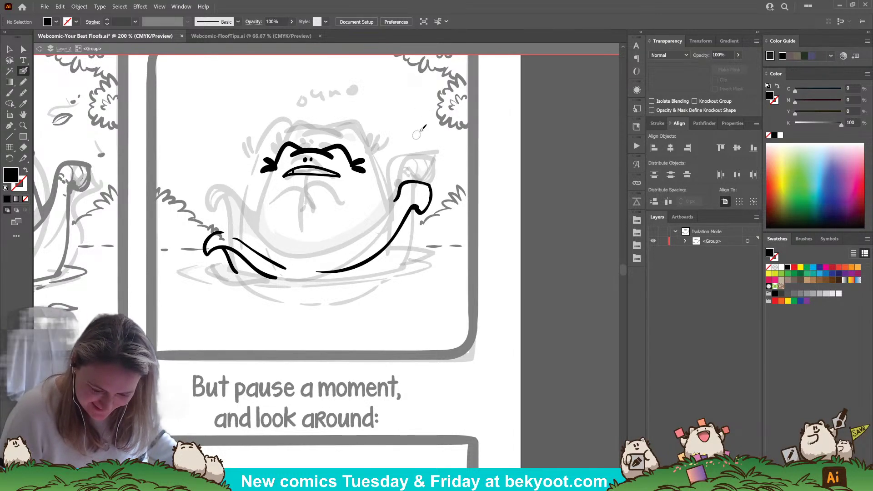
scroll(423, 146, up, 1)
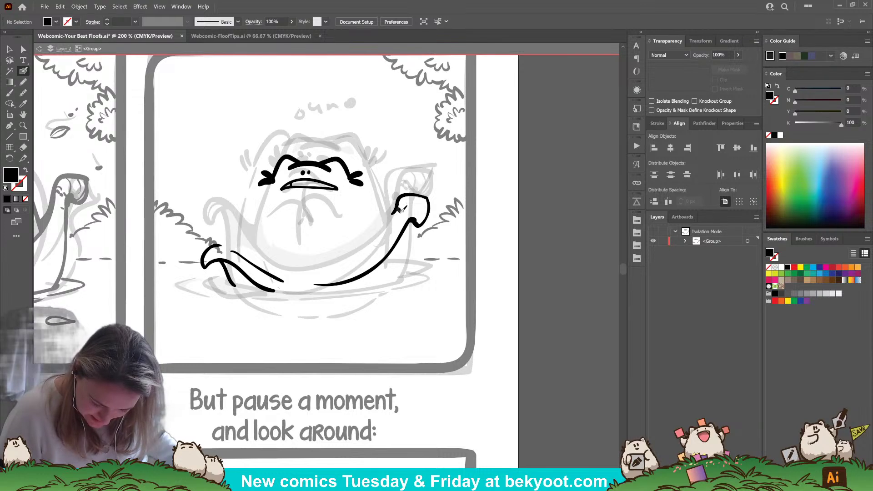
key(shift+x)
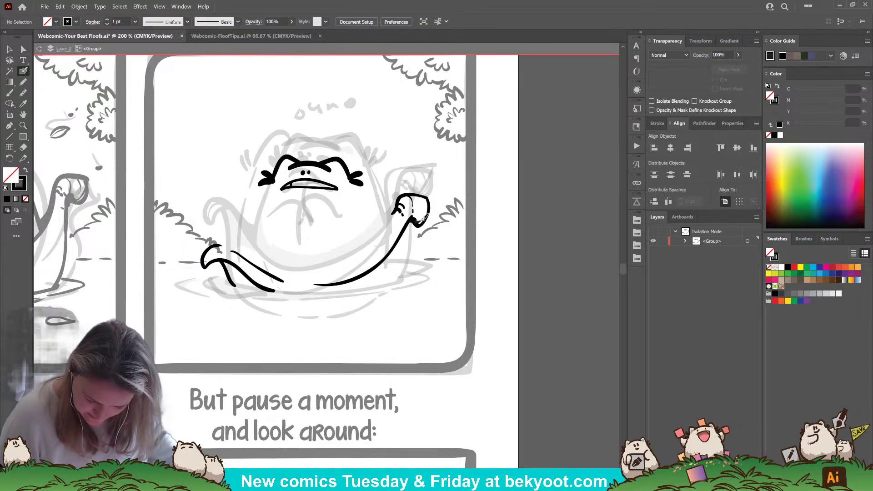
drag(422, 219, 430, 200)
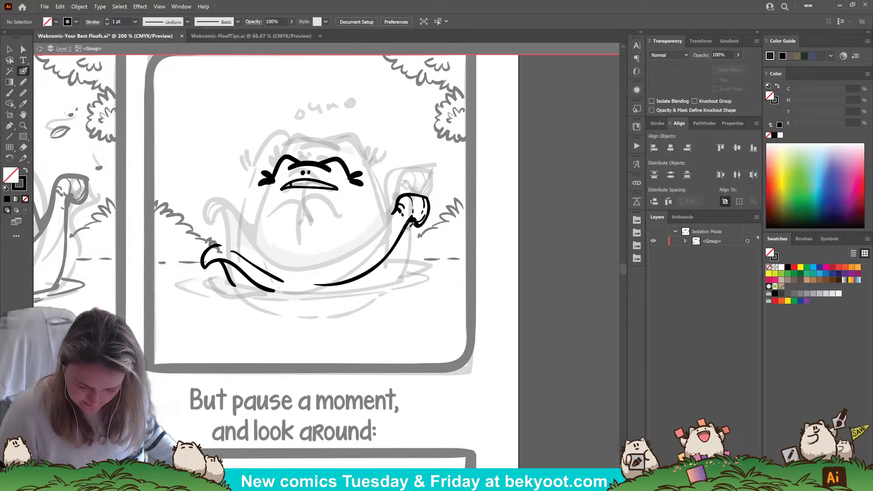
Step: Ink a line from the right curl down to the water and a small oval mark below the left leaf tip
drag(404, 225, 401, 278)
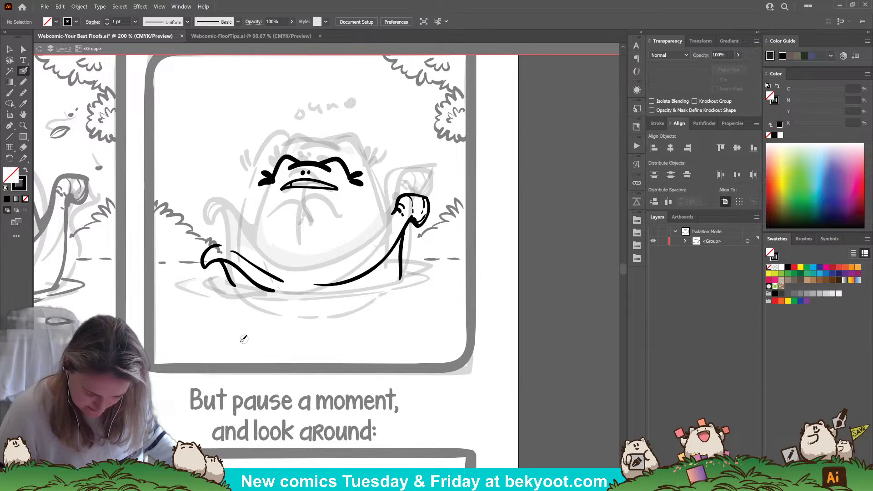
drag(215, 275, 205, 283)
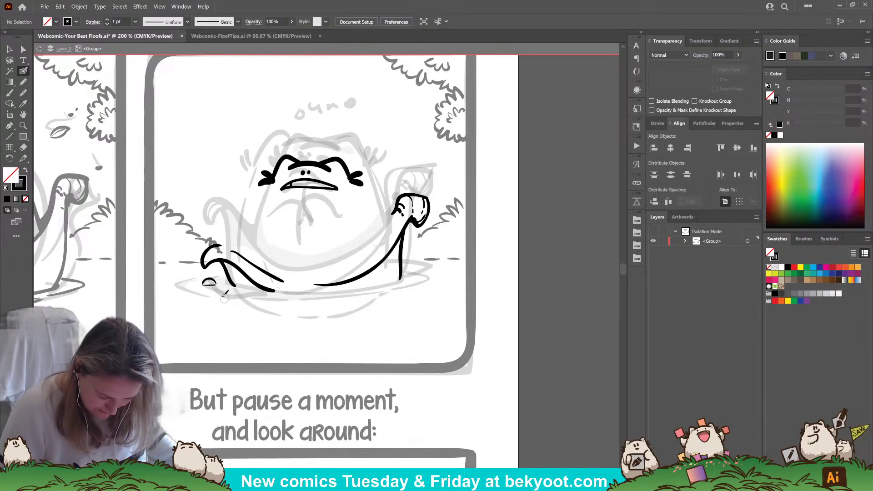
Step: Ink the leaf boat's long bottom waterline from the left tip to the right end, finishing in a looped ripple
right_click(216, 288)
click(189, 316)
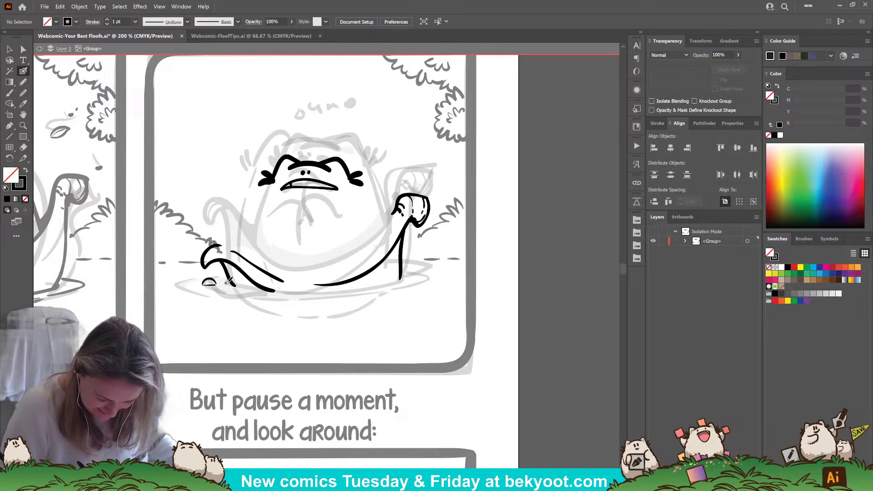
mouse_move(227, 282)
mouse_down()
mouse_move(379, 286)
mouse_move(405, 274)
mouse_move(423, 275)
mouse_move(419, 282)
mouse_up()
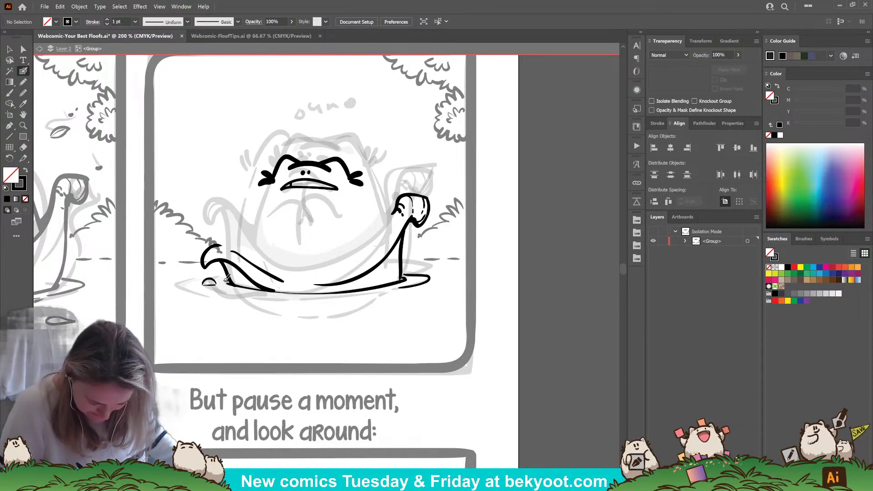
Step: Ink a scattered row of small half-oval bubbles on the water around the boat's left end, redoing the smallest one
mouse_move(227, 279)
mouse_down()
mouse_move(191, 298)
mouse_move(207, 285)
mouse_move(190, 299)
mouse_up()
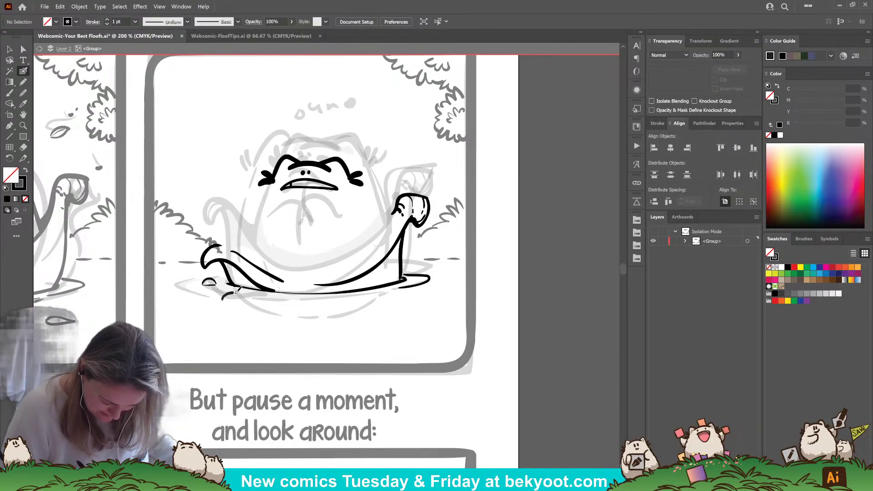
drag(235, 292, 241, 299)
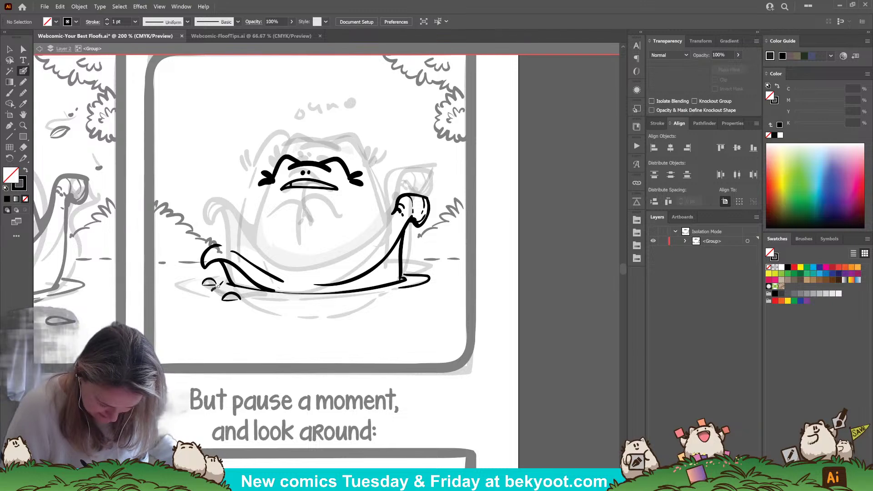
drag(216, 289, 221, 291)
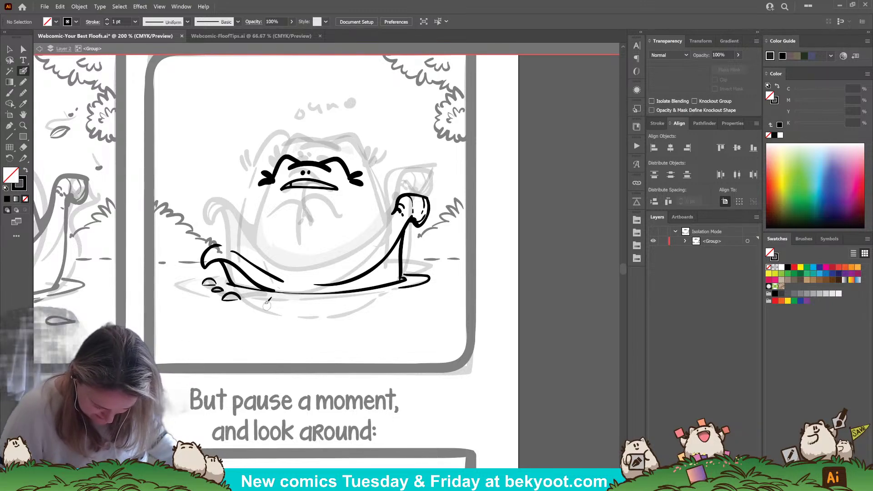
key(ctrl+z)
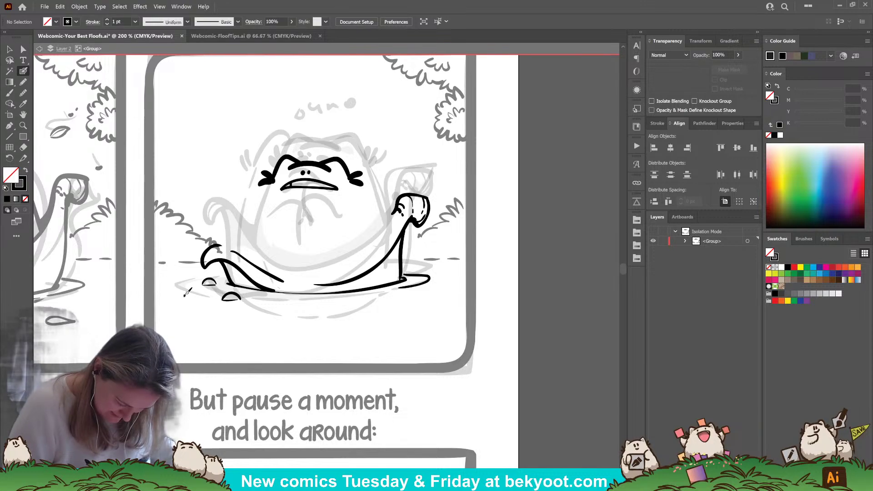
drag(184, 296, 211, 295)
drag(273, 295, 262, 343)
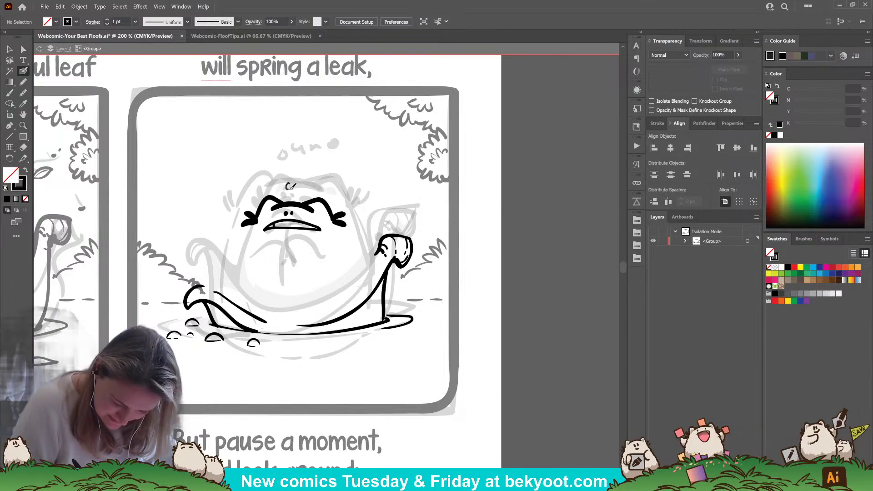
Step: Hand-letter "oh no" in small black letters just above the creature's brows and check the lettering by selecting it
drag(290, 187, 315, 182)
key(ctrl+z)
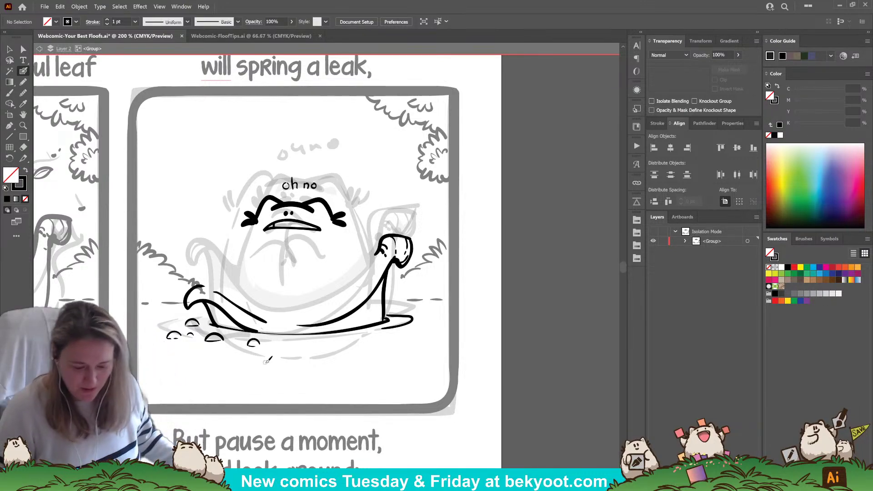
key(v)
drag(247, 170, 321, 192)
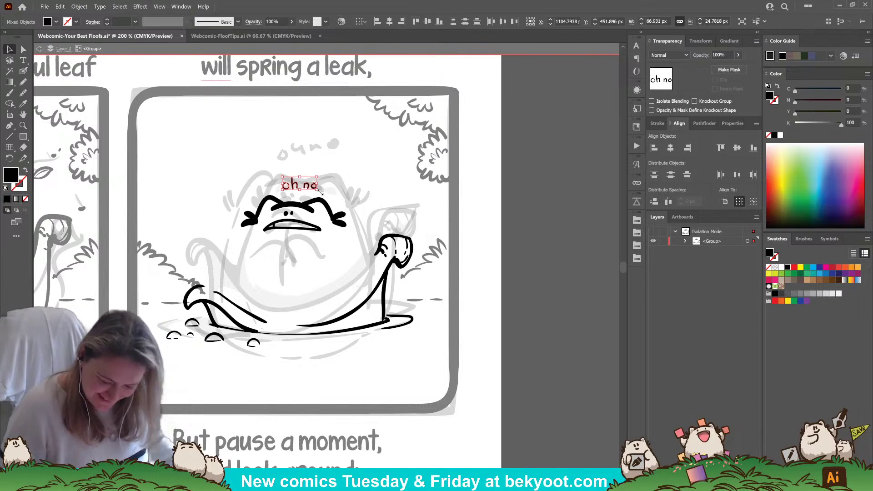
click(273, 380)
drag(351, 359, 357, 329)
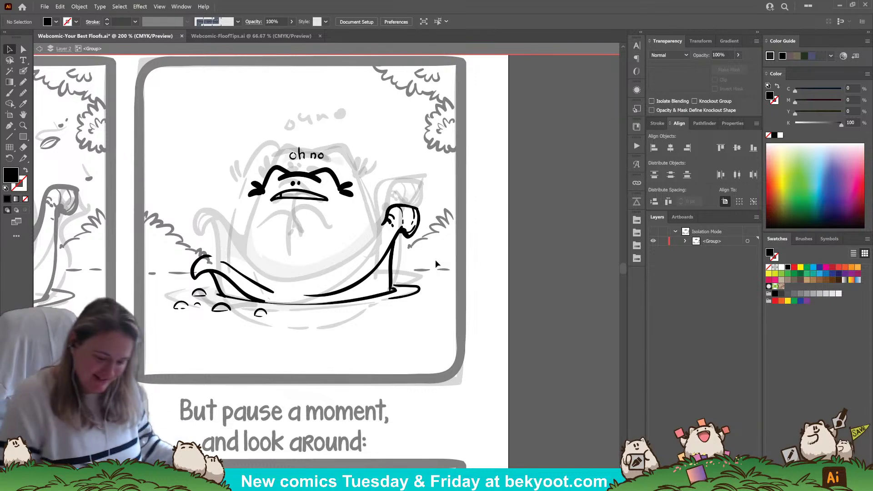
Step: Ink the creature's left body side and a curved line at its lower right, and try a bent arm on the left
click(24, 71)
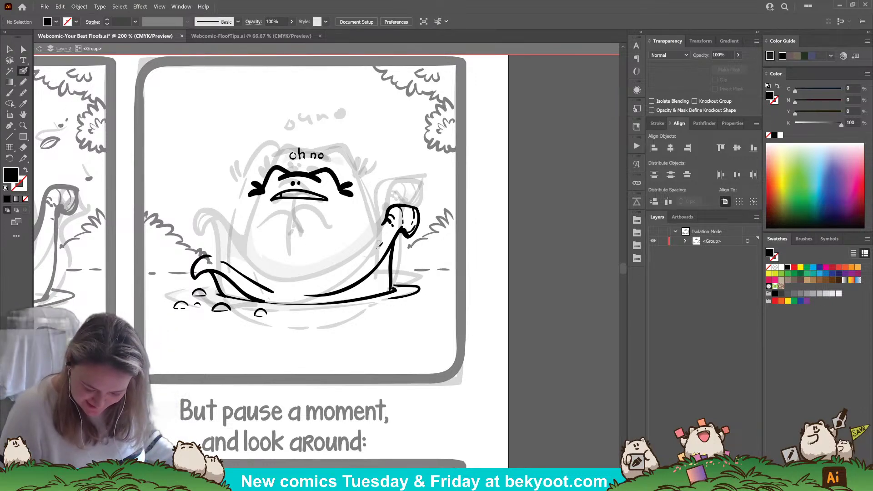
drag(380, 265, 318, 296)
mouse_move(357, 241)
mouse_down()
mouse_move(375, 267)
mouse_move(349, 277)
mouse_up()
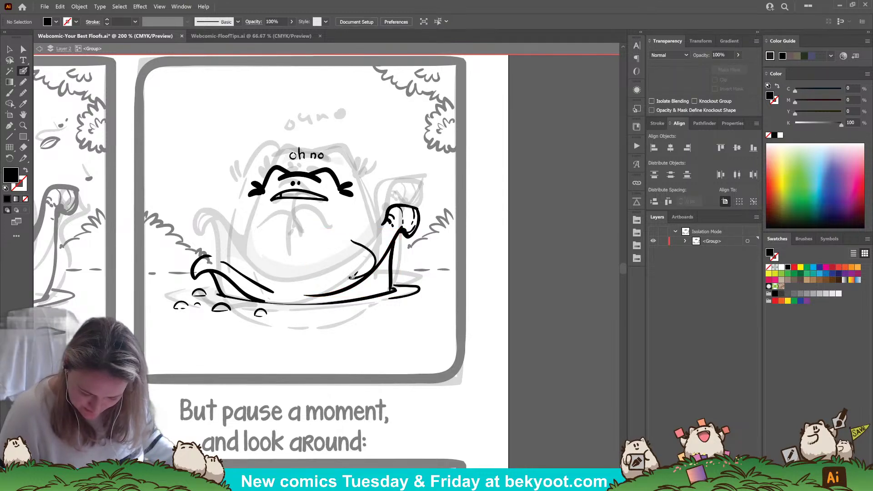
drag(265, 191, 240, 263)
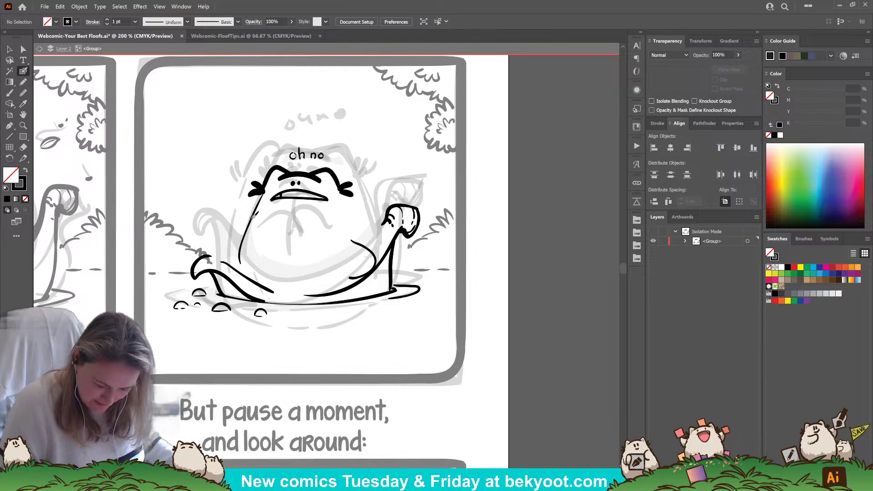
drag(233, 247, 244, 258)
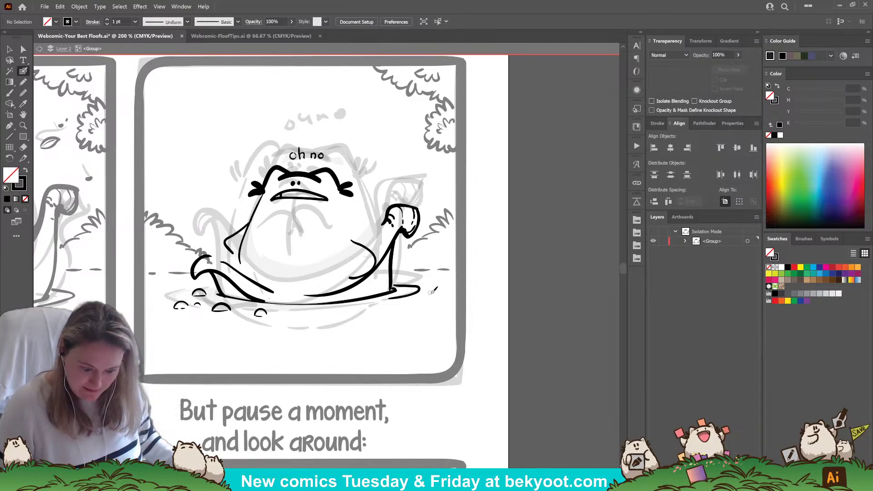
Step: Try inking raised arms on both sides of the creature's head, then undo them
mouse_move(335, 223)
mouse_down()
mouse_move(538, 231)
mouse_move(370, 223)
mouse_move(359, 212)
mouse_move(373, 267)
mouse_up()
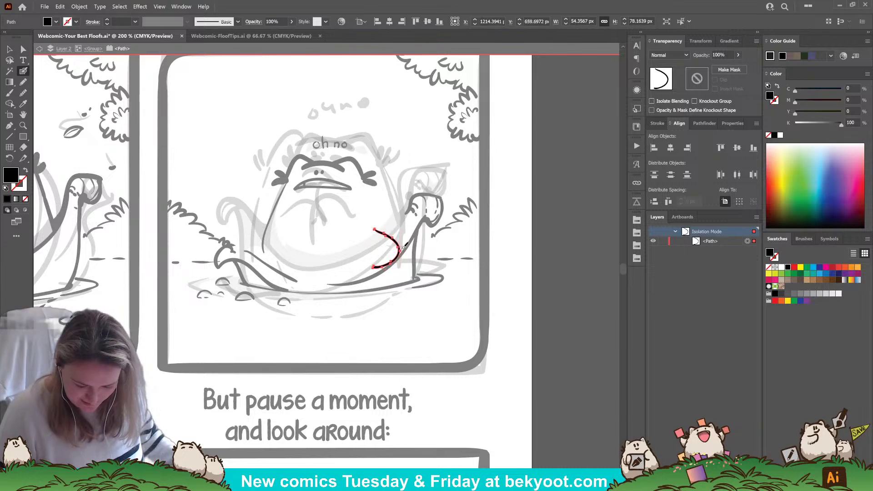
click(99, 49)
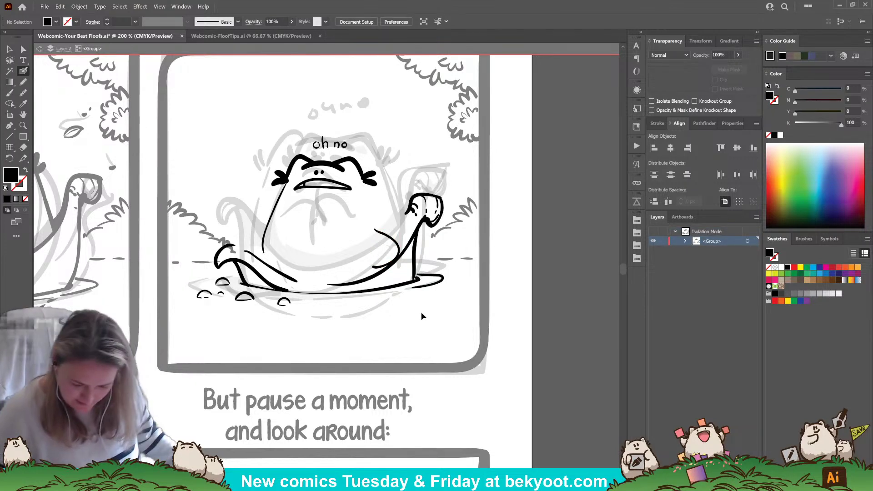
mouse_move(370, 174)
mouse_down()
mouse_move(406, 173)
mouse_move(392, 202)
mouse_up()
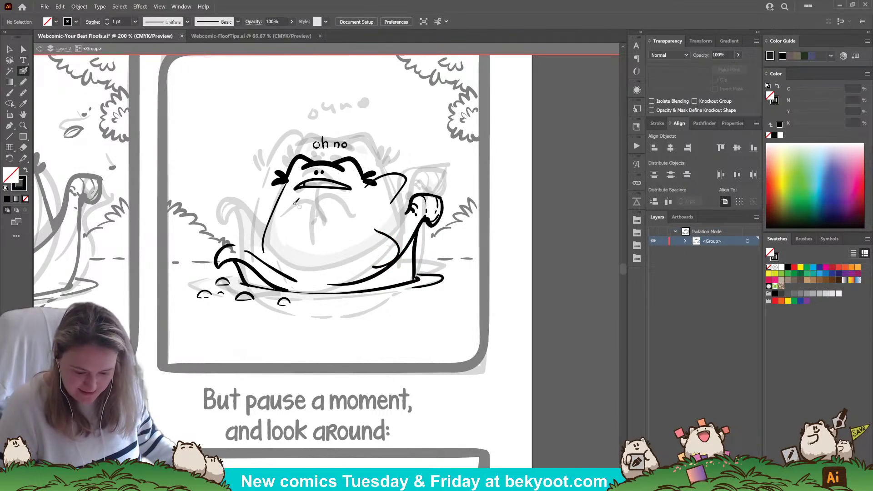
mouse_move(286, 182)
mouse_down()
mouse_move(261, 197)
mouse_move(271, 212)
mouse_up()
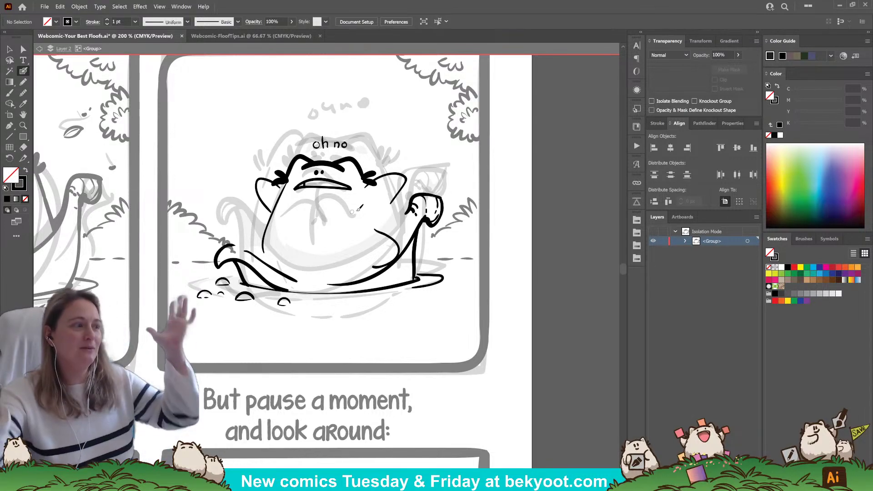
key(ctrl+z)
key(ctrl+z)
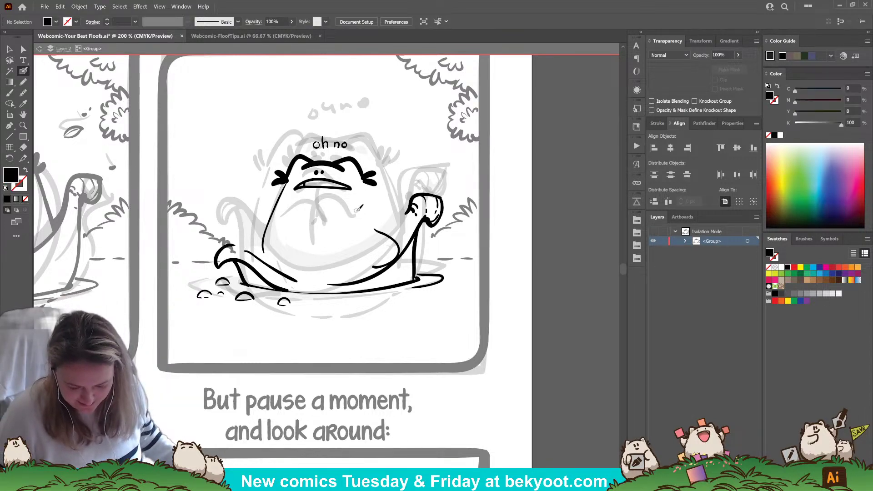
key(ctrl+shift+z)
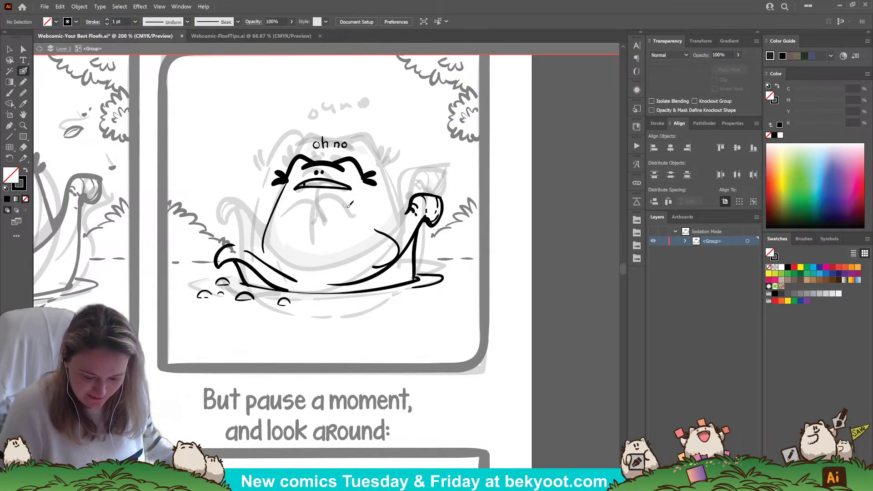
Step: Try inking short fur lines fanning down from the creature's mouth, then undo them
mouse_move(326, 184)
mouse_down()
mouse_move(347, 206)
mouse_move(314, 223)
mouse_move(298, 205)
mouse_up()
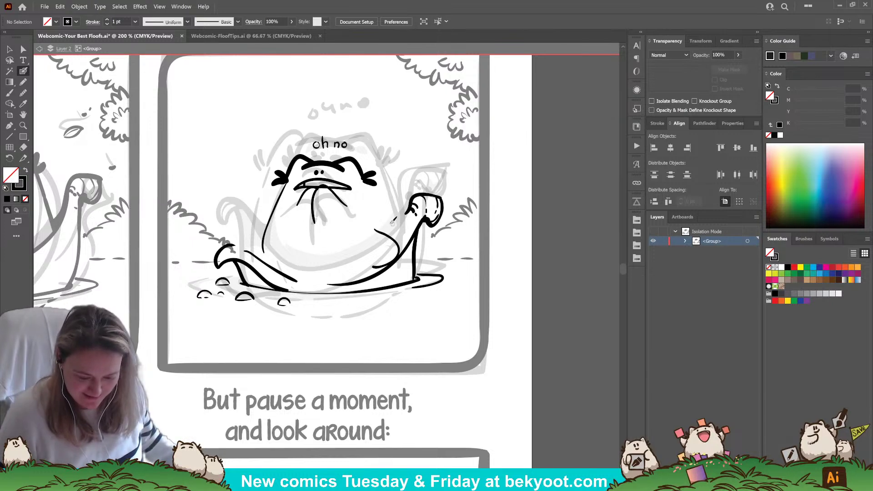
key(ctrl+z)
key(ctrl+z)
key(ctrl+z)
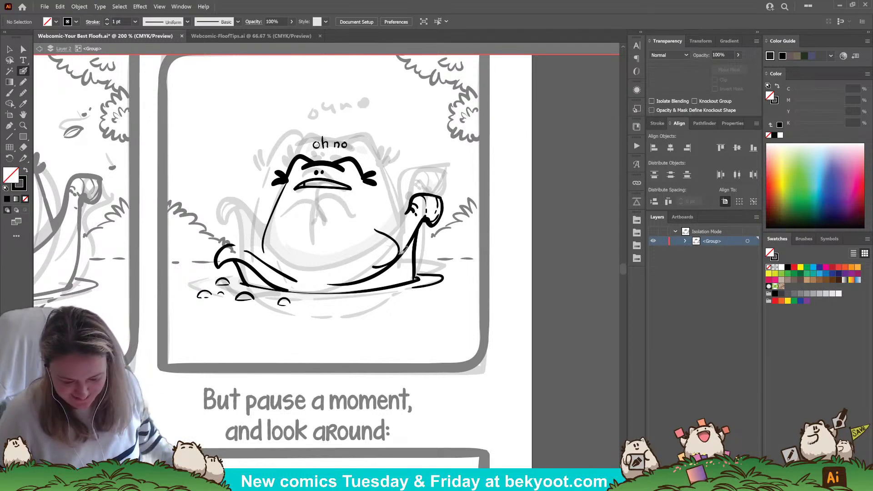
Step: Remove the curved line at the creature's lower right side
drag(375, 230, 373, 267)
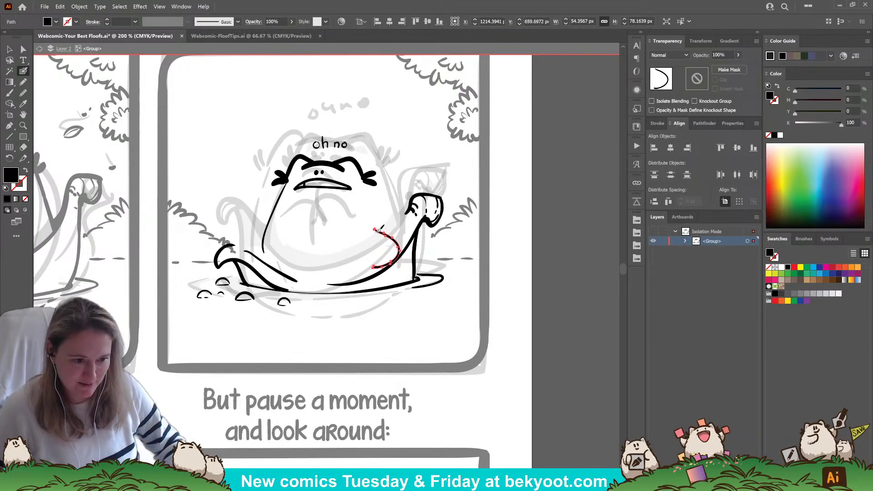
key(ctrl+z)
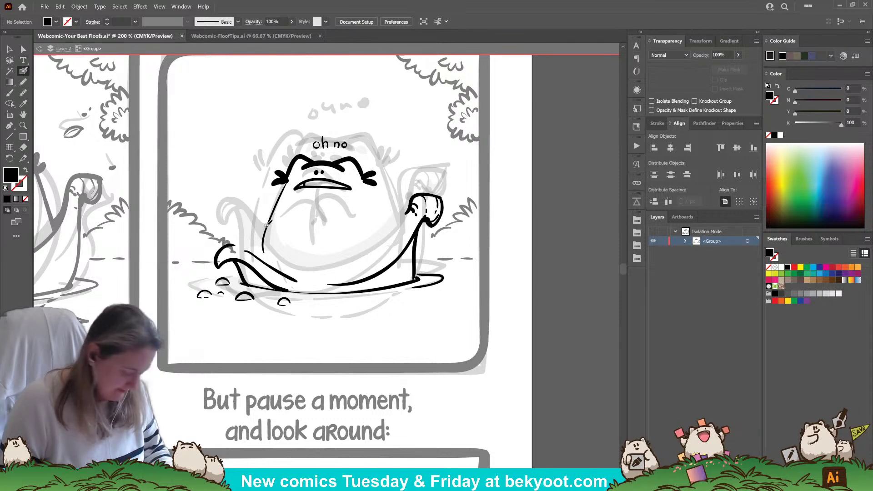
key(Return)
key(Escape)
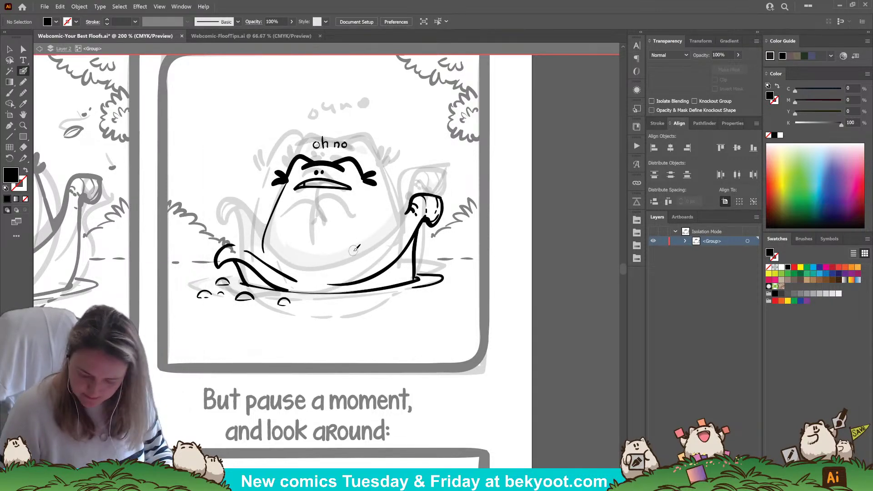
key(Return)
key(Escape)
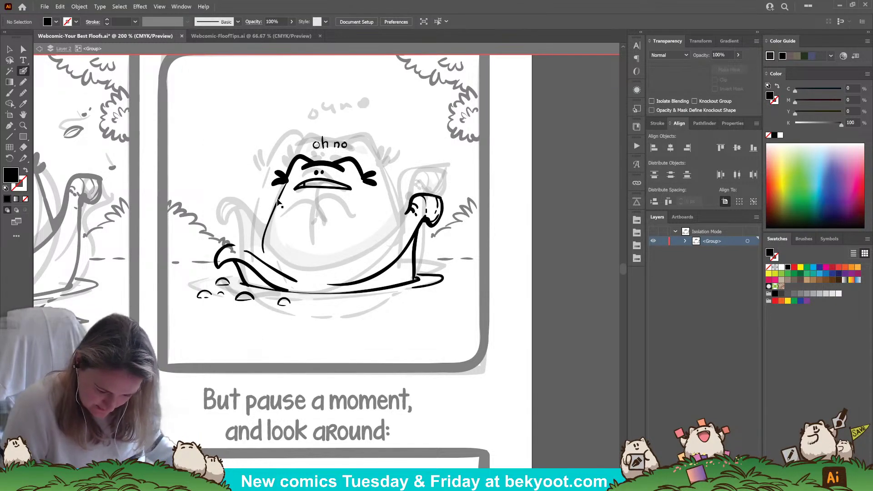
Step: Reshape the leaf boat's inner right edge so its upper end meets the inner side of the right curl
drag(287, 182, 263, 253)
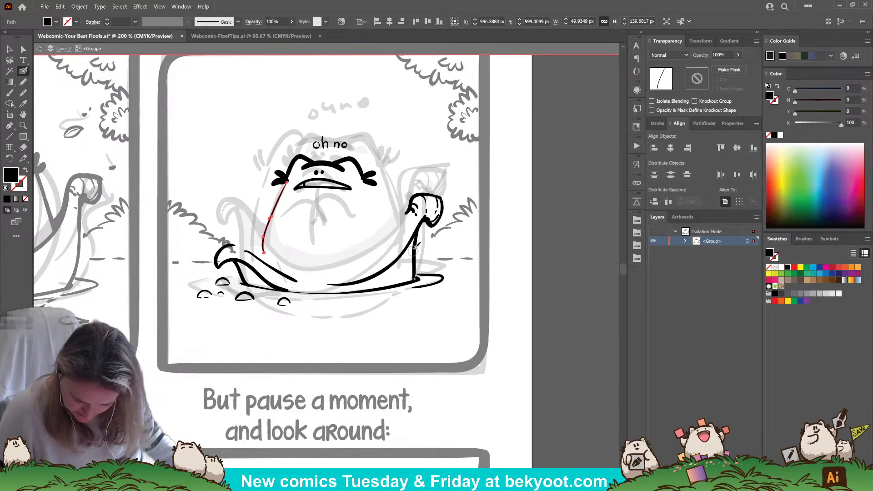
drag(426, 213, 403, 257)
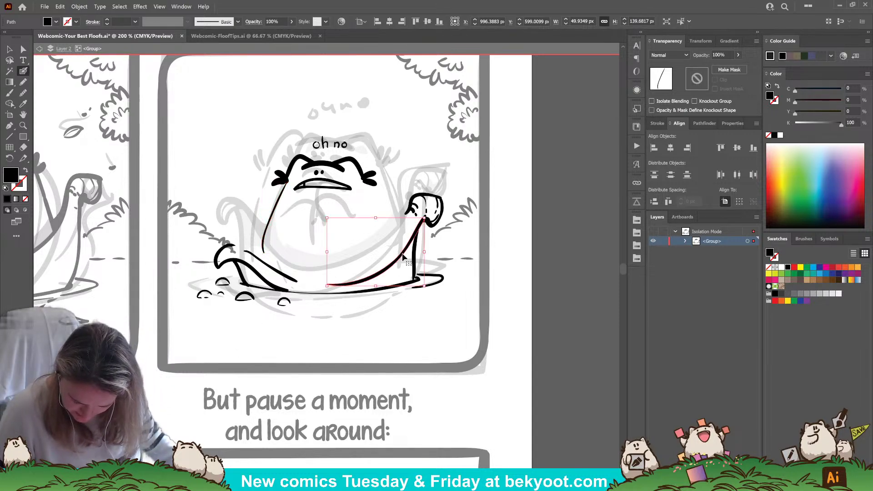
drag(424, 218, 413, 221)
key(ctrl+shift+a)
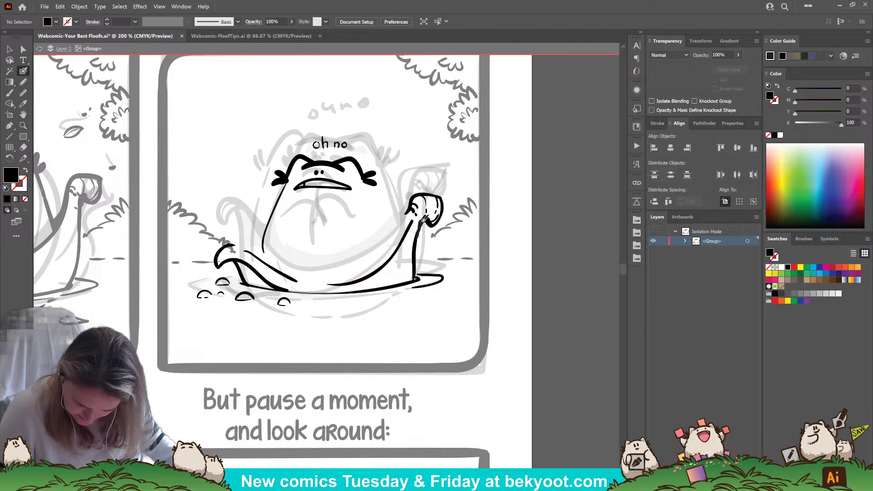
key(shift+x)
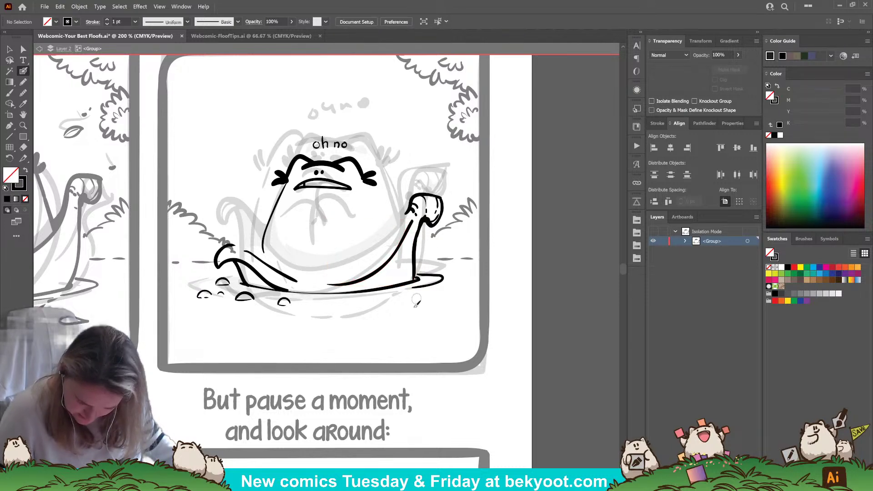
click(413, 222)
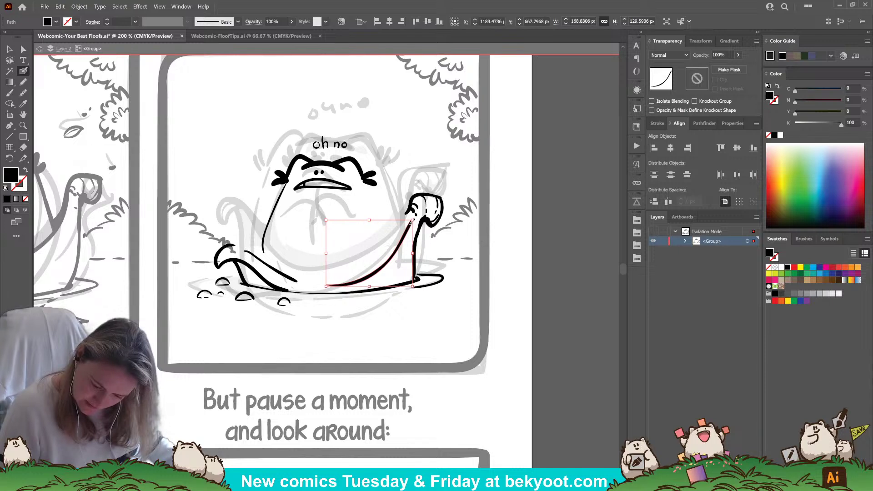
Step: Ink the leaf's back rim from the curled left tip to the creature's left side with a black stroke
key(ctrl+shift+a)
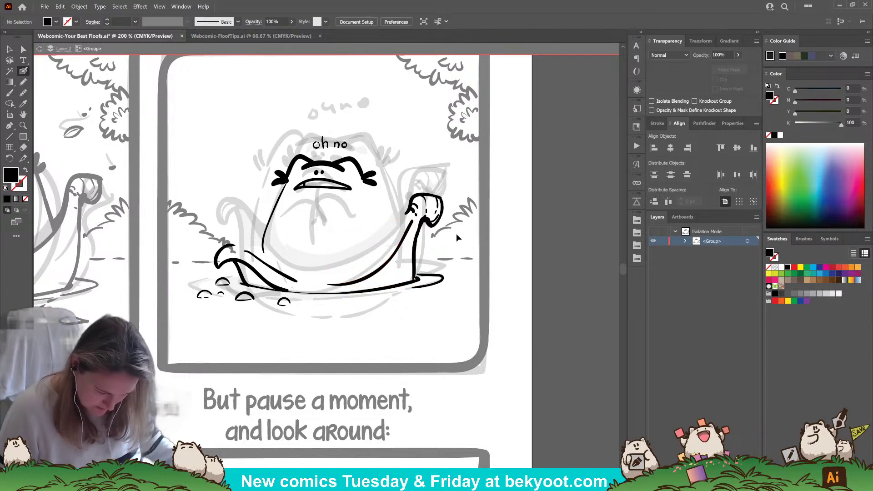
key(shift+x)
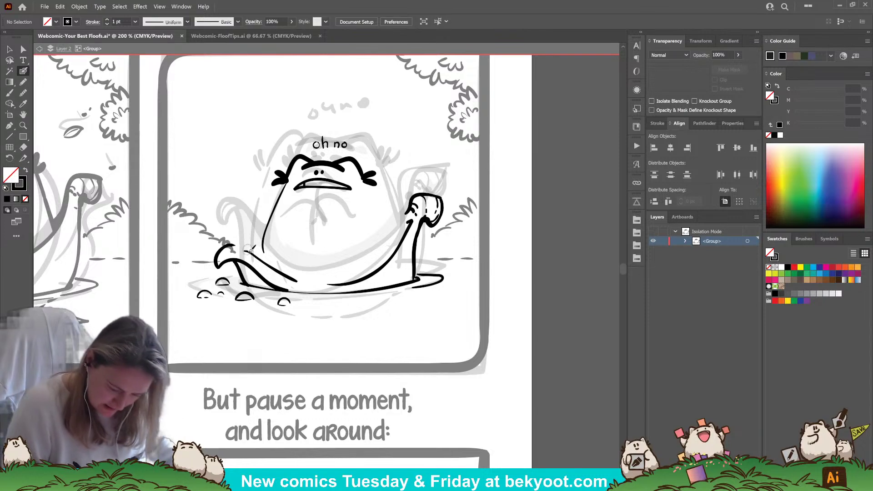
drag(229, 245, 246, 247)
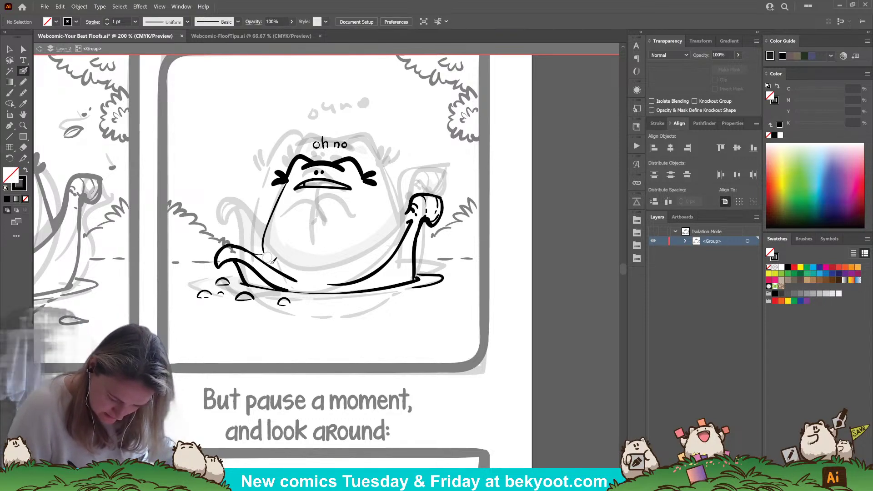
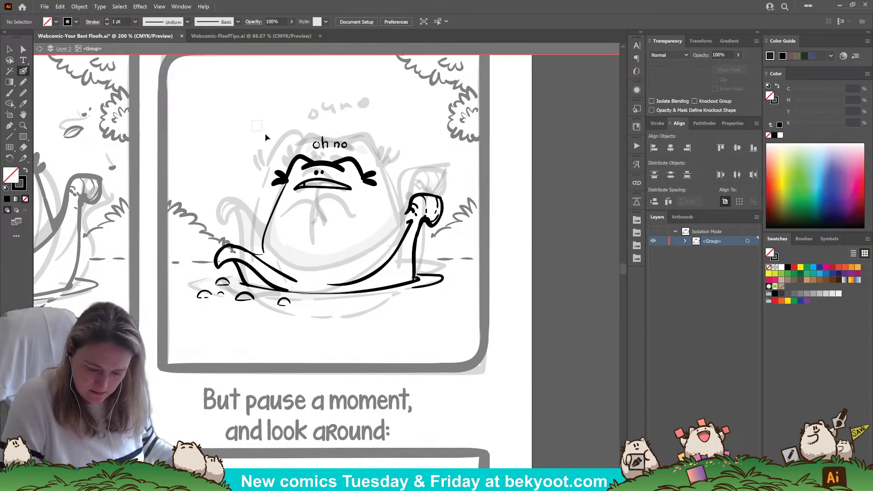
Step: Move the creature's face, the line of its left side and the "oh no" lettering down, lower in the leaf boat
drag(266, 137, 378, 144)
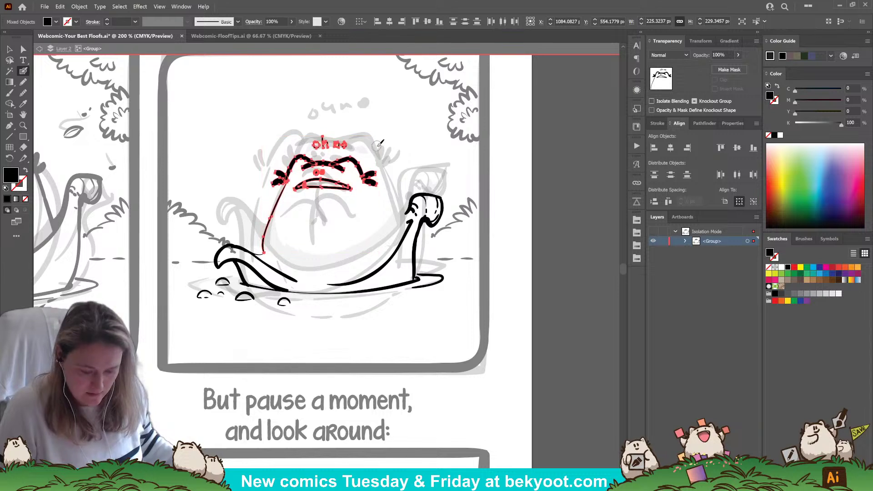
key(Down)
key(Down)
key(Down)
key(Down)
key(ctrl+shift+a)
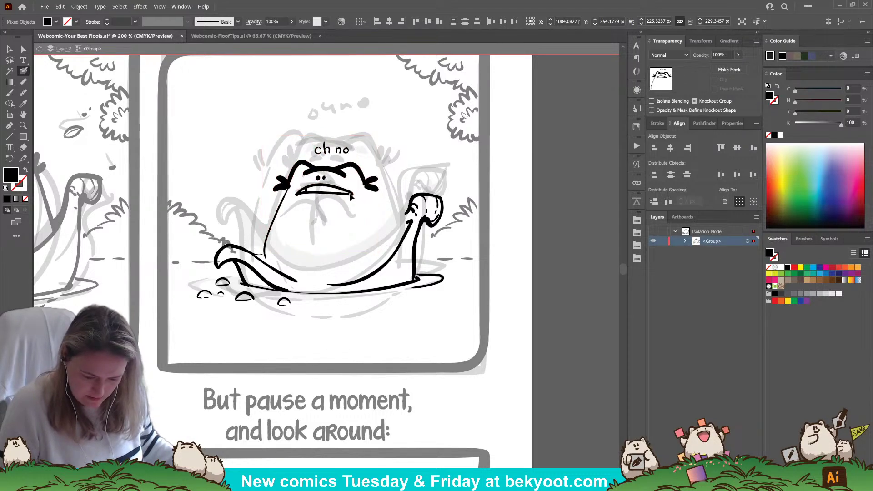
drag(351, 196, 346, 207)
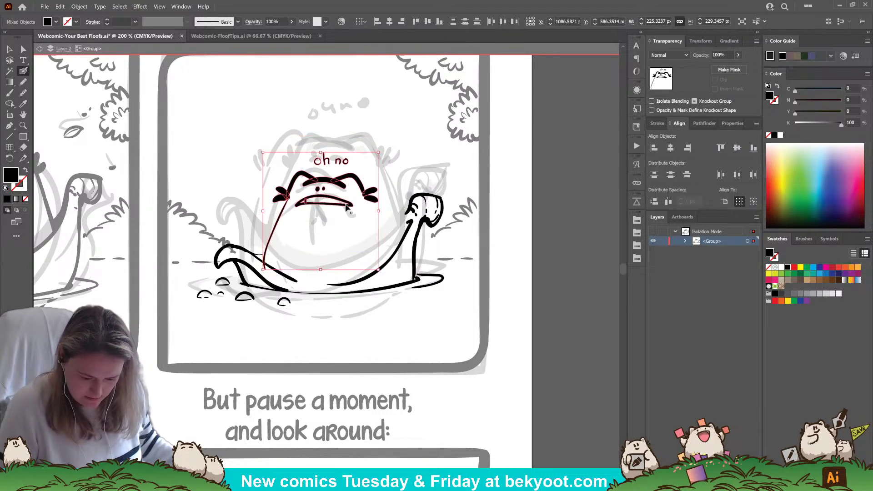
click(363, 339)
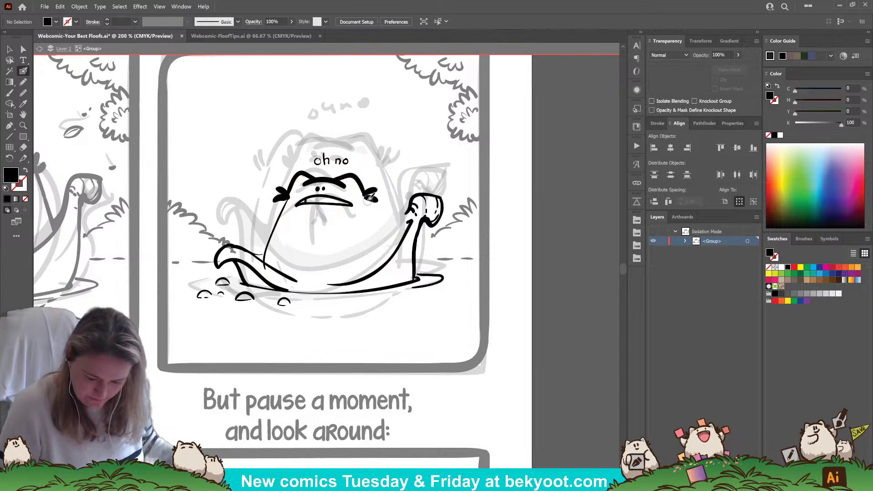
Step: Ink the creature's two sides from the cheeks down to the leaf, tracing the left one over its old line faded to 30% opacity
key(shift+x)
drag(373, 204, 387, 268)
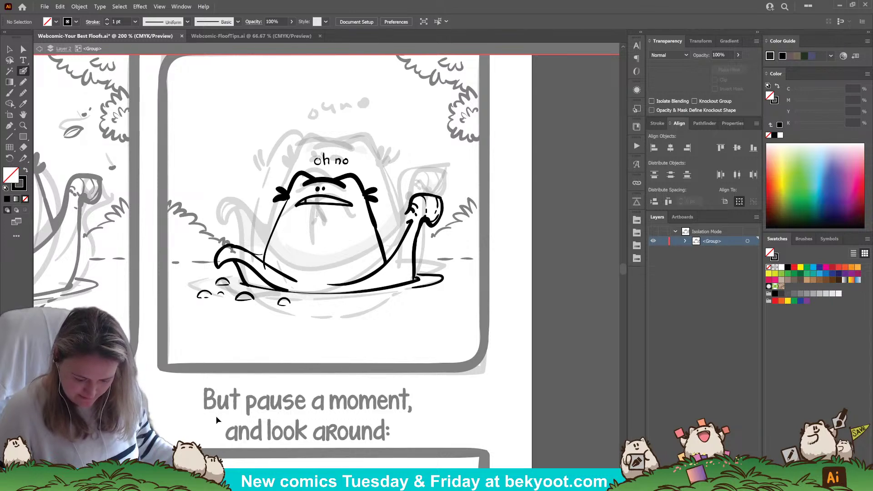
drag(286, 198, 265, 269)
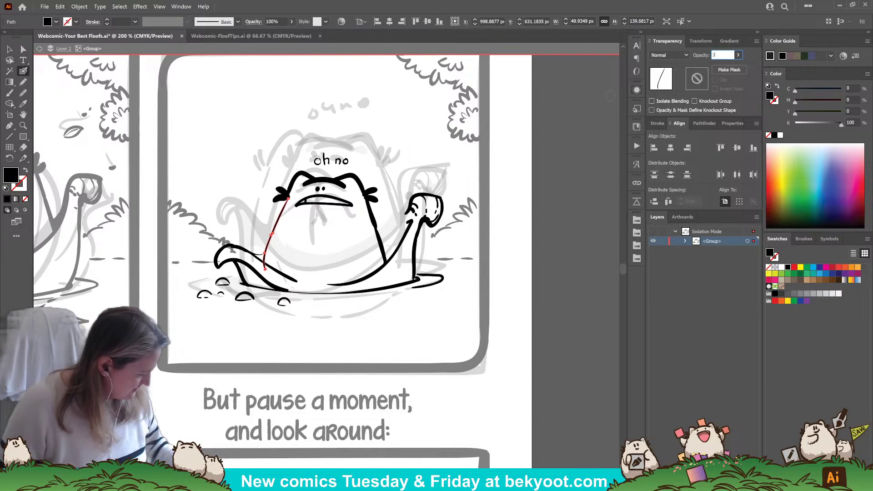
text(30)
key(Return)
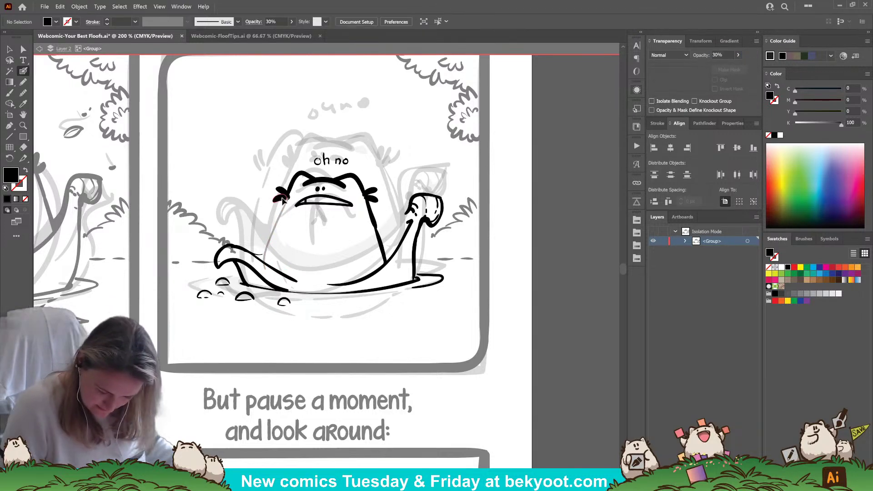
key(0)
mouse_move(279, 202)
mouse_down()
mouse_move(288, 196)
mouse_move(263, 260)
mouse_up()
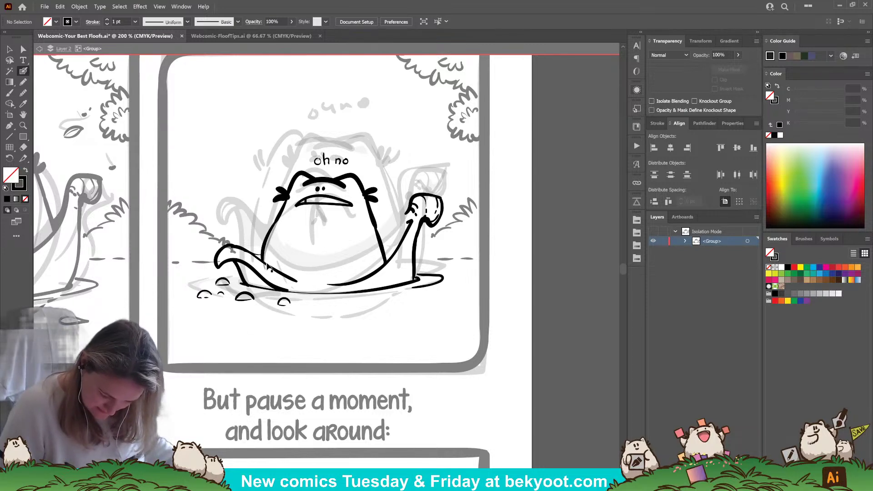
key(shift+x)
key(3)
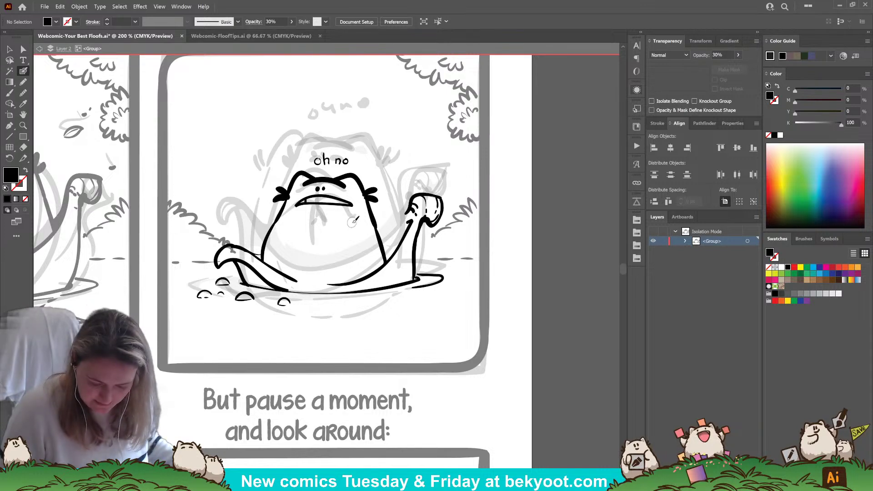
key(ctrl+z)
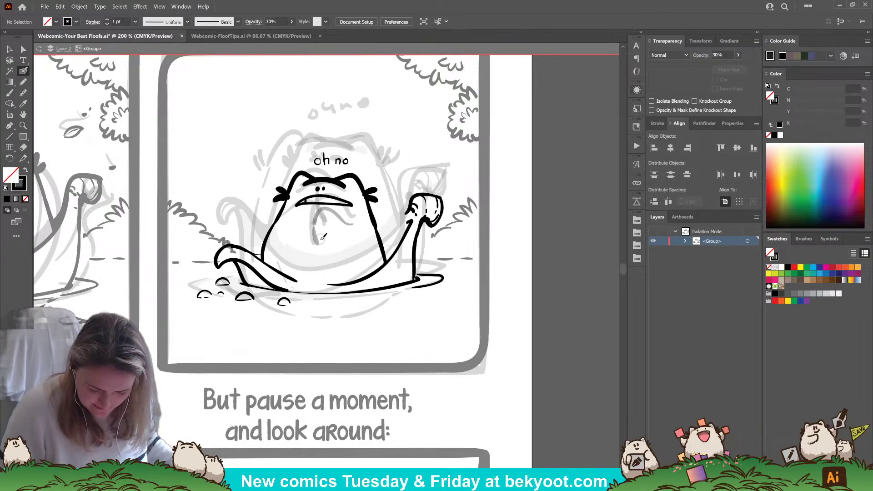
drag(374, 226, 386, 265)
key(ctrl+shift+a)
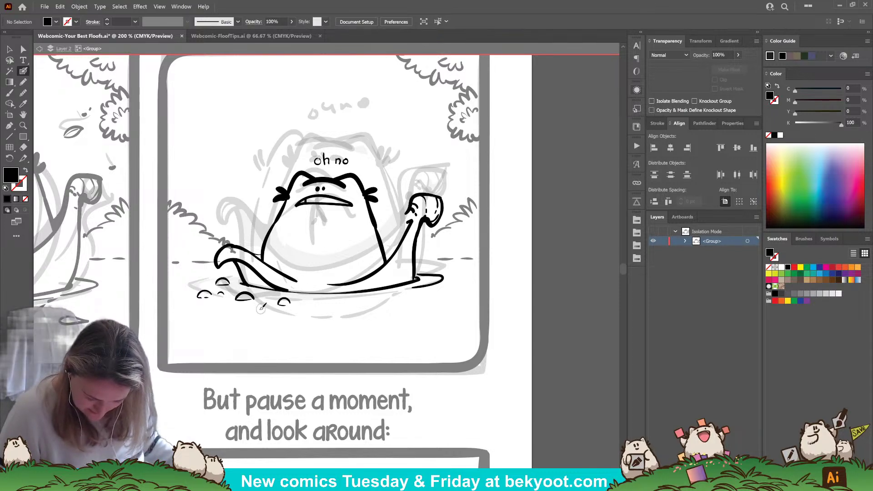
Step: Ink the leaf's back rim between the creature's right side and the right curl
ctrl+click(284, 292)
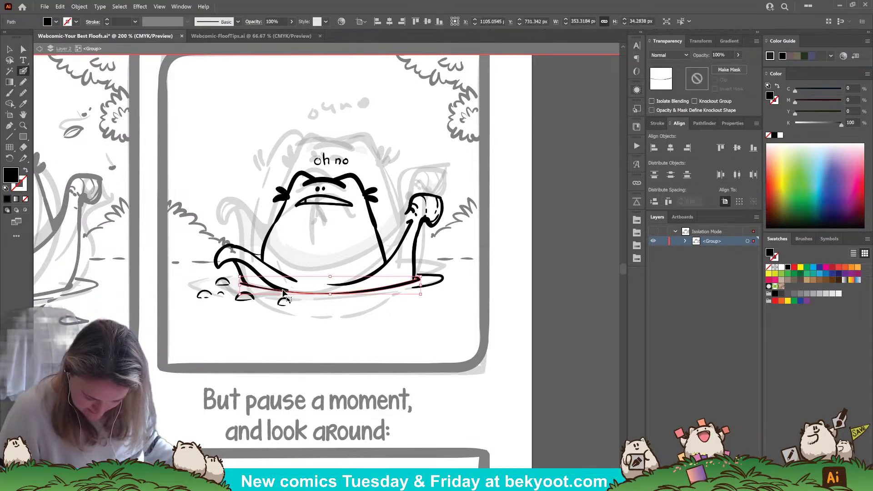
ctrl+click(262, 271)
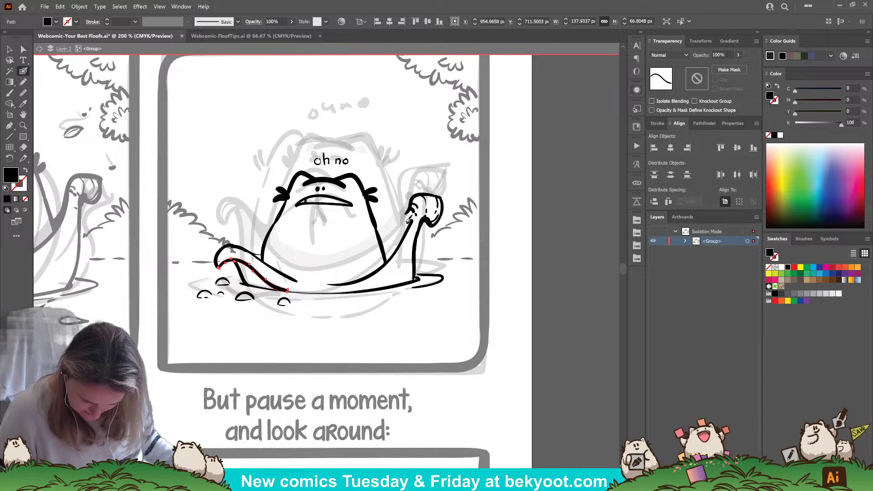
key(ctrl+shift+a)
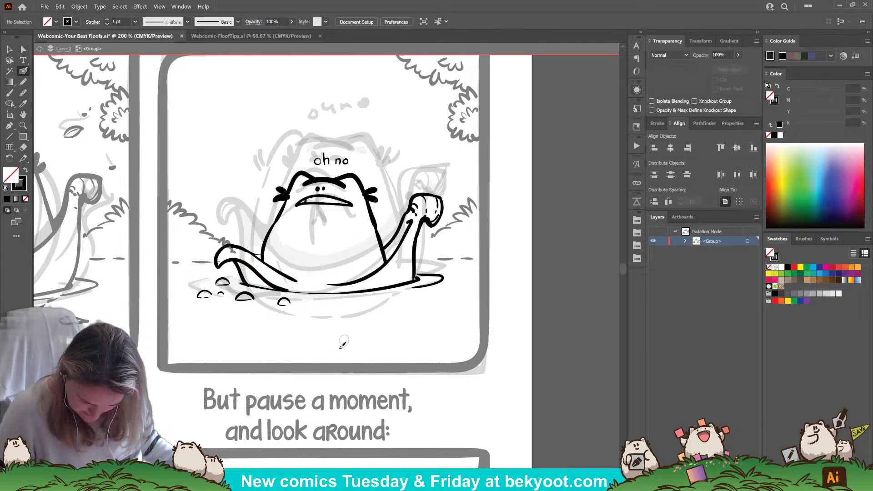
Step: Stretch the leaf's inner right edge downward so its lower end reaches the waterline
drag(222, 385, 347, 388)
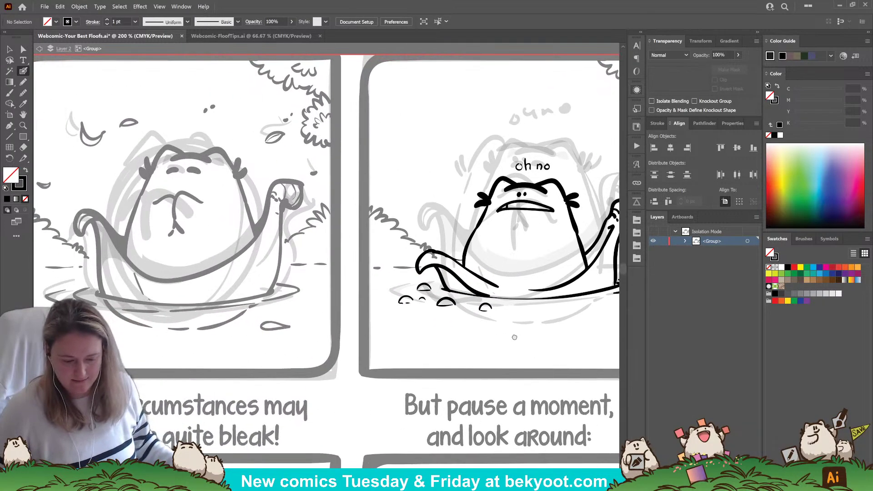
drag(425, 333, 327, 349)
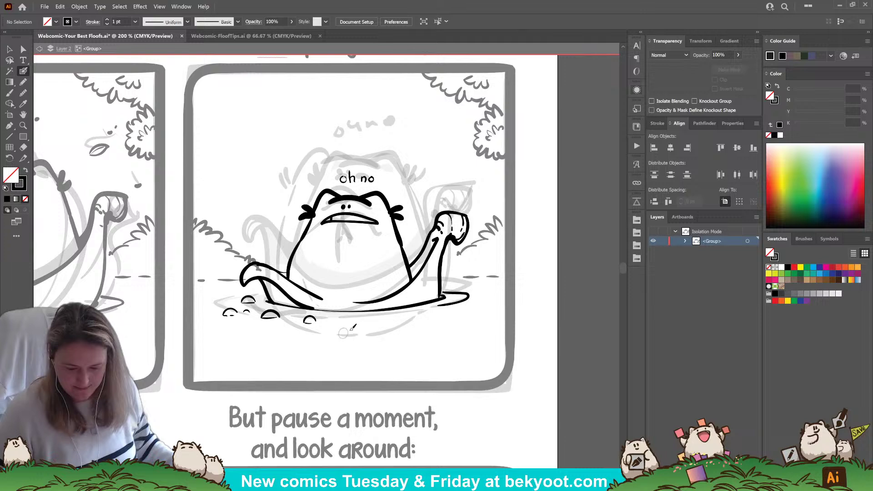
click(395, 302)
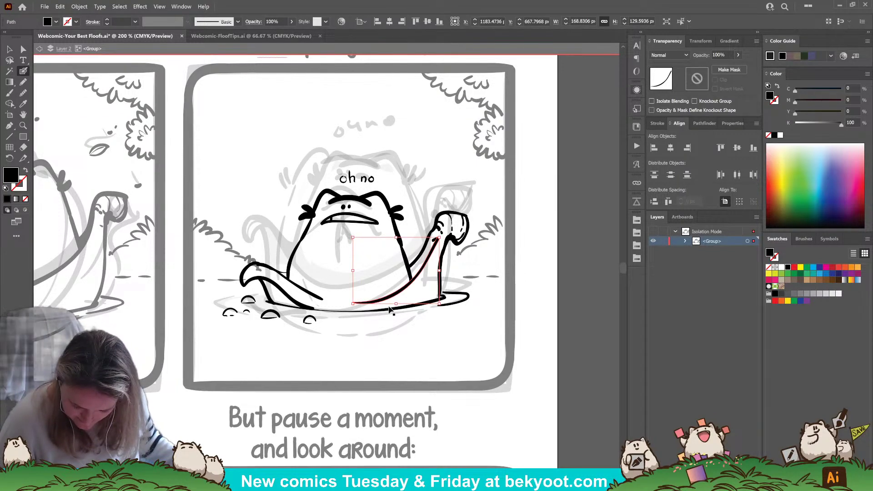
drag(396, 303, 397, 316)
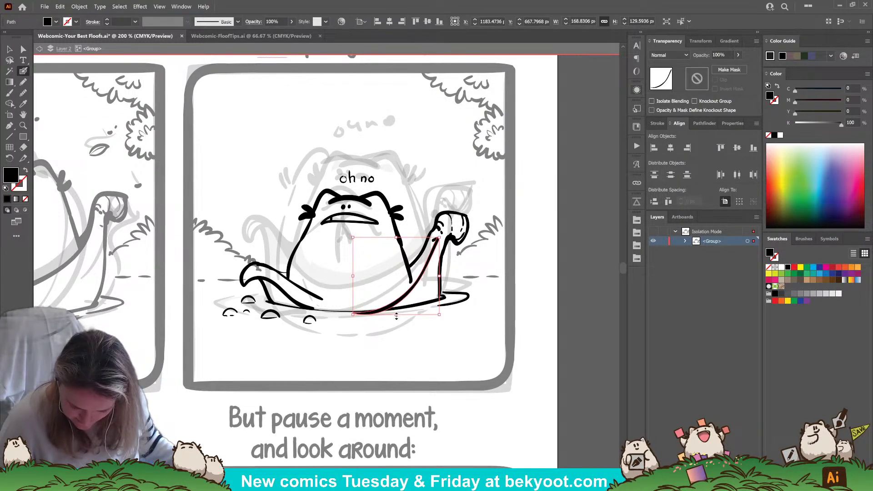
Step: Replace the straight inner left edge of the leaf with a curved stroke running down to meet the right edge at the waterline
click(320, 299)
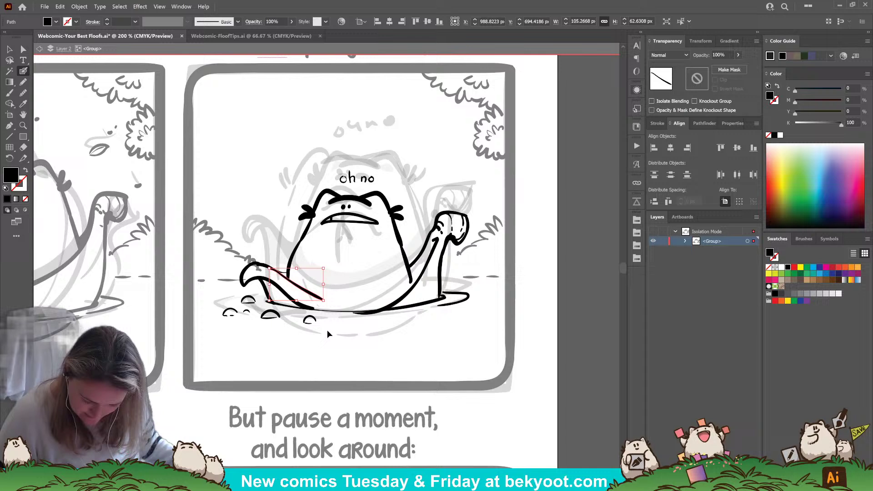
ctrl+click(353, 338)
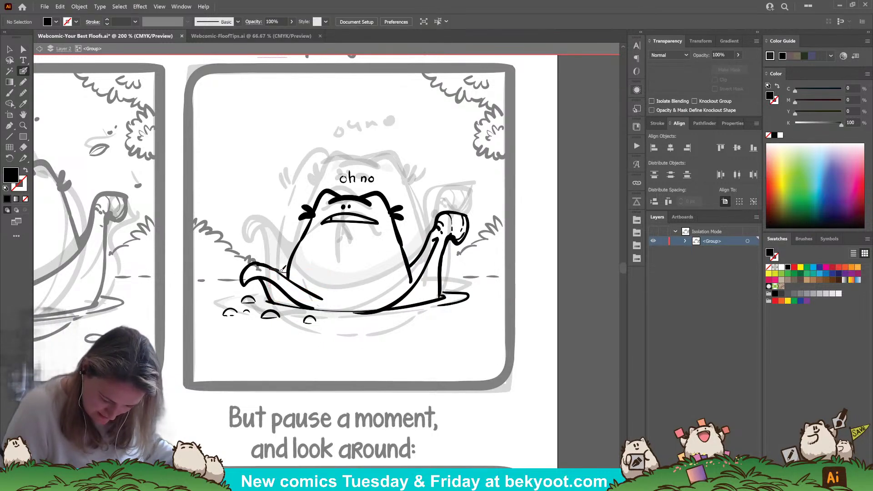
drag(282, 270, 349, 314)
key(shift+x)
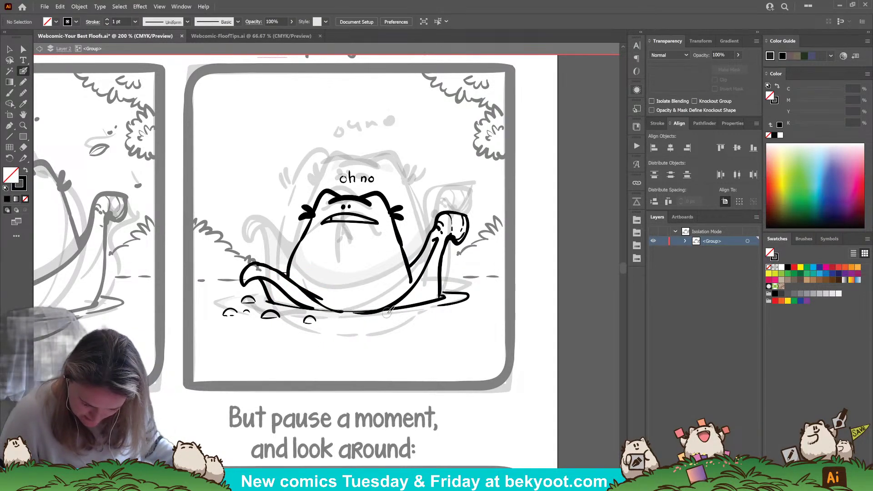
drag(270, 268, 323, 299)
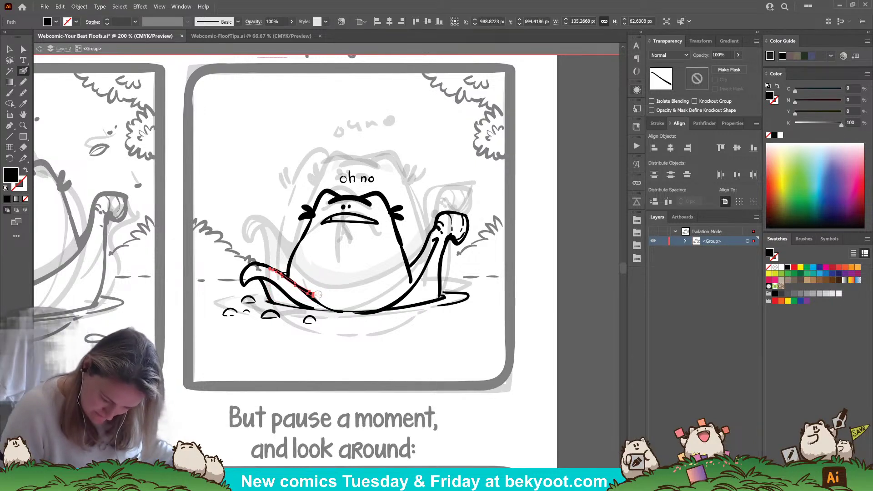
ctrl+click(319, 295)
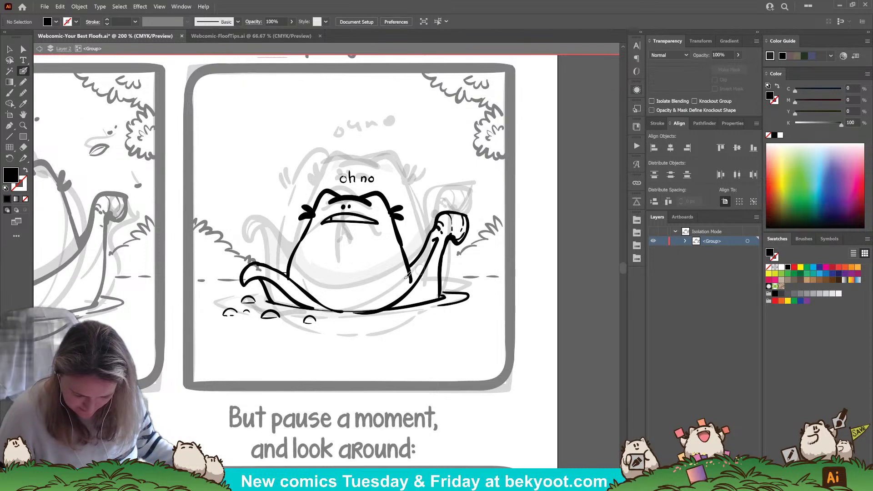
Step: Shift the leaf's right curl together with its edges slightly toward the creature
drag(244, 279, 314, 310)
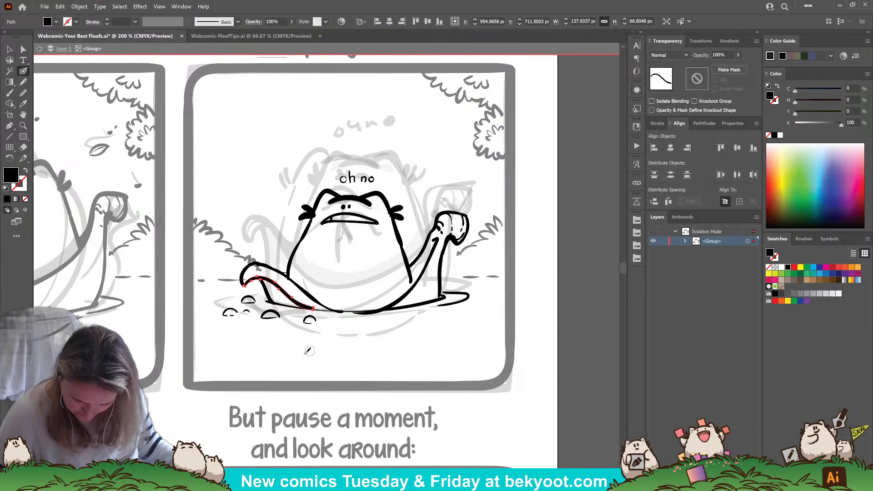
key(ctrl)
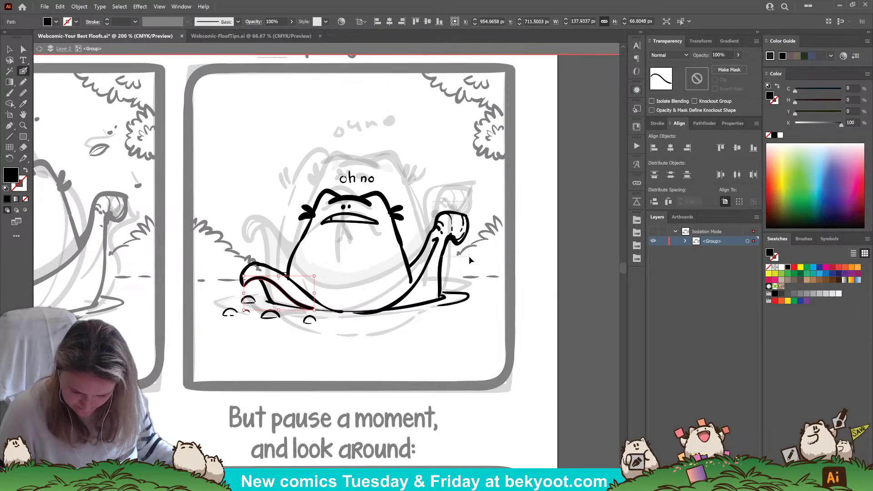
drag(468, 255, 435, 282)
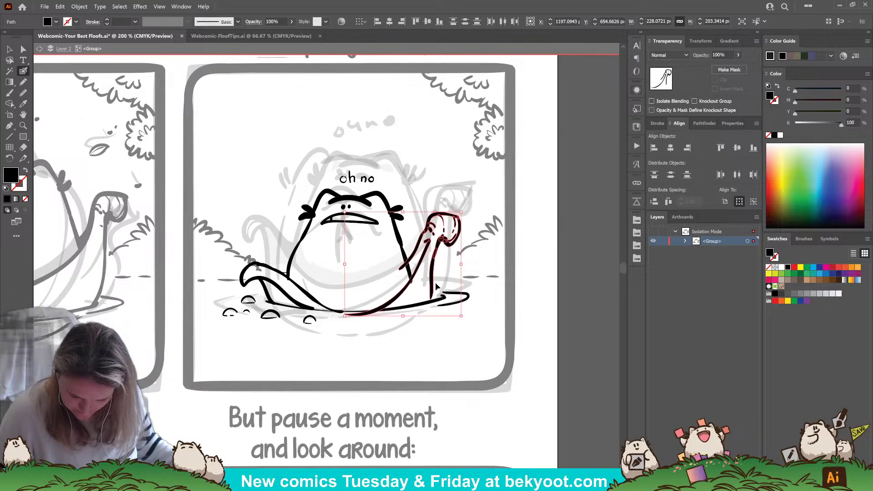
drag(466, 210, 462, 210)
mouse_move(435, 275)
mouse_down()
mouse_move(415, 276)
mouse_move(409, 287)
mouse_up()
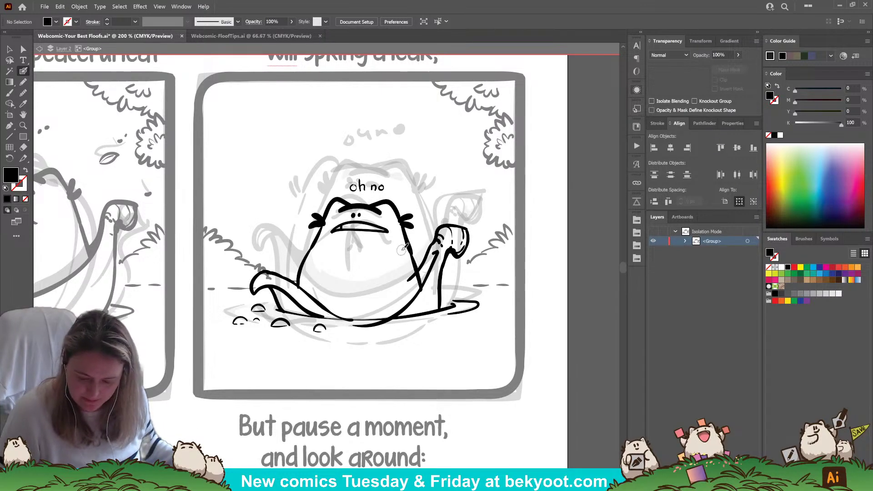
Step: Ink a rounded bulge over the creature's lower right side and a line slanting outward from its left side to the leaf
mouse_move(402, 249)
mouse_down()
mouse_move(430, 261)
mouse_move(430, 271)
mouse_move(402, 282)
mouse_up()
key(shift+x)
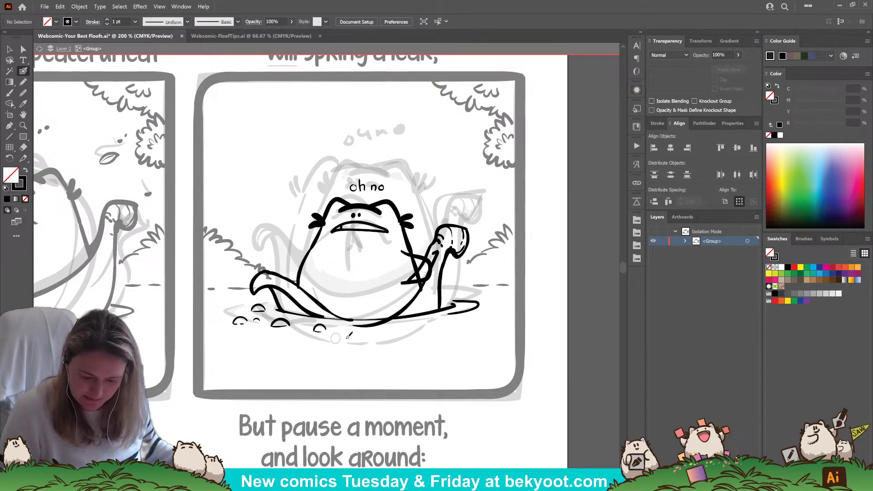
drag(311, 247, 280, 276)
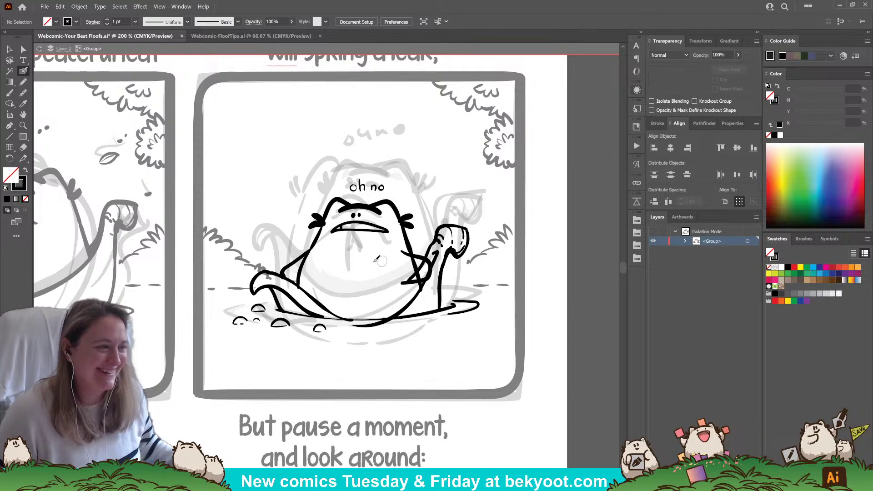
Step: Replace the rounded right bulge with a line slanting out to the leaf's back rim, and clear the rim part crossing the body
ctrl+click(414, 259)
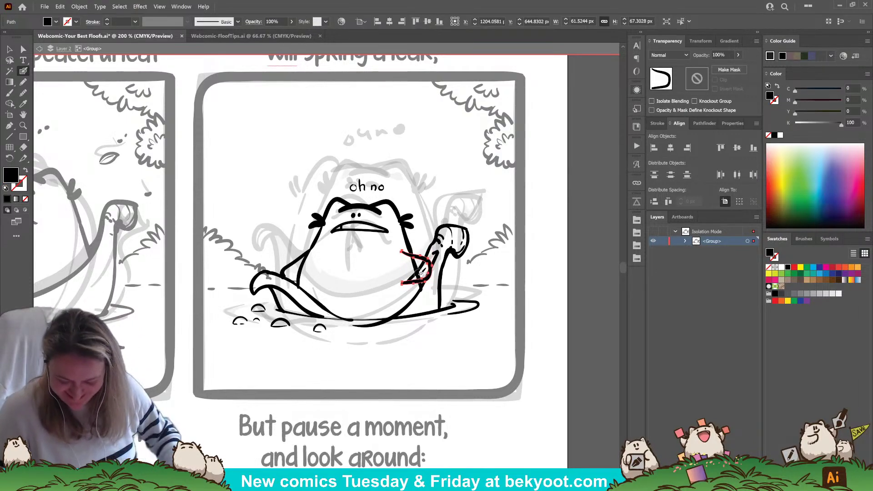
ctrl+click(420, 272)
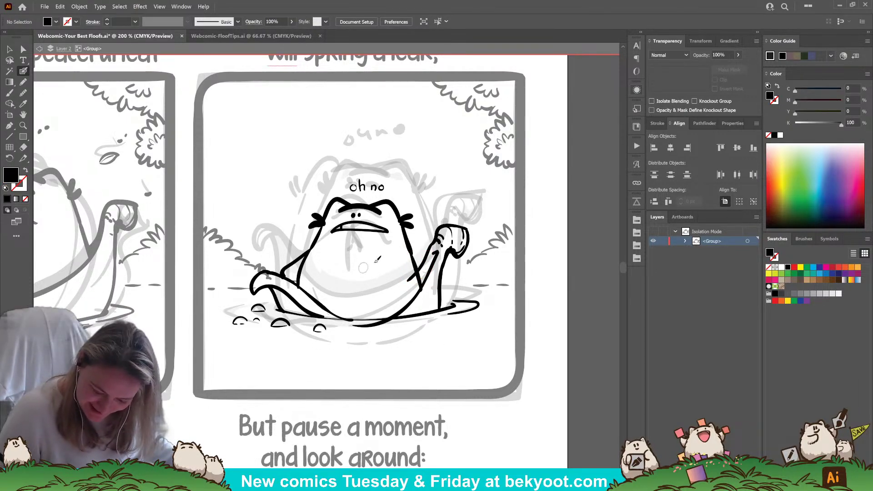
drag(402, 239, 427, 258)
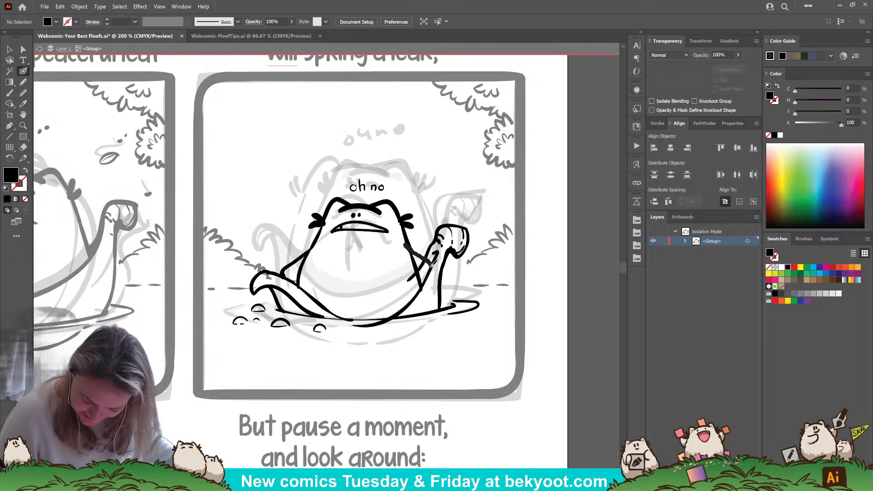
key(shift+x)
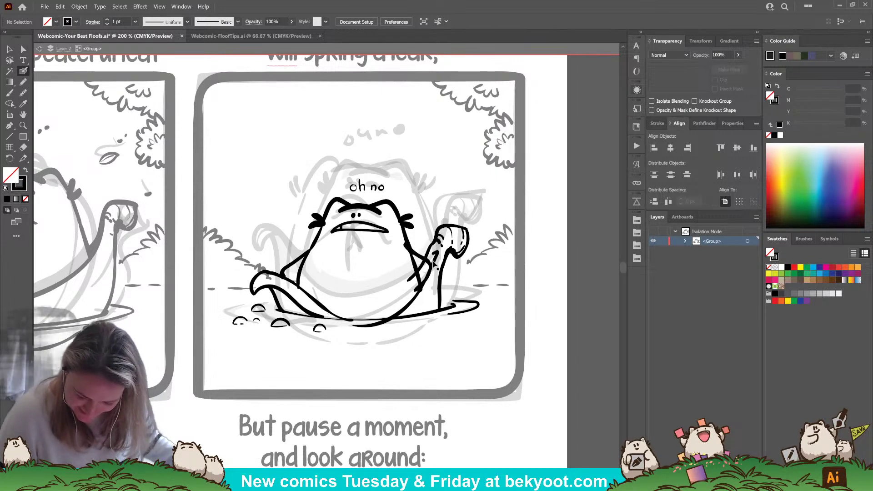
mouse_move(408, 280)
mouse_down()
mouse_move(434, 243)
mouse_move(411, 251)
mouse_move(405, 283)
mouse_move(418, 280)
mouse_move(416, 288)
mouse_up()
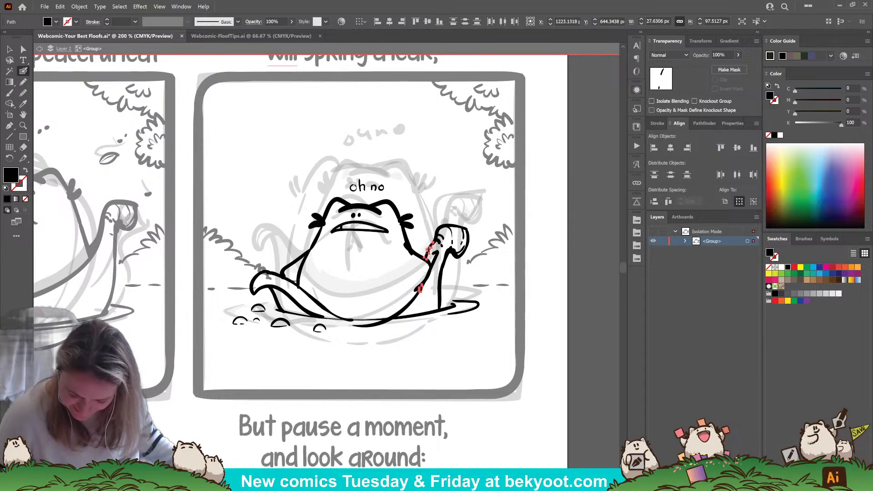
key(ctrl+shift+a)
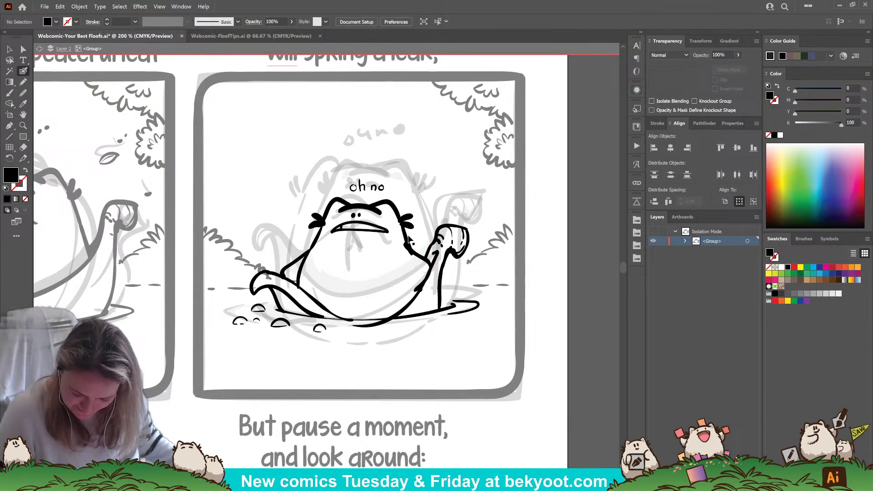
Step: Ink over the creature's lower right side with a stroke curving from the cheek tuft to the leaf's back rim, and clean up the rim below
drag(402, 221, 423, 263)
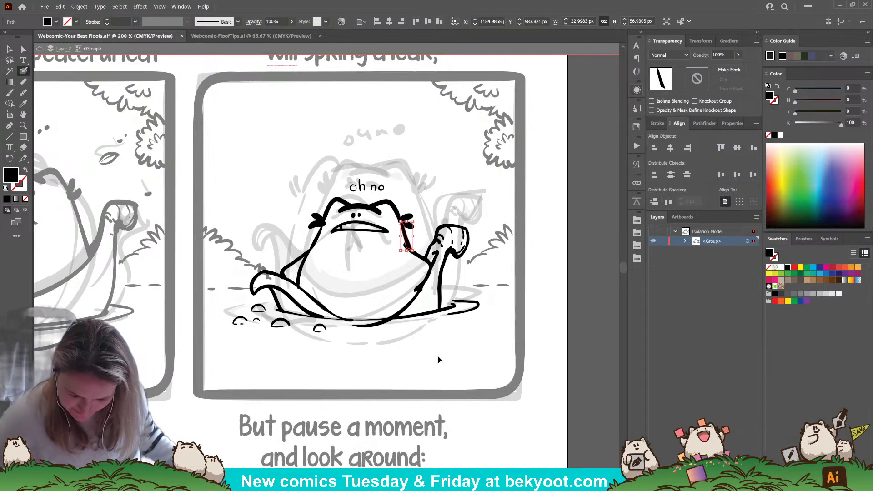
key(ctrl+shift+a)
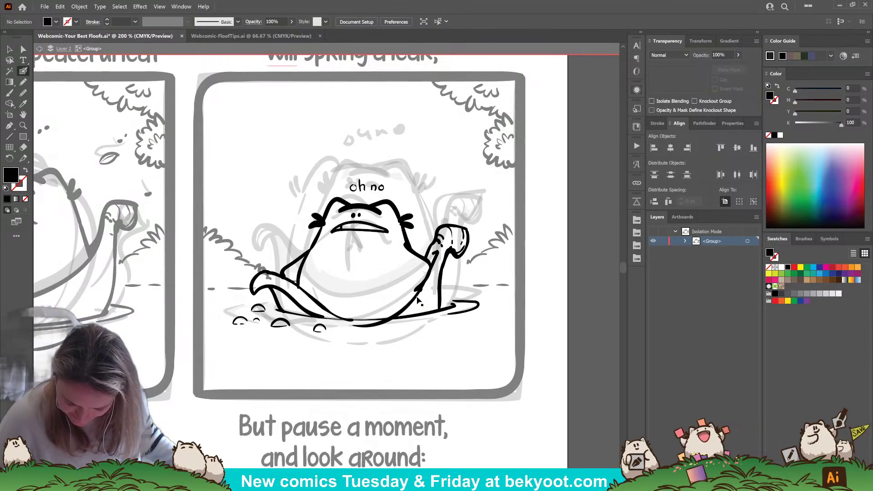
mouse_move(426, 300)
mouse_down()
mouse_move(437, 262)
mouse_move(419, 290)
mouse_up()
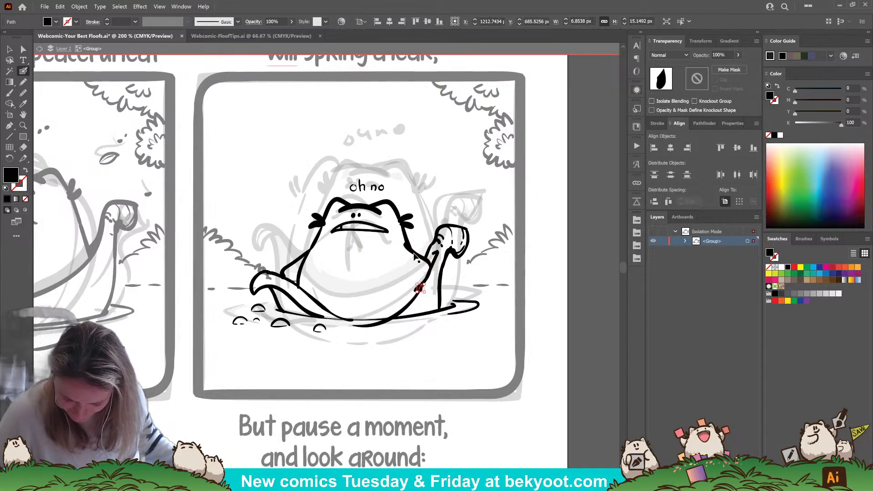
key(Delete)
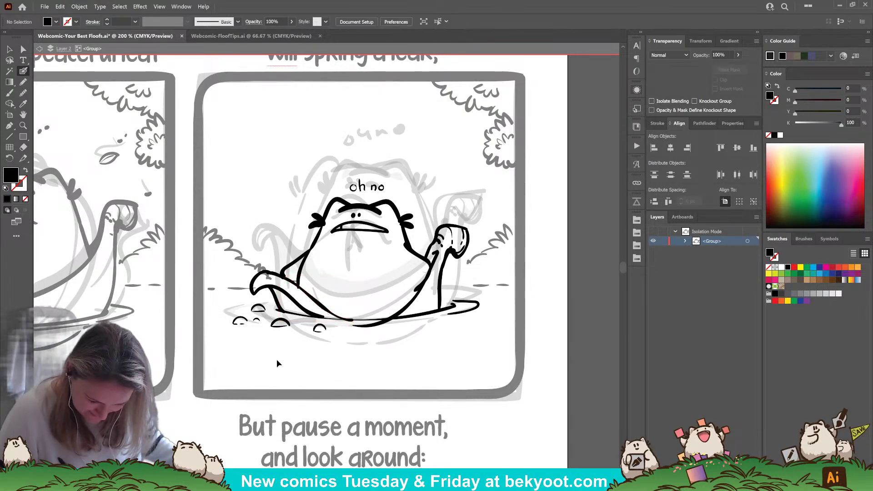
Step: Redraw the line slanting outward from the creature's left side to the leaf's back rim
mouse_move(311, 249)
mouse_down()
mouse_move(281, 278)
mouse_move(296, 280)
mouse_up()
drag(311, 249, 282, 280)
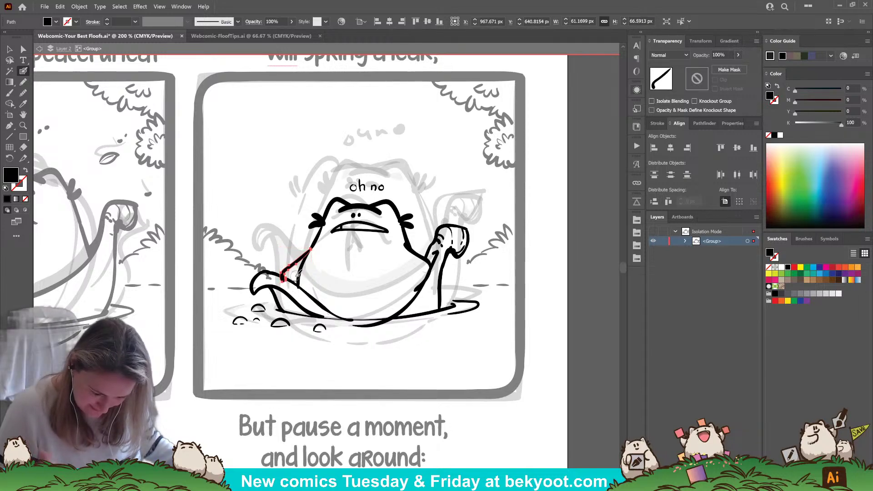
ctrl+click(298, 371)
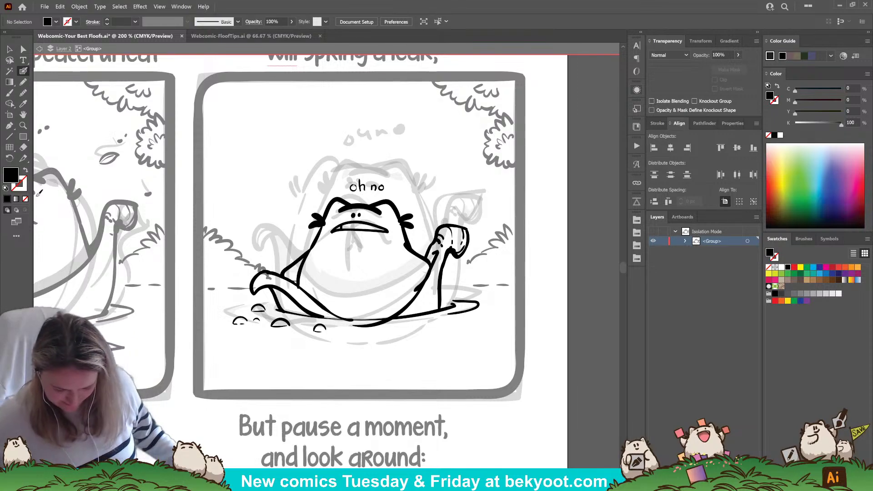
Step: Narrow the creature's lower left body line and shift its foot slightly inward along the leaf's edge
scroll(278, 286, up, 3)
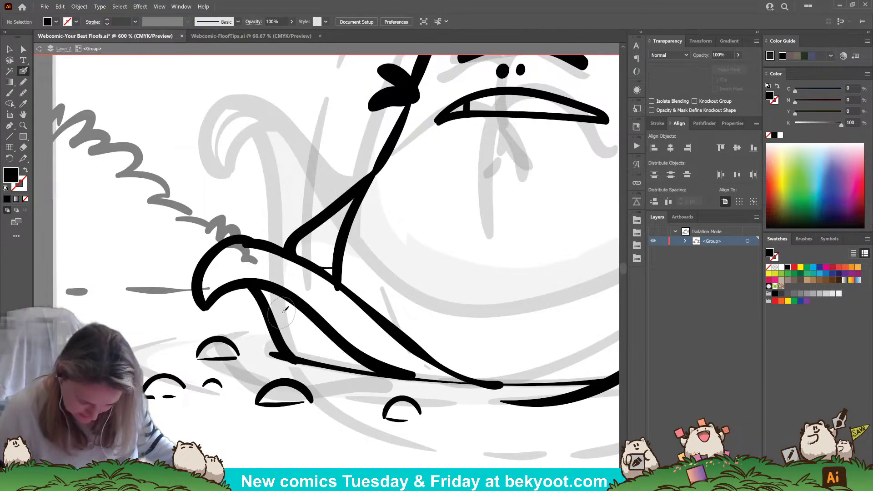
mouse_move(245, 241)
mouse_down()
mouse_move(332, 264)
mouse_move(303, 237)
mouse_up()
ctrl+click(337, 253)
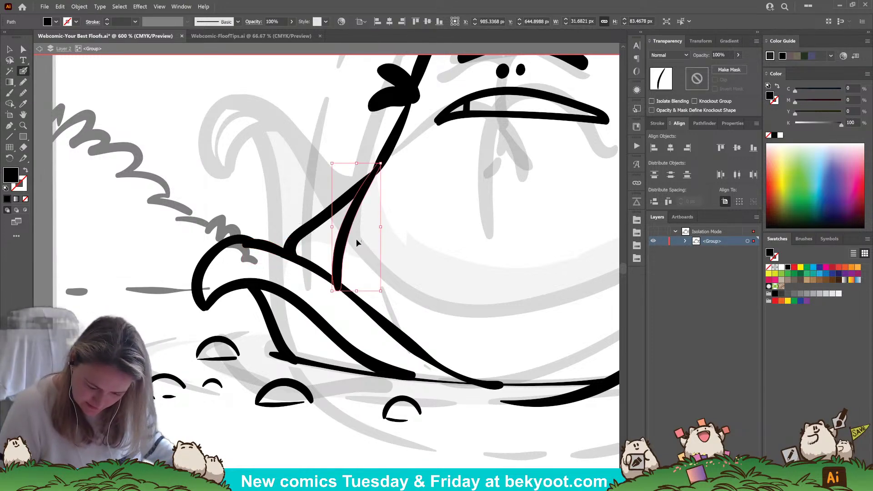
drag(384, 159, 380, 158)
drag(349, 214, 353, 217)
drag(365, 293, 364, 290)
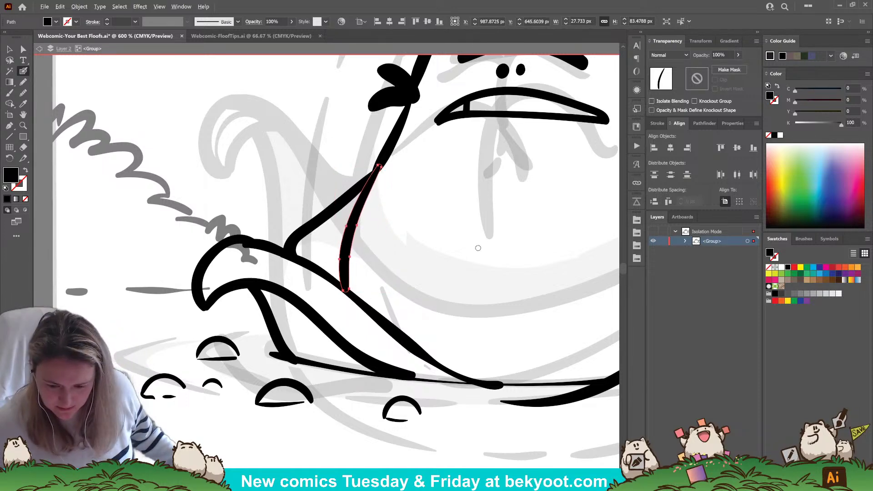
Step: Move the ripple loop at the leaf's right end slightly closer to the boat
scroll(383, 285, down, 4)
scroll(433, 220, up, 1)
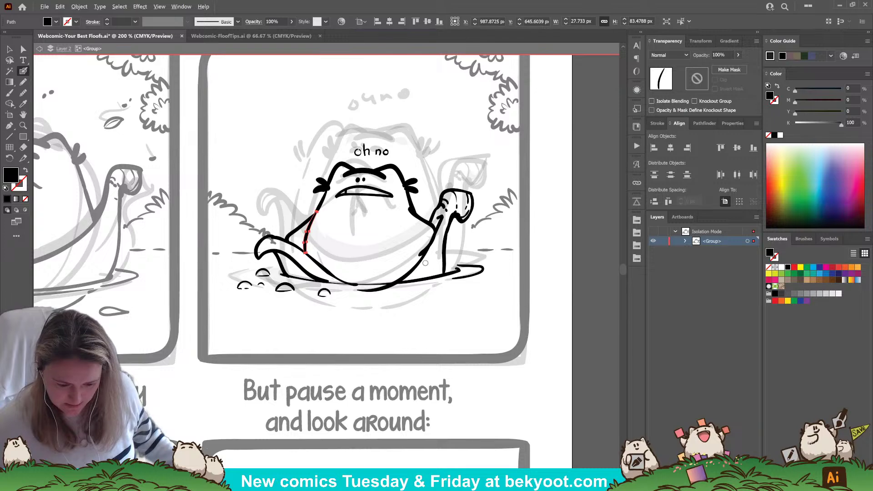
scroll(417, 253, up, 1)
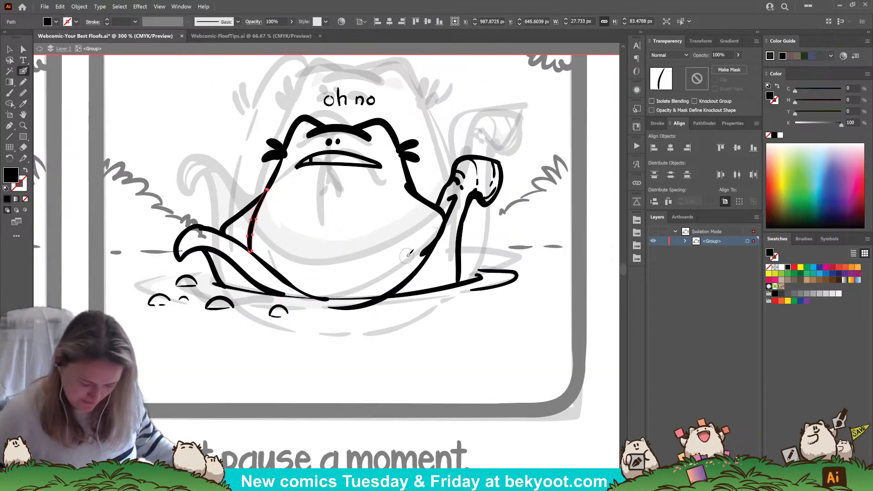
drag(372, 357, 364, 380)
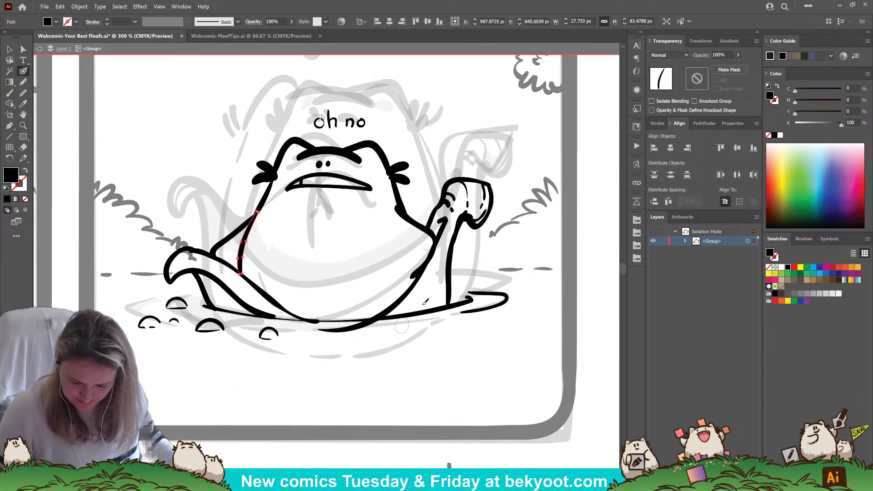
ctrl+click(462, 310)
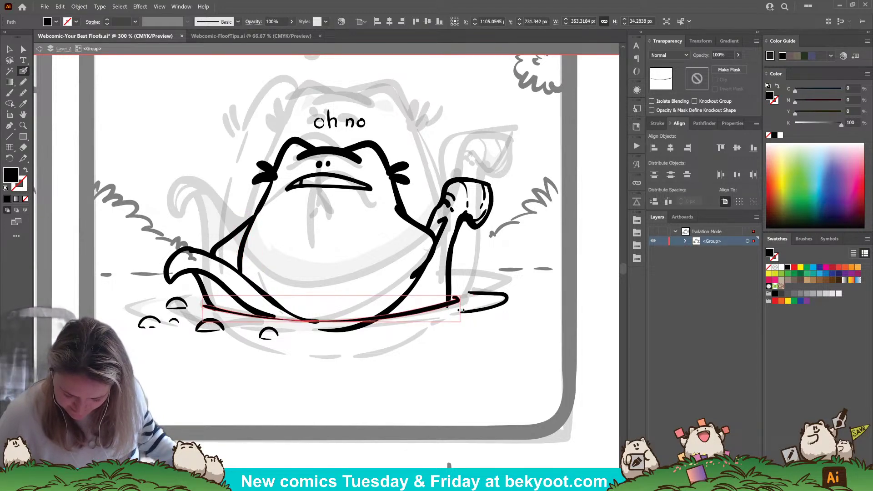
drag(502, 303, 490, 303)
ctrl+click(379, 369)
drag(413, 363, 421, 358)
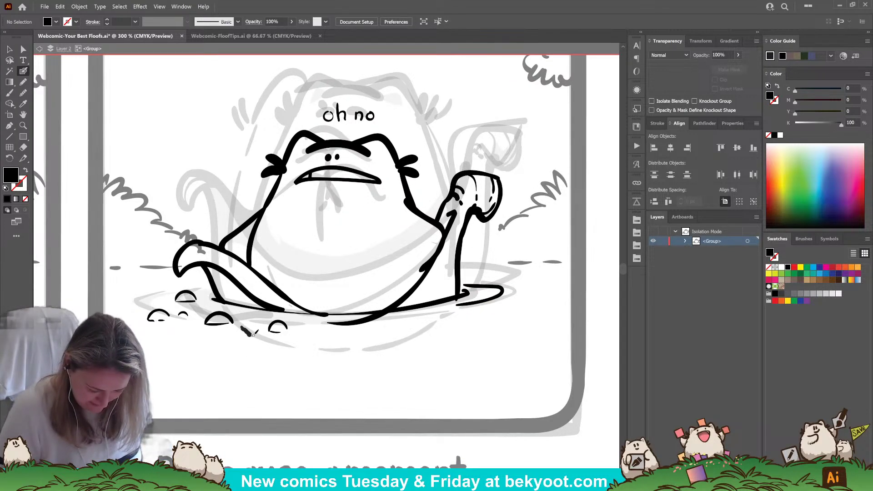
Step: Ink a wide dashed ripple curve in the water beneath the boat and group its dashes
key(shift+x)
mouse_move(236, 331)
mouse_down()
mouse_move(291, 370)
mouse_move(337, 375)
mouse_move(388, 368)
mouse_move(450, 323)
mouse_up()
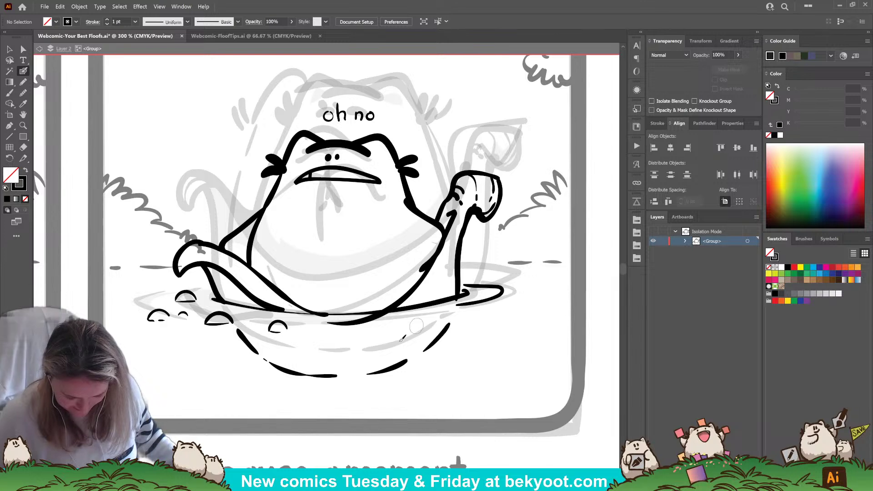
mouse_move(222, 350)
mouse_down()
mouse_move(379, 391)
mouse_move(455, 392)
mouse_up()
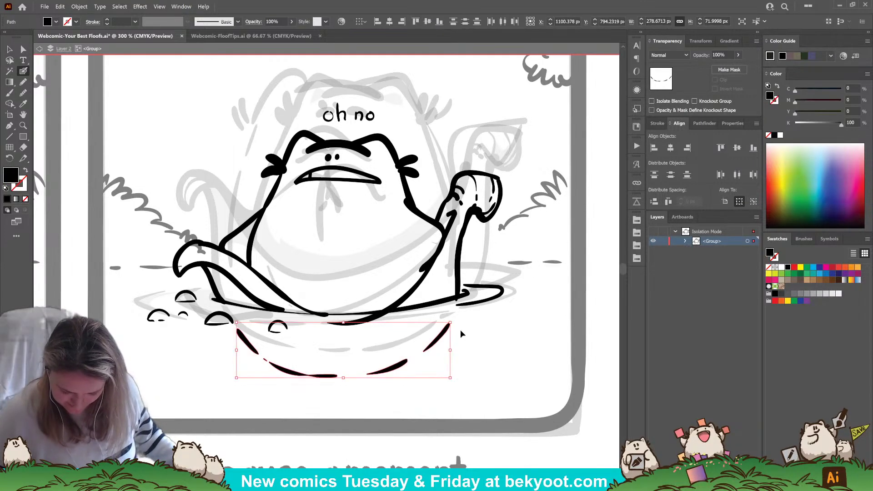
key(ctrl+g)
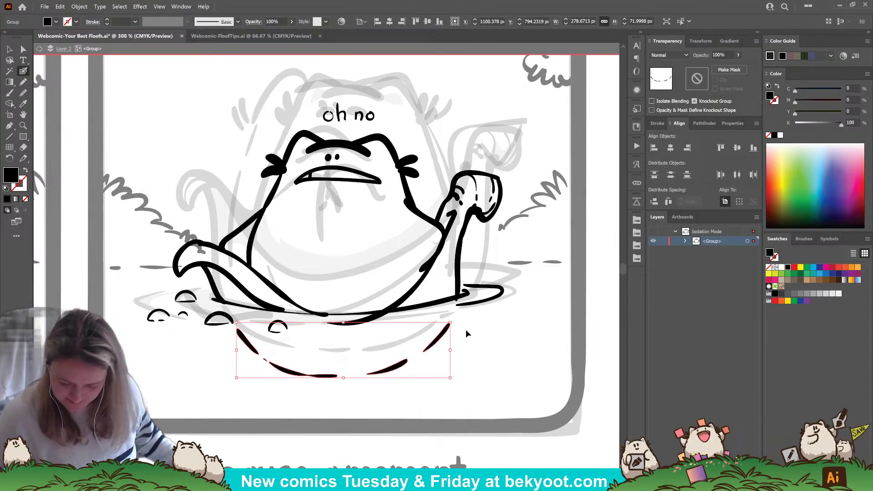
ctrl+click(466, 333)
Step: Reshape the leaf's right rim line where it meets the creature's body
ctrl+click(423, 274)
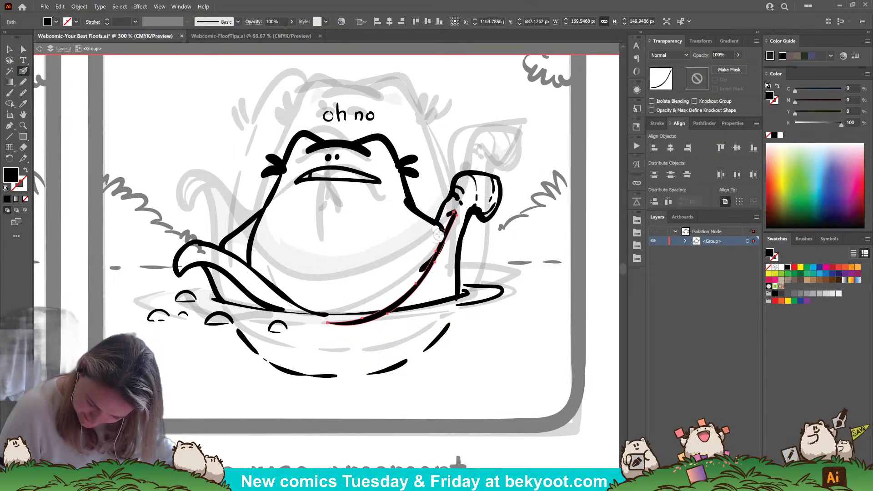
drag(432, 250, 426, 249)
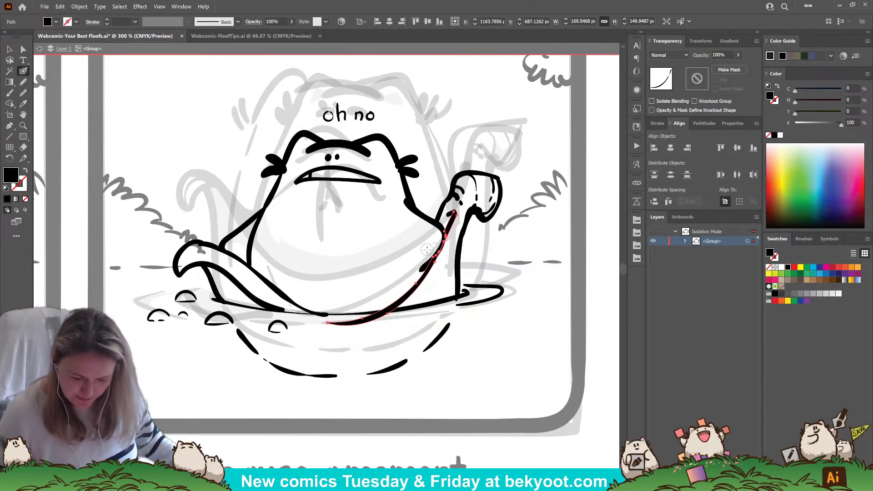
ctrl+click(486, 370)
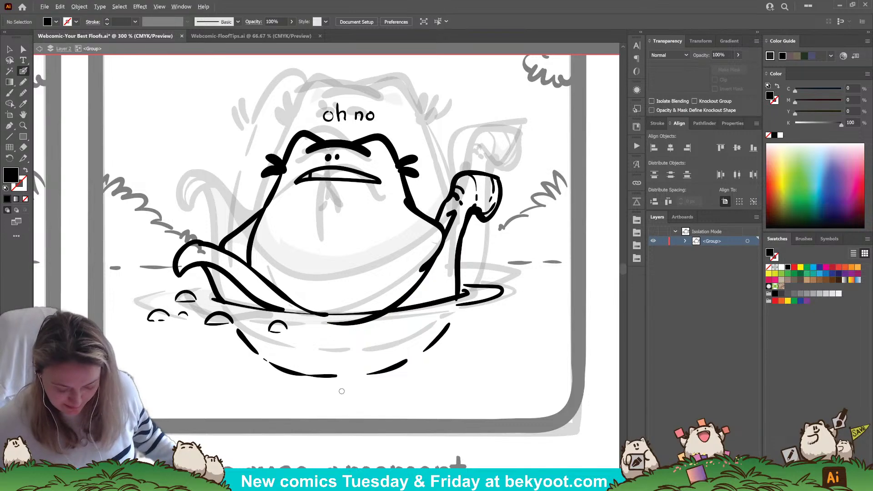
Step: Set the opacity to 30% and draw small shadow patches with the Pencil tool at the outer ends of the creature's brow
scroll(342, 391, down, 3)
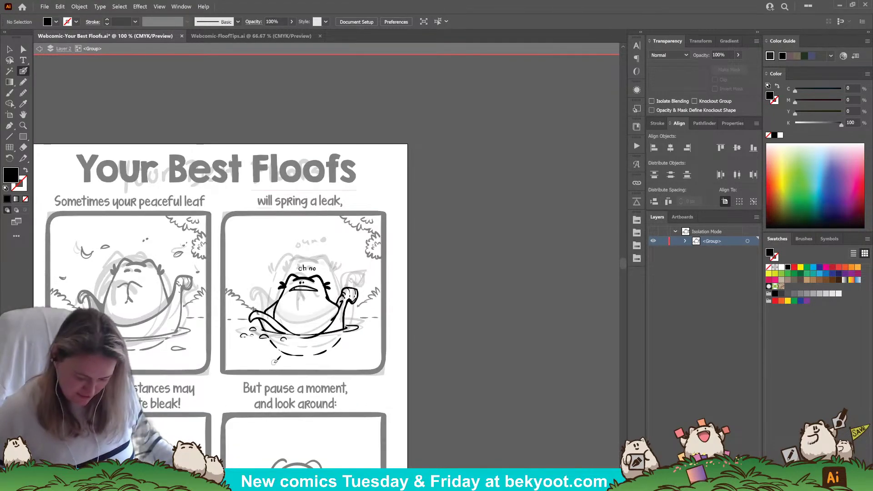
scroll(275, 361, left, 3)
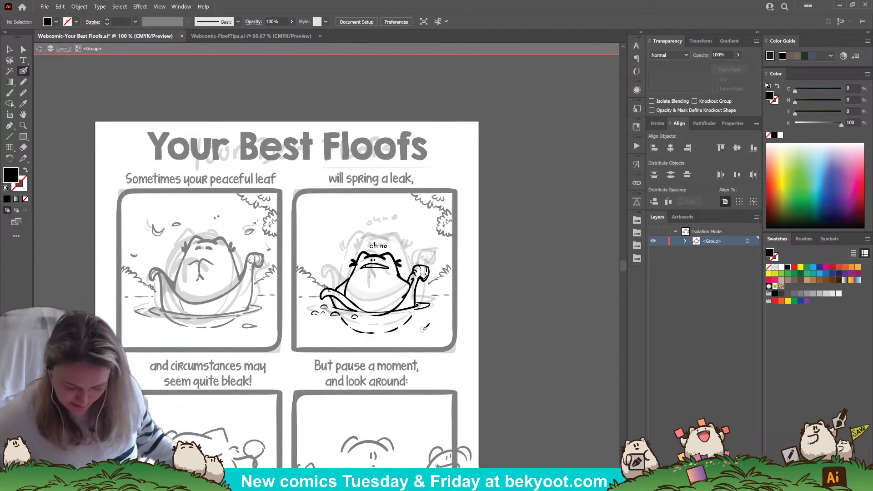
scroll(425, 309, up, 1)
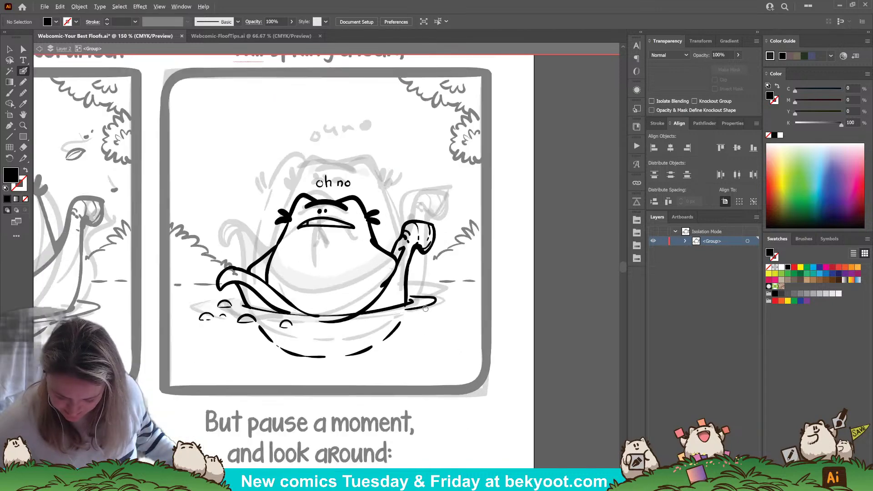
drag(363, 342, 384, 320)
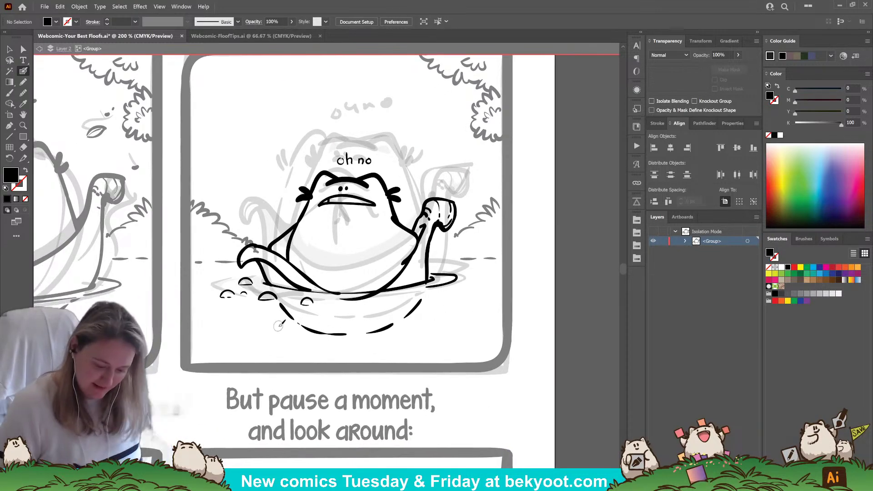
click(23, 82)
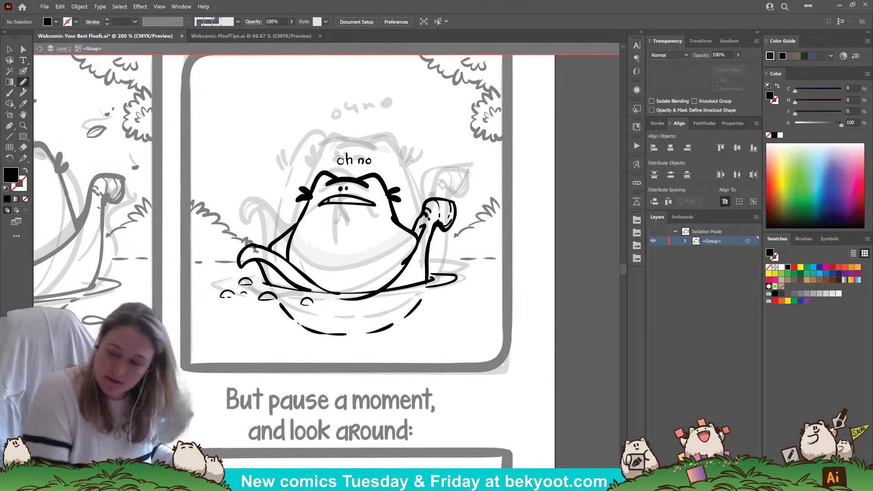
click(726, 54)
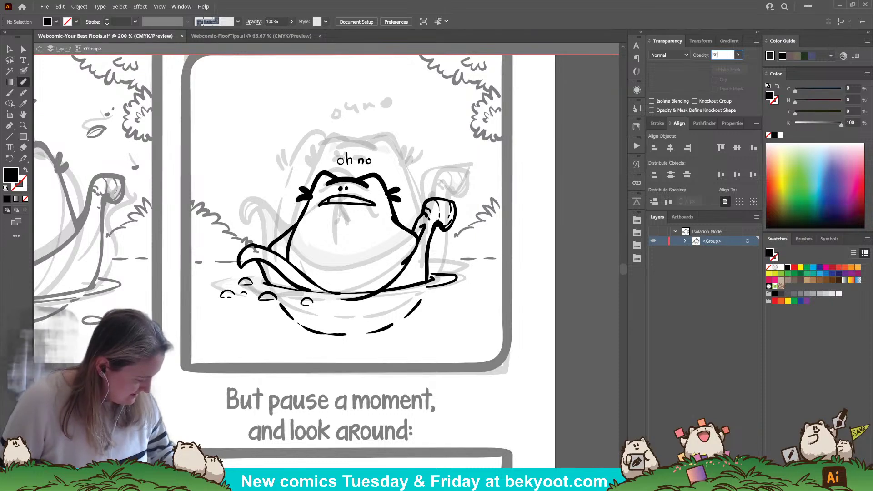
key(Return)
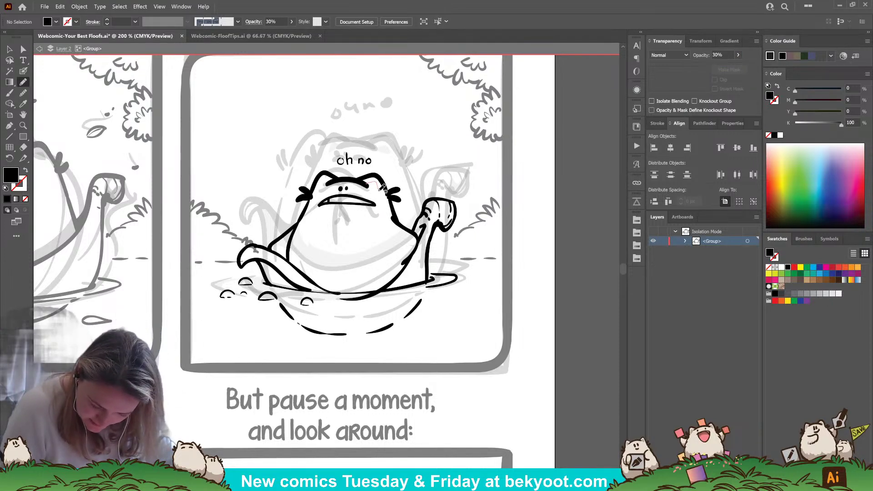
drag(368, 185, 375, 188)
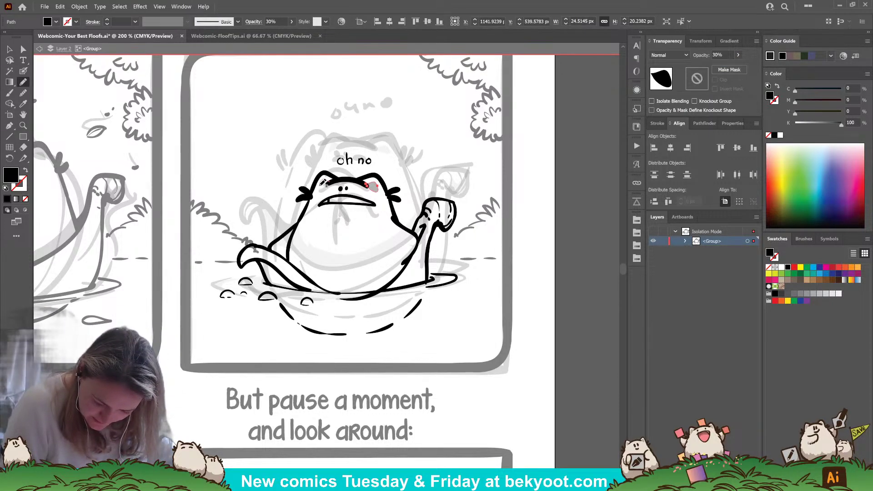
mouse_move(321, 185)
mouse_down()
mouse_move(341, 180)
mouse_move(332, 201)
mouse_move(351, 194)
mouse_move(330, 201)
mouse_up()
key(ctrl+shift+a)
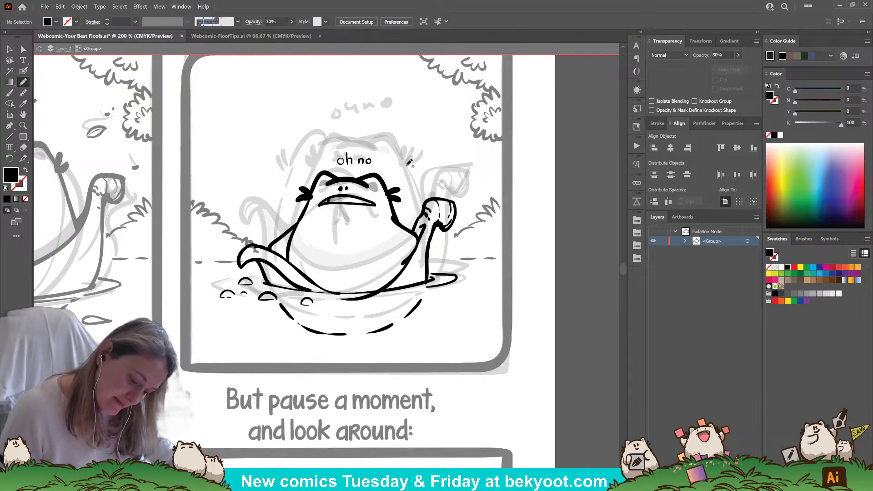
Step: Shade the bottom of the creature's belly with a 30% opacity crescent along the leaf's inner edge
mouse_move(275, 244)
mouse_down()
mouse_move(289, 260)
mouse_move(273, 253)
mouse_move(272, 244)
mouse_move(292, 250)
mouse_move(301, 264)
mouse_move(338, 279)
mouse_move(383, 276)
mouse_move(408, 259)
mouse_move(382, 291)
mouse_move(360, 293)
mouse_move(323, 288)
mouse_move(291, 250)
mouse_up()
key(ctrl+z)
ctrl+click(249, 342)
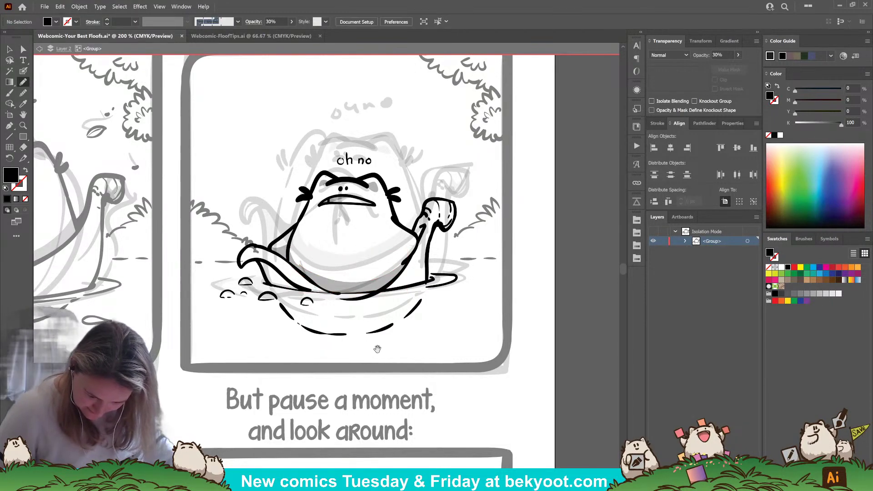
Step: Ink a row of small bubbles on the water beside the leaf's right end in solid black
scroll(264, 309, right, 1)
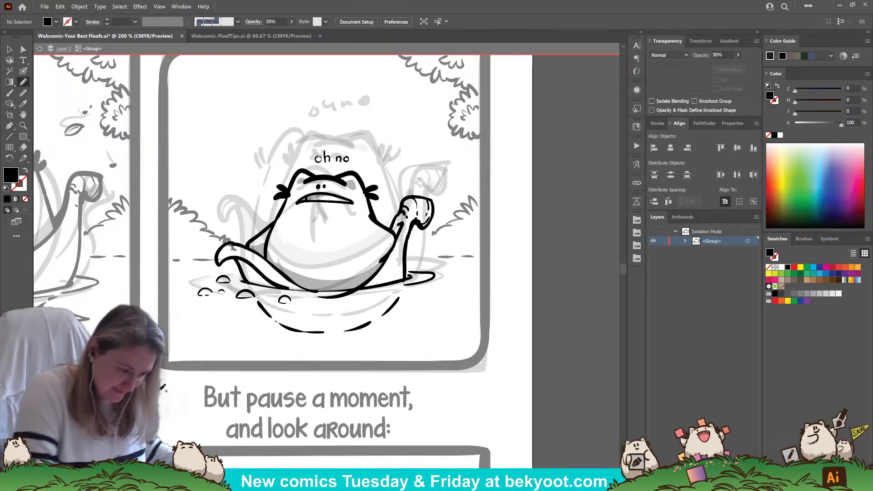
click(23, 71)
mouse_move(405, 277)
mouse_down()
mouse_move(455, 287)
mouse_move(424, 292)
mouse_up()
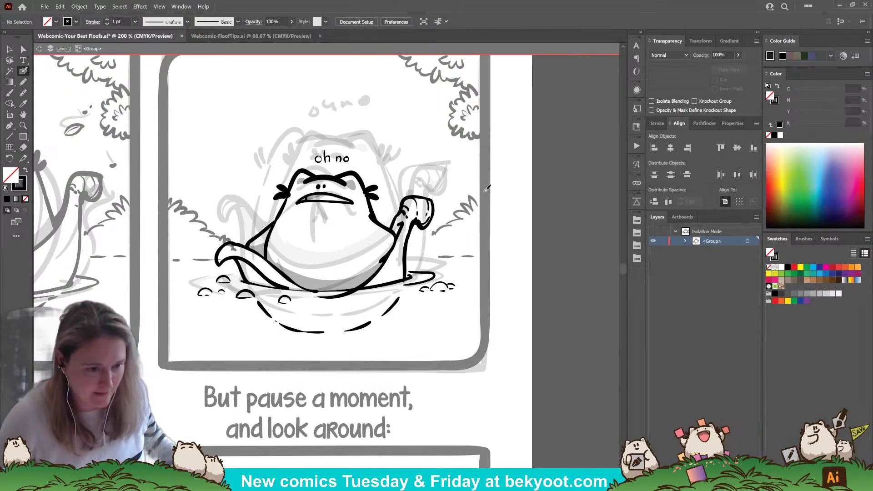
Step: Dot small specks in the water below the left bubble cluster and beside the right one
drag(237, 303, 234, 306)
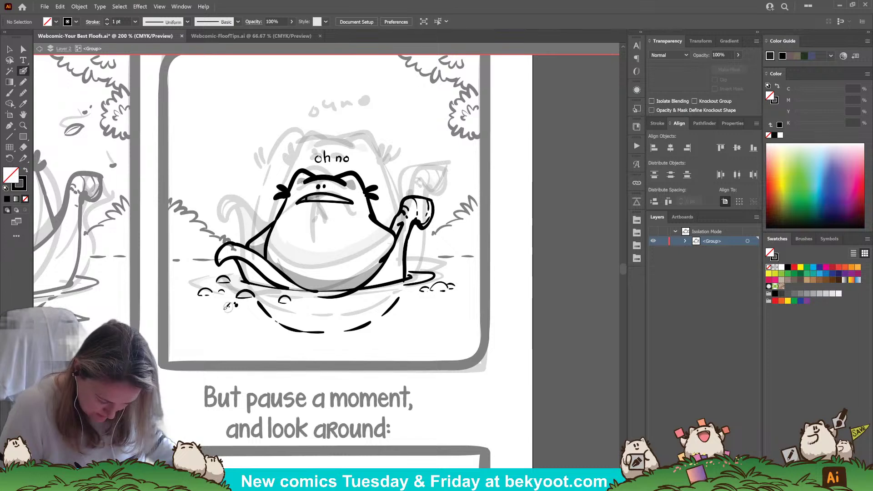
click(249, 309)
click(253, 308)
click(258, 314)
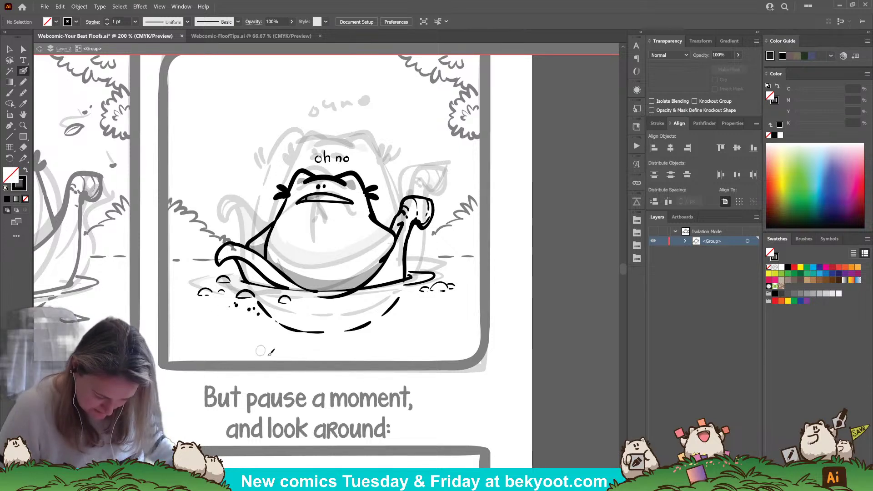
click(414, 305)
click(414, 299)
click(423, 300)
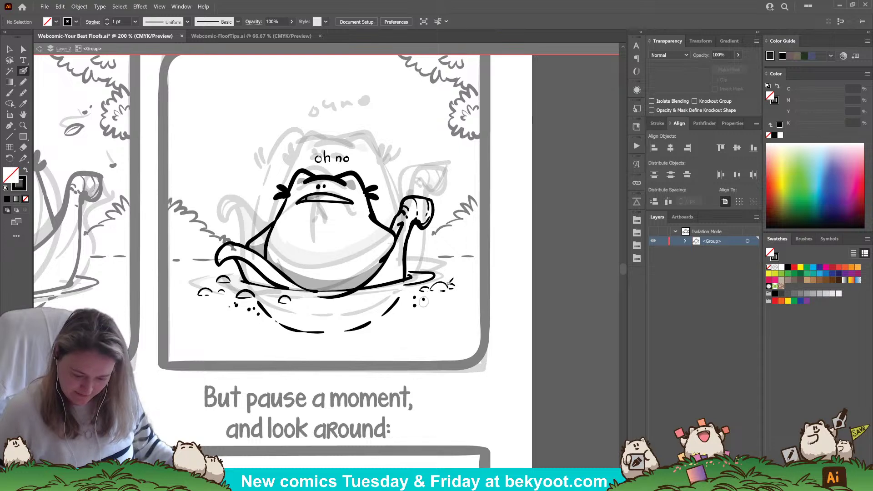
Step: Erase the piece of the leaf's right hull line that overlaps the waterline, including the leftover sliver at the crossing
scroll(416, 304, down, 1)
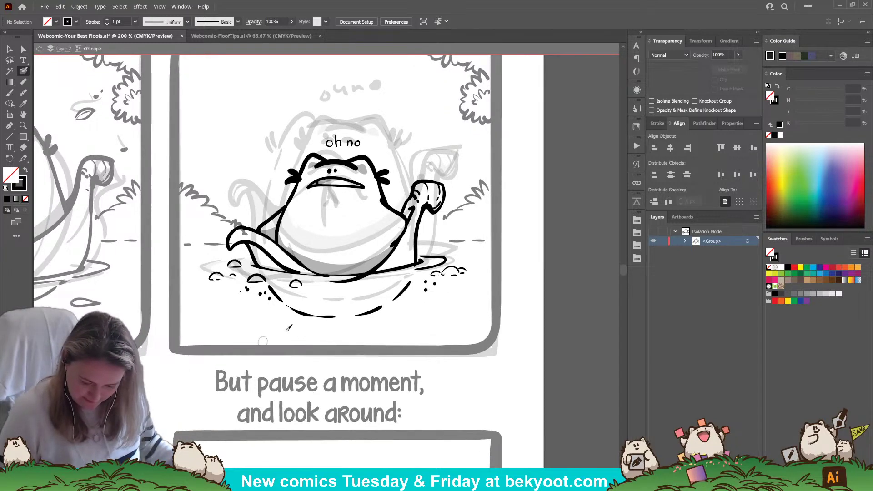
drag(419, 214, 415, 264)
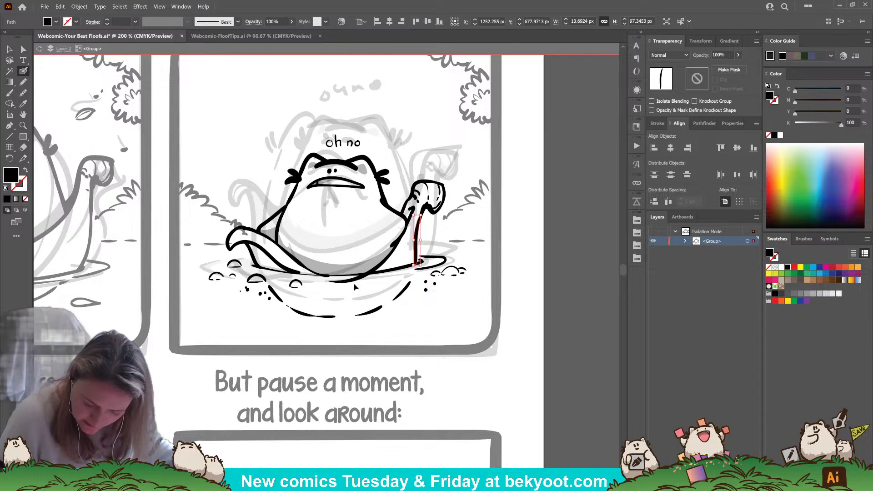
drag(329, 280, 411, 208)
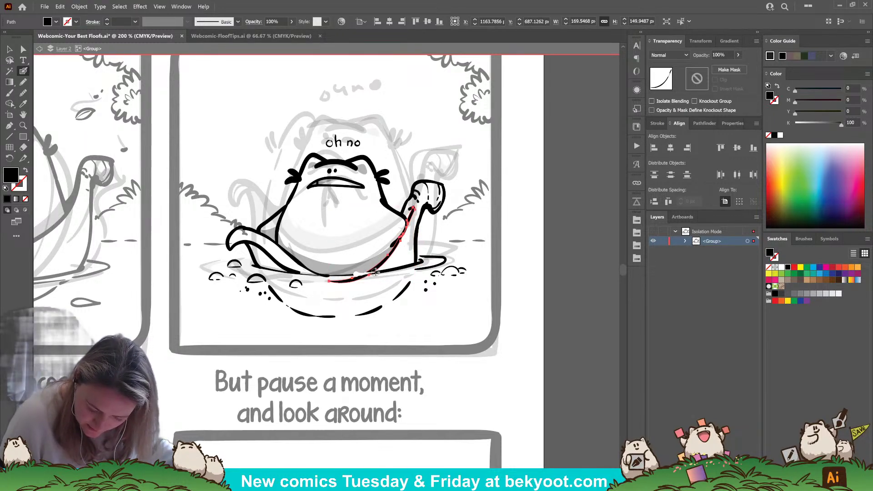
drag(359, 275, 383, 270)
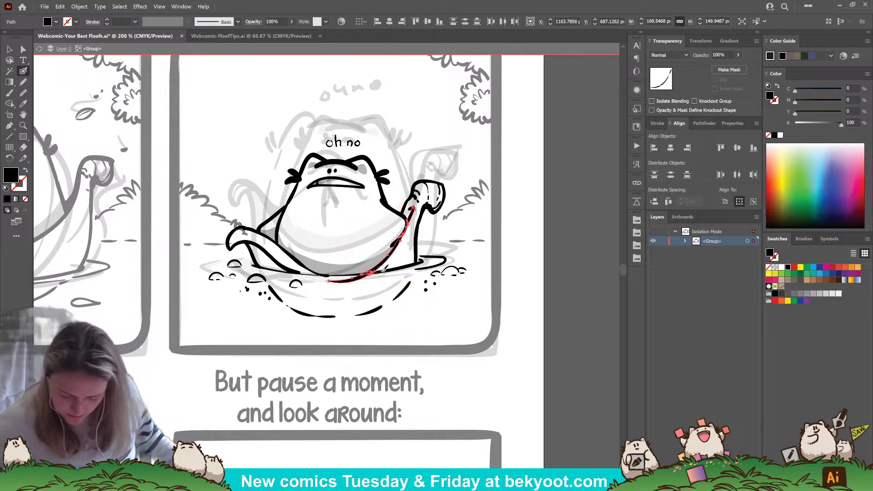
scroll(397, 296, up, 5)
scroll(170, 141, up, 2)
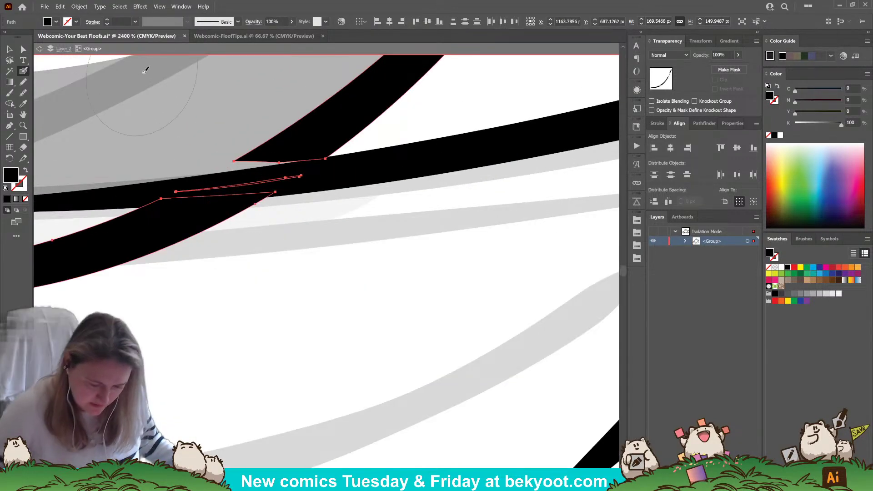
mouse_move(303, 175)
mouse_down()
mouse_move(174, 186)
mouse_move(357, 179)
mouse_up()
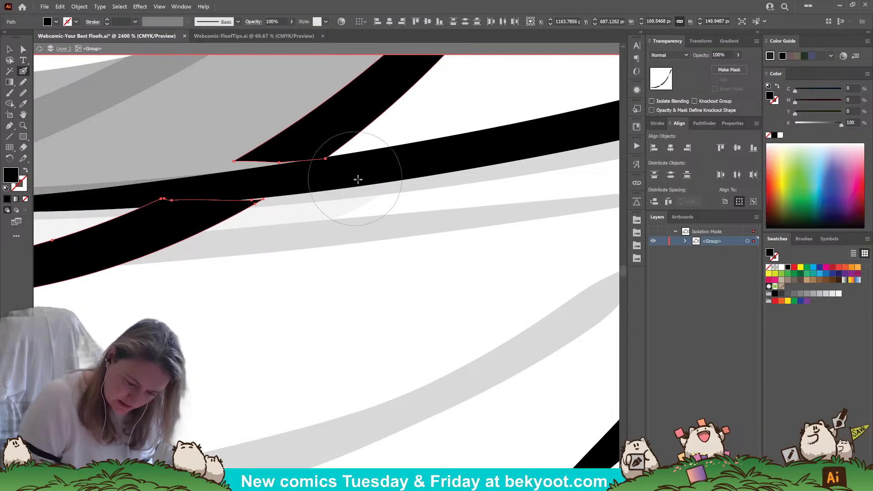
Step: Reposition the anchor points at both cut ends of the hull line so they meet the waterline stroke, then deselect
key(a)
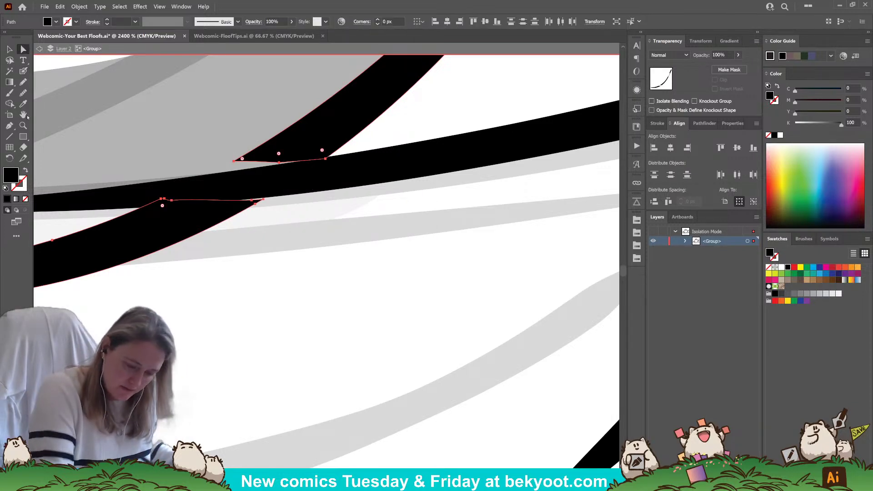
click(234, 161)
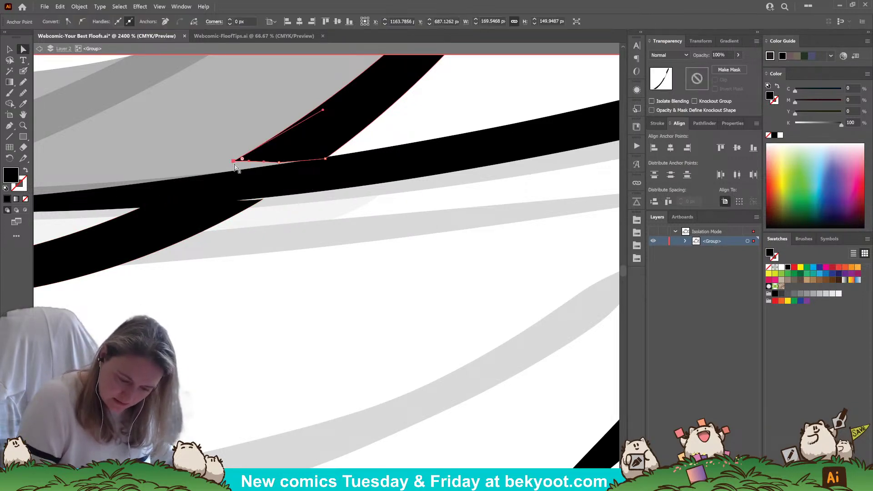
drag(234, 161, 222, 174)
click(248, 172)
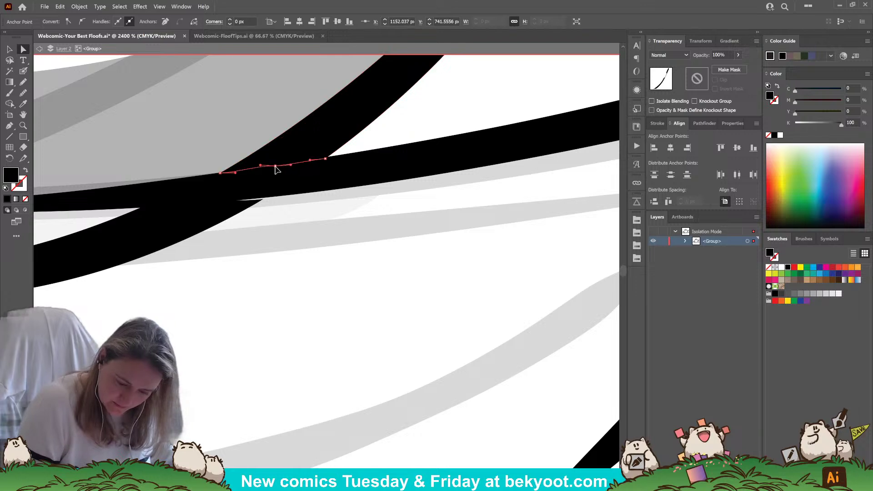
click(253, 201)
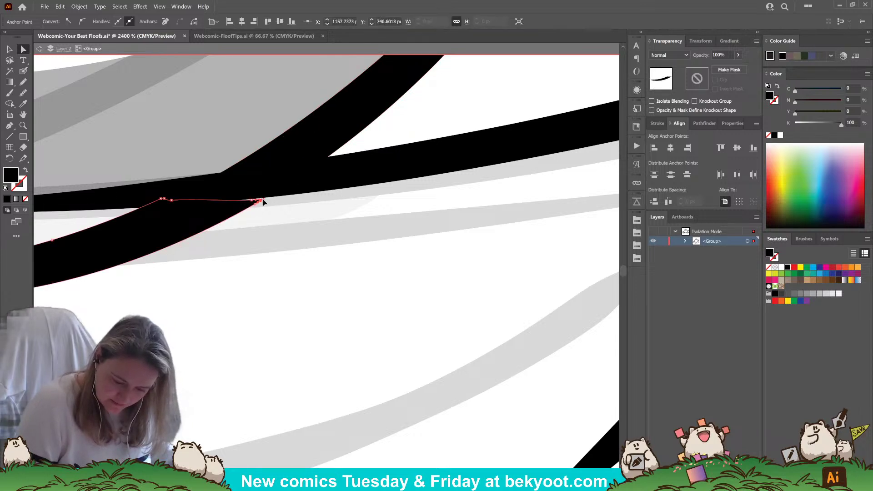
drag(253, 200, 253, 194)
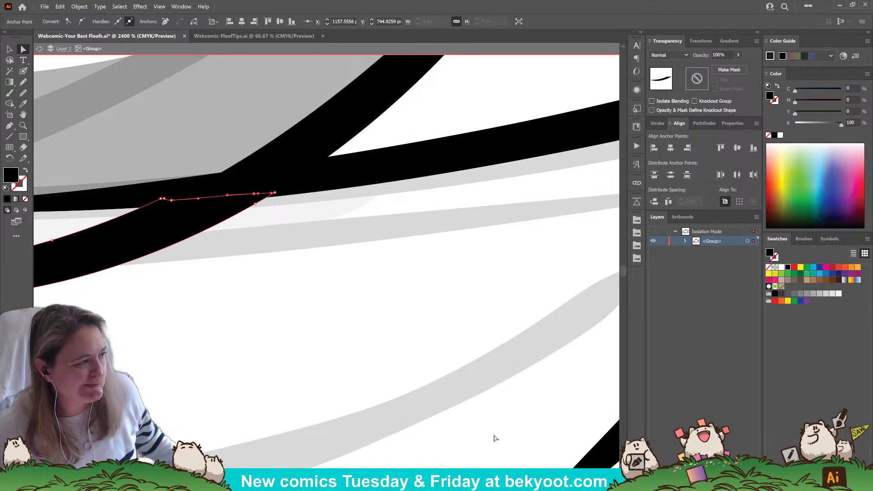
scroll(496, 438, down, 3)
scroll(418, 318, down, 3)
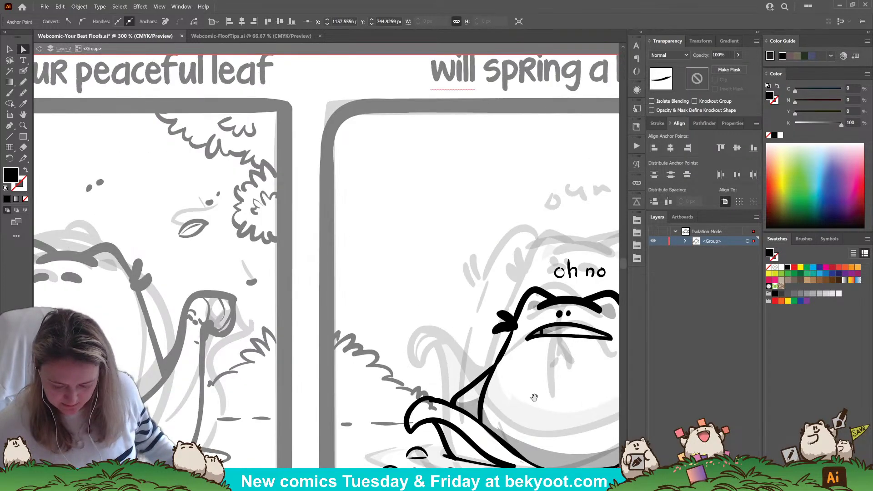
drag(534, 396, 347, 273)
scroll(366, 314, down, 1)
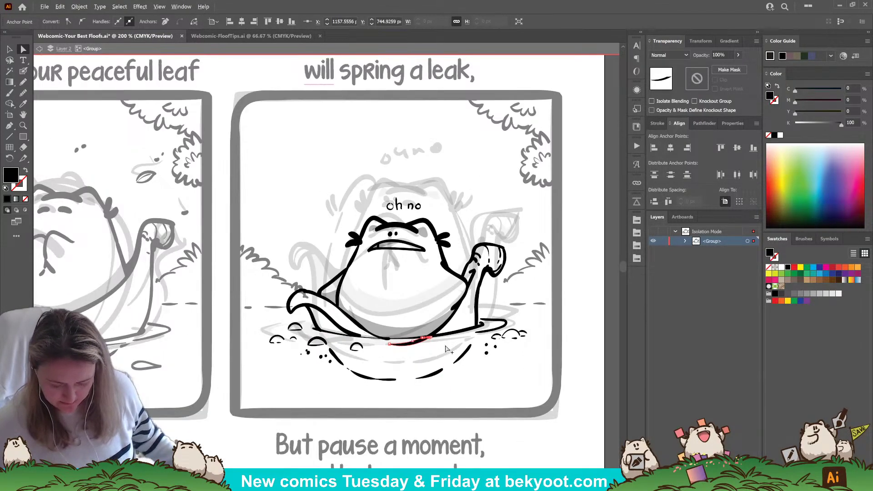
scroll(446, 349, down, 1)
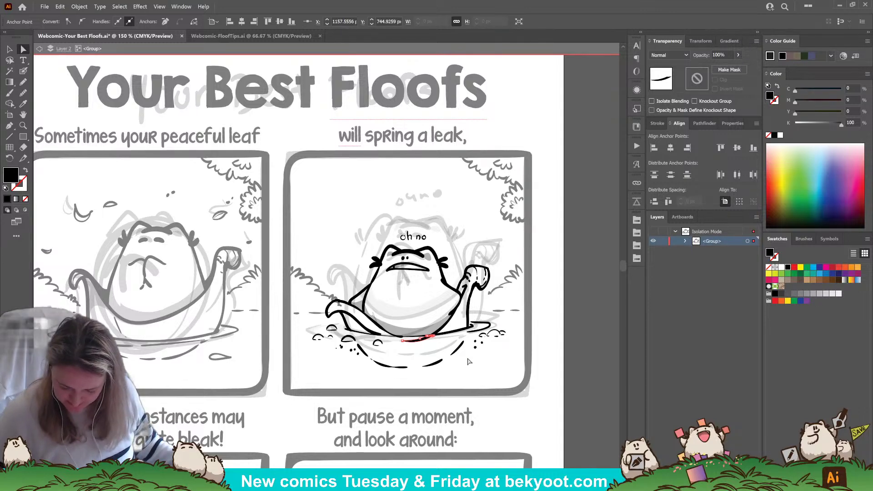
click(479, 368)
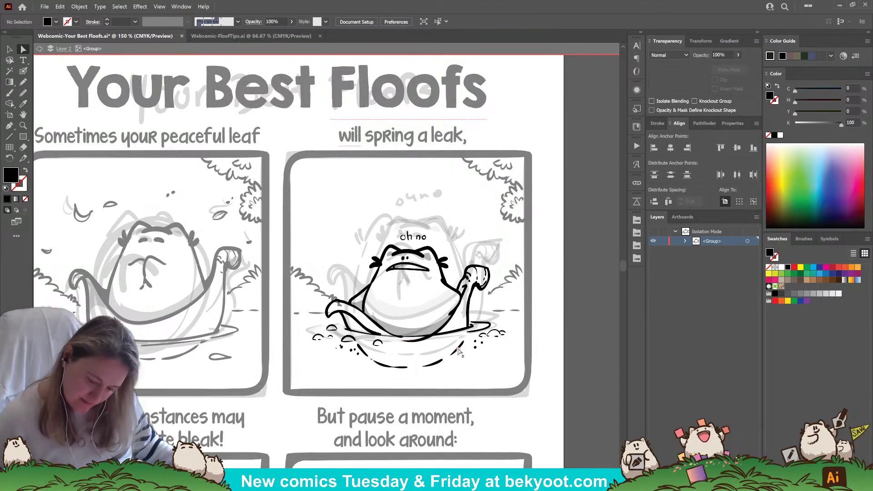
Step: Move the submerged hull segment into the group of dashed underwater hull lines and return to the drawing's parent group
scroll(472, 345, up, 2)
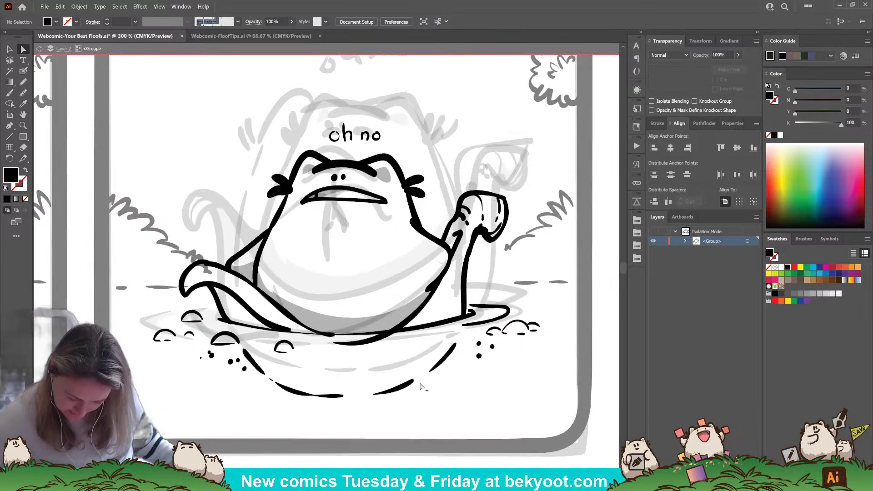
key(v)
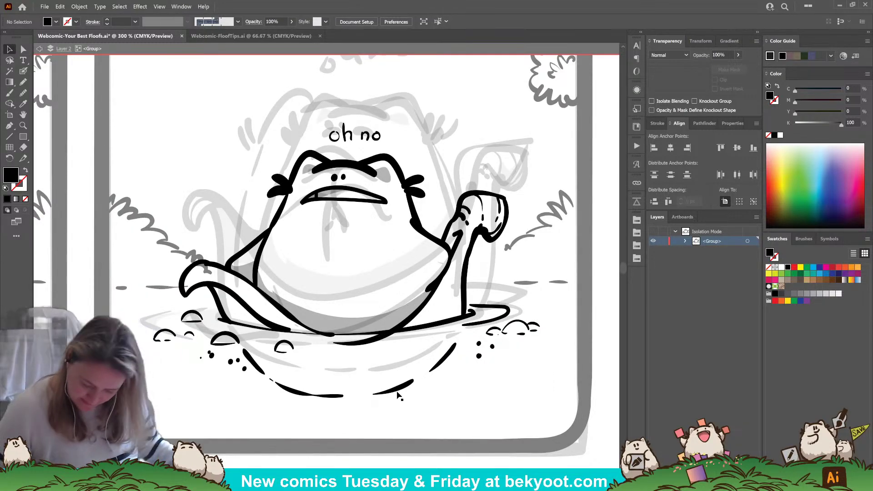
click(350, 344)
click(358, 361)
click(346, 339)
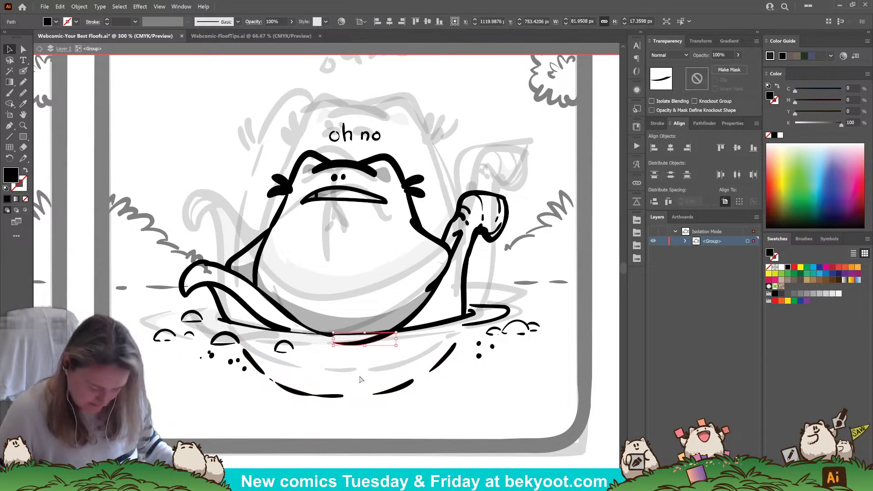
click(394, 394)
click(394, 393)
double_click(394, 394)
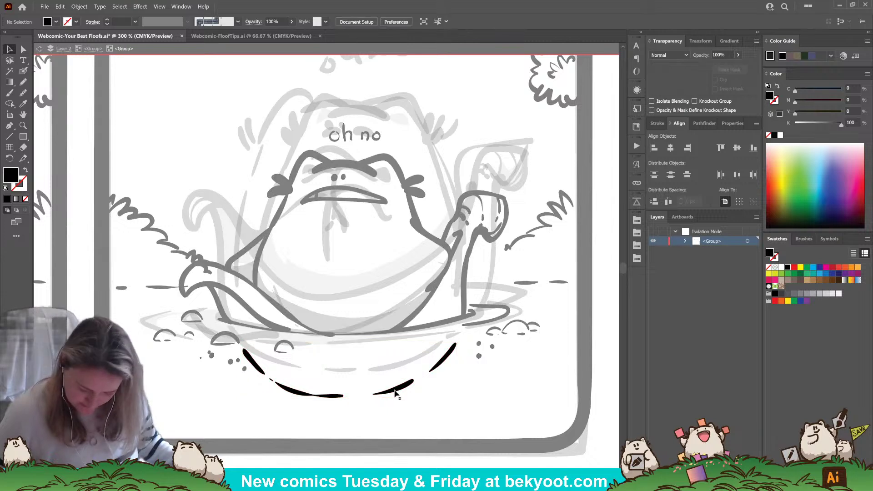
click(394, 394)
click(393, 416)
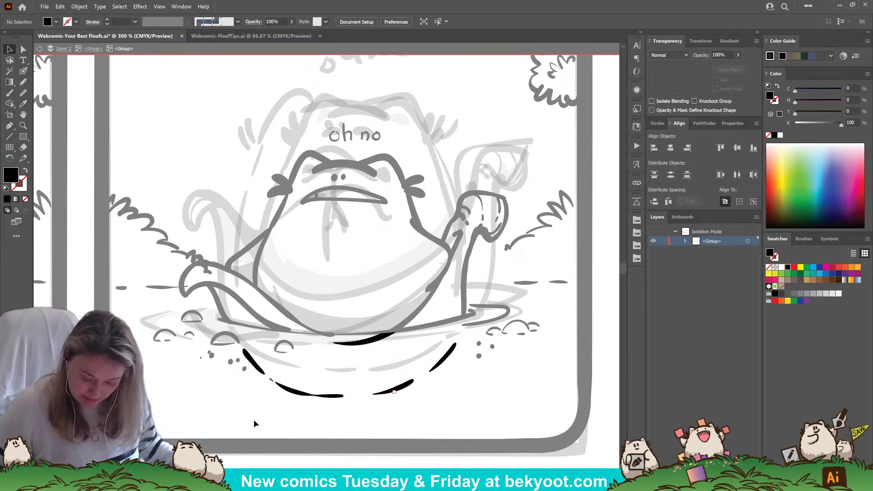
click(93, 49)
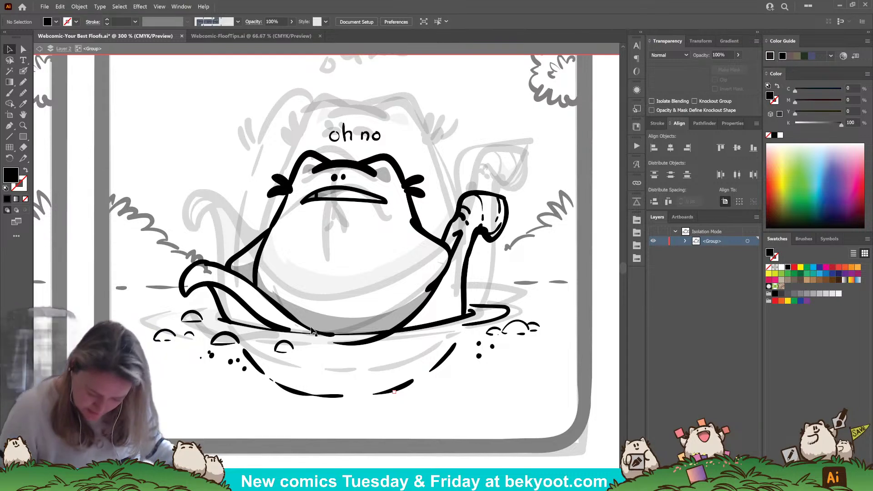
Step: Erase the underside of the leaf's left inner rim line where its tip dips below the waterline
click(279, 332)
click(242, 285)
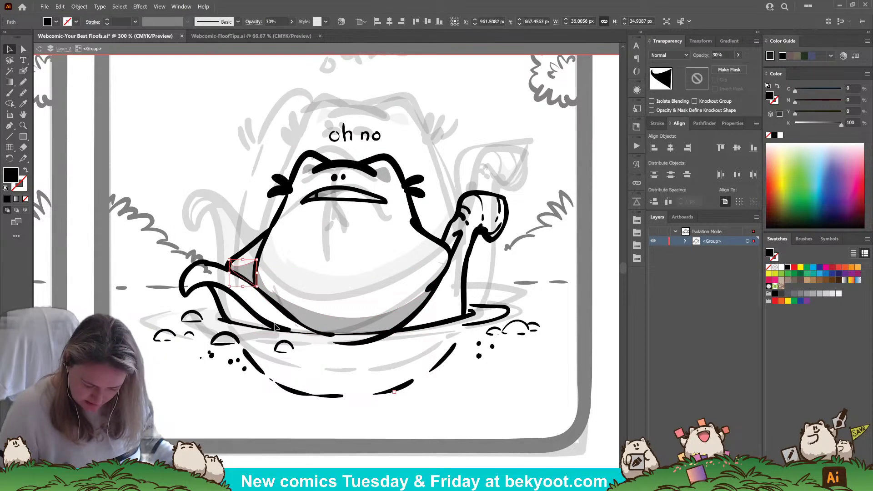
click(212, 269)
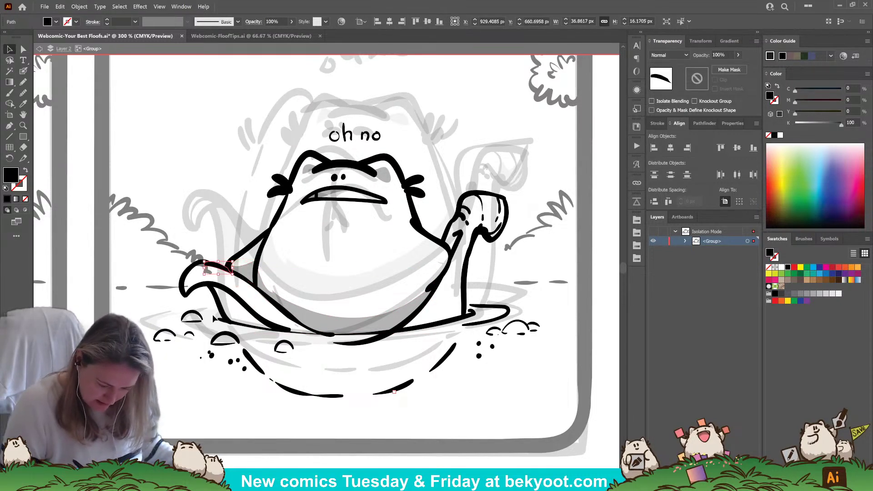
click(328, 335)
key(shift+e)
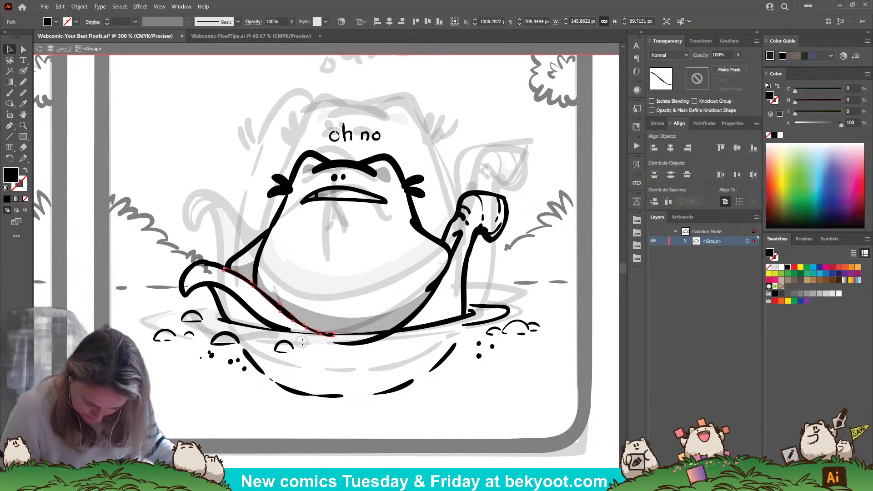
drag(340, 340, 311, 339)
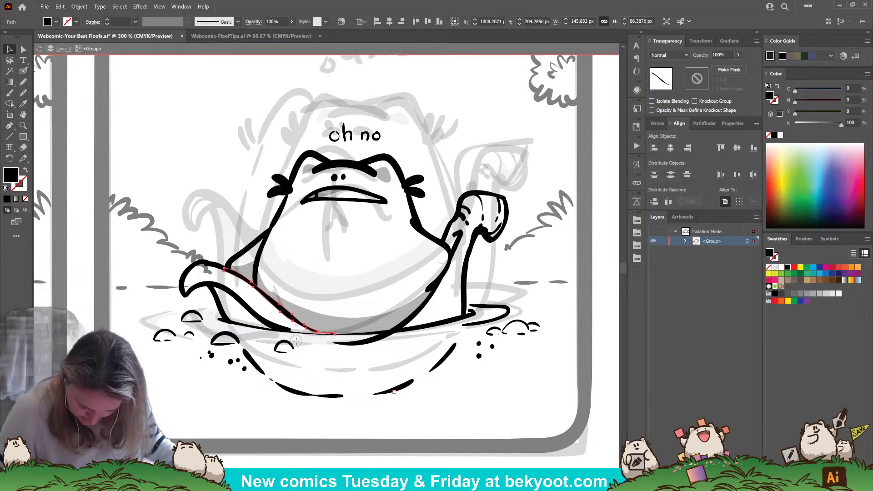
key(v)
scroll(346, 350, up, 4)
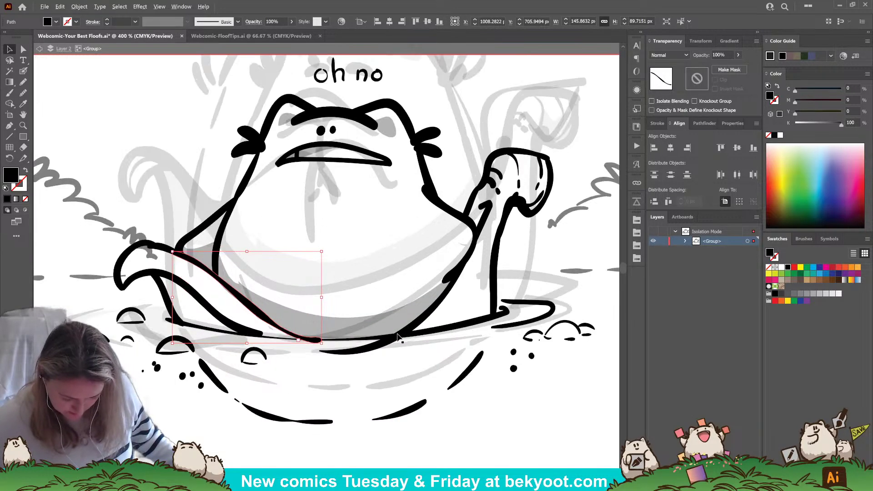
key(shift+e)
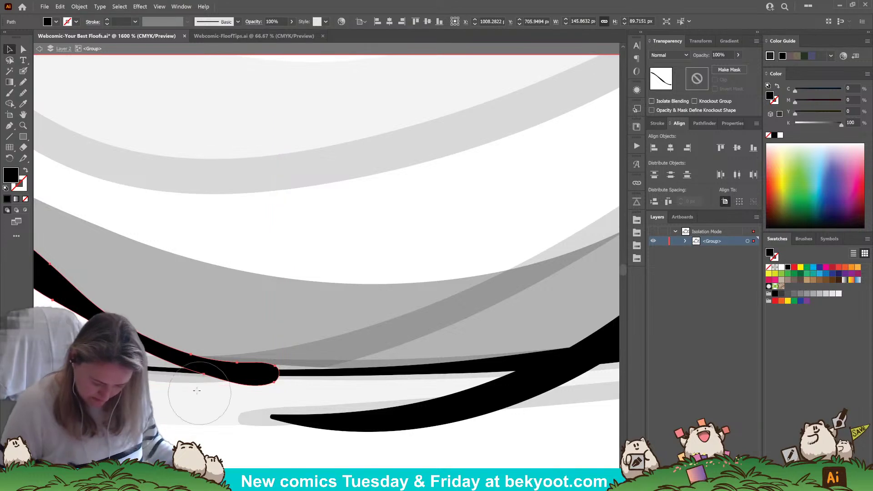
mouse_move(212, 384)
mouse_down()
mouse_move(283, 380)
mouse_move(218, 381)
mouse_up()
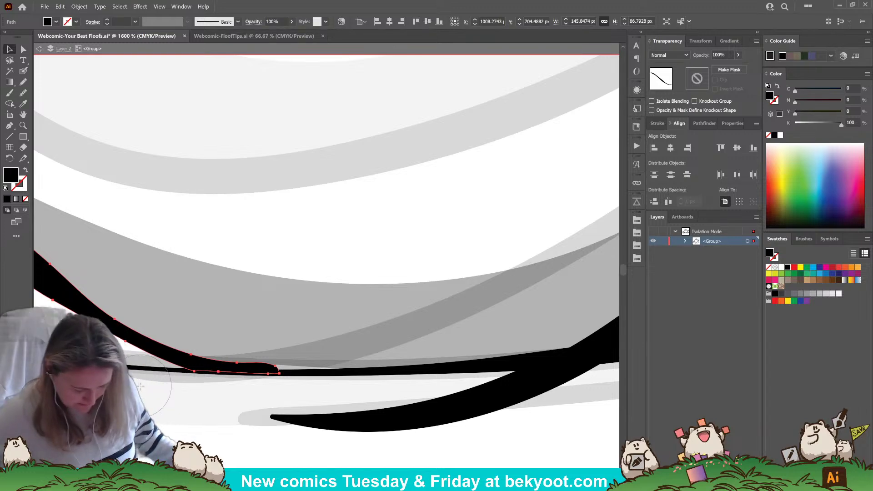
key(v)
scroll(315, 282, down, 5)
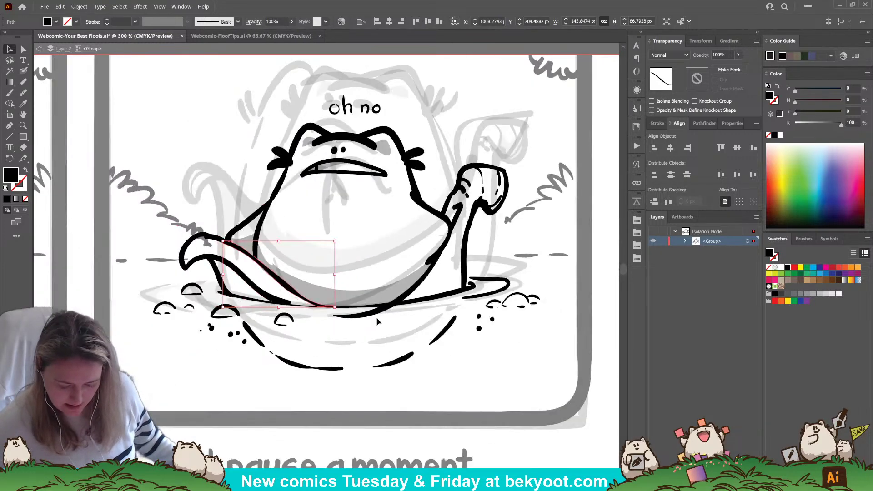
Step: Deselect the rim line and exit the group's isolation mode to return to the full comic page
scroll(427, 310, down, 2)
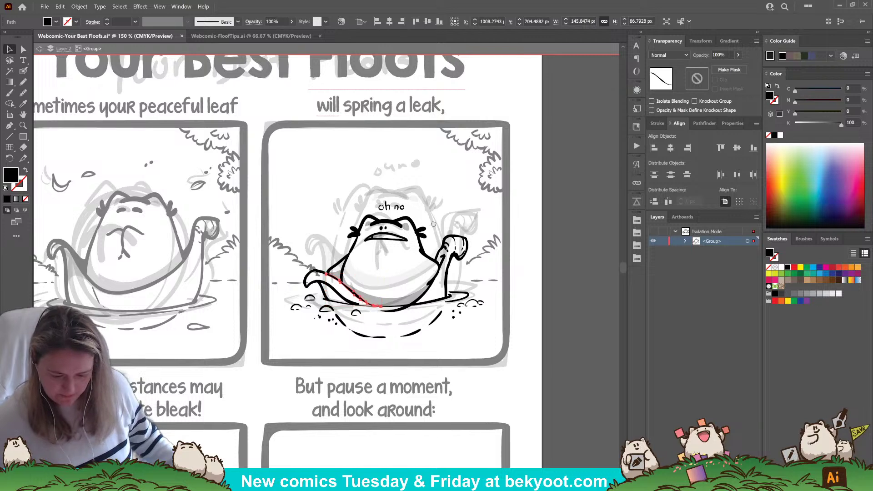
drag(419, 216, 394, 245)
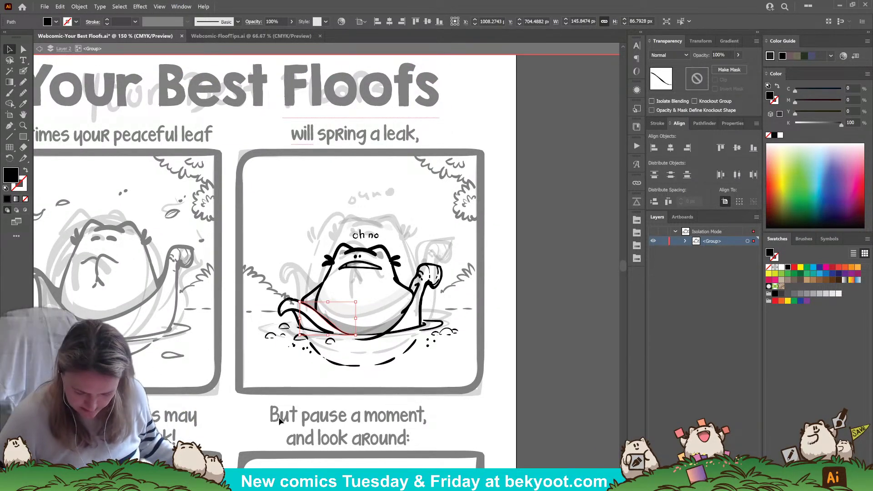
key(n)
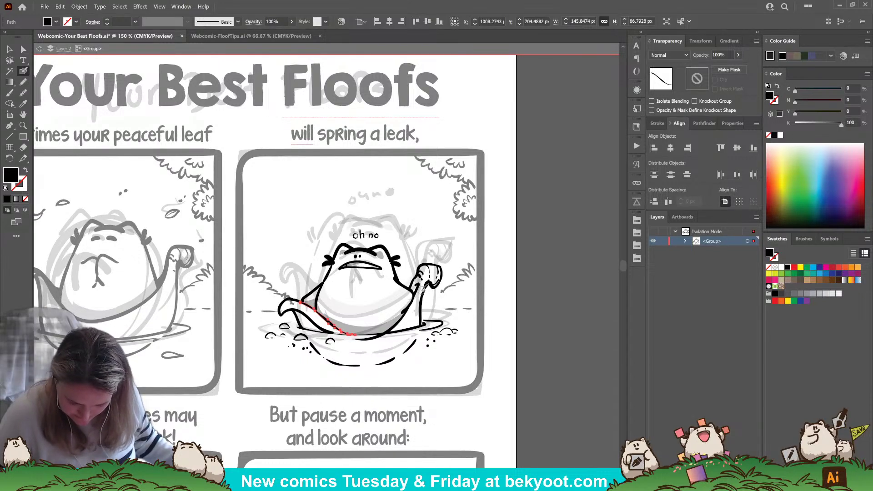
key(ctrl+shift+a)
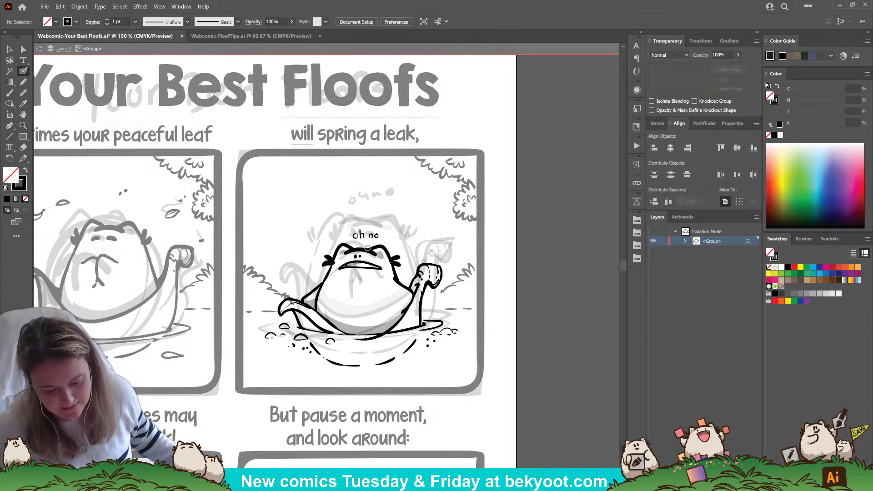
key(ctrl+minus)
key(v)
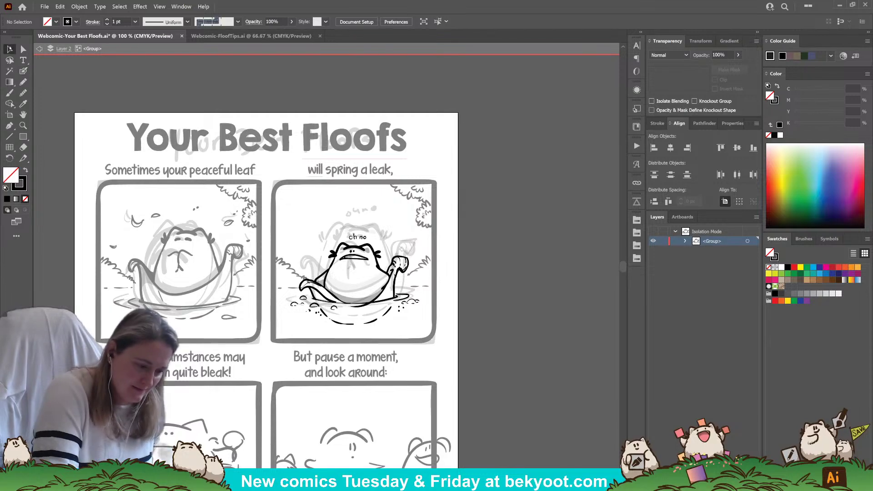
double_click(481, 231)
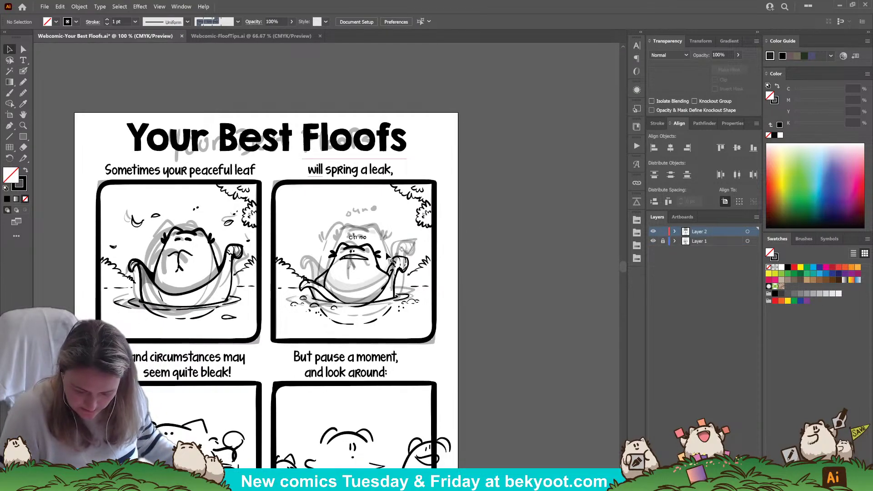
Step: Select the second panel's creature, leaf boat and water details group and shift it slightly to the right
click(388, 280)
click(388, 282)
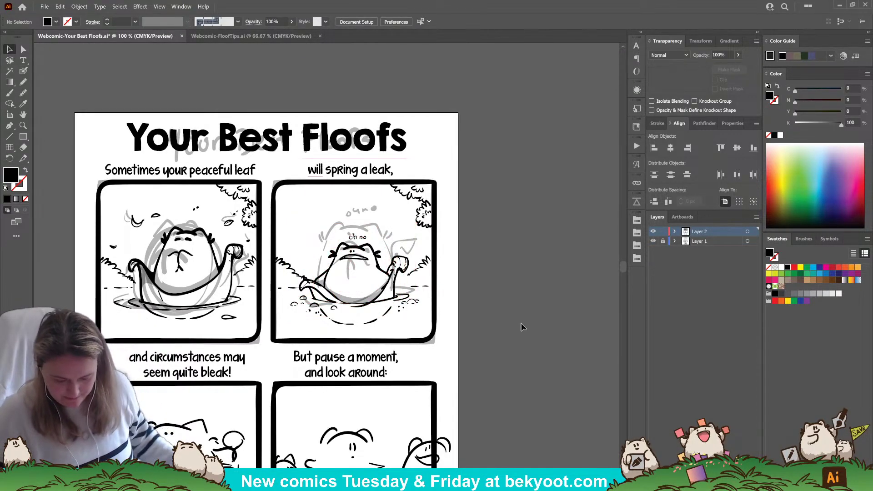
click(389, 304)
drag(390, 304, 393, 303)
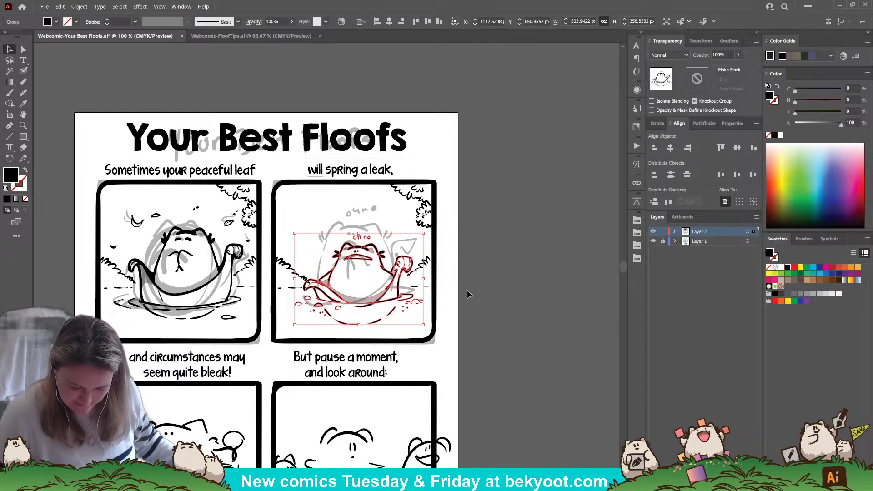
Step: Hide the selection edges, overlay the group on the first panel's drawing for comparison, and place it back in the second panel
key(ctrl+h)
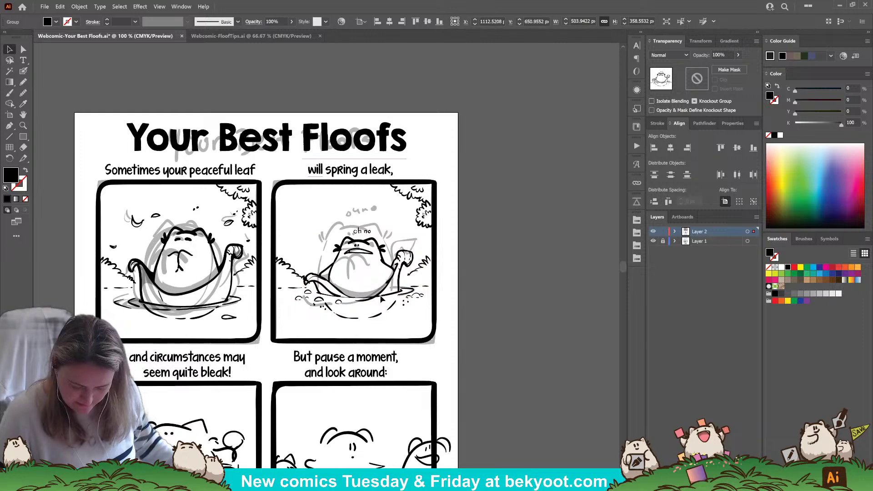
drag(381, 298, 209, 289)
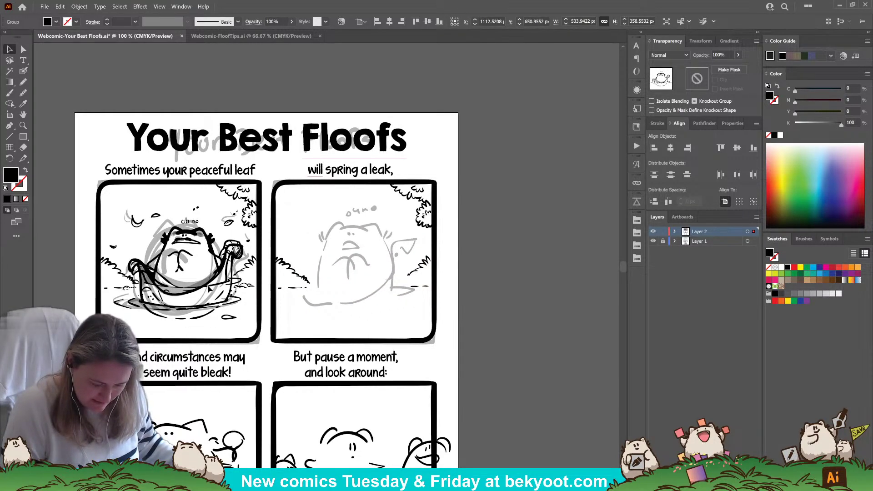
drag(209, 288, 378, 303)
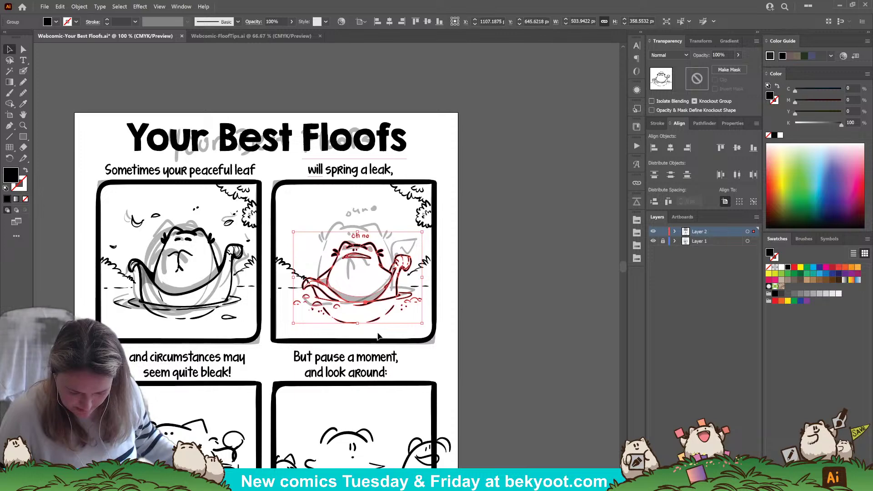
click(487, 288)
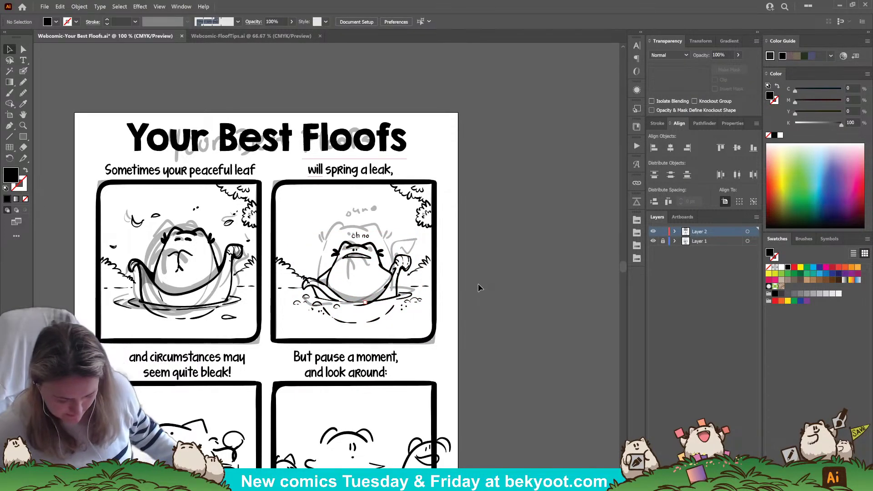
Step: Group all of the second panel's artwork, including the creature, boat, water and foliage, then deselect
scroll(334, 302, up, 1)
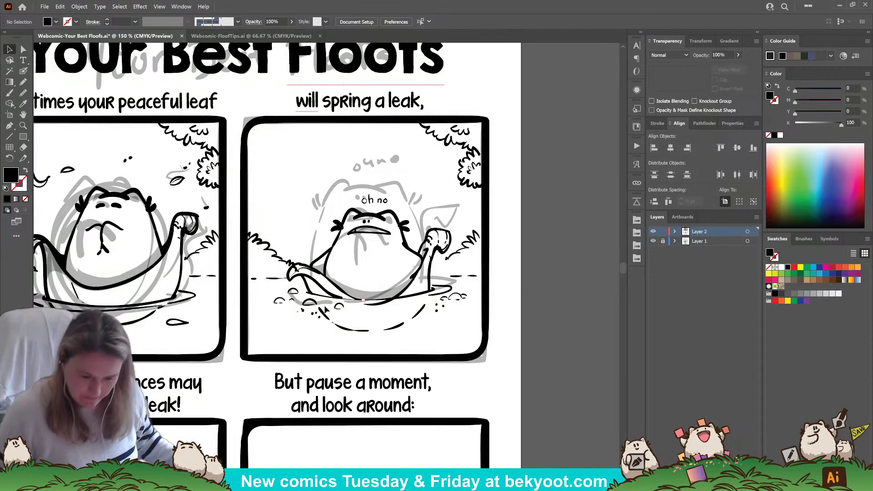
click(290, 269)
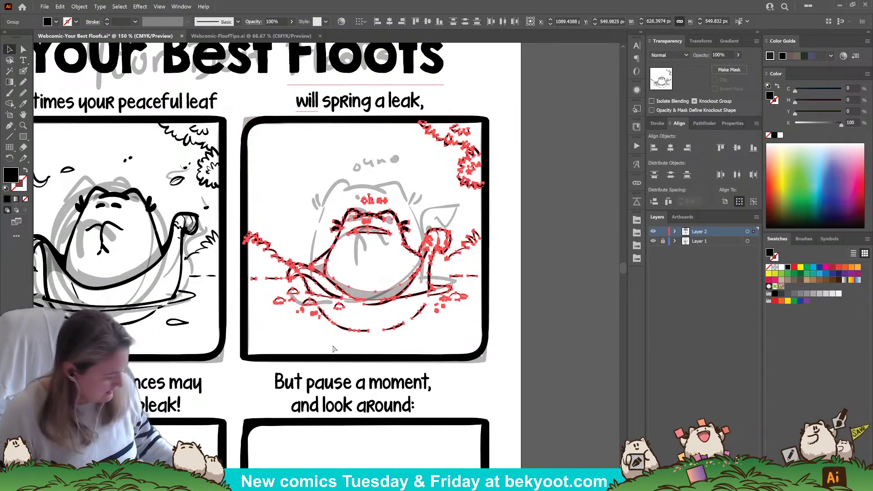
click(536, 257)
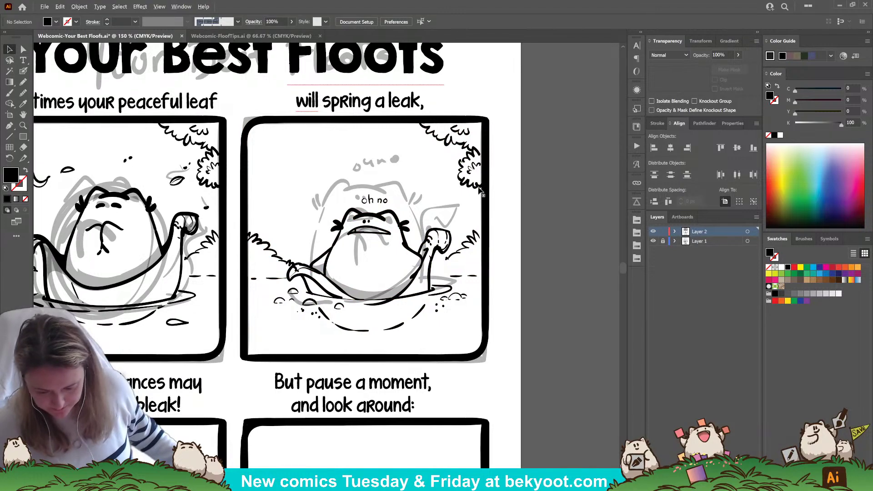
Step: Lock Layer 2, unlock Layer 1 and move the rough sketch of the title and first two panels off the artboard's left side
key(ctrl+minus)
key(ctrl+minus)
key(ctrl+minus)
scroll(567, 297, right, 1)
click(663, 232)
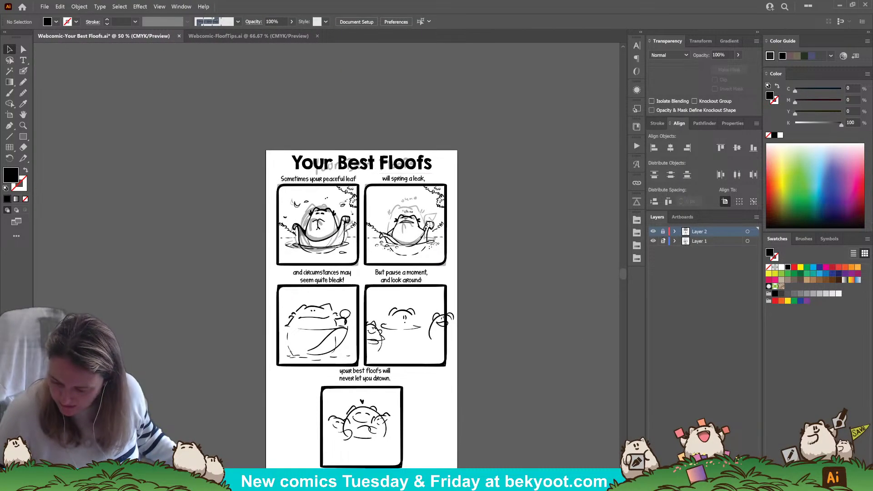
click(662, 240)
mouse_move(251, 141)
mouse_down()
mouse_move(462, 260)
mouse_move(241, 293)
mouse_move(154, 293)
mouse_up()
scroll(440, 272, down, 1)
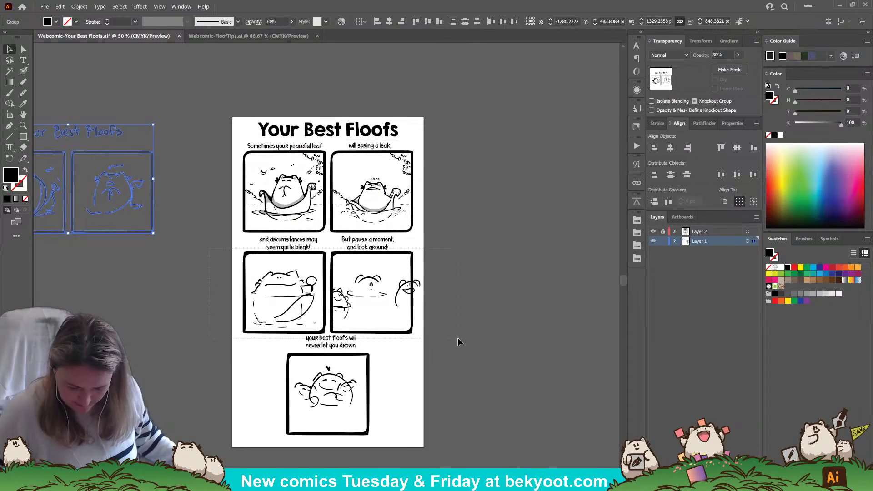
Step: Set the opacity of the sketch group for the remaining three panels to 30%
key(ctrl+alt+2)
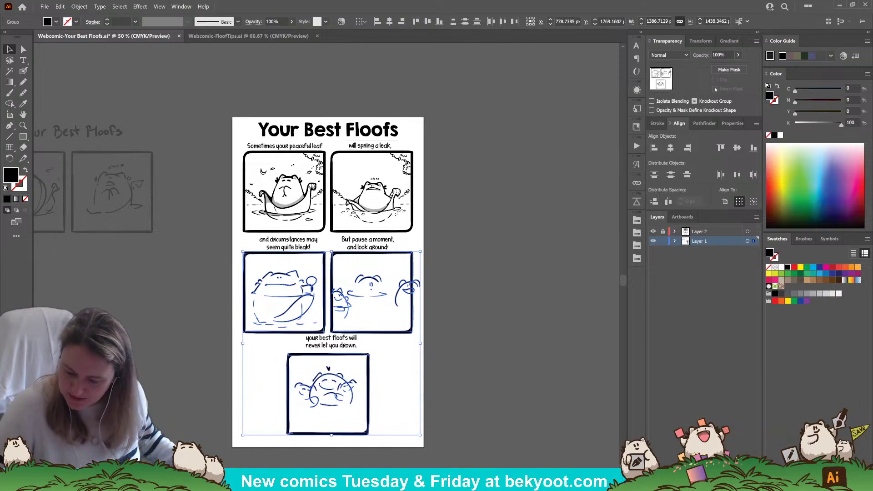
click(729, 55)
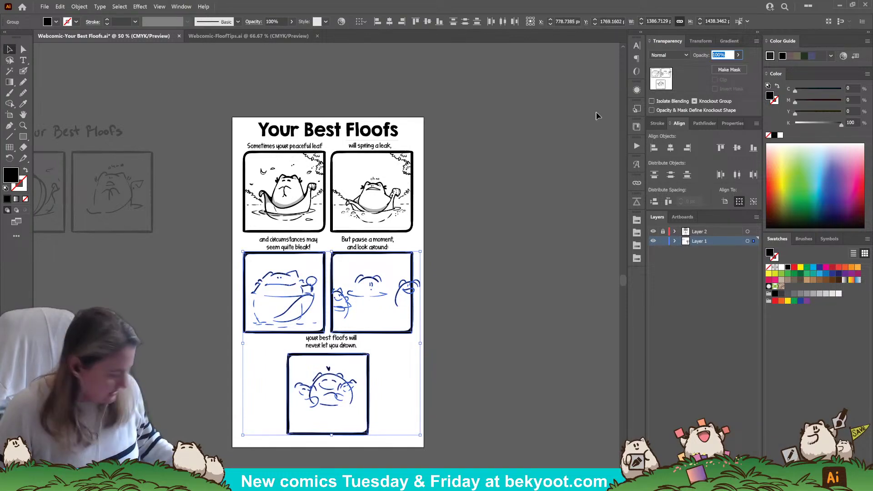
text(30)
key(Return)
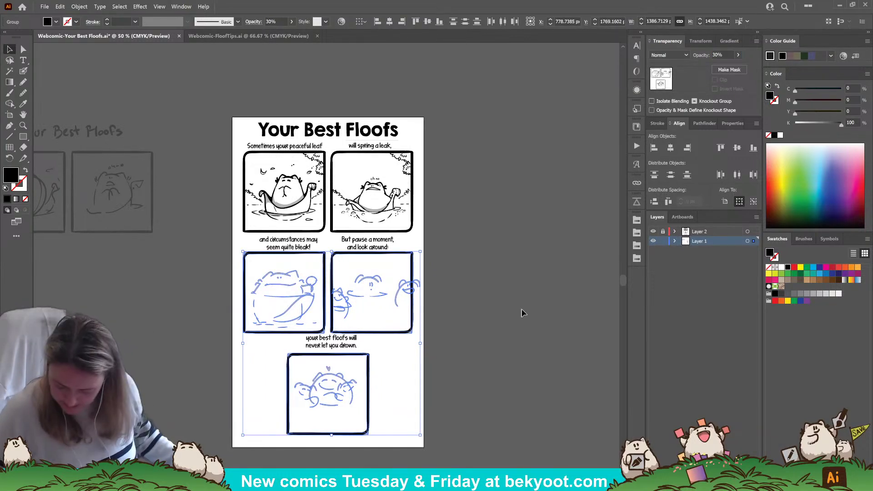
Step: Lock Layer 1, unlock Layer 2 for inking and save the document
click(662, 241)
click(662, 231)
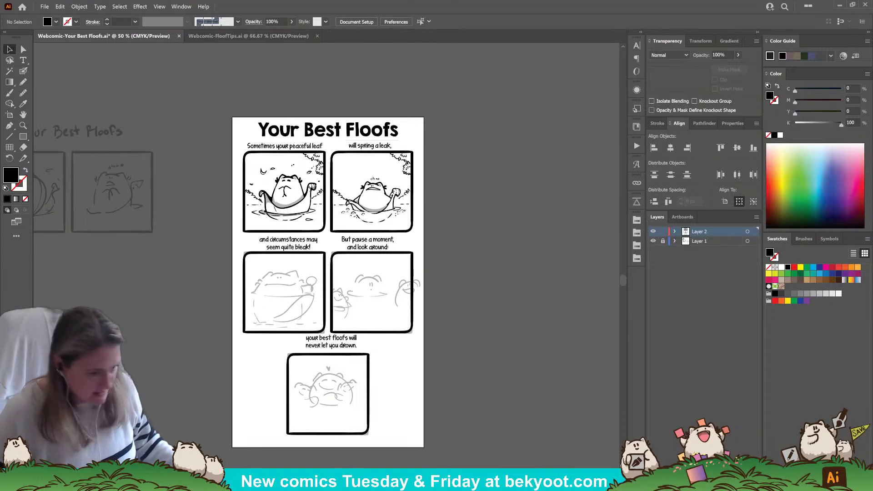
key(ctrl+s)
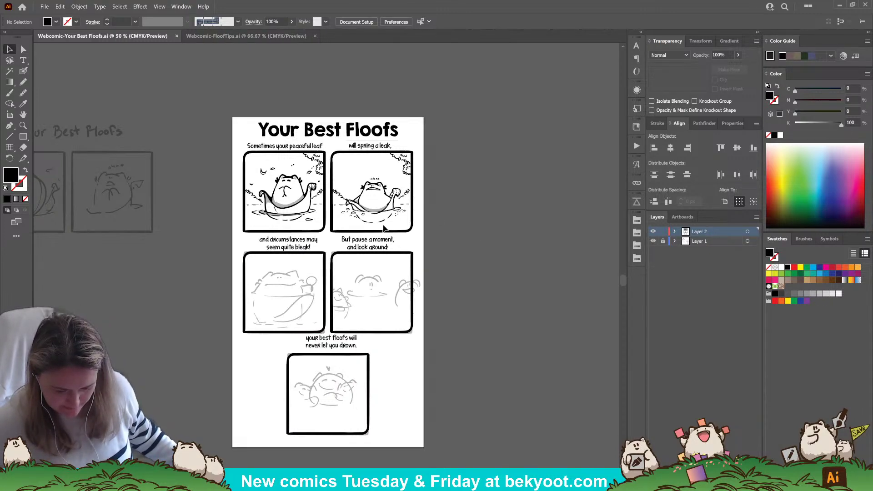
Step: Isolate the second panel's artwork group and paint small falling leaves in the air to the left of the creature
scroll(378, 183, up, 2)
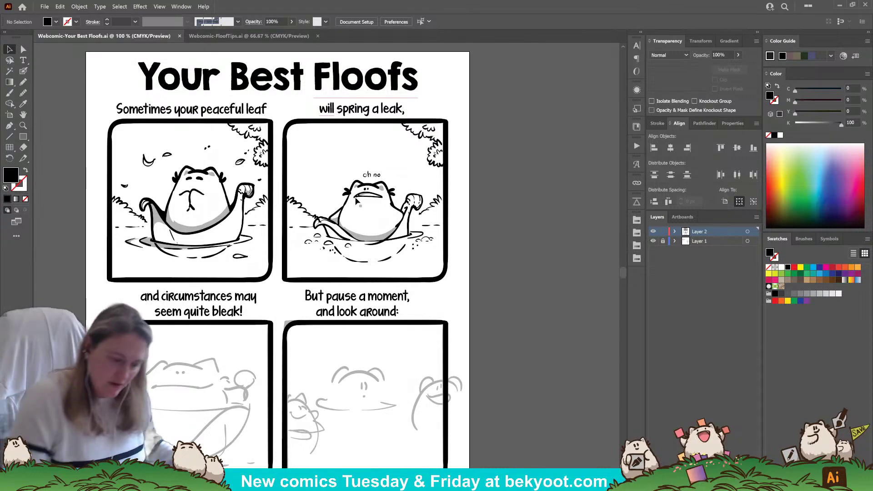
click(406, 212)
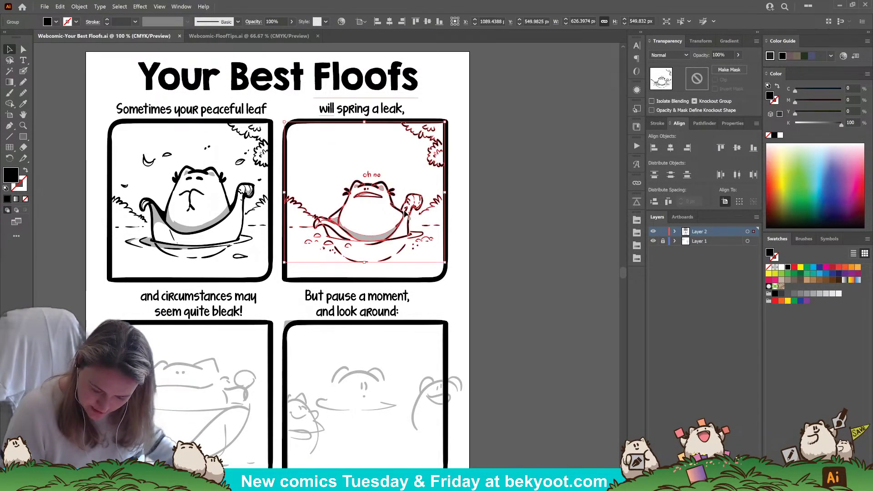
double_click(405, 213)
key(shift+n)
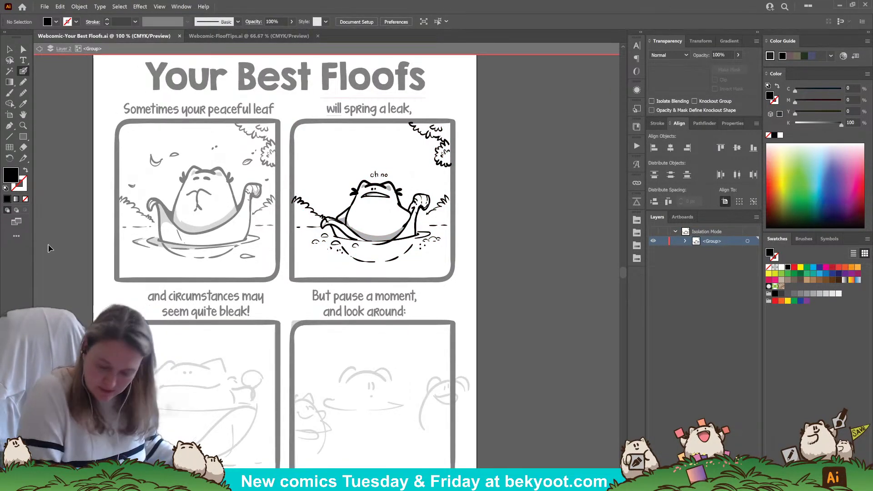
mouse_move(314, 167)
mouse_down()
mouse_move(309, 174)
mouse_move(318, 176)
mouse_up()
key(ctrl+z)
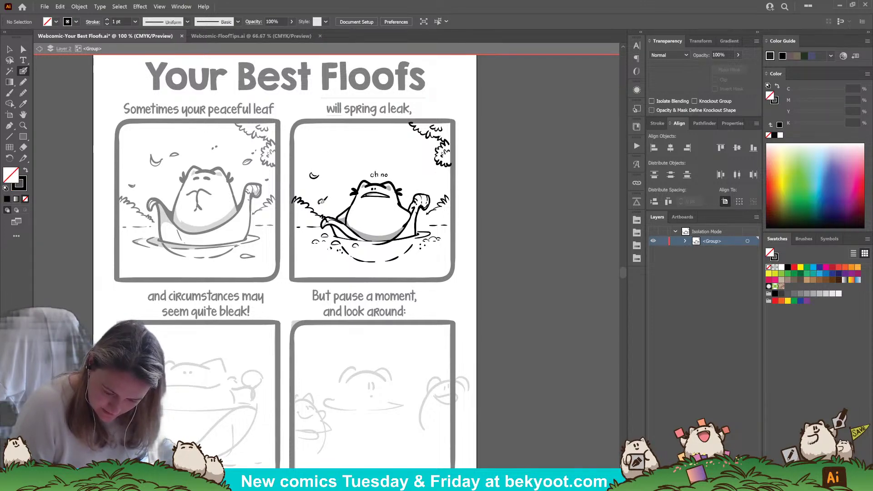
Step: Paint leaves floating on the water on both sides and more falling leaves in the upper part of the panel, then exit the group
drag(305, 251, 328, 261)
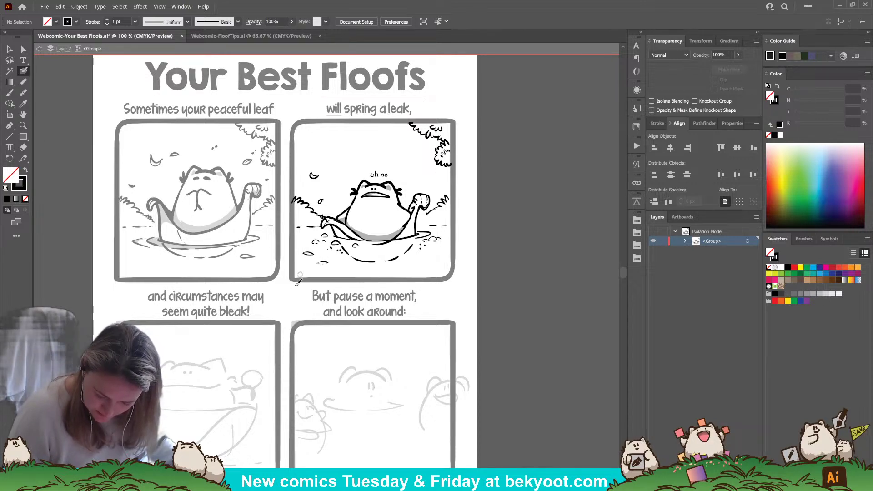
drag(426, 263, 440, 263)
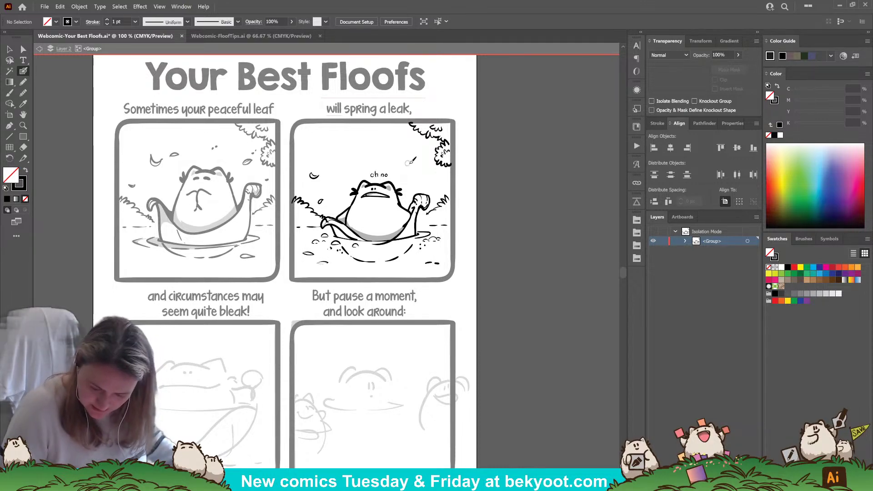
mouse_move(410, 163)
mouse_down()
mouse_move(428, 155)
mouse_move(433, 174)
mouse_up()
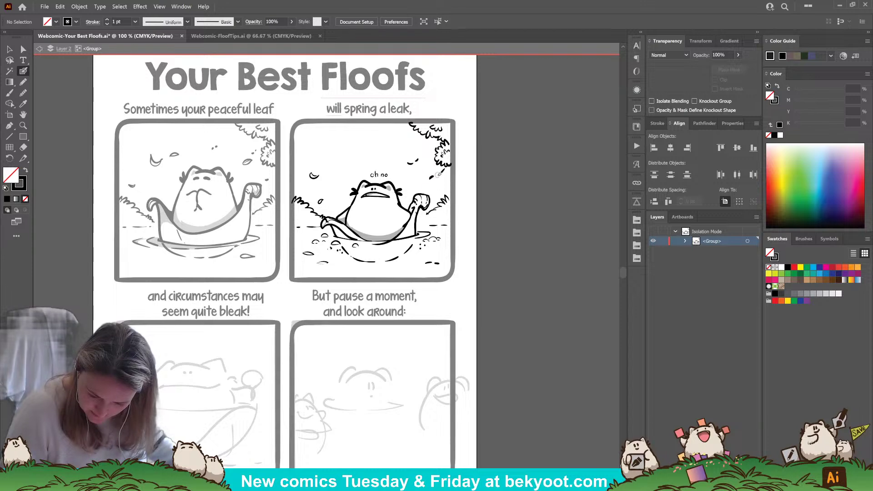
drag(351, 140, 400, 134)
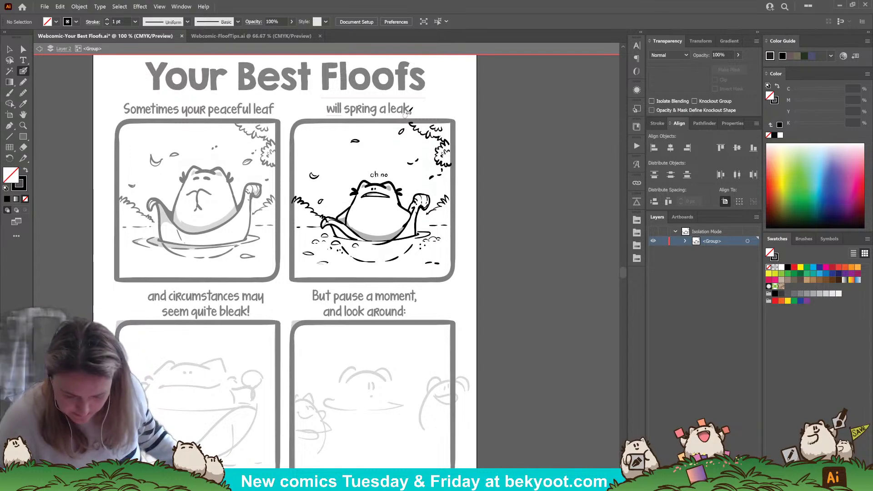
click(9, 49)
double_click(503, 214)
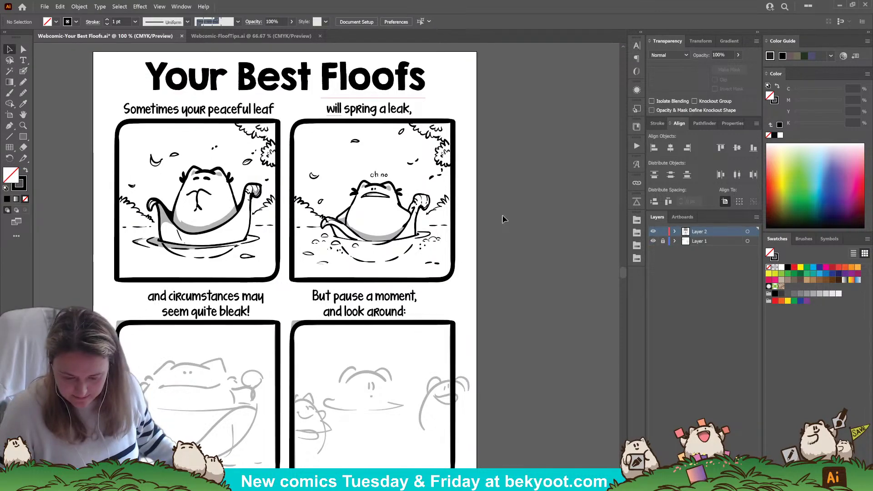
Step: Reposition the captions over their panels, nudging the third and last ones left and the fourth one right, then deselect
drag(385, 338, 427, 253)
drag(358, 352, 372, 337)
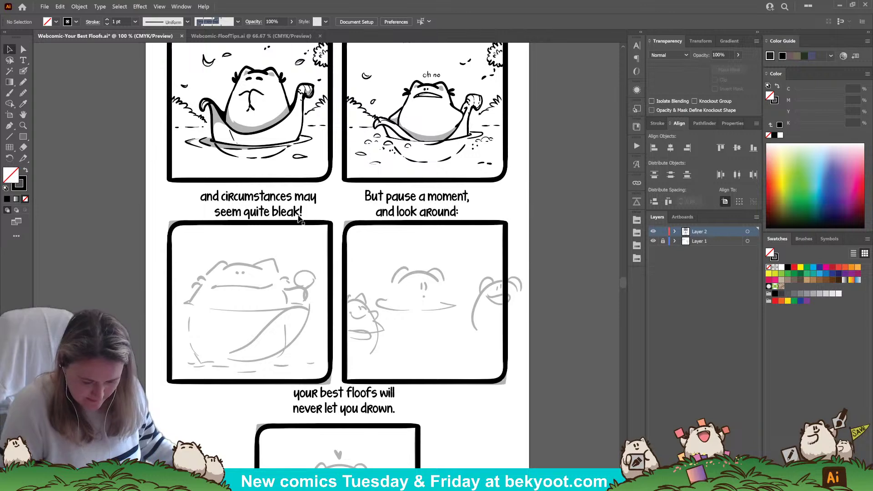
drag(297, 218, 290, 219)
click(440, 218)
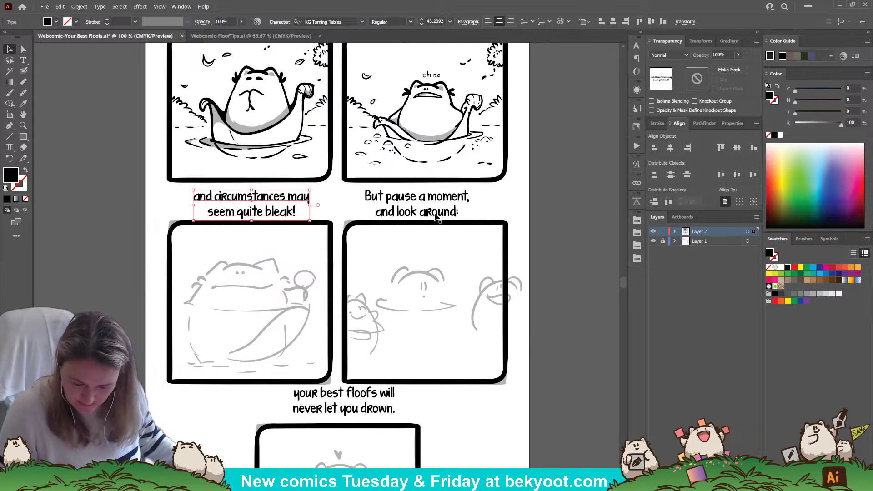
drag(436, 215, 447, 215)
click(540, 238)
scroll(454, 282, down, 5)
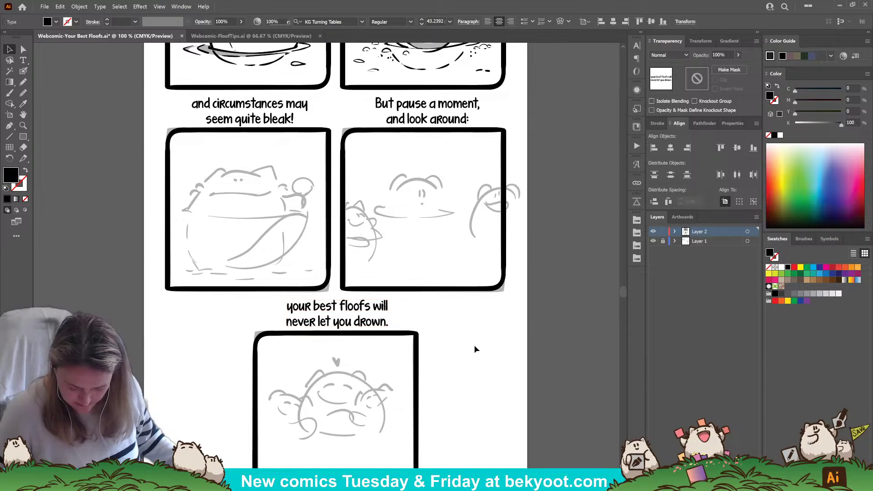
click(473, 345)
Step: Ink the third panel creature's forehead line and both ears over the faded sketch with the Blob Brush, and group the strokes
scroll(442, 335, down, 3)
scroll(434, 324, up, 1)
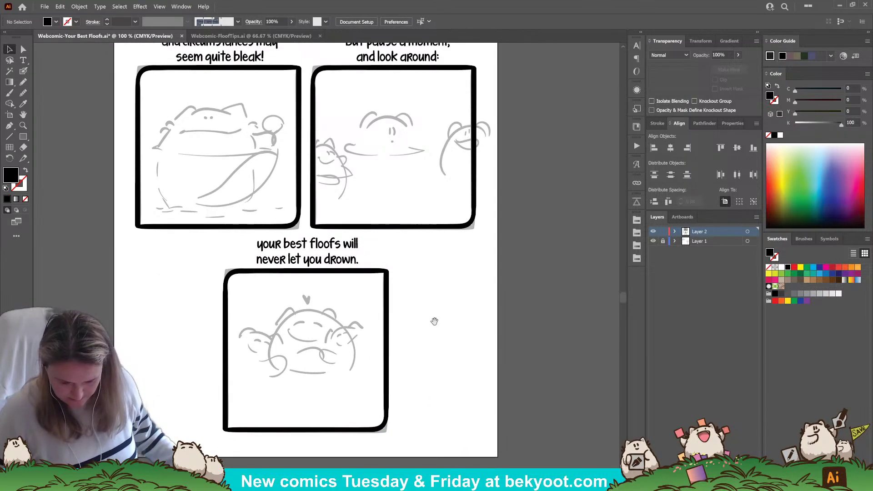
scroll(423, 345, up, 2)
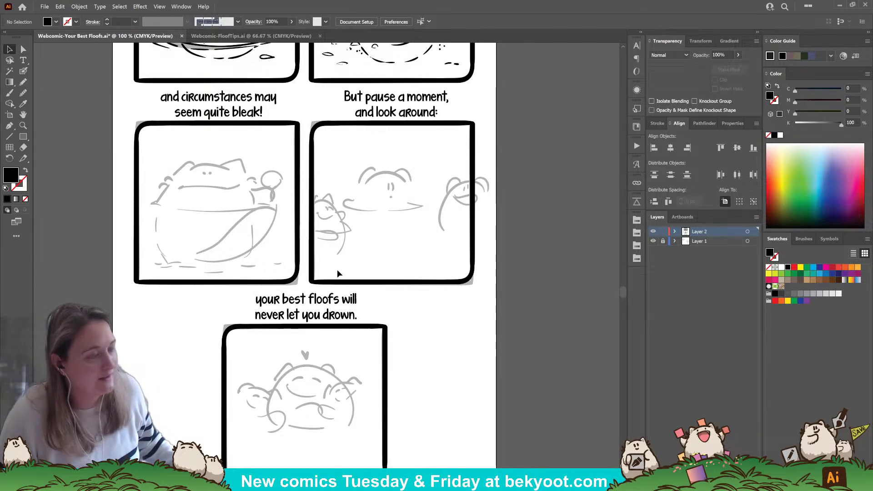
drag(271, 293, 367, 366)
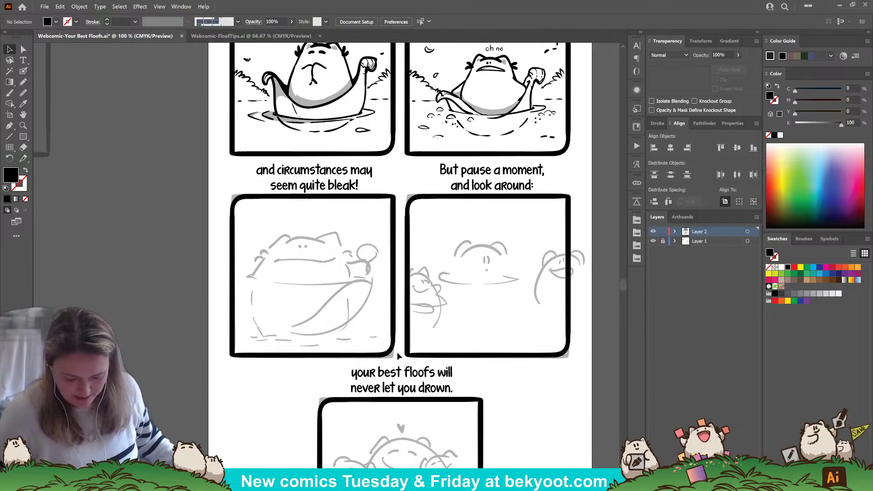
key(b)
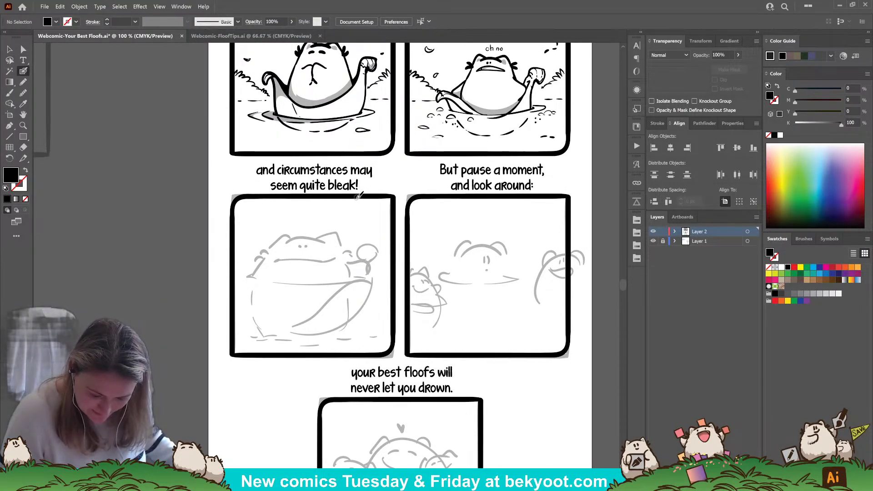
drag(288, 241, 323, 239)
key(Return)
key(Escape)
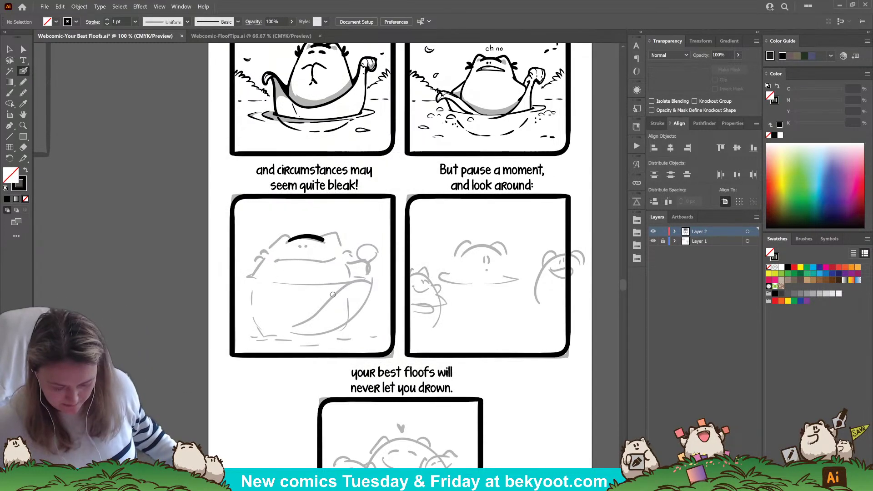
scroll(323, 273, up, 2)
key(ctrl+z)
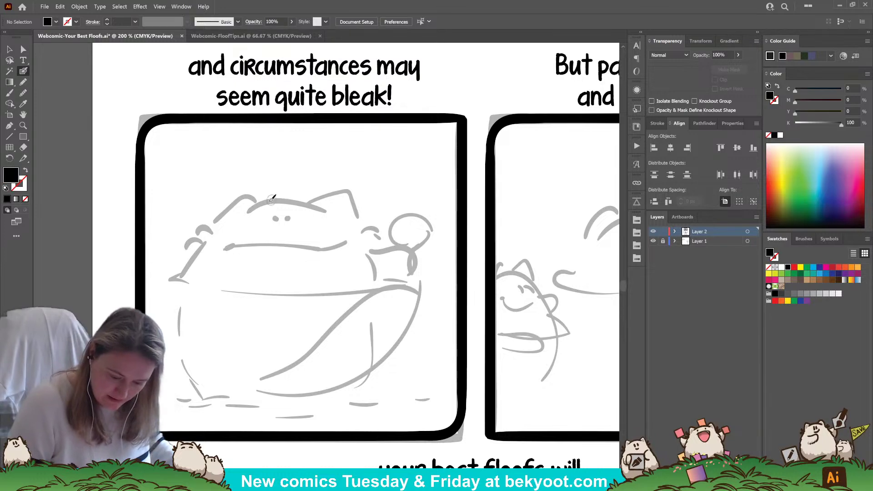
mouse_move(258, 203)
mouse_down()
mouse_move(320, 209)
mouse_move(324, 185)
mouse_move(345, 208)
mouse_move(267, 199)
mouse_move(250, 184)
mouse_move(221, 217)
mouse_up()
ctrl+click(321, 215)
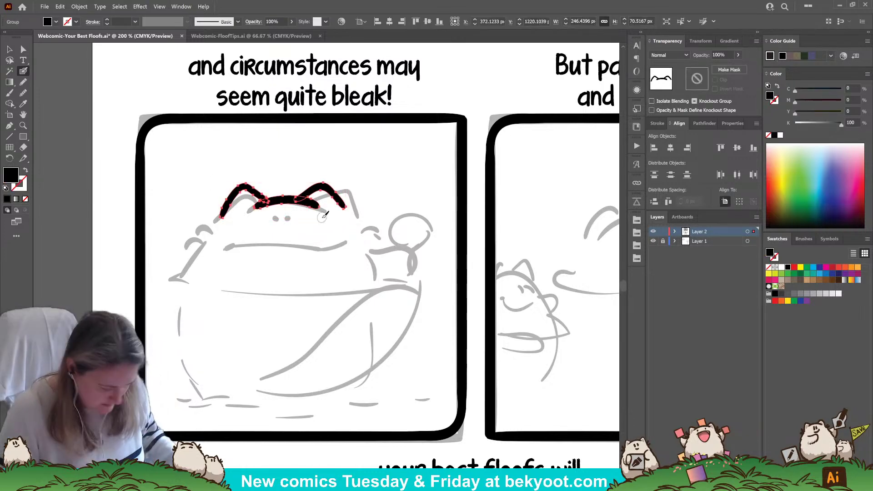
Step: Isolate the third panel's forehead-and-ears group and ink two dot eyes and a wide mouth line beneath the forehead
ctrl+double_click(286, 211)
click(276, 220)
key(shift+x)
click(285, 220)
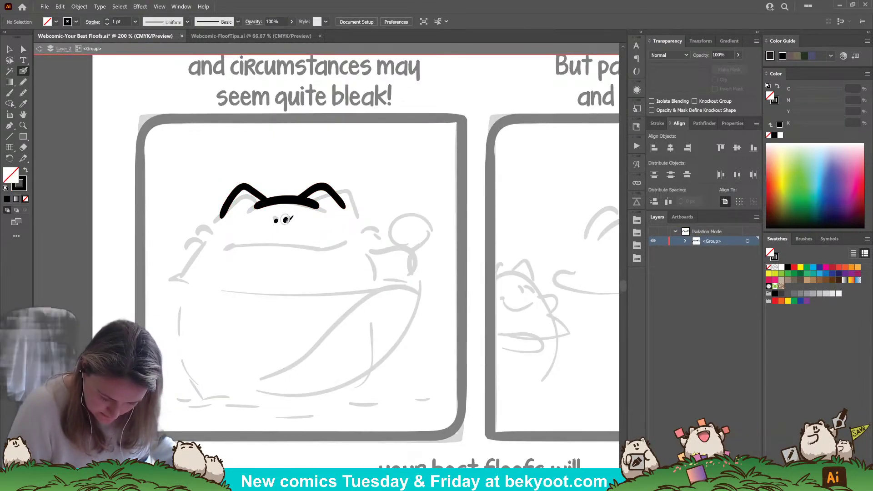
mouse_move(247, 241)
mouse_down()
mouse_move(305, 246)
mouse_move(344, 236)
mouse_up()
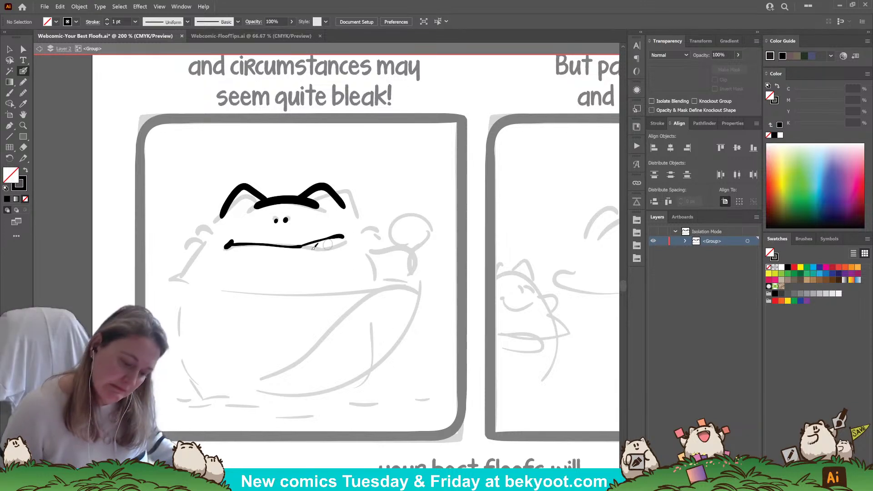
mouse_move(297, 250)
mouse_down()
mouse_move(296, 233)
mouse_move(300, 242)
mouse_up()
ctrl+click(312, 270)
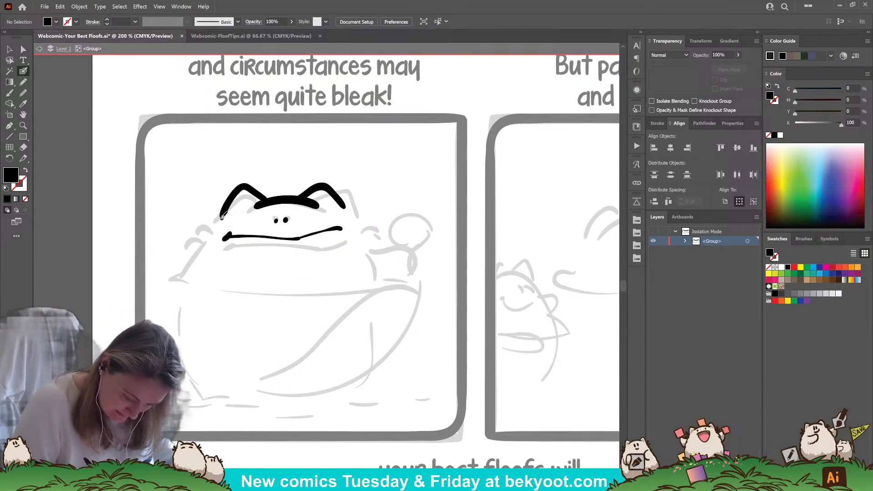
Step: Narrow the mouth to about 189 px wide, centre it beneath the eyes, and adjust the dot eyes
mouse_move(221, 216)
mouse_down()
mouse_move(208, 223)
mouse_move(208, 208)
mouse_up()
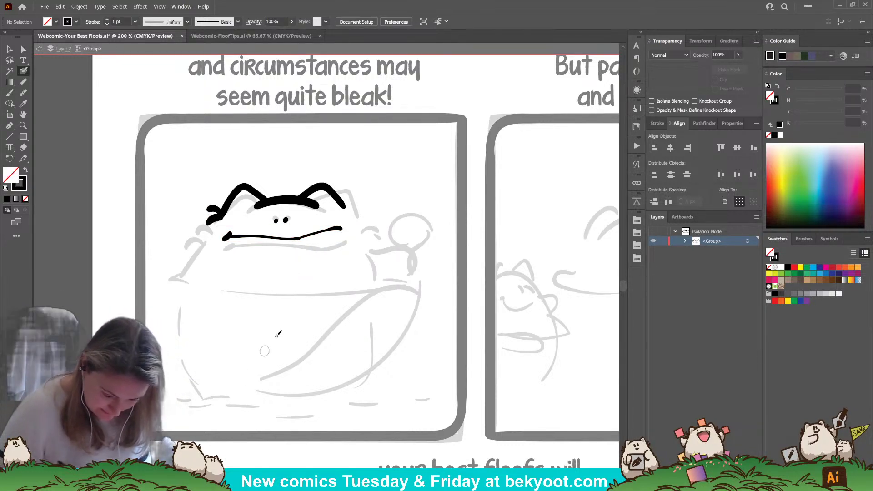
key(ctrl+z)
key(shift+x)
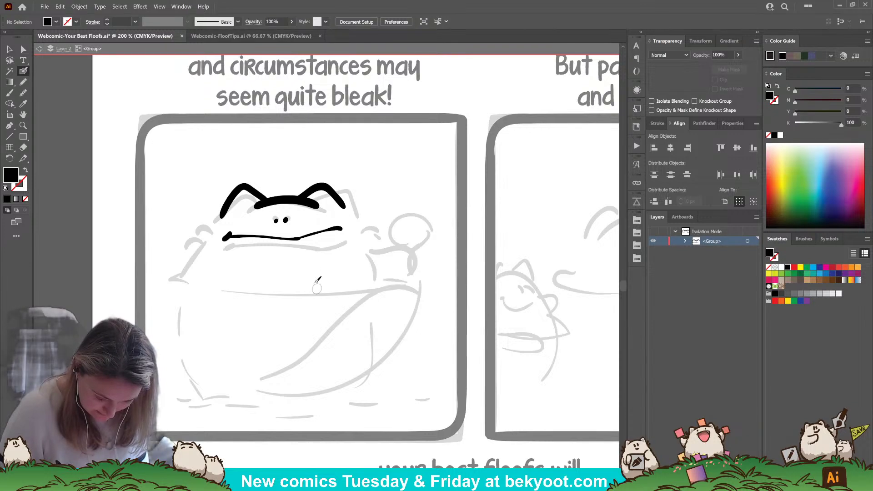
mouse_move(224, 237)
mouse_down()
mouse_move(265, 241)
mouse_move(341, 227)
mouse_up()
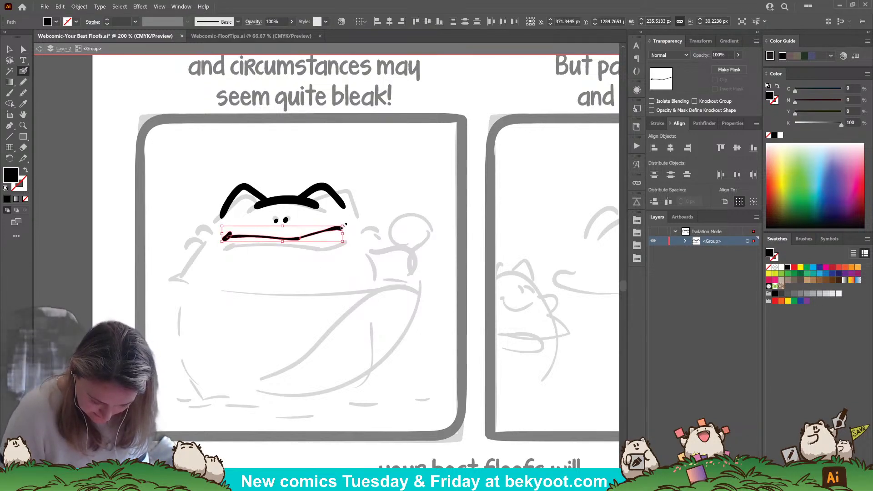
key(ctrl+z)
drag(223, 231, 320, 234)
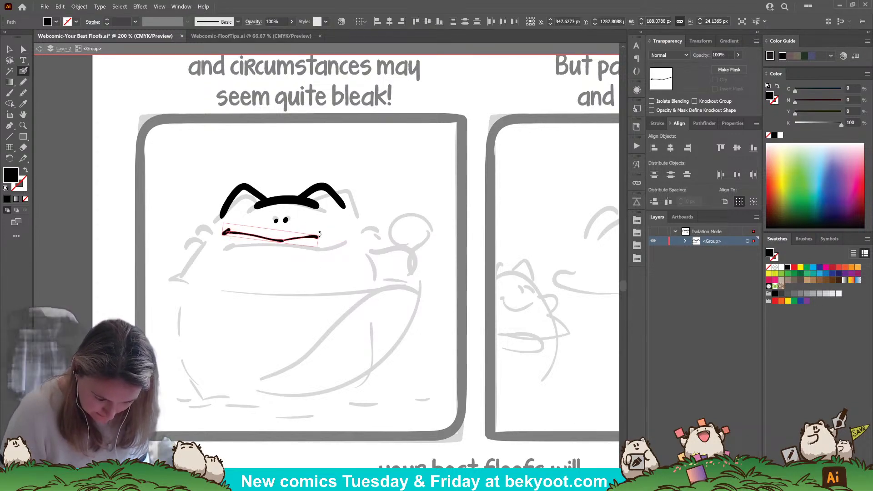
key(ctrl+z)
drag(232, 232, 326, 235)
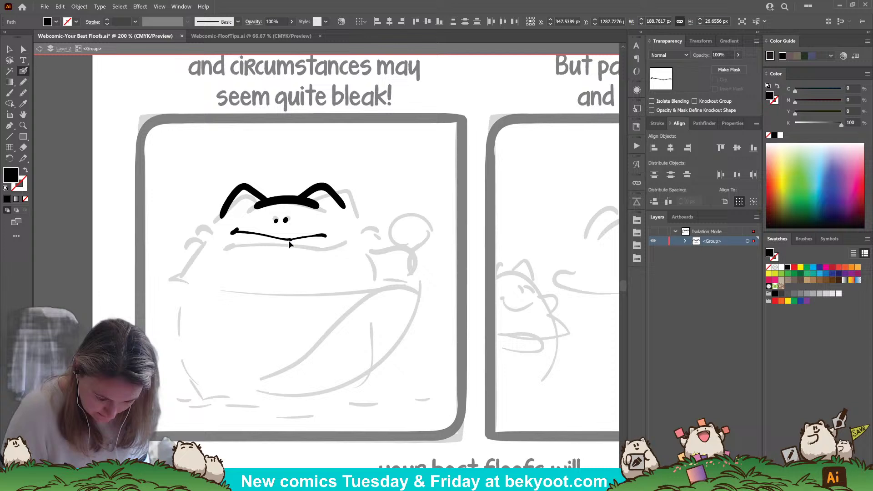
ctrl+click(297, 281)
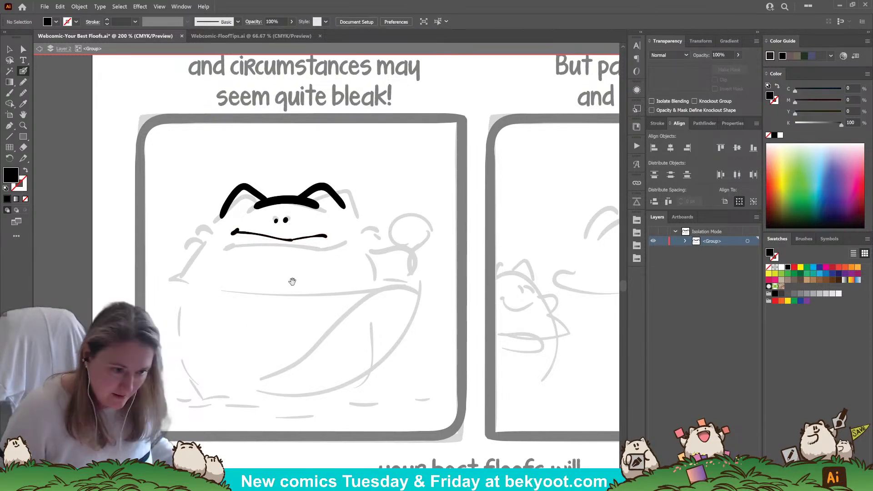
mouse_move(291, 281)
mouse_down()
mouse_move(364, 209)
mouse_move(404, 200)
mouse_up()
key(ctrl+z)
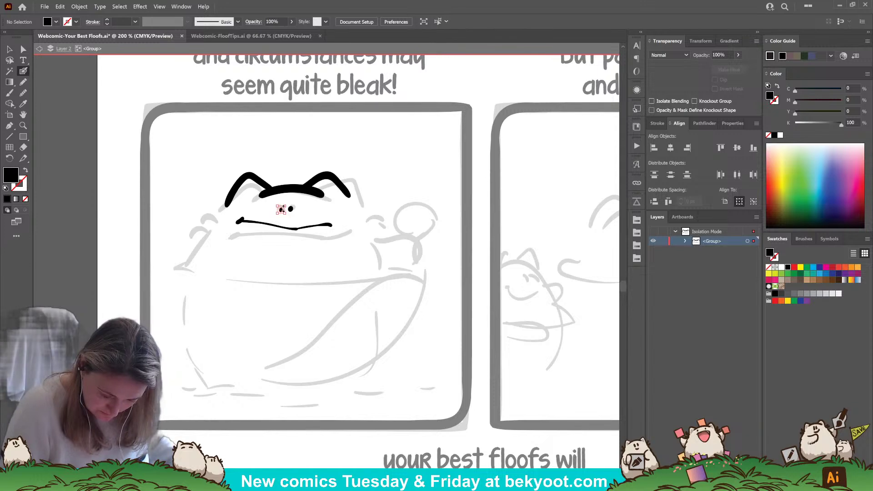
click(281, 209)
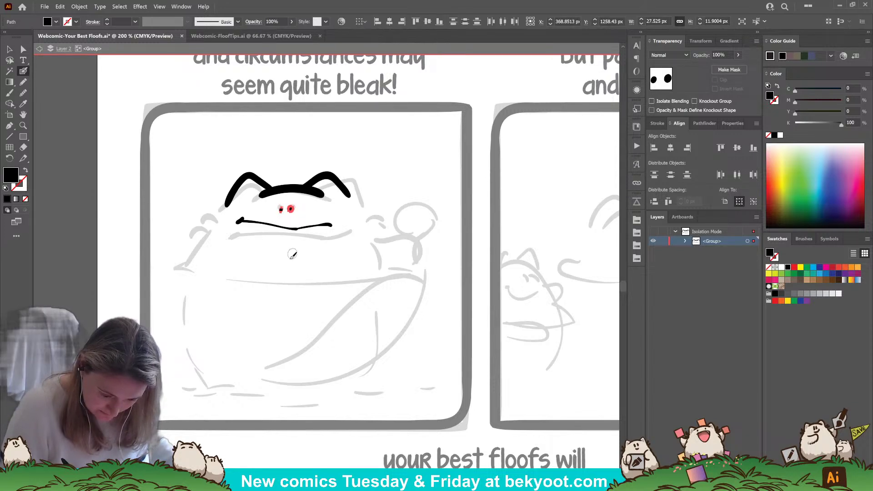
key(ctrl+shift+a)
Step: Ink the raised shape with an oval end beside the creature, the arm line below the mouth, fur ticks by the ear, and the body's left contour
mouse_move(337, 273)
mouse_down()
mouse_move(369, 207)
mouse_move(423, 190)
mouse_move(427, 226)
mouse_move(404, 242)
mouse_up()
key(shift+x)
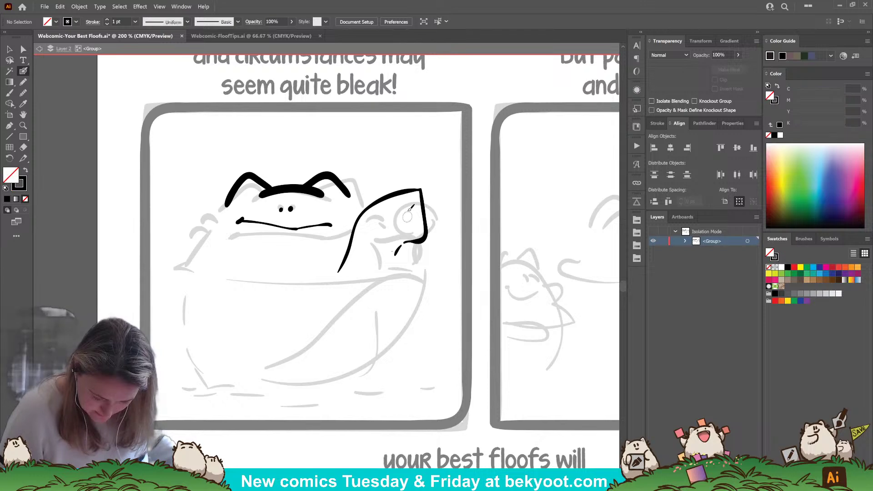
mouse_move(418, 189)
mouse_down()
mouse_move(403, 209)
mouse_move(424, 237)
mouse_up()
drag(400, 245, 395, 255)
mouse_move(299, 246)
mouse_down()
mouse_move(353, 255)
mouse_move(337, 275)
mouse_up()
drag(362, 197, 354, 208)
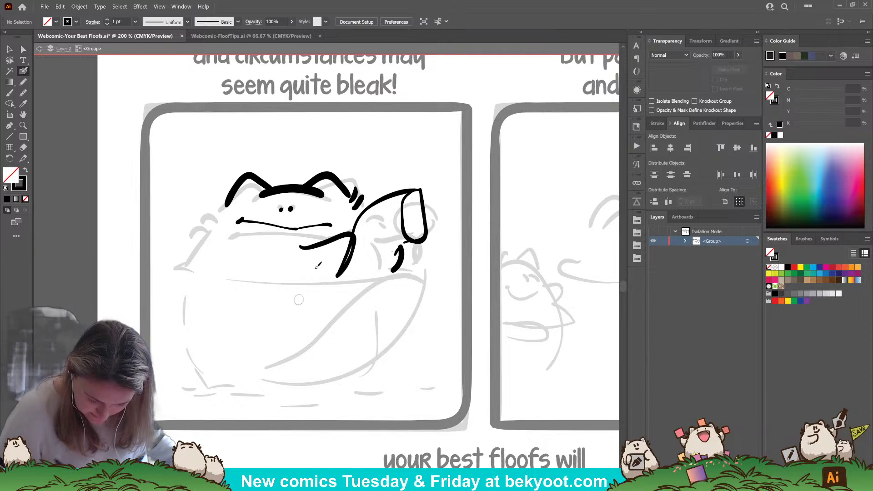
mouse_move(353, 224)
mouse_down()
mouse_move(367, 200)
mouse_move(380, 201)
mouse_up()
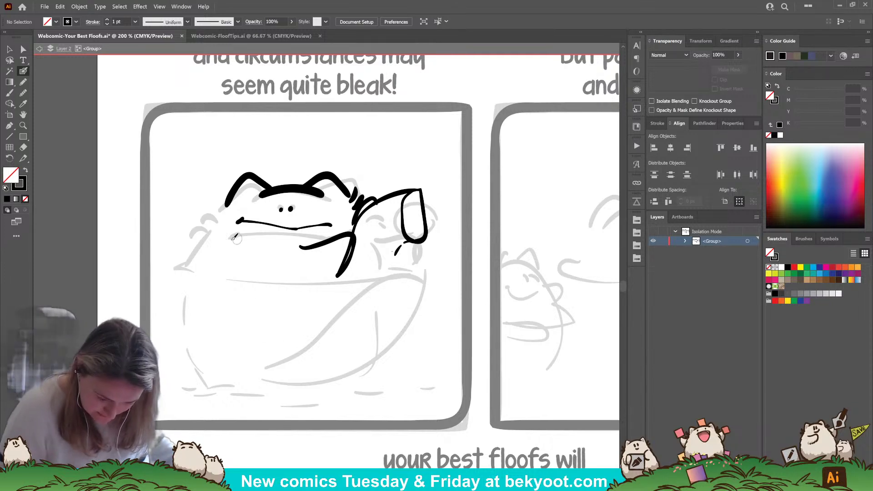
drag(228, 203, 201, 285)
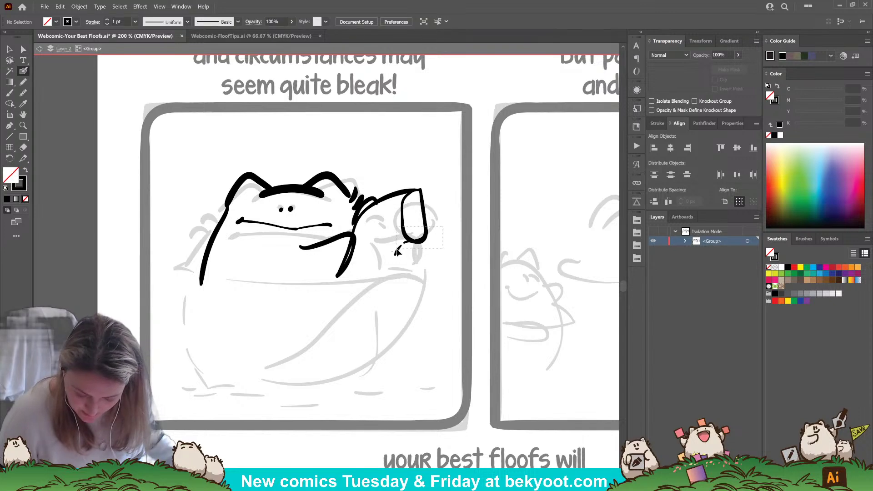
Step: Scale the raised shape beside the creature to about 162 px wide, shift it right, and ink the lower body curve
ctrl+click(429, 218)
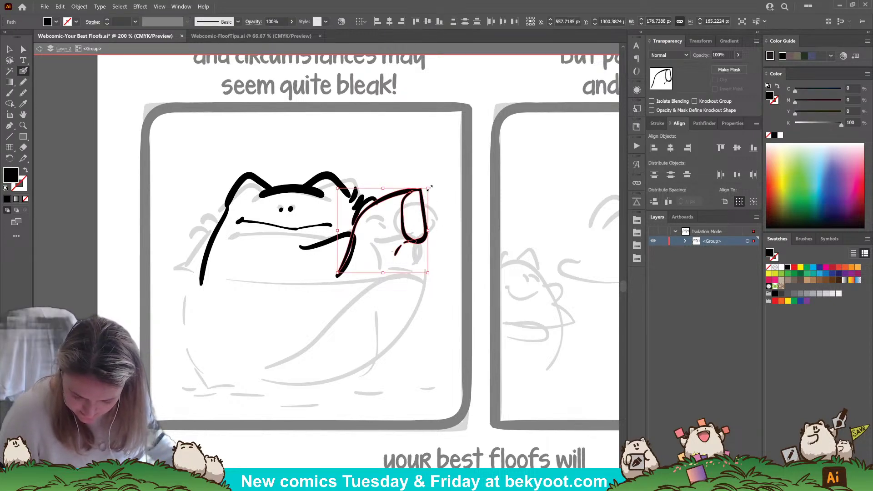
drag(429, 187, 422, 184)
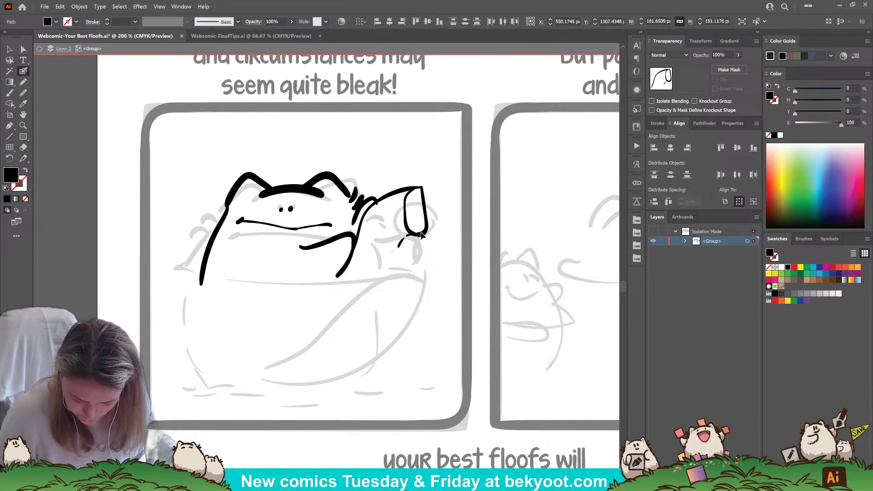
drag(421, 234, 422, 233)
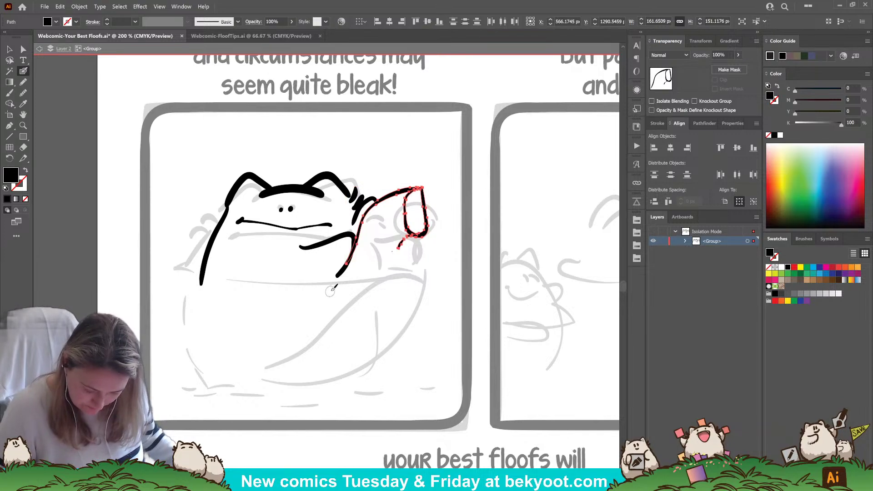
mouse_move(324, 303)
mouse_down()
mouse_move(308, 332)
mouse_move(242, 385)
mouse_up()
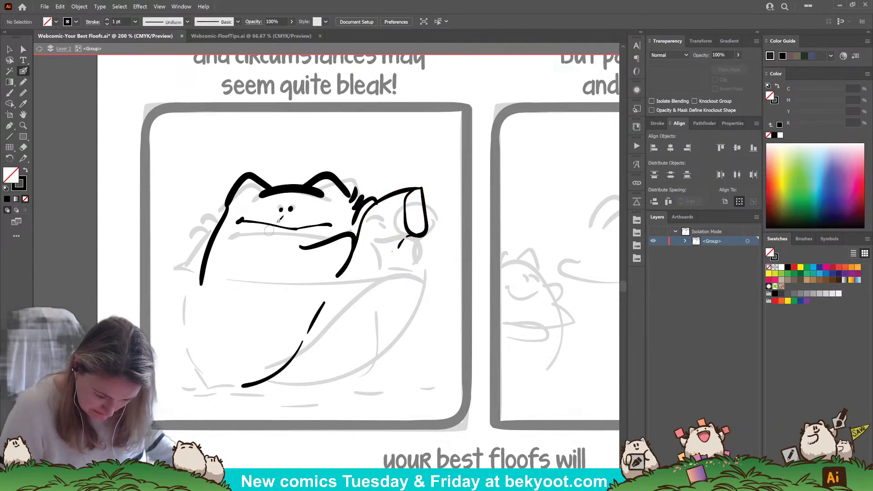
Step: Shift the forehead and ears to the right, and move both dot eyes up beneath the forehead line
drag(301, 198, 346, 209)
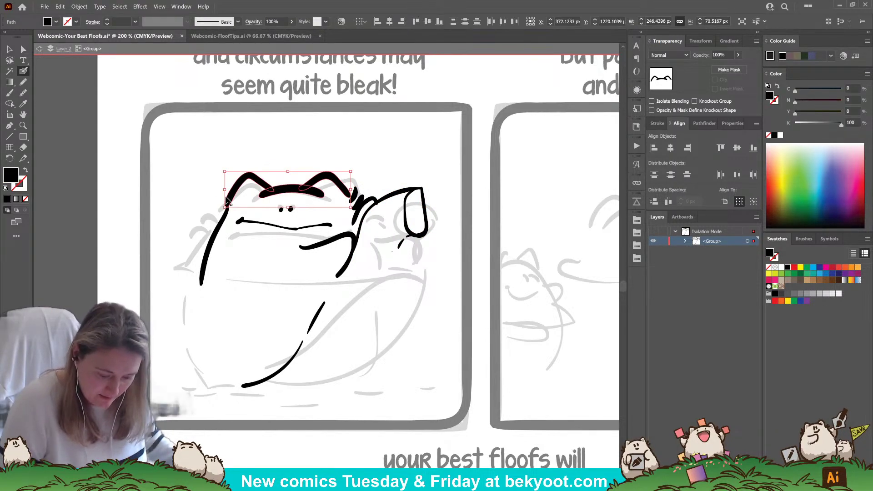
drag(225, 190, 241, 190)
click(212, 241)
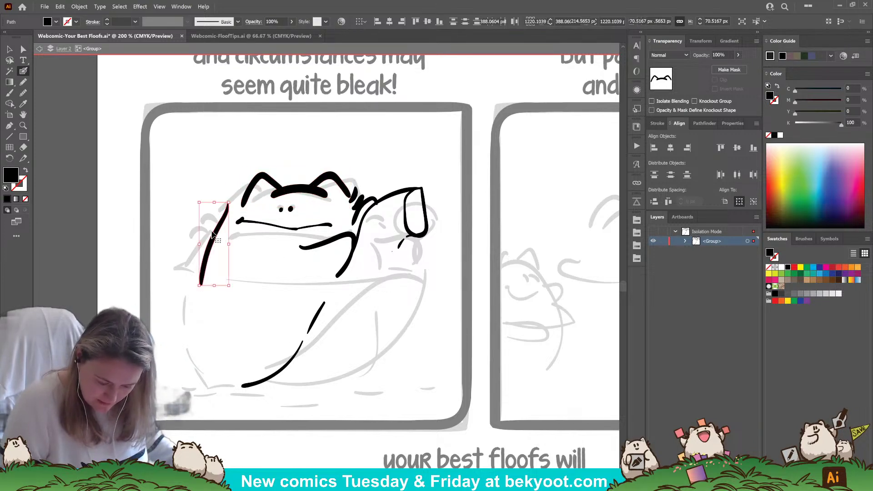
click(276, 242)
click(280, 212)
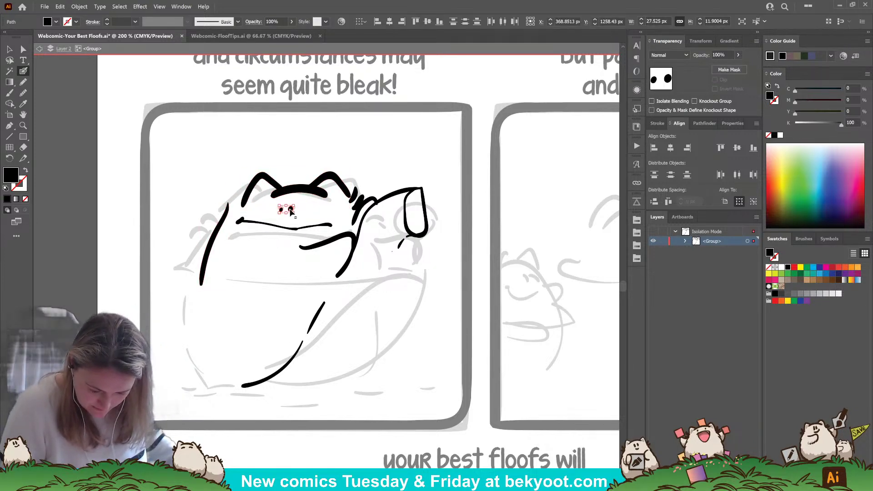
drag(280, 212, 309, 206)
Step: Group the mouth strokes, move the mouth up beneath the eyes, and clear the selection
click(298, 228)
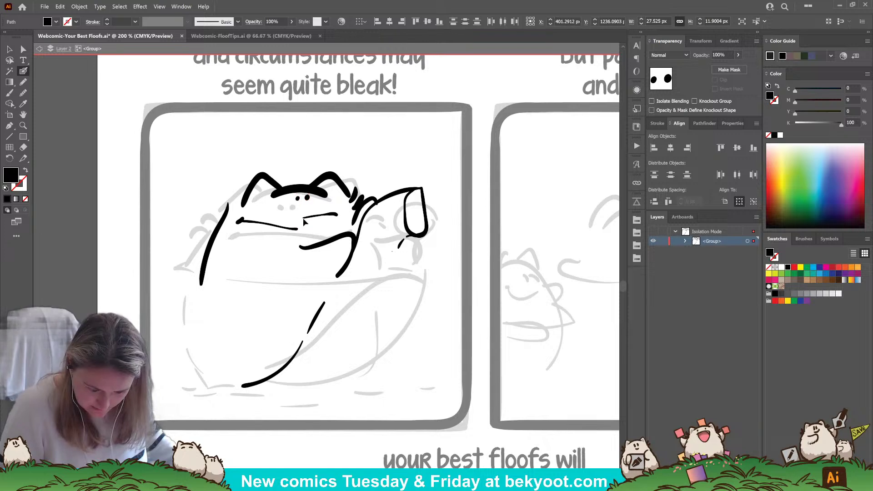
ctrl+click(260, 250)
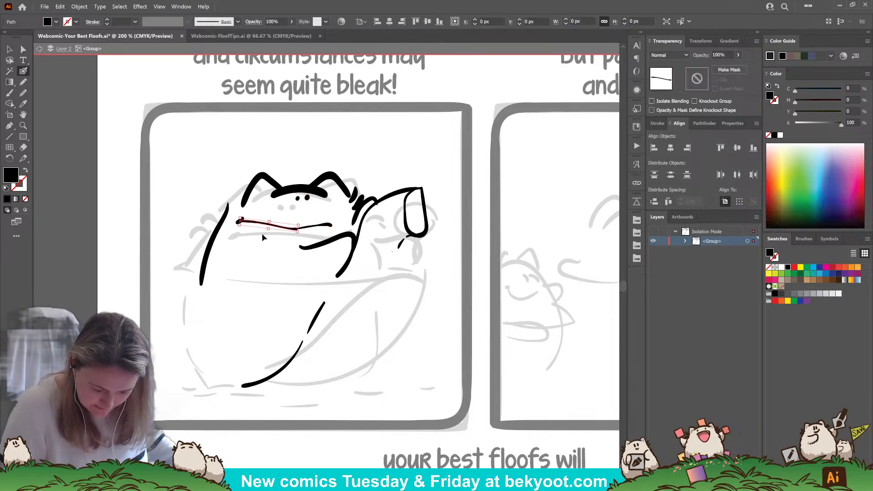
ctrl+click(264, 222)
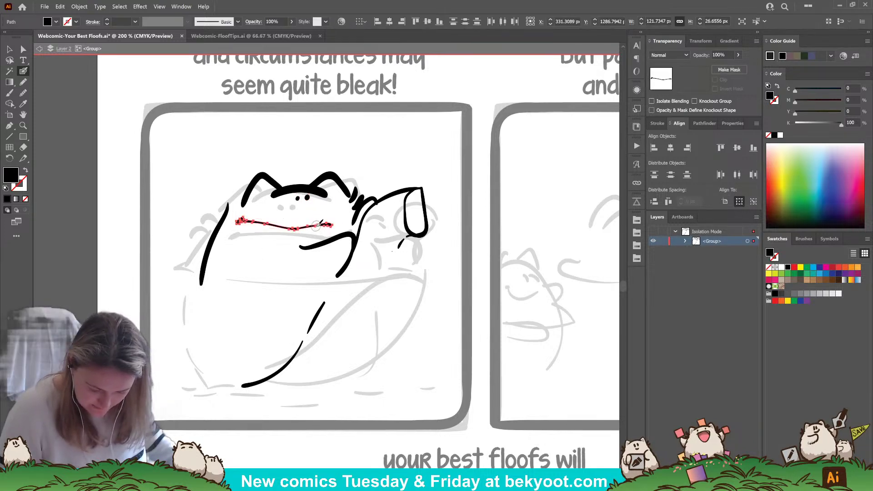
drag(329, 217, 339, 207)
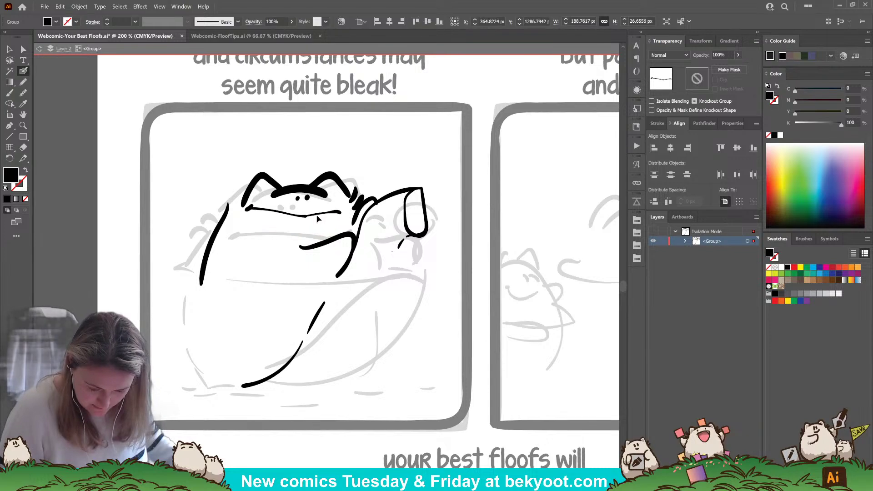
ctrl+click(257, 286)
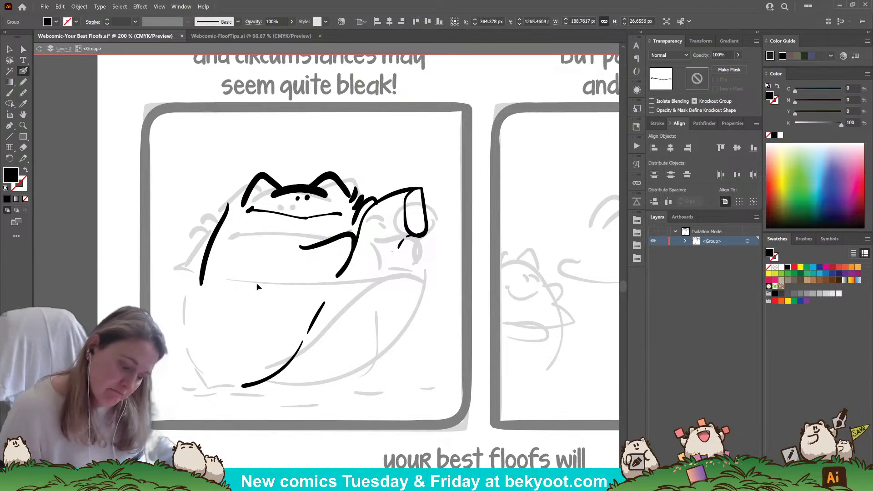
ctrl+click(308, 200)
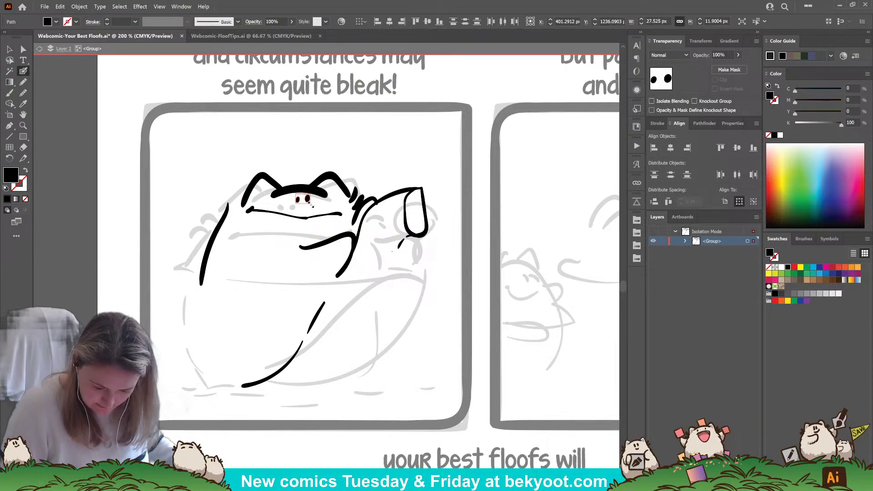
key(ctrl+shift+a)
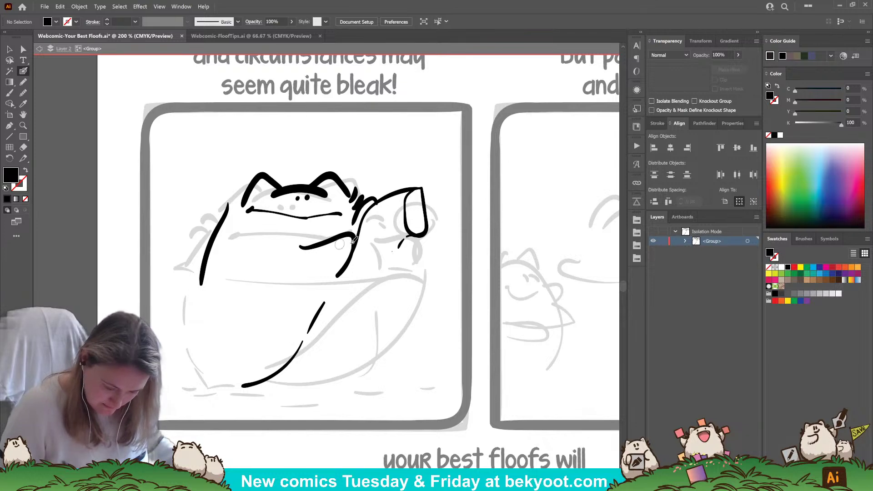
Step: Ink a new left contour from the ear with a fur tuft, and a long near-horizontal line across the creature's body
drag(249, 209, 194, 272)
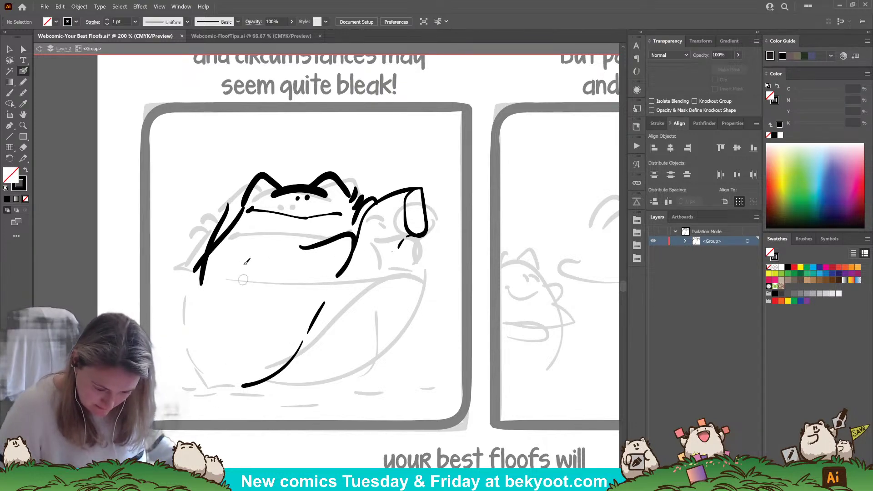
mouse_move(249, 210)
mouse_down()
mouse_move(226, 204)
mouse_move(239, 211)
mouse_move(224, 231)
mouse_up()
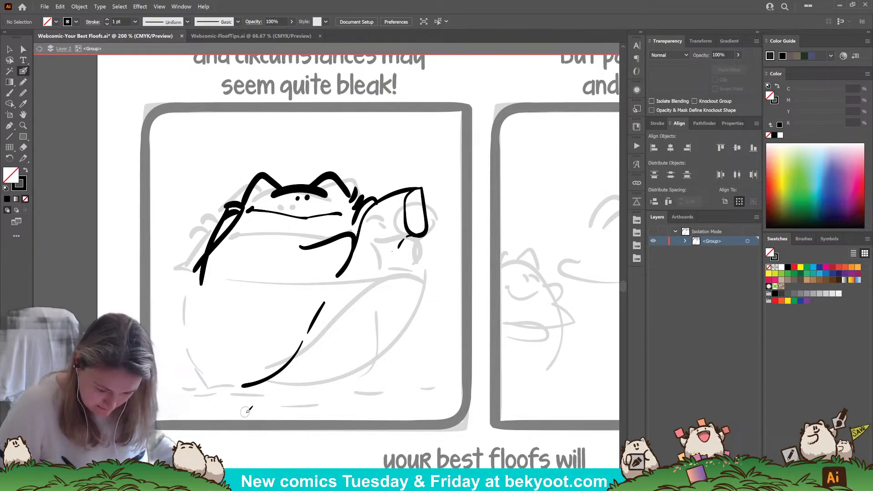
drag(340, 344, 358, 341)
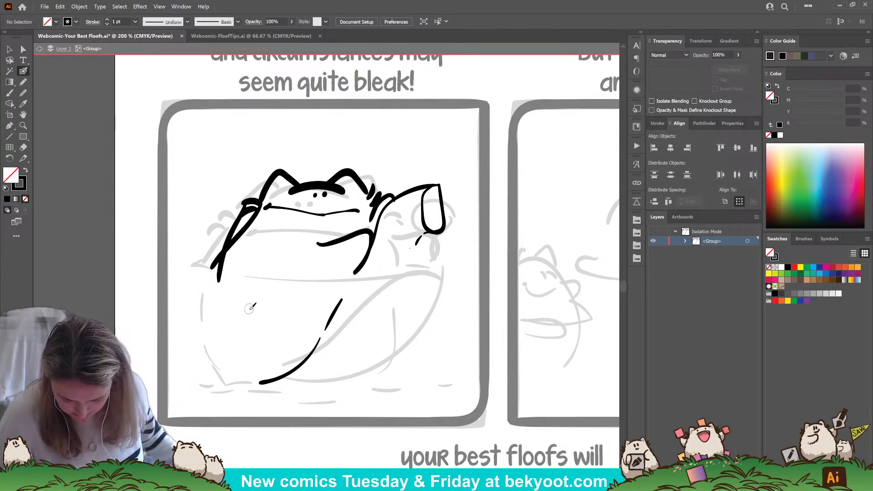
mouse_move(217, 257)
mouse_down()
mouse_move(334, 267)
mouse_move(425, 258)
mouse_up()
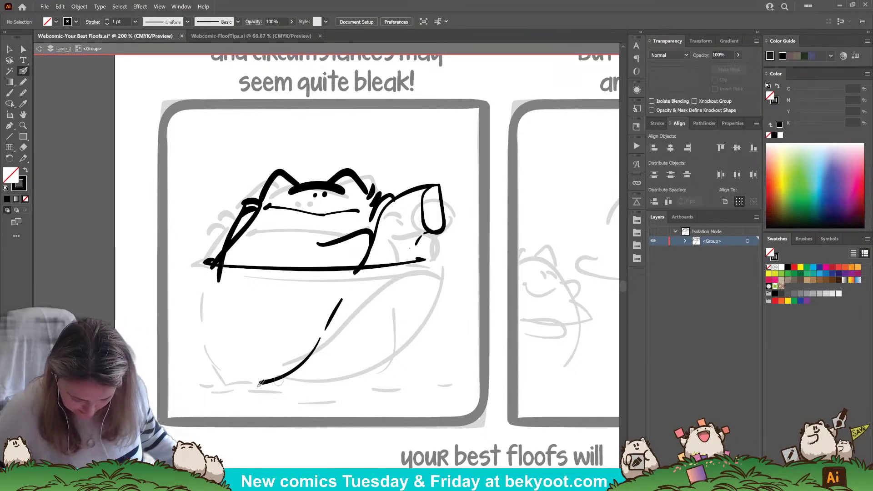
Step: Ink a wavy ground line with dashes beneath it at the creature's left foot, and a long curved contour down its right side
drag(209, 394, 230, 393)
mouse_move(234, 393)
mouse_down()
mouse_move(281, 399)
mouse_move(205, 382)
mouse_move(186, 387)
mouse_up()
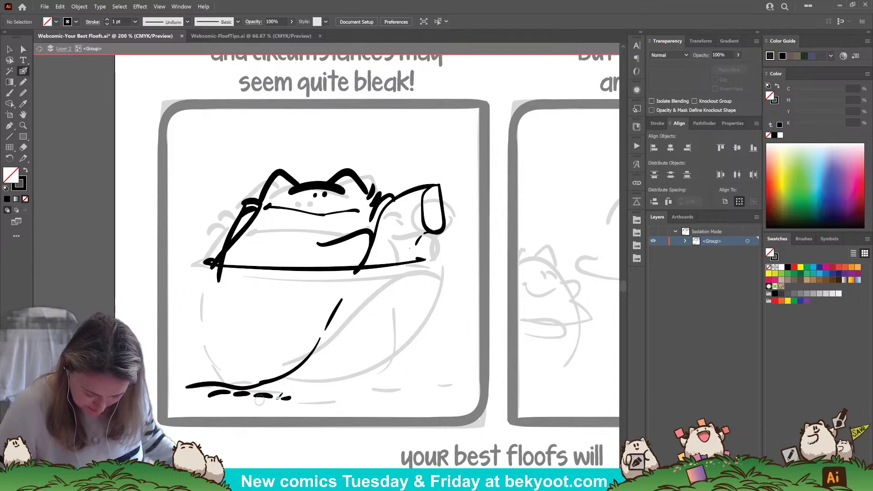
mouse_move(351, 401)
mouse_down()
mouse_move(412, 357)
mouse_move(413, 258)
mouse_up()
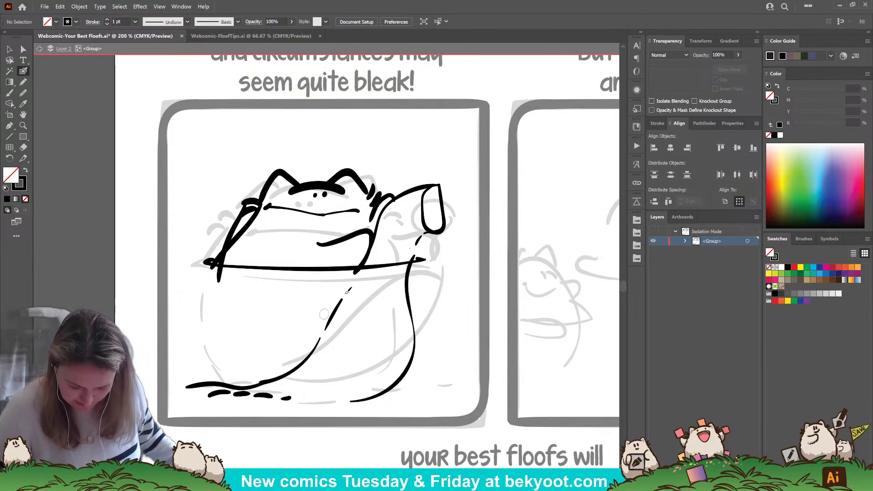
Step: Ink the rounded lower-left body contour from the waist line to the foot, and add short ground marks right of the creature
mouse_move(221, 259)
mouse_down()
mouse_move(221, 307)
mouse_move(294, 373)
mouse_up()
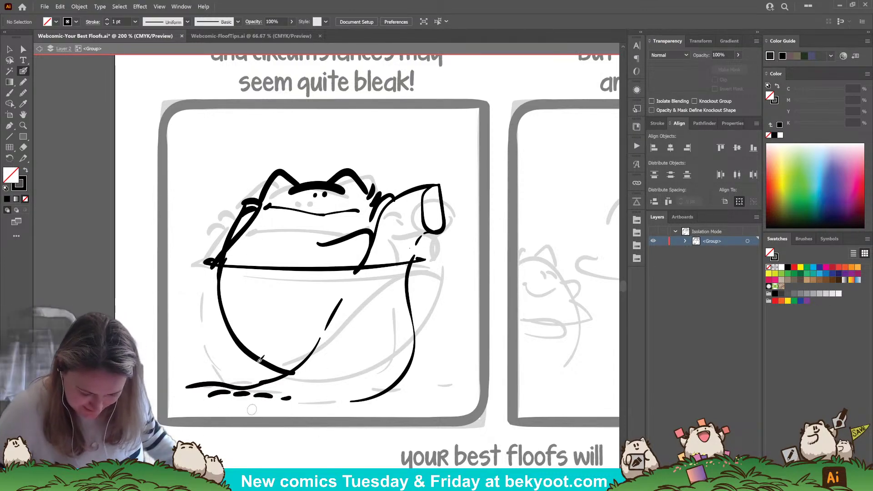
key(ctrl+z)
mouse_move(220, 260)
mouse_down()
mouse_move(215, 284)
mouse_move(245, 361)
mouse_move(295, 373)
mouse_up()
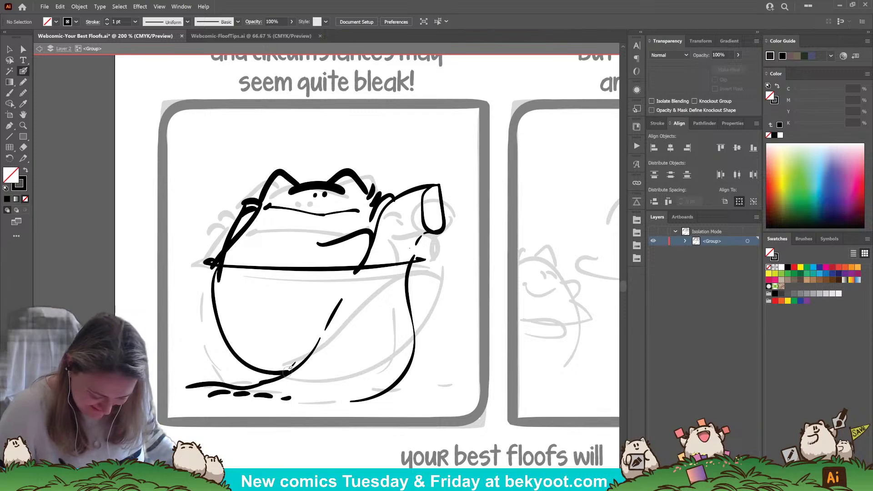
key(ctrl+z)
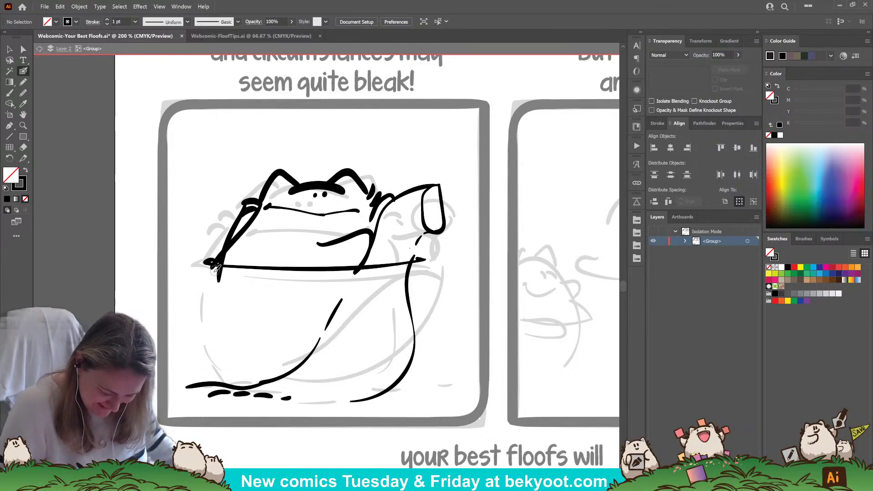
mouse_move(212, 271)
mouse_down()
mouse_move(208, 333)
mouse_move(235, 363)
mouse_move(270, 373)
mouse_move(293, 366)
mouse_up()
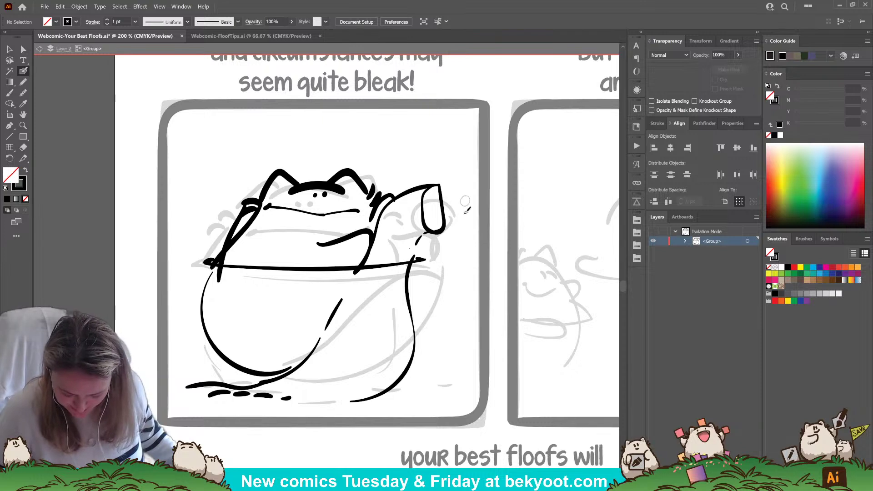
mouse_move(403, 387)
mouse_down()
mouse_move(468, 386)
mouse_move(405, 390)
mouse_move(431, 395)
mouse_up()
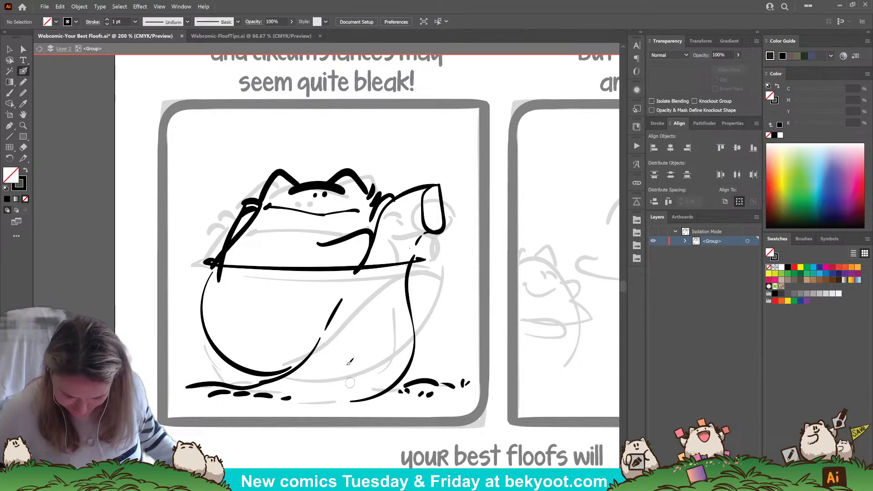
Step: Try inking horizontal and diagonal background lines radiating outward on both sides of the creature
drag(427, 252, 486, 250)
mouse_move(165, 252)
mouse_down()
mouse_move(215, 244)
mouse_move(185, 255)
mouse_up()
key(ctrl+z)
key(ctrl+z)
drag(195, 254, 209, 254)
drag(199, 196, 226, 195)
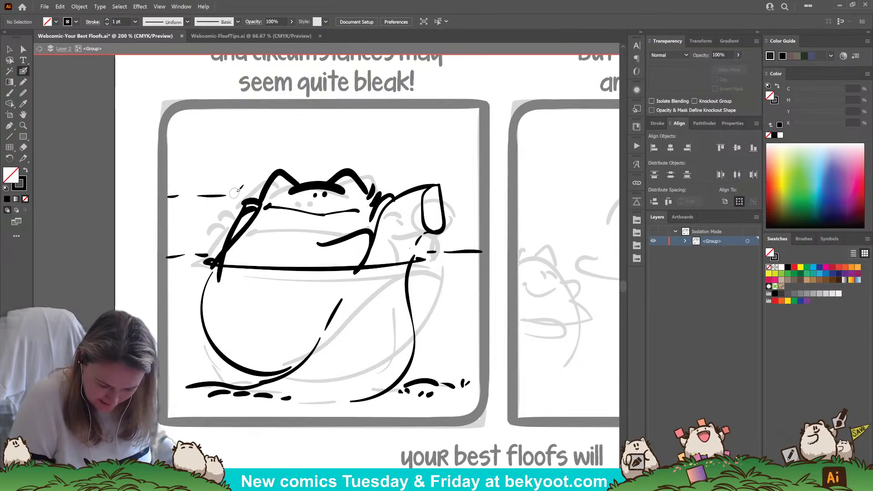
drag(167, 123, 202, 142)
drag(207, 148, 239, 180)
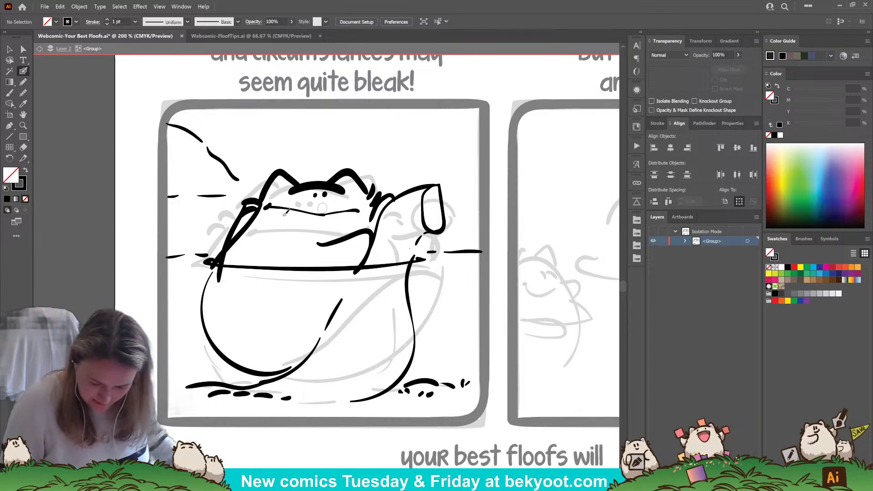
mouse_move(449, 186)
mouse_down()
mouse_move(467, 182)
mouse_move(476, 147)
mouse_up()
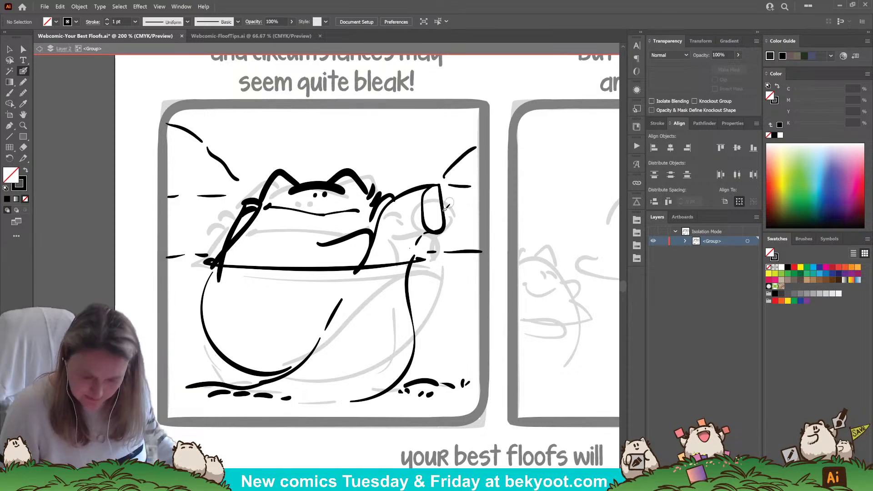
Step: Try strokes inside the lower right body, and remove them with all the radiating background lines around the creature
drag(388, 305, 353, 329)
drag(392, 355, 369, 356)
key(ctrl+z)
key(ctrl+z)
key(ctrl+z)
key(ctrl+z)
key(ctrl+z)
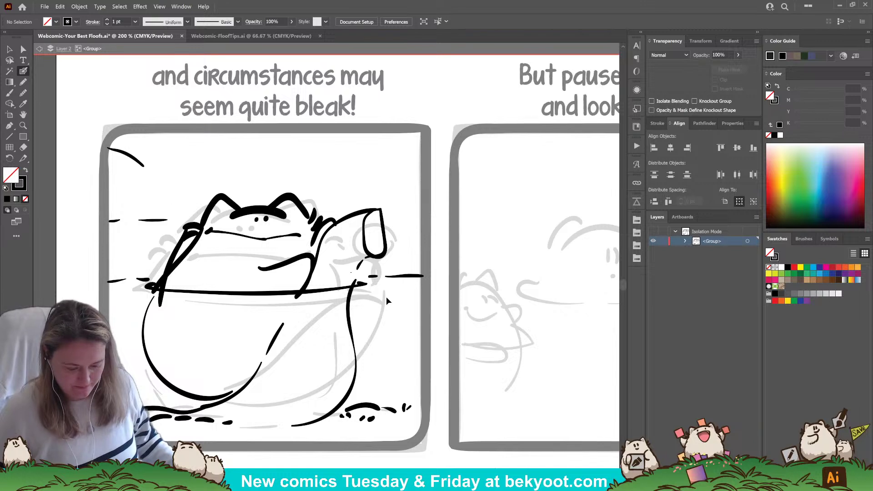
scroll(385, 313, up, 2)
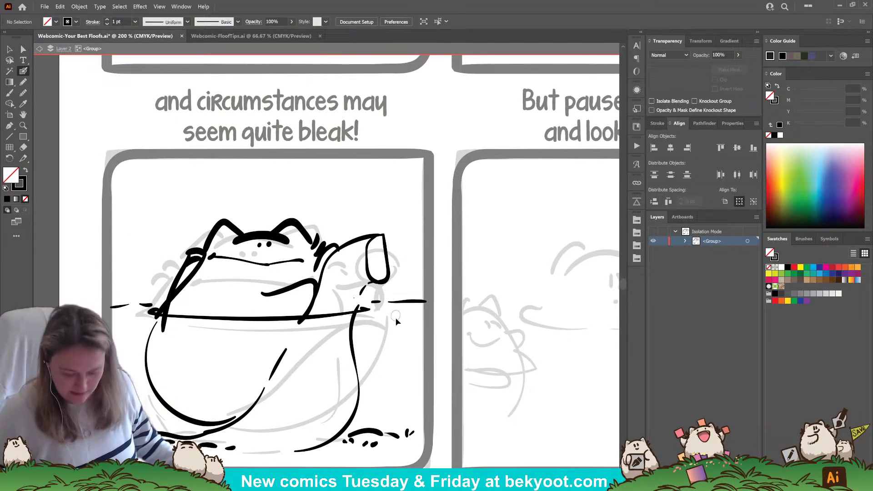
drag(372, 301, 425, 301)
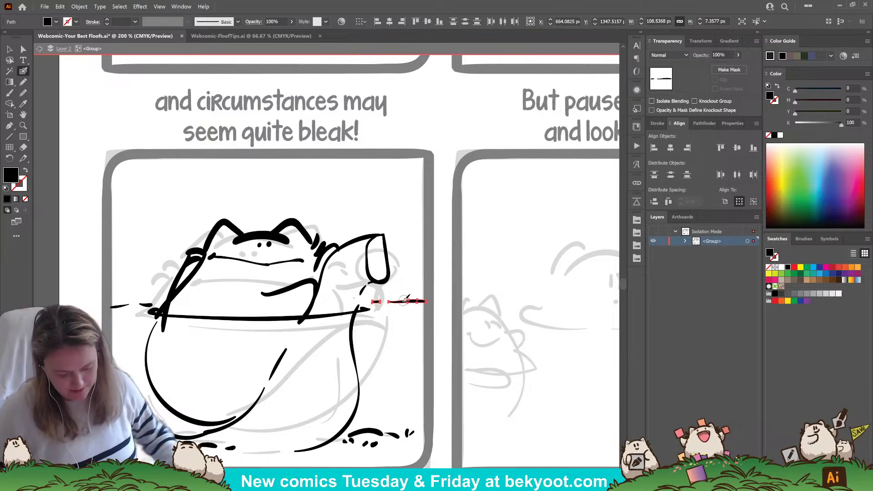
key(ctrl+z)
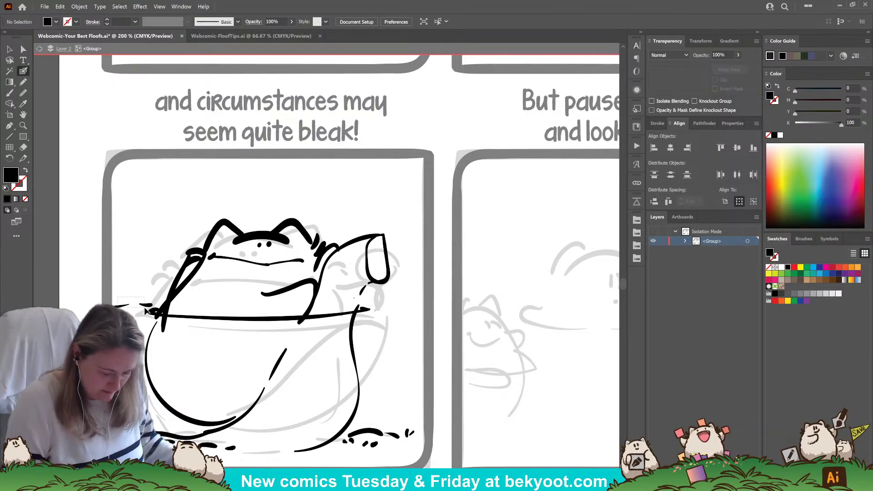
drag(146, 310, 154, 311)
key(ctrl+z)
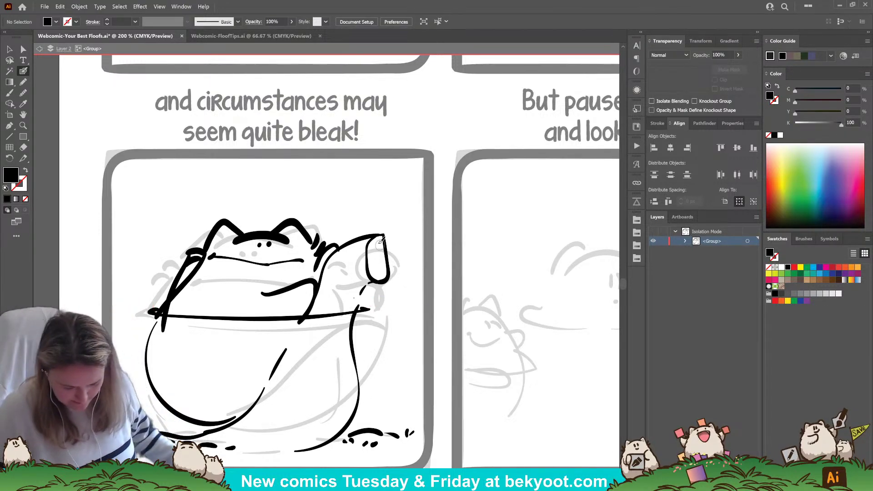
Step: Ink the raised arm's underside down into the right body contour, delete the short dashes beneath it, and select the arm outline
mouse_move(363, 275)
mouse_down()
mouse_move(351, 290)
mouse_move(353, 358)
mouse_up()
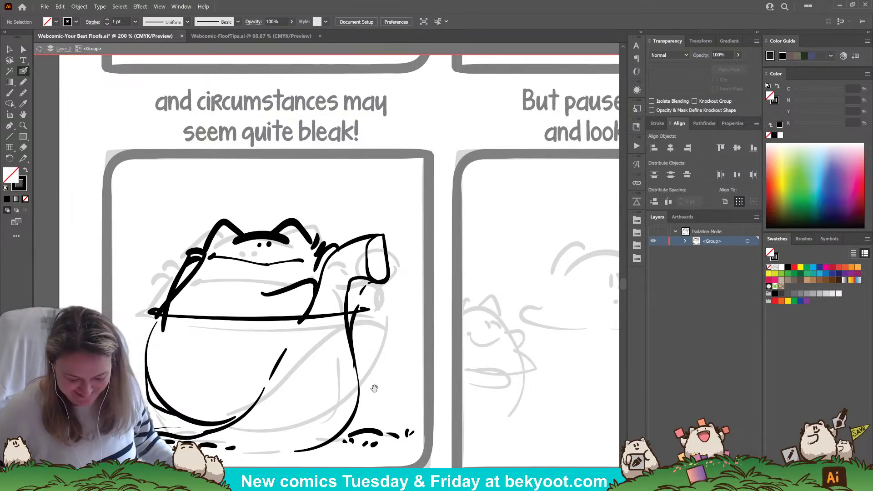
drag(374, 387, 331, 354)
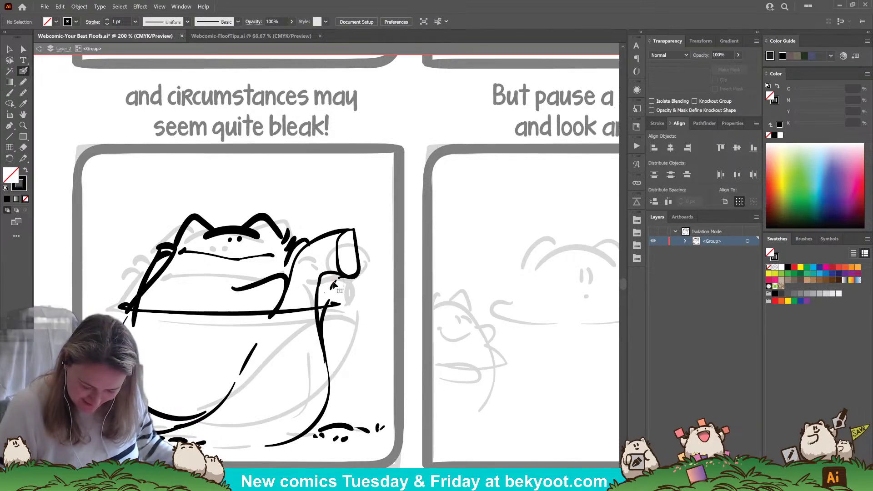
mouse_move(334, 284)
mouse_down()
mouse_move(324, 293)
mouse_move(337, 309)
mouse_up()
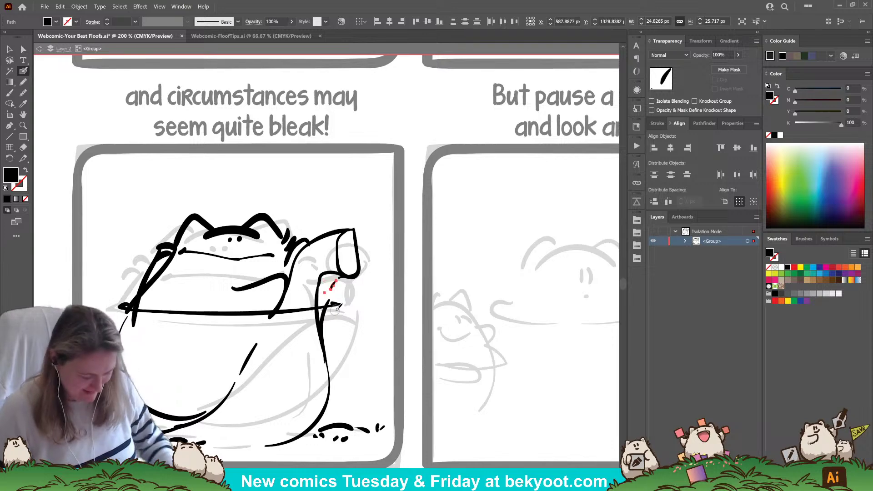
key(ctrl+shift+a)
ctrl+click(338, 278)
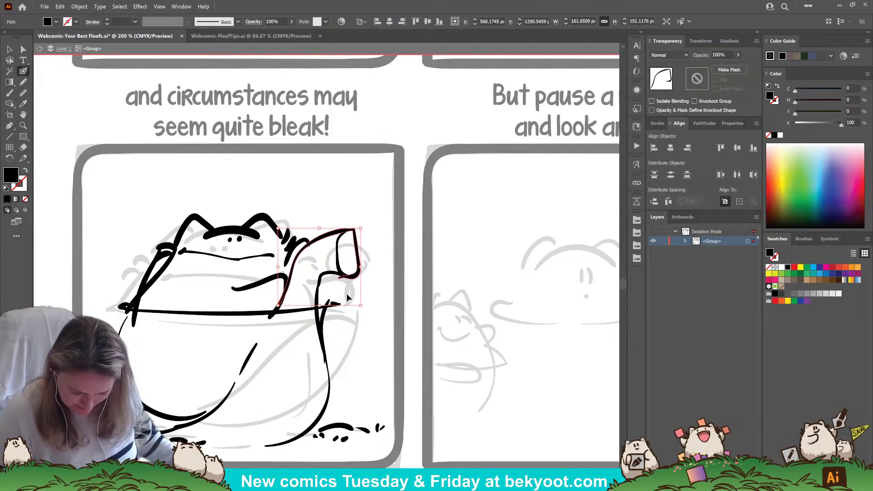
Step: Examine the faded sketches in the fourth and final panels alongside the inked third panel
scroll(357, 290, down, 1)
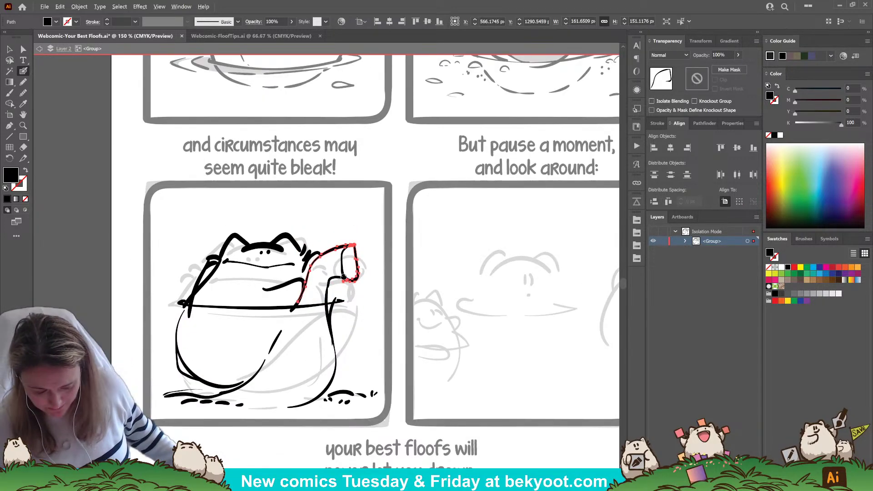
scroll(344, 276, right, 3)
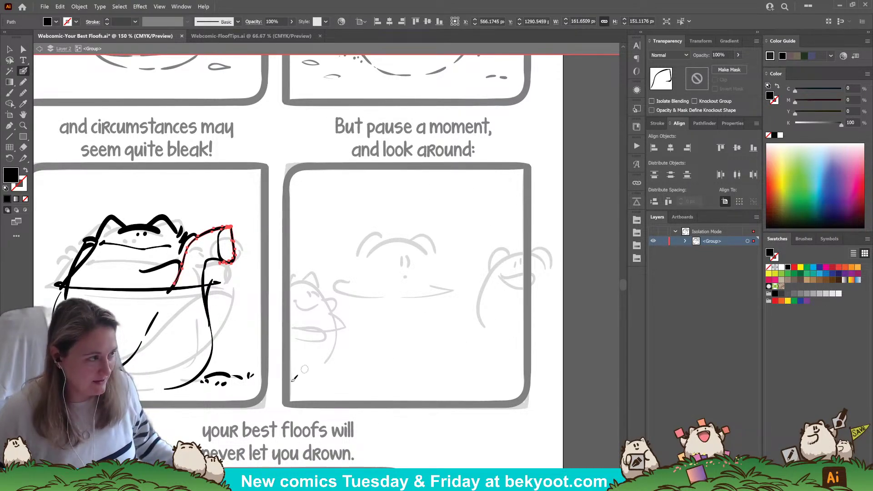
scroll(300, 369, down, 6)
scroll(300, 368, left, 1)
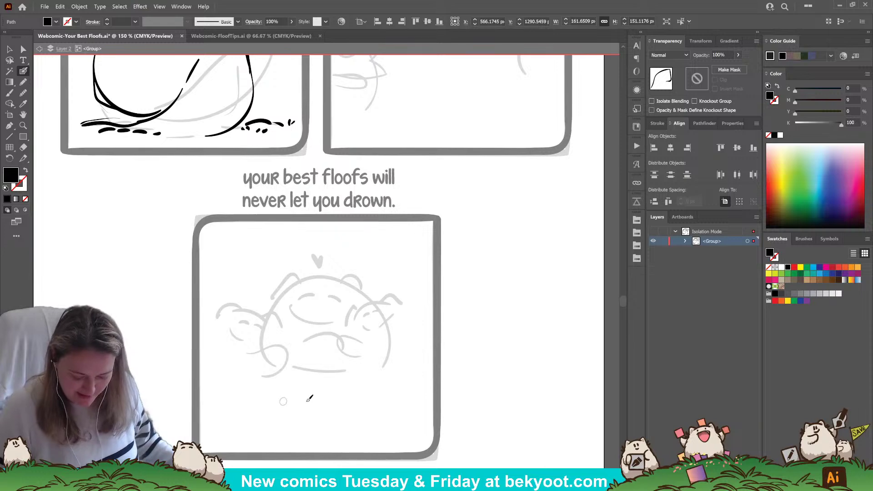
scroll(369, 293, up, 5)
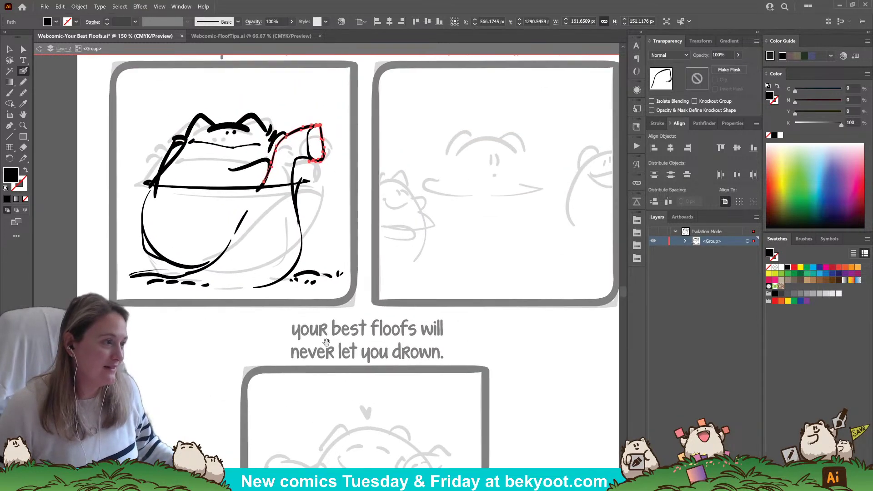
scroll(341, 300, left, 2)
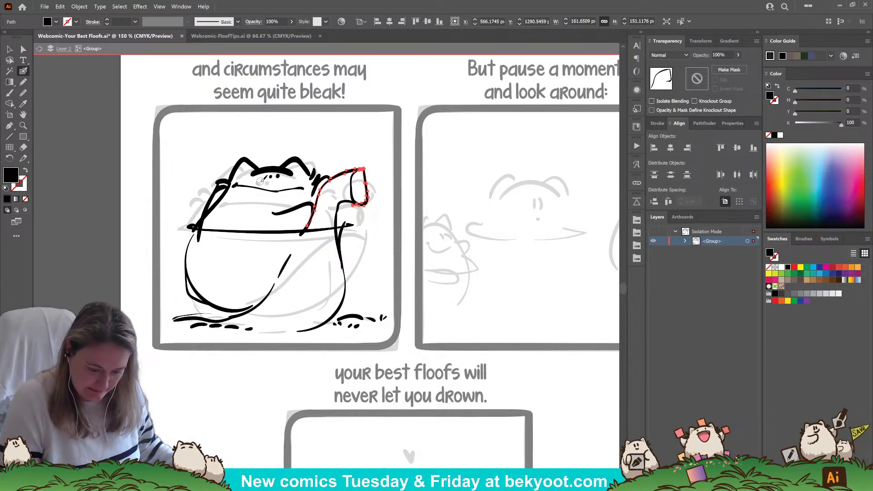
Step: Try inking a small bracket-shaped mouth beneath the creature's dot eyes, and undo it
key(ctrl+shift+a)
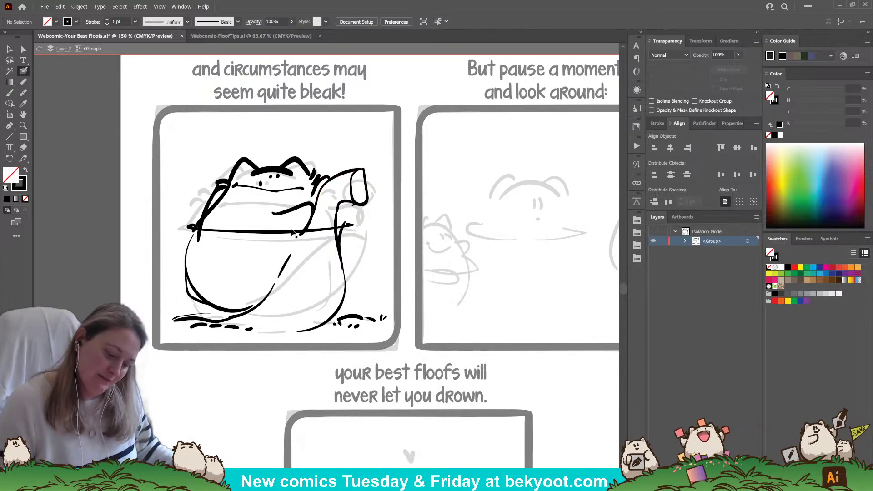
key(ctrl+z)
key(ctrl+shift+z)
key(ctrl+z)
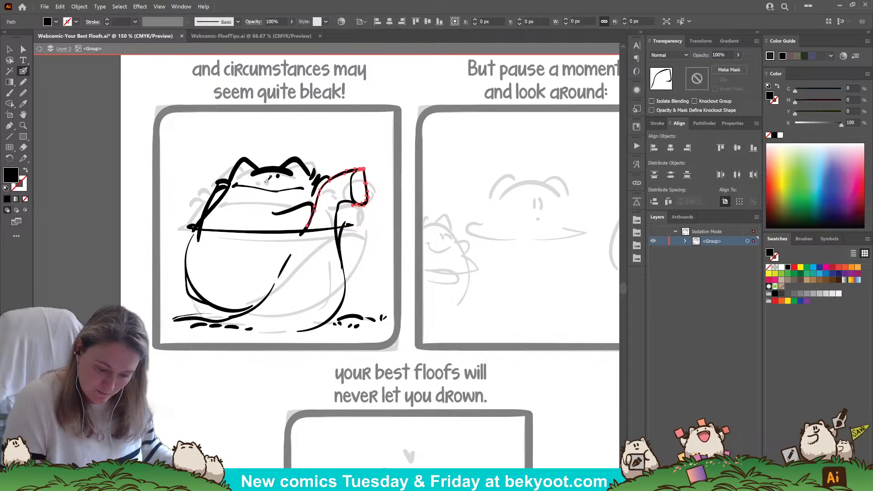
key(ctrl+shift+z)
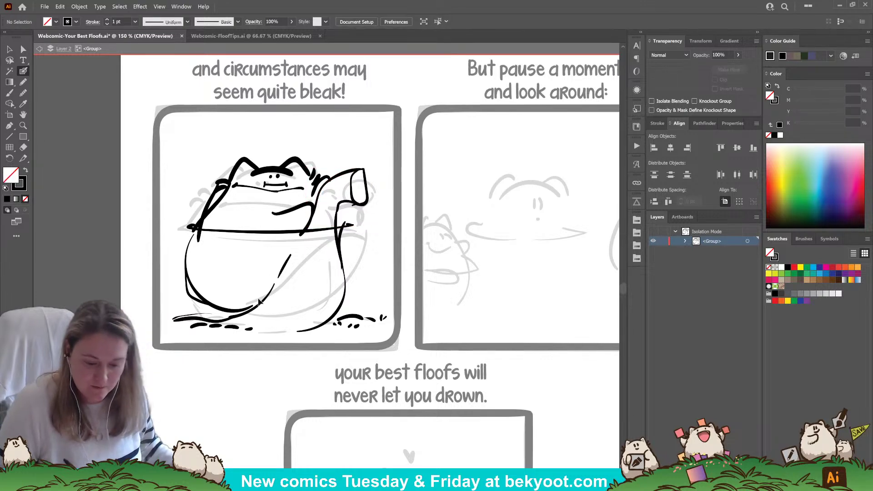
drag(265, 185, 281, 184)
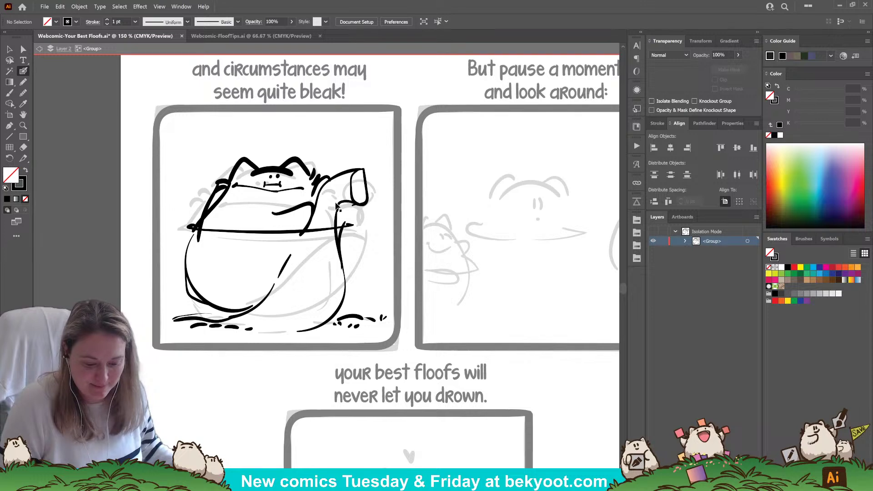
key(ctrl+z)
key(ctrl+z)
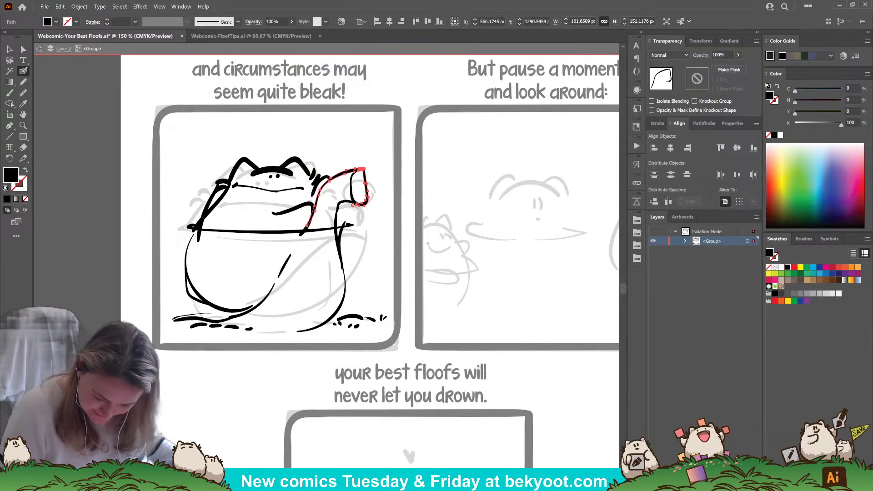
Step: Ink a thin leg line and a short curve inside the lower right body, and add small marks on the ground between the legs
drag(358, 208, 364, 202)
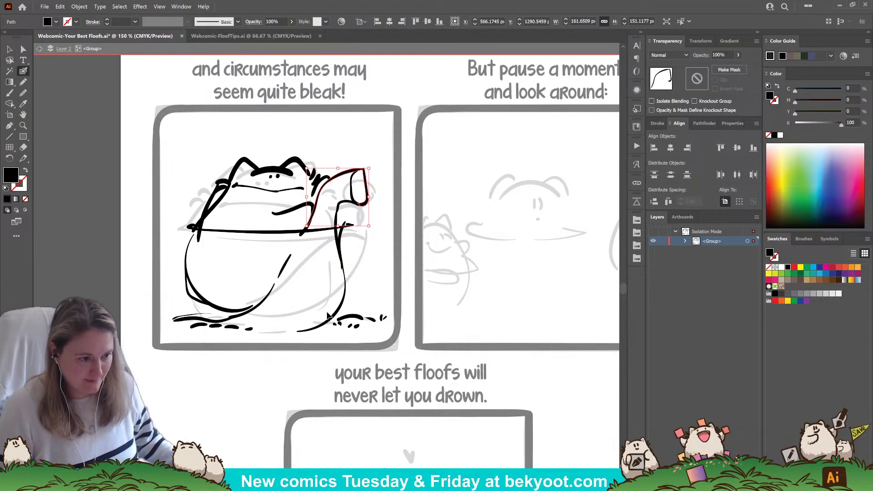
drag(340, 270, 310, 282)
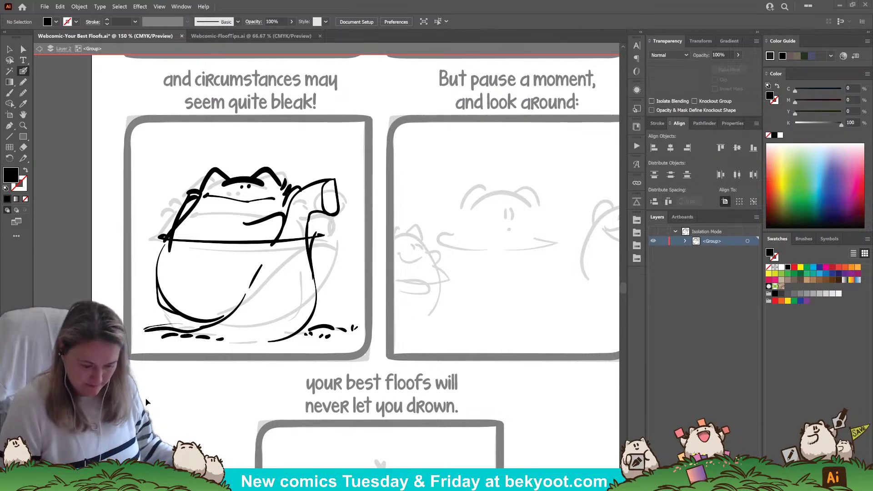
mouse_move(294, 352)
mouse_down()
mouse_move(351, 311)
mouse_move(373, 367)
mouse_up()
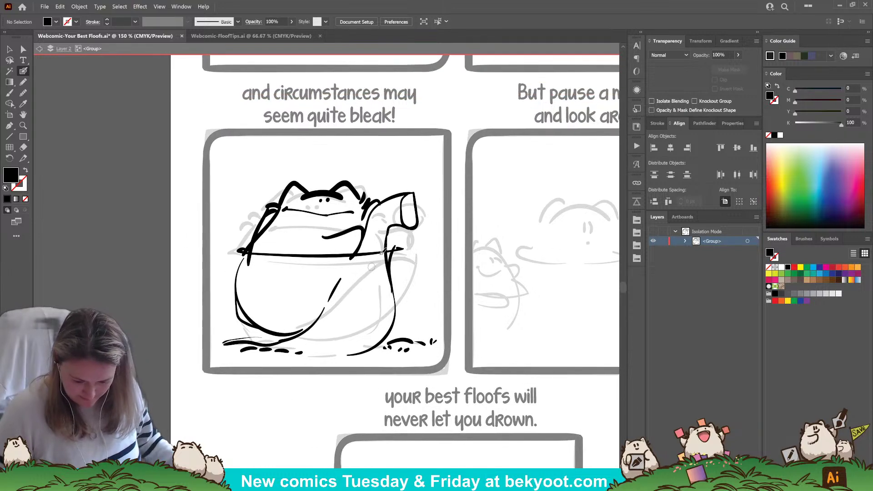
mouse_move(379, 268)
mouse_down()
mouse_move(369, 336)
mouse_move(349, 355)
mouse_up()
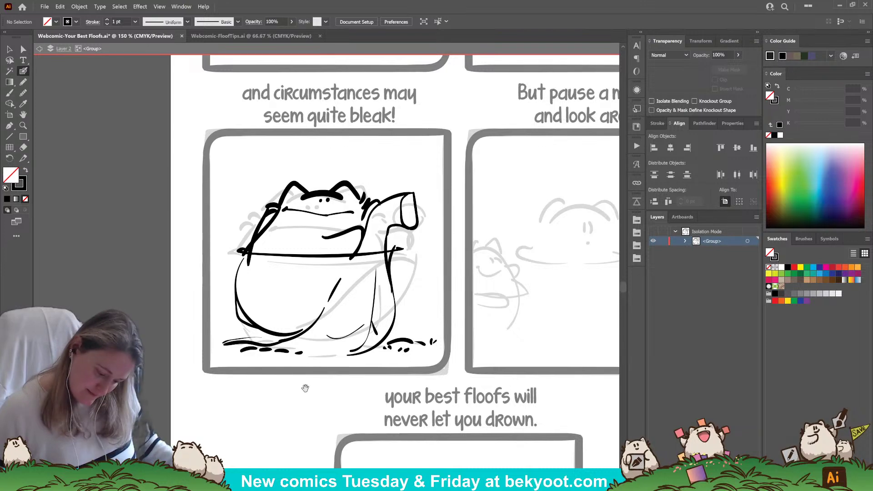
drag(310, 389, 313, 414)
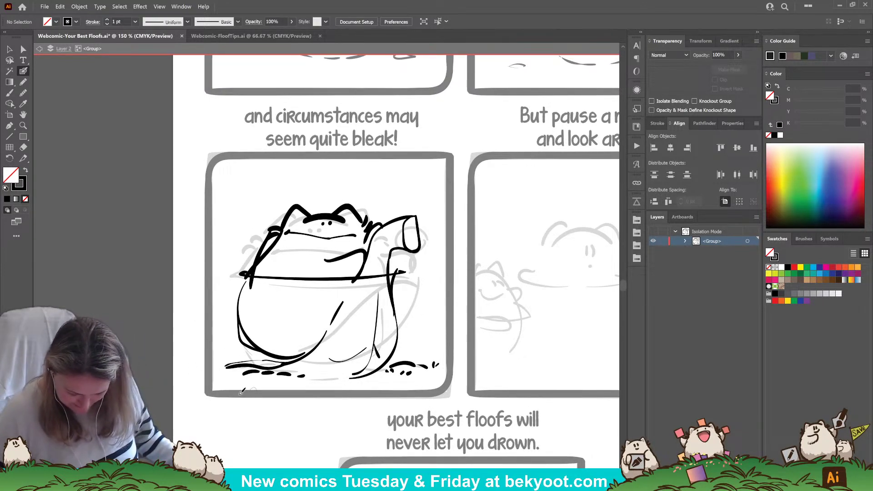
drag(331, 377, 337, 374)
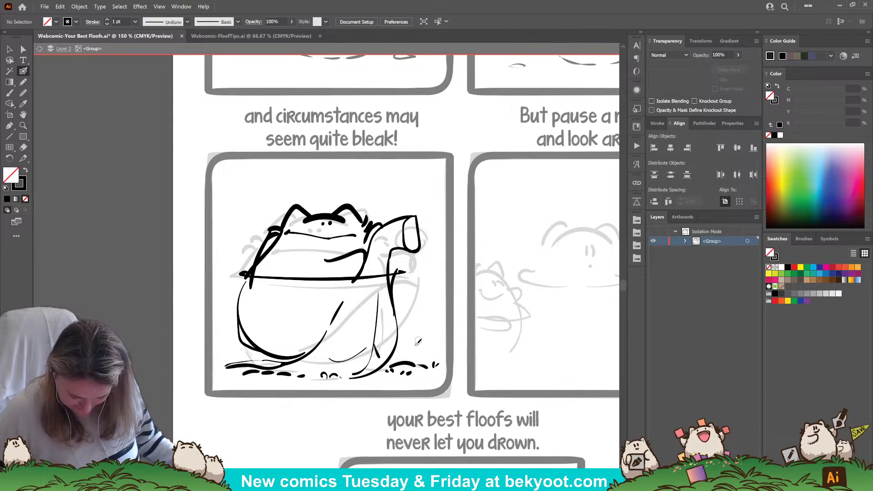
Step: Ink a small leafy bush on the ground beside the right leg, and small domed bubbles around both ends of the waterline
mouse_move(401, 349)
mouse_down()
mouse_move(406, 334)
mouse_move(426, 347)
mouse_move(424, 359)
mouse_up()
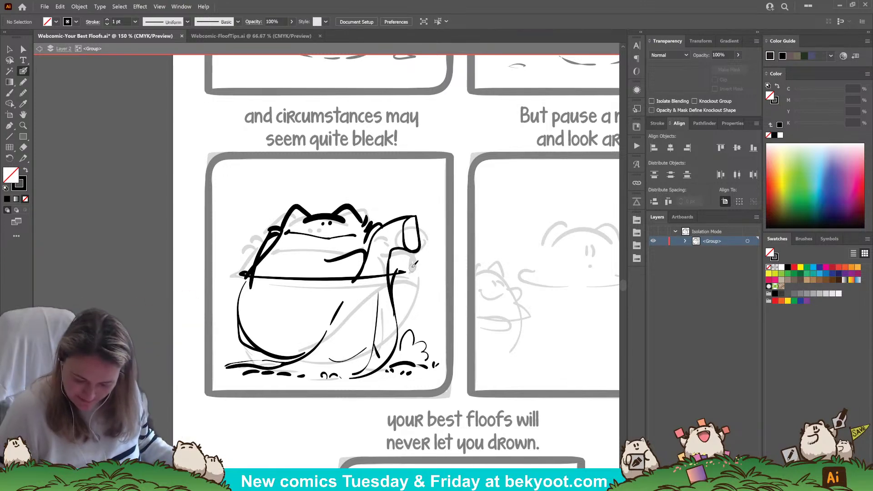
mouse_move(422, 269)
mouse_down()
mouse_move(441, 268)
mouse_move(423, 272)
mouse_up()
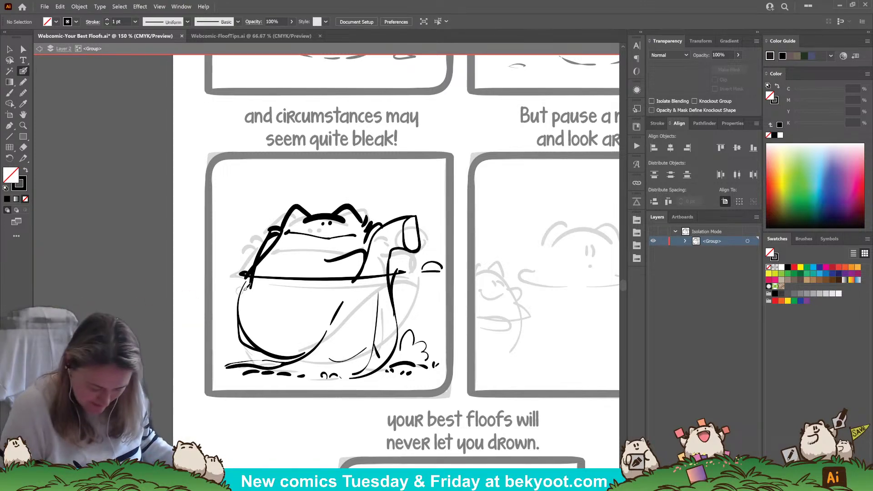
mouse_move(224, 287)
mouse_down()
mouse_move(272, 291)
mouse_move(224, 291)
mouse_up()
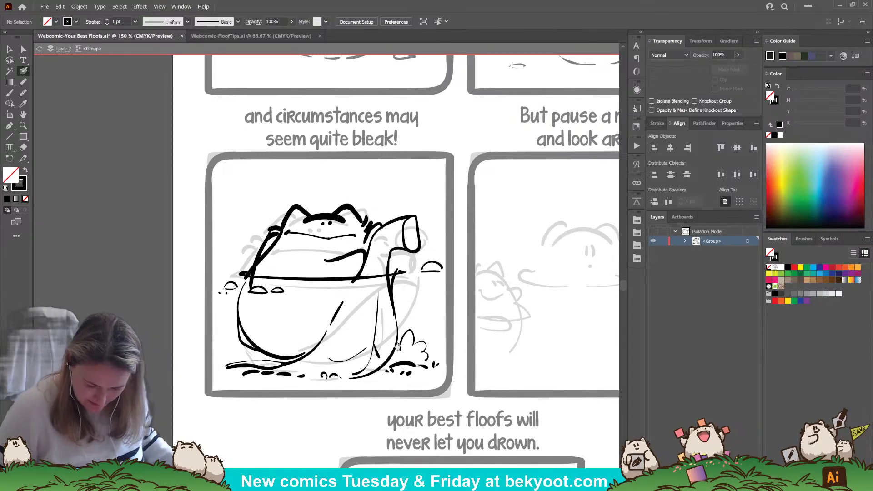
scroll(349, 344, right, 4)
scroll(338, 381, left, 2)
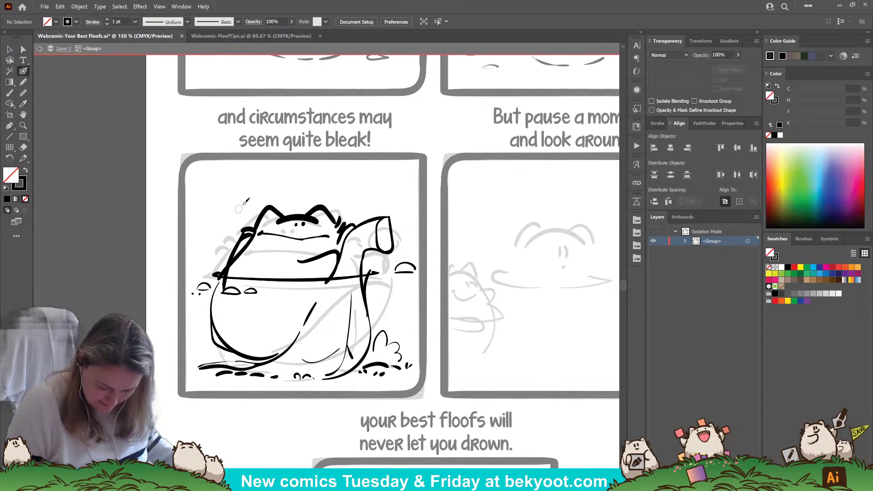
Step: Add short tuft marks above the middle of the waterline and pointed ripple outlines at its two ends
drag(282, 279, 319, 273)
drag(322, 273, 326, 279)
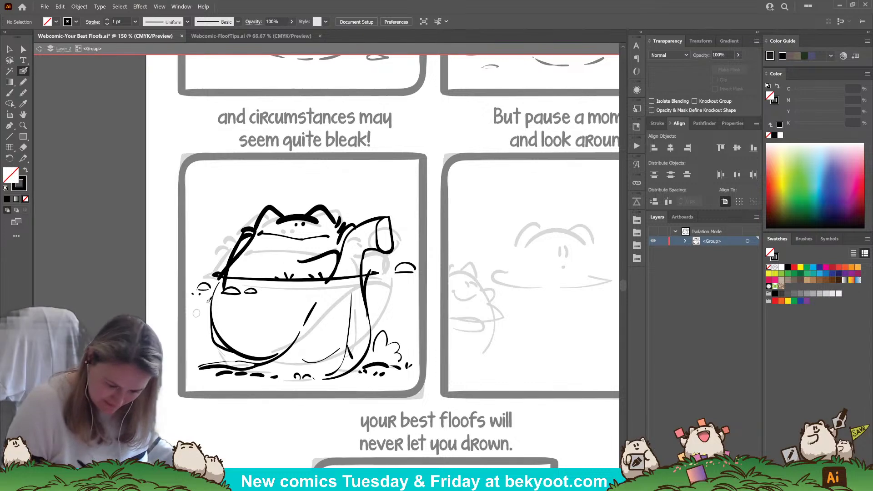
drag(224, 262, 189, 271)
key(ctrl+z)
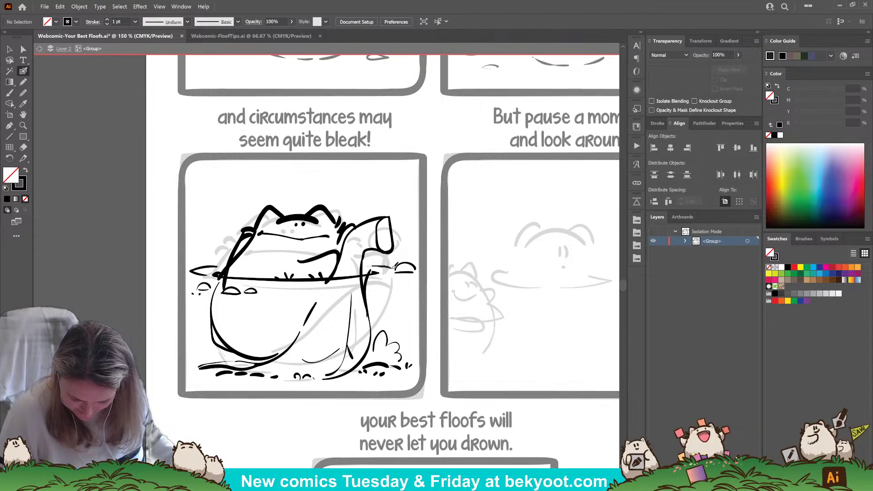
mouse_move(366, 267)
mouse_down()
mouse_move(391, 273)
mouse_move(366, 277)
mouse_up()
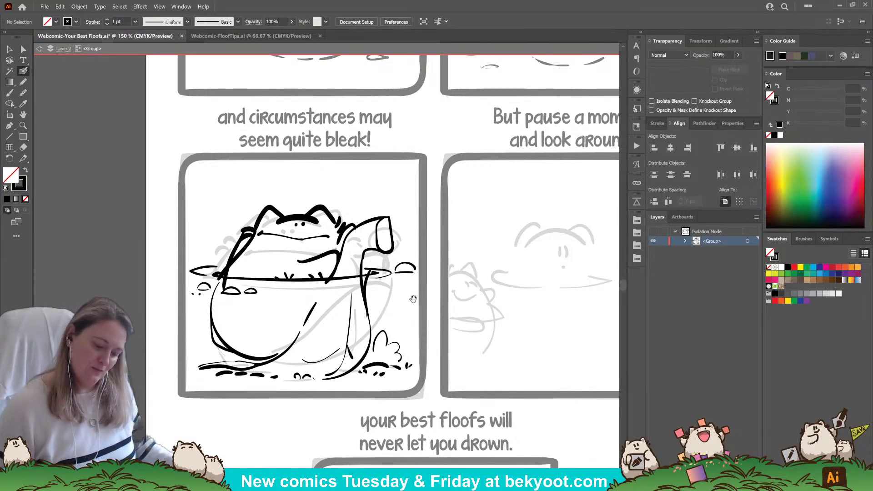
Step: Remove the doubled stroke along the creature's left side and trim the stray upper end of the right body contour
drag(391, 176, 365, 372)
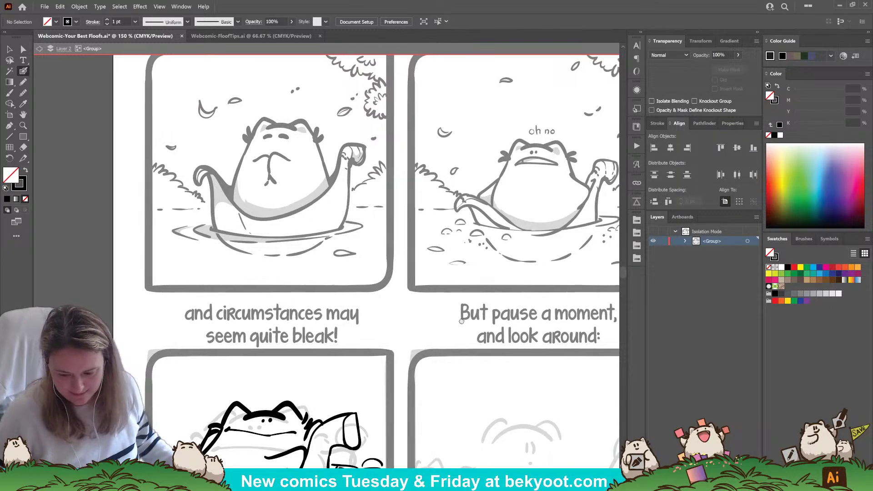
mouse_move(460, 324)
mouse_down()
mouse_move(294, 324)
mouse_move(294, 341)
mouse_move(356, 431)
mouse_up()
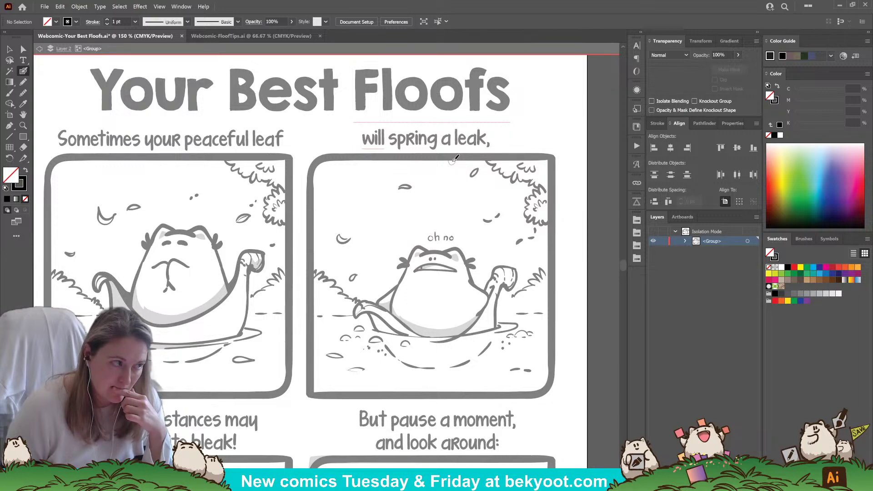
drag(267, 394, 345, 146)
drag(301, 404, 300, 349)
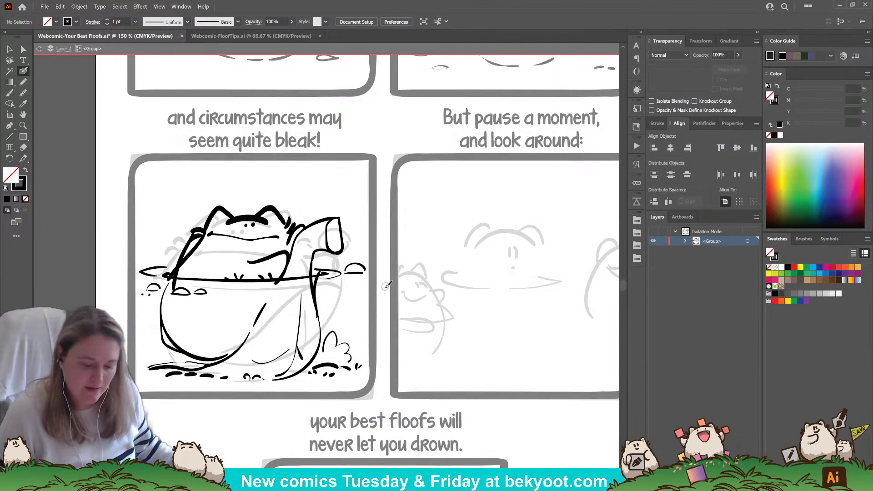
drag(194, 229, 173, 289)
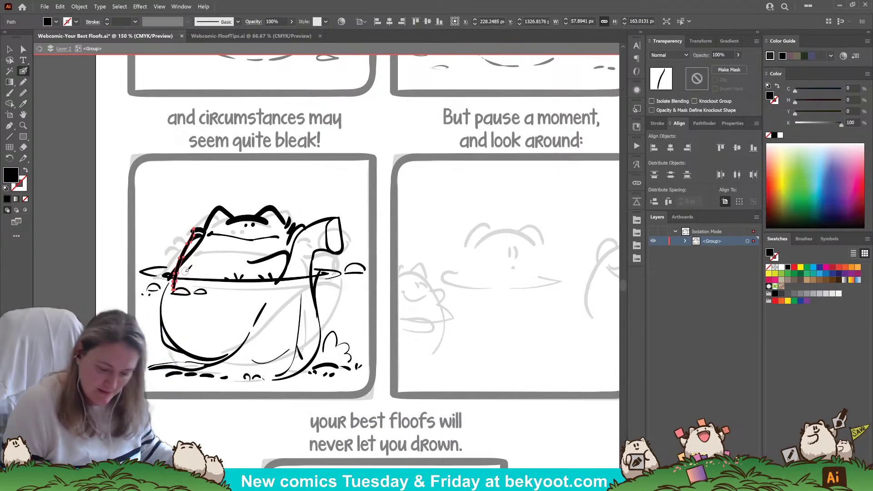
key(ctrl+shift+a)
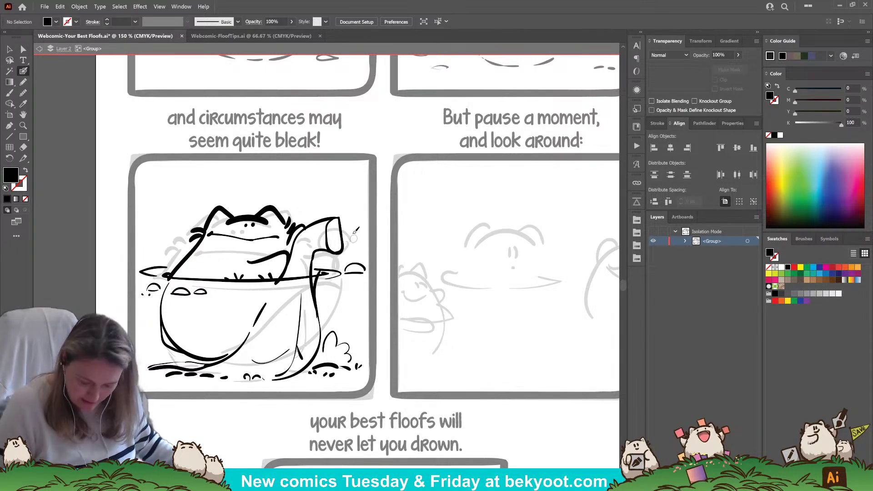
mouse_move(321, 272)
mouse_down()
mouse_move(320, 291)
mouse_move(272, 380)
mouse_up()
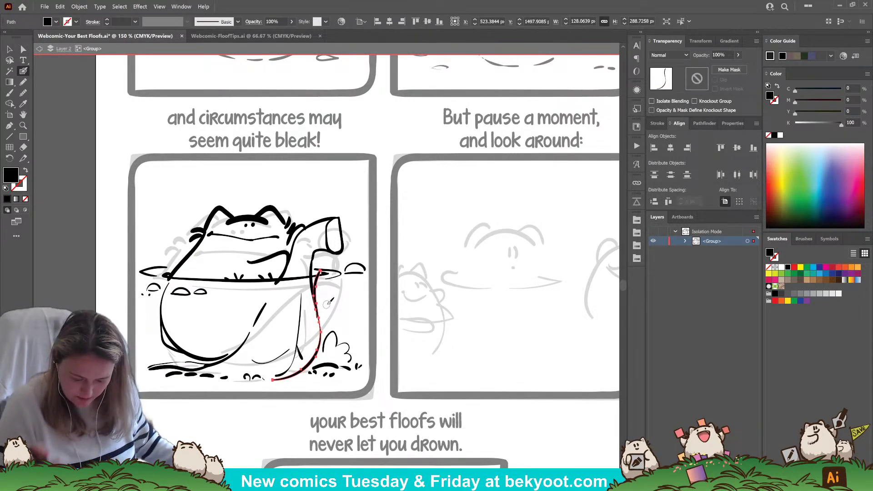
drag(322, 265, 320, 291)
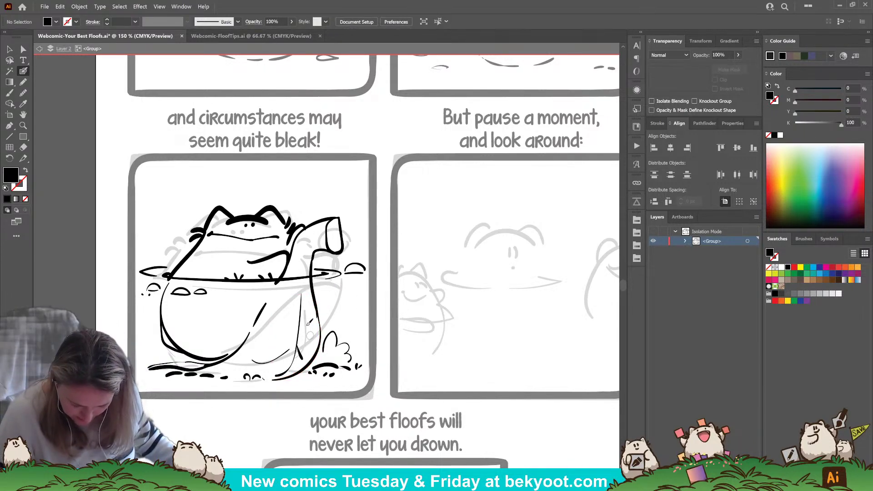
Step: Move an anchor on the right edge of the stroke under the raised arm outward to meet the lower contour stroke
drag(314, 258, 313, 318)
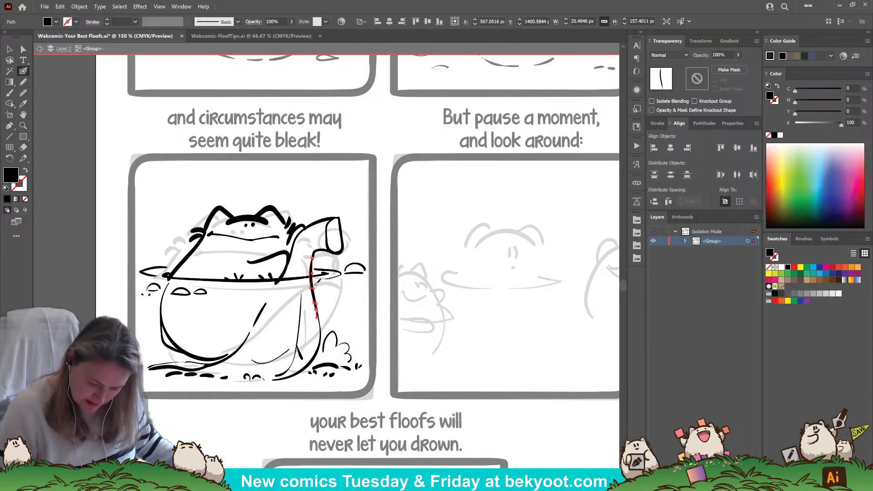
click(23, 50)
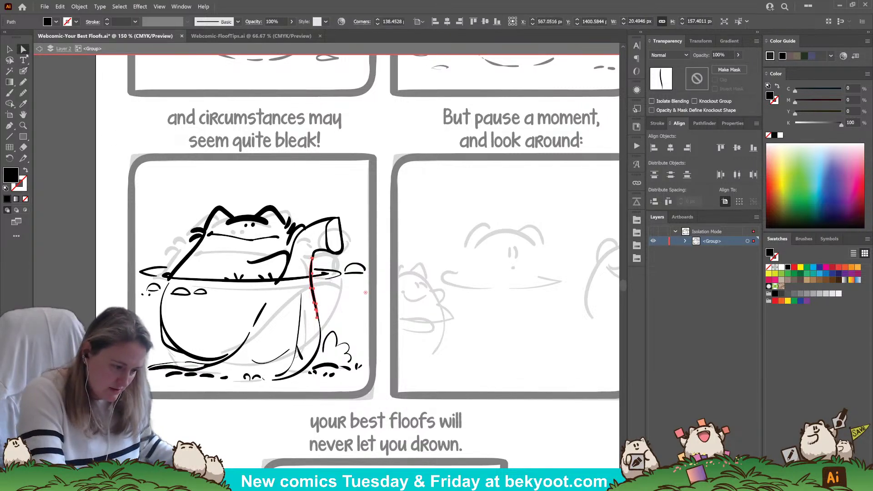
click(321, 323)
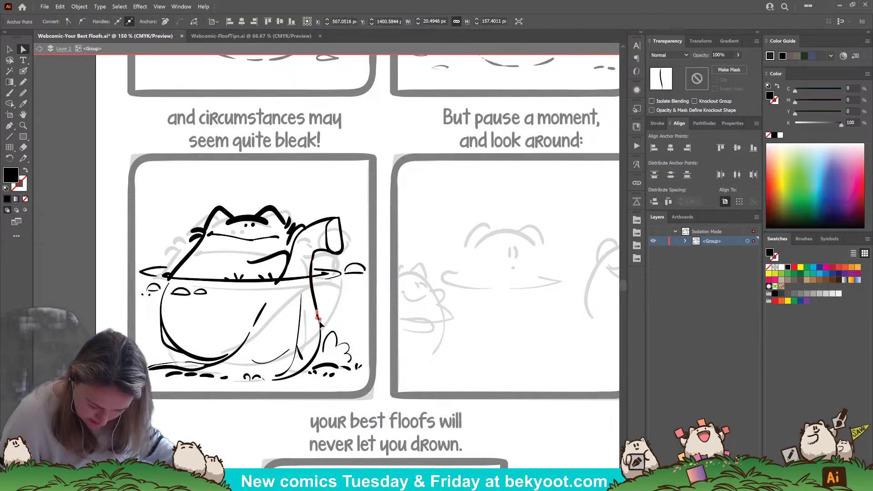
click(330, 390)
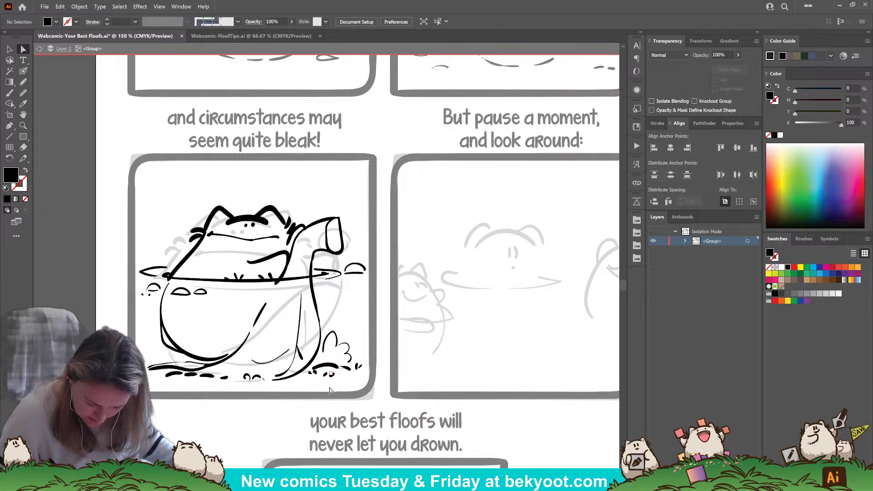
click(319, 322)
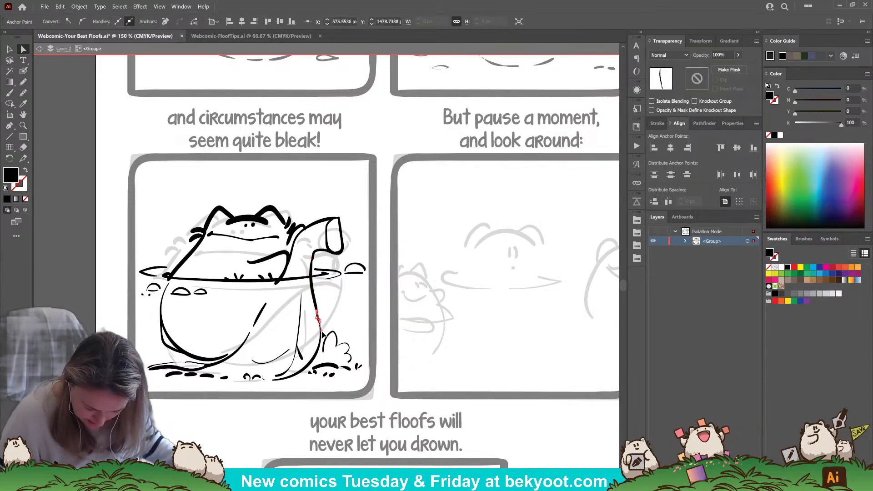
click(323, 337)
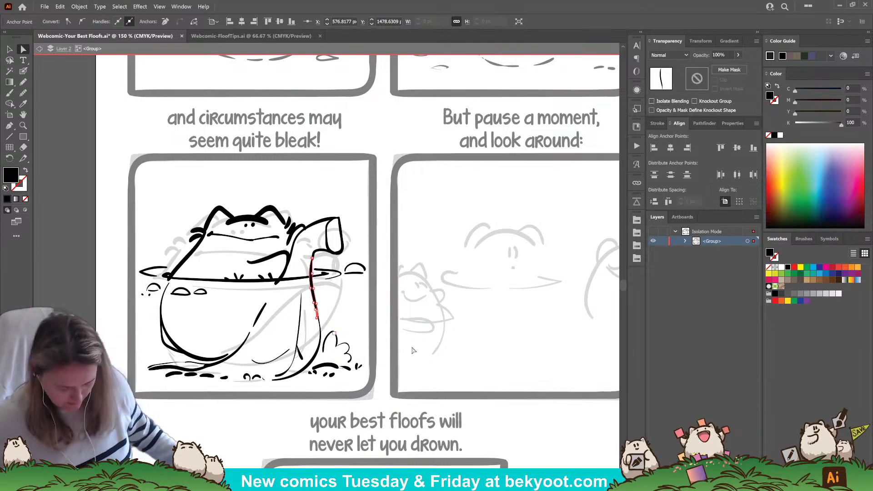
scroll(316, 322, up, 3)
scroll(406, 333, up, 3)
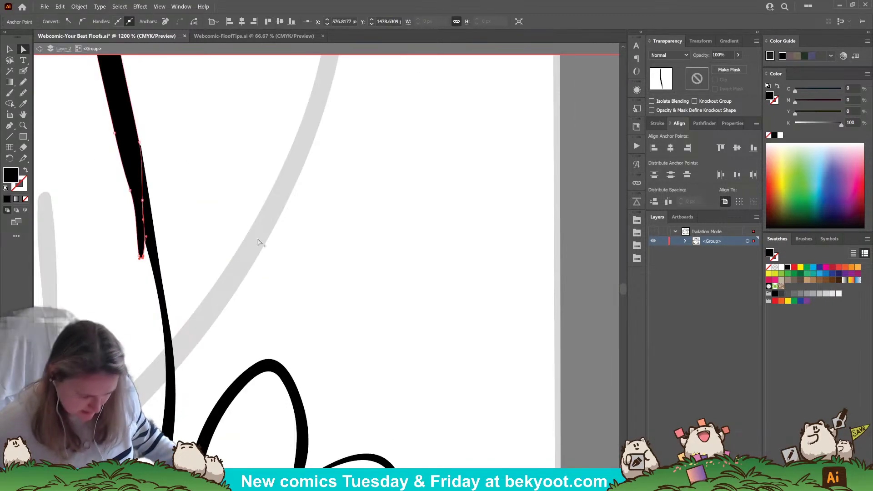
drag(257, 239, 364, 390)
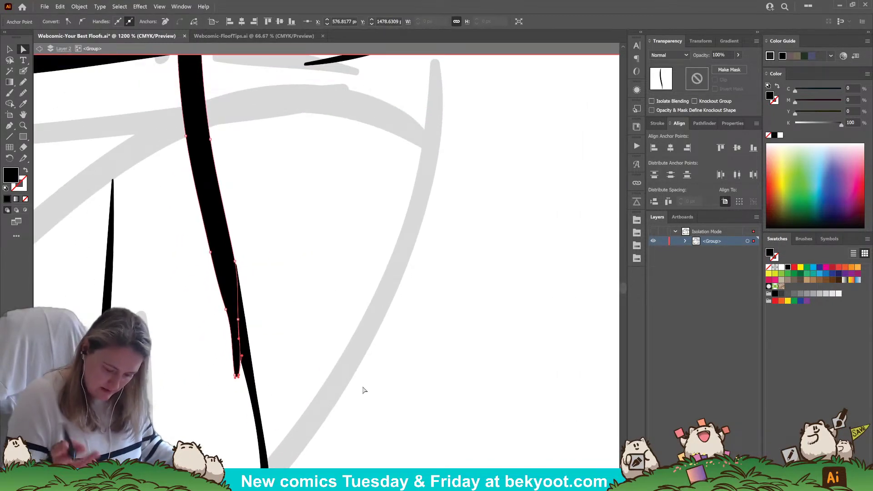
drag(237, 319, 247, 333)
Step: Reshape the lower contour stroke's upper edge, and move the upper stroke's forked tip onto it so the two strokes blend
click(249, 347)
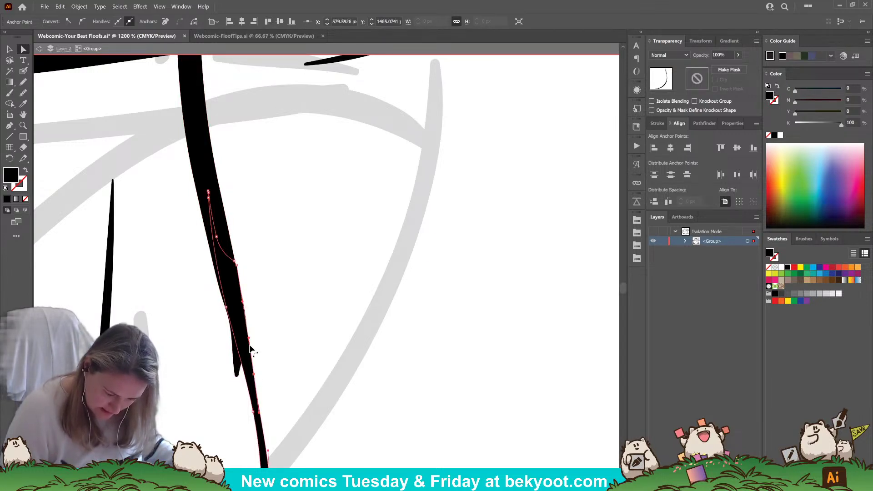
drag(233, 259, 225, 226)
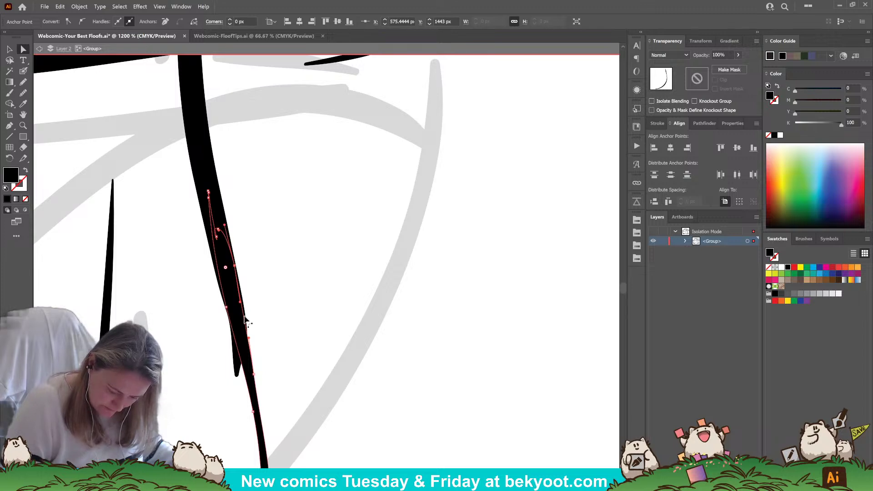
drag(235, 266, 238, 279)
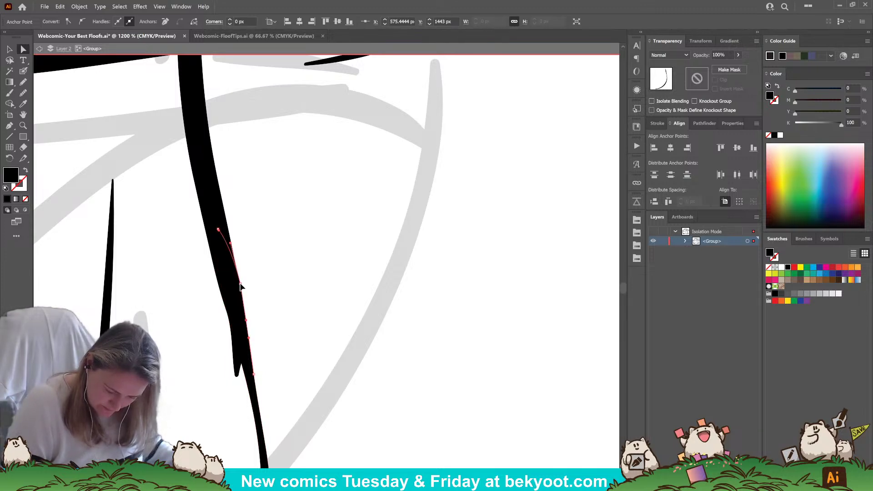
click(244, 387)
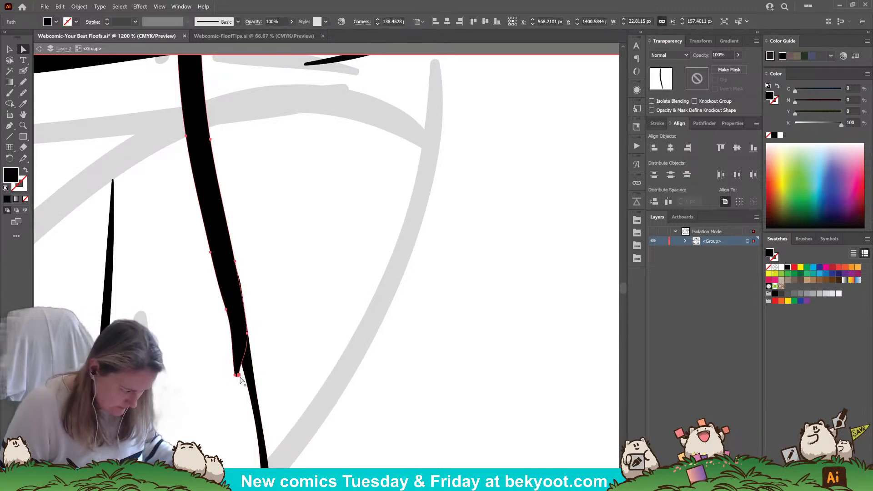
click(240, 376)
drag(242, 375, 249, 388)
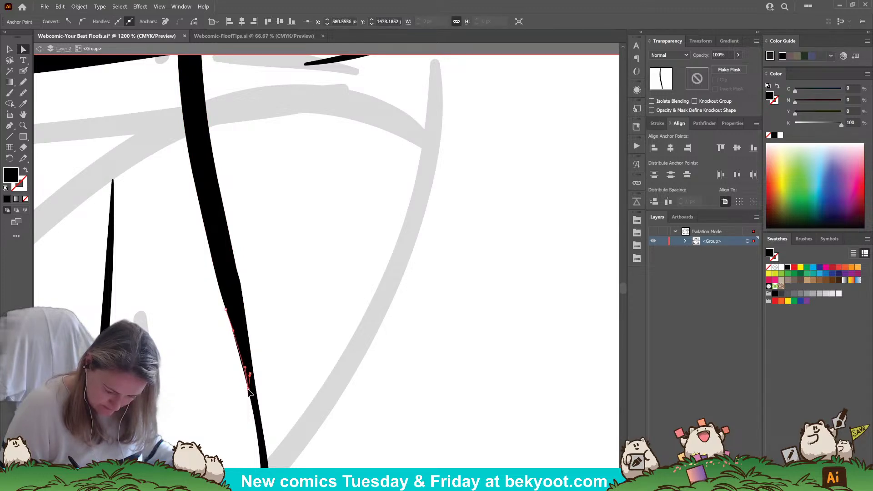
click(261, 383)
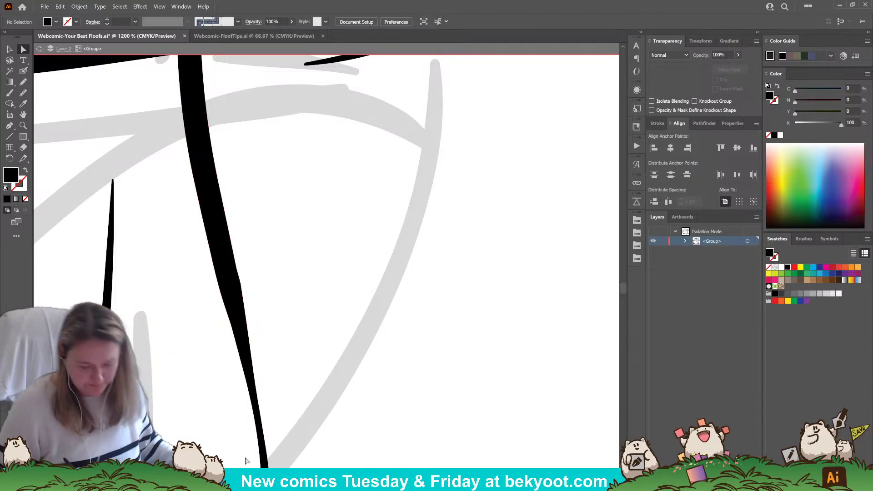
Step: Smooth the remaining bump on the lower contour stroke's outer edge where the two strokes overlap
click(239, 285)
click(219, 230)
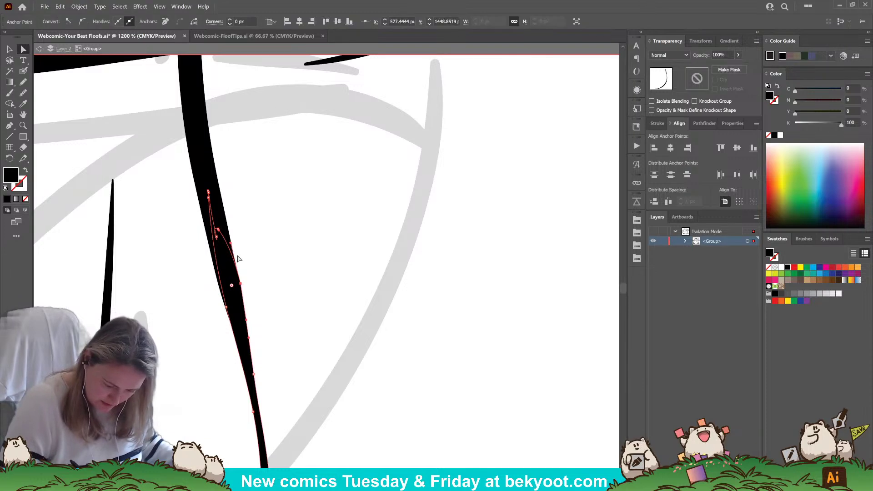
drag(229, 233, 227, 222)
click(273, 296)
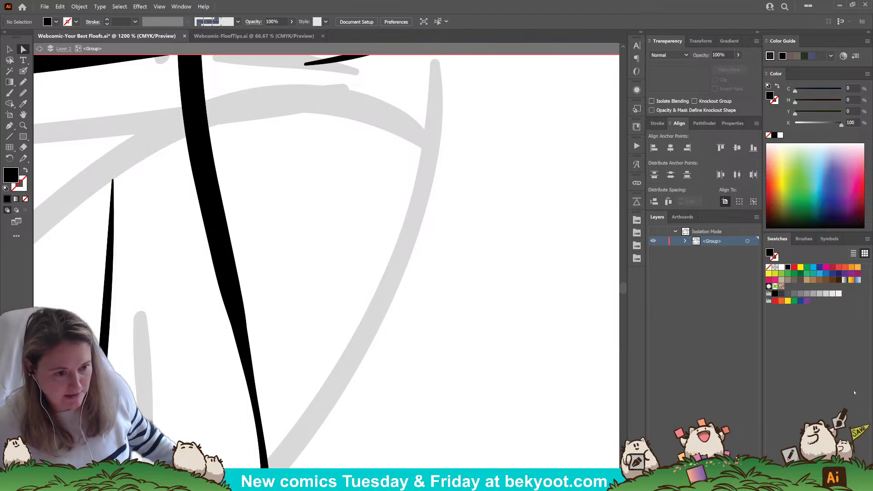
Step: Select the creature's right body contour and bring up the Pathfinder operations, then review the whole third panel with nothing selected
key(ctrl+minus)
key(ctrl+minus)
key(ctrl+minus)
key(ctrl+minus)
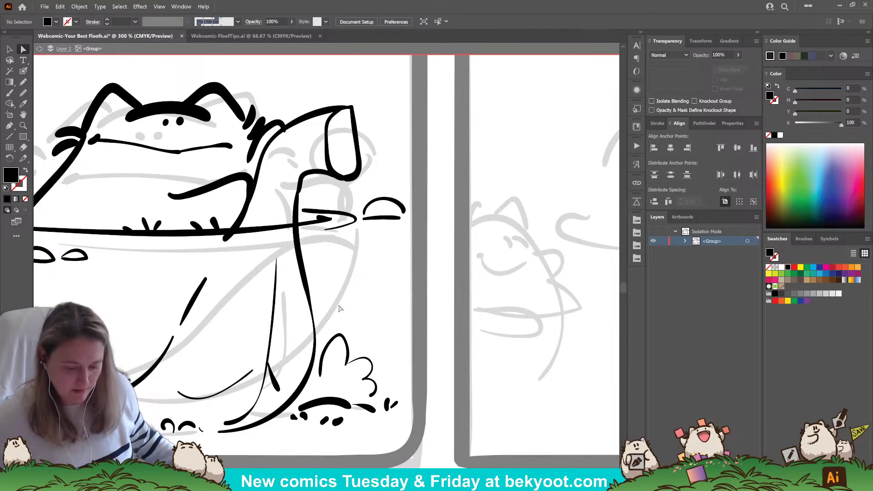
key(v)
click(301, 299)
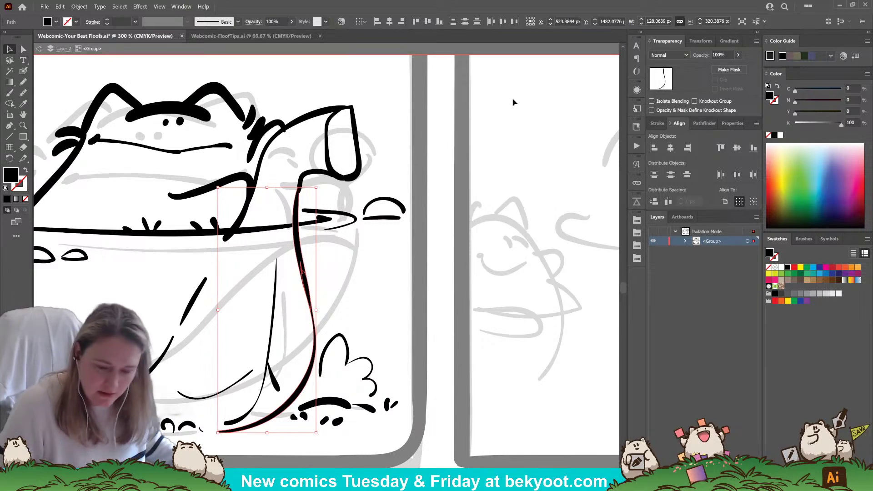
click(729, 124)
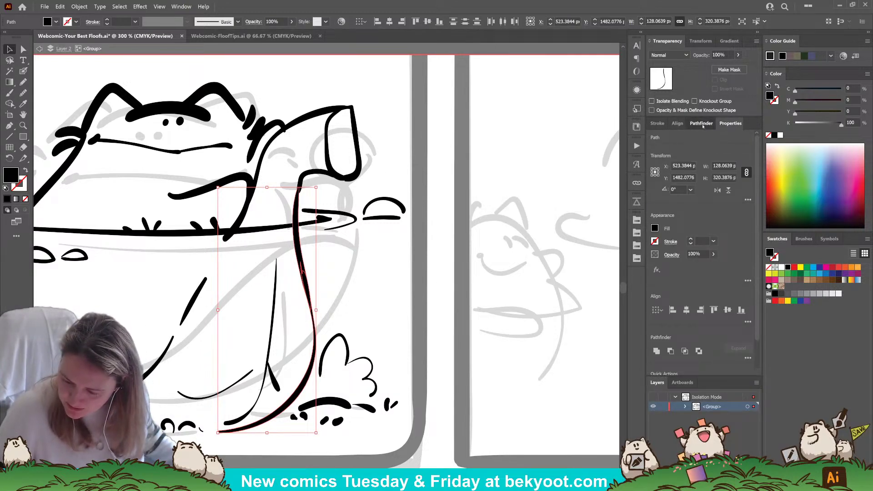
click(701, 124)
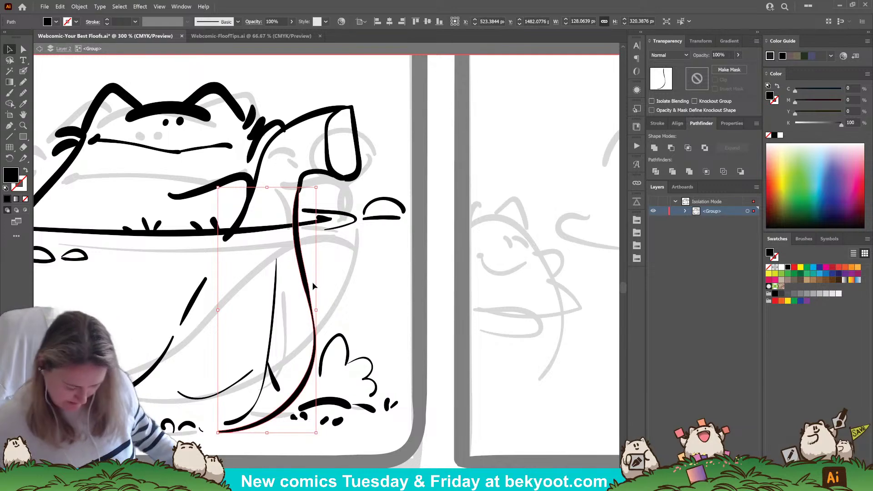
scroll(275, 234, down, 1)
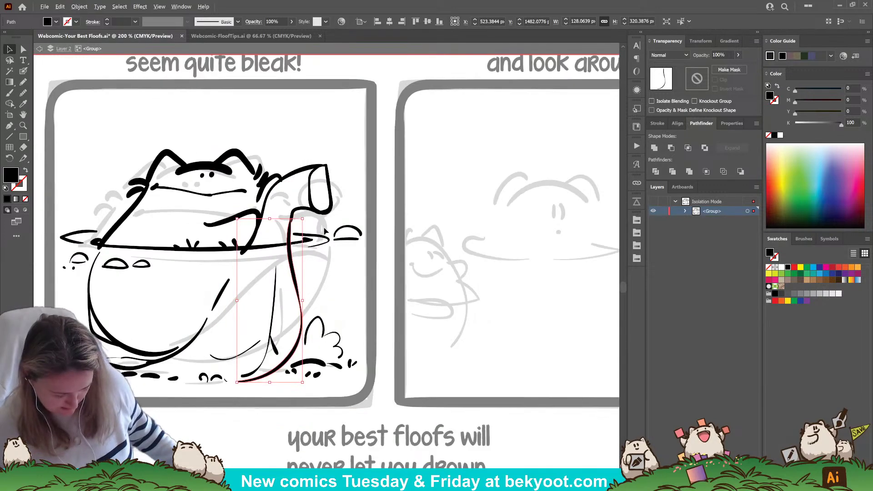
click(212, 423)
drag(212, 422, 307, 425)
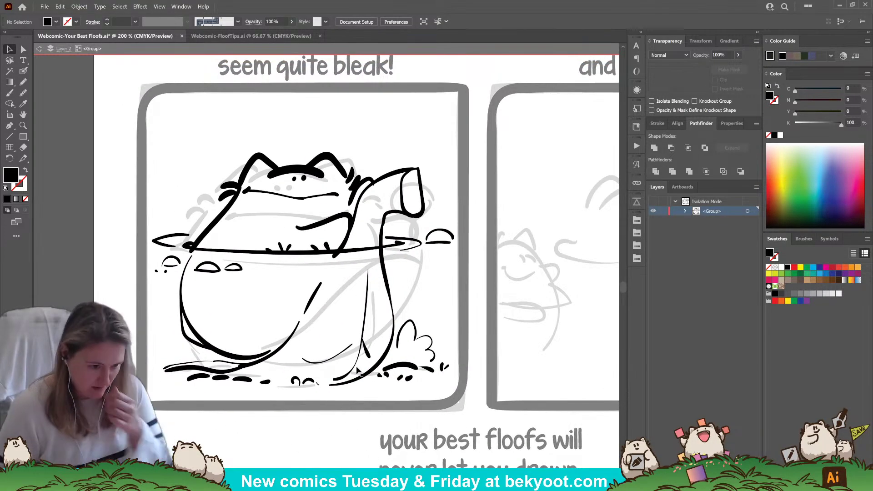
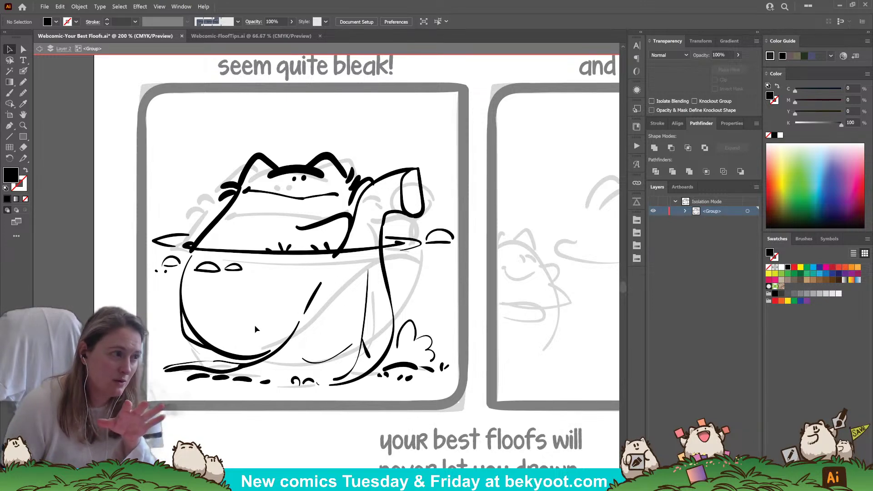
Step: Delete the small rounded tufts on the ground between the creature's feet
click(298, 383)
key(Delete)
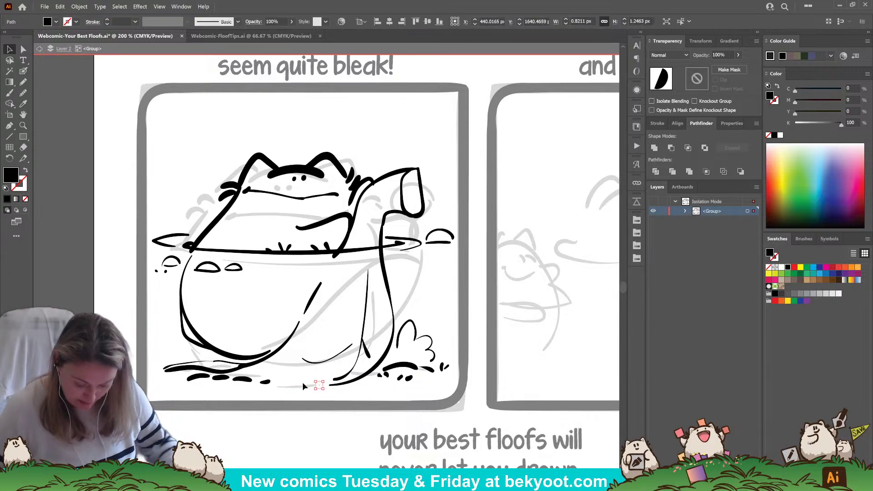
key(Delete)
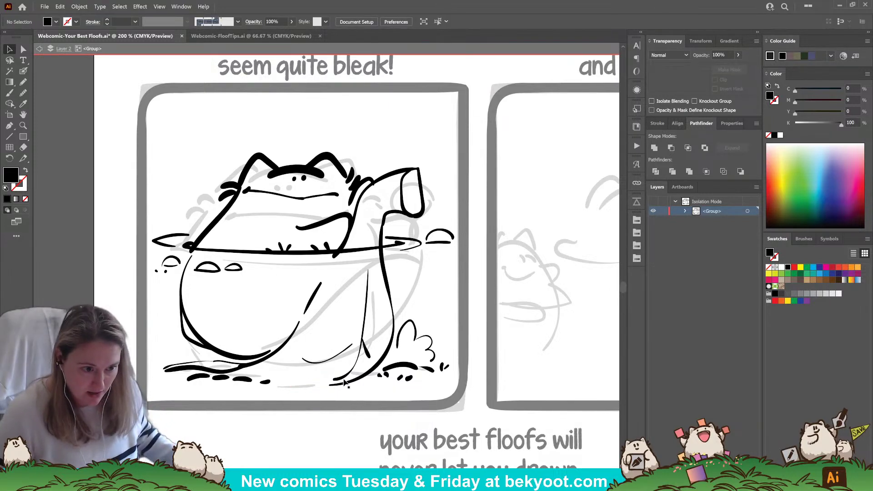
Step: Ink a new clump with short ground dashes between the creature's feet, extending the marks under the right foot
click(24, 72)
mouse_move(277, 386)
mouse_down()
mouse_move(302, 386)
mouse_move(278, 391)
mouse_move(287, 390)
mouse_up()
drag(291, 392, 301, 390)
mouse_move(316, 386)
mouse_down()
mouse_move(366, 385)
mouse_move(355, 381)
mouse_move(377, 376)
mouse_up()
scroll(367, 389, left, 5)
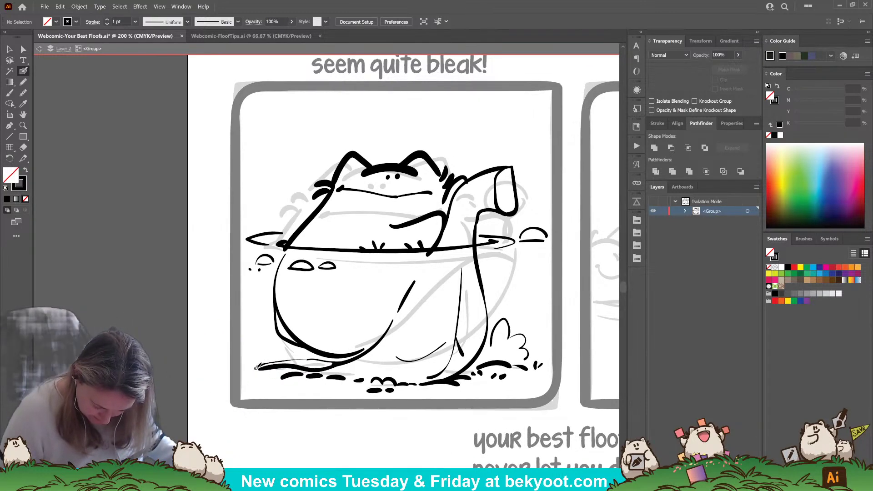
Step: Replace the ground marks under the creature's left foot with a looser row of short dashes and dots
drag(255, 368, 345, 377)
key(ctrl+z)
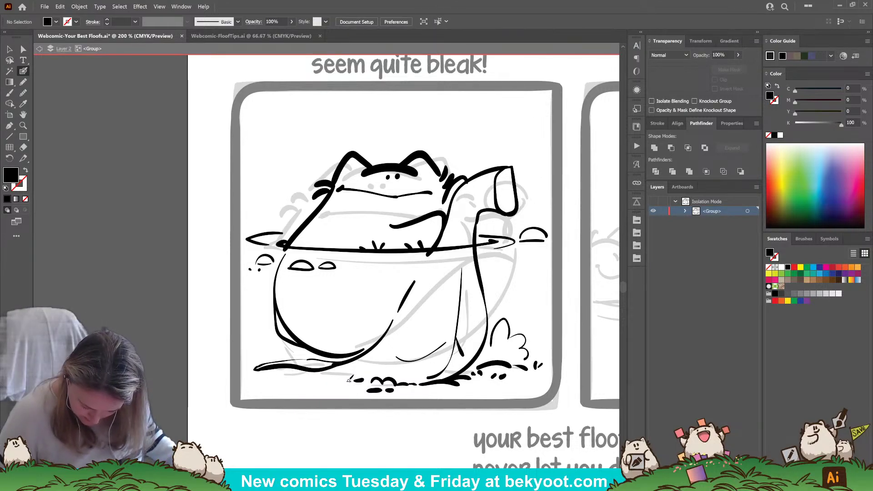
mouse_move(348, 380)
mouse_down()
mouse_move(293, 383)
mouse_move(323, 379)
mouse_up()
key(shift+x)
drag(262, 380, 320, 372)
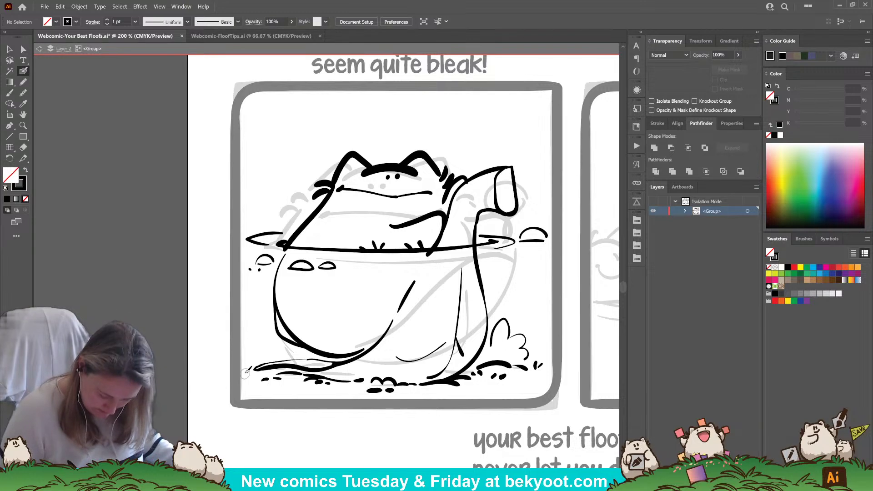
Step: Ink small grass tufts beside the left foot at the panel's left edge and near its lower-left corner
drag(246, 371, 247, 364)
mouse_move(252, 396)
mouse_down()
mouse_move(254, 385)
mouse_move(268, 384)
mouse_move(262, 391)
mouse_up()
key(ctrl+z)
key(ctrl+z)
key(ctrl+z)
drag(267, 399, 269, 391)
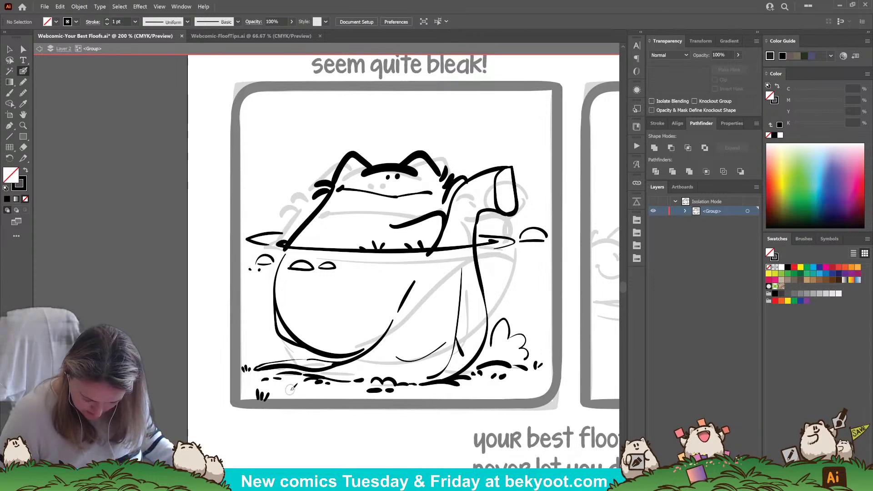
Step: Lower the opacity of the old ground strokes beneath the bush to 41%
scroll(295, 389, right, 5)
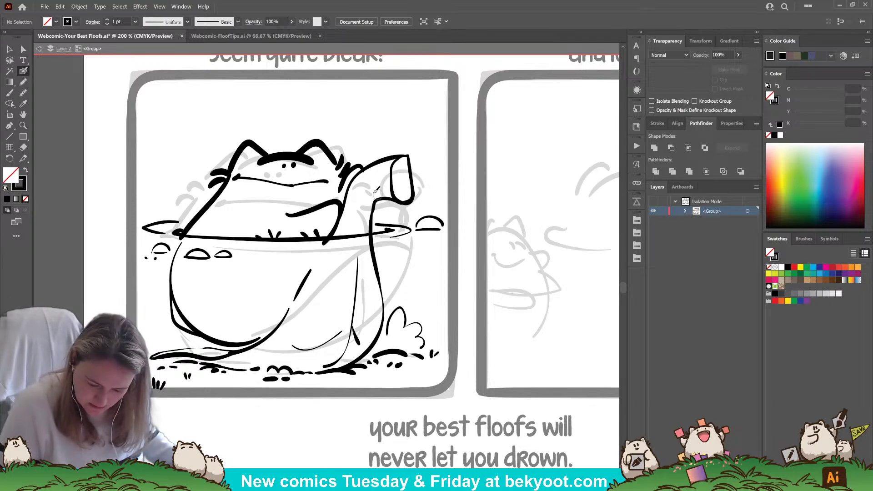
drag(419, 277, 406, 282)
mouse_move(360, 361)
mouse_down()
mouse_move(411, 362)
mouse_move(389, 376)
mouse_move(363, 364)
mouse_move(391, 366)
mouse_move(364, 376)
mouse_up()
click(738, 55)
drag(737, 67, 719, 67)
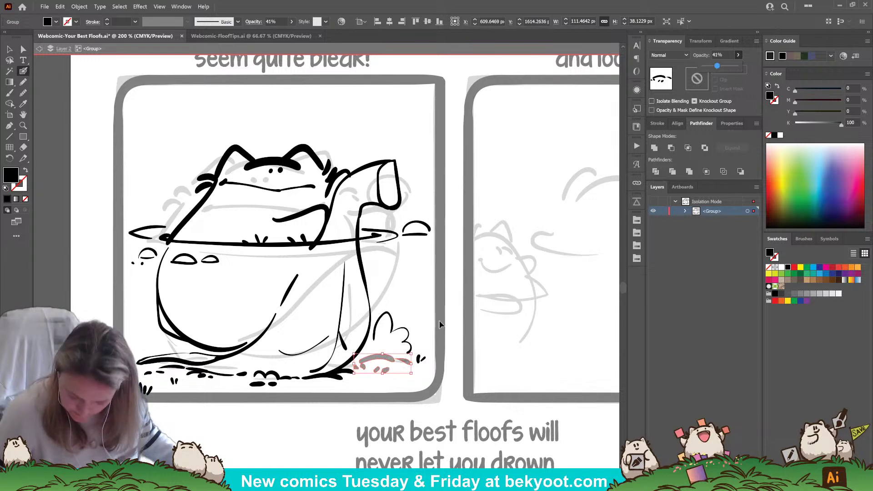
key(ctrl+shift+a)
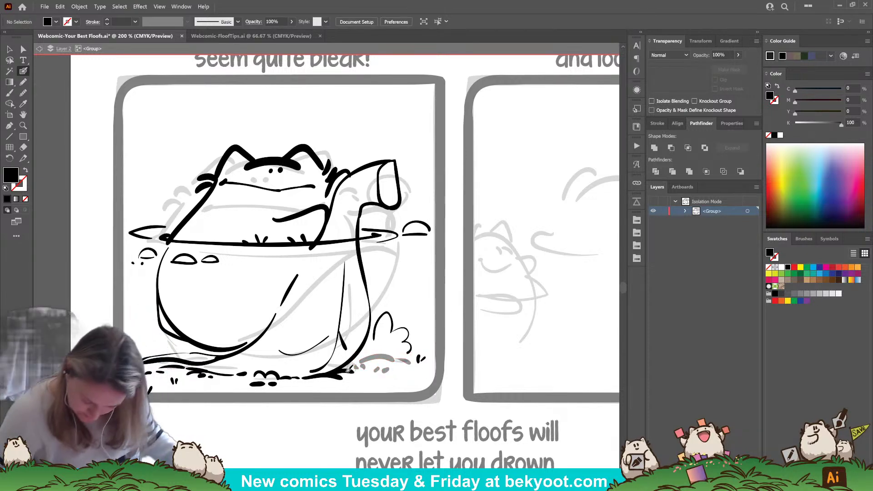
Step: Ink new ground clumps and pebbles over the faded strokes beneath the bush
ctrl+click(353, 376)
key(ctrl+shift+a)
mouse_move(362, 361)
mouse_down()
mouse_move(402, 365)
mouse_move(369, 371)
mouse_move(400, 367)
mouse_up()
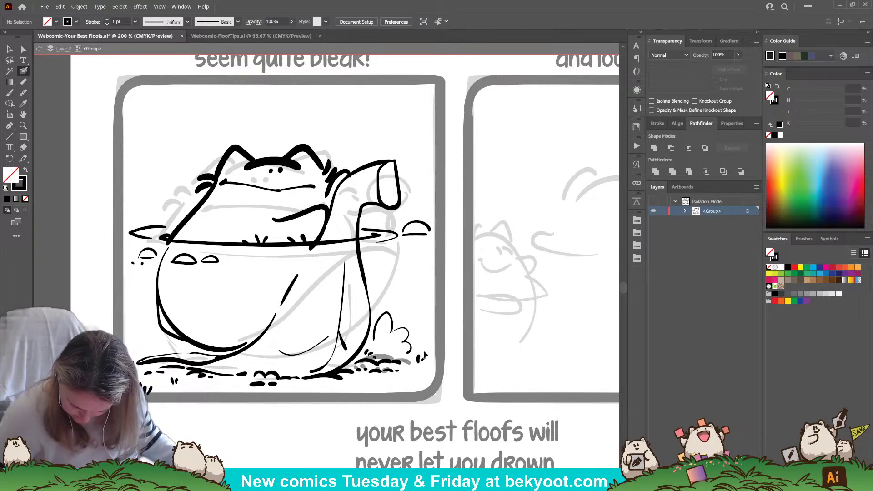
Step: Replace the small tuft beside the bush with a cluster of wavy seaweed blades and extend the ground marks to it
key(shift+x)
mouse_move(430, 353)
mouse_down()
mouse_move(419, 365)
mouse_move(426, 347)
mouse_up()
key(shift+x)
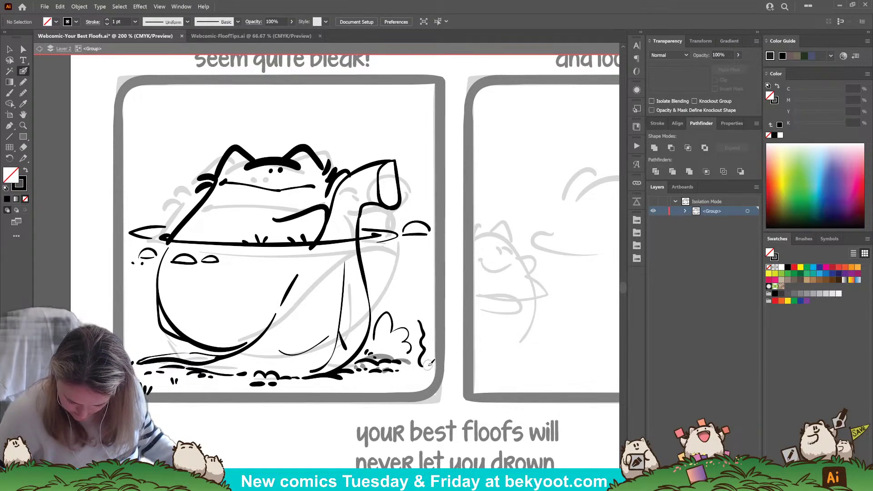
mouse_move(434, 351)
mouse_down()
mouse_move(423, 314)
mouse_move(419, 369)
mouse_move(415, 333)
mouse_up()
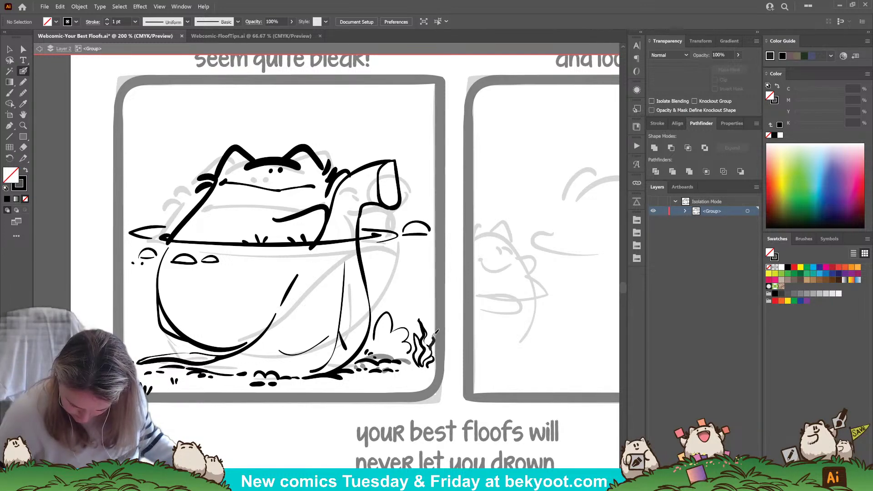
drag(430, 338, 425, 388)
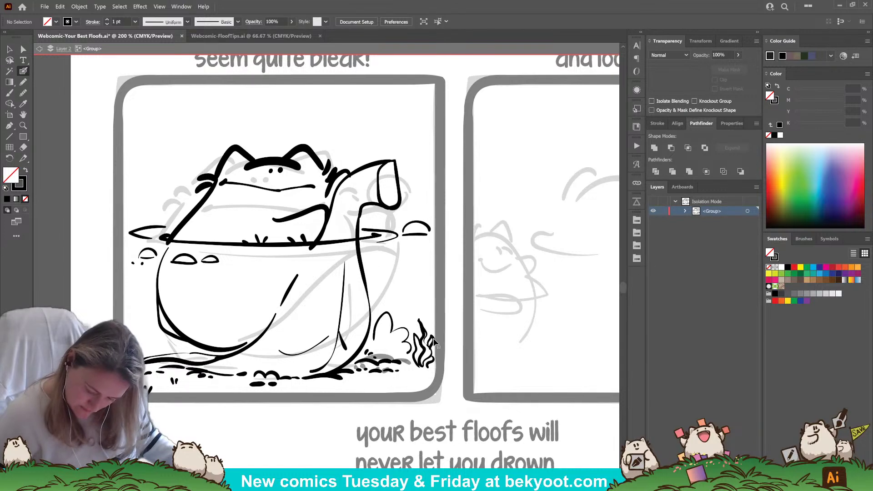
key(shift+x)
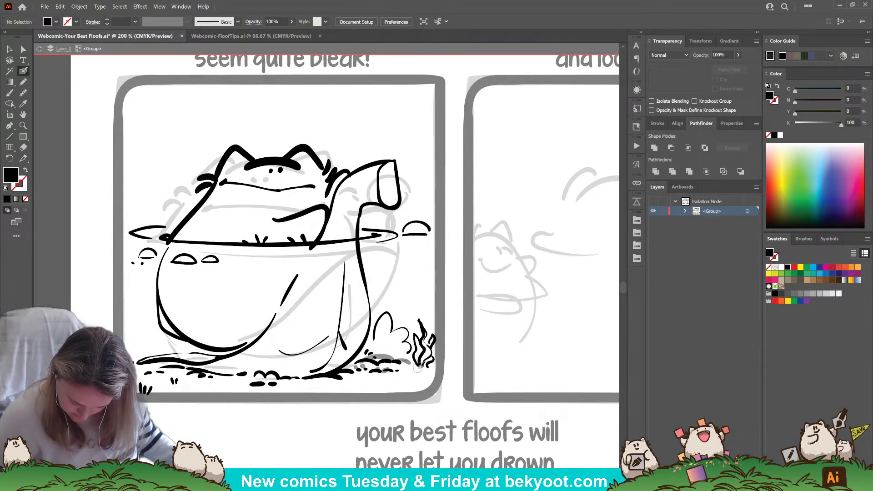
key(shift+x)
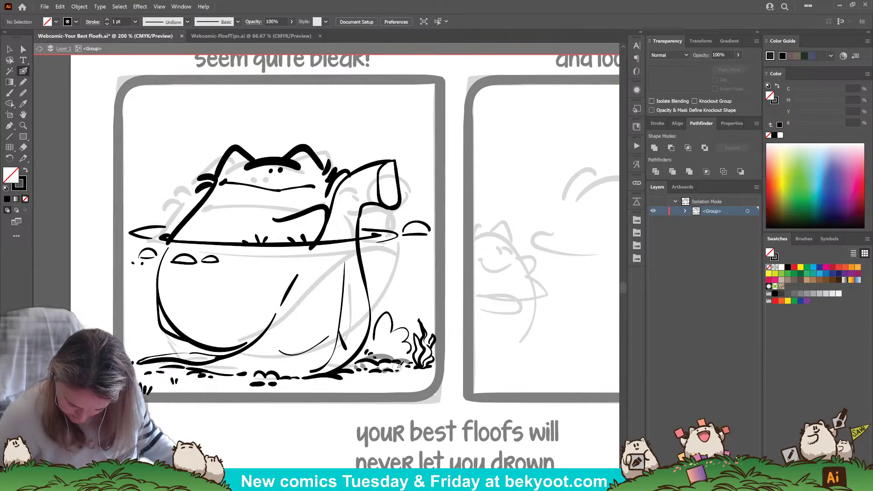
drag(390, 387, 363, 388)
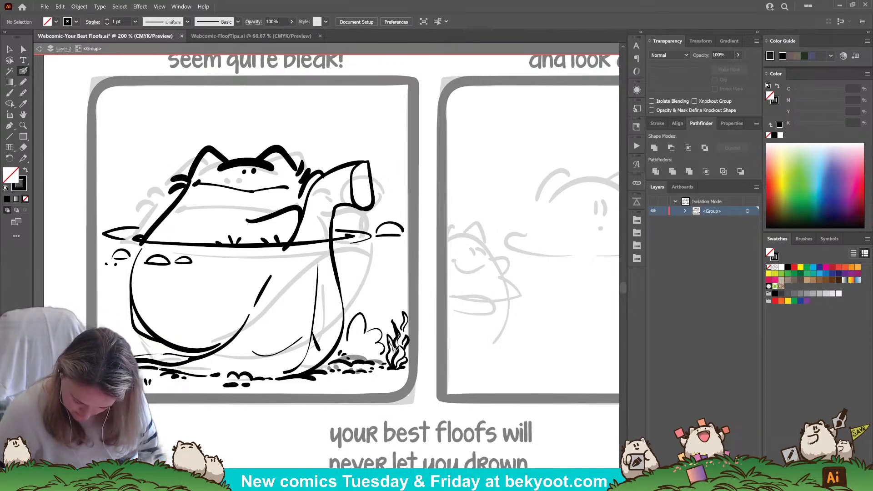
drag(393, 348, 402, 360)
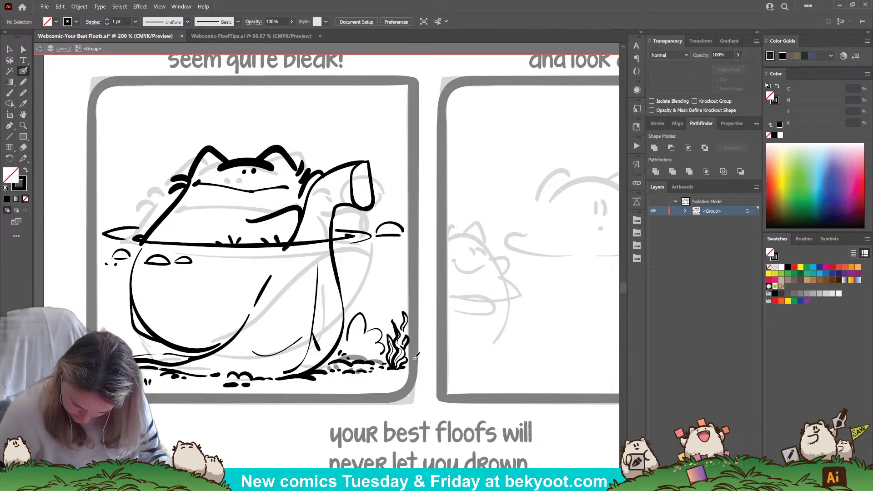
Step: Select the right body contour and examine up close where it crosses the waterline
click(9, 49)
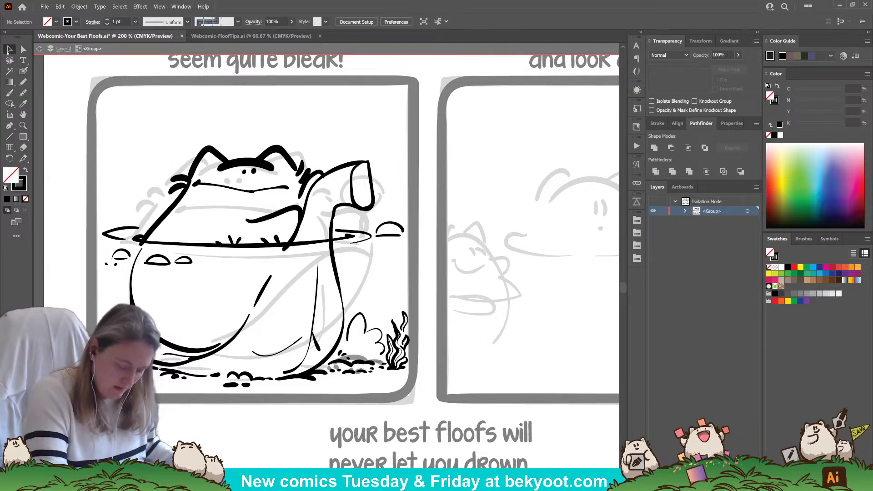
drag(228, 433, 256, 437)
click(361, 263)
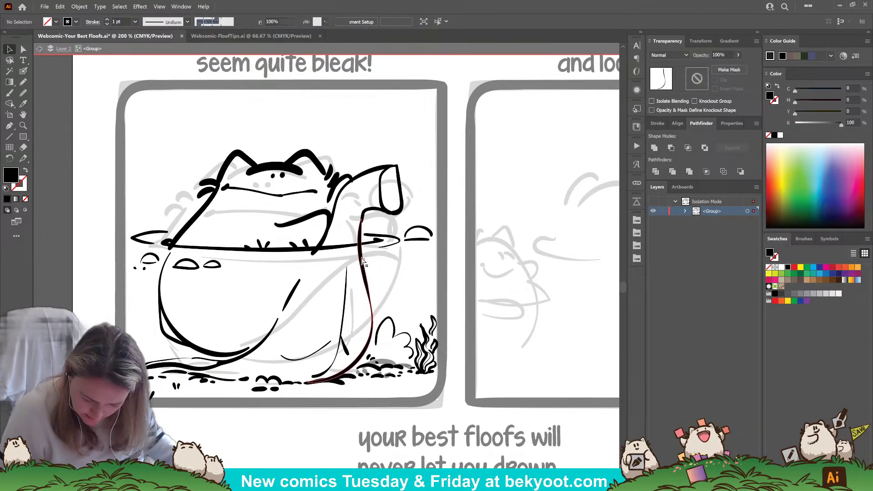
key(c)
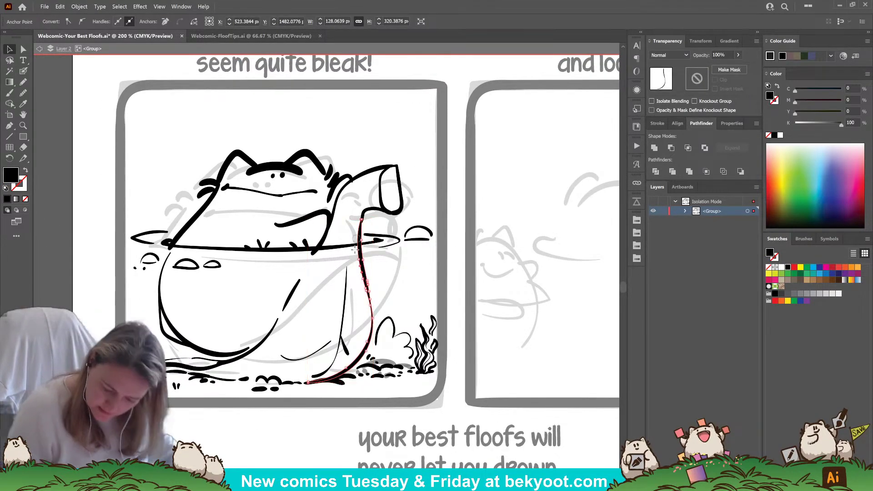
key(v)
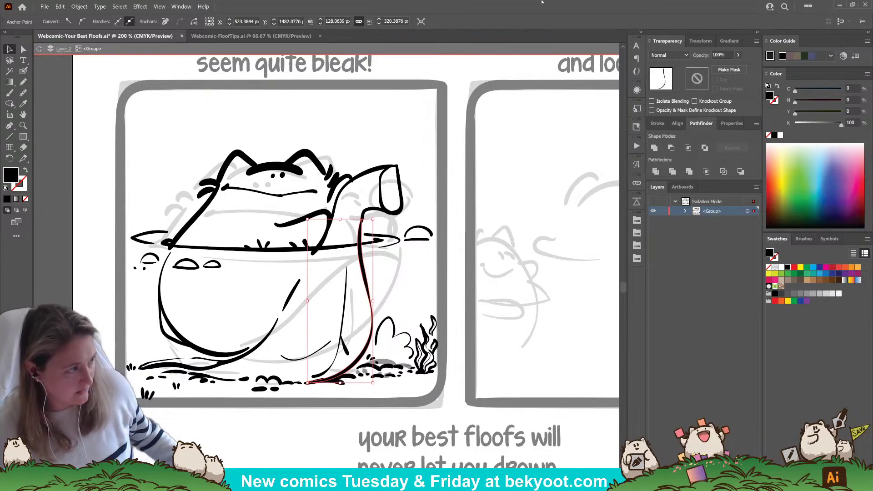
scroll(371, 248, up, 3)
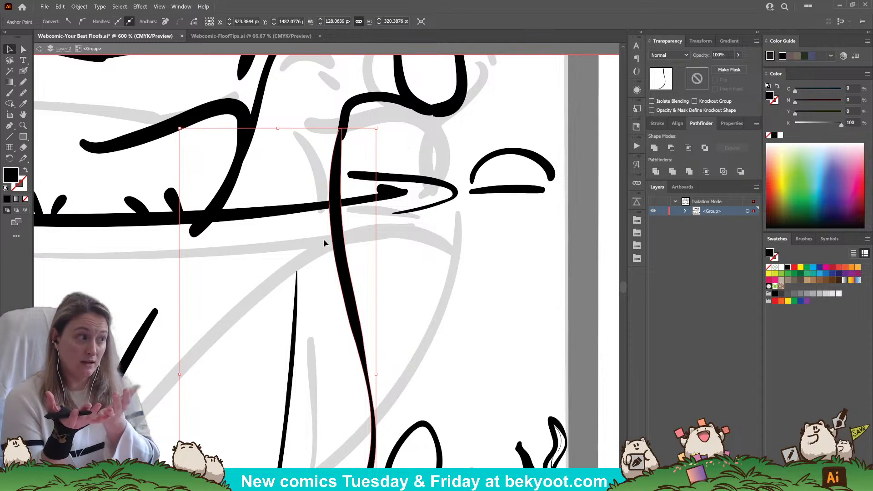
key(shift+e)
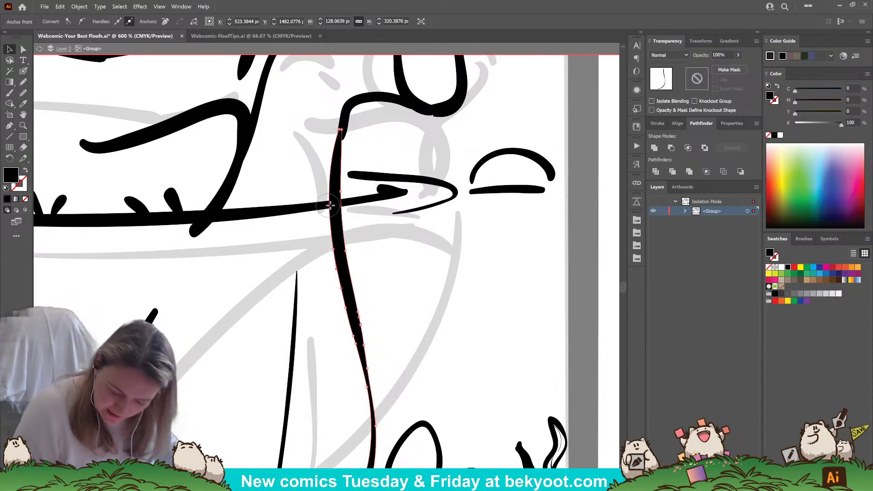
mouse_move(334, 205)
mouse_down()
mouse_move(321, 200)
mouse_move(341, 196)
mouse_move(273, 208)
mouse_move(295, 219)
mouse_move(288, 206)
mouse_move(357, 200)
mouse_up()
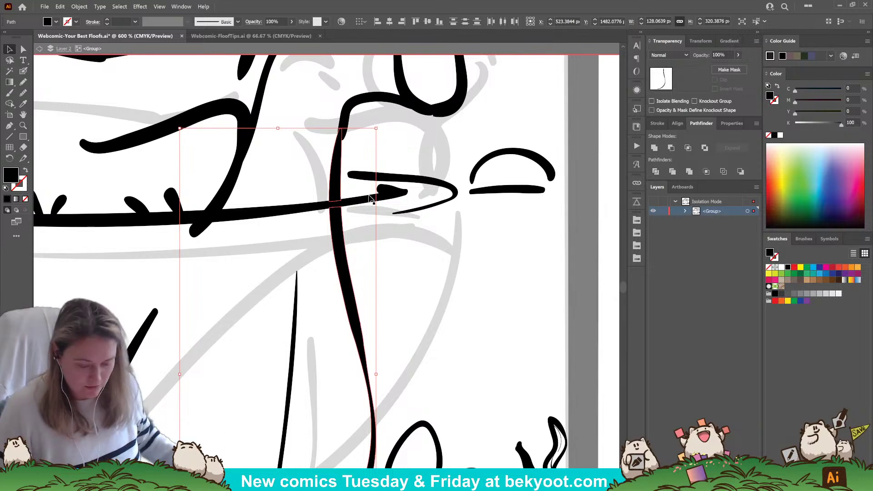
click(395, 263)
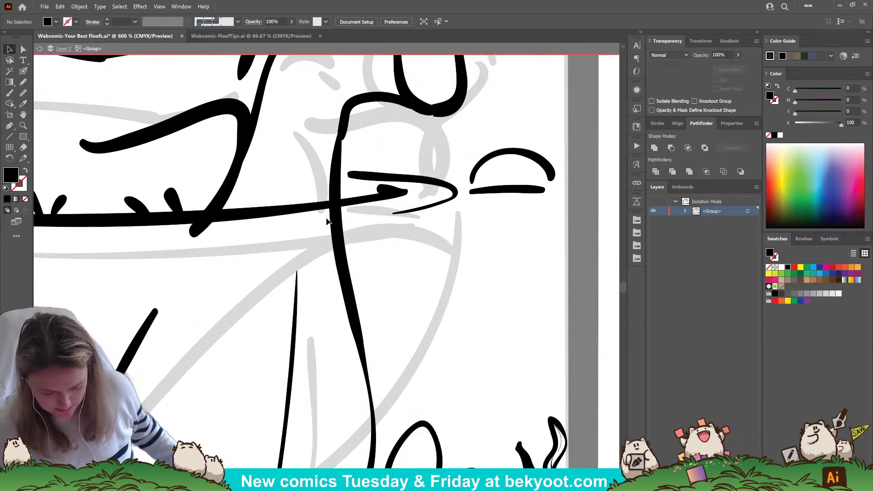
Step: Inspect where the lowered arm's stroke overlaps the waterline, and review the whole third panel
scroll(296, 262, down, 2)
drag(214, 279, 350, 299)
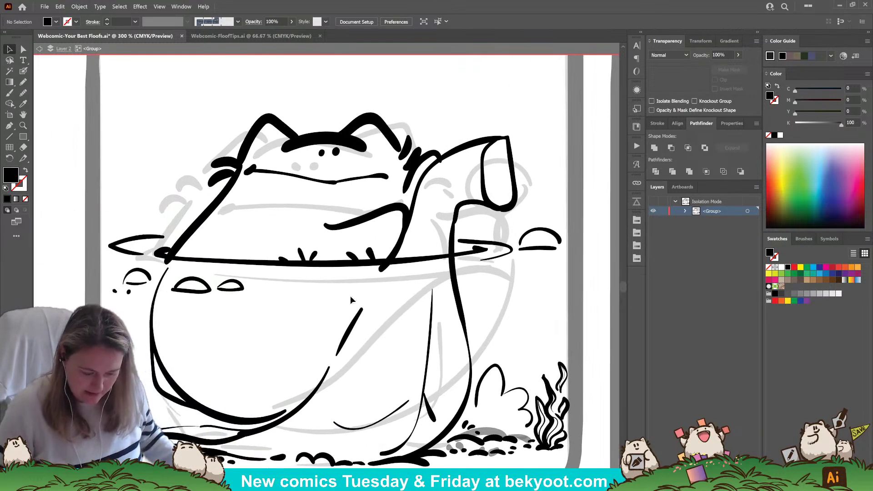
click(282, 257)
click(383, 268)
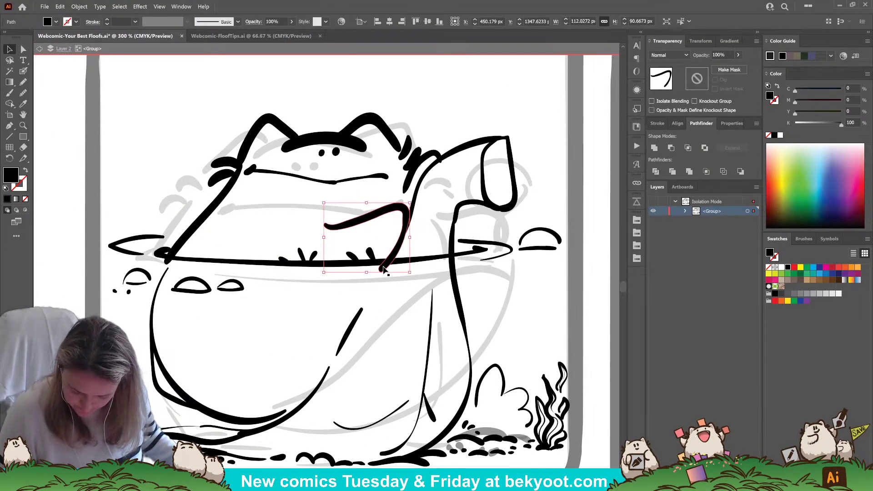
click(395, 250)
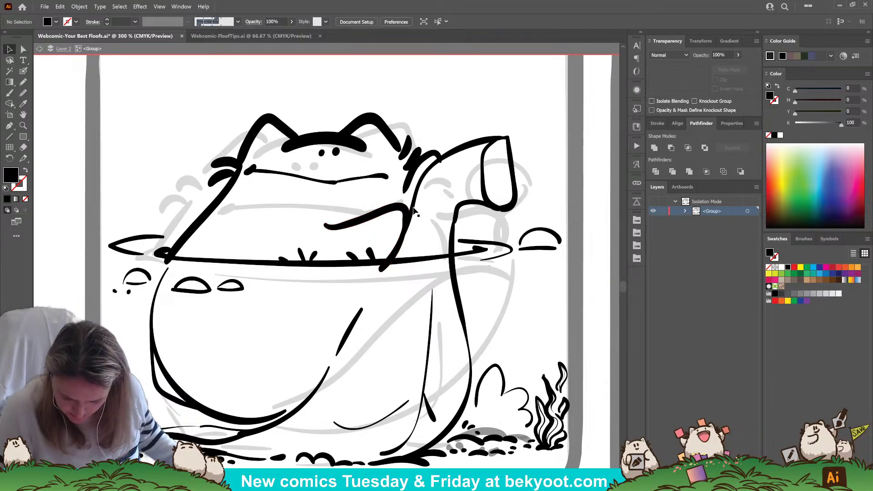
click(404, 289)
drag(413, 289, 387, 317)
scroll(361, 314, down, 1)
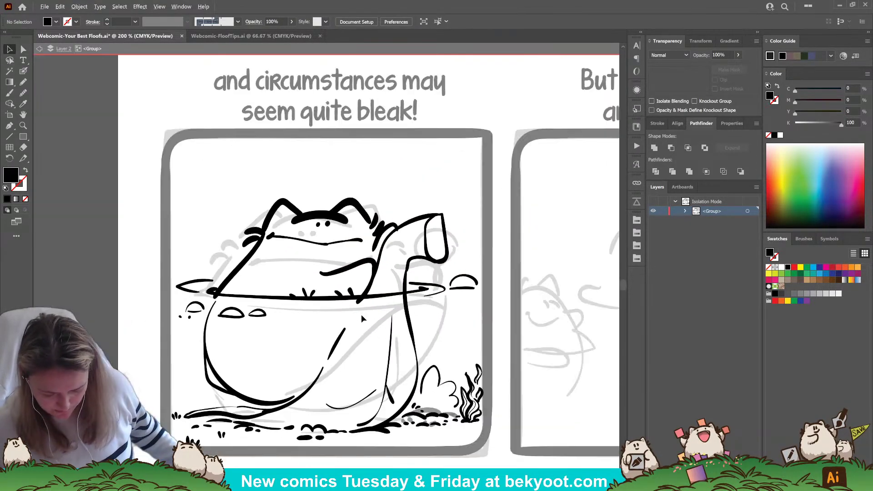
scroll(294, 319, up, 1)
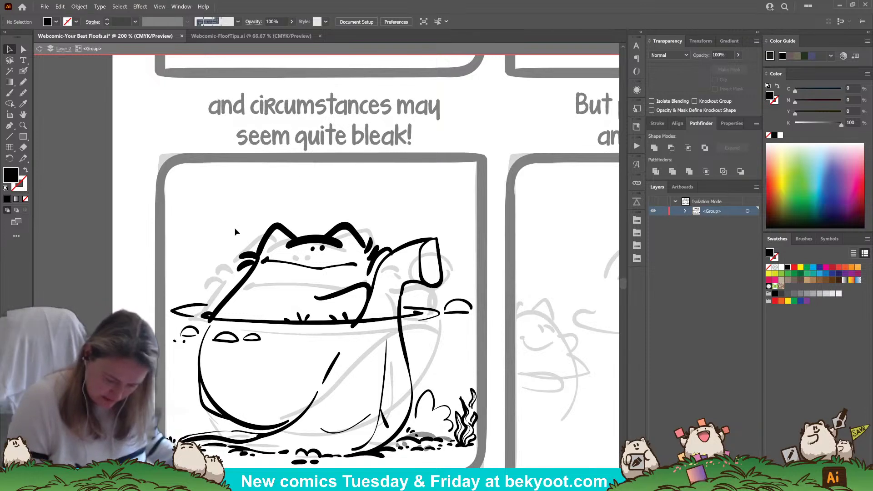
Step: Fade the character's right cheek fluff and arm strokes to 30% opacity as a tracing guide
drag(303, 257, 351, 290)
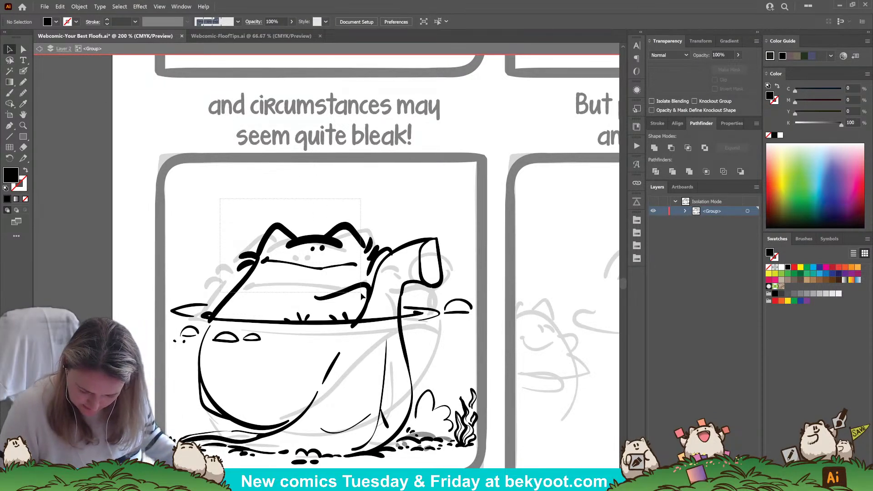
drag(362, 295, 362, 297)
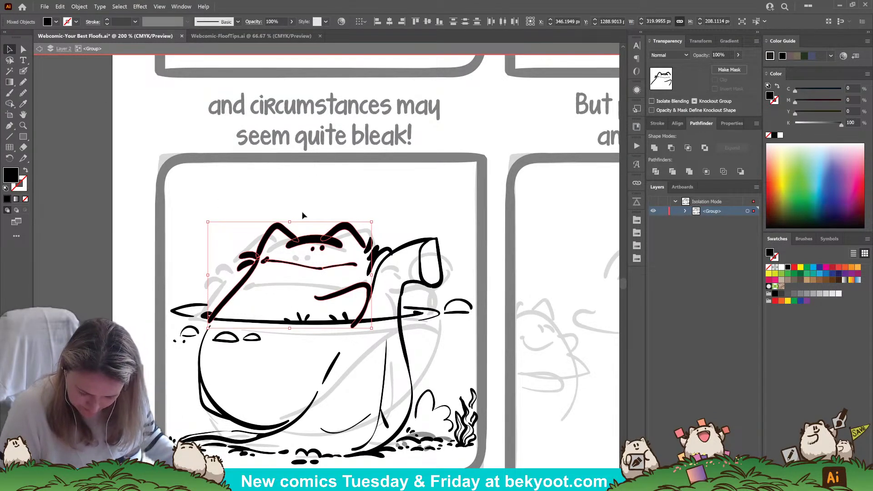
key(3)
key(ctrl+shift+a)
key(n)
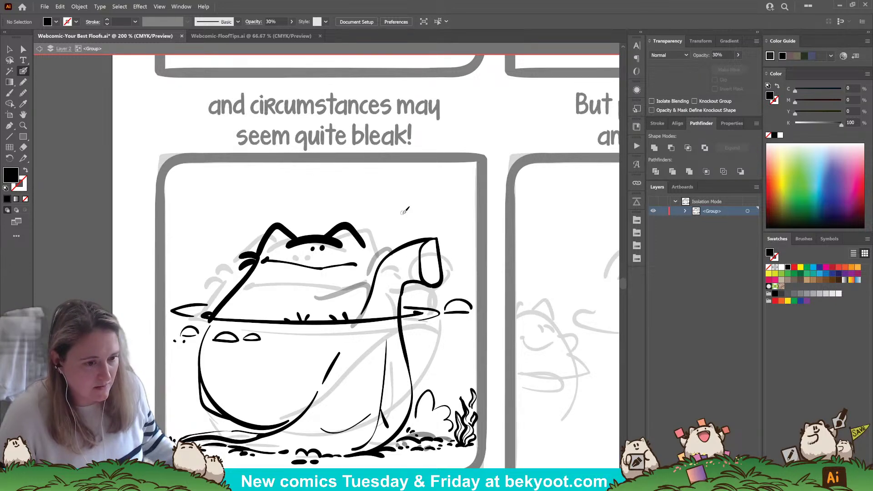
Step: Set the Blob Brush size to 18 pt and ink new fluff strokes on the character's right cheek
key(shift+x)
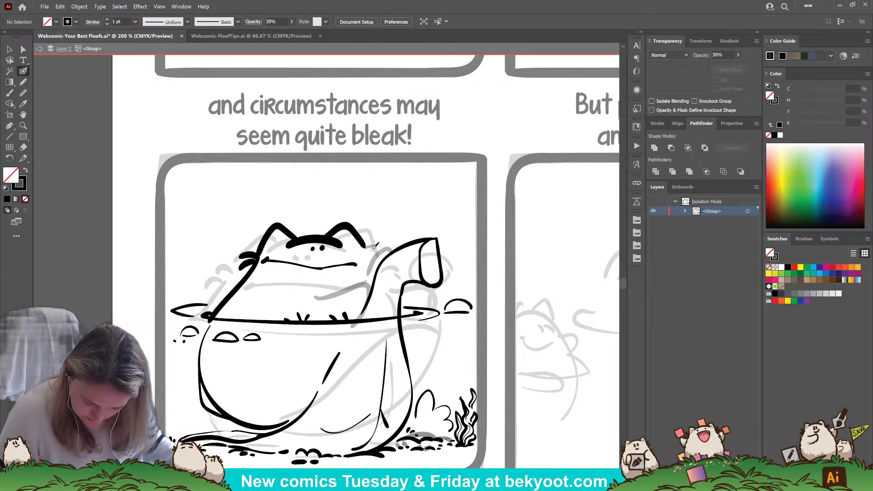
key(shift+x)
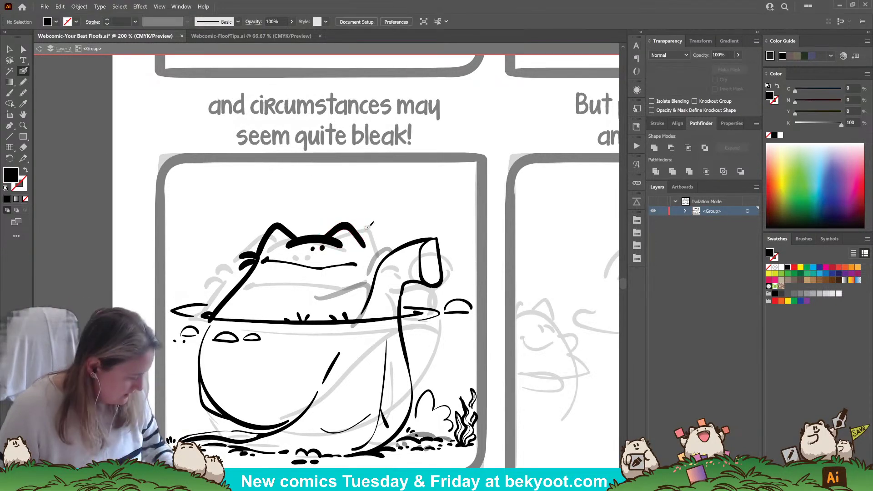
key(Return)
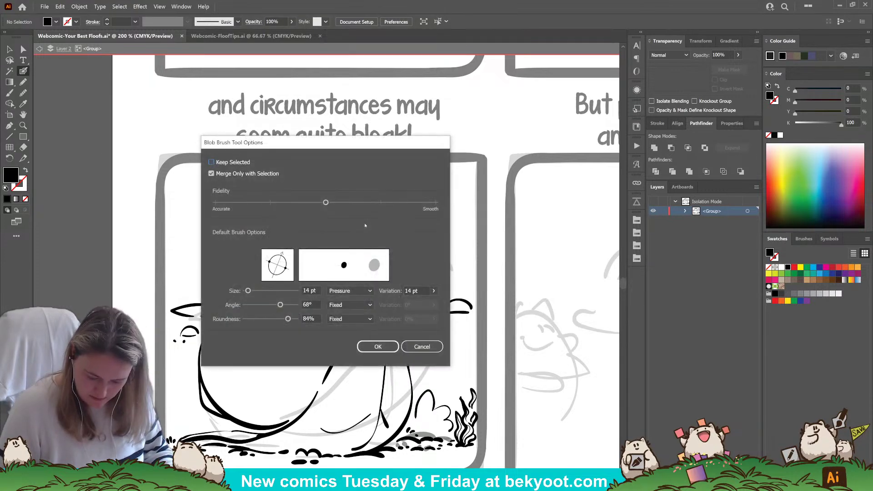
key(Return)
key(Return)
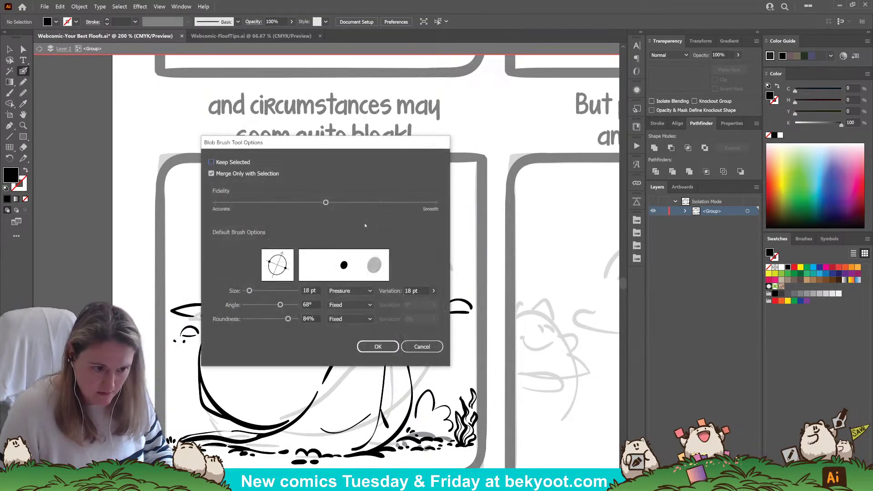
key(Return)
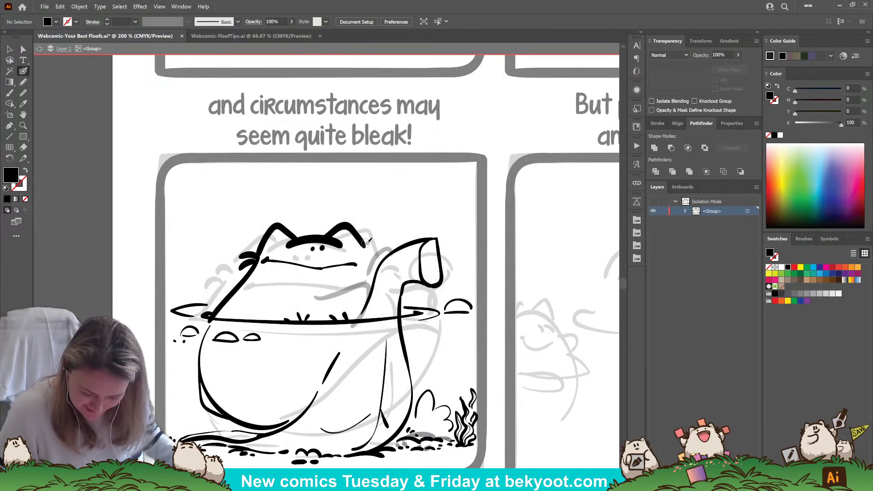
key(shift+x)
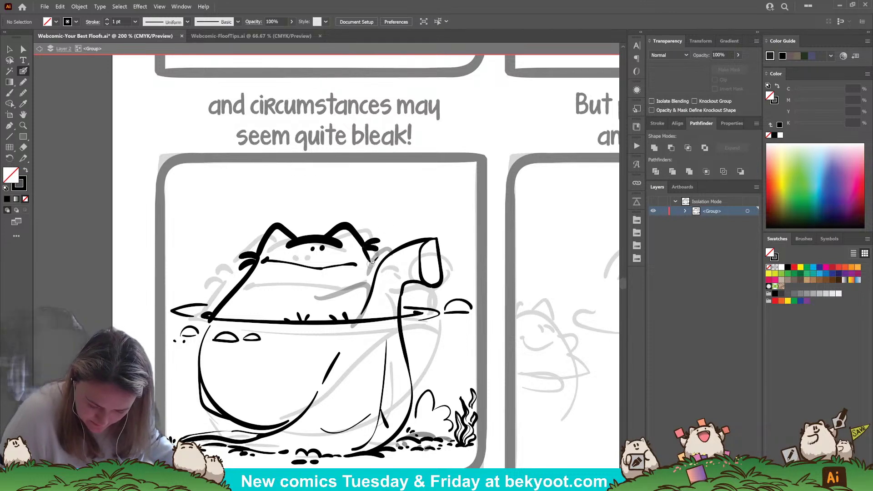
Step: Ink the shoulder curve and bent forearm beside the log, and clear the faded arm stroke underneath
mouse_move(370, 278)
mouse_down()
mouse_move(369, 260)
mouse_move(394, 248)
mouse_up()
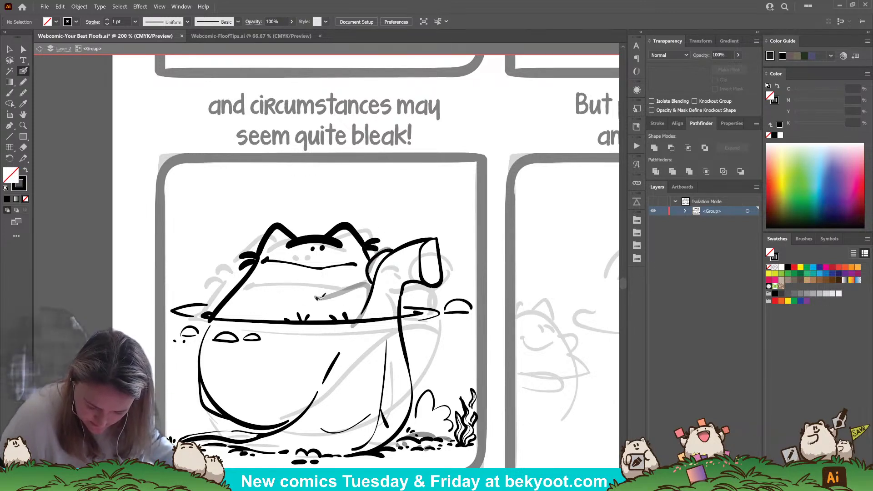
mouse_move(316, 298)
mouse_down()
mouse_move(369, 282)
mouse_move(354, 325)
mouse_move(367, 302)
mouse_move(354, 328)
mouse_up()
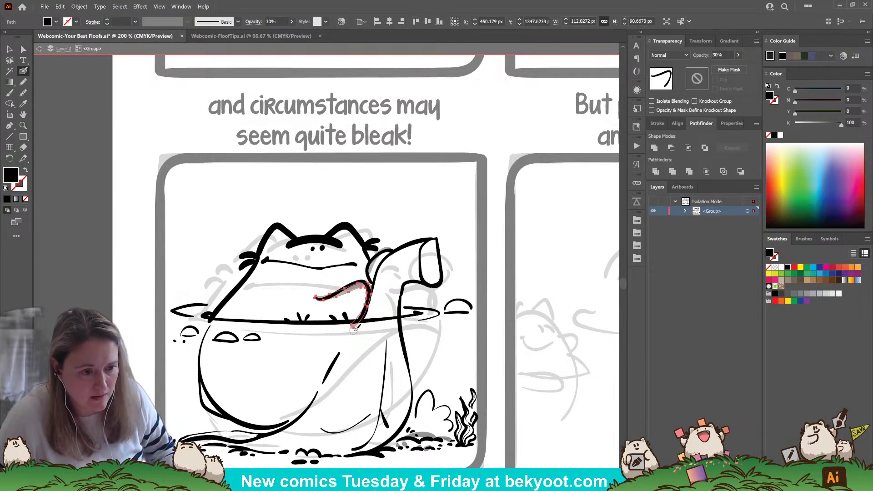
key(ctrl+shift+a)
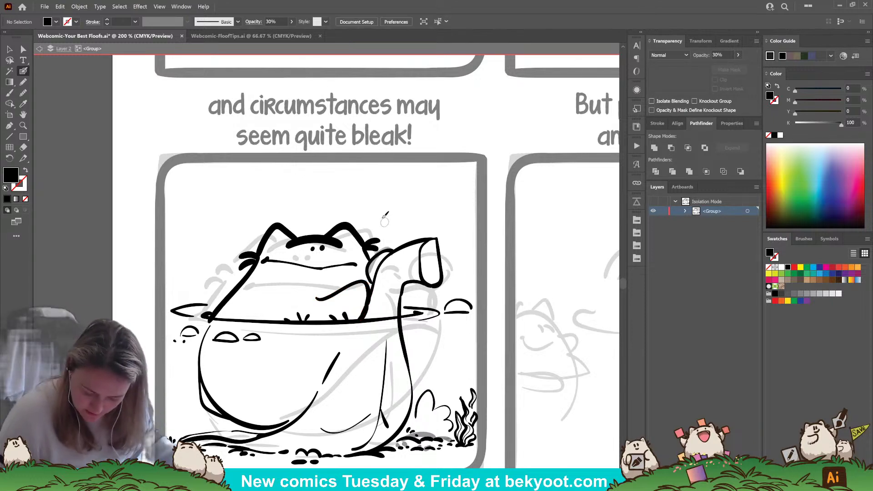
Step: Trim the lower end of the log's outline where it meets the character's forearm
ctrl+click(375, 287)
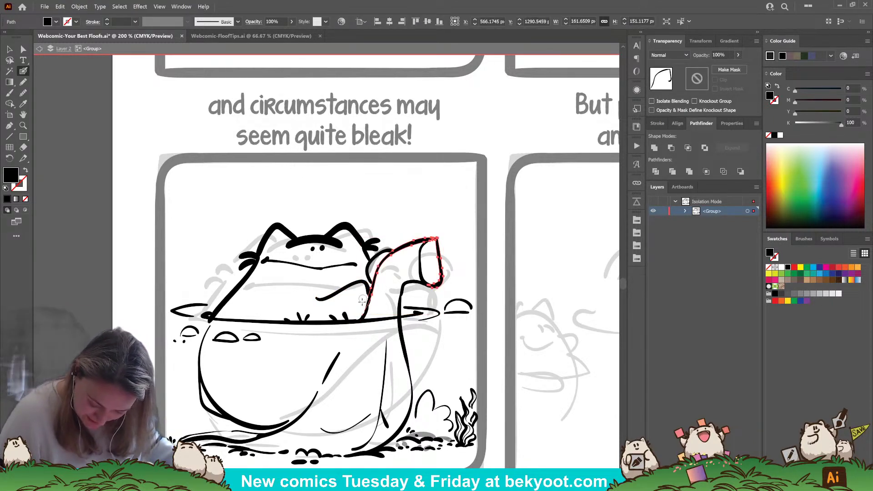
drag(367, 293, 361, 308)
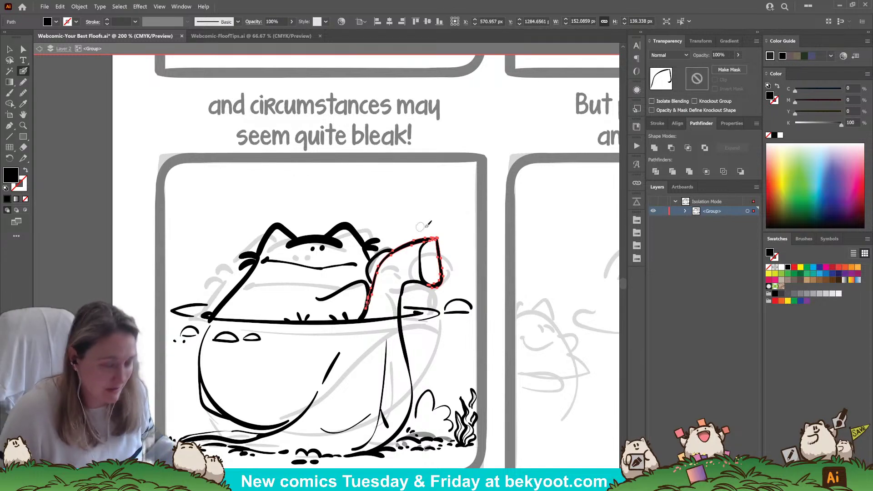
ctrl+click(411, 205)
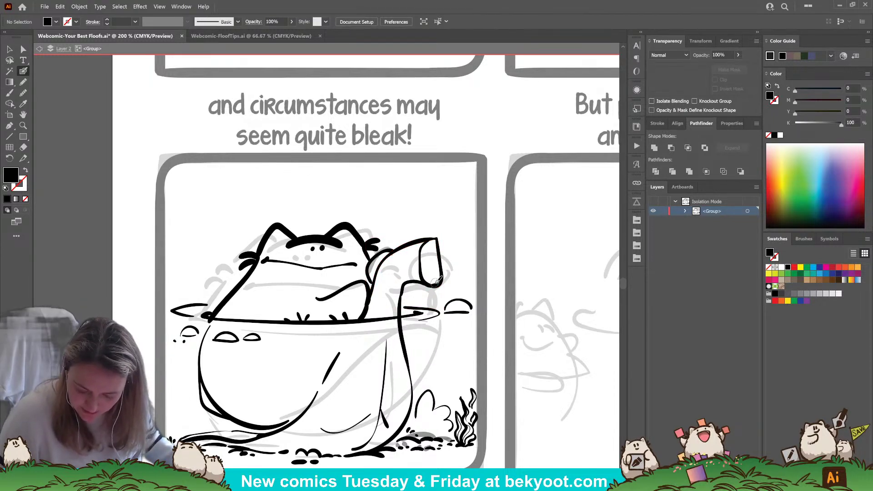
Step: Draw wood grain inside the log's cut end, contour lines across the log and short dark marks beside the shoulder
mouse_move(431, 270)
mouse_down()
mouse_move(435, 282)
mouse_move(430, 245)
mouse_move(434, 261)
mouse_up()
key(shift+x)
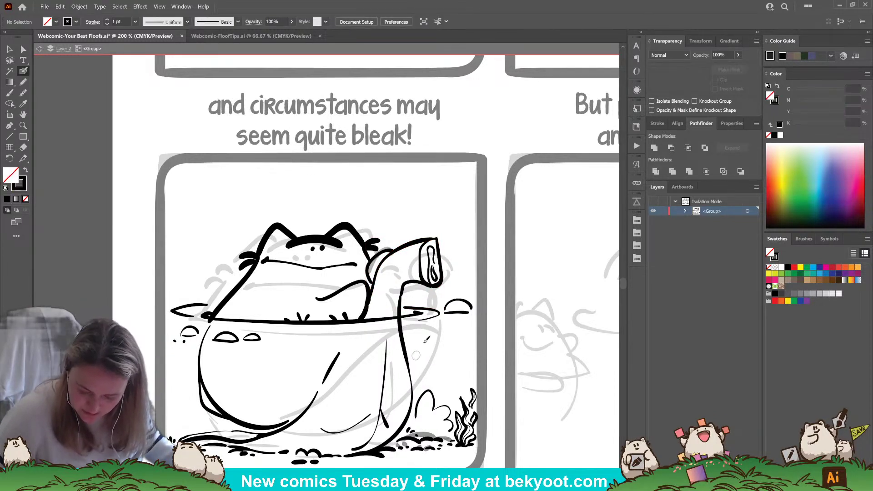
mouse_move(426, 219)
mouse_down()
mouse_move(374, 308)
mouse_move(350, 403)
mouse_move(348, 161)
mouse_move(345, 271)
mouse_move(344, 214)
mouse_move(346, 258)
mouse_up()
mouse_move(353, 217)
mouse_down()
mouse_move(353, 254)
mouse_move(326, 254)
mouse_move(322, 244)
mouse_move(326, 267)
mouse_move(350, 262)
mouse_move(336, 262)
mouse_move(353, 262)
mouse_up()
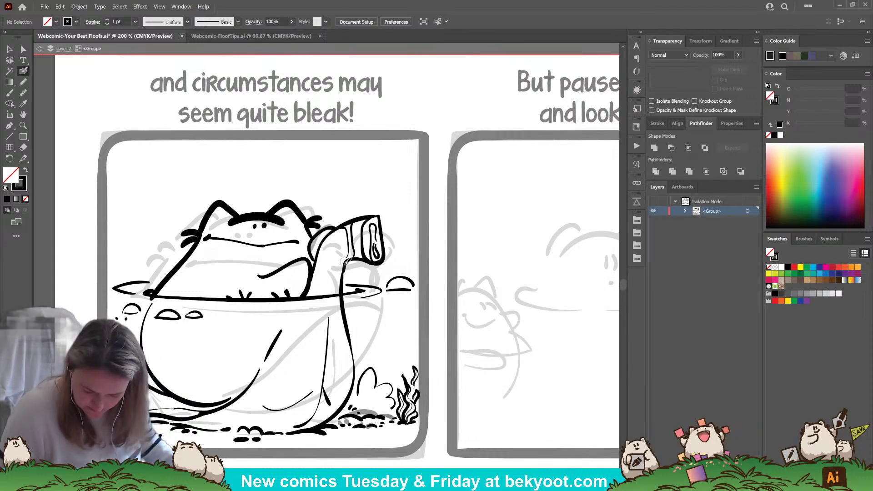
mouse_move(340, 250)
mouse_down()
mouse_move(322, 443)
mouse_move(326, 303)
mouse_move(337, 277)
mouse_move(320, 289)
mouse_up()
mouse_move(319, 291)
mouse_down()
mouse_move(326, 269)
mouse_move(317, 279)
mouse_move(330, 297)
mouse_move(364, 300)
mouse_move(315, 462)
mouse_move(315, 439)
mouse_move(326, 432)
mouse_move(333, 317)
mouse_move(345, 280)
mouse_up()
Step: Remove the two contour lines across the log behind its cut end
ctrl+click(324, 289)
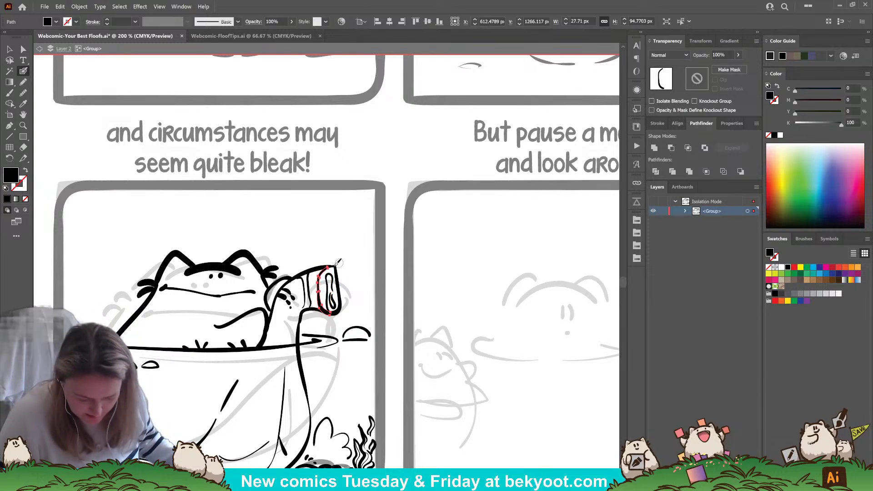
drag(309, 309, 311, 269)
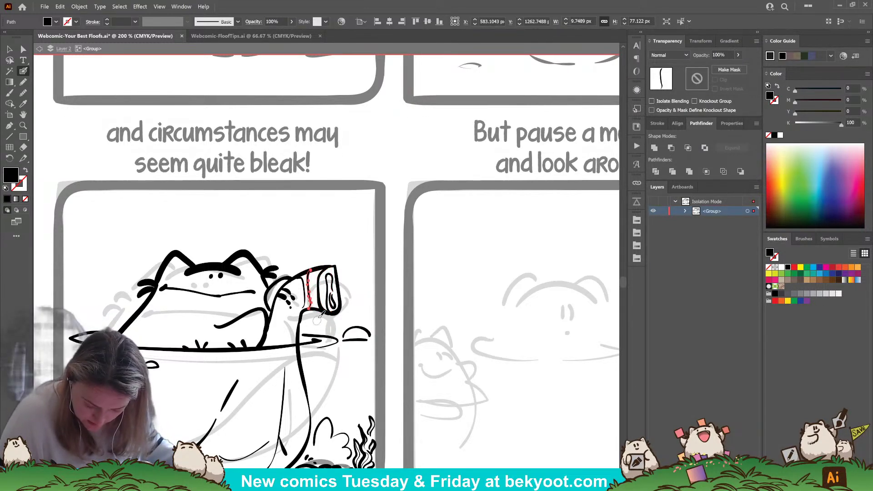
drag(309, 309, 311, 270)
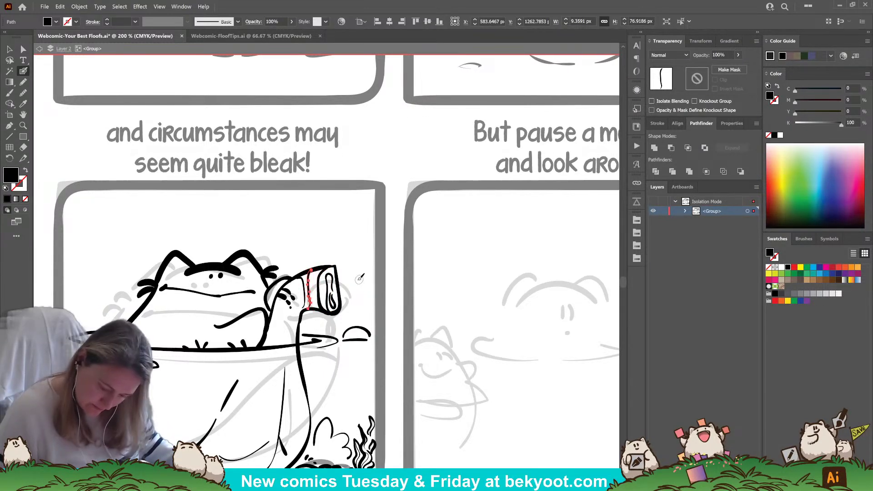
drag(304, 309, 311, 270)
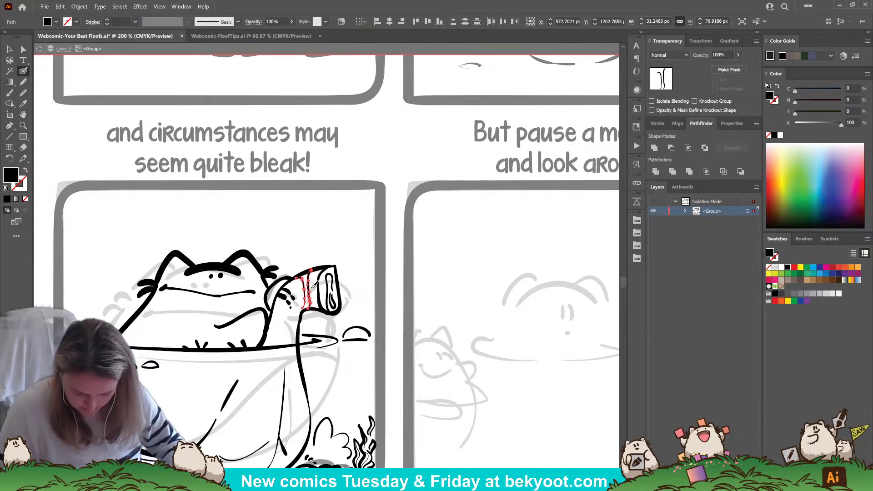
key(ctrl+shift+a)
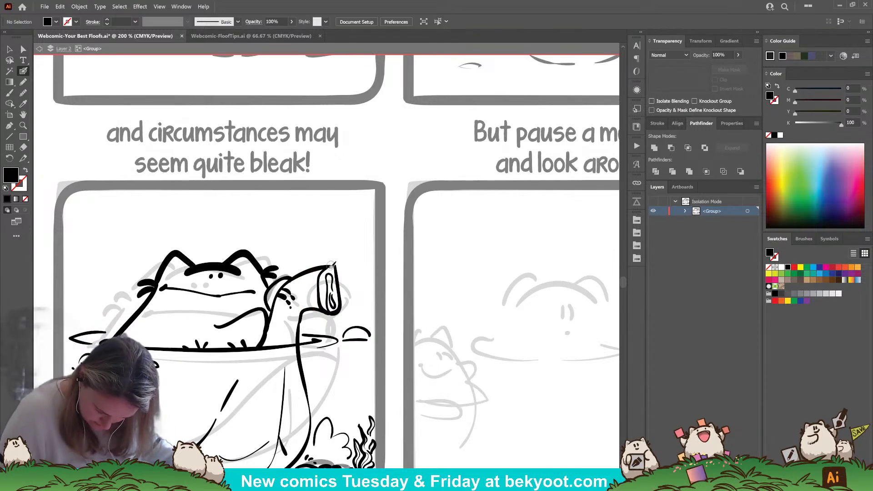
Step: Erase the upper part of the cut end's inner edge, leaving a tapered stroke at its base
mouse_move(326, 313)
mouse_down()
mouse_move(320, 268)
mouse_move(332, 313)
mouse_move(328, 269)
mouse_up()
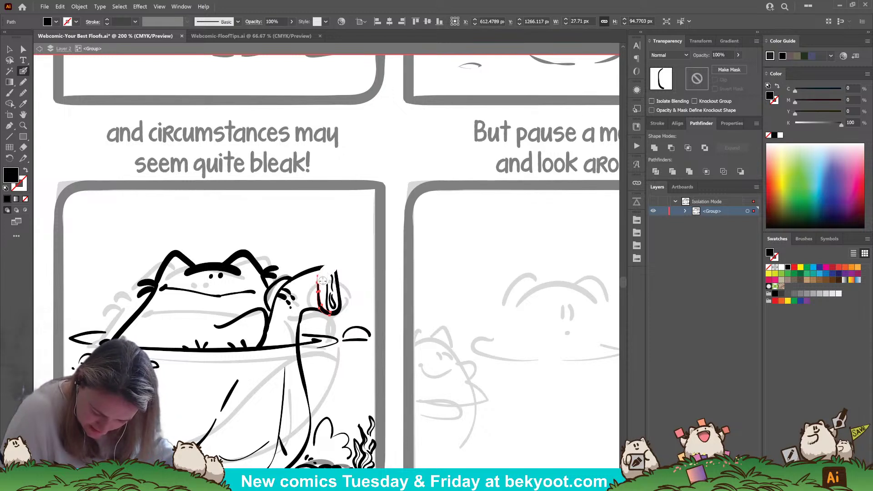
drag(324, 273, 331, 309)
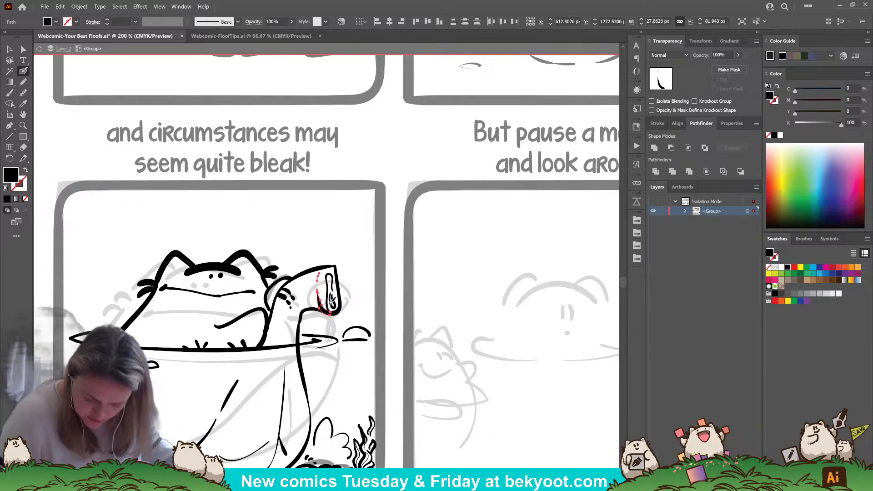
drag(324, 278, 333, 311)
key(ctrl+shift+a)
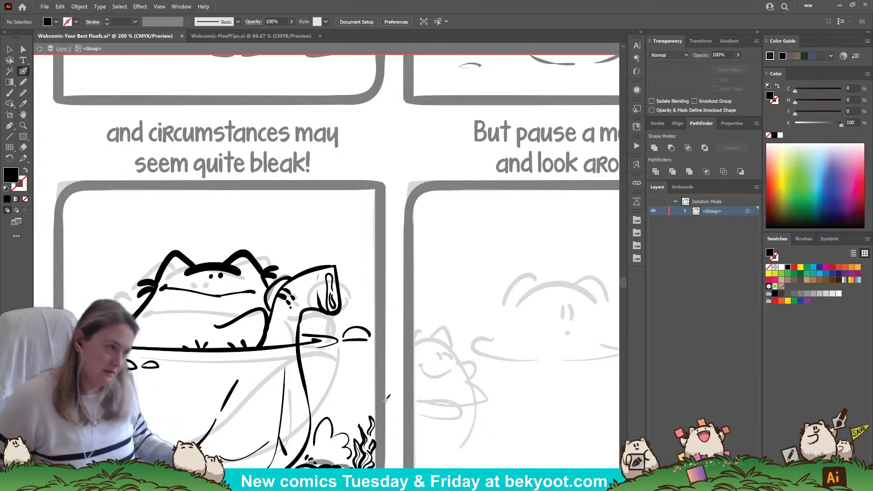
Step: Shade the log's cut end with a freehand Pencil shape in black at 30% opacity
key(b)
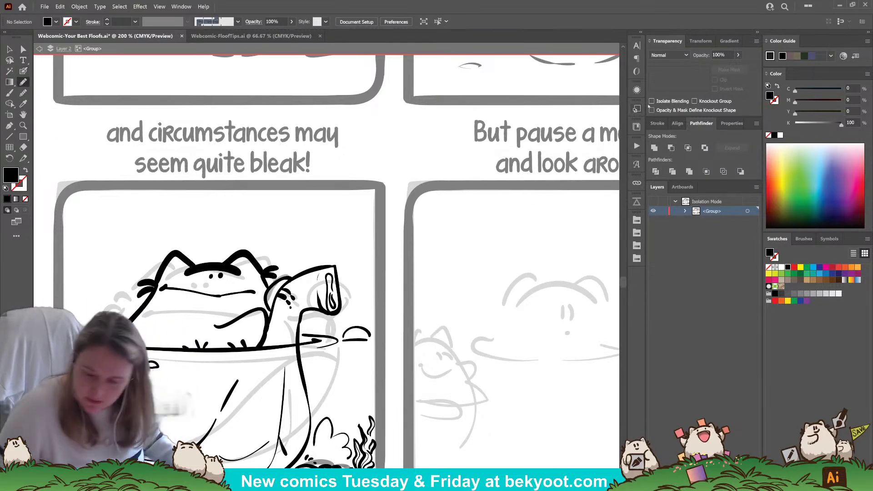
click(722, 55)
text(30)
key(Return)
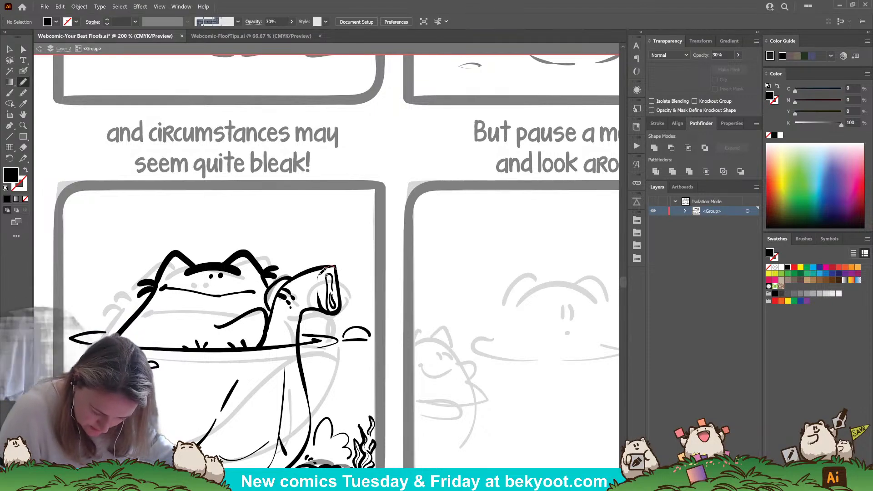
mouse_move(320, 289)
mouse_down()
mouse_move(323, 311)
mouse_move(339, 309)
mouse_move(336, 269)
mouse_up()
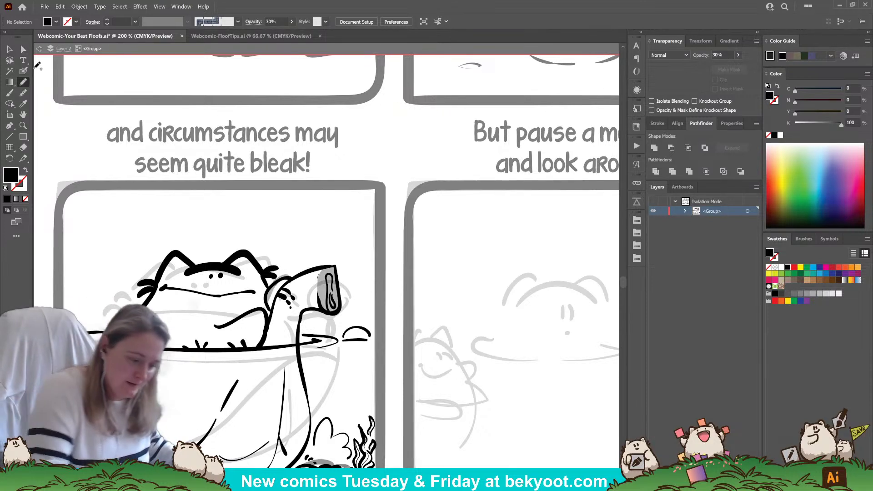
Step: Refine the shoulder curve beside the log and clear the leftover faded fluff behind it
key(shift+b)
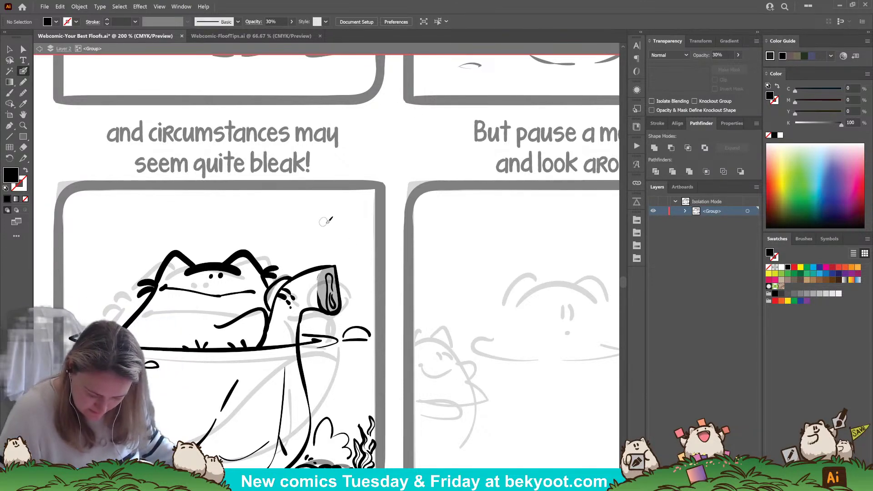
drag(290, 277, 270, 313)
key(ctrl+z)
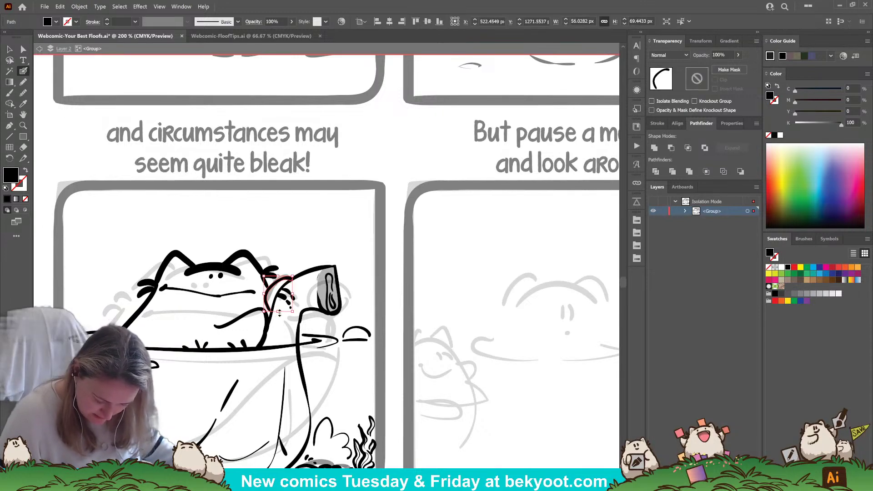
drag(290, 278, 270, 315)
key(ctrl+shift+a)
drag(289, 275, 266, 303)
key(ctrl+shift+a)
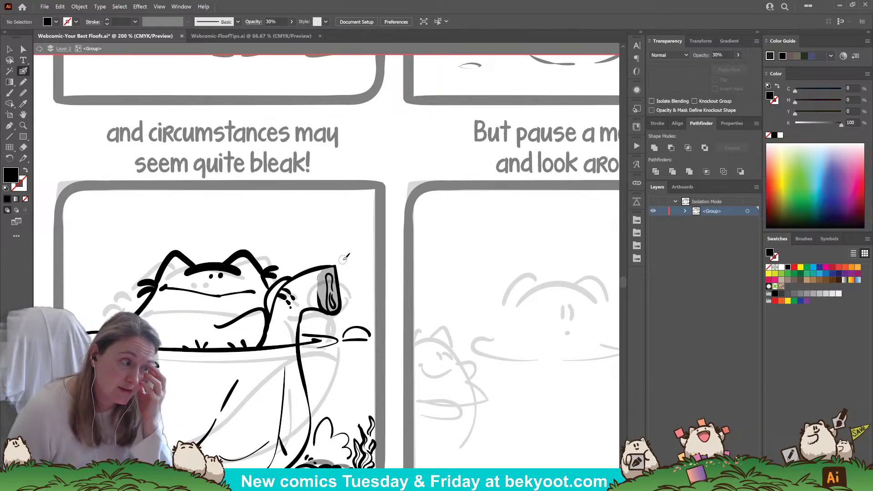
Step: Group the small tuft strokes along the waterline in front of the character's belly
drag(233, 389, 309, 355)
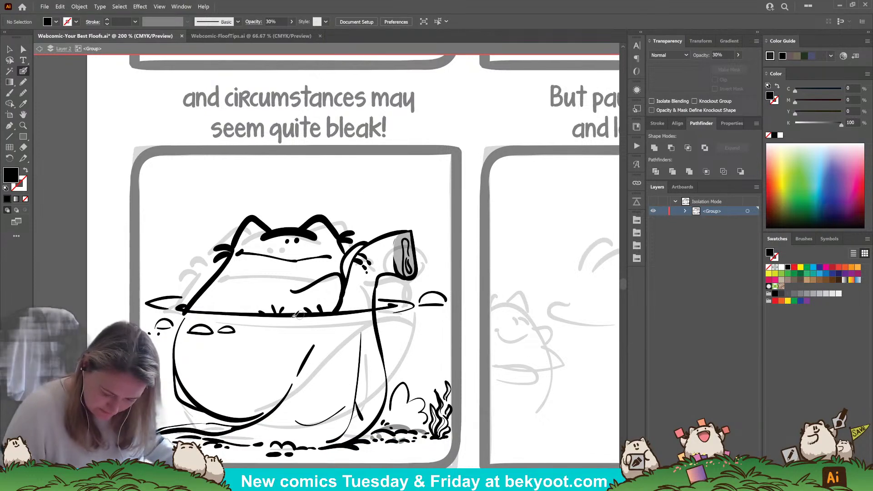
ctrl+click(278, 311)
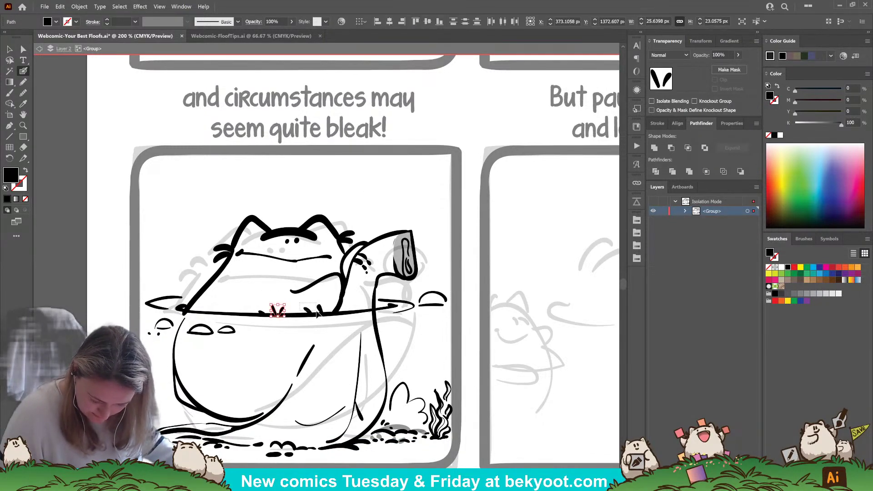
ctrl+shift+click(318, 308)
ctrl+shift+click(264, 313)
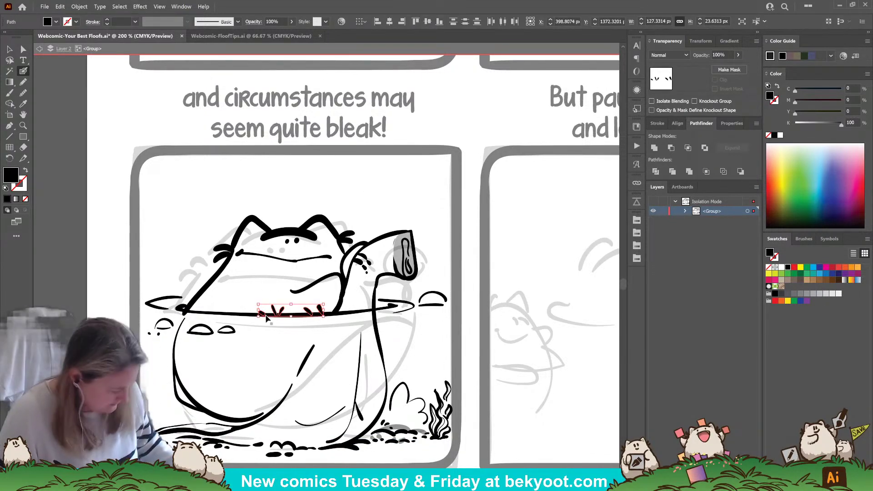
key(ctrl+g)
ctrl+click(244, 350)
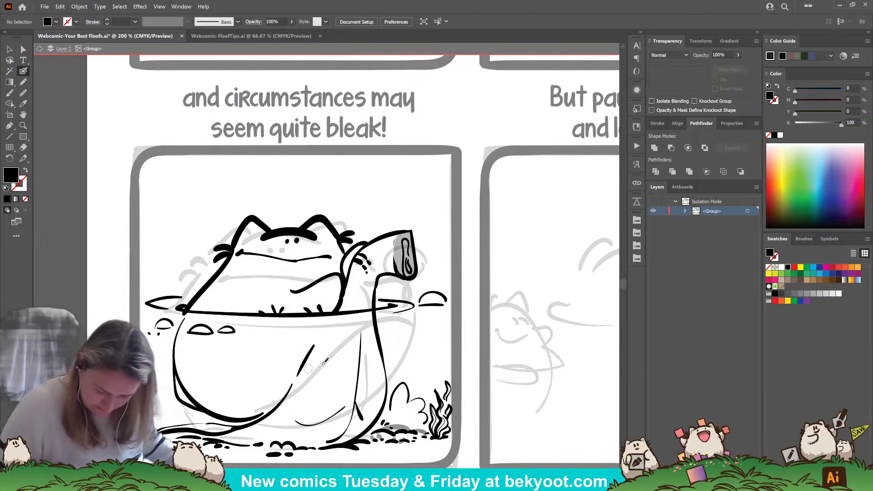
Step: Group the waterline strokes with the bubbles around it and fade the group to 45% opacity
scroll(254, 336, right, 3)
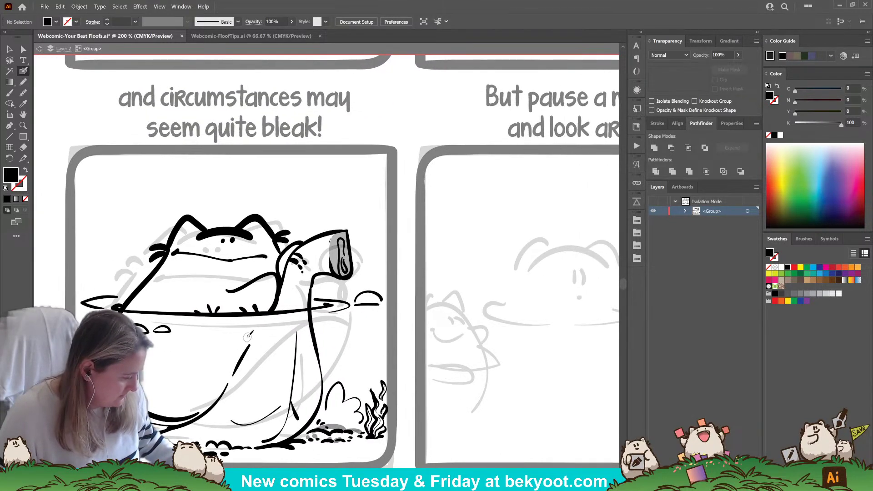
ctrl+click(369, 294)
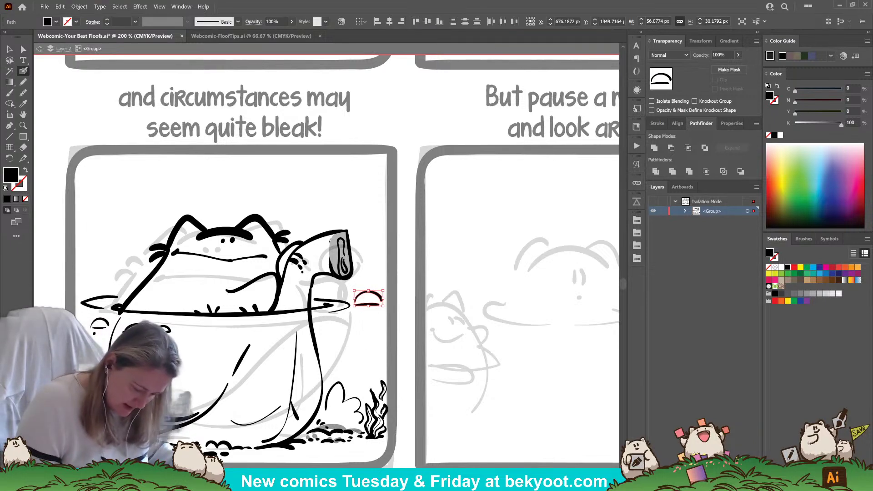
ctrl+shift+click(172, 330)
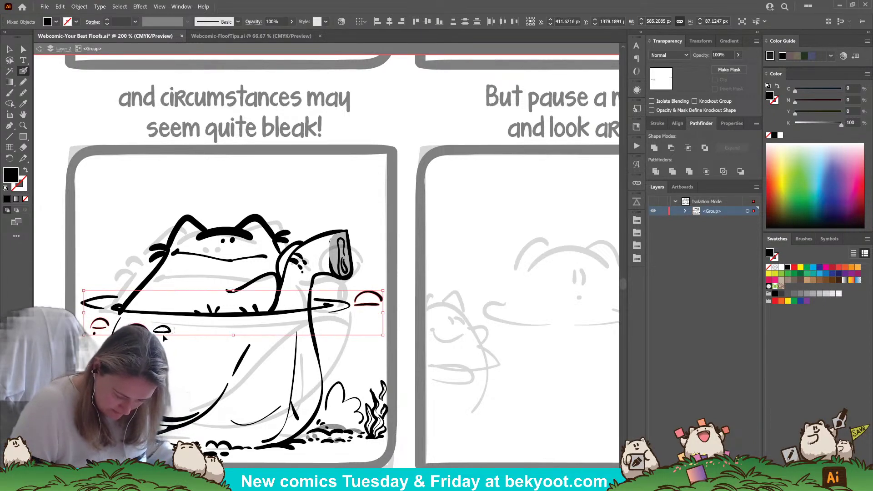
ctrl+shift+click(93, 298)
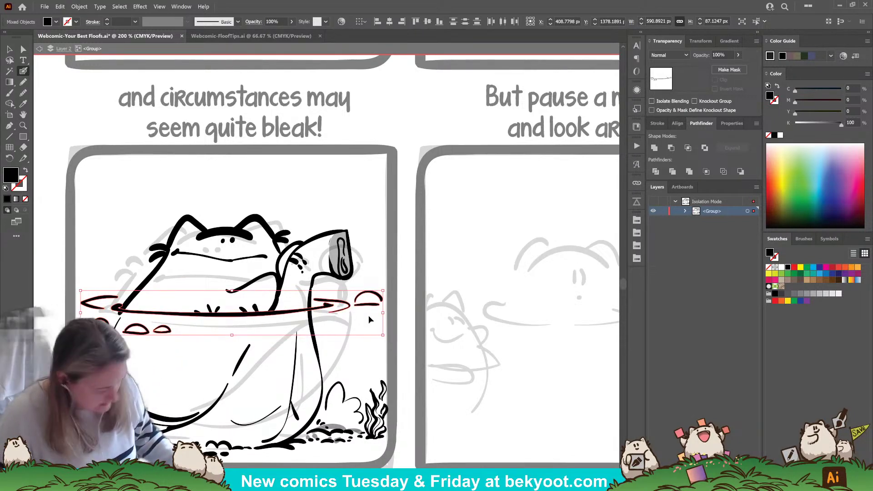
key(ctrl+g)
click(738, 54)
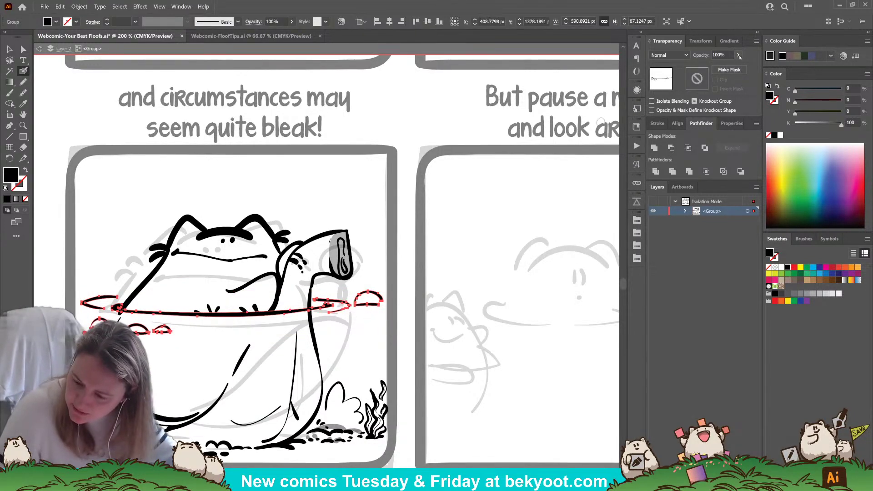
drag(741, 66, 717, 66)
ctrl+click(423, 119)
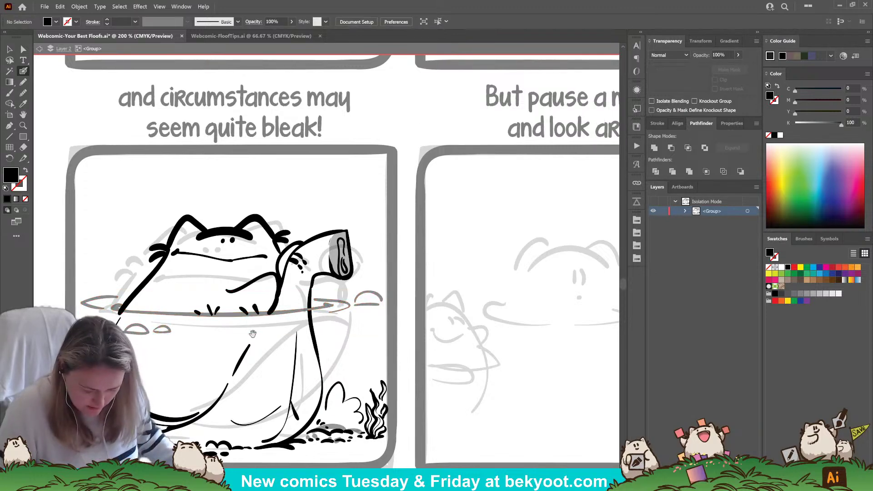
Step: Delete the grouped tufts in front of the belly and draw small spiky tufts where the character's back meets the waterline
drag(276, 358, 325, 362)
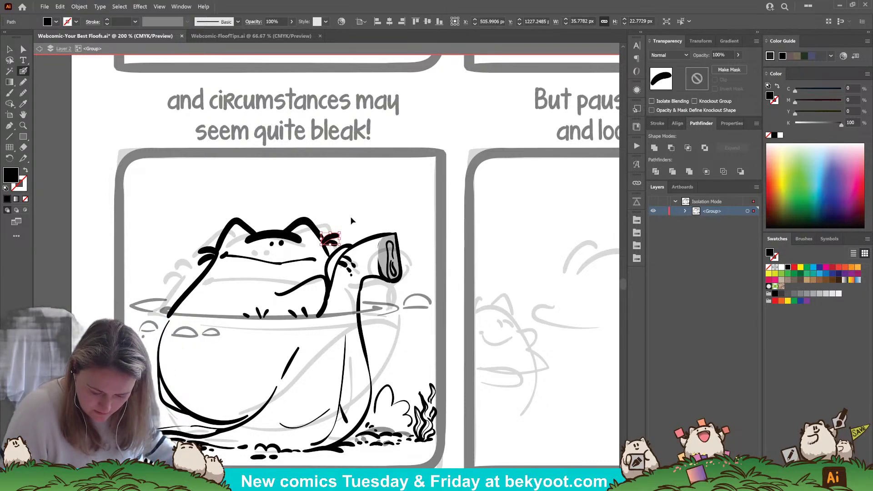
drag(364, 325, 388, 303)
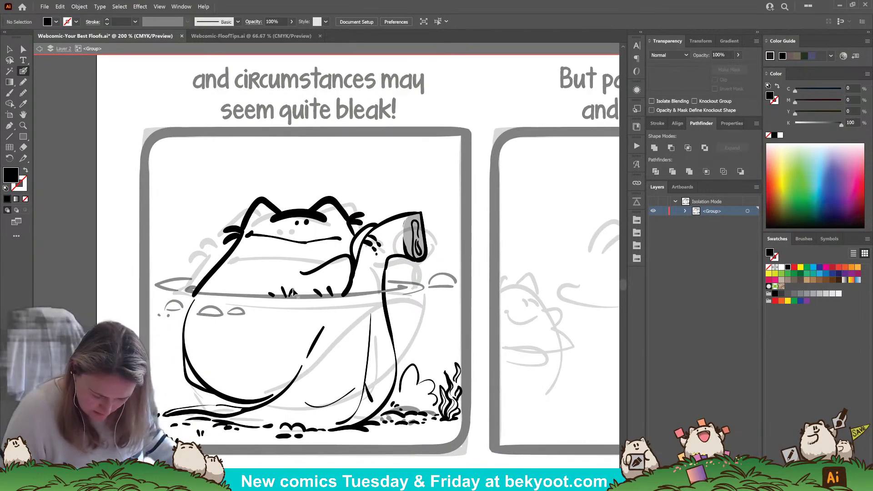
ctrl+click(317, 292)
key(Delete)
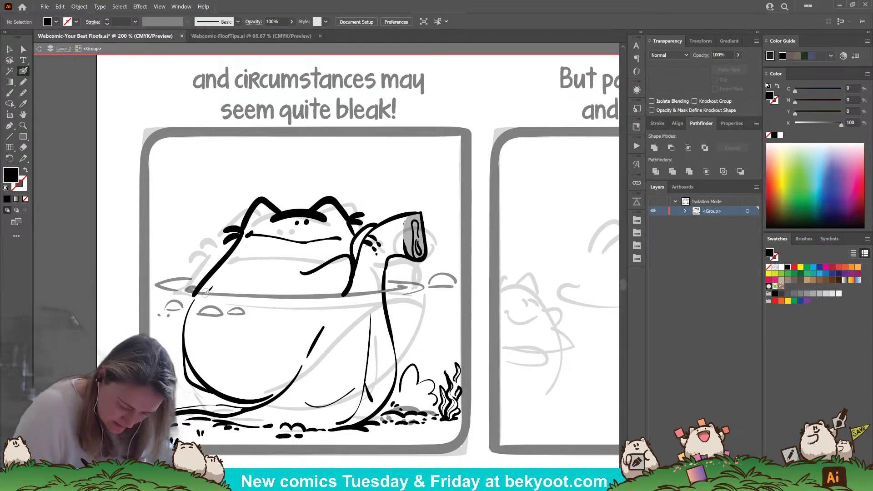
mouse_move(206, 292)
mouse_down()
mouse_move(230, 287)
mouse_move(223, 286)
mouse_up()
key(shift+x)
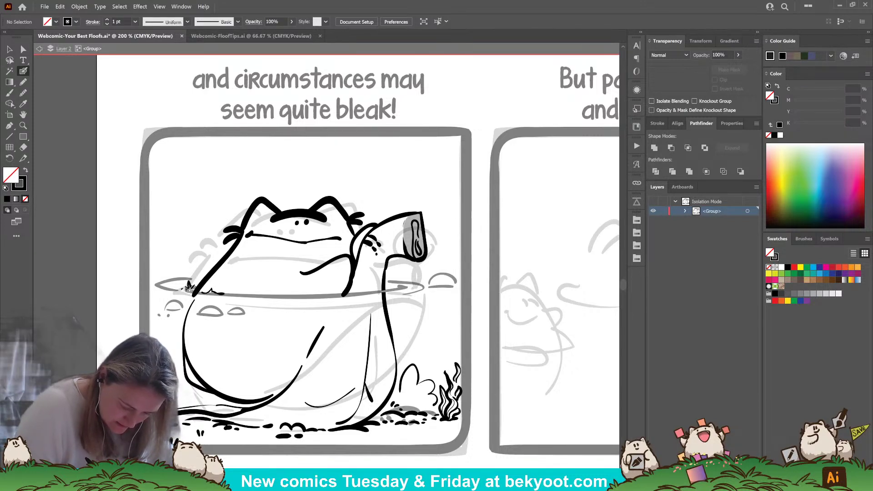
mouse_move(188, 287)
mouse_down()
mouse_move(263, 298)
mouse_move(370, 291)
mouse_up()
key(ctrl+z)
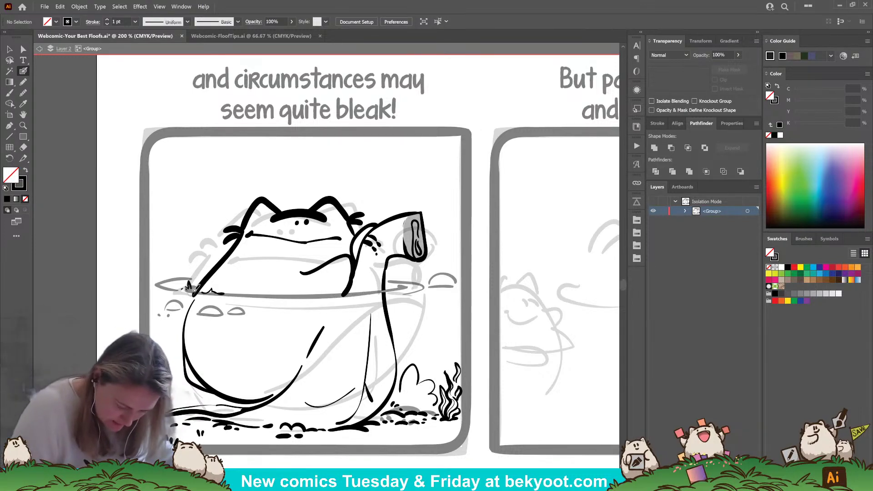
drag(193, 293, 266, 298)
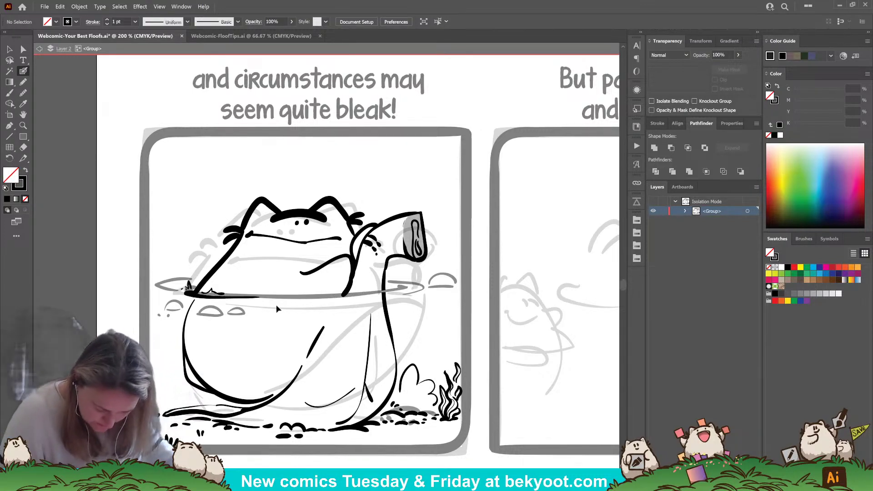
key(ctrl+z)
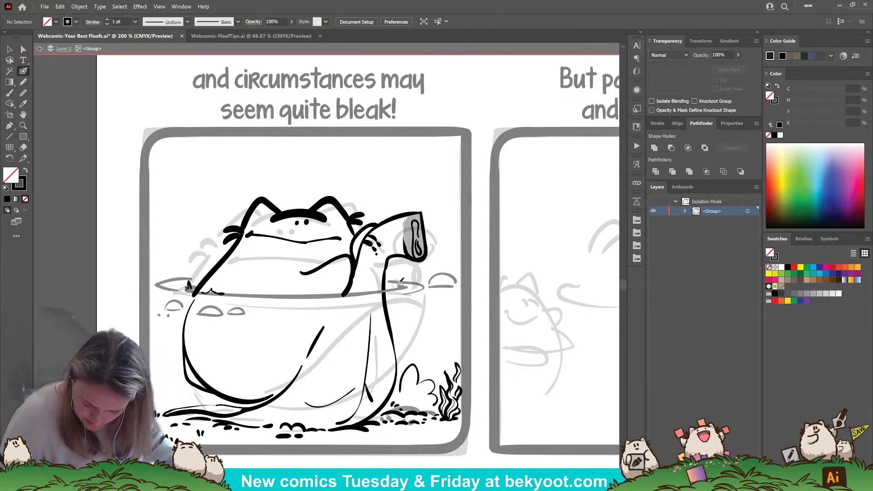
Step: Ink a bold black waterline over the faded guide, with a thin broken rim below it that tapers to a point beyond the log
mouse_move(389, 284)
mouse_down()
mouse_move(395, 288)
mouse_move(354, 294)
mouse_move(184, 294)
mouse_up()
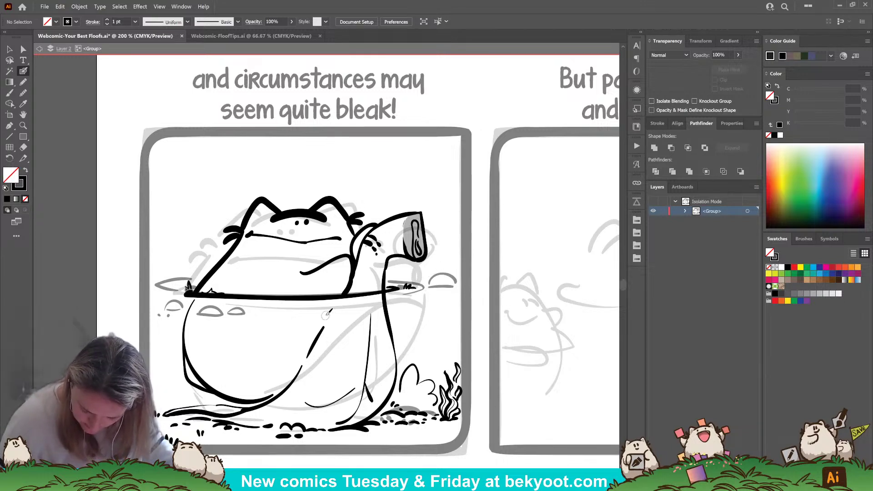
drag(320, 308, 431, 290)
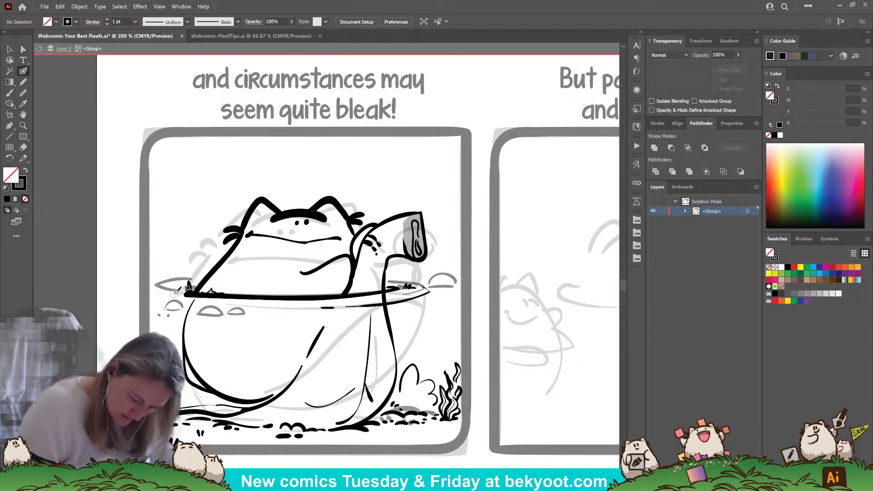
drag(164, 296, 271, 301)
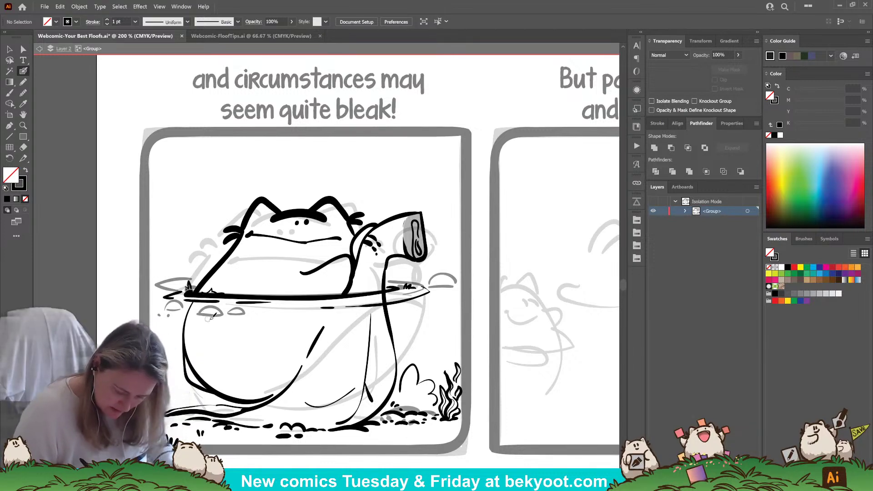
Step: Ink the half-dome bubbles below the waterline near the character's back and scatter small dots and tiny bubbles beneath them
mouse_move(208, 313)
mouse_down()
mouse_move(220, 313)
mouse_move(200, 312)
mouse_move(246, 310)
mouse_up()
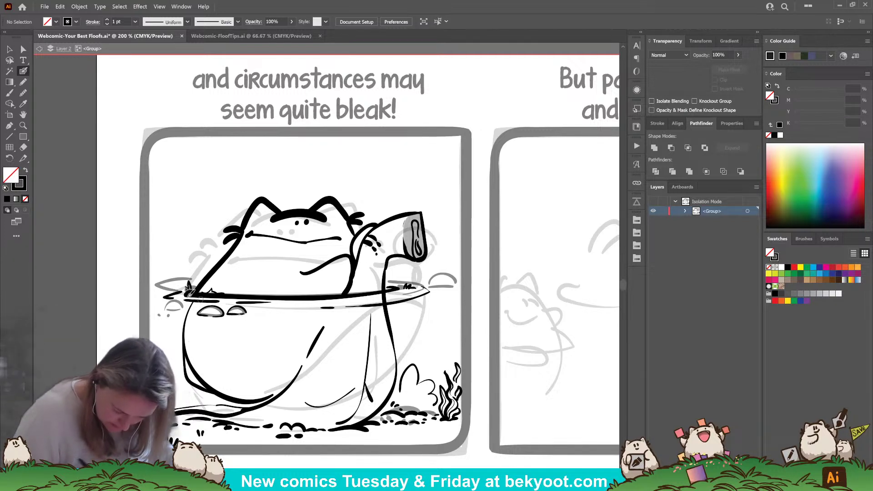
drag(171, 307, 176, 300)
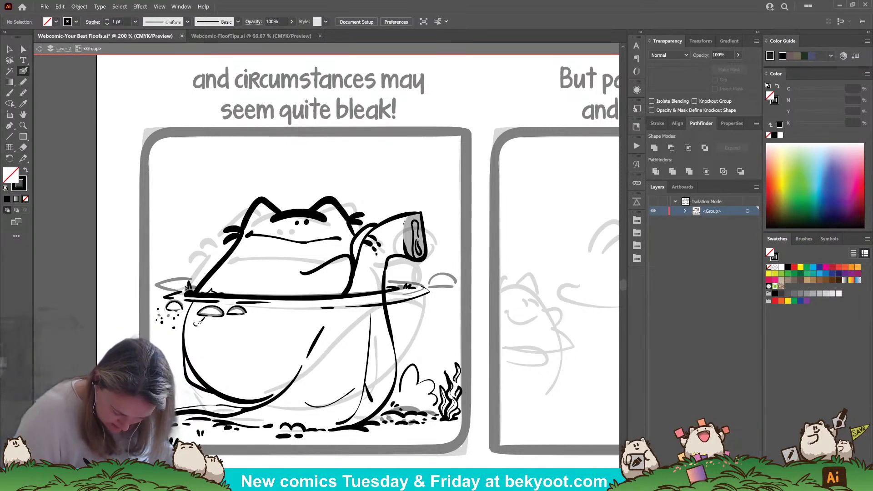
drag(198, 322, 195, 325)
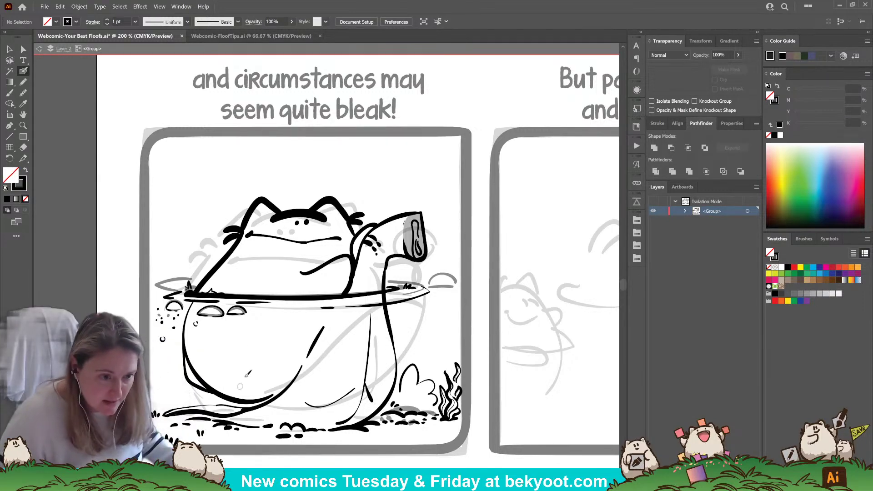
Step: Ink the half-dome bubble on the water beyond the log and add a smaller one with a flat base beside it
drag(286, 360, 245, 381)
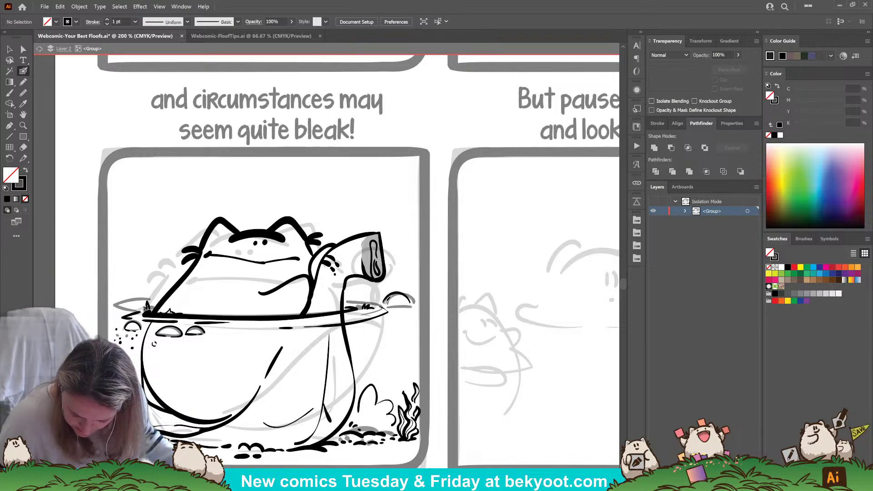
drag(390, 303, 396, 298)
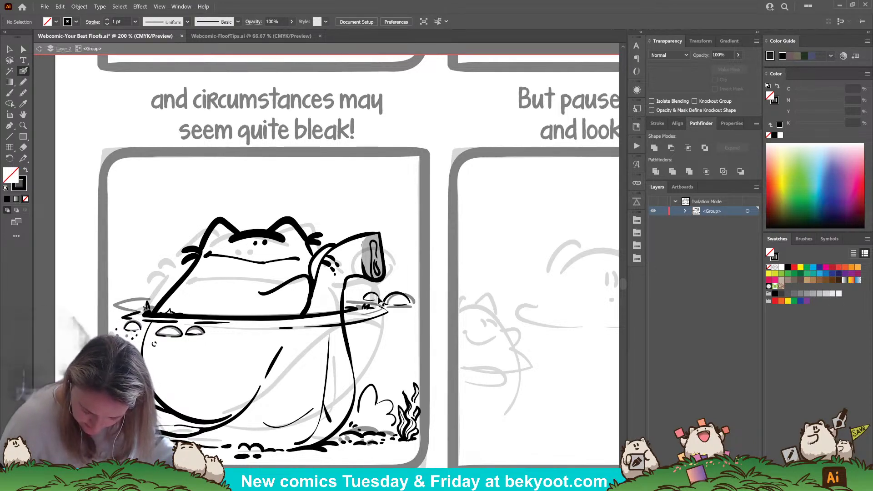
drag(380, 300, 363, 302)
key(ctrl+shift+a)
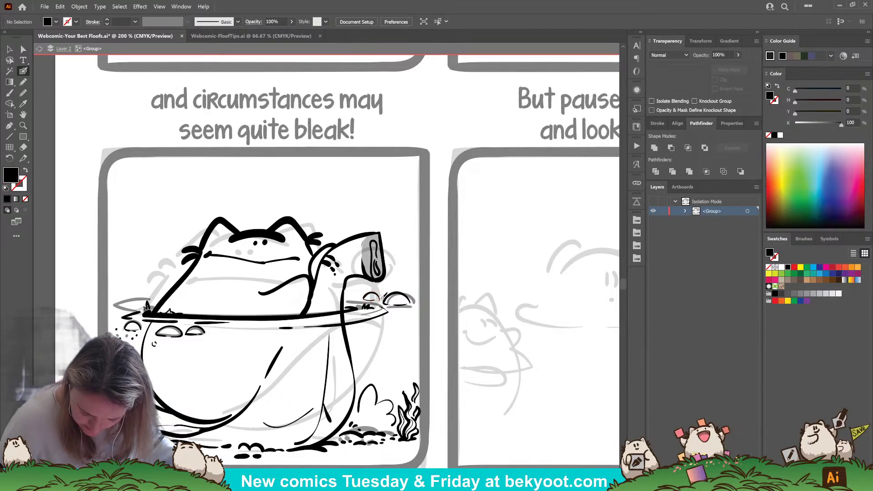
key(shift+x)
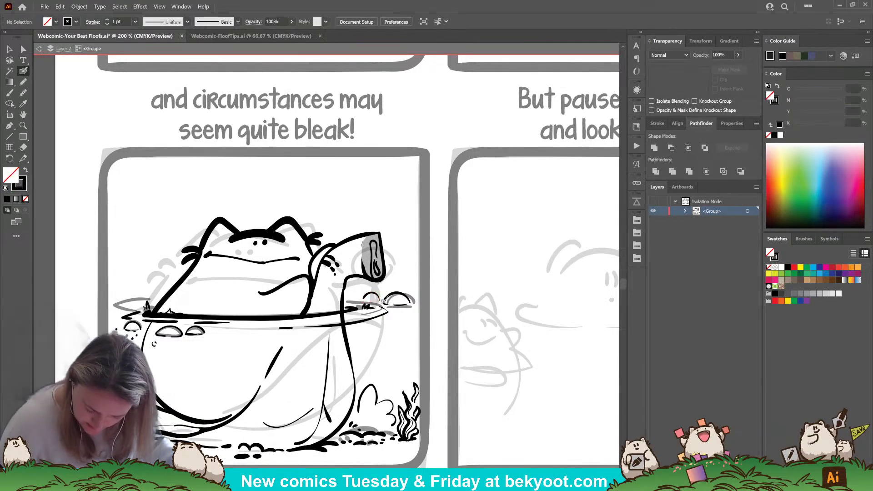
drag(379, 300, 363, 301)
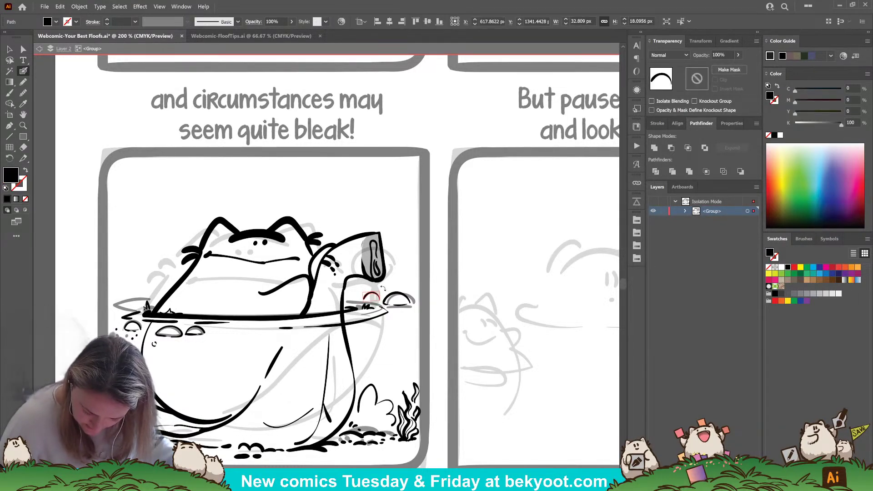
key(ctrl+shift+a)
key(shift+x)
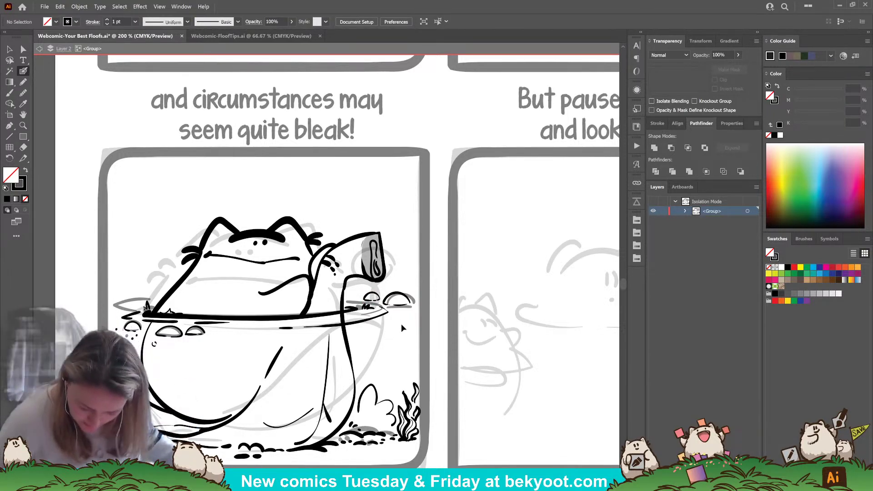
Step: Delete the faded guide group of the old waterline and bubbles
ctrl+click(352, 301)
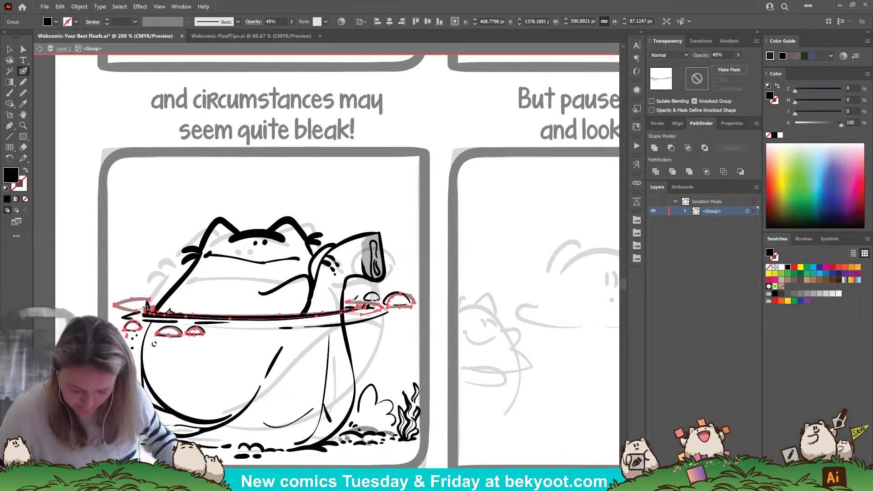
key(Delete)
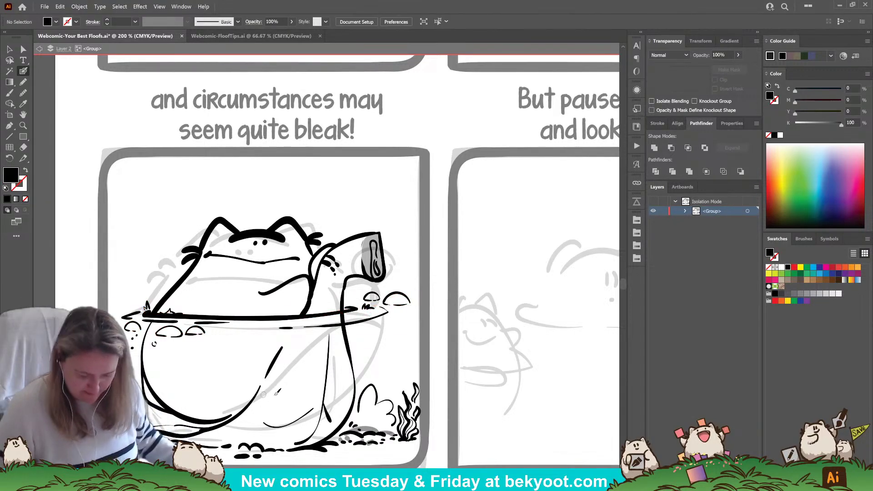
drag(292, 382, 382, 353)
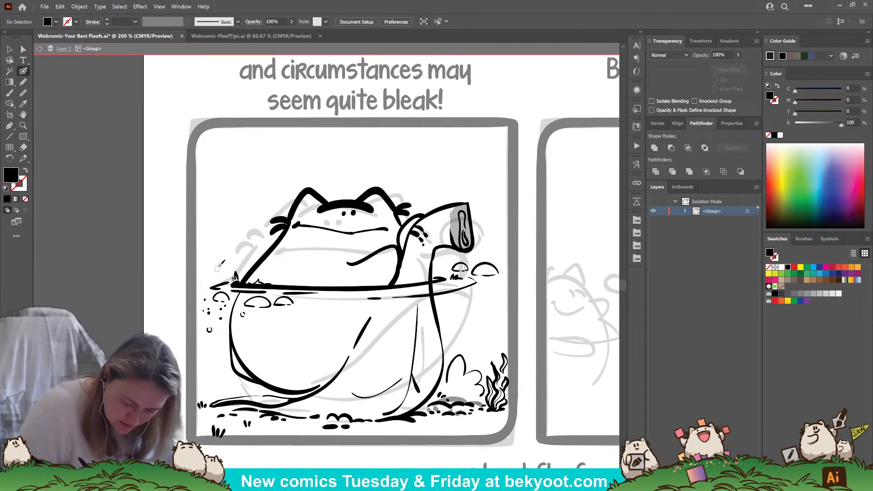
key(shift+x)
mouse_move(218, 268)
mouse_down()
mouse_move(205, 275)
mouse_move(230, 273)
mouse_up()
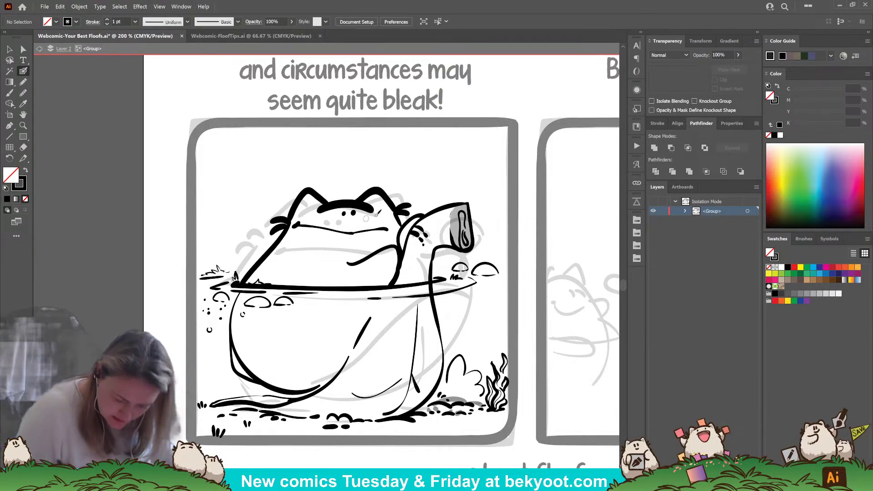
key(ctrl+z)
key(ctrl+z)
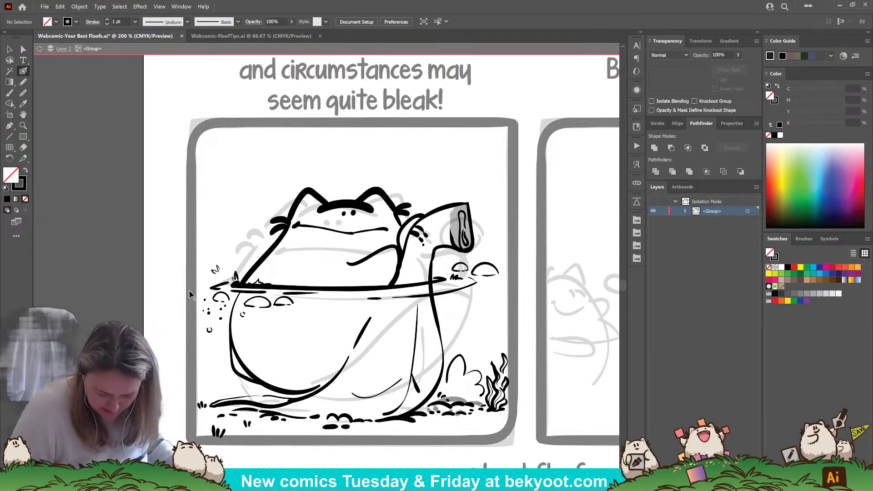
Step: Replace the short stroke behind the character's back with a curved tip that closes that end of the waterline near the panel border
drag(230, 281, 210, 287)
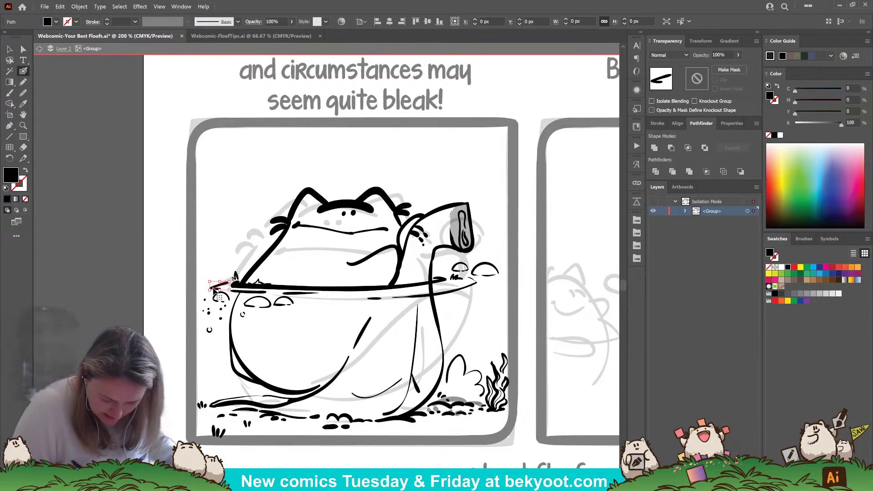
key(ctrl+z)
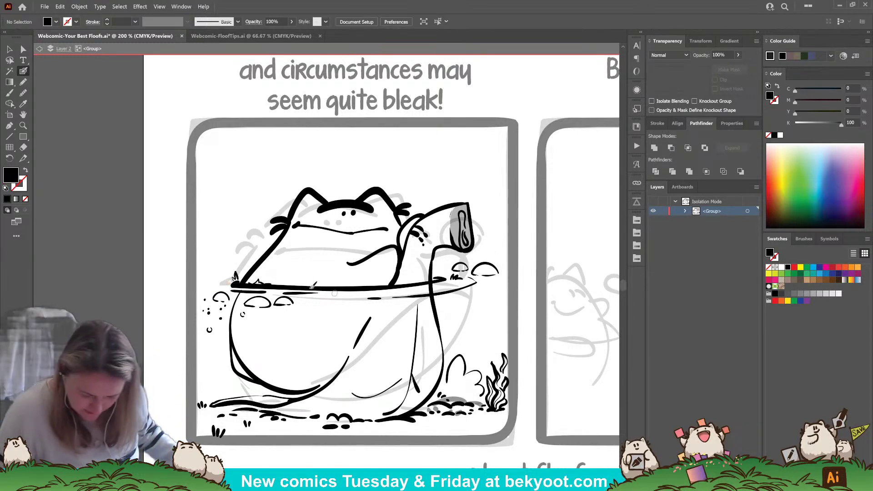
mouse_move(232, 283)
mouse_down()
mouse_move(196, 286)
mouse_move(201, 278)
mouse_up()
key(shift+x)
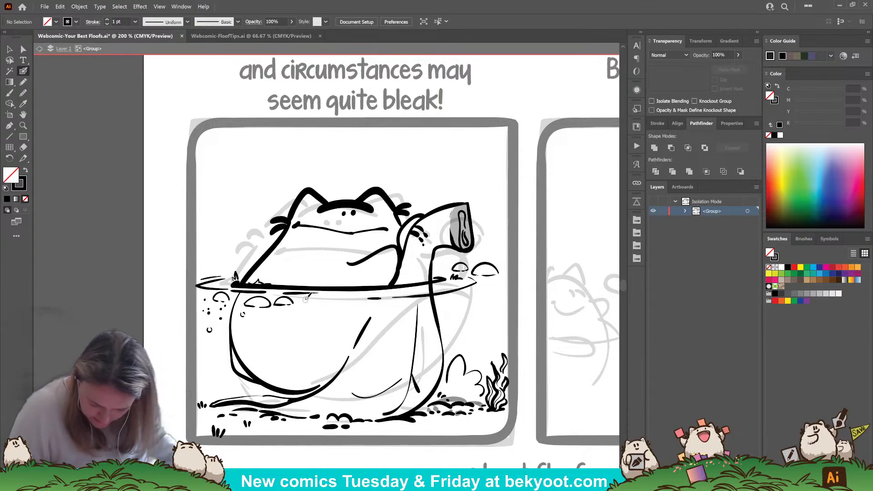
Step: Touch up the short ripple dash just below the waterline in front of the belly
drag(309, 299, 341, 299)
ctrl+click(325, 293)
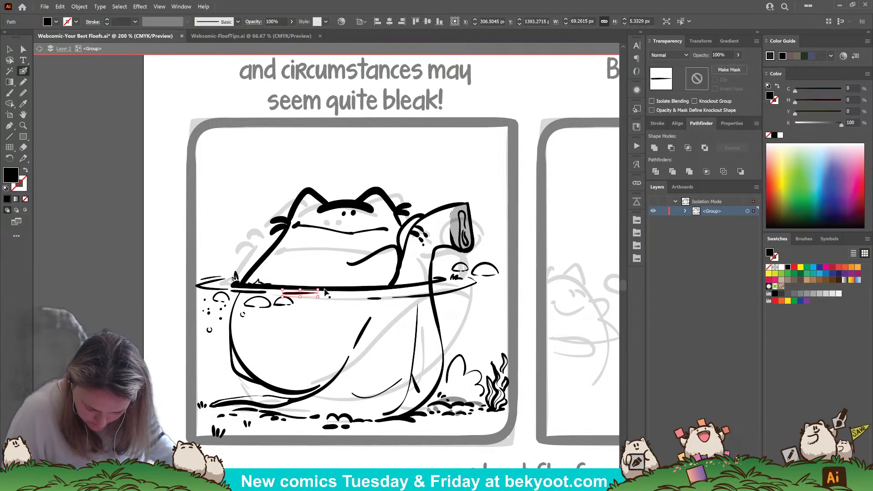
ctrl+click(313, 307)
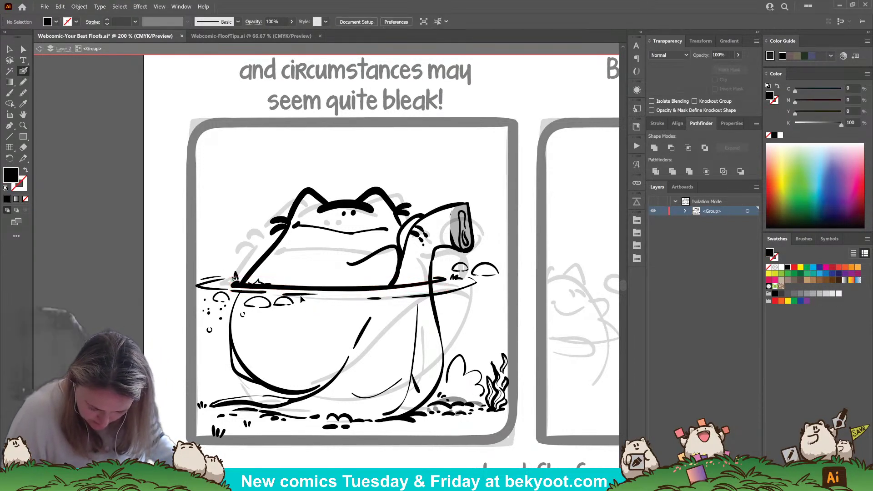
Step: Ink short tuft strokes on both sides of the character where its body meets the waterline
drag(246, 278, 240, 268)
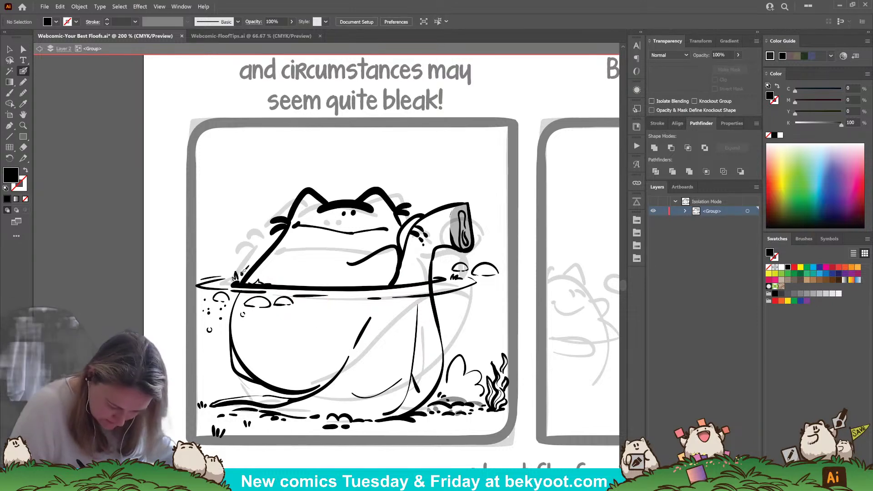
key(shift+x)
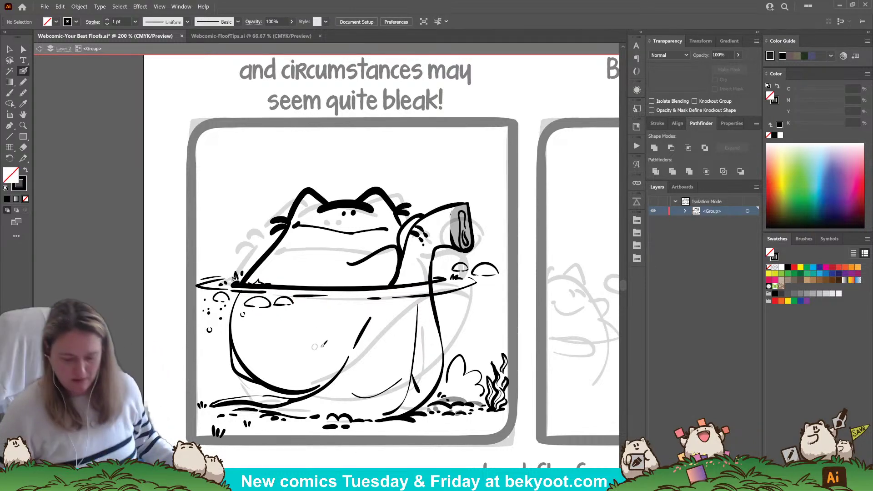
drag(328, 352, 305, 345)
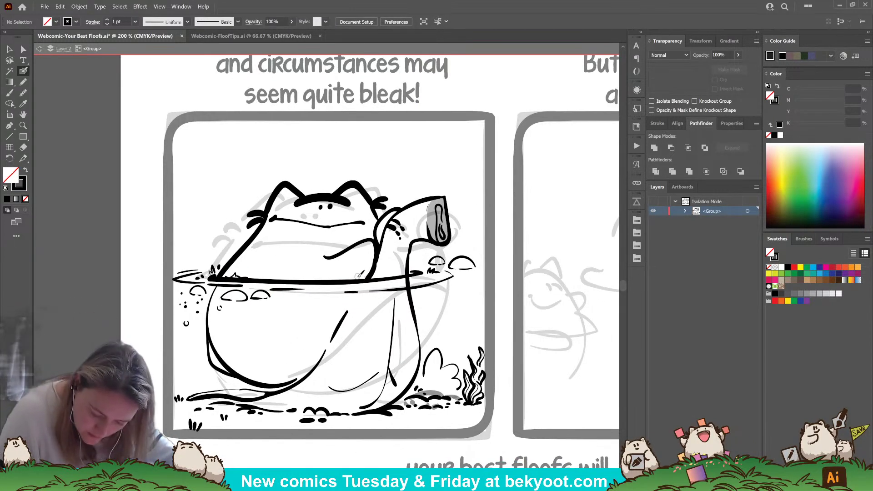
drag(355, 278, 354, 273)
drag(358, 278, 358, 272)
drag(362, 278, 383, 274)
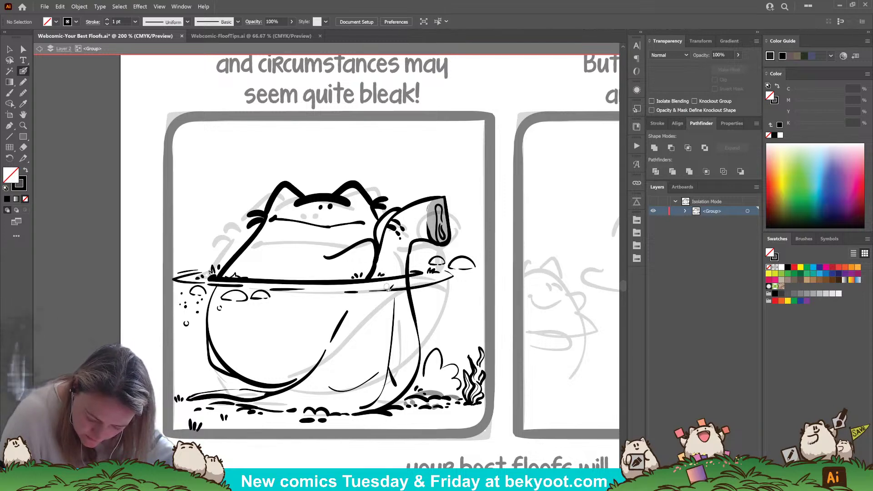
Step: Look over the "oh no" panel above as a reference and check the inked panel against it
scroll(344, 359, down, 1)
scroll(399, 267, up, 1)
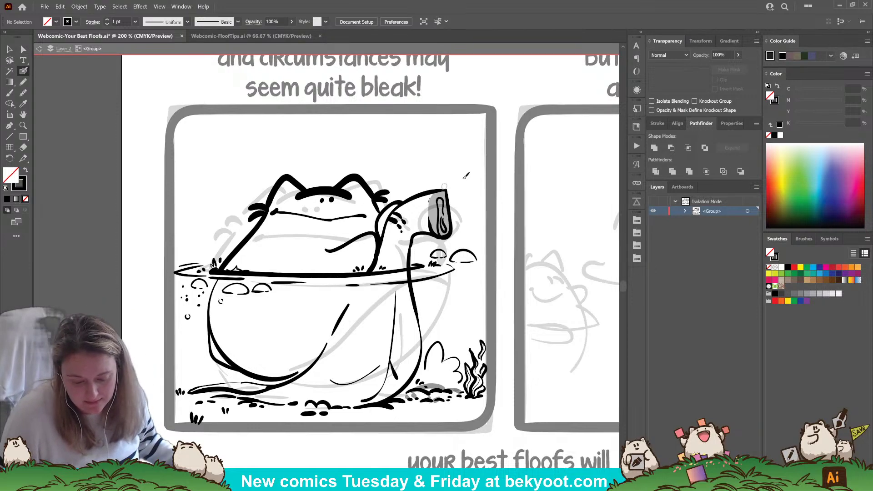
scroll(466, 175, down, 3)
scroll(386, 273, down, 3)
scroll(313, 394, up, 3)
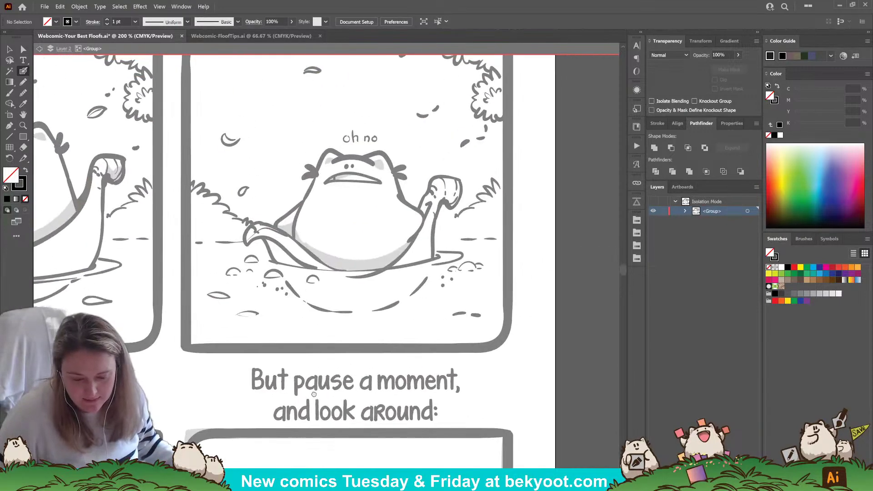
drag(314, 394, 478, 245)
drag(312, 321, 434, 162)
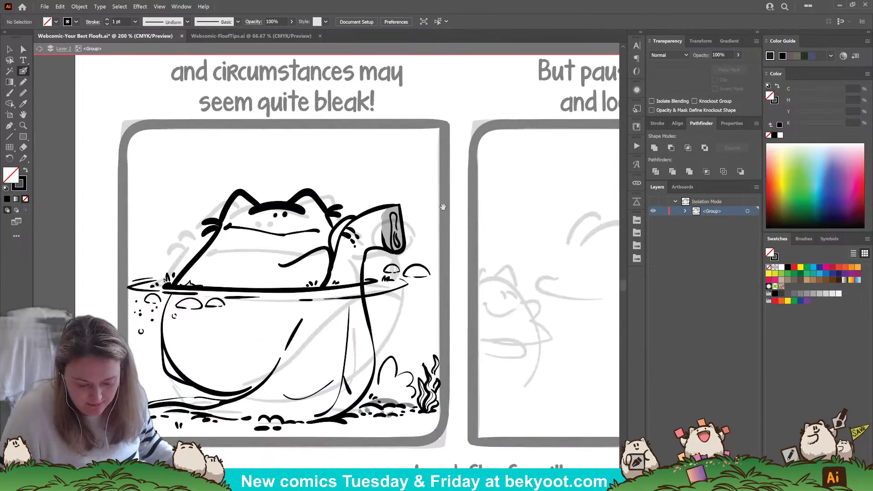
drag(399, 331, 394, 288)
scroll(365, 316, up, 3)
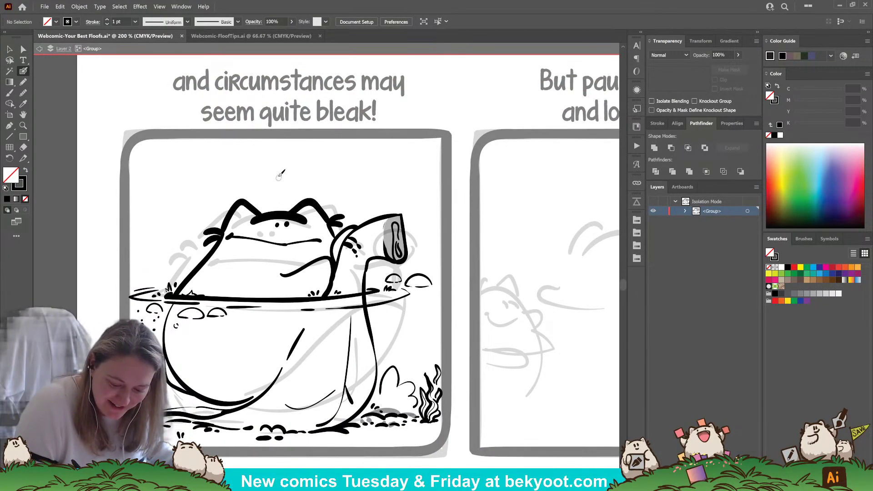
Step: Try a small broken heart above the character's head and delete it with its leftover stroke
mouse_move(274, 174)
mouse_down()
mouse_move(260, 175)
mouse_move(274, 191)
mouse_move(279, 165)
mouse_move(291, 163)
mouse_move(297, 181)
mouse_move(281, 192)
mouse_up()
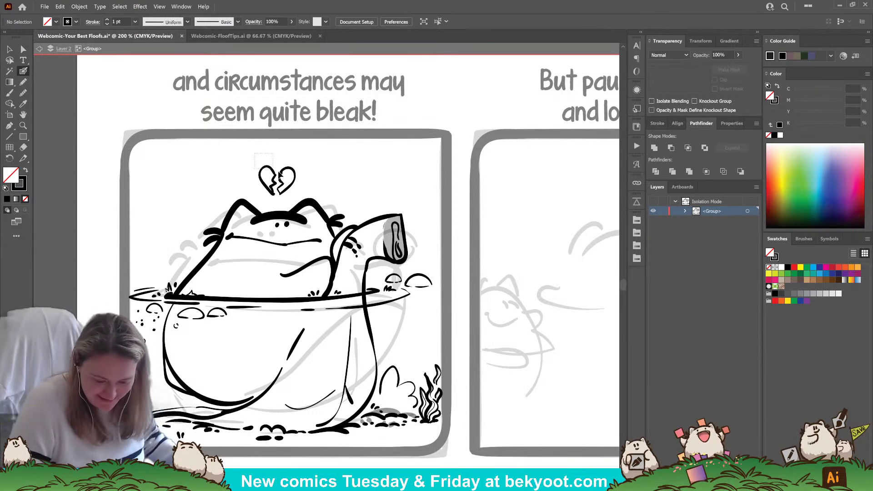
mouse_move(259, 159)
mouse_down()
mouse_move(304, 182)
mouse_move(280, 193)
mouse_up()
key(Delete)
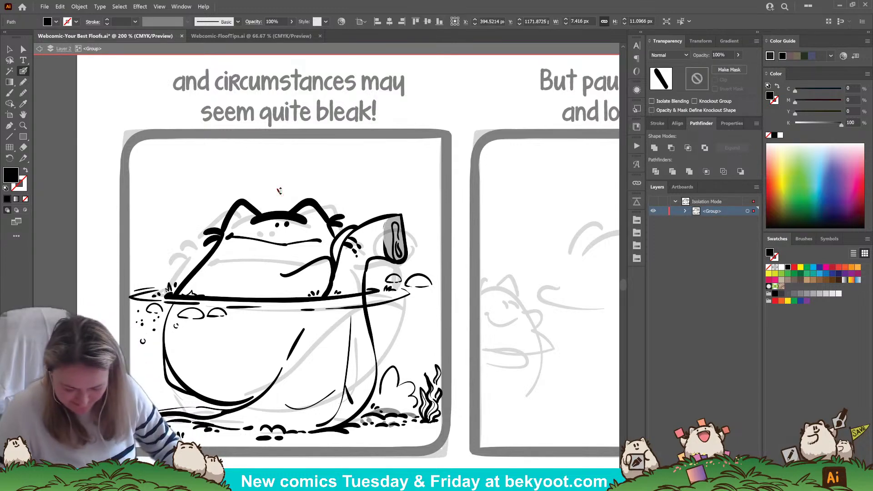
key(ctrl+z)
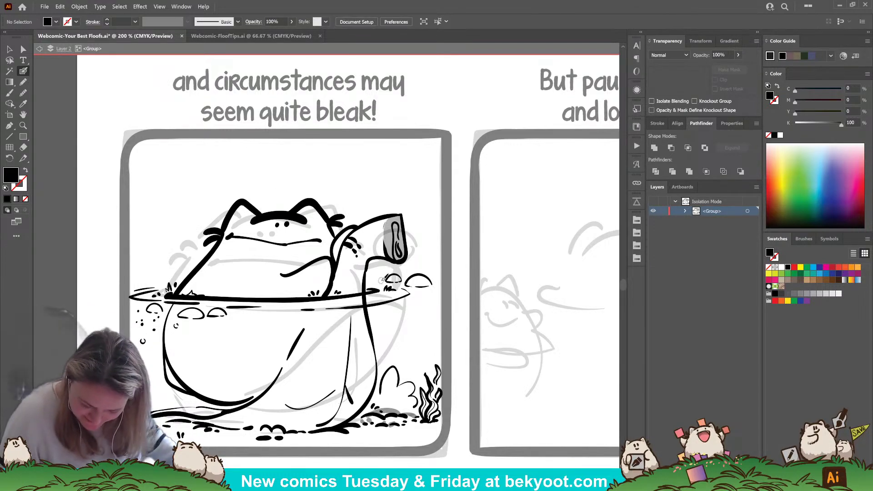
Step: Ink thin ripple lines around the two bubbles beyond the log and the small bubble at the opposite end of the waterline
key(shift+x)
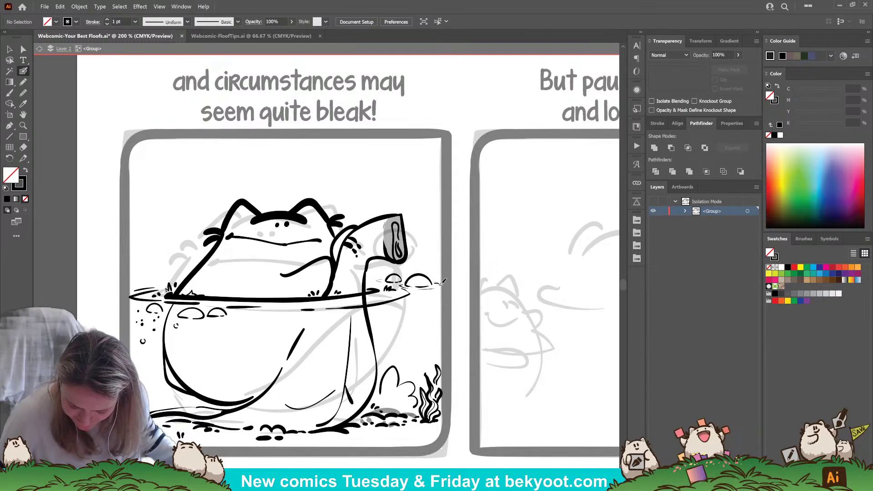
drag(210, 326, 333, 307)
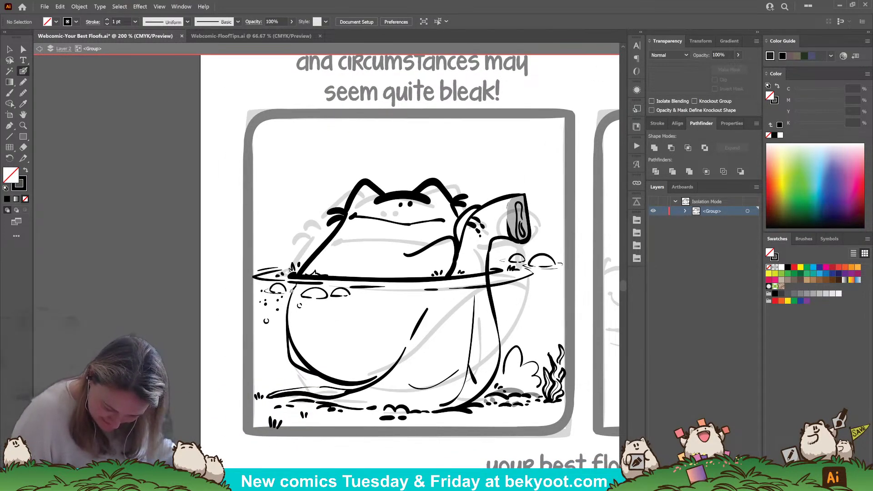
key(shift+x)
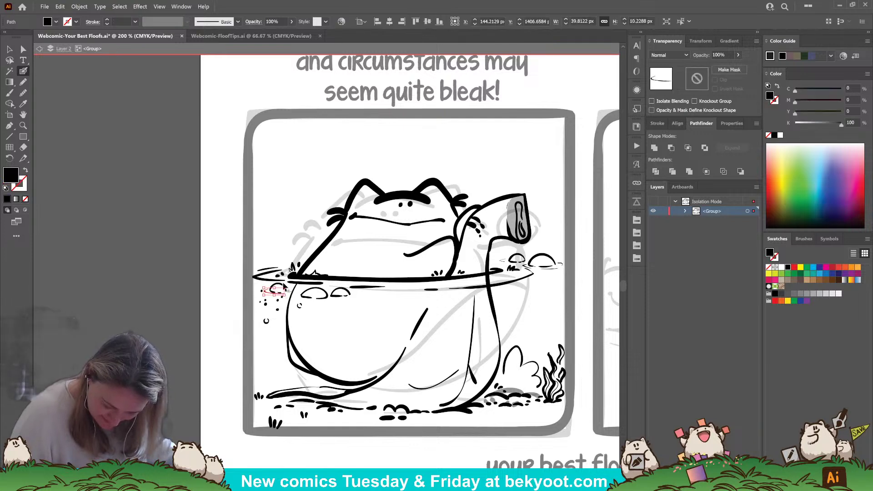
Step: Remove the broken base dashes of the small bubble below the waterline behind the back, and redraw its base as one curve inside the ripple
click(274, 287)
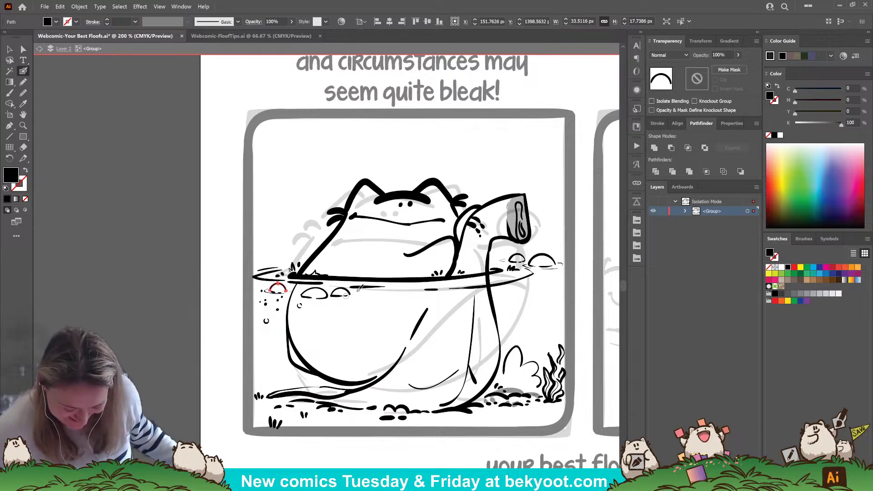
key(ctrl+equal)
key(ctrl+equal)
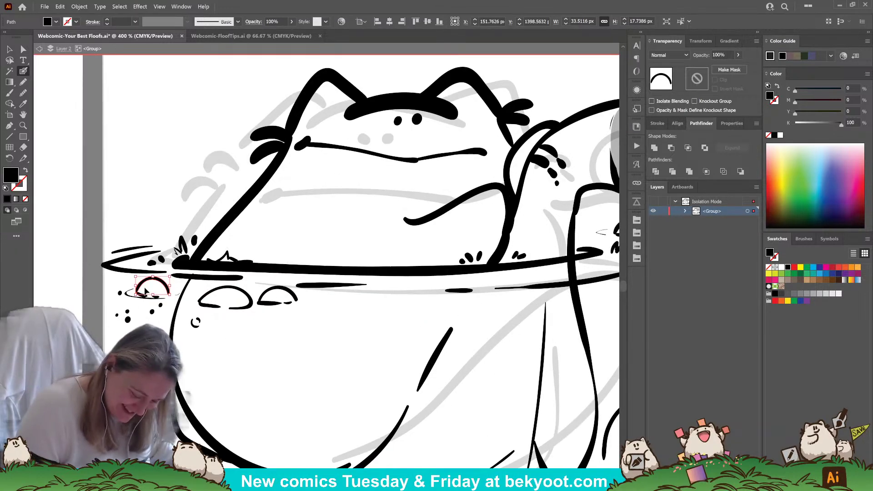
click(142, 293)
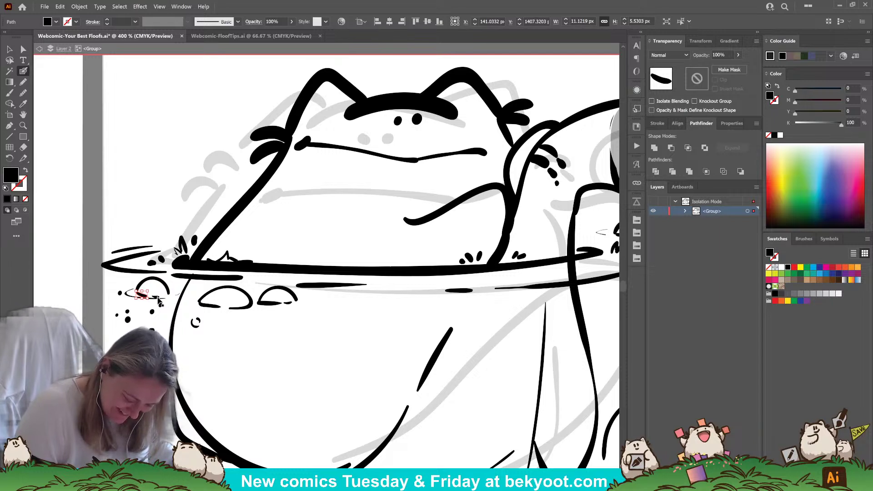
drag(162, 295, 156, 283)
key(ctrl+z)
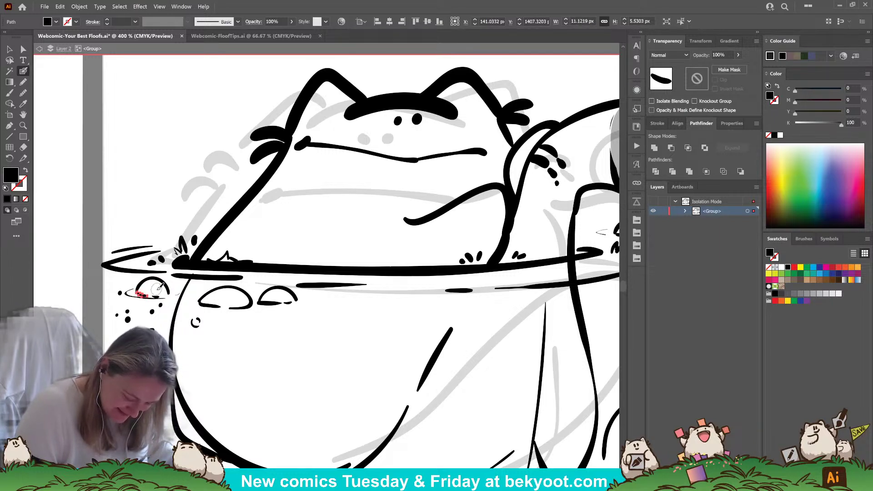
key(ctrl+shift+a)
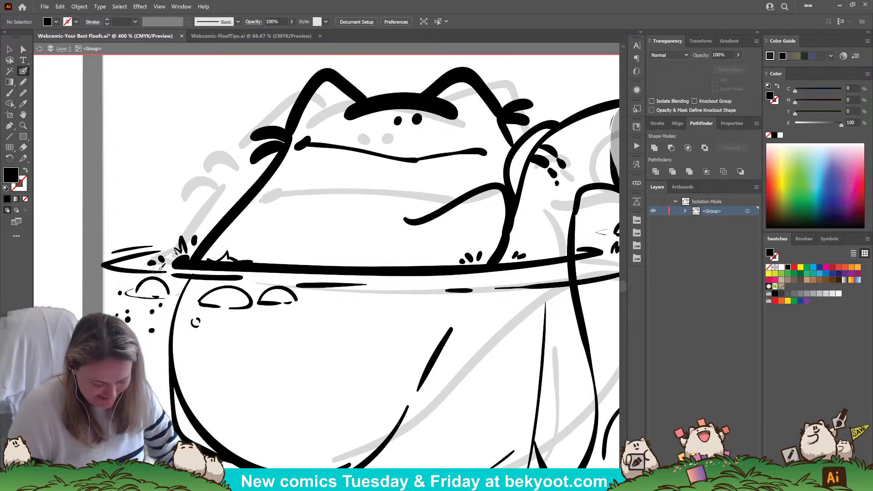
ctrl+click(156, 298)
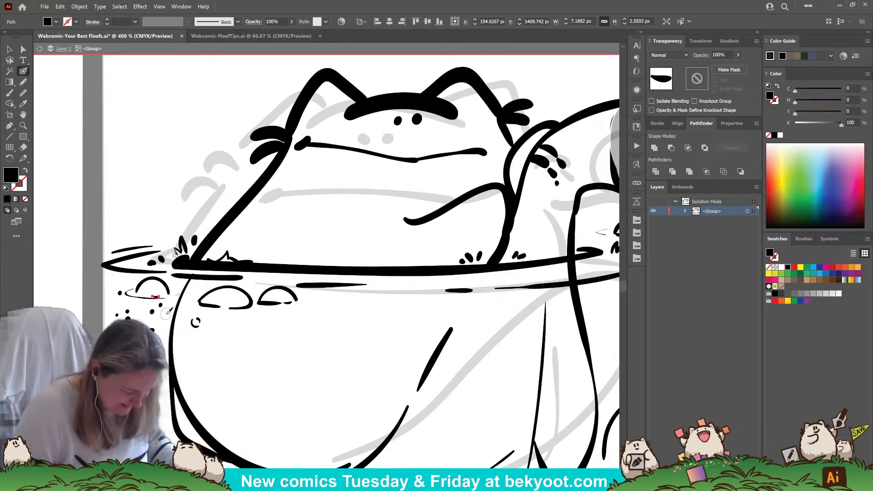
ctrl+click(166, 285)
key(ctrl+shift+a)
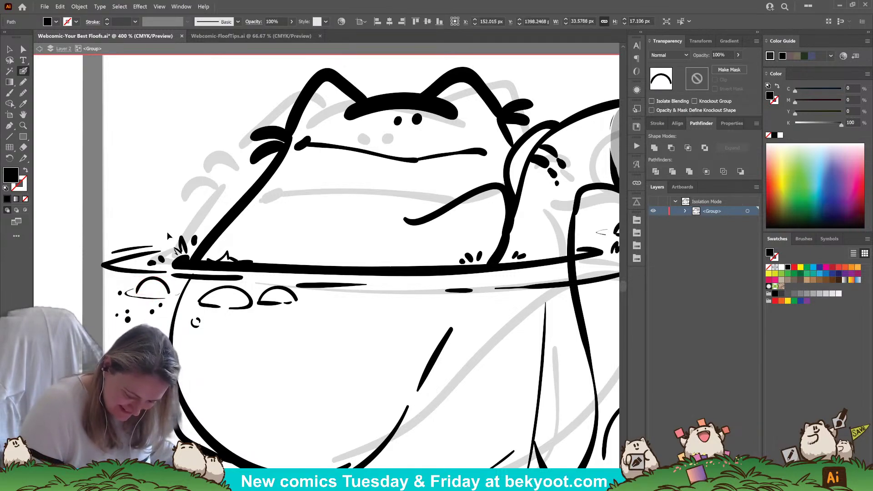
drag(136, 293, 170, 289)
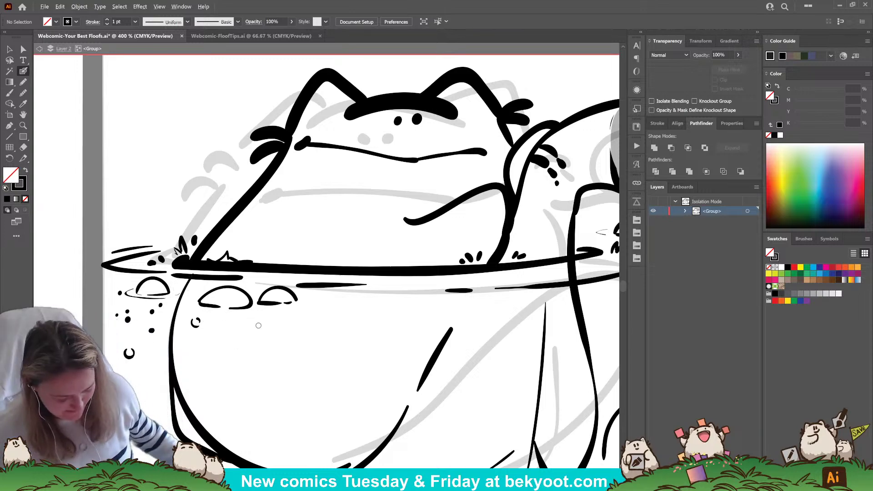
Step: Ink a larger half-dome bubble with ripple lines on the water behind the character's back, just above the waterline
scroll(295, 325, down, 3)
drag(360, 325, 331, 298)
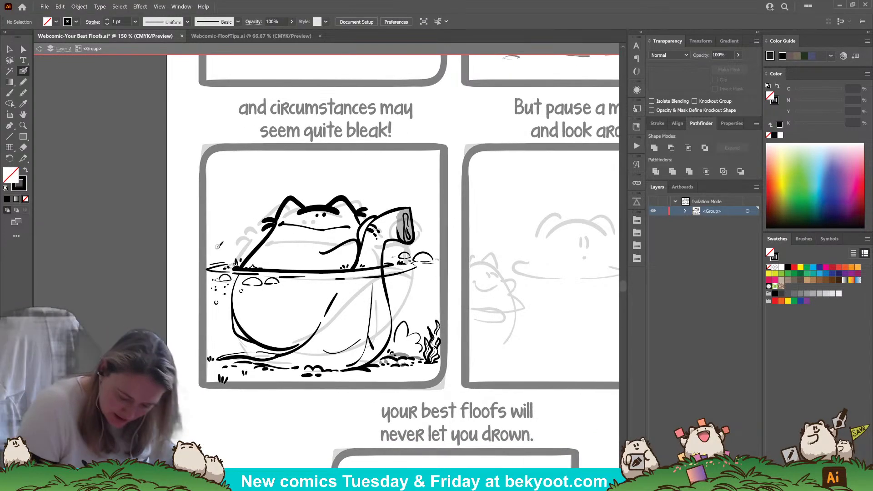
mouse_move(239, 246)
mouse_down()
mouse_move(212, 249)
mouse_move(224, 254)
mouse_move(210, 261)
mouse_move(212, 251)
mouse_move(208, 269)
mouse_up()
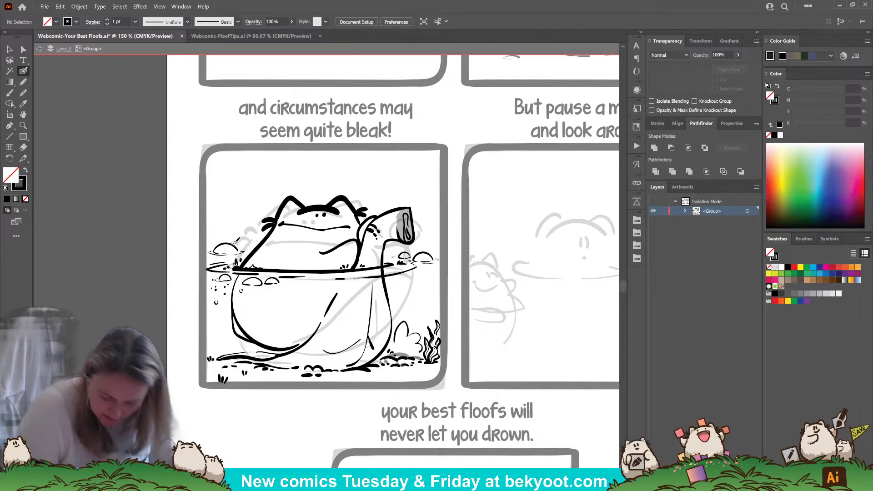
Step: Check the background of the panels above and ink a straight horizon line from the panel border to the character's ear
drag(331, 385, 323, 376)
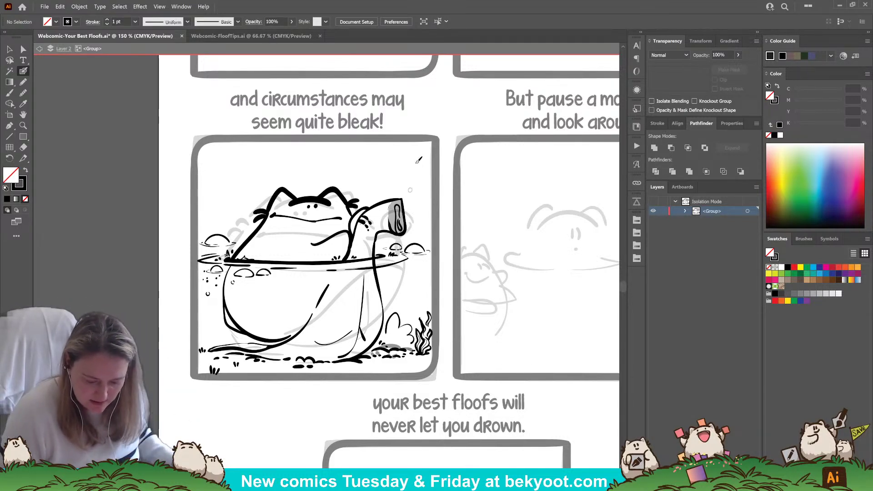
drag(413, 187, 295, 429)
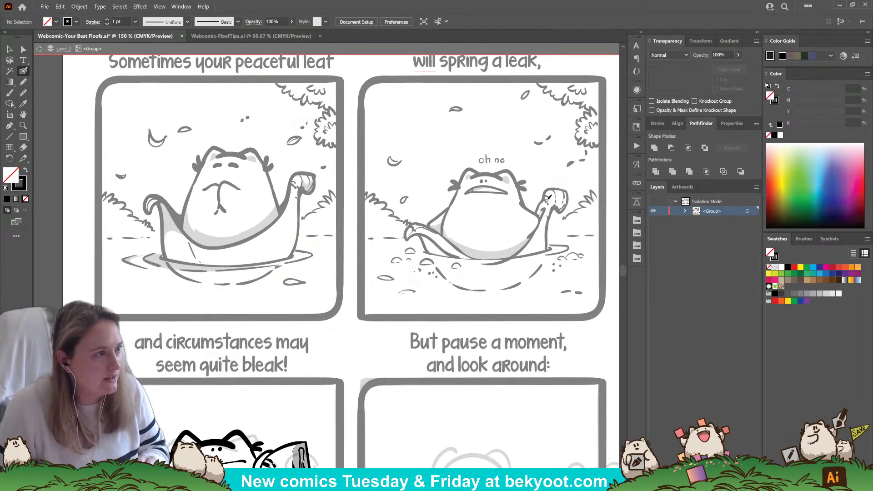
drag(302, 421, 357, 271)
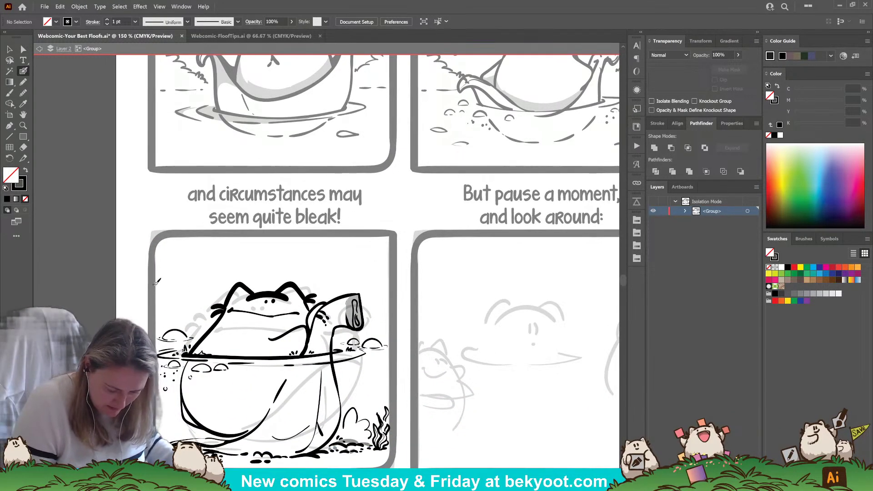
drag(172, 283, 203, 285)
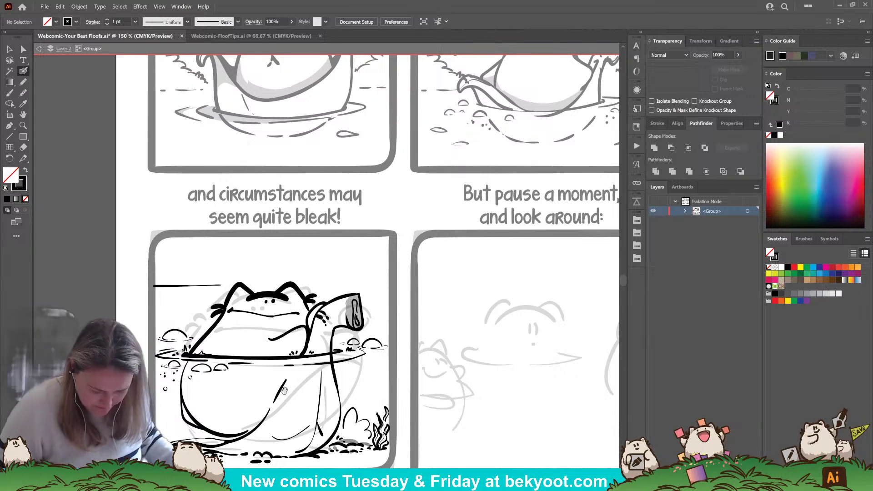
Step: Compare the new horizon line with the horizon and bushes in the two finished panels above
scroll(259, 370, up, 3)
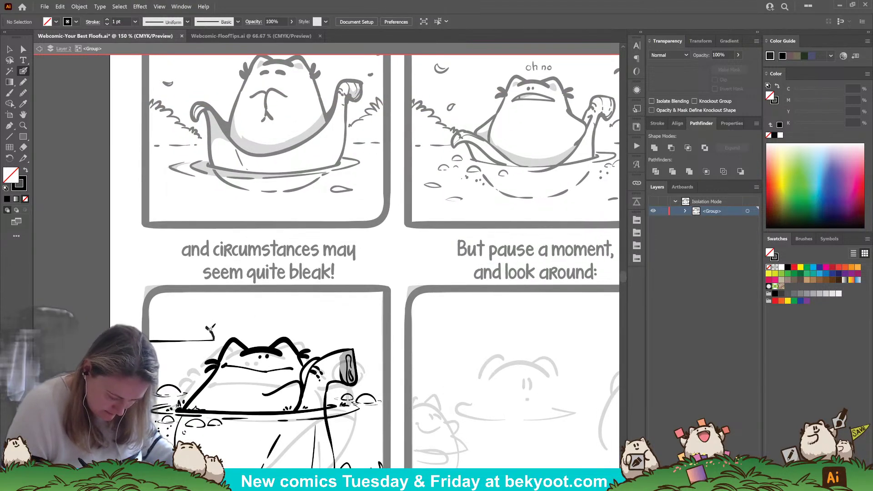
scroll(218, 334, up, 5)
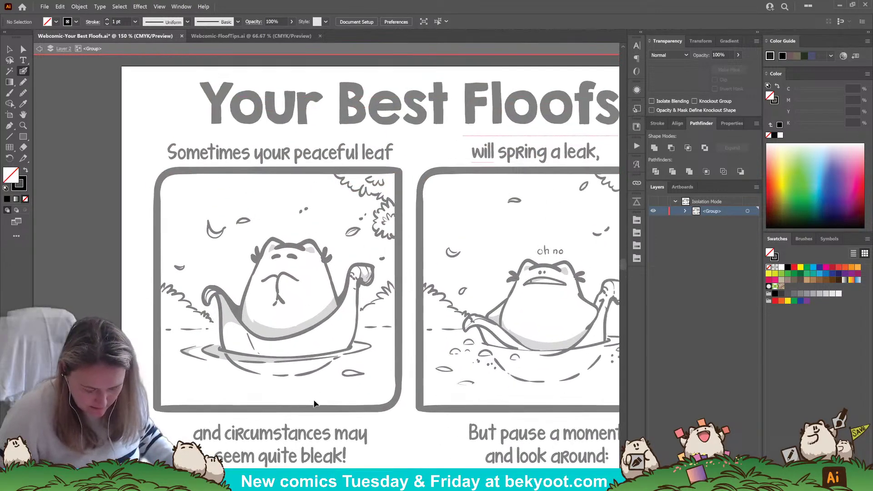
scroll(353, 356, up, 5)
scroll(353, 356, right, 2)
scroll(353, 356, down, 3)
scroll(283, 318, down, 10)
scroll(283, 319, left, 2)
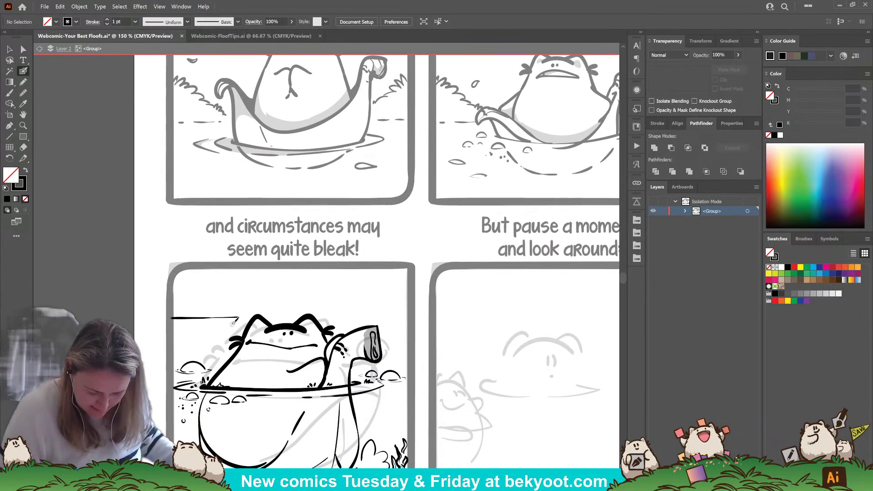
scroll(377, 333, down, 1)
scroll(376, 333, down, 3)
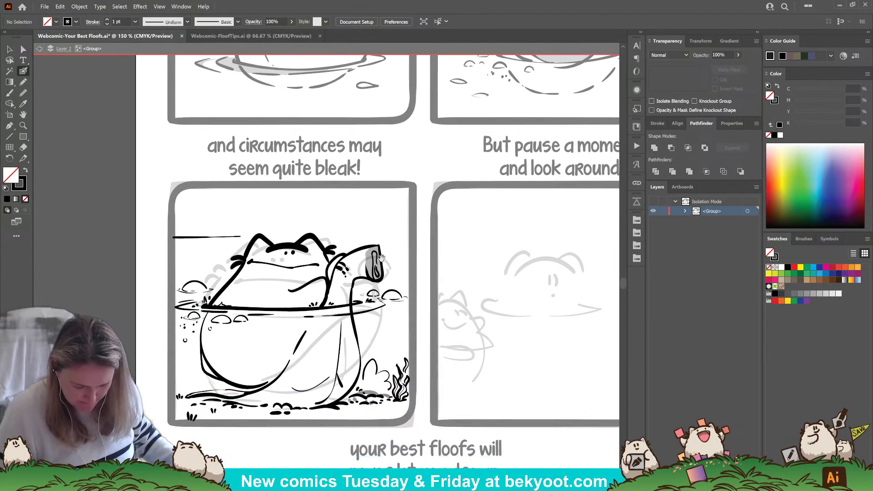
Step: Continue the horizon as a broken line from the character's other ear, above the log, to the opposite panel border
scroll(381, 257, up, 2)
drag(340, 281, 402, 280)
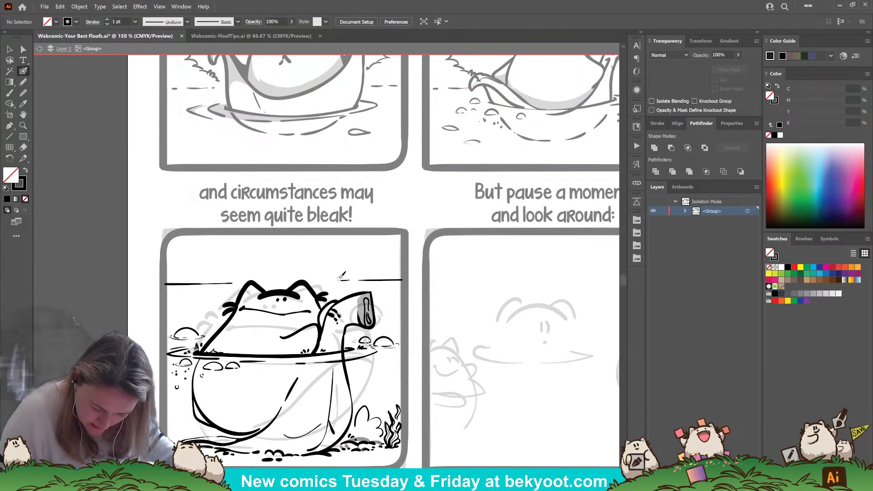
mouse_move(314, 281)
mouse_down()
mouse_move(344, 273)
mouse_move(318, 273)
mouse_move(323, 279)
mouse_move(328, 260)
mouse_move(392, 233)
mouse_move(335, 401)
mouse_move(336, 446)
mouse_move(373, 340)
mouse_move(363, 399)
mouse_move(345, 317)
mouse_up()
key(ctrl+z)
key(ctrl+z)
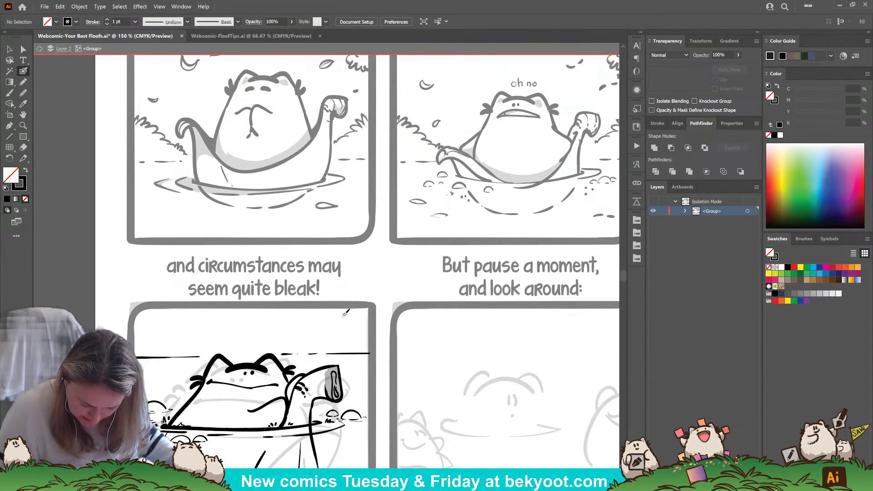
Step: Ink a leafy bush outline rising from the horizon beyond the log to the panel's upper border
mouse_move(341, 312)
mouse_down()
mouse_move(325, 314)
mouse_move(282, 352)
mouse_up()
drag(199, 425, 338, 409)
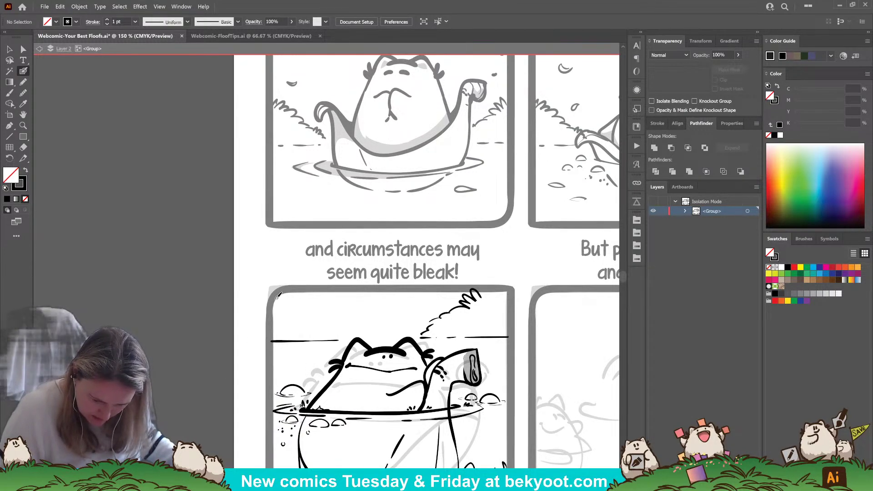
Step: Ink the second leafy bush outline from the panel's corner down to the character's ear, then group both bushes with the horizon lines
mouse_move(273, 304)
mouse_down()
mouse_move(284, 296)
mouse_move(314, 305)
mouse_move(346, 337)
mouse_up()
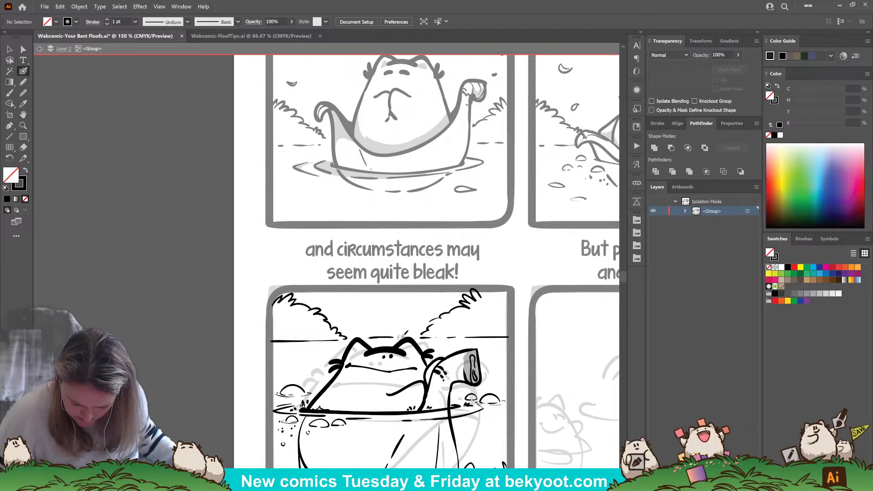
mouse_move(448, 386)
mouse_down()
mouse_move(228, 305)
mouse_move(272, 260)
mouse_move(330, 224)
mouse_move(271, 262)
mouse_move(357, 276)
mouse_up()
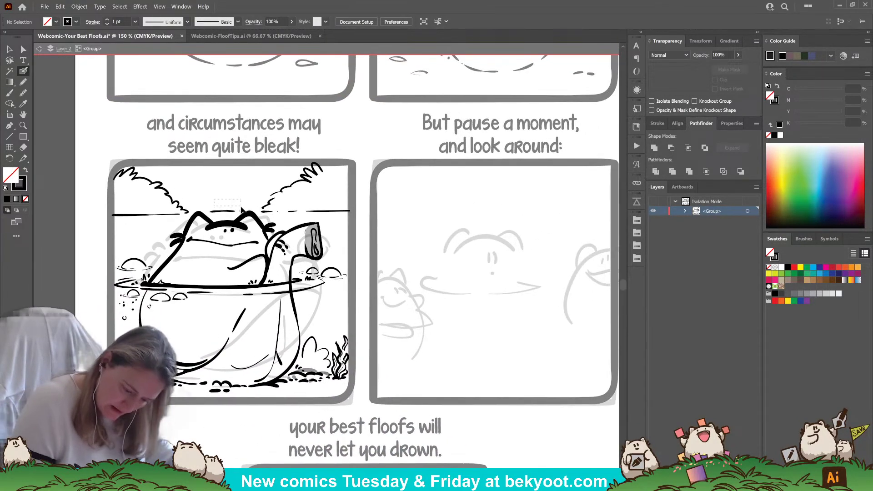
drag(241, 211, 210, 211)
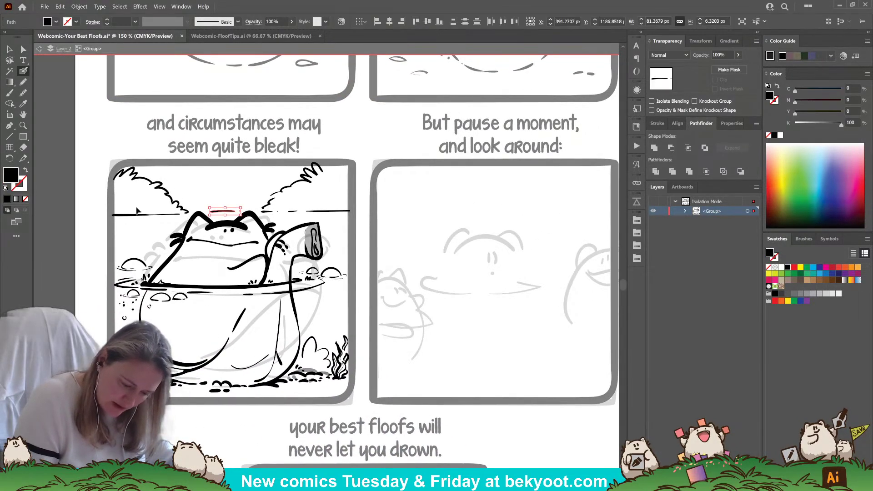
shift+click(162, 170)
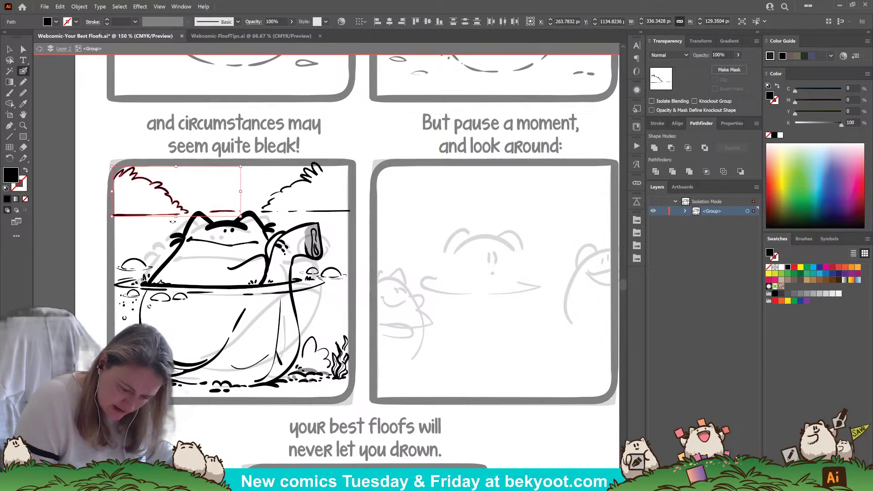
drag(264, 177, 330, 196)
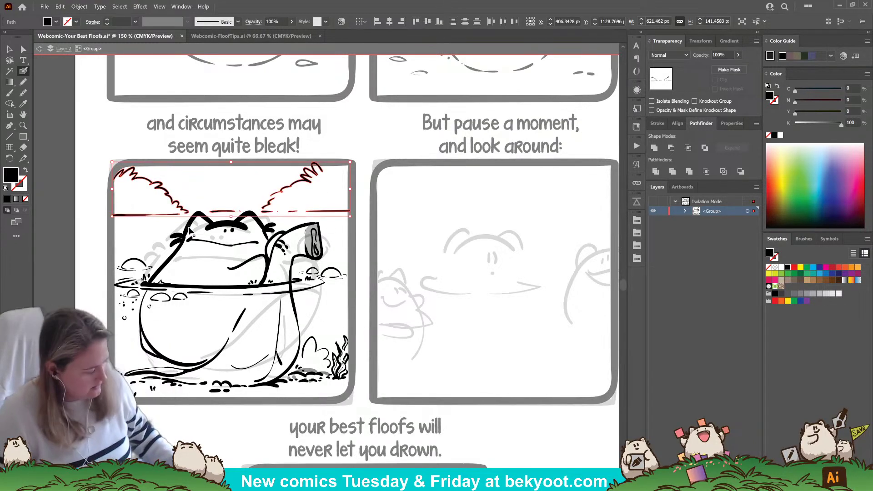
key(ctrl+g)
Step: Move the grouped horizon and bushes up so the bush tops extend above the panel's upper border
drag(328, 209, 332, 195)
click(370, 146)
scroll(371, 147, up, 3)
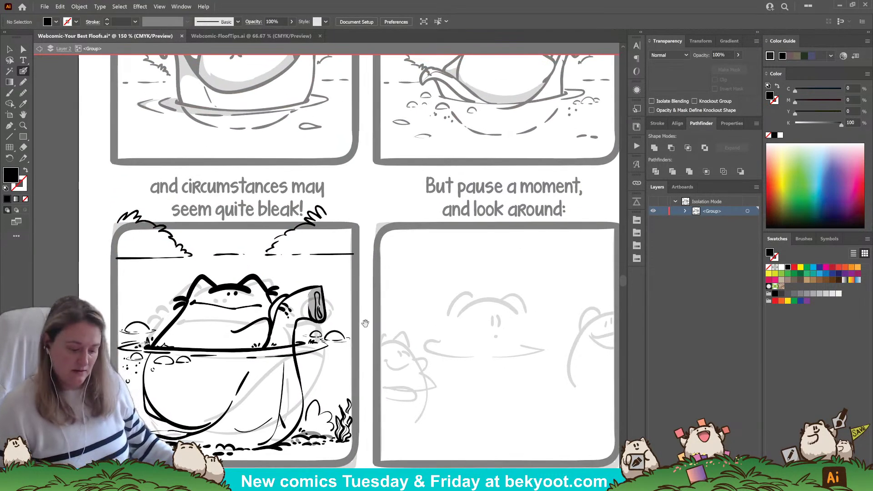
click(344, 255)
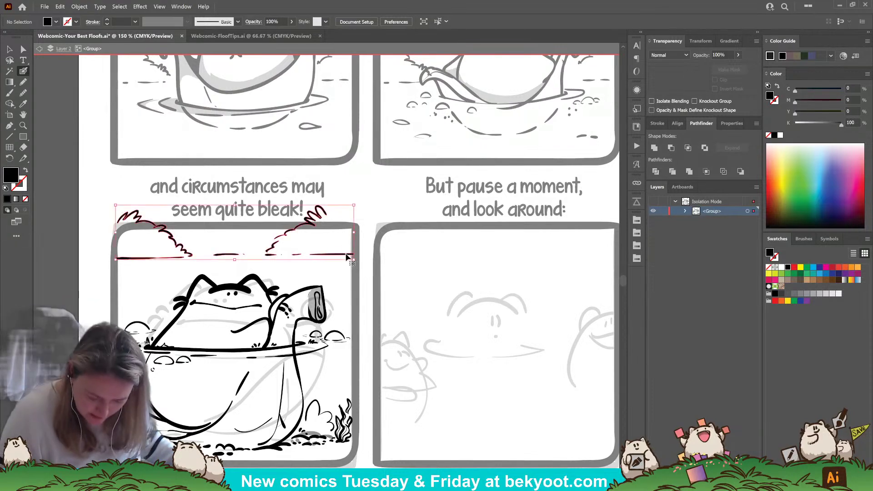
click(367, 201)
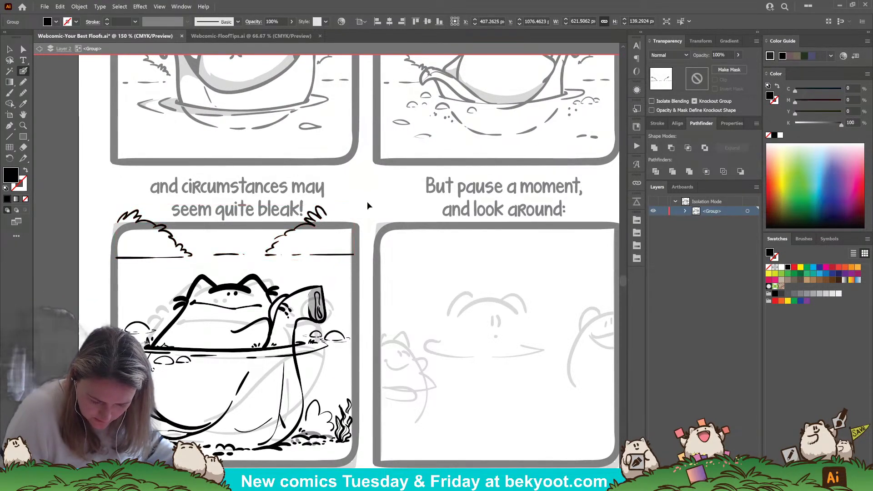
drag(329, 375, 338, 283)
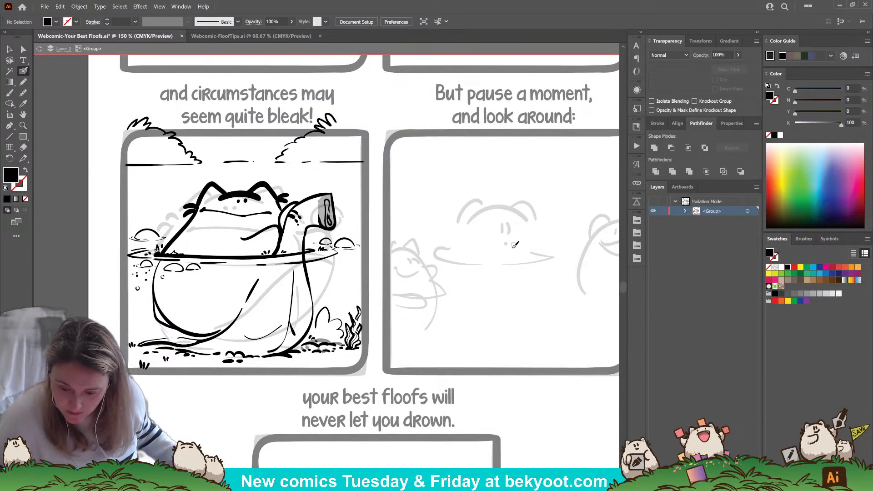
Step: Exit the isolation mode of the finished panel's line-art group
click(9, 50)
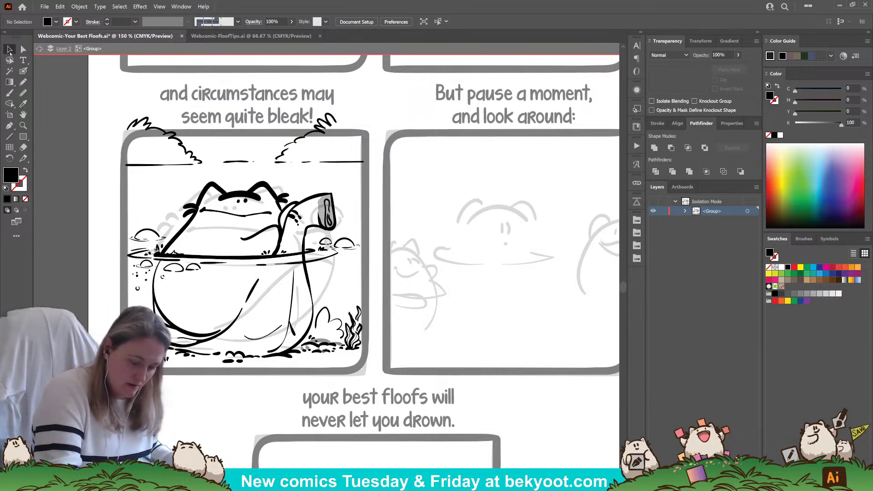
double_click(263, 392)
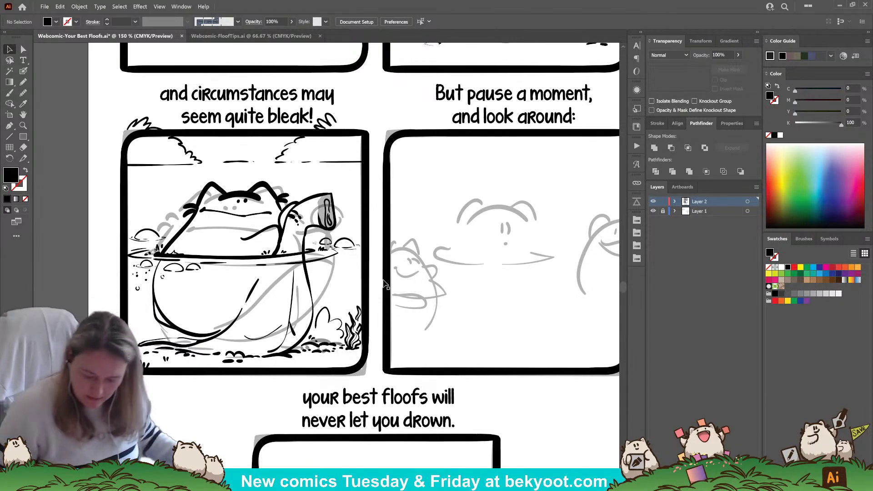
scroll(377, 314, right, 2)
scroll(377, 314, down, 1)
drag(375, 284, 350, 276)
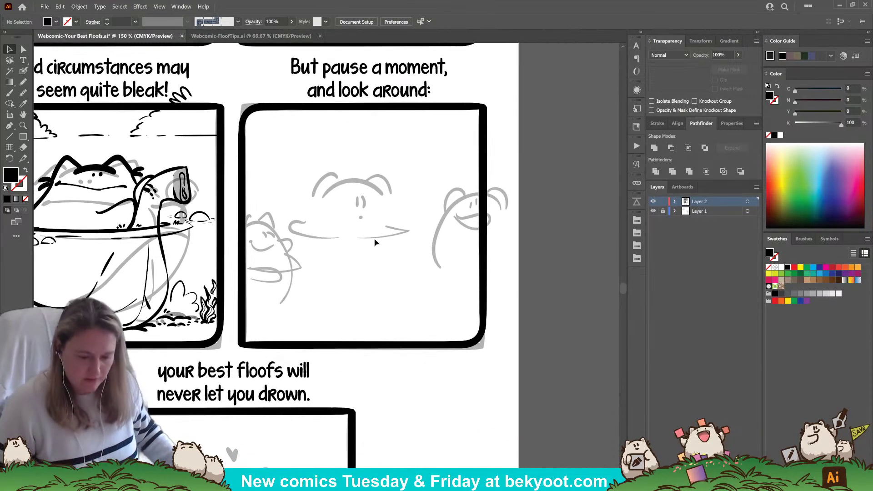
Step: Set the Blob Brush to a size of 22 pt with a pressure variation of 22 pt
key(shift+b)
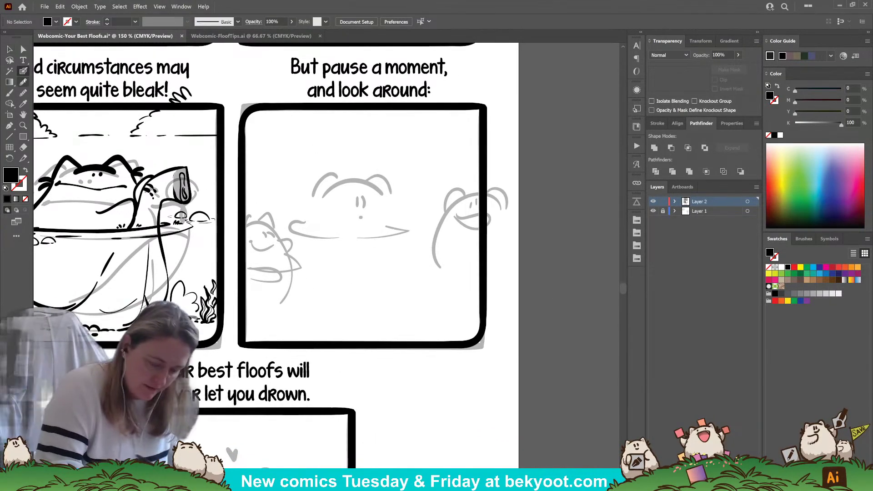
key(Return)
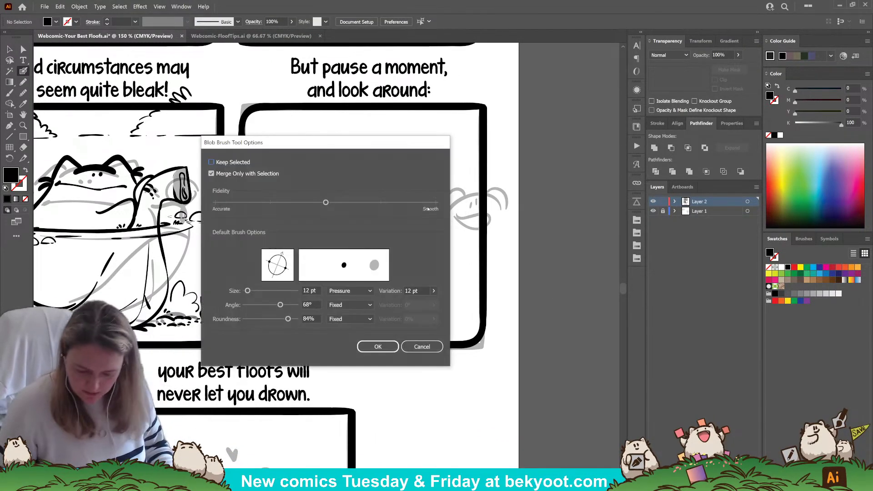
key(Return)
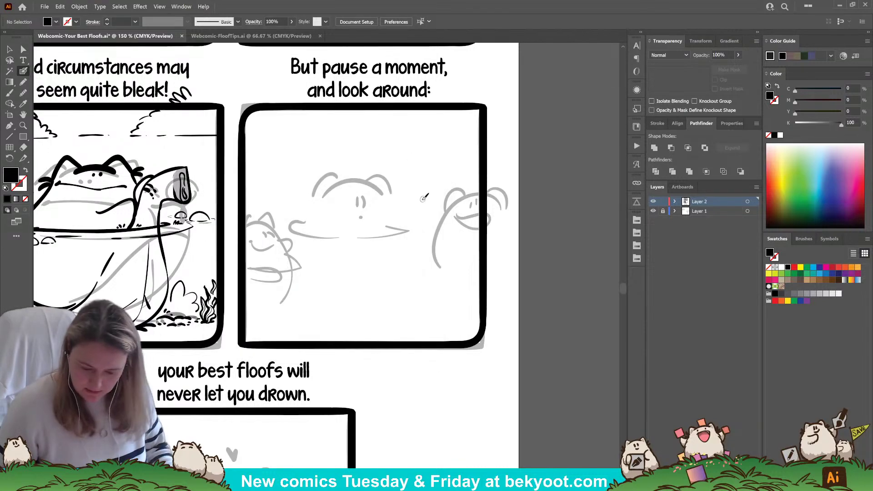
key(Return)
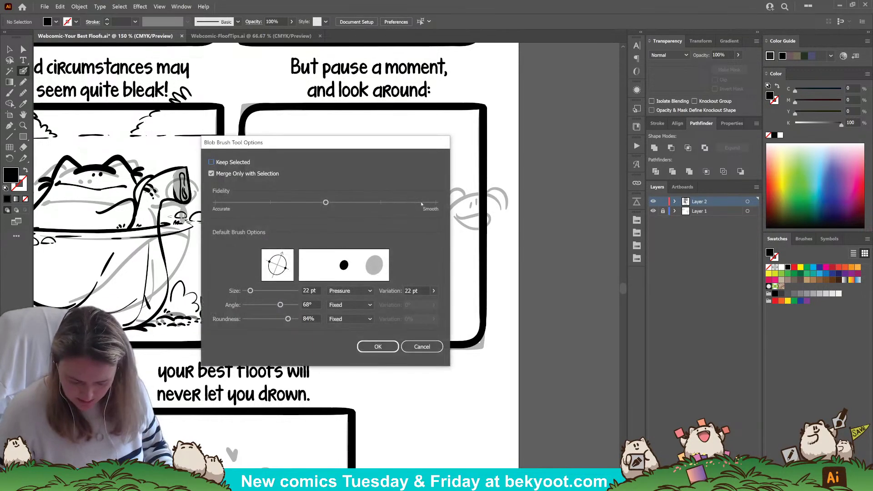
key(Return)
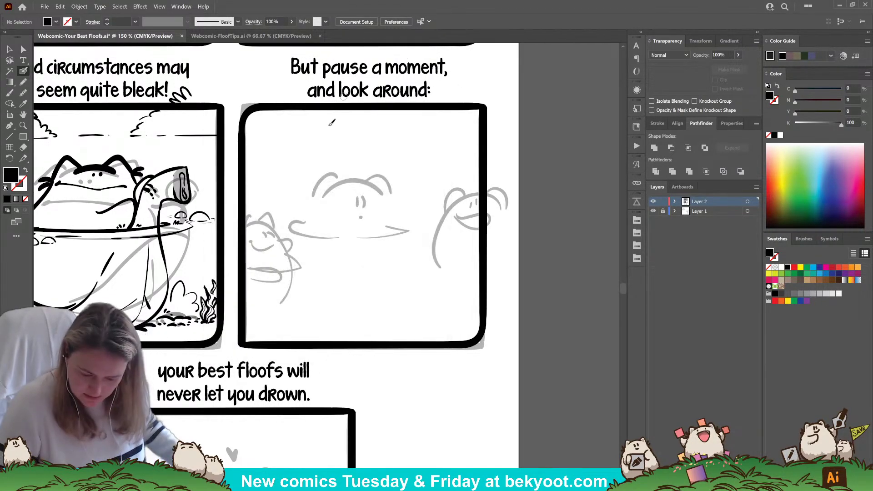
Step: Ink the character's head in the "But pause a moment, and look around:" panel, with ears, eyes, nose, cheek tufts and sloping body sides
drag(320, 255, 380, 249)
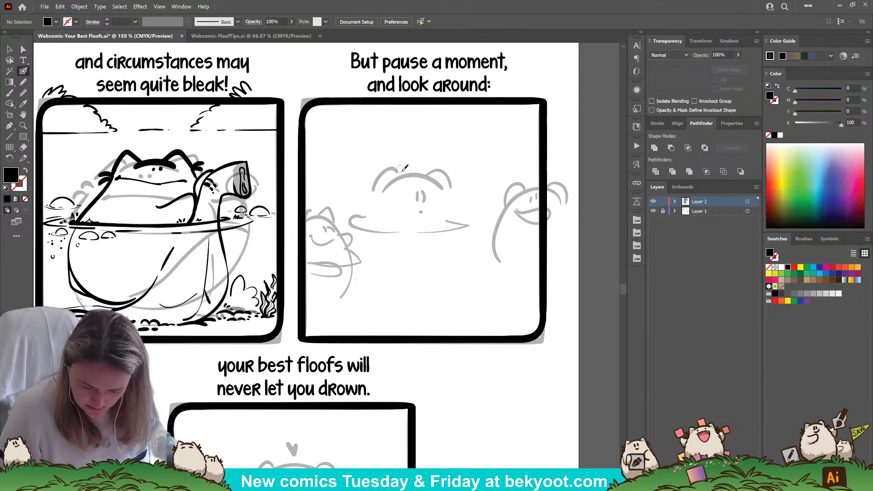
drag(395, 172, 436, 169)
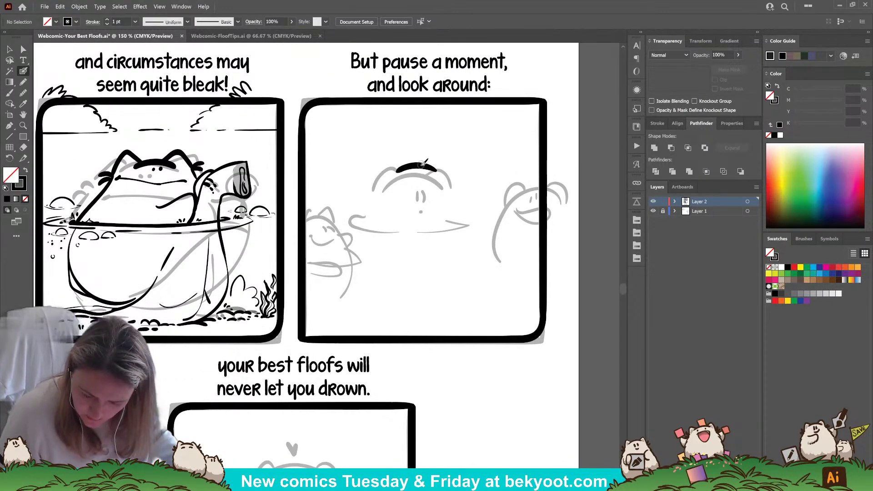
key(ctrl+z)
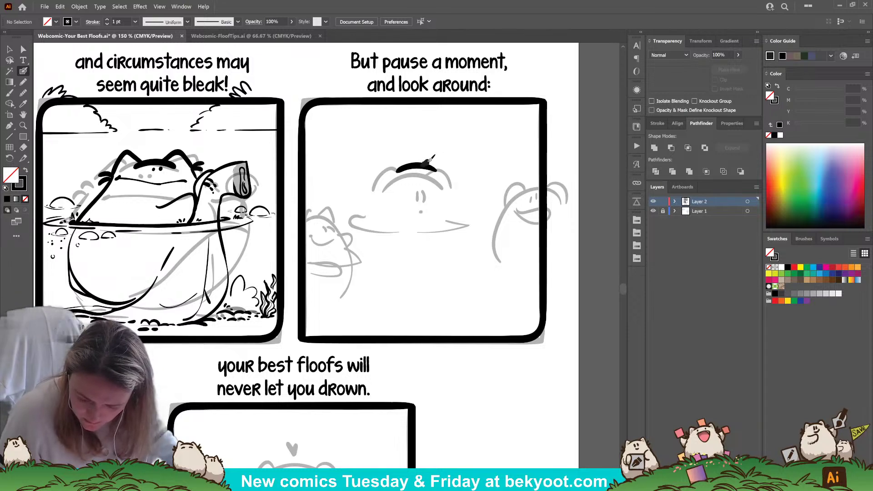
mouse_move(429, 160)
mouse_down()
mouse_move(445, 156)
mouse_move(452, 172)
mouse_up()
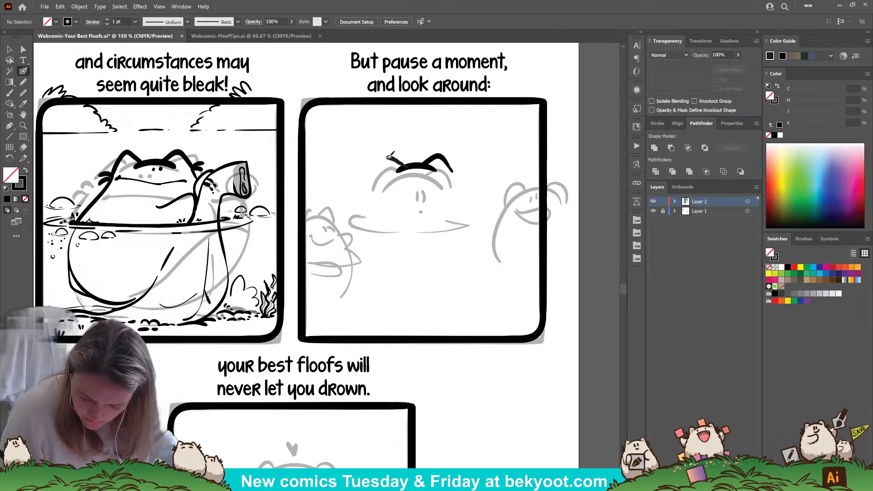
mouse_move(390, 156)
mouse_down()
mouse_move(375, 192)
mouse_move(372, 172)
mouse_move(373, 194)
mouse_move(364, 193)
mouse_move(432, 201)
mouse_up()
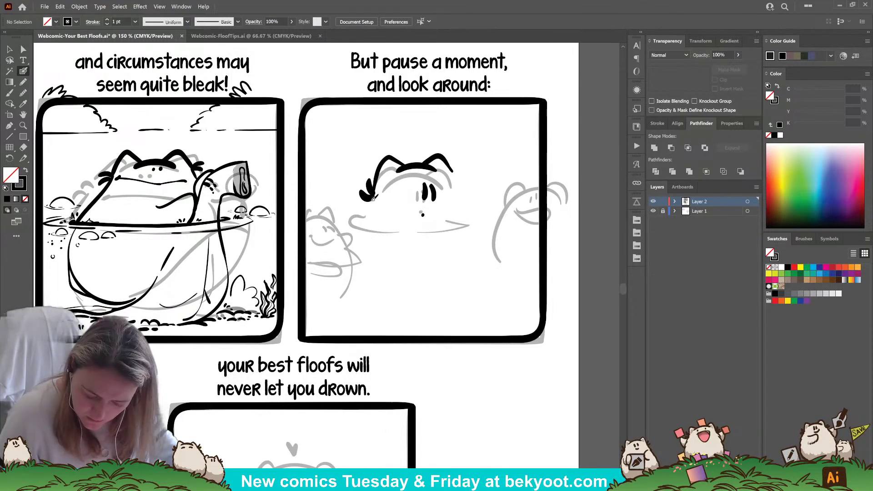
drag(373, 196, 356, 221)
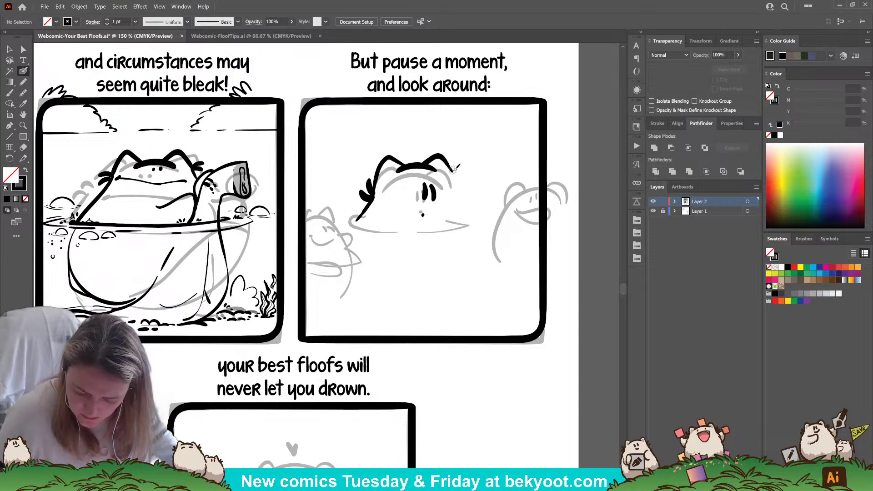
mouse_move(454, 170)
mouse_down()
mouse_move(466, 164)
mouse_move(472, 212)
mouse_up()
Step: Group the inked head strokes and move the group up above the sketched head in the panel
drag(362, 160, 476, 233)
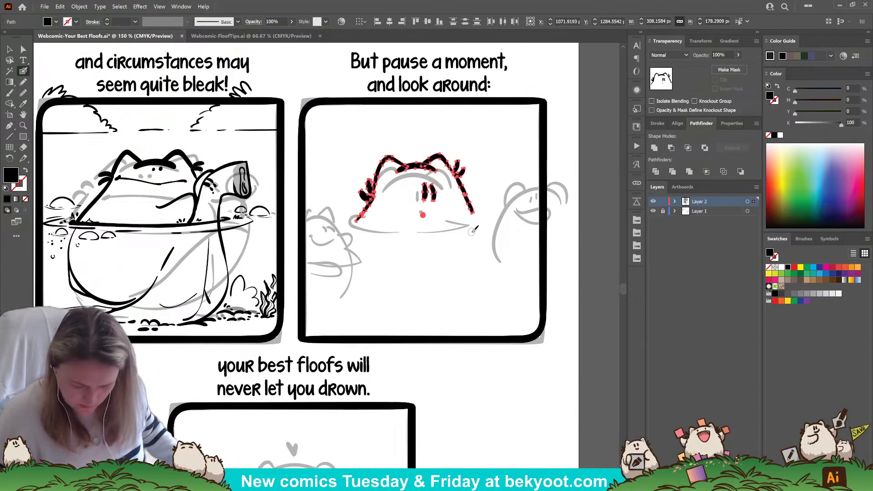
key(v)
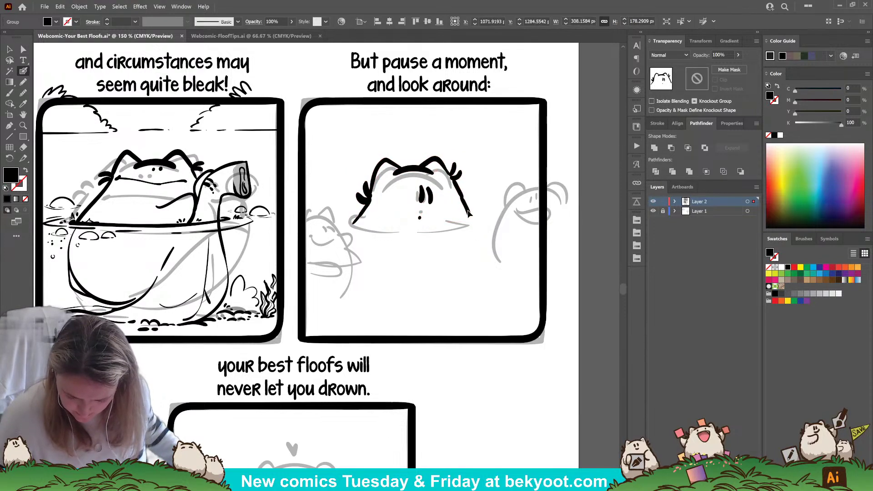
drag(470, 152, 462, 149)
ctrl+click(447, 235)
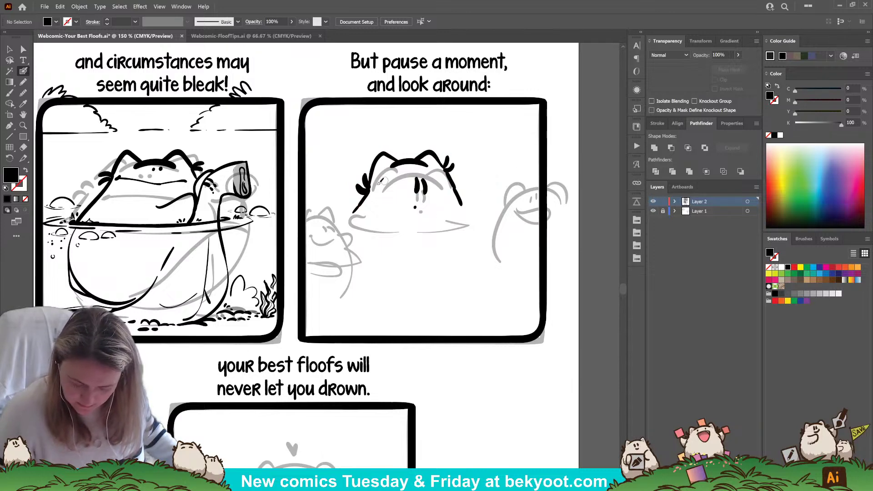
drag(453, 206, 457, 180)
scroll(400, 245, down, 3)
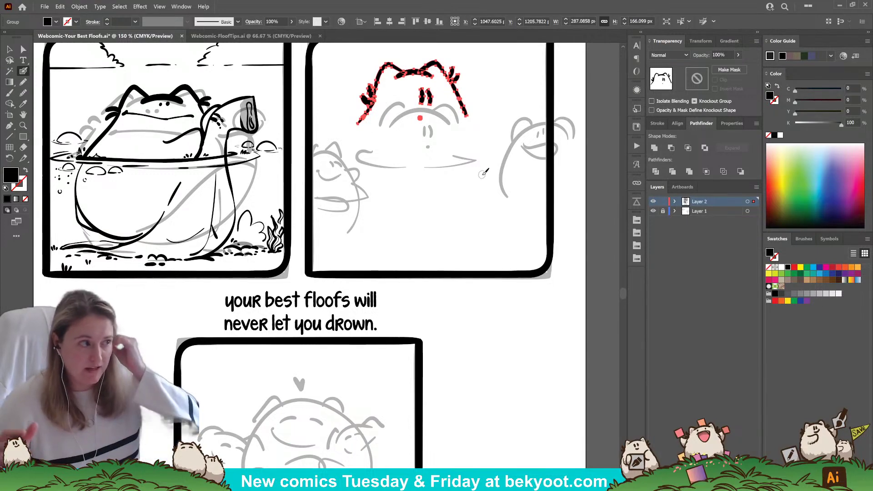
ctrl+click(444, 163)
scroll(432, 153, up, 3)
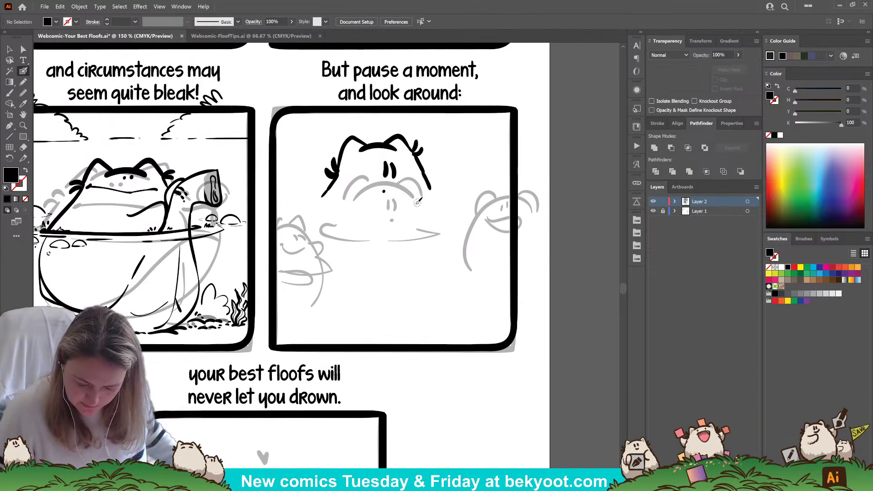
Step: Ink the character's arm and the end of the log rising beside its body
mouse_move(414, 205)
mouse_down()
mouse_move(442, 163)
mouse_move(460, 155)
mouse_move(467, 178)
mouse_move(463, 194)
mouse_move(444, 206)
mouse_up()
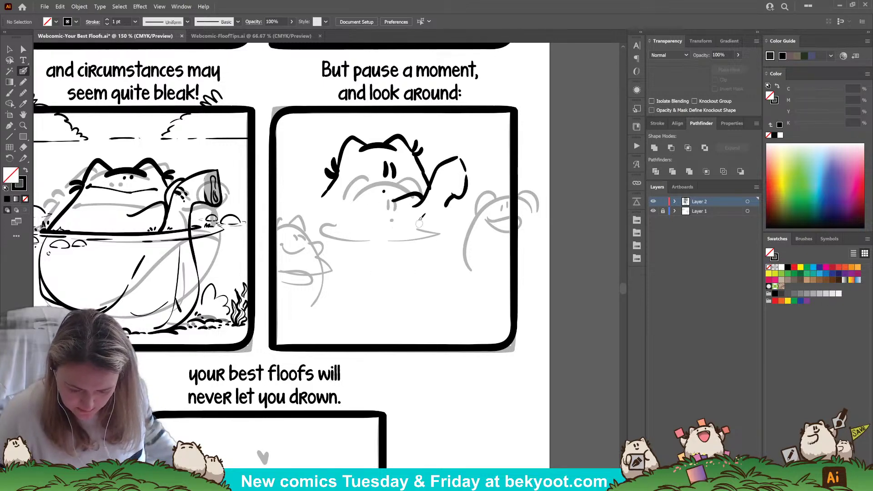
drag(387, 205, 424, 190)
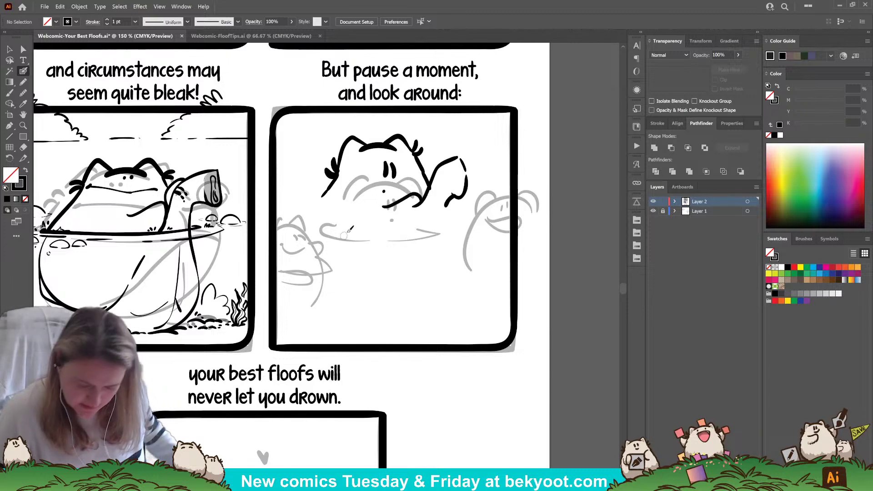
mouse_move(319, 197)
mouse_down()
mouse_move(324, 205)
mouse_move(395, 213)
mouse_move(457, 203)
mouse_up()
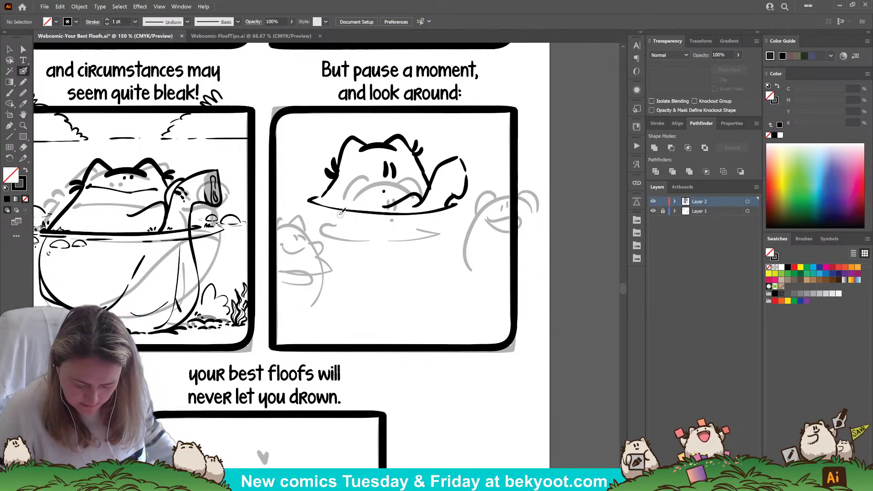
key(ctrl+z)
mouse_move(318, 200)
mouse_down()
mouse_move(404, 209)
mouse_move(456, 200)
mouse_up()
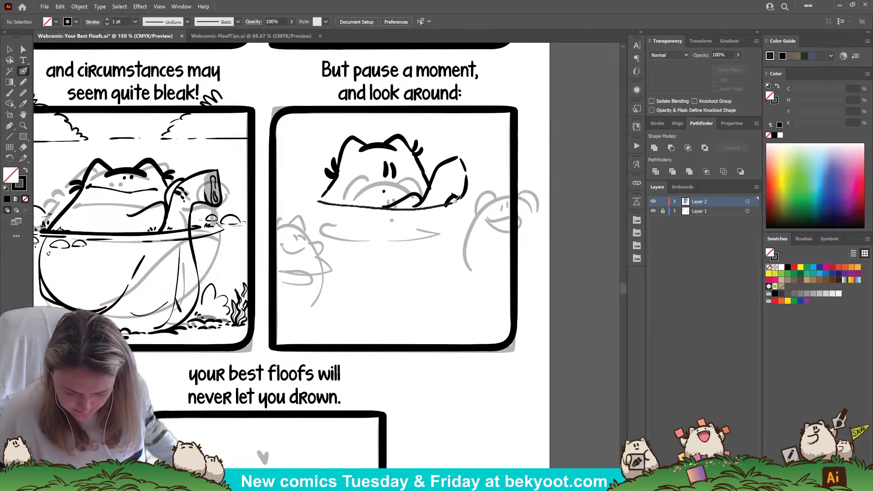
key(ctrl+z)
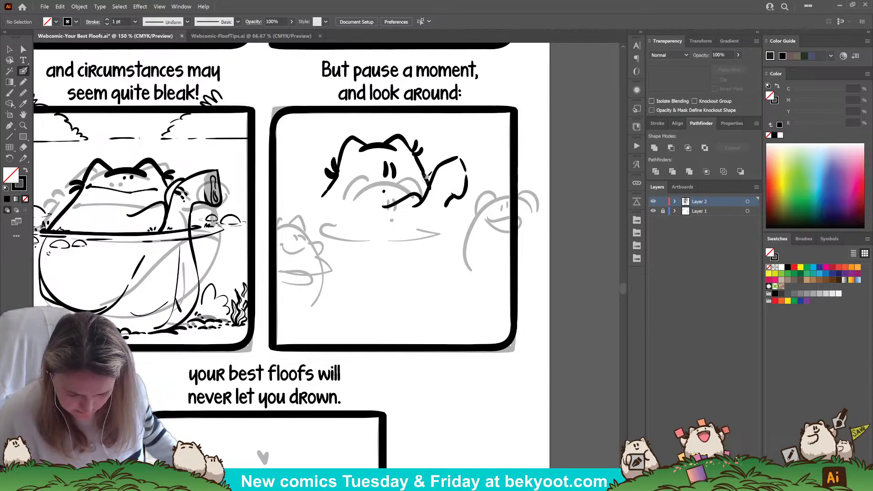
Step: Ink the arm's upper line against the log and a shallow curved waterline beneath the body, from its far side to the log
mouse_move(422, 182)
mouse_down()
mouse_move(443, 160)
mouse_move(445, 172)
mouse_up()
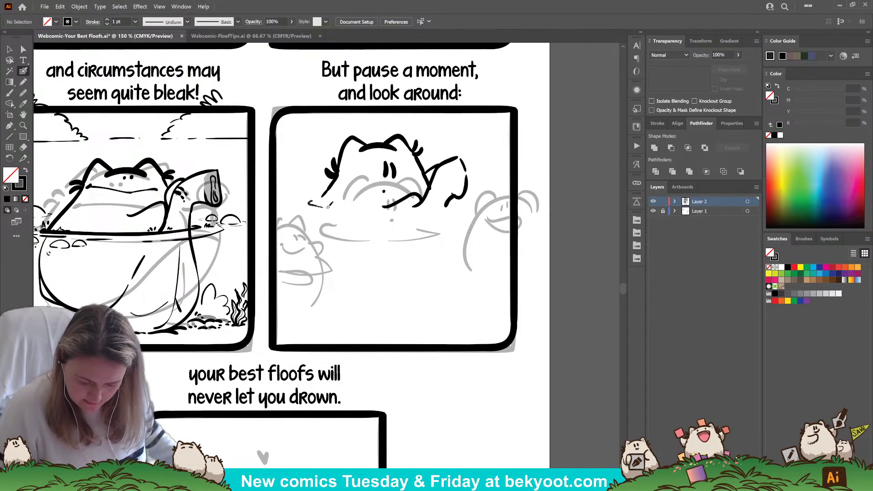
mouse_move(327, 205)
mouse_down()
mouse_move(409, 208)
mouse_move(462, 195)
mouse_up()
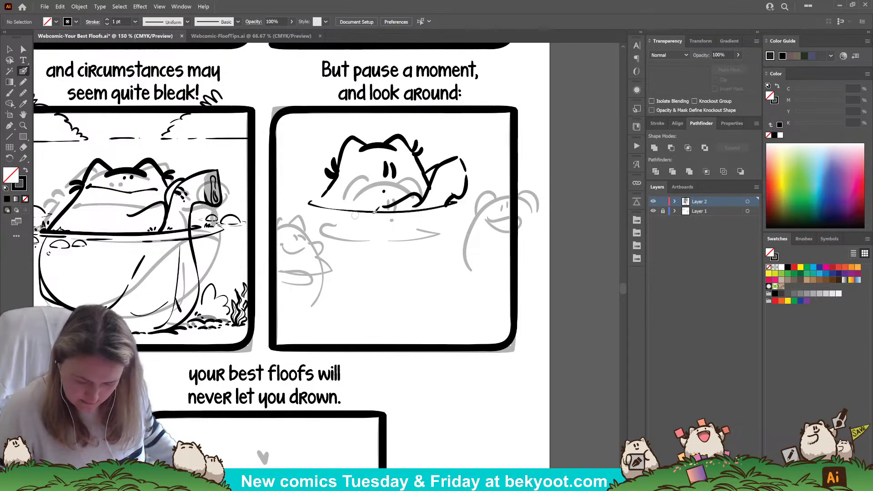
Step: Undo the curved waterline and re-ink the body's sloping side and a thinner waterline to the log, with a pointed far end
key(ctrl+z)
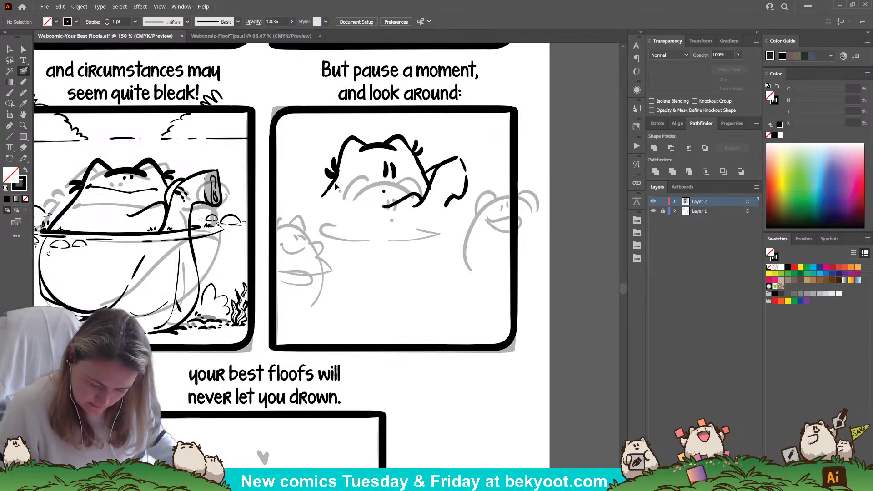
drag(328, 190, 314, 214)
key(ctrl+z)
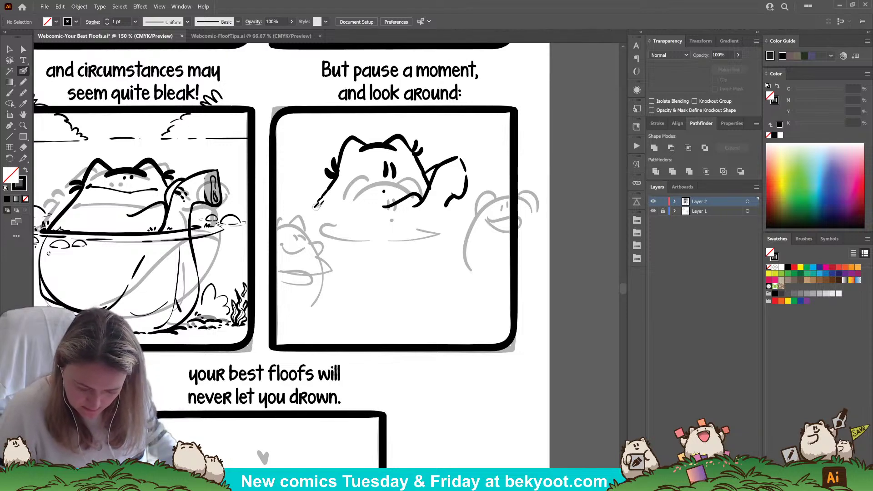
key(ctrl+z)
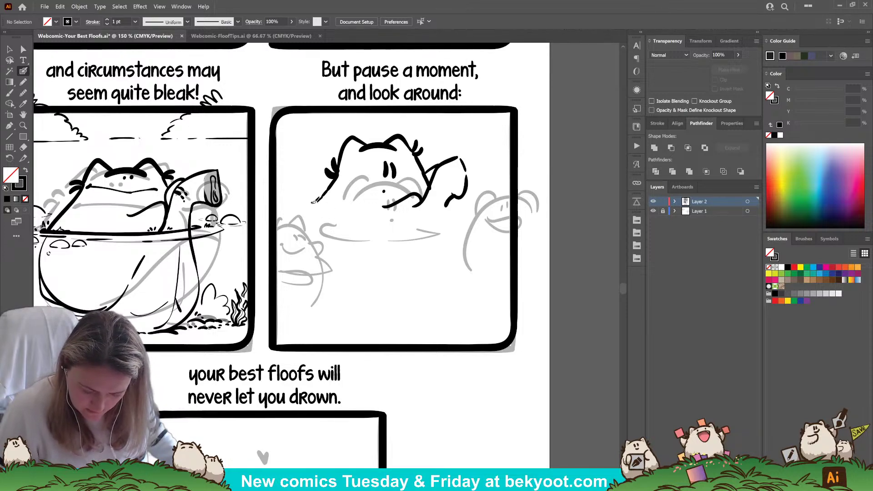
mouse_move(313, 201)
mouse_down()
mouse_move(386, 209)
mouse_move(379, 206)
mouse_up()
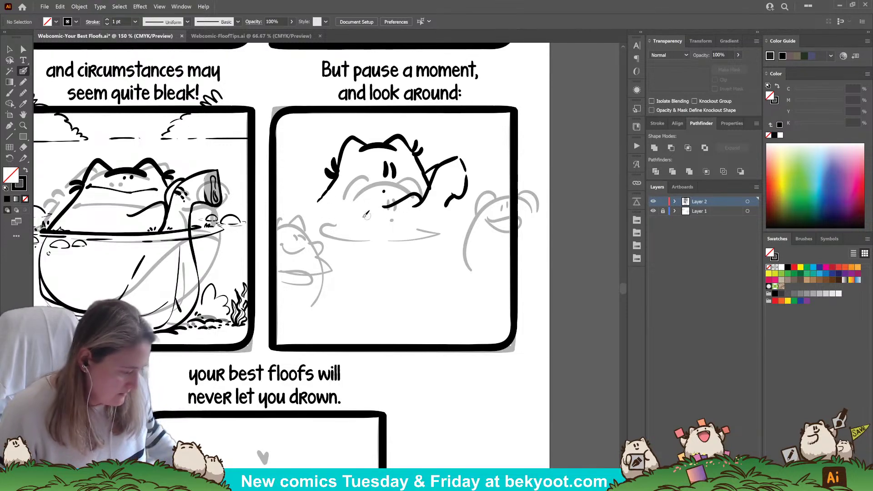
drag(314, 209, 453, 205)
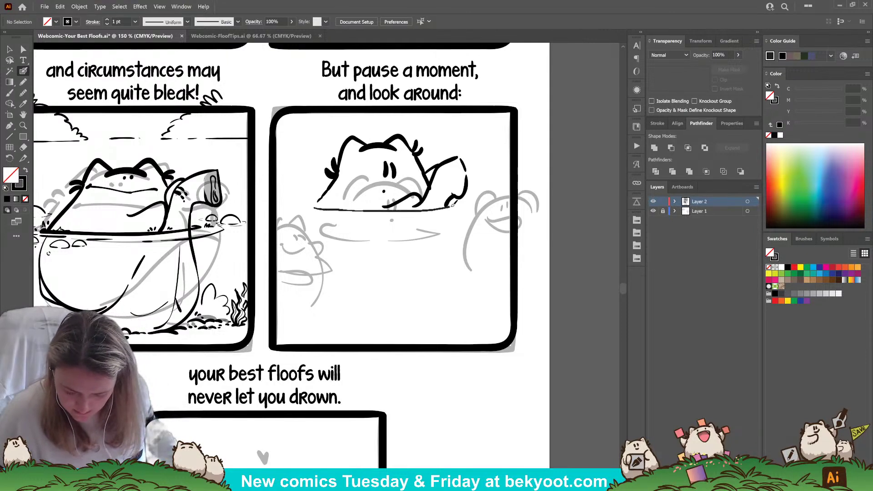
drag(293, 206, 329, 210)
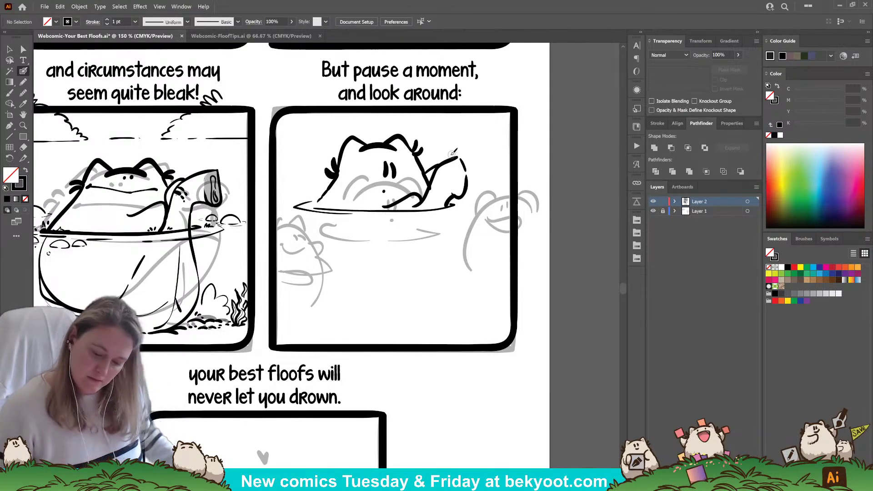
Step: Ink growth rings on the log's cut end and an exclamation mark above the swimming character's head
mouse_move(445, 164)
mouse_down()
mouse_move(454, 196)
mouse_move(466, 191)
mouse_move(454, 198)
mouse_up()
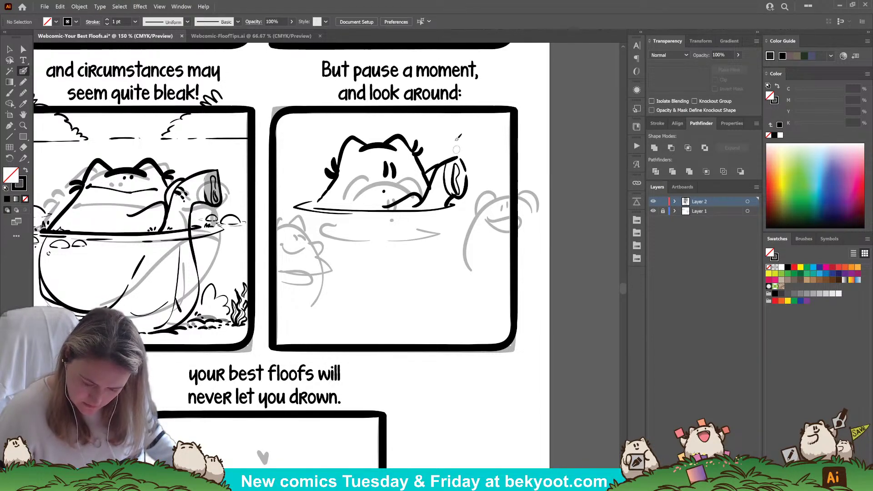
key(ctrl+z)
mouse_move(464, 157)
mouse_down()
mouse_move(453, 177)
mouse_move(465, 175)
mouse_move(460, 160)
mouse_move(457, 187)
mouse_move(466, 186)
mouse_up()
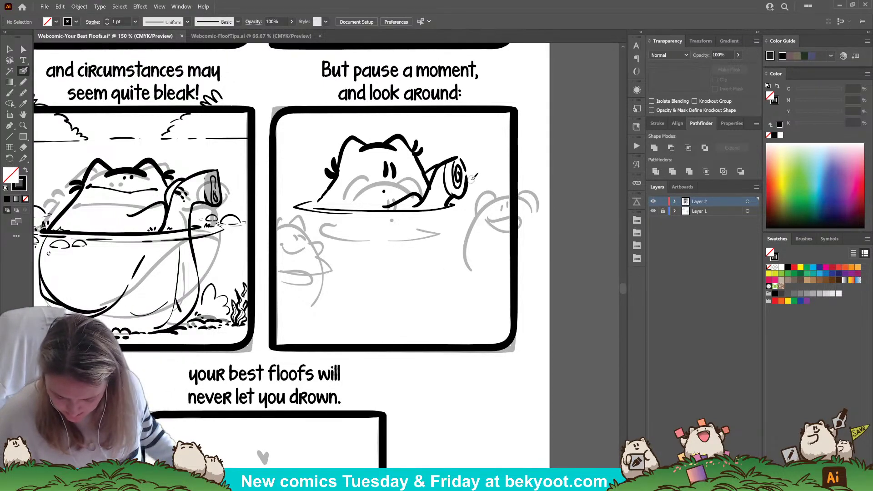
drag(371, 121, 374, 133)
drag(375, 136, 377, 139)
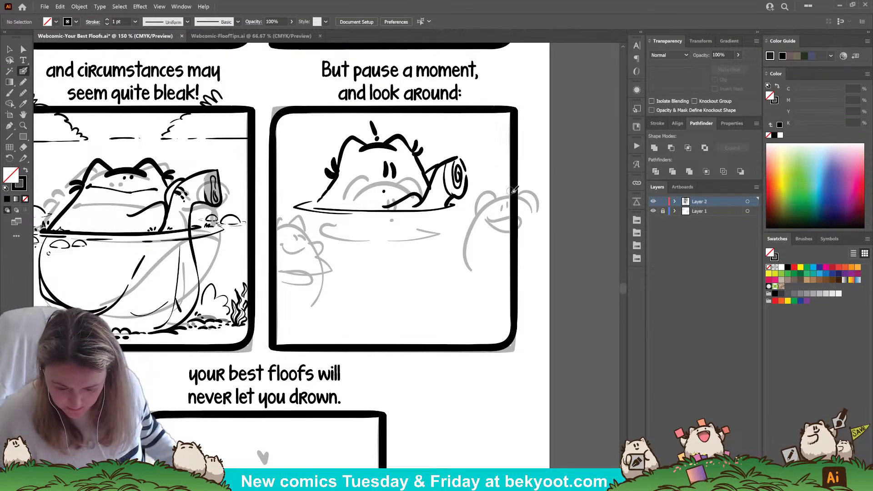
Step: Ink a large arc across the panel's lower-left corner, curving down from the panel border beneath the sketched friend
drag(475, 224, 507, 227)
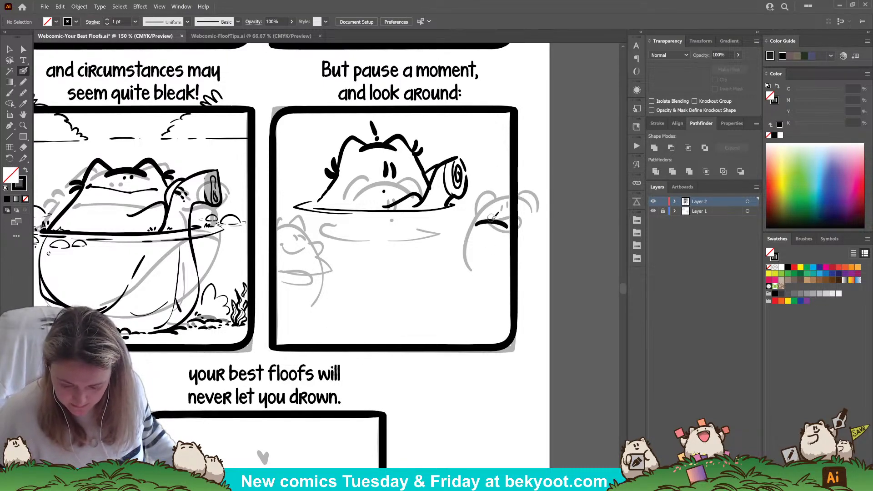
key(ctrl+z)
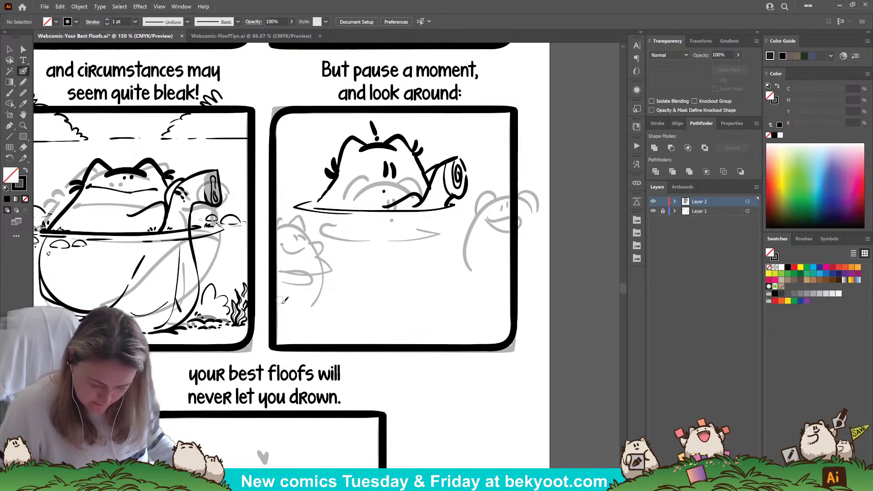
mouse_move(277, 279)
mouse_down()
mouse_move(321, 276)
mouse_move(361, 297)
mouse_move(367, 324)
mouse_up()
drag(293, 306, 316, 313)
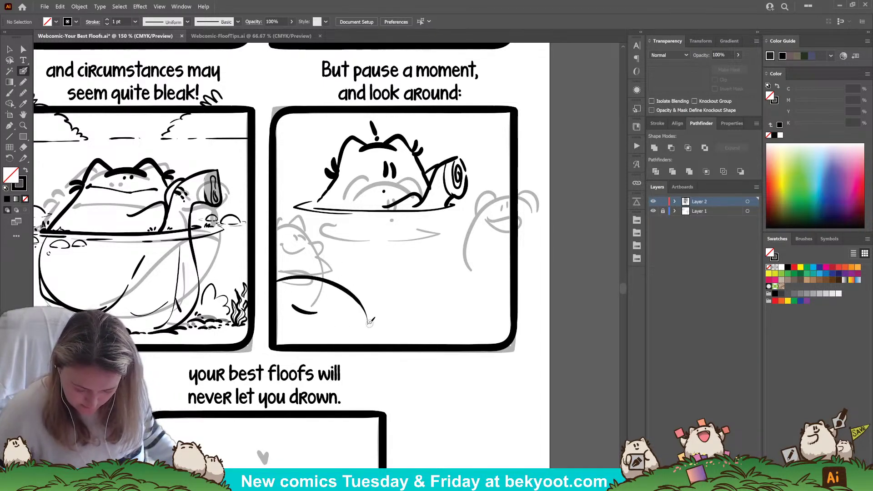
drag(278, 333, 287, 336)
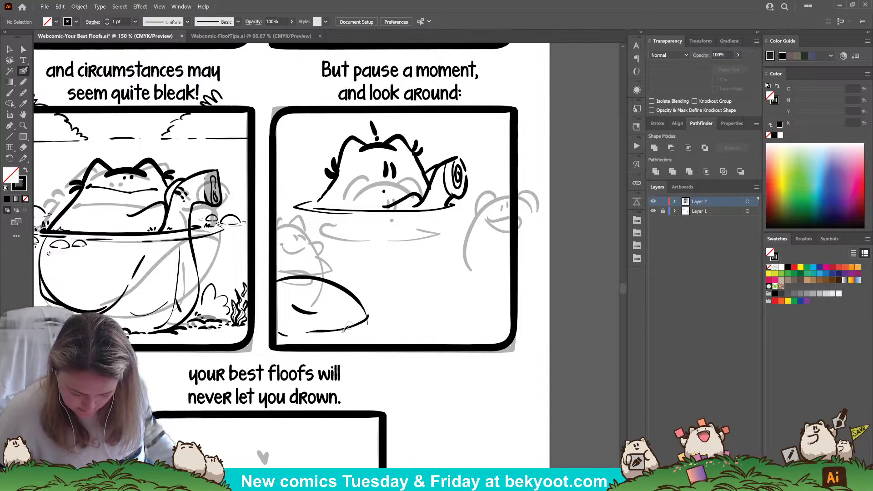
key(ctrl+z)
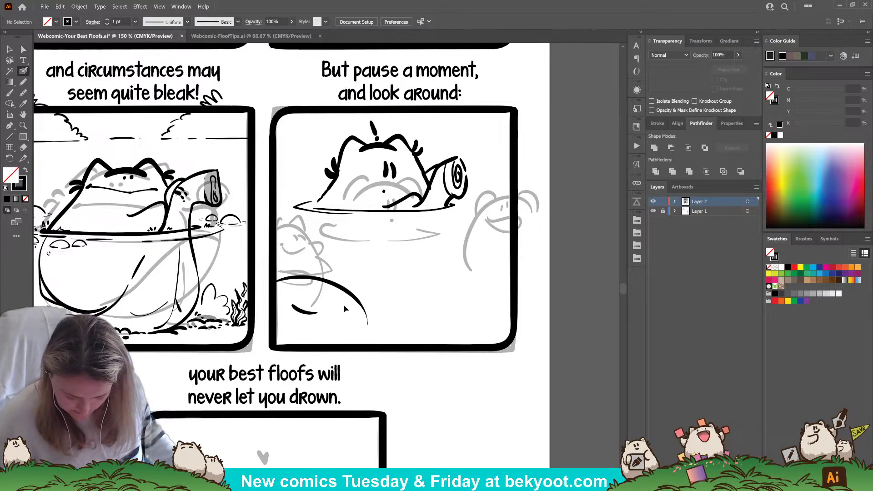
key(ctrl+z)
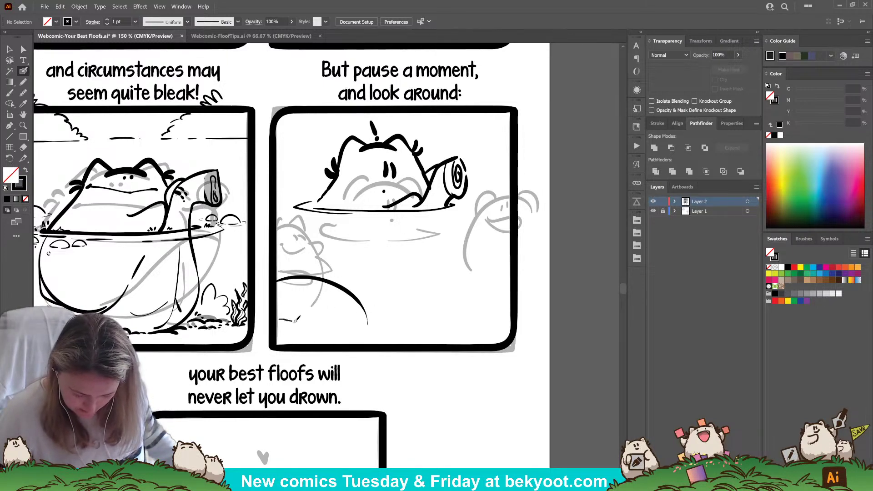
mouse_move(278, 319)
mouse_down()
mouse_move(298, 328)
mouse_move(303, 344)
mouse_up()
key(ctrl+z)
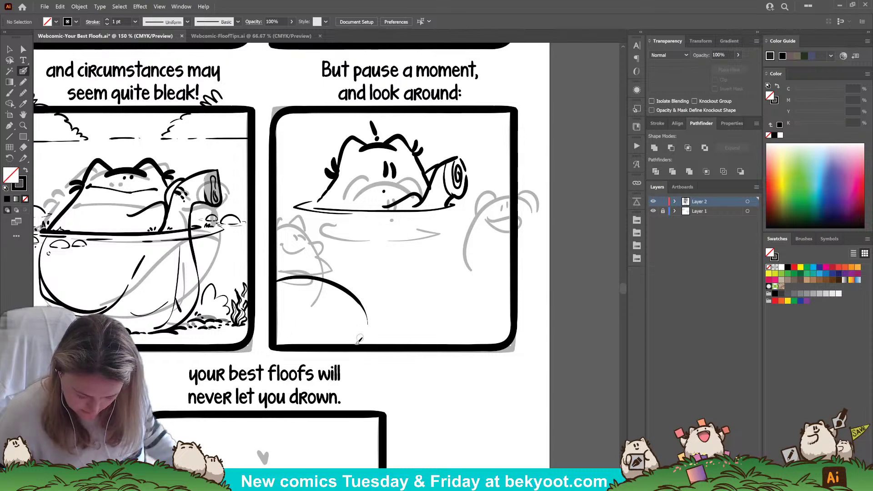
Step: Ink the ears, brow line and eyes of the friend at the panel's left border
mouse_move(280, 229)
mouse_down()
mouse_move(311, 222)
mouse_move(303, 220)
mouse_move(311, 213)
mouse_move(329, 236)
mouse_move(278, 221)
mouse_move(308, 243)
mouse_up()
key(ctrl+z)
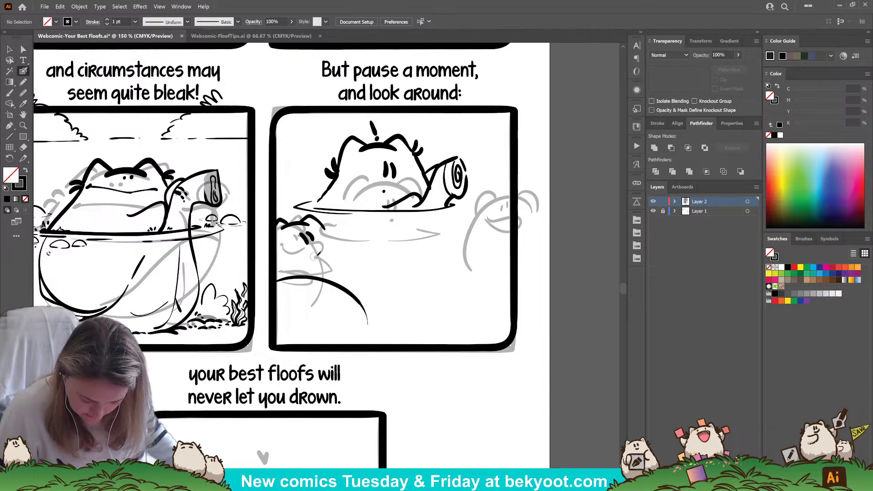
Step: Scale down the inked swimming character with its log and waterline, and move it slightly up in the panel
drag(292, 135, 462, 212)
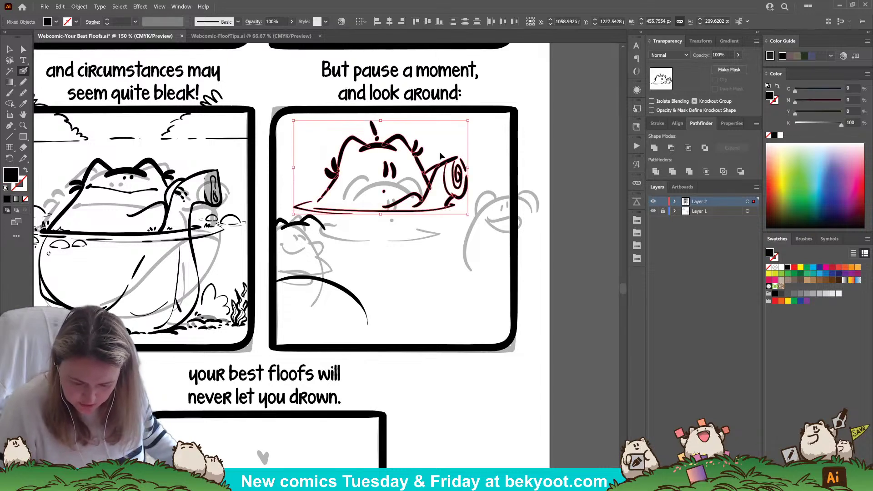
drag(468, 120, 451, 130)
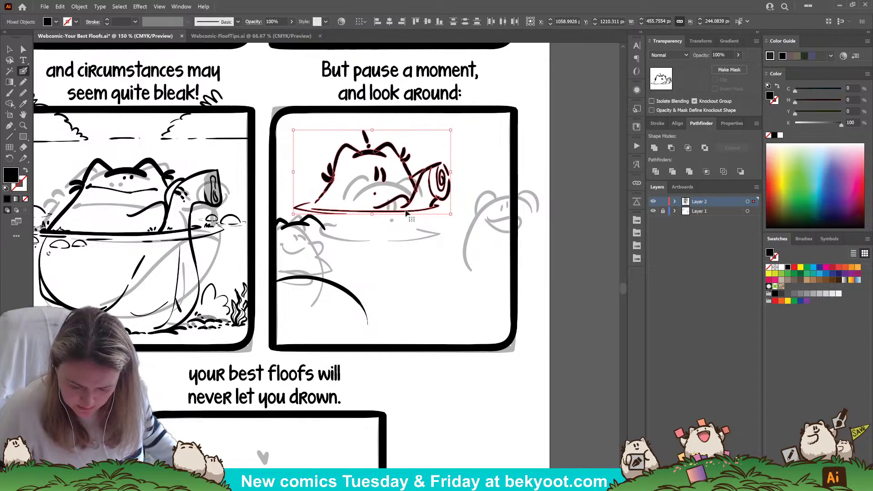
drag(409, 216, 413, 203)
ctrl+click(408, 251)
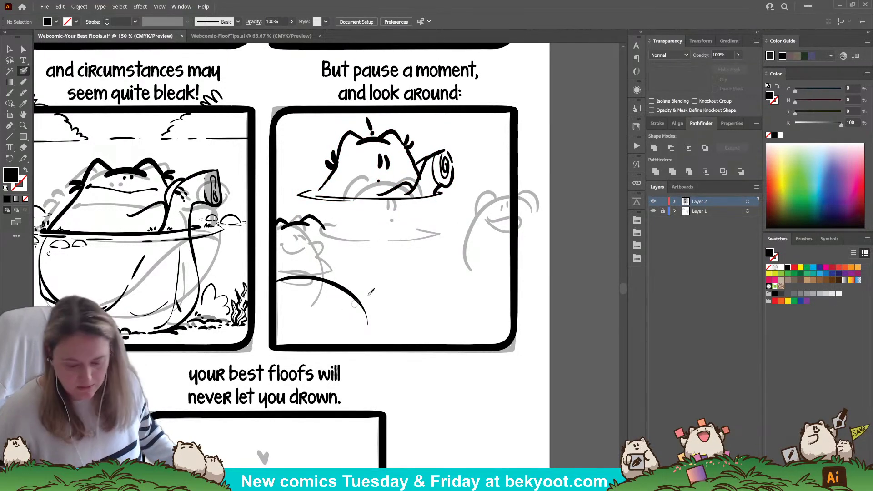
Step: Shift the waterline beneath the swimming character slightly downward
ctrl+click(344, 199)
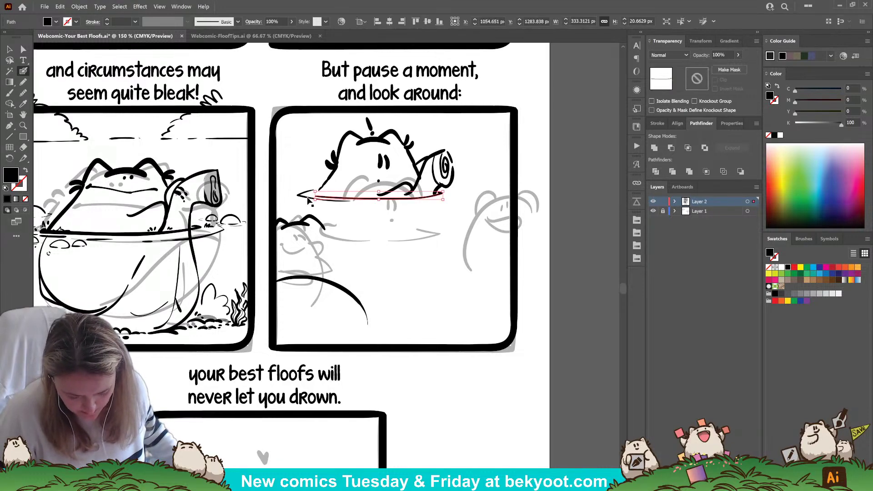
drag(370, 201, 370, 211)
ctrl+click(375, 230)
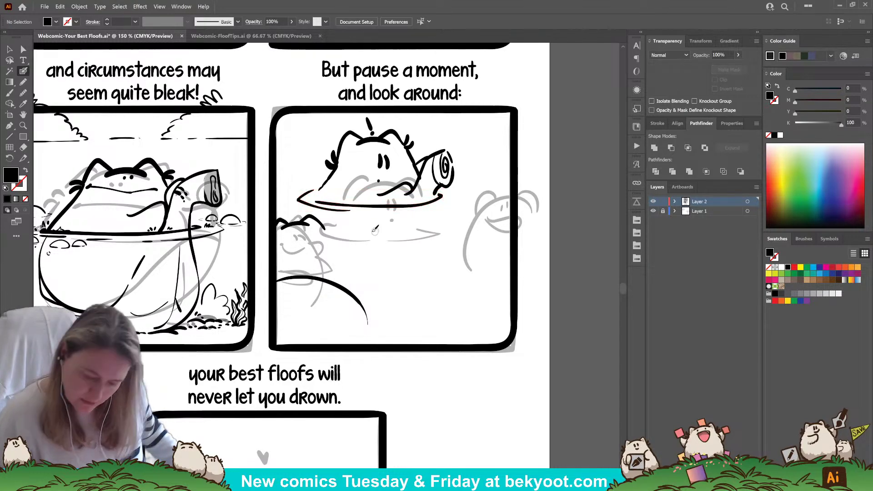
Step: Ink a smile on the friend at the panel's left border and nudge its outer eye into place
drag(390, 349, 404, 298)
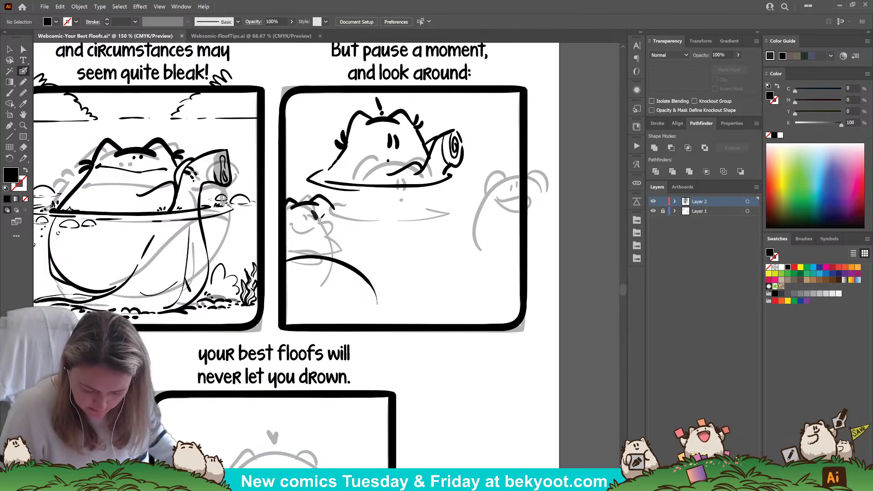
key(shift+x)
mouse_move(319, 212)
mouse_down()
mouse_move(305, 223)
mouse_move(327, 231)
mouse_up()
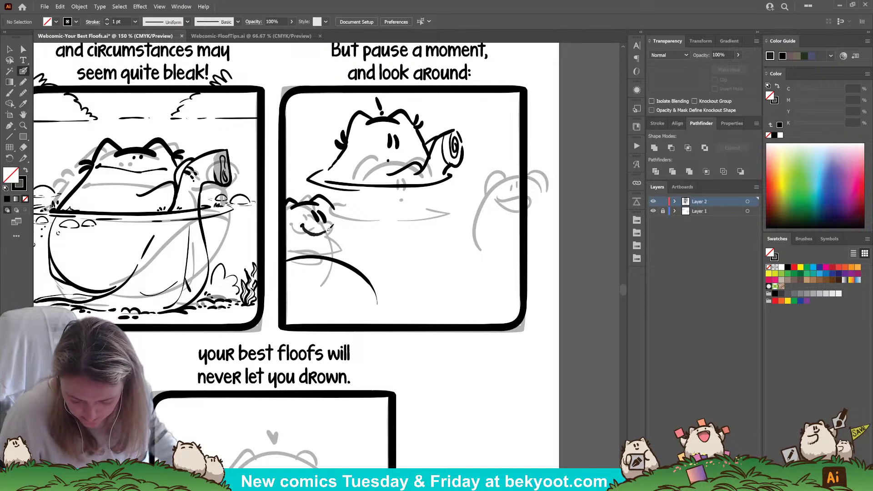
ctrl+click(324, 220)
ctrl+click(323, 223)
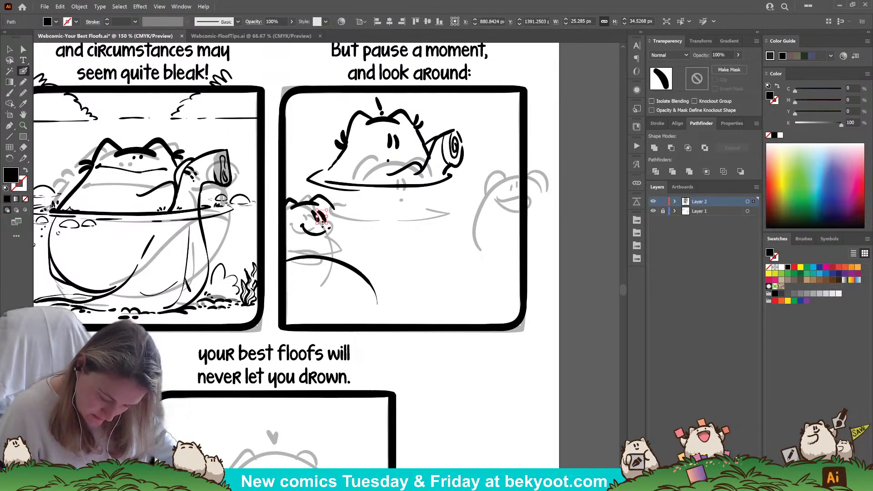
drag(323, 216, 323, 215)
ctrl+click(326, 203)
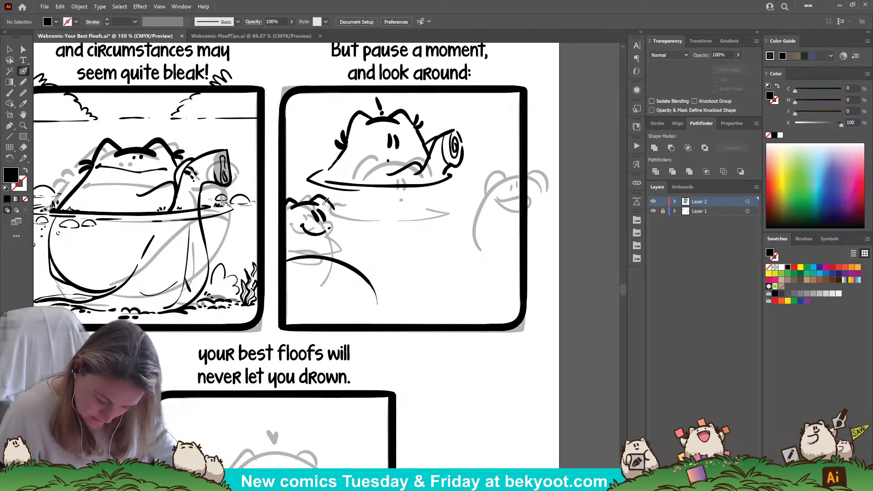
Step: Ink the left friend's paw on the large arc, its body side and outstretched arm, plus a small arc in the panel's lower-left corner
mouse_move(288, 260)
mouse_down()
mouse_move(295, 248)
mouse_move(317, 247)
mouse_move(321, 257)
mouse_up()
key(shift+x)
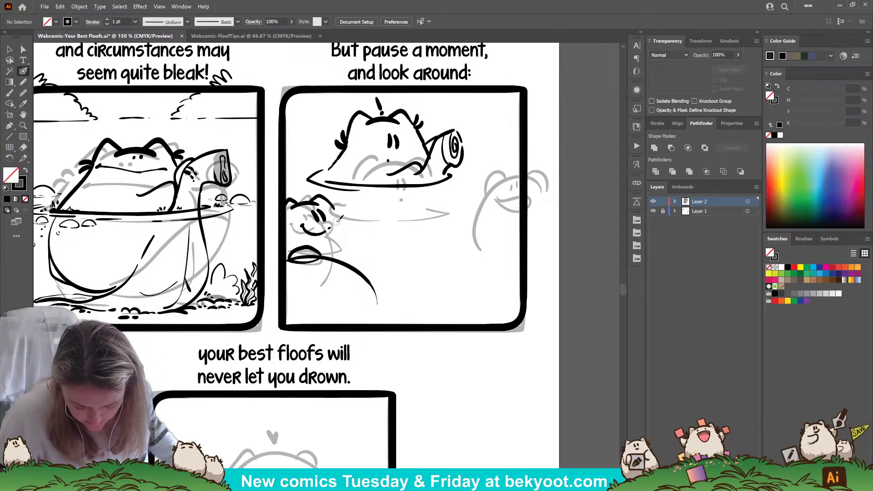
drag(337, 220, 346, 262)
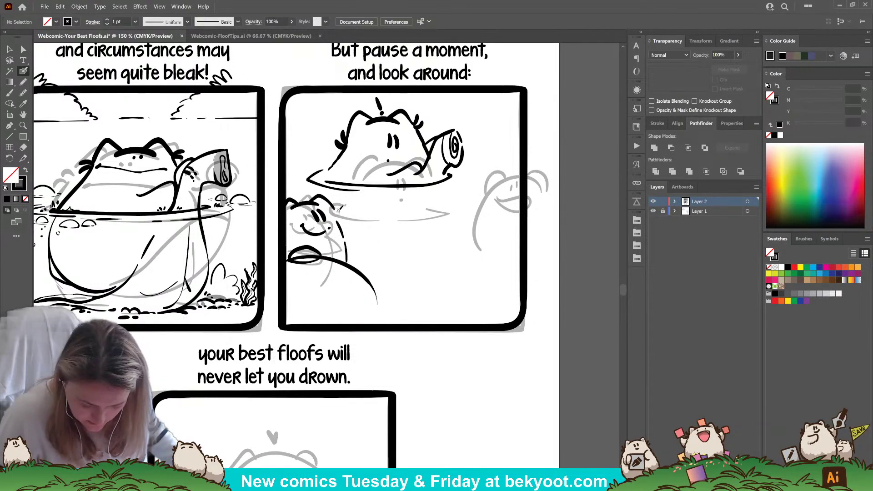
drag(359, 214, 366, 222)
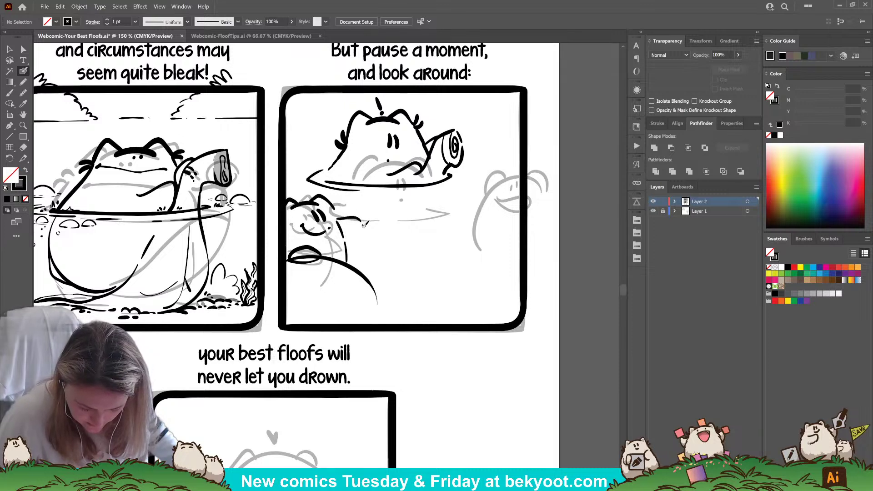
mouse_move(341, 250)
mouse_down()
mouse_move(366, 228)
mouse_move(353, 239)
mouse_move(360, 236)
mouse_up()
key(ctrl+z)
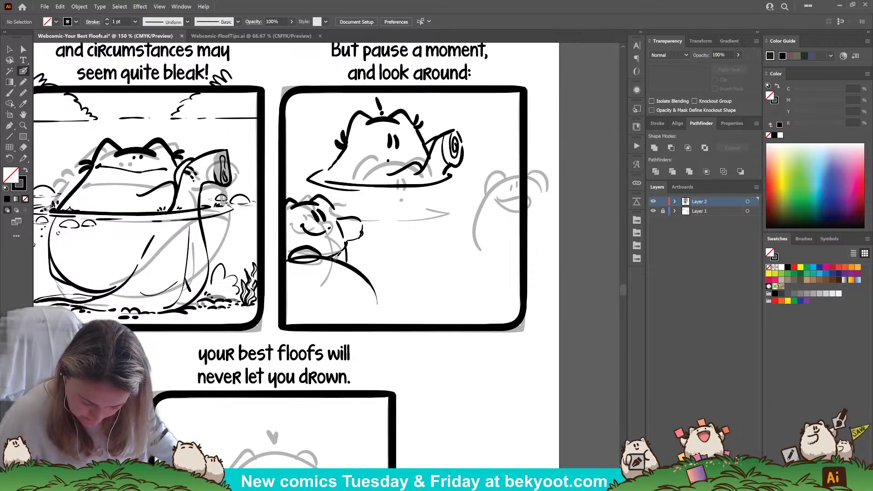
drag(293, 307, 324, 324)
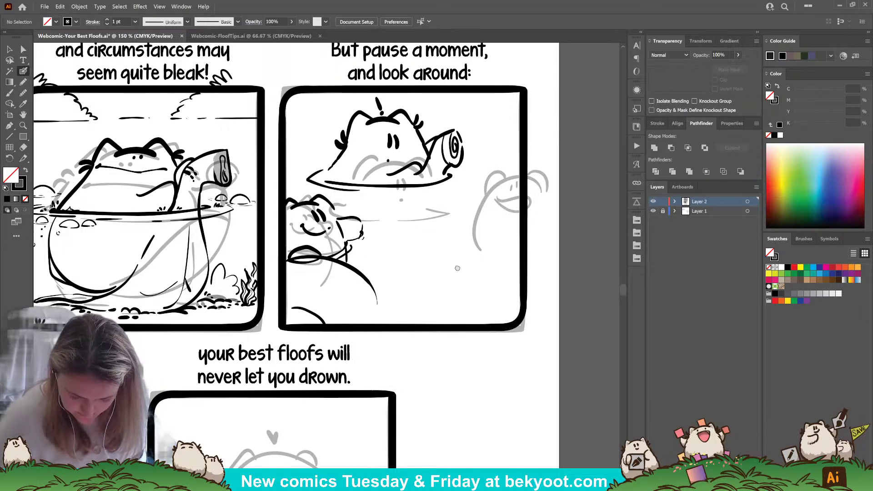
Step: Ink the friend at the panel's right border with ears, eyes, cheek tufts, body side, arms and a curved line beneath it
drag(488, 190, 395, 195)
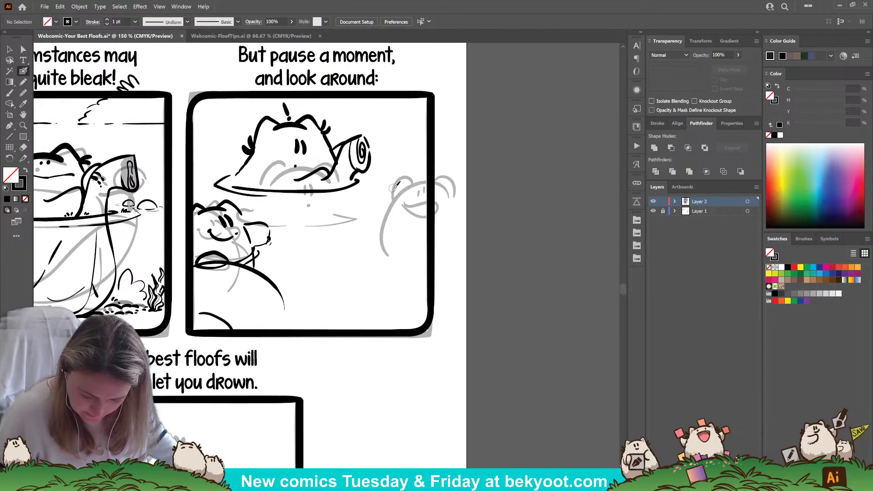
drag(412, 180, 436, 187)
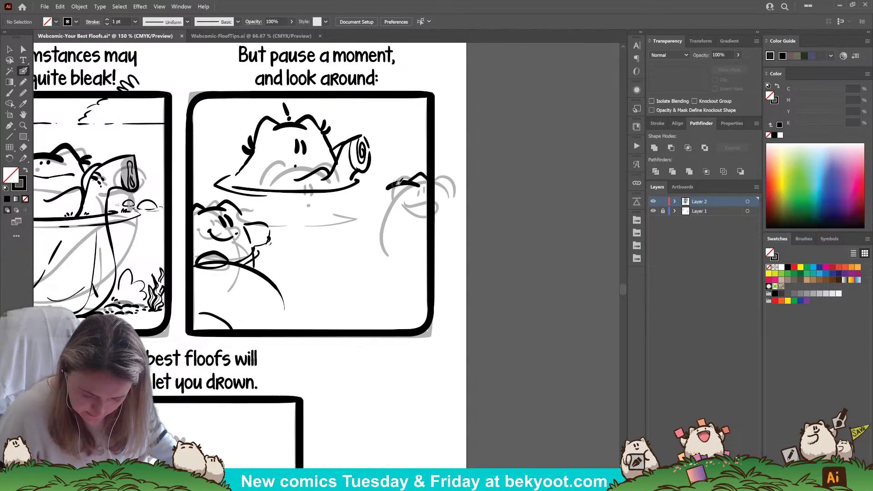
mouse_move(377, 186)
mouse_down()
mouse_move(371, 209)
mouse_move(397, 197)
mouse_up()
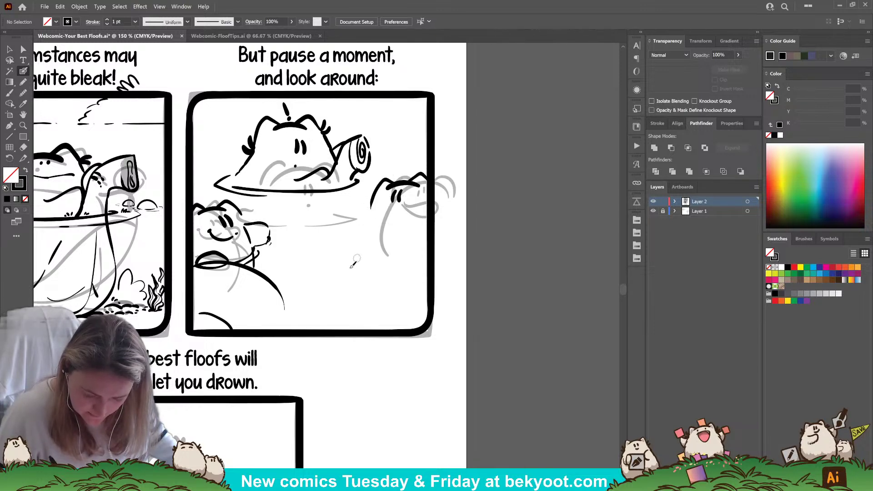
drag(382, 249, 427, 249)
mouse_move(375, 201)
mouse_down()
mouse_move(365, 210)
mouse_move(382, 244)
mouse_move(375, 252)
mouse_move(424, 253)
mouse_up()
mouse_move(369, 215)
mouse_down()
mouse_move(351, 225)
mouse_move(359, 236)
mouse_up()
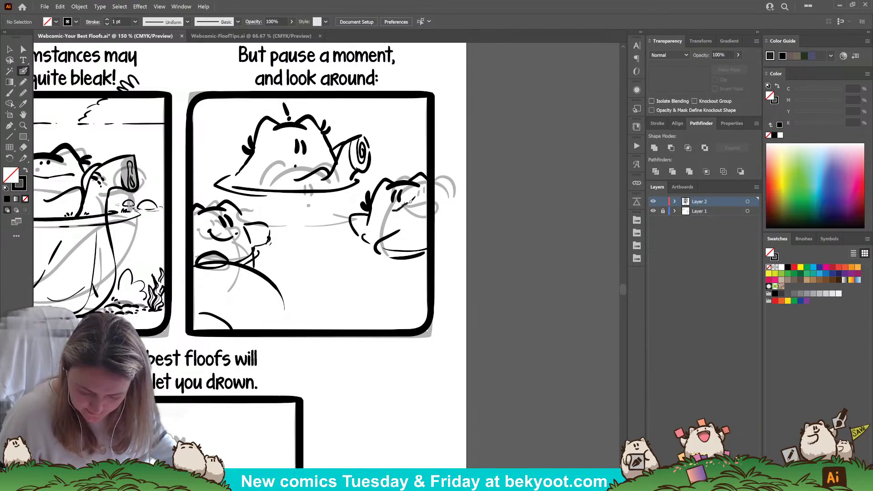
Step: Ink the right friend's open mouth, and extend the swimming character's arm lines down to the waterline
drag(406, 212, 394, 212)
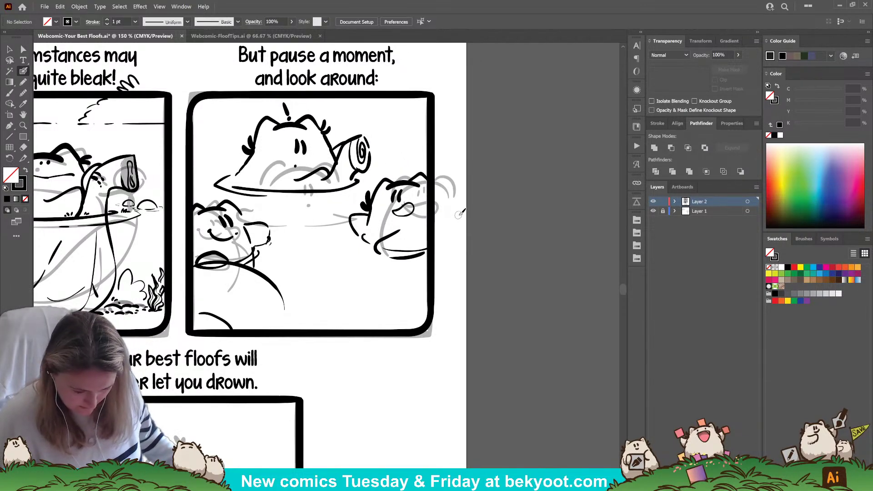
drag(328, 184, 343, 143)
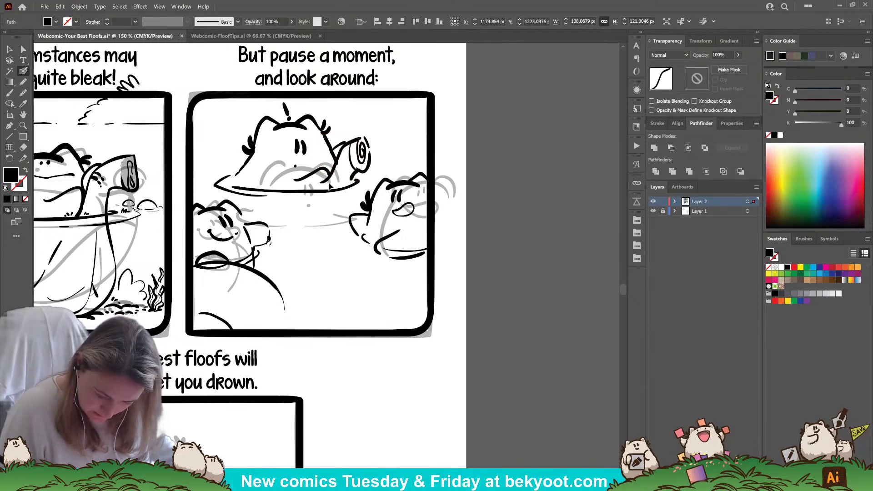
drag(320, 180, 361, 135)
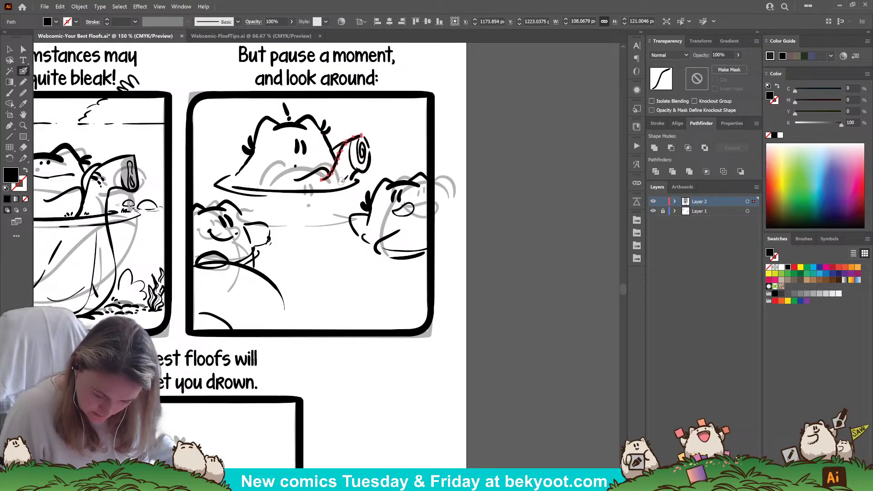
key(ctrl)
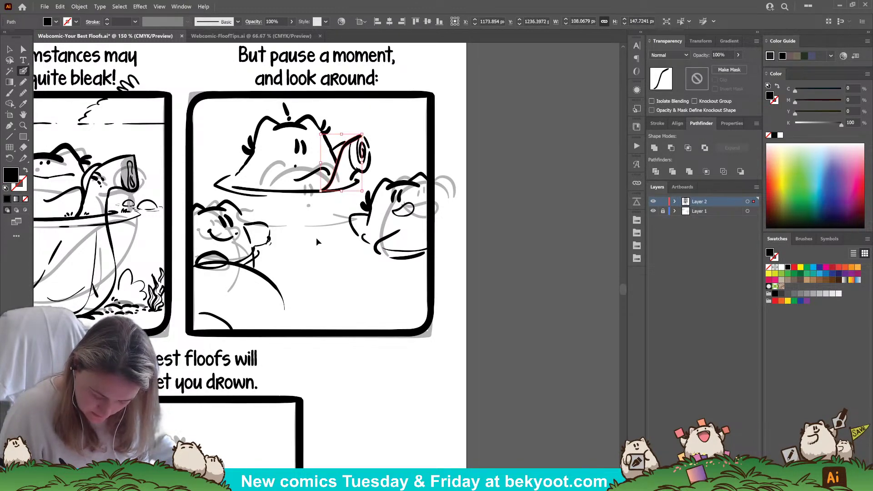
key(ctrl+z)
drag(299, 182, 335, 172)
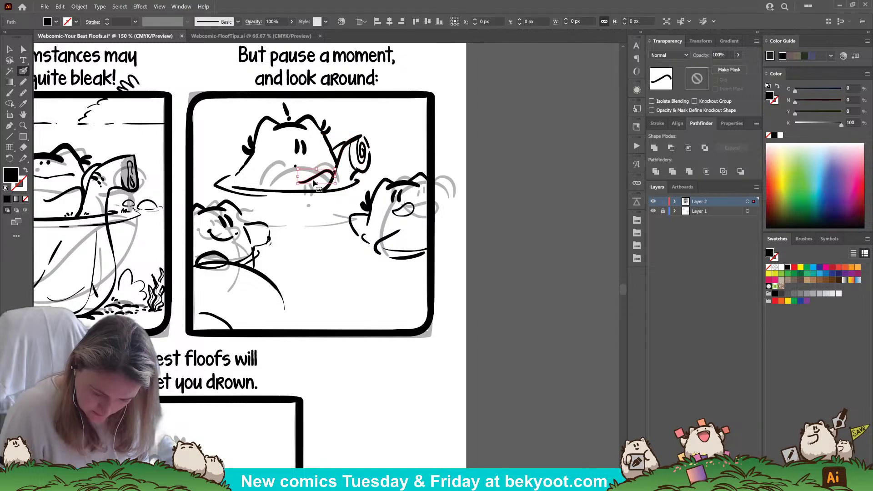
key(ctrl+shift+a)
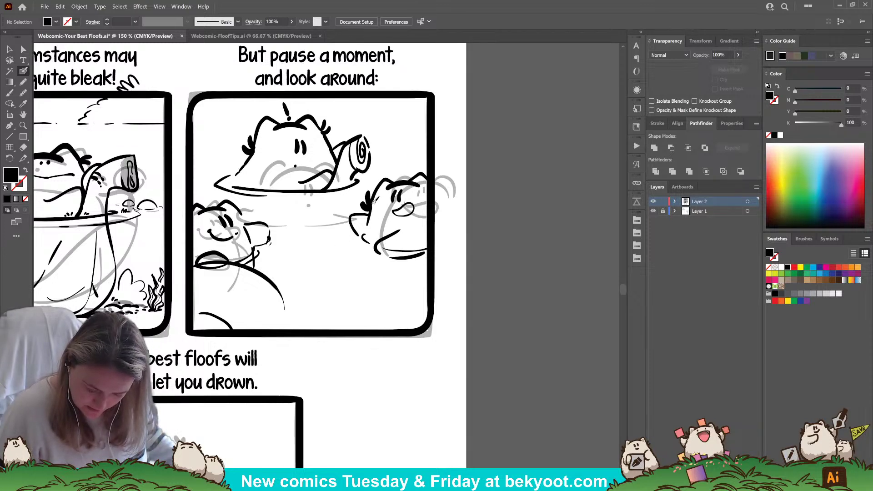
Step: Ink the right friend's submerged lower body as a broken curve beneath its waterline
key(shift+x)
drag(369, 256, 371, 266)
drag(373, 277, 405, 309)
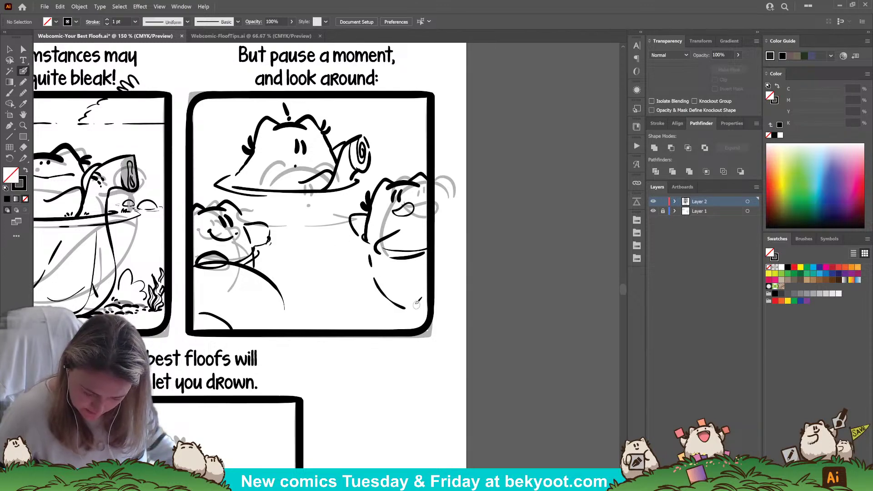
drag(367, 248, 377, 273)
drag(380, 279, 412, 297)
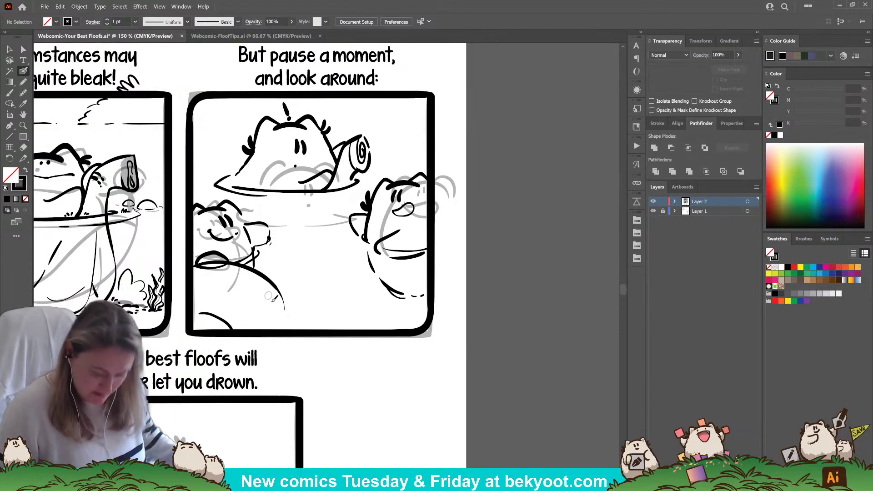
Step: Ink two curved bands inside the left friend's large arc, extend the arc to the panel's lower border, and close its left side
mouse_move(230, 323)
mouse_down()
mouse_move(223, 307)
mouse_move(248, 272)
mouse_up()
mouse_move(234, 328)
mouse_down()
mouse_move(251, 302)
mouse_move(284, 308)
mouse_up()
mouse_move(269, 279)
mouse_down()
mouse_move(295, 300)
mouse_move(298, 328)
mouse_up()
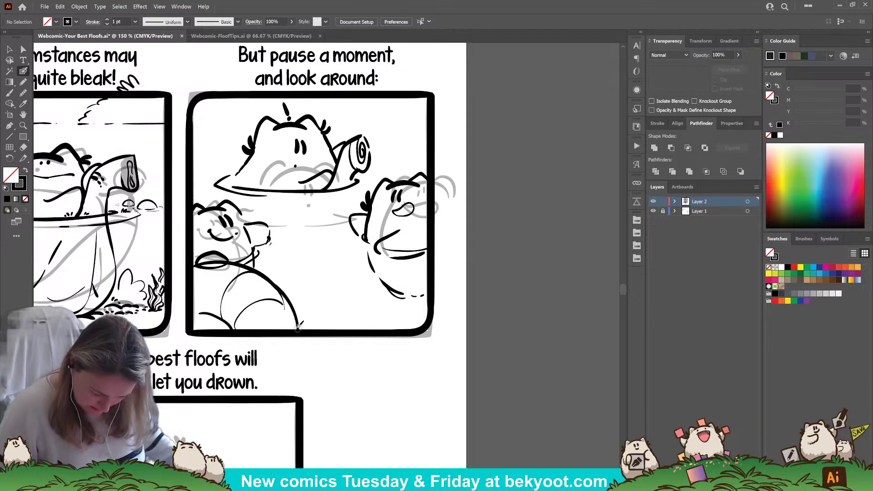
drag(195, 283, 202, 314)
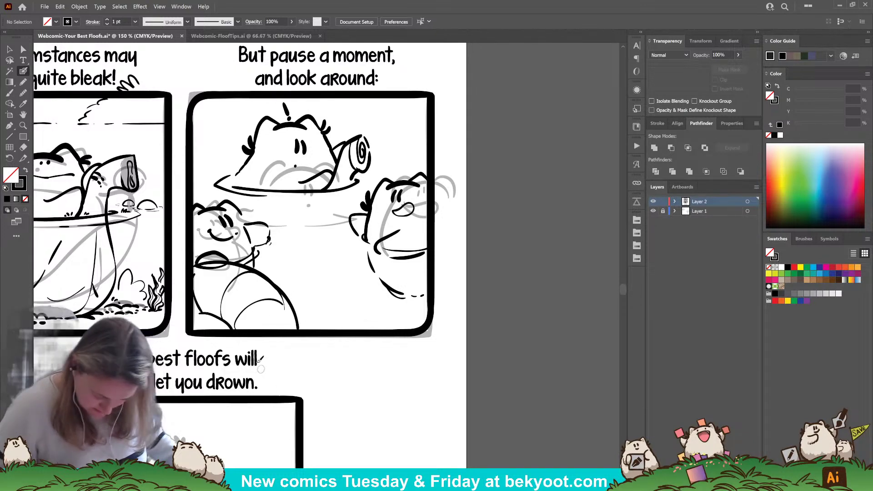
Step: Group the panel's character line art without the border and isolate the group for editing
key(v)
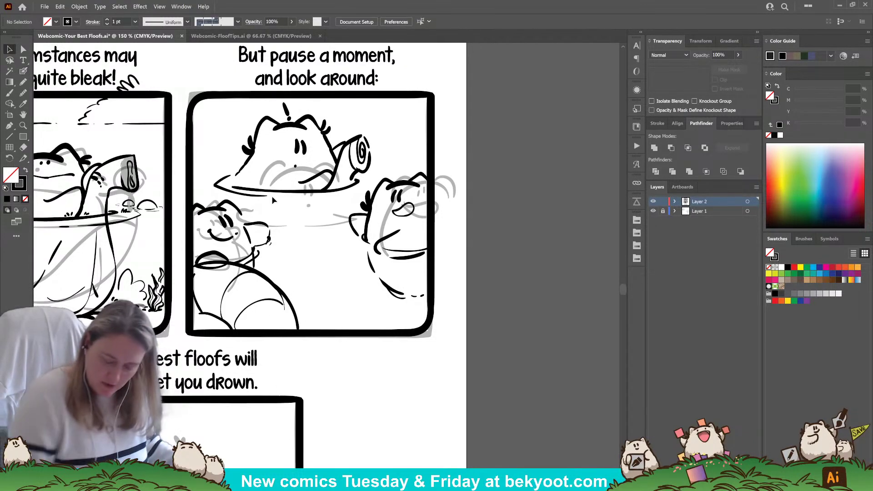
mouse_move(437, 96)
mouse_down()
mouse_move(240, 325)
mouse_move(188, 331)
mouse_up()
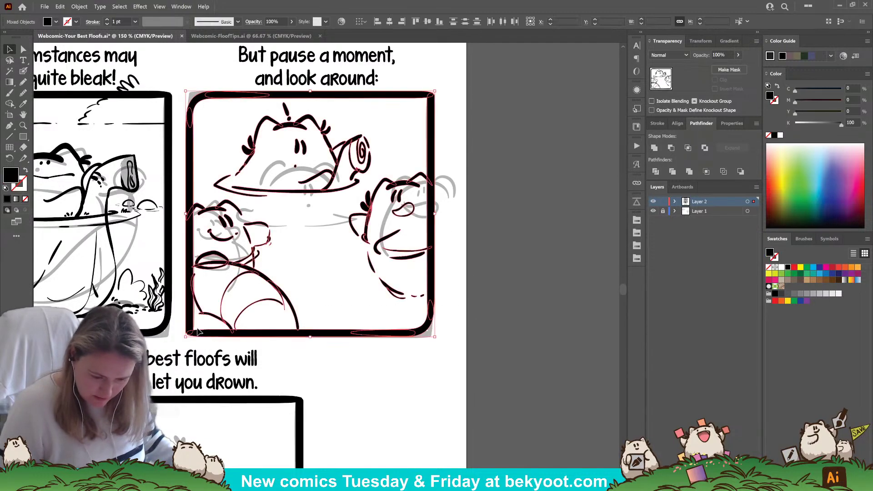
shift+click(194, 119)
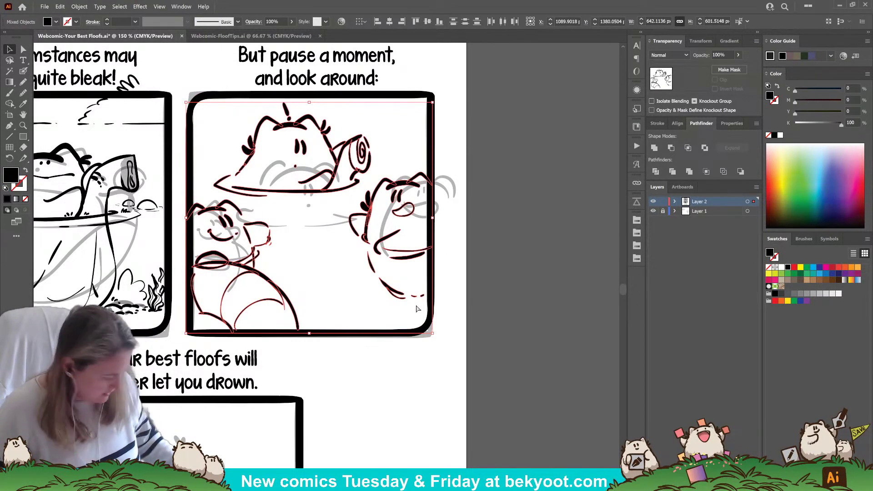
key(ctrl+g)
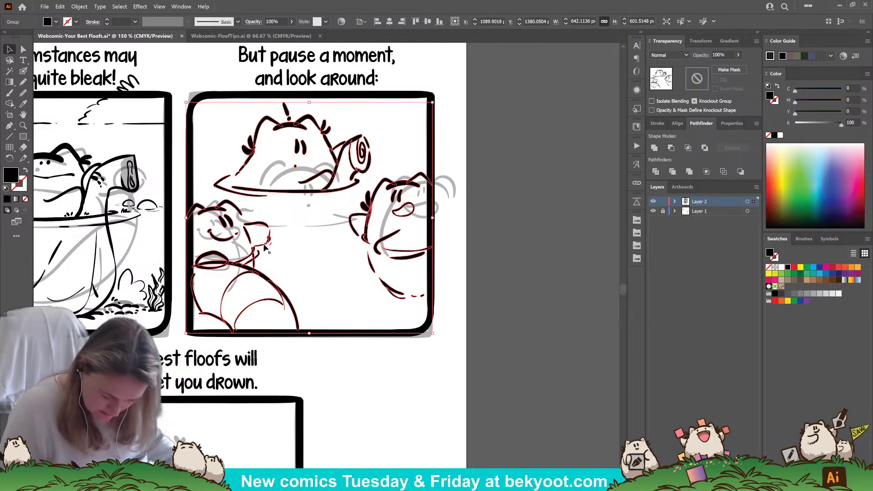
double_click(264, 247)
drag(352, 346, 371, 322)
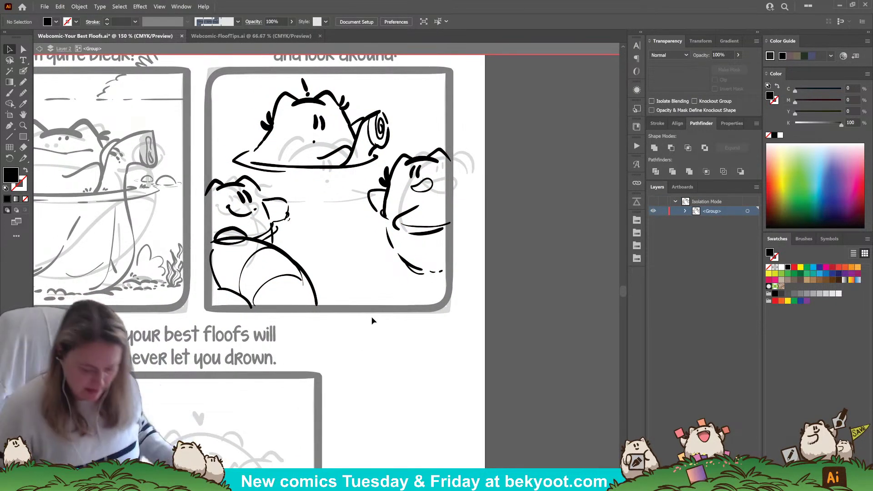
Step: Ink thin ripple strokes around the left friend: across the arc's base, along its outer edge and below the outstretched arm
click(26, 70)
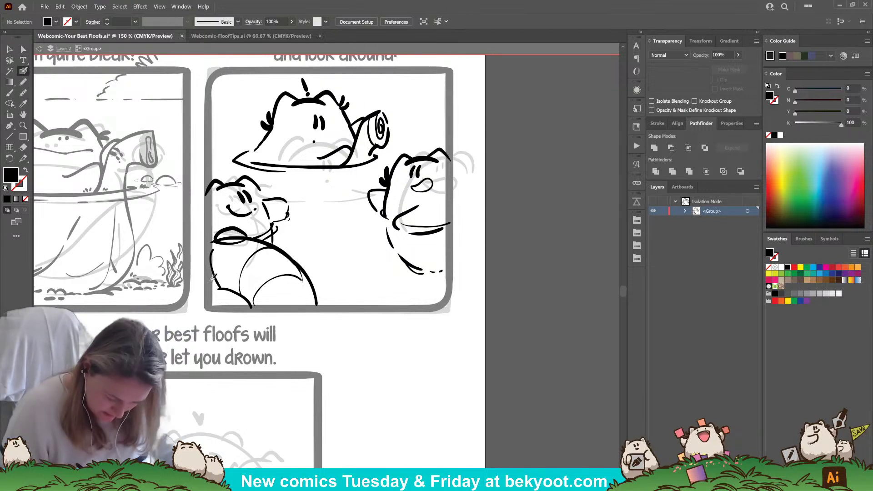
key(shift+x)
drag(255, 290, 256, 305)
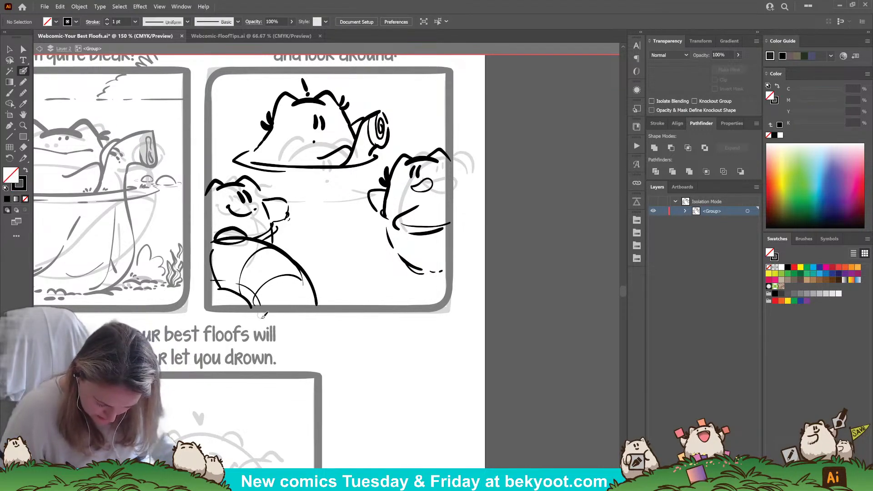
drag(310, 266, 324, 304)
mouse_move(296, 252)
mouse_down()
mouse_move(277, 243)
mouse_move(288, 226)
mouse_move(293, 231)
mouse_up()
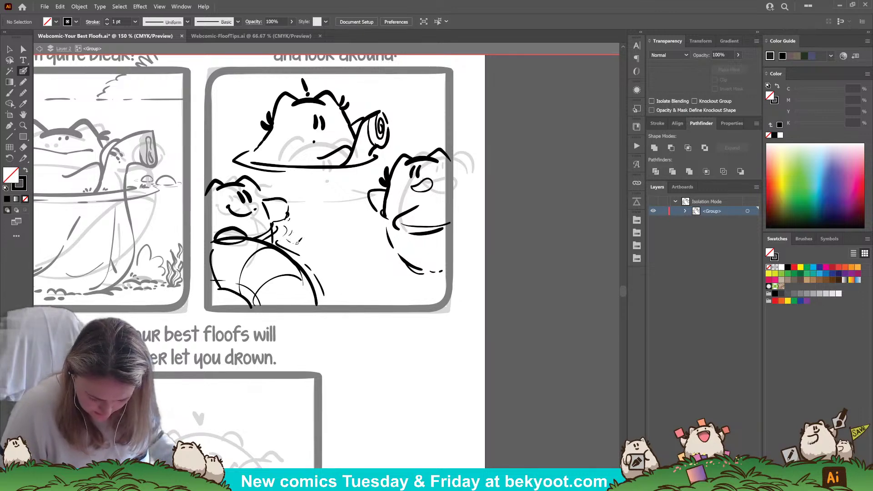
Step: Ink small ripple strokes beneath the right friend's outstretched arm and touch up the upper end of its underwater body line
scroll(342, 402, up, 3)
scroll(342, 402, up, 1)
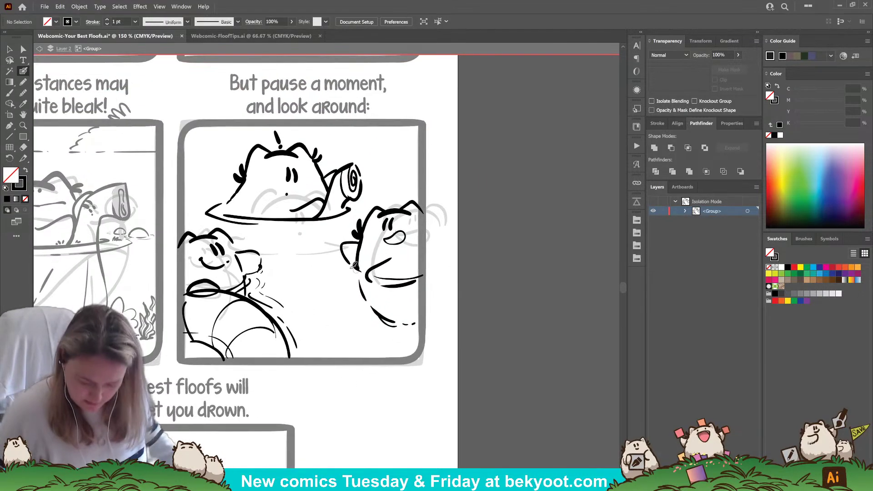
mouse_move(359, 262)
mouse_down()
mouse_move(340, 271)
mouse_move(361, 281)
mouse_up()
mouse_move(357, 280)
mouse_down()
mouse_move(396, 296)
mouse_move(377, 286)
mouse_move(383, 294)
mouse_up()
key(ctrl+z)
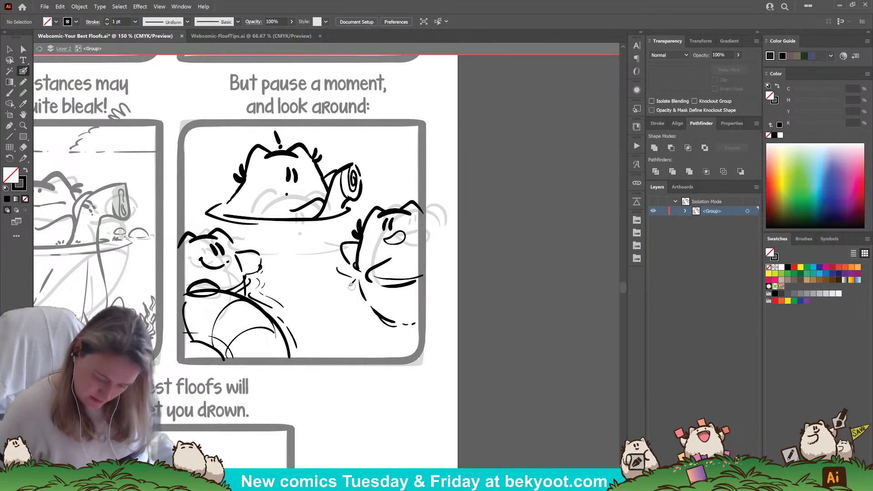
mouse_move(350, 261)
mouse_down()
mouse_move(339, 269)
mouse_move(416, 287)
mouse_up()
drag(359, 281, 364, 300)
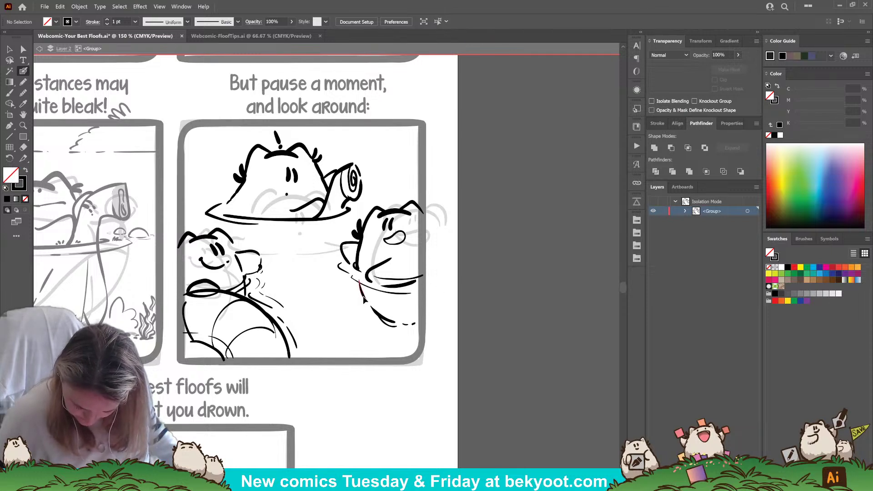
Step: Ink a vertical detail stroke beside the spiral at the end of the swimming character's raised arm
key(shift+x)
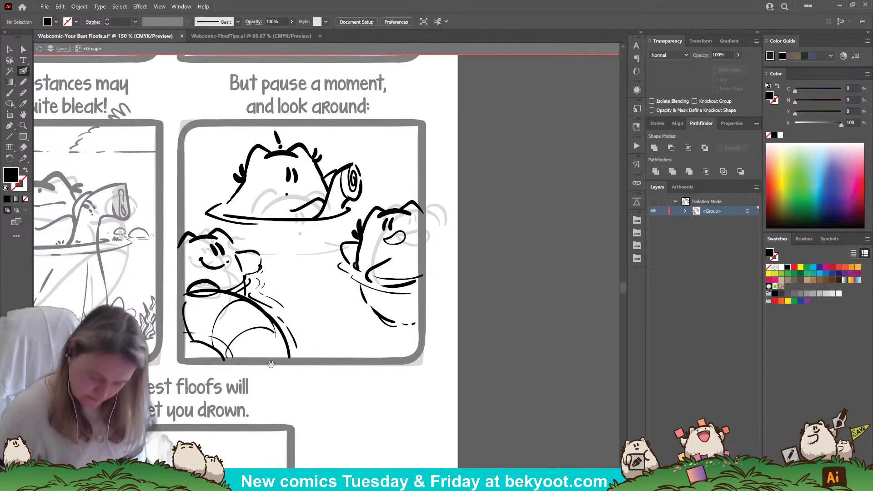
mouse_move(323, 312)
mouse_down()
mouse_move(311, 300)
mouse_move(341, 315)
mouse_up()
key(shift+x)
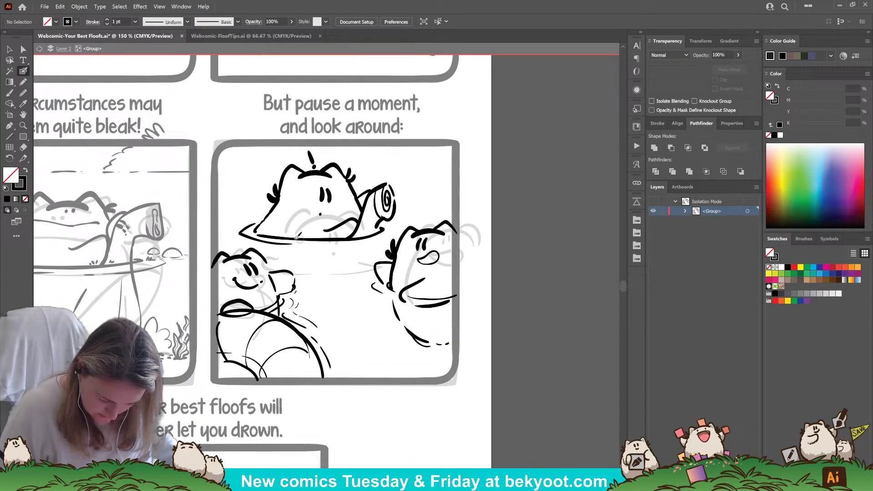
drag(389, 263, 388, 250)
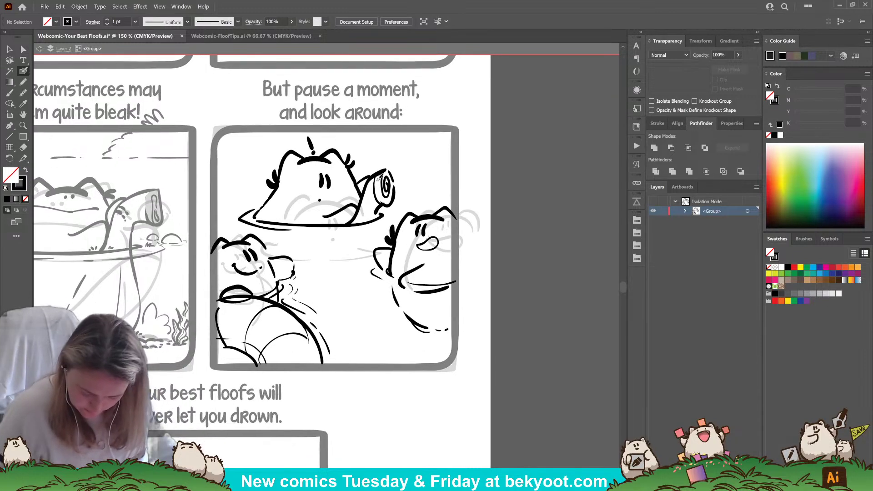
drag(380, 173, 379, 203)
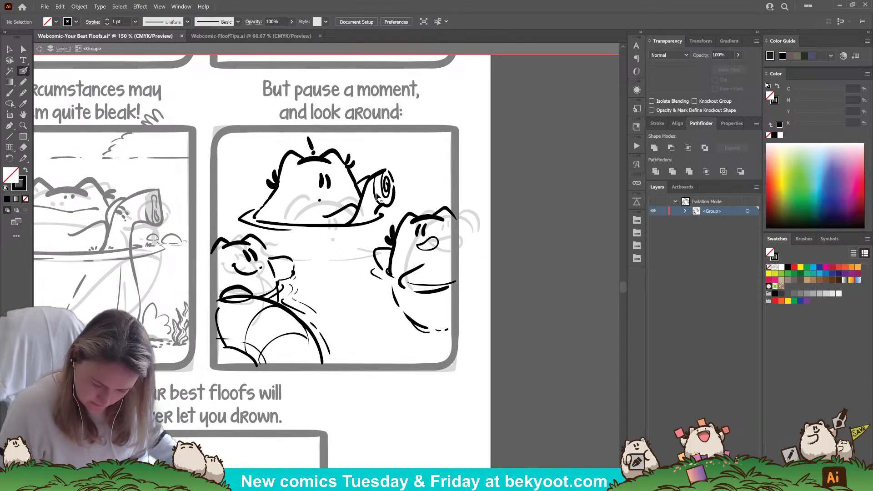
ctrl+click(411, 178)
ctrl+click(337, 214)
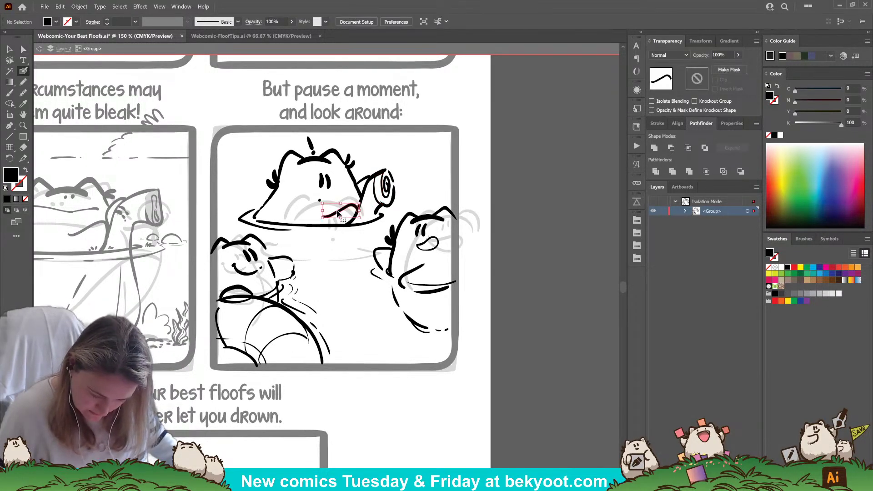
ctrl+click(331, 250)
Step: Delete stray strokes at the edge of the left friend's outstretched paw
mouse_move(355, 380)
mouse_down()
mouse_move(382, 314)
mouse_move(382, 324)
mouse_up()
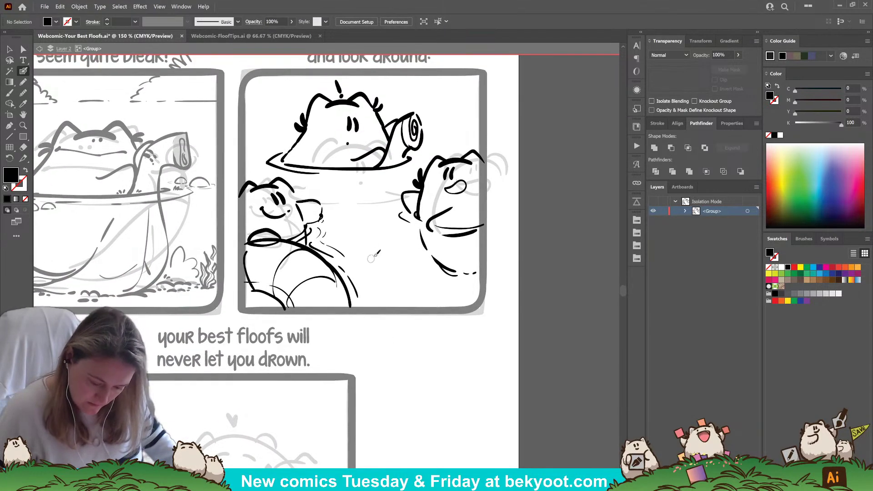
ctrl+click(321, 213)
key(Delete)
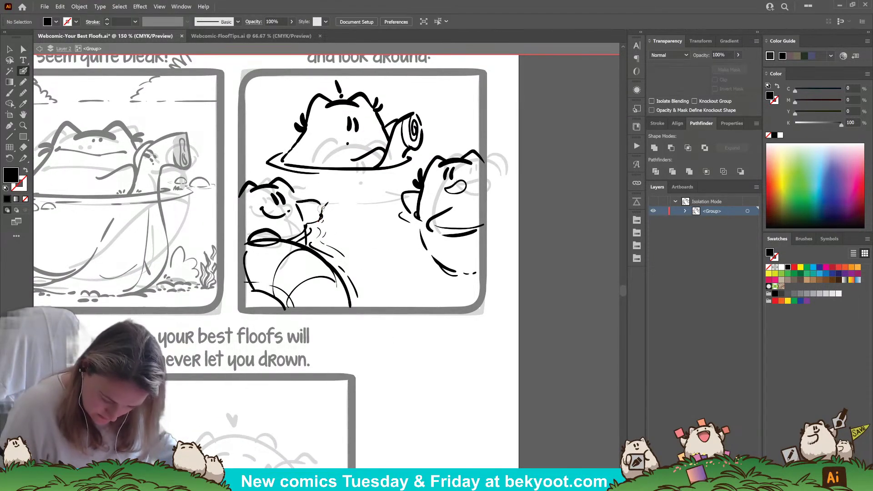
ctrl+click(321, 208)
key(Delete)
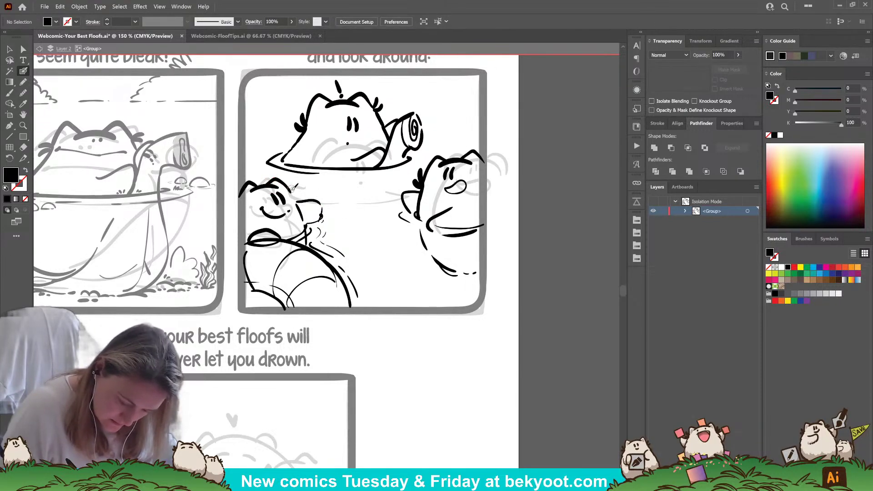
Step: Ink a tuft beside the left friend's inner ear and thicken its outer ear at the panel border
mouse_move(287, 176)
mouse_down()
mouse_move(302, 196)
mouse_move(250, 189)
mouse_move(262, 180)
mouse_move(244, 198)
mouse_up()
key(shift+x)
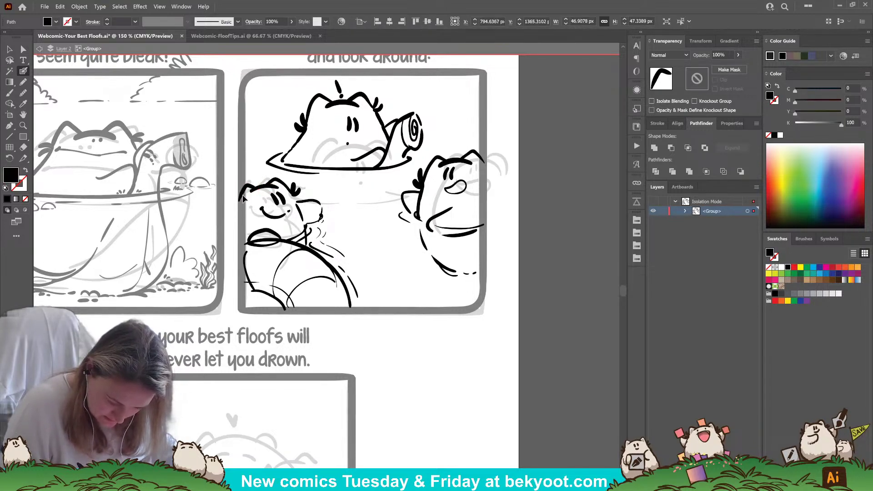
key(ctrl+shift+a)
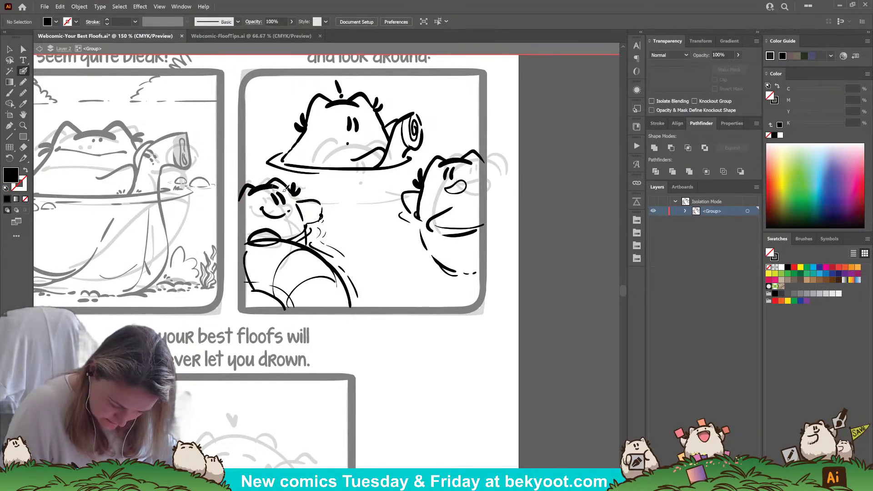
Step: Thicken the line across the top of the left friend's head and its body side below the tuft
key(shift+x)
drag(250, 191, 278, 187)
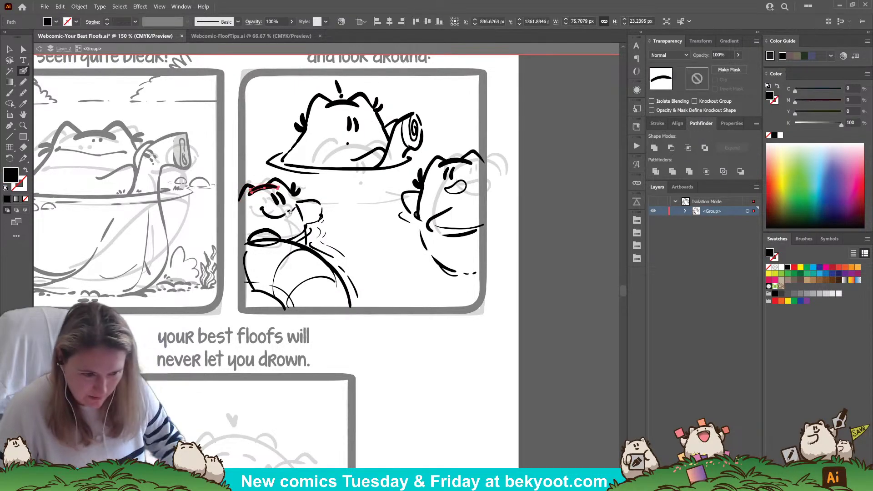
key(ctrl+shift+a)
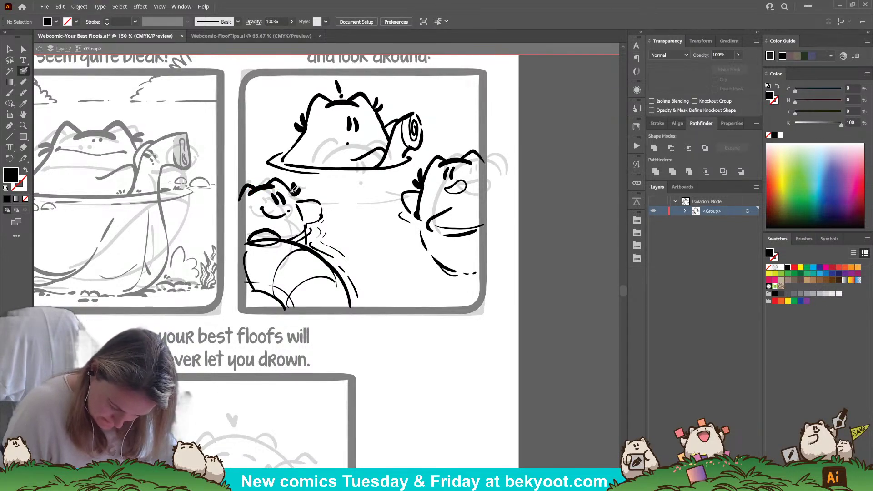
key(shift+x)
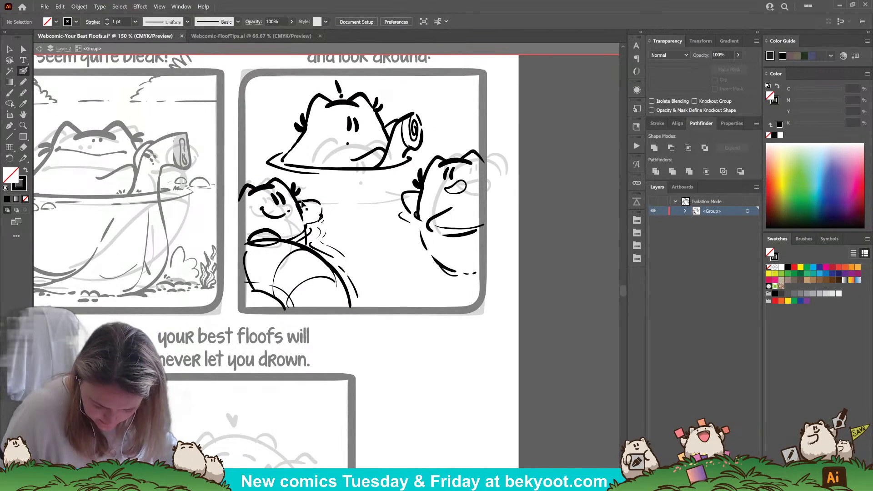
key(shift+x)
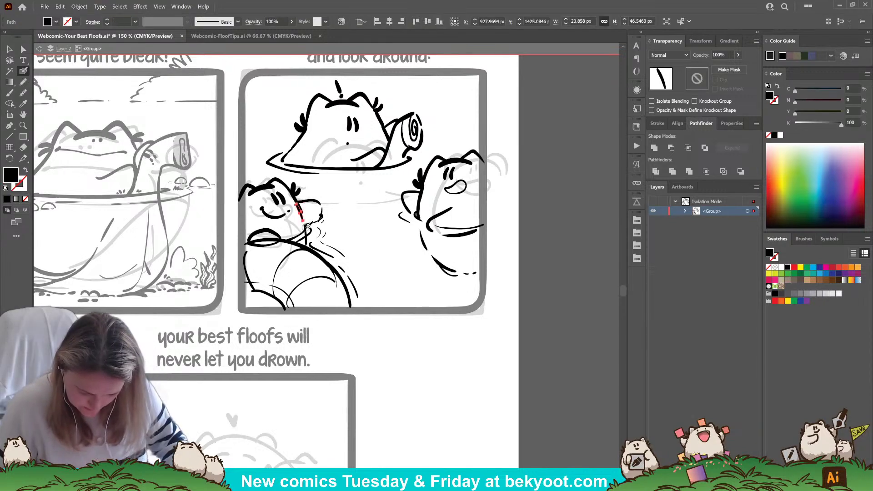
Step: Extend the left friend's body side line past the outstretched arm down to the swim ring
drag(278, 193, 280, 206)
key(ctrl+shift+a)
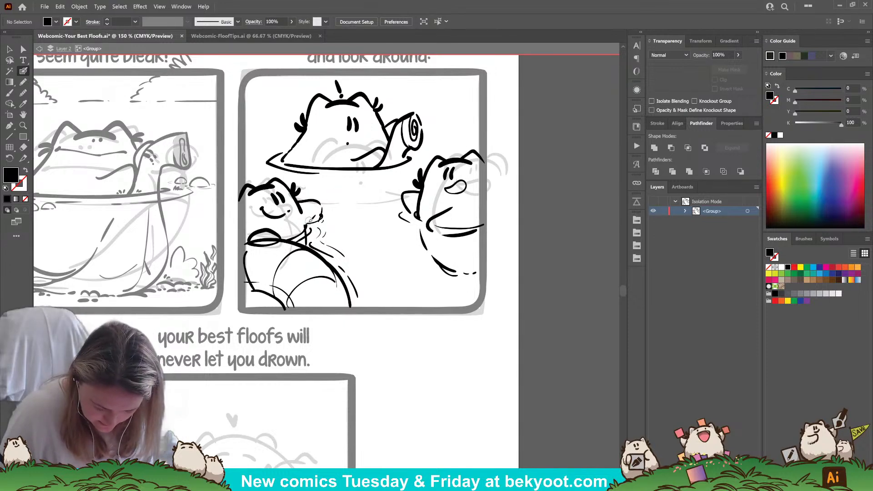
key(shift+x)
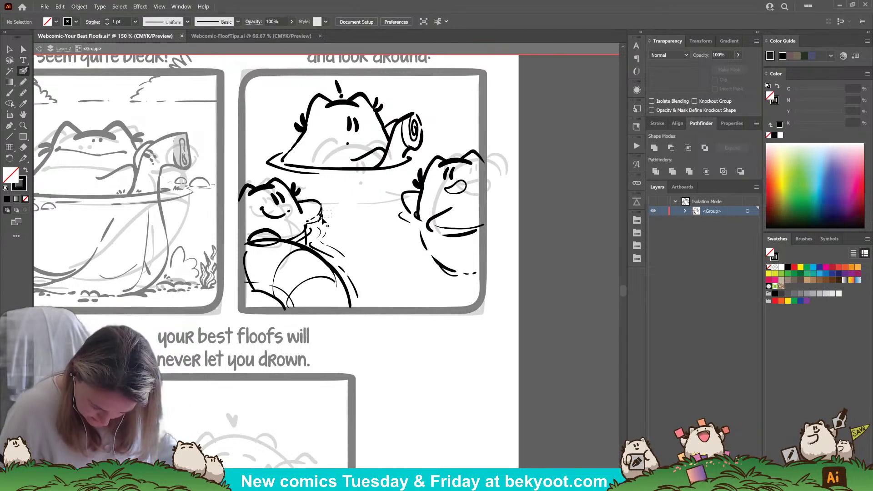
drag(321, 207, 308, 223)
key(ctrl+shift+a)
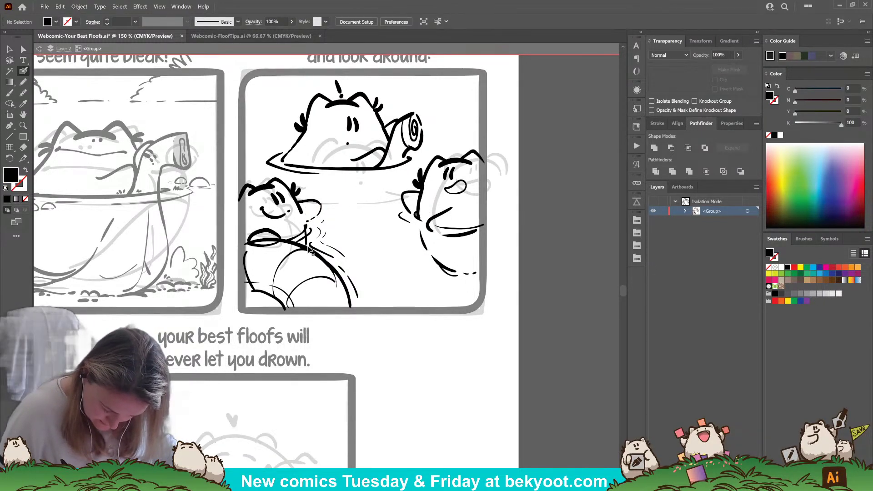
drag(310, 250, 305, 225)
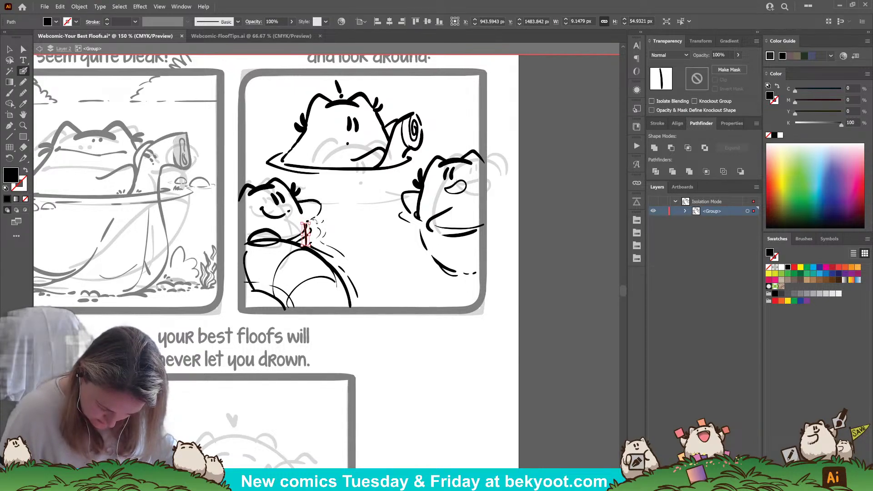
key(ctrl+shift+a)
key(shift+x)
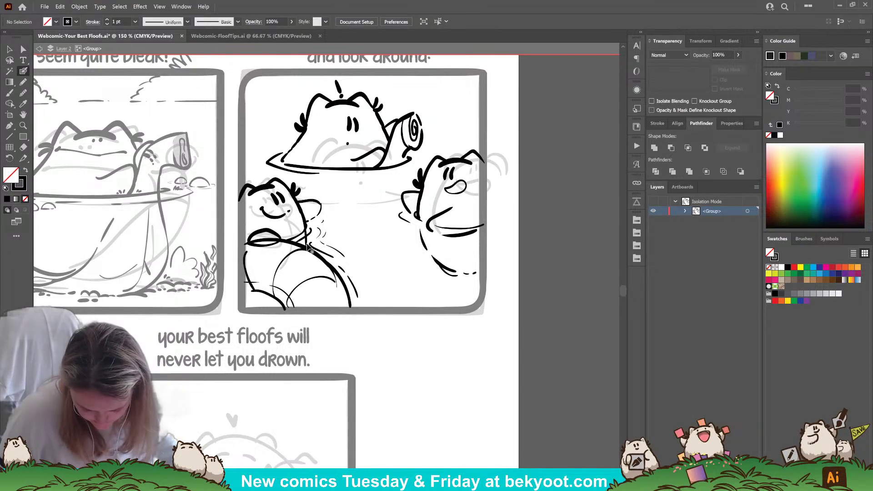
drag(311, 251, 304, 224)
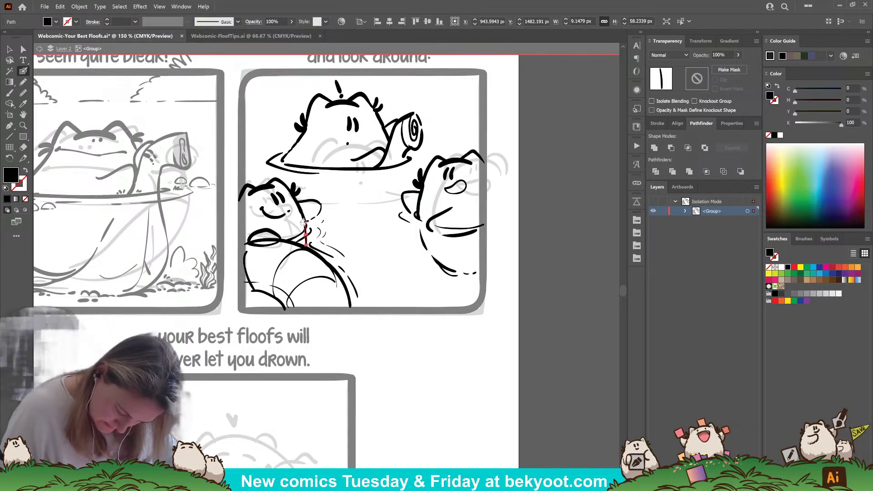
key(ctrl+z)
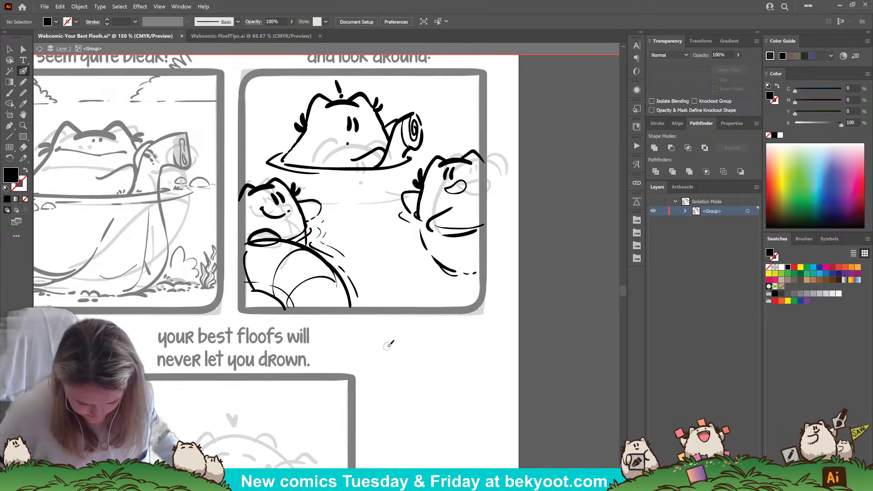
Step: Reshape the upper outline of the left friend's outstretched arm so it slopes down towards the paw tip
ctrl+click(312, 201)
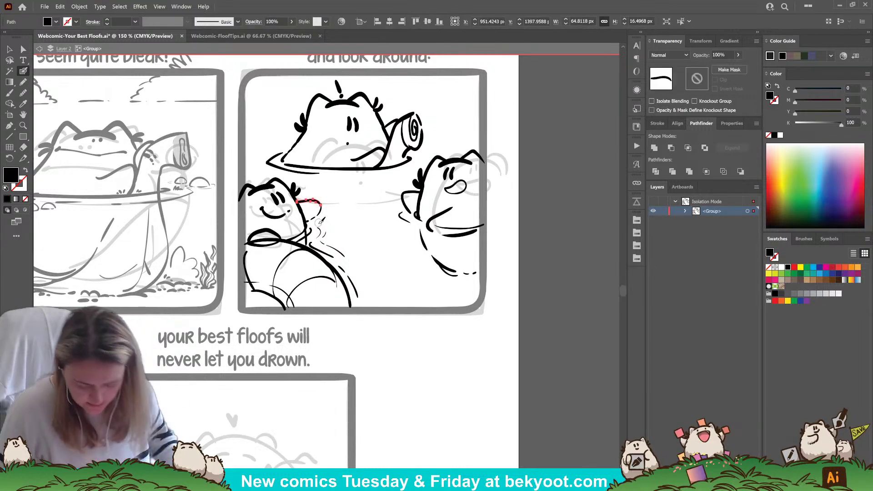
ctrl+click(348, 227)
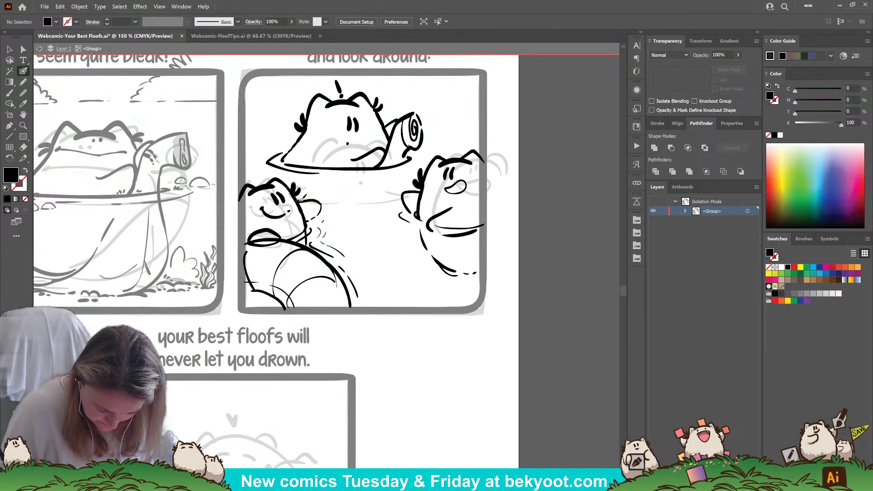
key(shift+x)
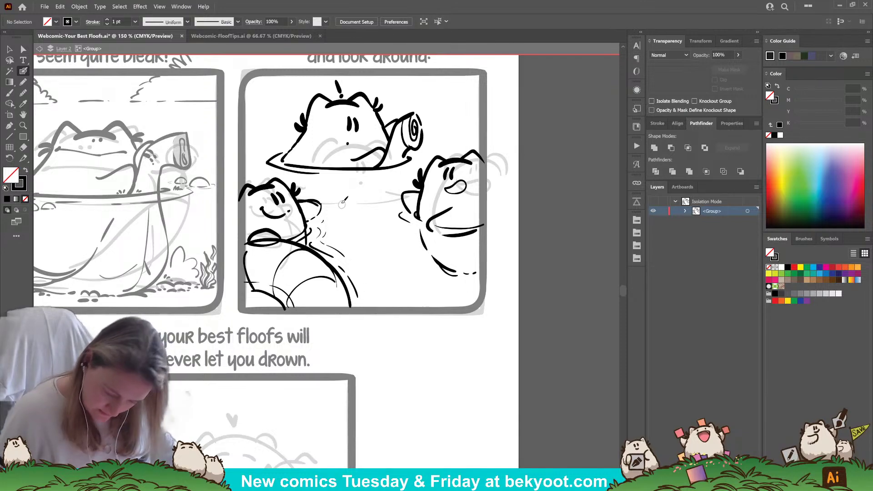
key(shift+x)
mouse_move(321, 204)
mouse_down()
mouse_move(316, 216)
mouse_move(296, 201)
mouse_move(328, 204)
mouse_move(318, 209)
mouse_up()
key(ctrl+z)
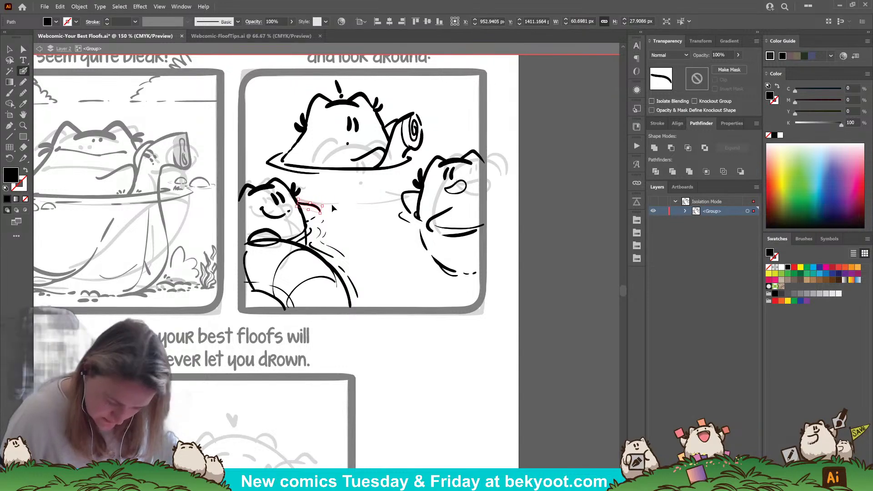
ctrl+click(333, 208)
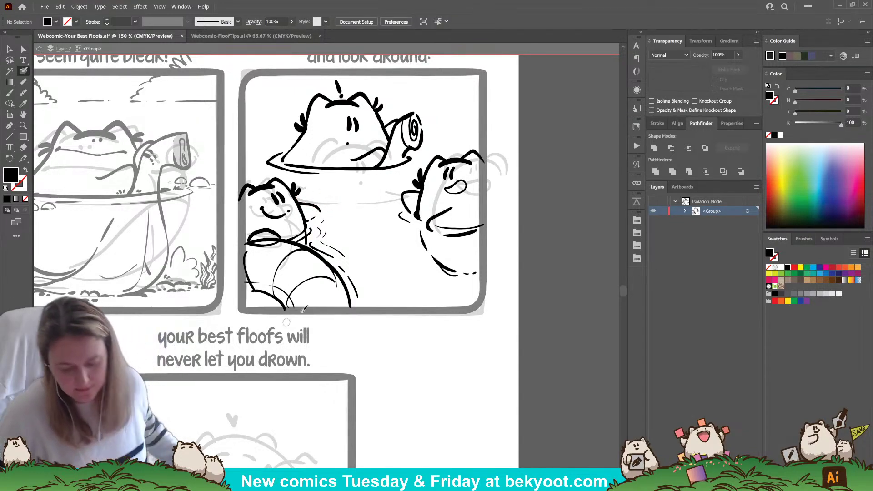
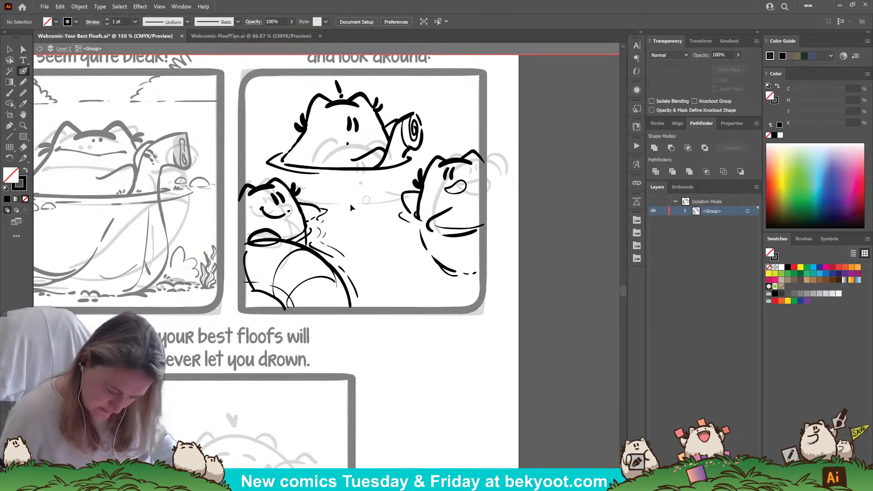
Step: Ink short curved water ripples around the tip of the left friend's outstretched paw
key(shift+x)
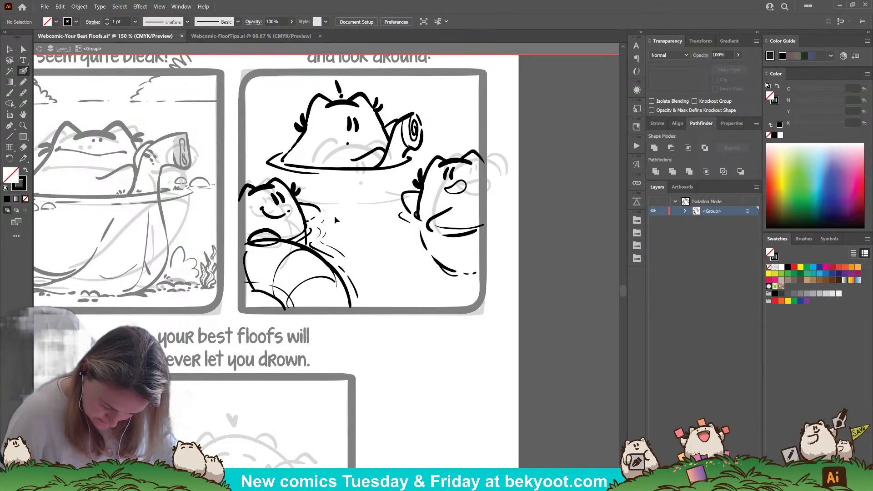
key(shift+x)
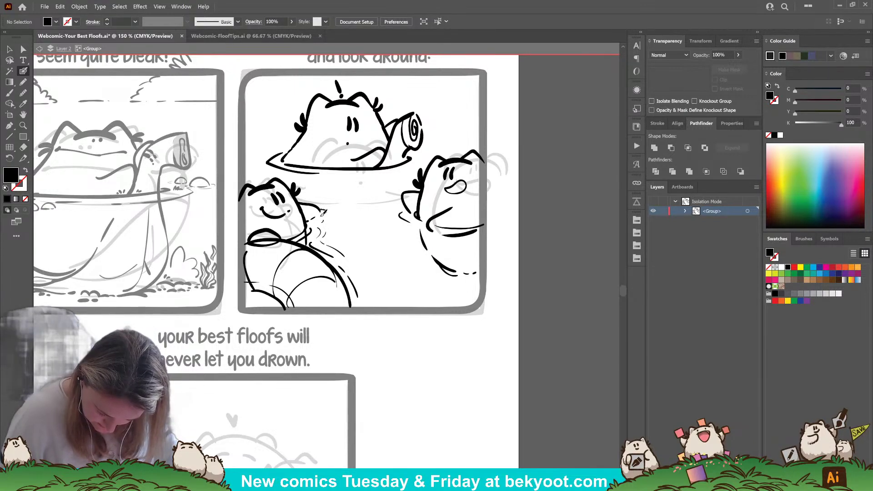
key(shift+x)
key(shift+x)
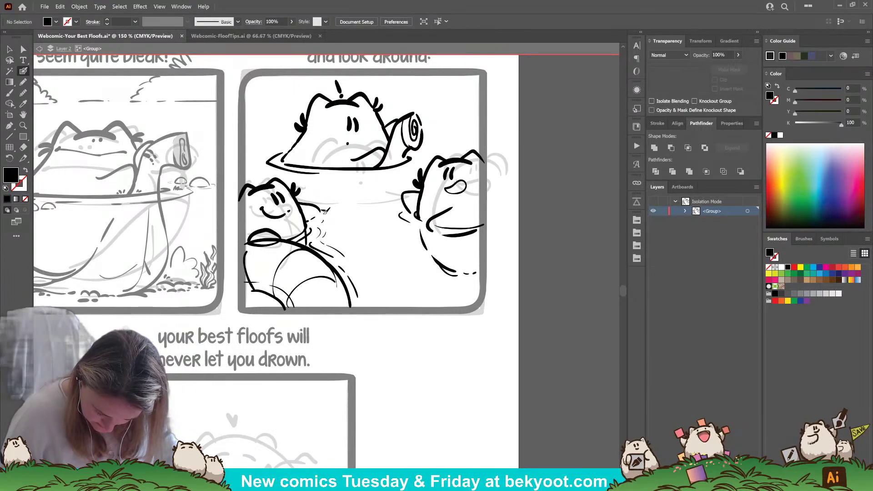
key(shift+x)
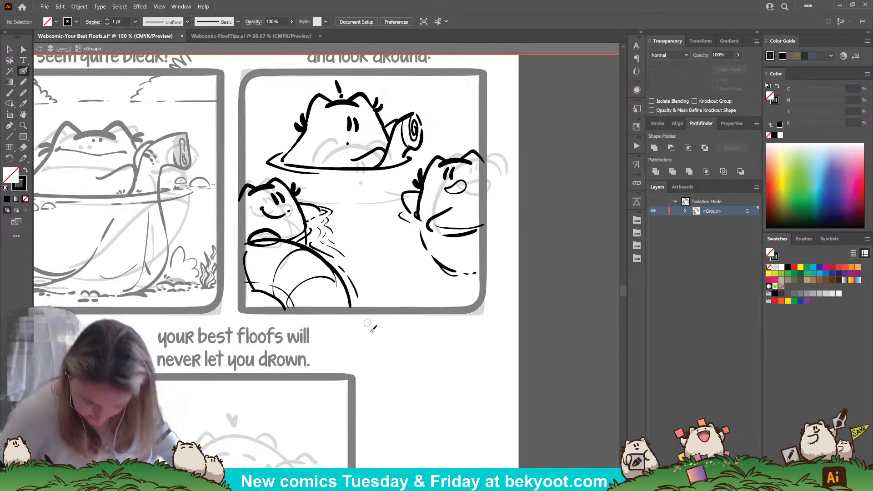
Step: Ink curved water ripples around the right friend's outstretched paw
drag(376, 358, 407, 401)
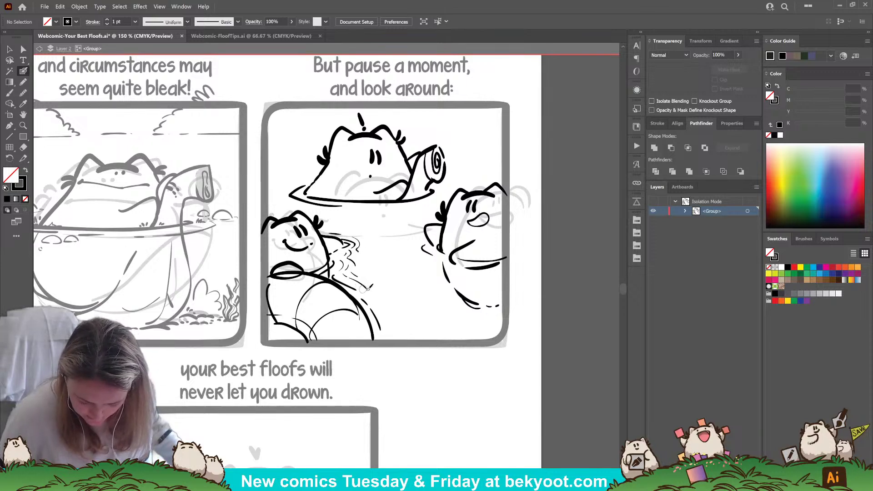
drag(427, 259, 441, 286)
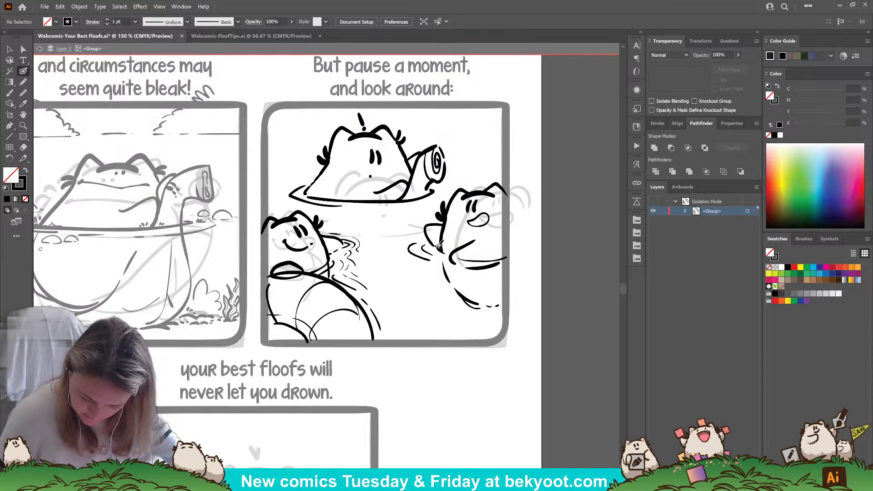
drag(384, 286, 379, 295)
Step: Clean up the right friend's body side line where the outstretched arm joins it
drag(435, 262, 441, 272)
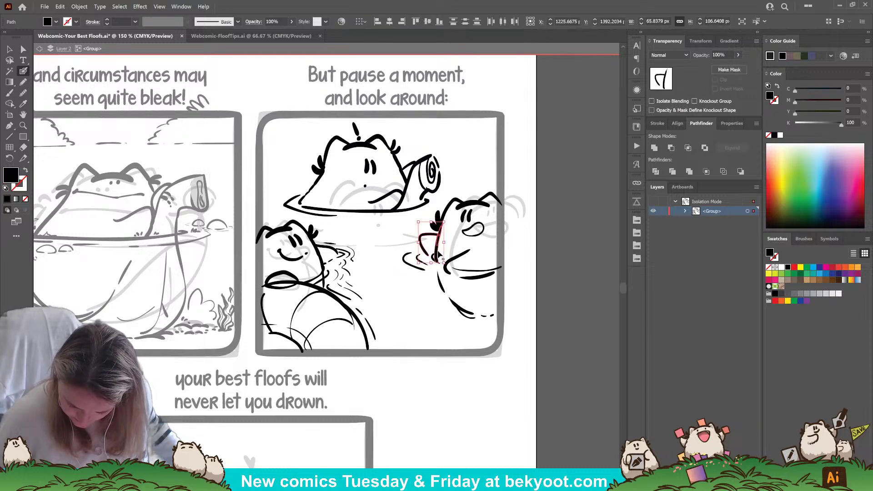
mouse_move(440, 226)
mouse_down()
mouse_move(422, 249)
mouse_move(436, 248)
mouse_move(436, 262)
mouse_up()
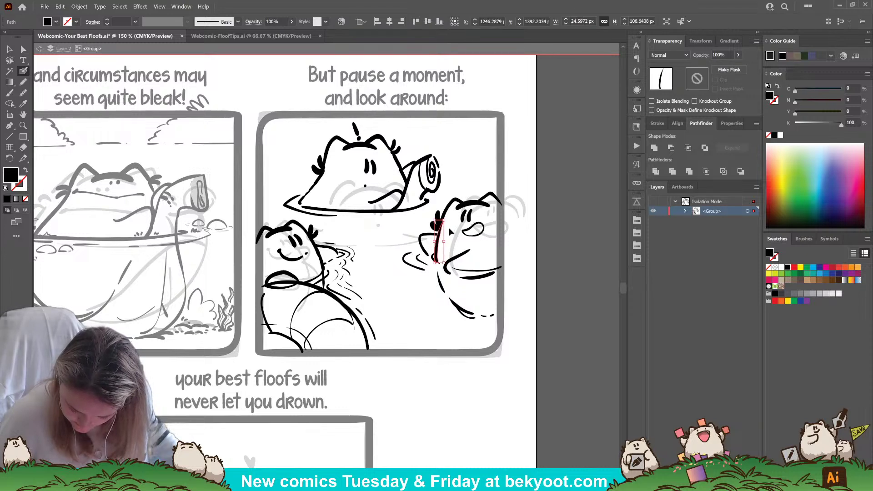
mouse_move(440, 210)
mouse_down()
mouse_move(436, 234)
mouse_move(473, 227)
mouse_up()
Step: Redraw the right friend's open mouth with a clearer upper lip line below the eyes
ctrl+click(459, 234)
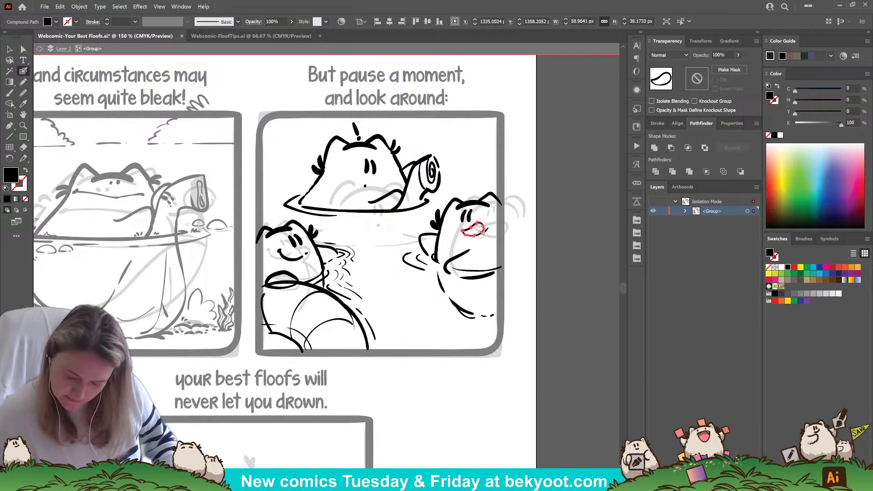
ctrl+click(512, 267)
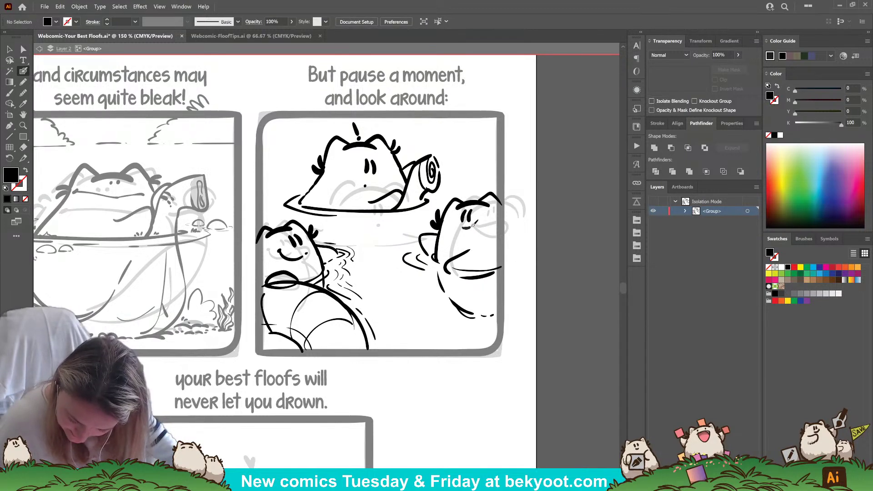
mouse_move(462, 225)
mouse_down()
mouse_move(481, 219)
mouse_move(488, 228)
mouse_move(468, 222)
mouse_up()
Step: Refine the right friend's arm line across the belly and the thick curved line beneath it
key(shift+x)
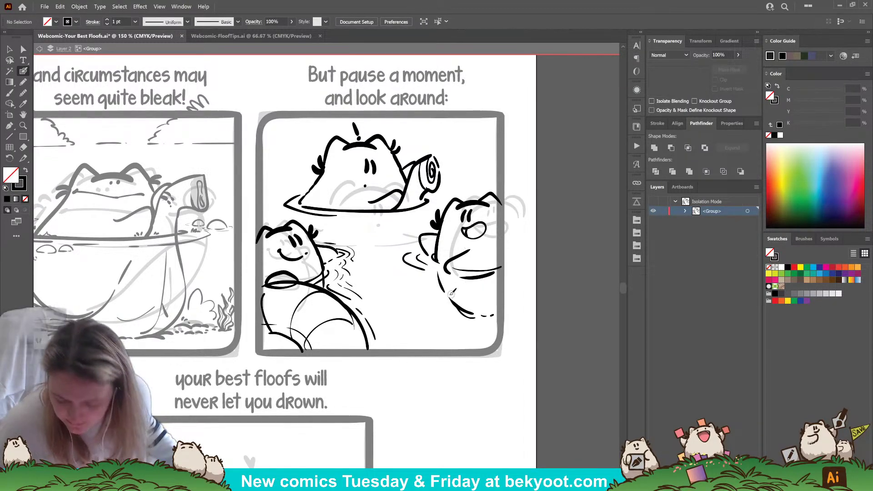
drag(447, 268, 444, 273)
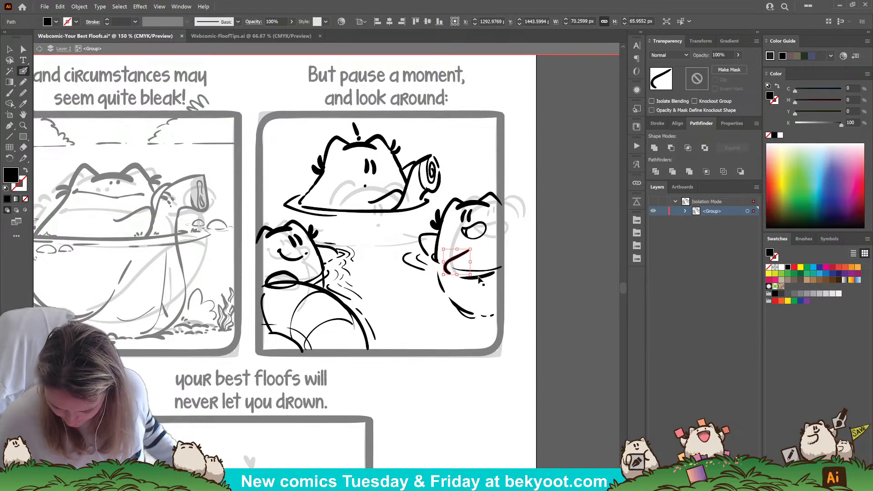
ctrl+click(438, 358)
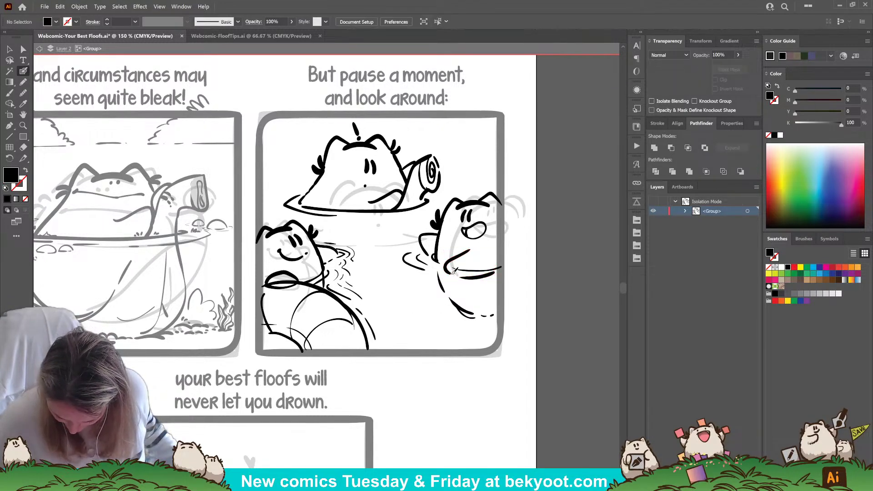
key(shift+x)
mouse_move(452, 271)
mouse_down()
mouse_move(491, 271)
mouse_move(483, 277)
mouse_move(500, 268)
mouse_up()
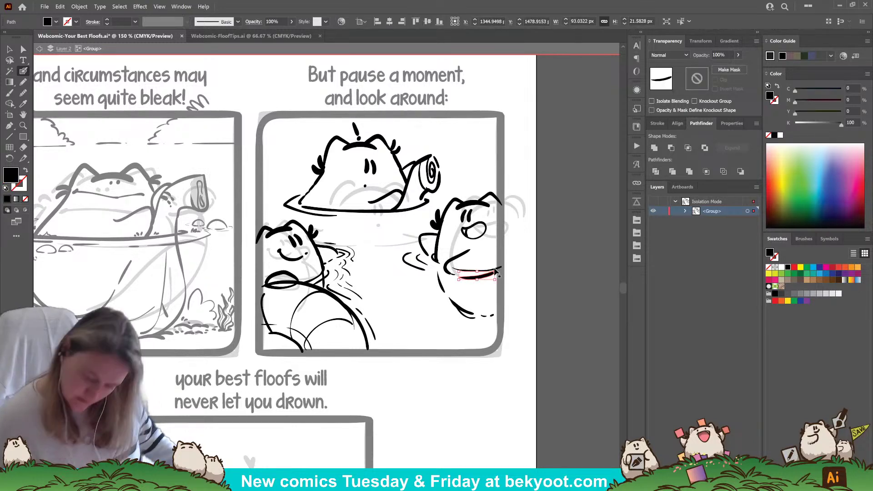
key(ctrl+shift+a)
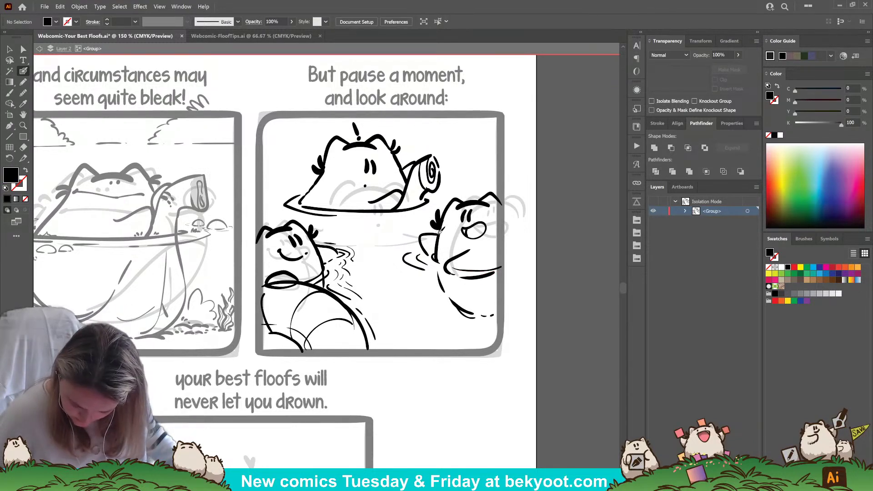
Step: Re-ink the right friend's outstretched paw as a rounded outline meeting the body side
mouse_move(437, 233)
mouse_down()
mouse_move(422, 233)
mouse_move(425, 255)
mouse_up()
key(shift+x)
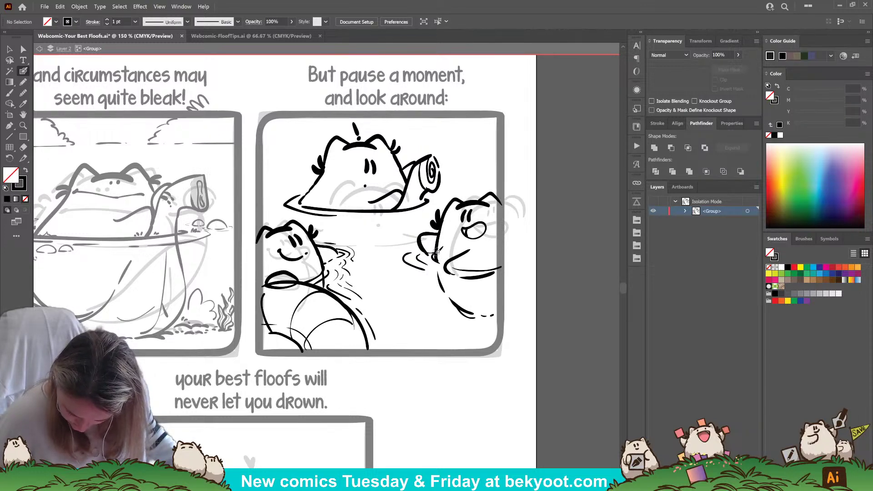
key(shift+x)
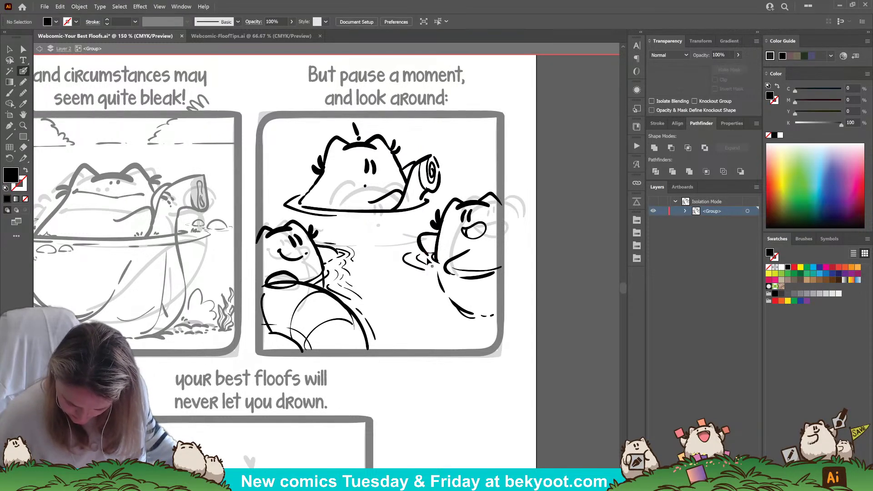
drag(431, 264, 421, 236)
key(ctrl+shift+a)
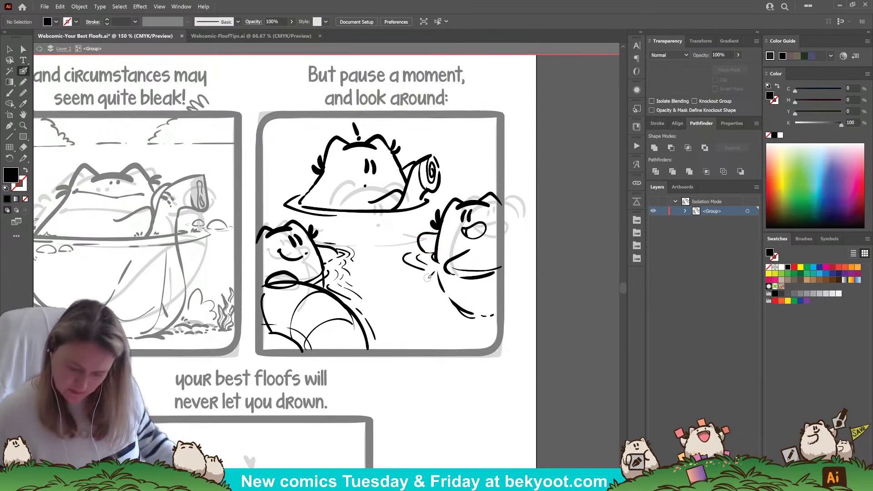
Step: Delete the thick curved stroke beneath the right friend's arm, keeping the thin line above it
ctrl+click(478, 278)
drag(500, 271, 474, 283)
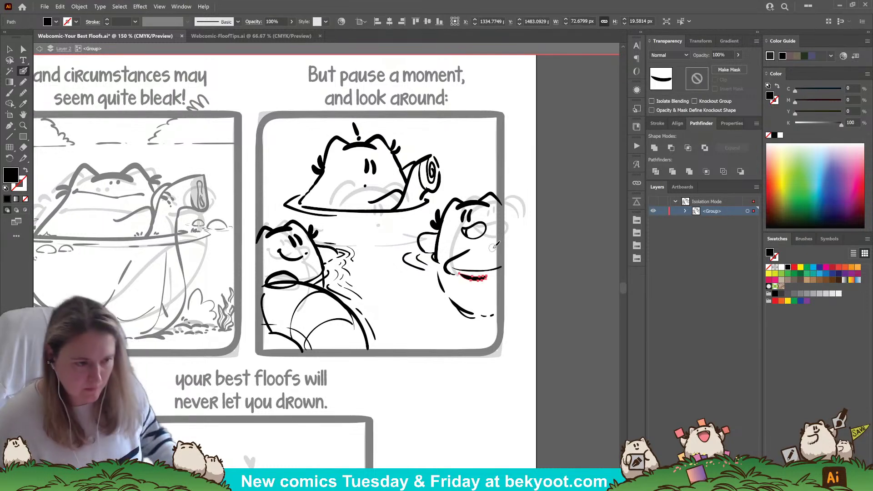
key(Delete)
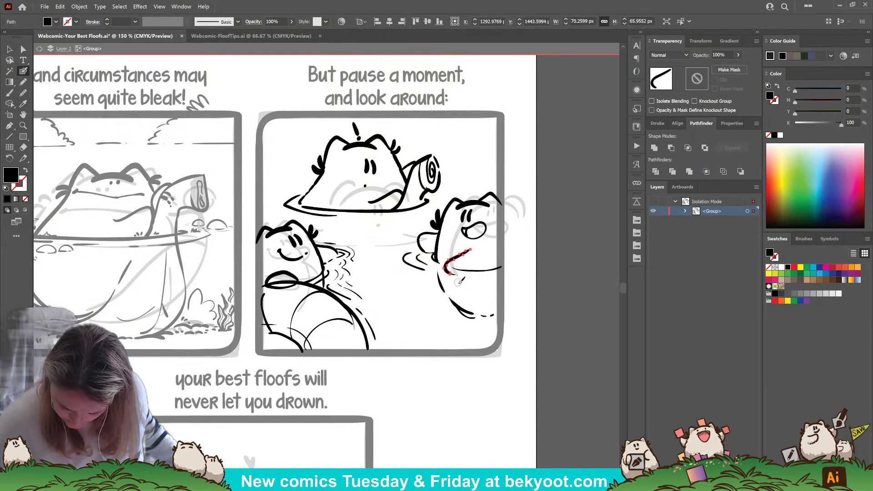
Step: Replace the large ripple beside the right friend's paw with small, short ripple strokes close to the paw
mouse_move(449, 271)
mouse_down()
mouse_move(456, 277)
mouse_move(425, 279)
mouse_up()
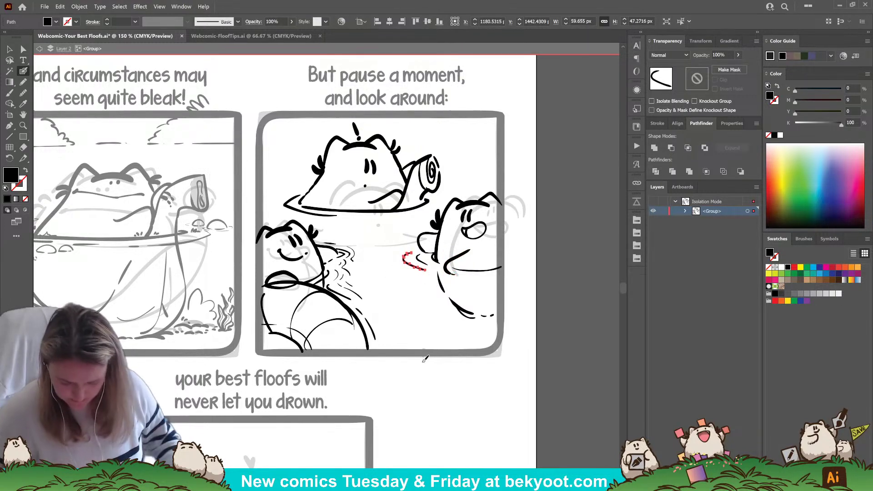
key(Delete)
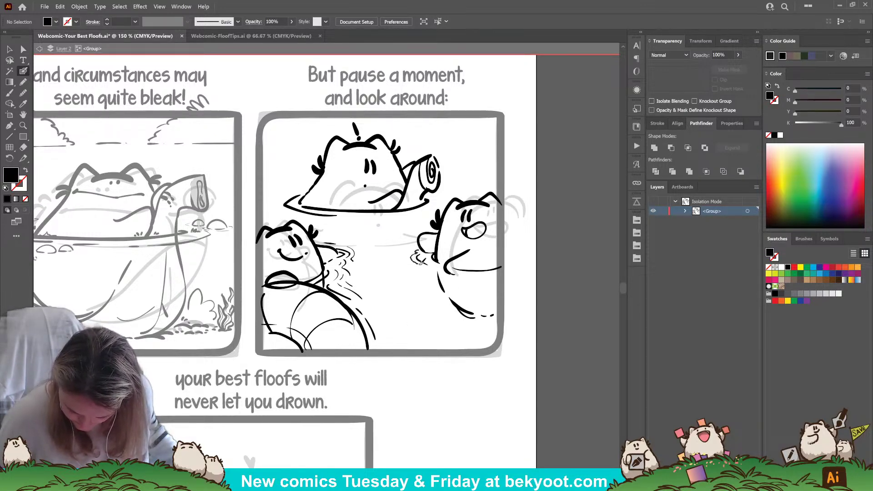
Step: Remove the right friend's outstretched paw outline and try short replacement strokes beside the body, above the ripples
key(shift+x)
scroll(391, 318, right, 2)
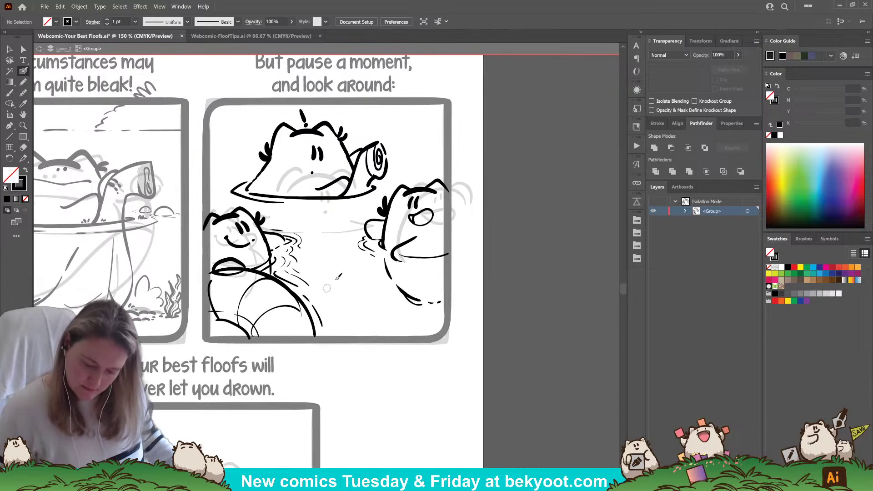
drag(384, 220, 371, 237)
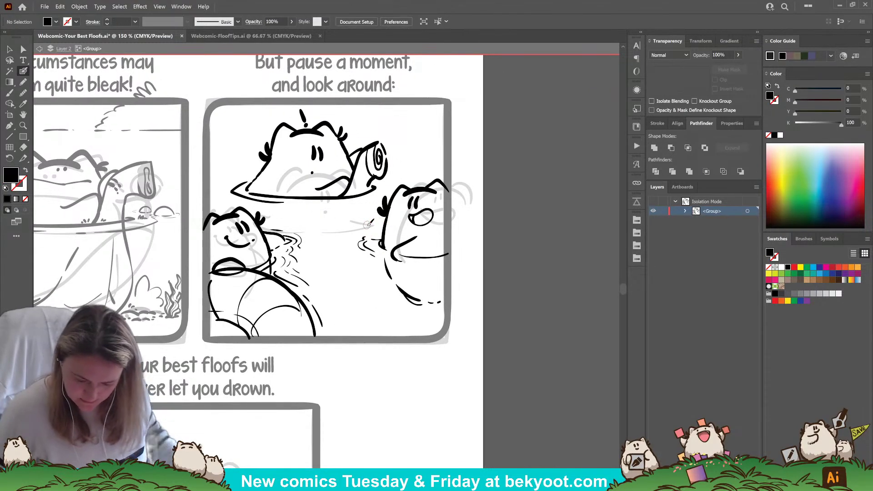
key(ctrl+z)
drag(378, 242, 384, 250)
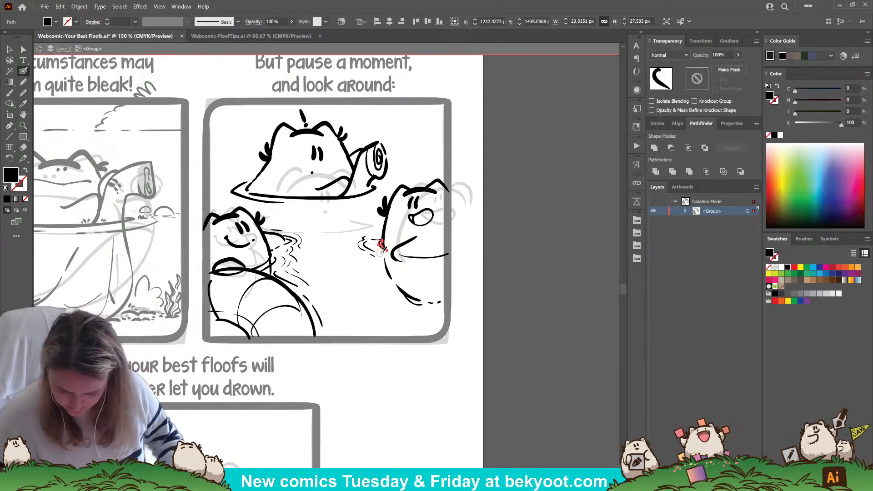
key(ctrl+z)
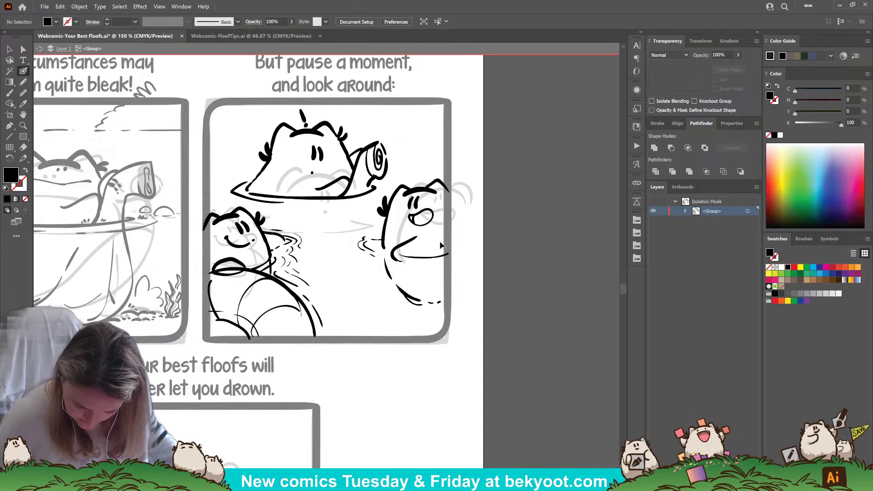
drag(383, 239, 370, 238)
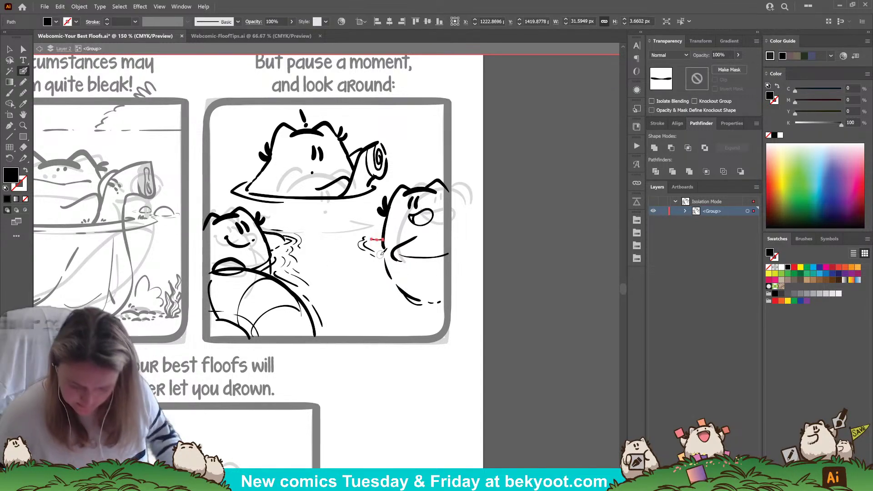
key(ctrl+z)
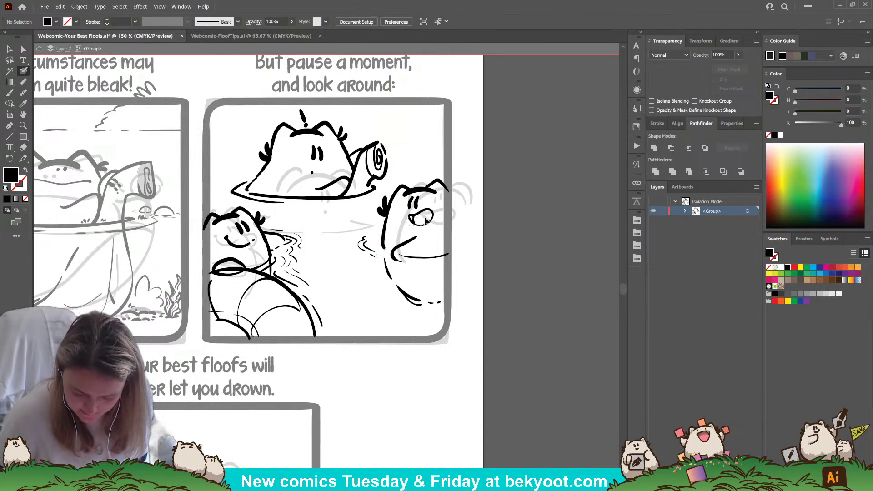
Step: Redraw the right friend's open mouth smaller and ink a small, low paw just above the ripples
mouse_move(426, 221)
mouse_down()
mouse_move(434, 212)
mouse_move(415, 205)
mouse_up()
key(ctrl+z)
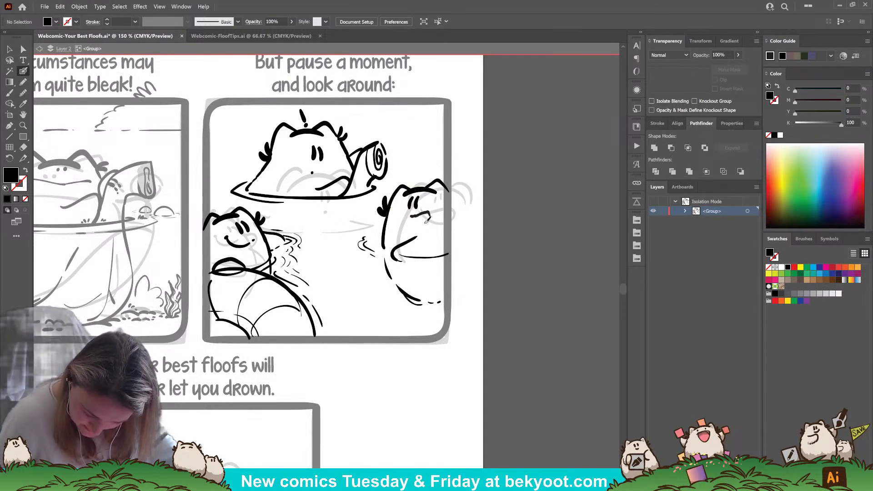
key(shift+x)
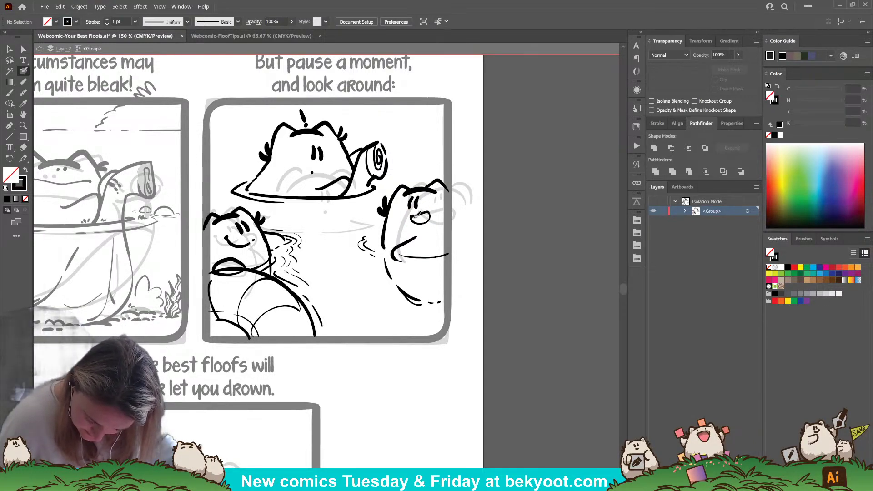
drag(415, 216, 412, 219)
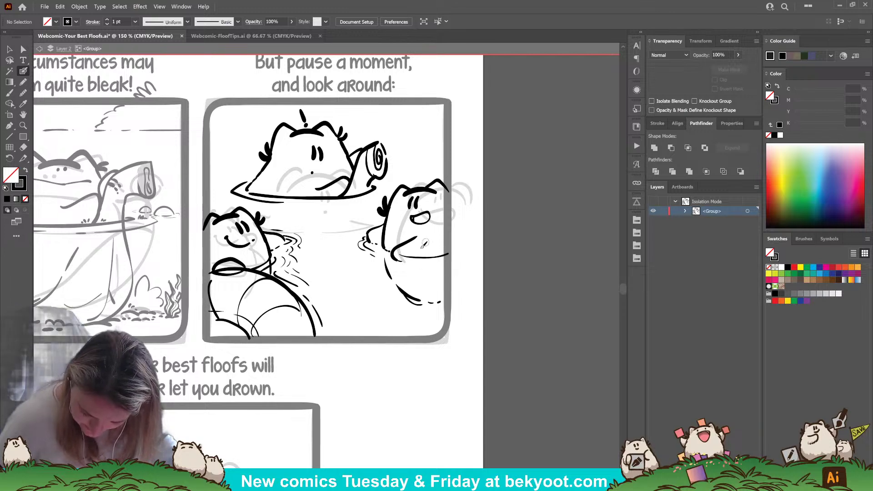
Step: Replace the solid line beneath the right friend's arm with broken waterline strokes across the belly to the panel edge
drag(399, 262, 417, 260)
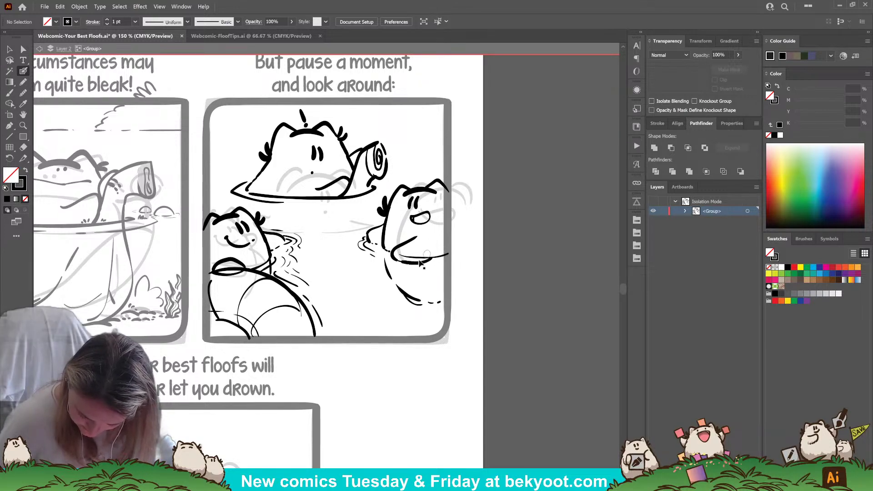
key(ctrl+z)
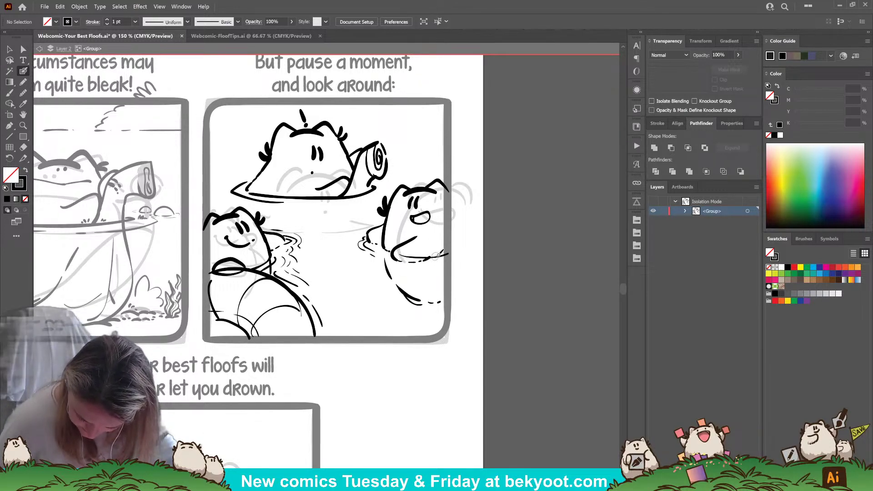
mouse_move(399, 255)
mouse_down()
mouse_move(467, 249)
mouse_move(433, 258)
mouse_up()
right_click(513, 248)
click(507, 298)
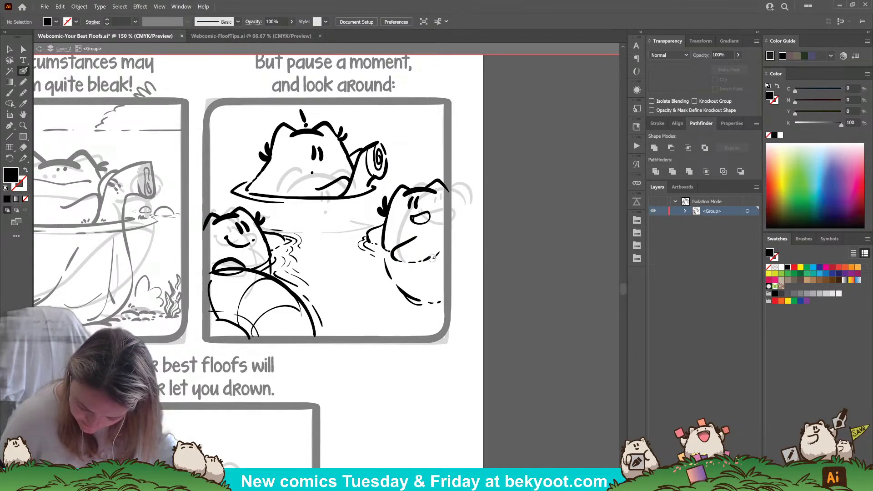
key(shift+x)
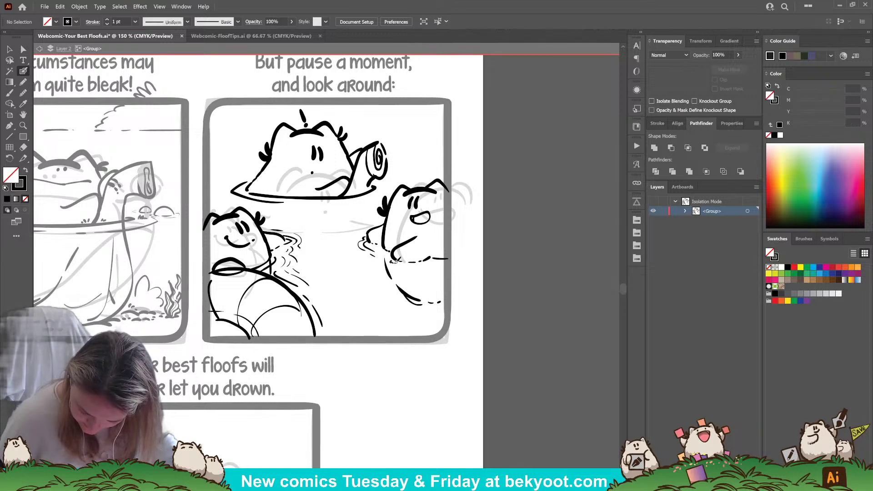
drag(390, 262, 434, 260)
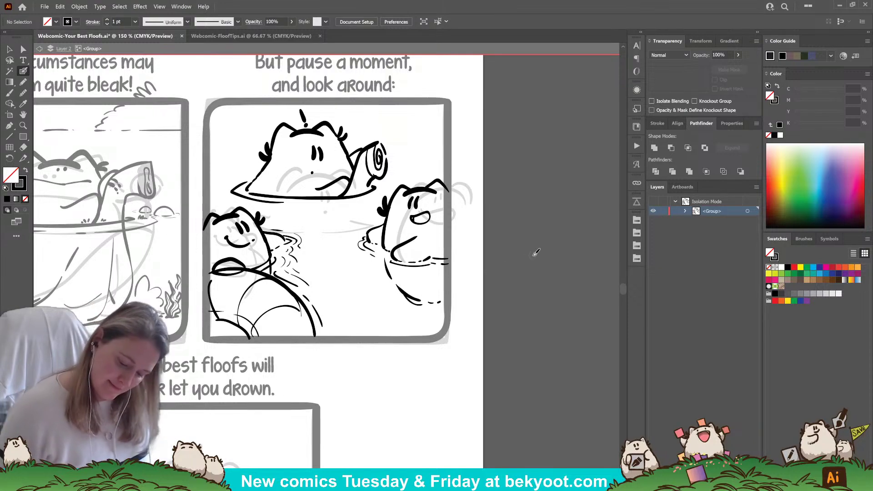
Step: Replace the right friend's small paw with a taller, rounded one raised beside the body
drag(368, 245, 385, 223)
key(ctrl+z)
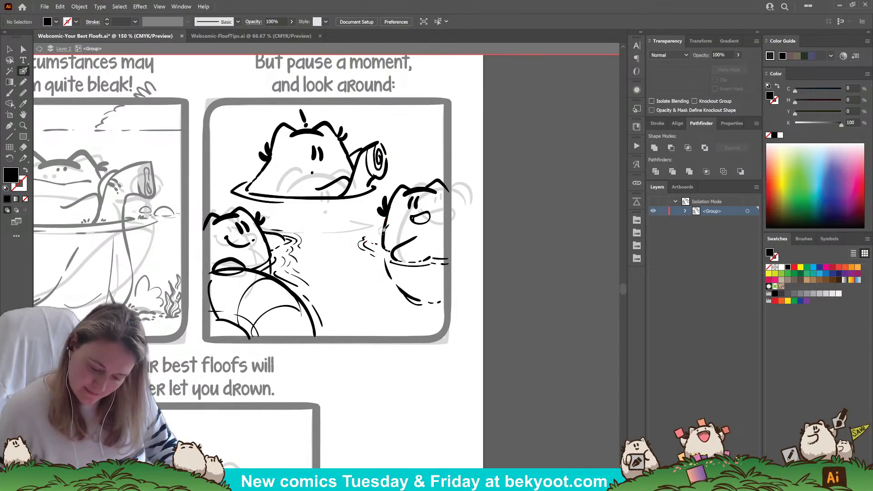
key(shift+x)
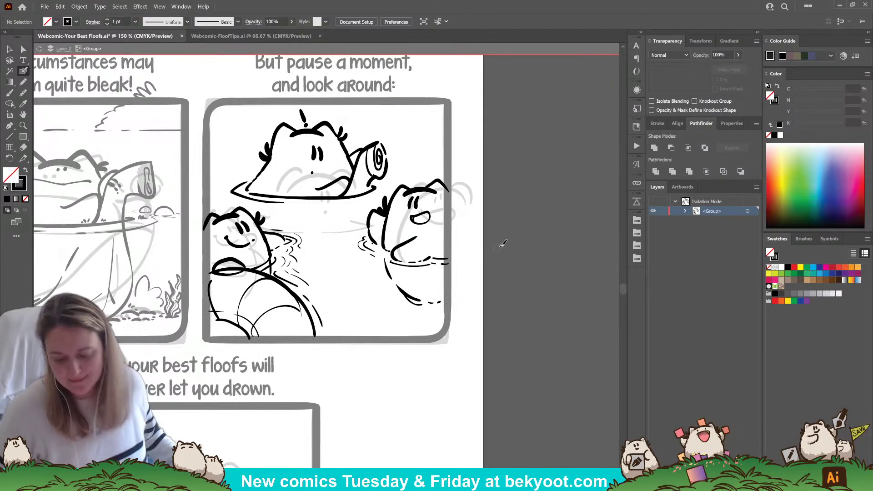
Step: Trim the start of the left friend's thick belly curve so it begins at the edge of the oval paw
drag(348, 333, 420, 328)
ctrl+click(309, 260)
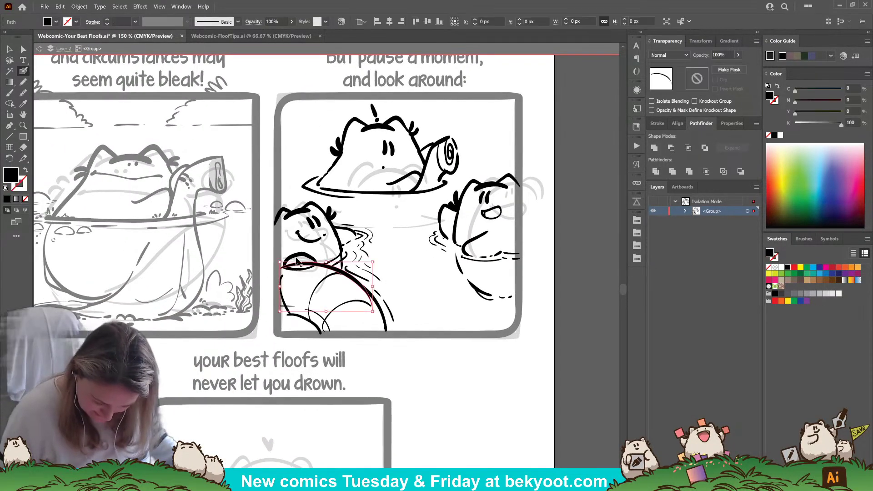
ctrl+click(300, 261)
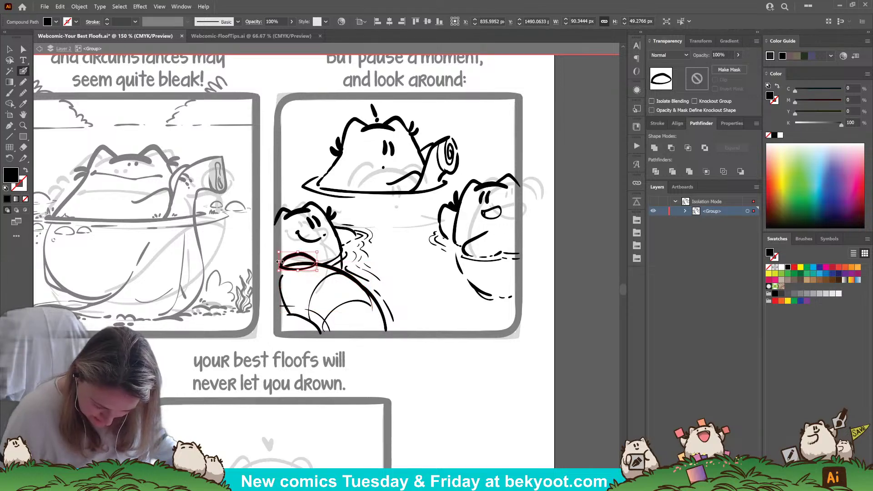
ctrl+click(301, 261)
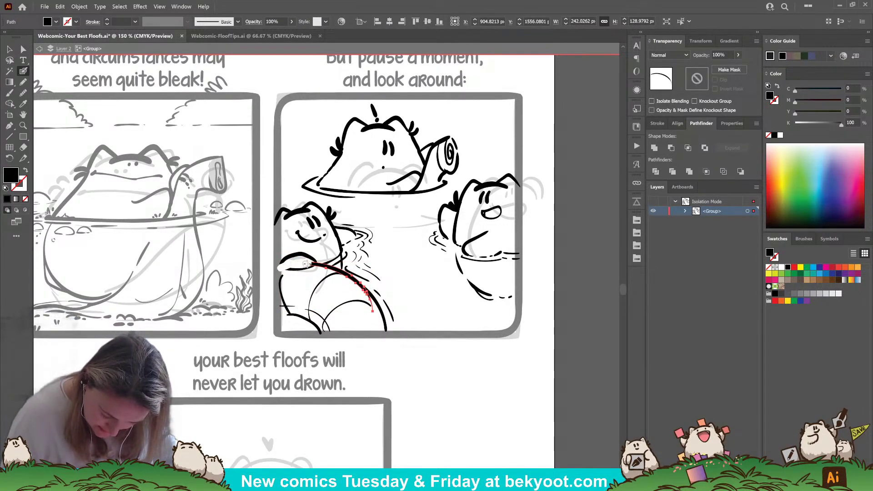
drag(305, 263, 373, 312)
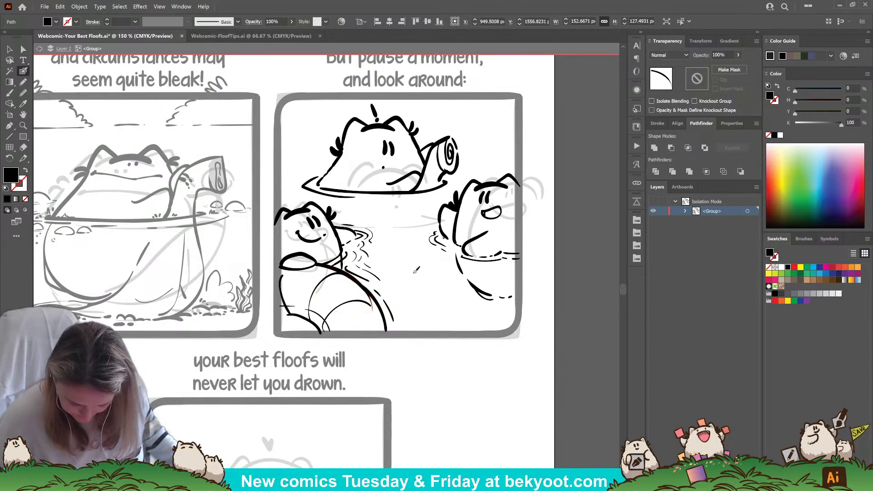
Step: Clean up the left friend's short side line and trim the lower end of the thick curve overlapping the stroke beneath
drag(415, 270, 398, 260)
drag(323, 263, 321, 240)
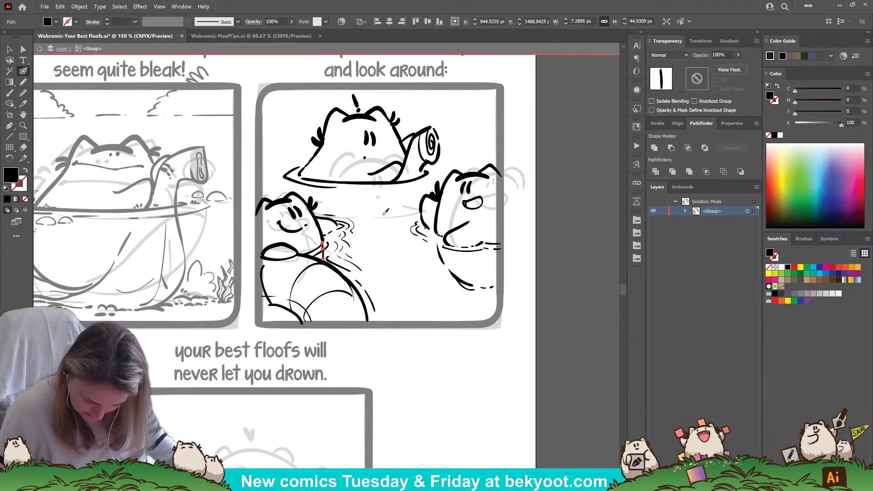
key(ctrl+shift+a)
ctrl+click(354, 300)
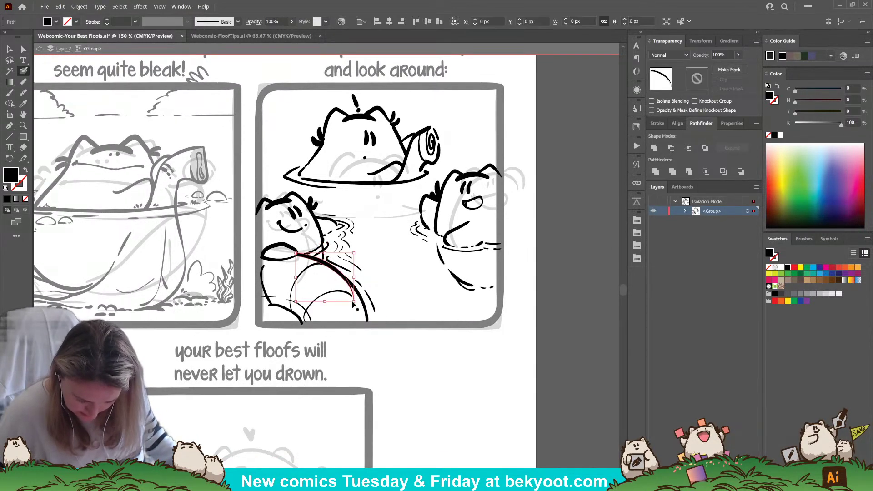
mouse_move(354, 300)
mouse_down()
mouse_move(327, 274)
mouse_move(363, 312)
mouse_up()
key(ctrl+z)
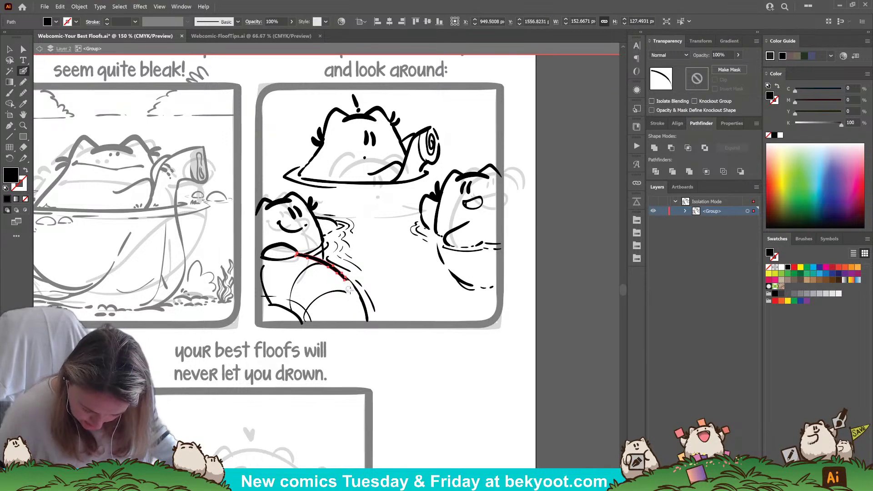
drag(344, 283, 359, 313)
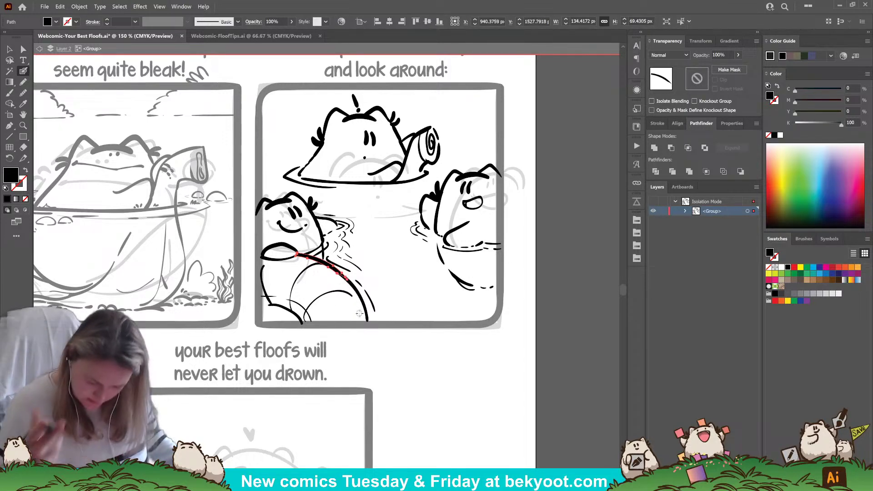
click(23, 93)
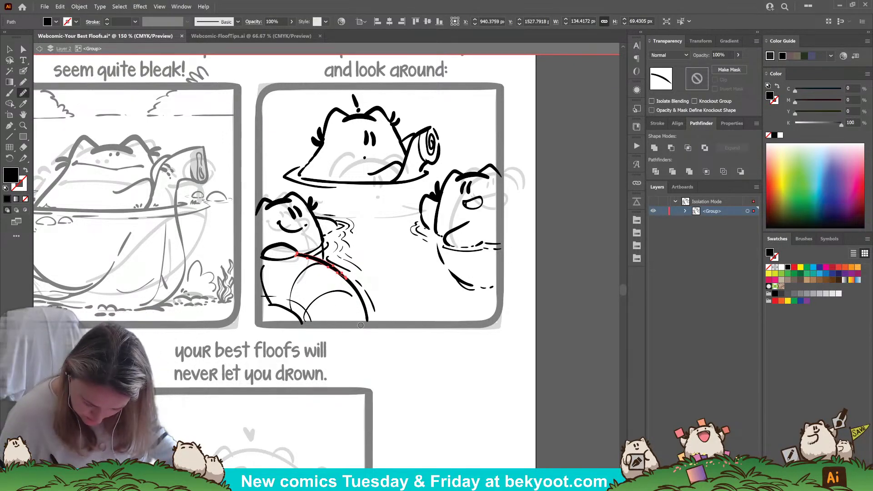
key(ctrl+shift+a)
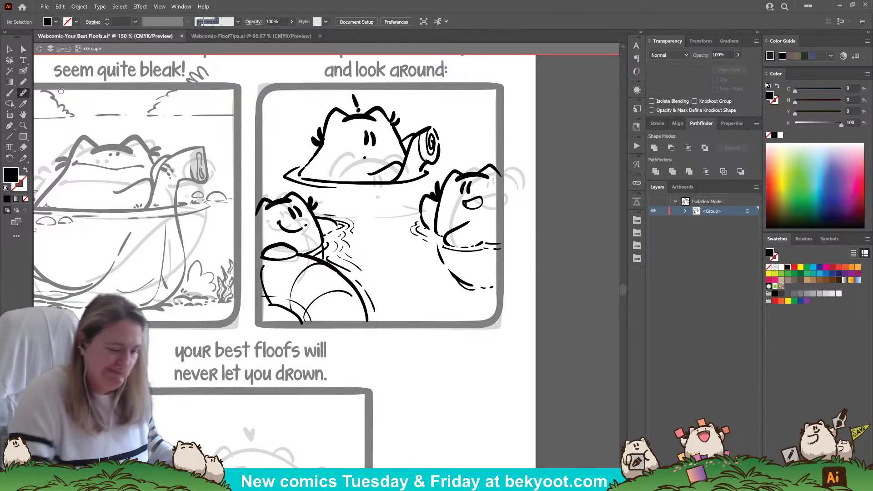
Step: Adjust the upper anchor point of the left friend's lower belly stroke so it blends into the thick curve above
click(10, 48)
click(355, 293)
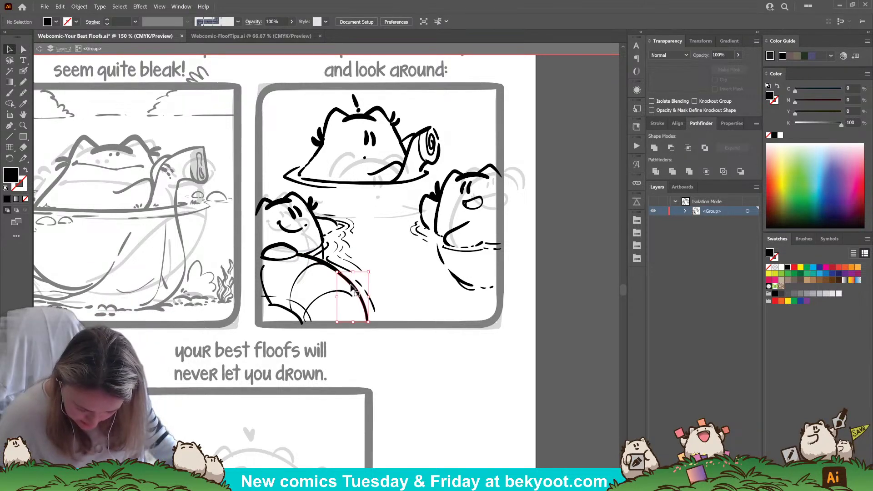
scroll(342, 275, up, 3)
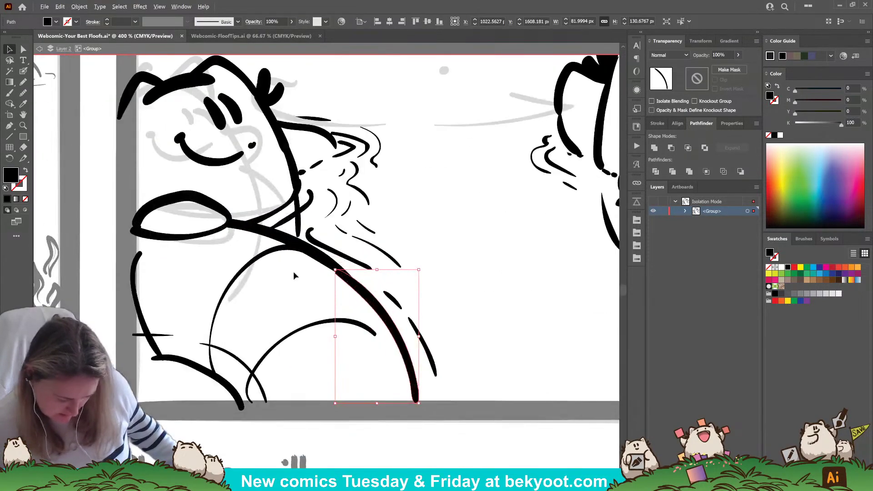
double_click(23, 48)
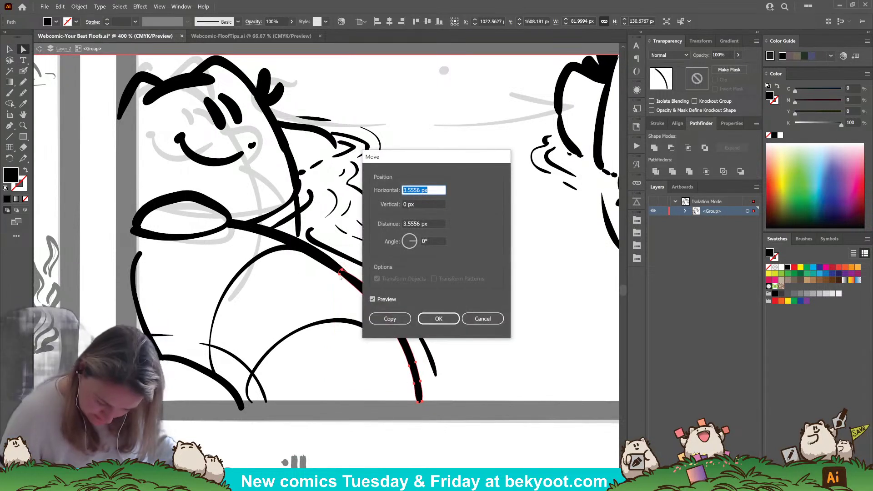
key(Escape)
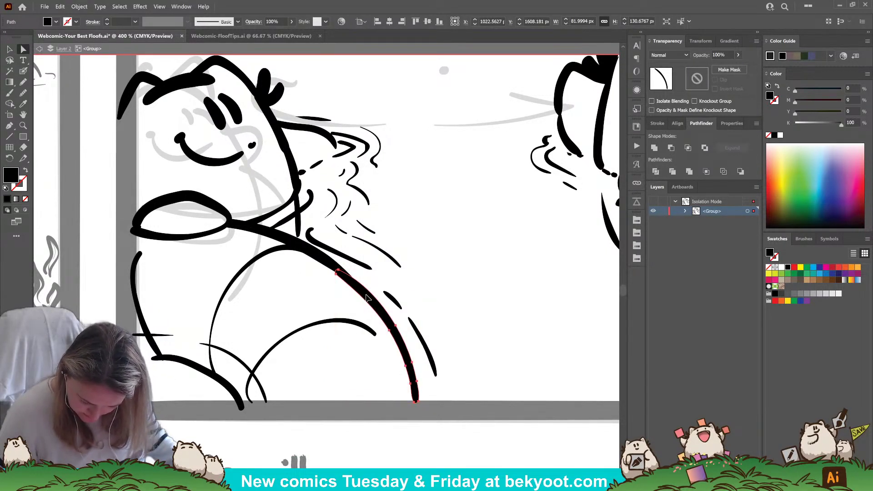
click(337, 271)
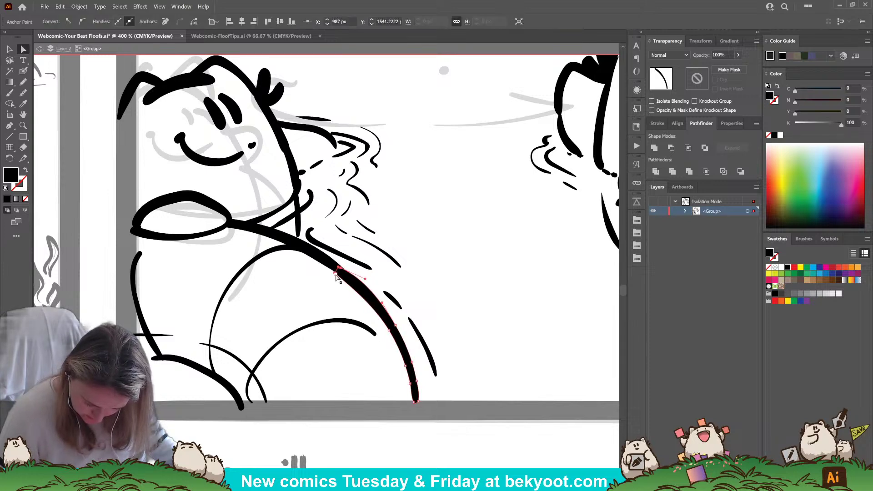
drag(337, 275, 339, 277)
click(382, 278)
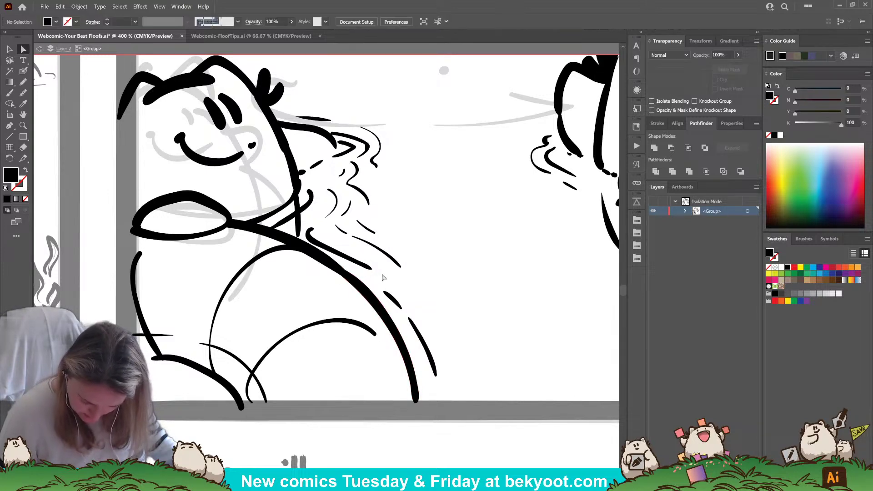
Step: Fade the old waterline around the central character's body so it serves as a guide for redrawing
scroll(338, 327, down, 2)
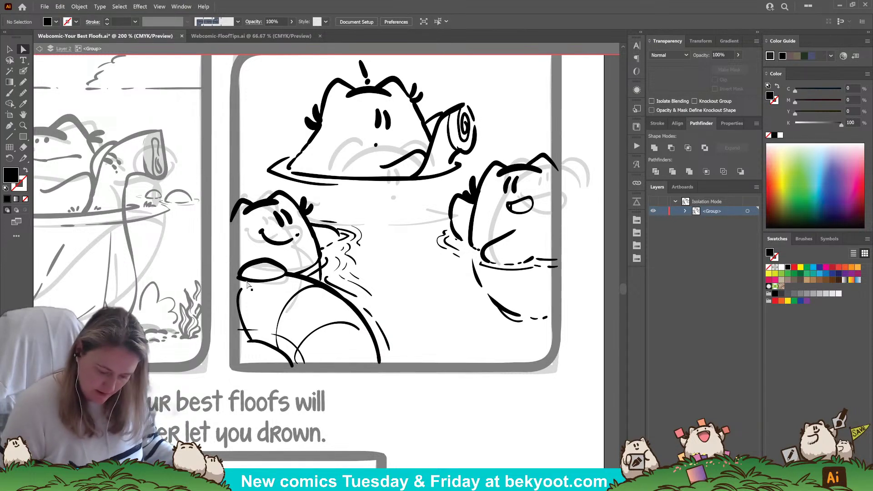
key(n)
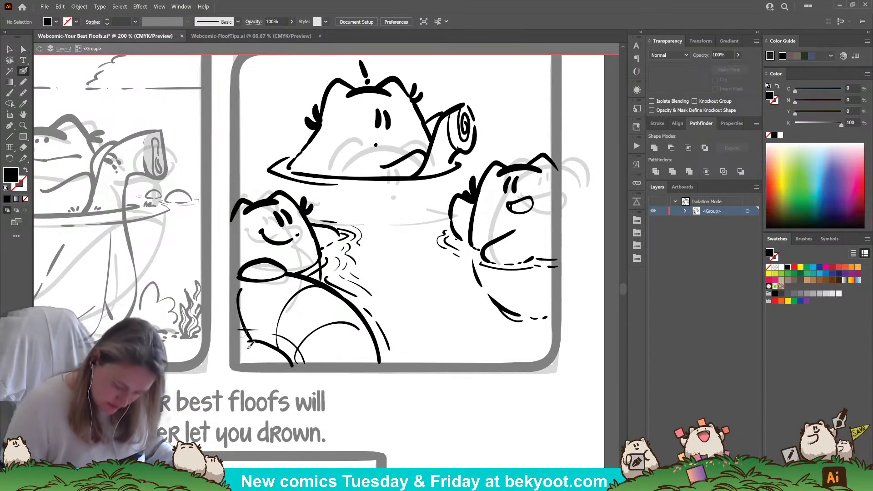
key(shift+x)
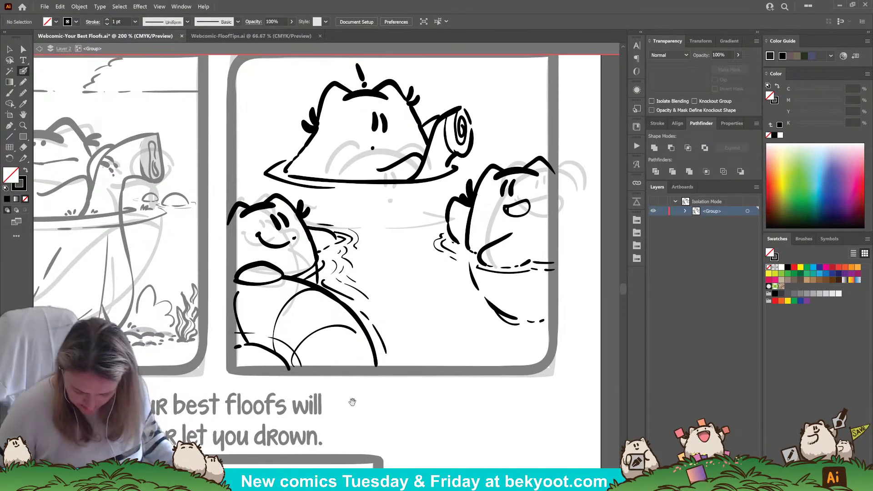
scroll(363, 392, right, 3)
scroll(364, 392, up, 1)
scroll(387, 276, up, 1)
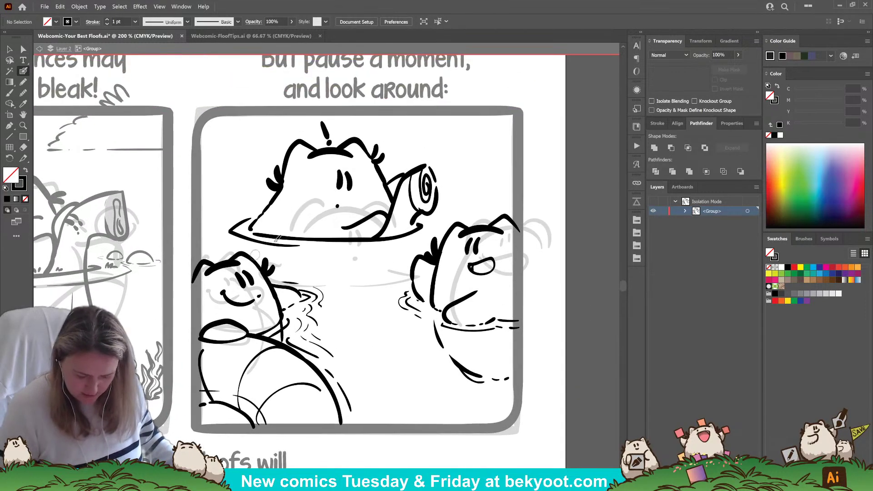
scroll(337, 246, up, 1)
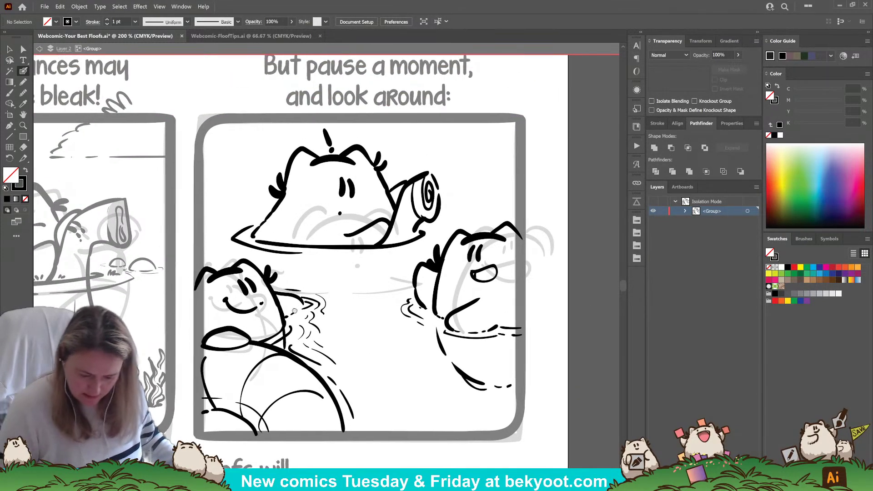
click(335, 290)
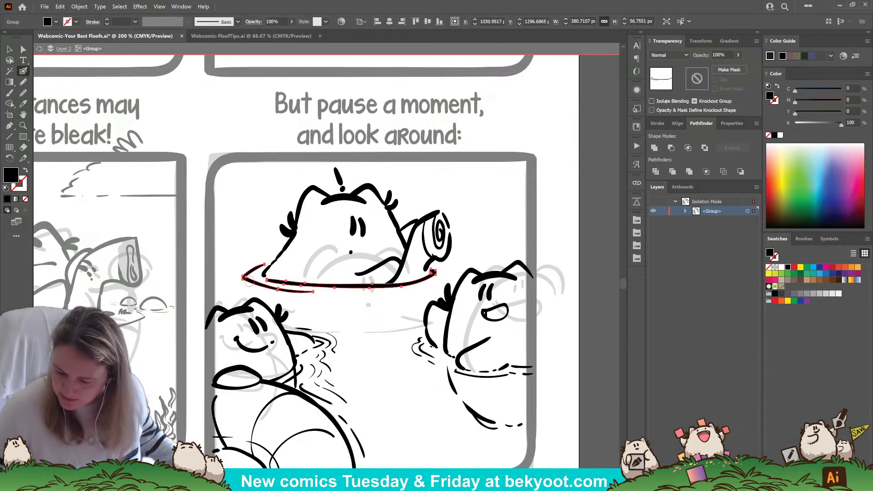
key(ctrl+shift+a)
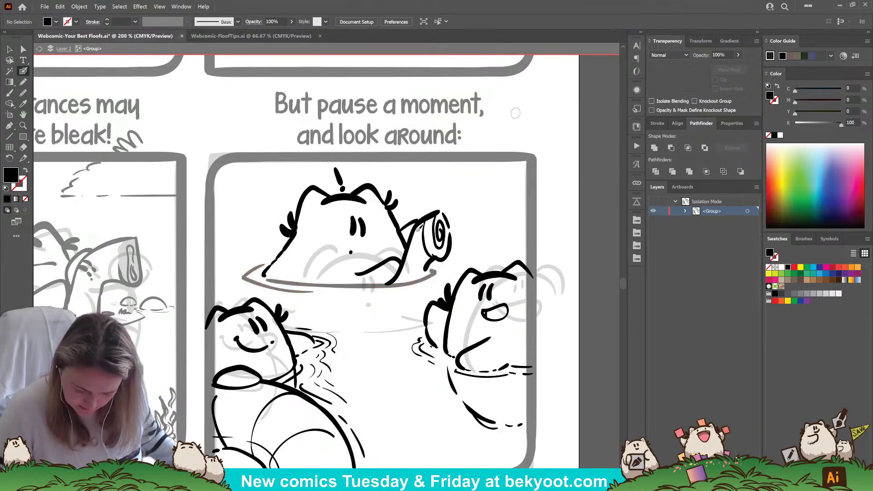
click(399, 276)
key(ctrl+shift+a)
Step: Ink a thin broken waterline along the base of the central character's body, undoing the stretch past the arm
mouse_move(265, 276)
mouse_down()
mouse_move(390, 282)
mouse_move(431, 271)
mouse_up()
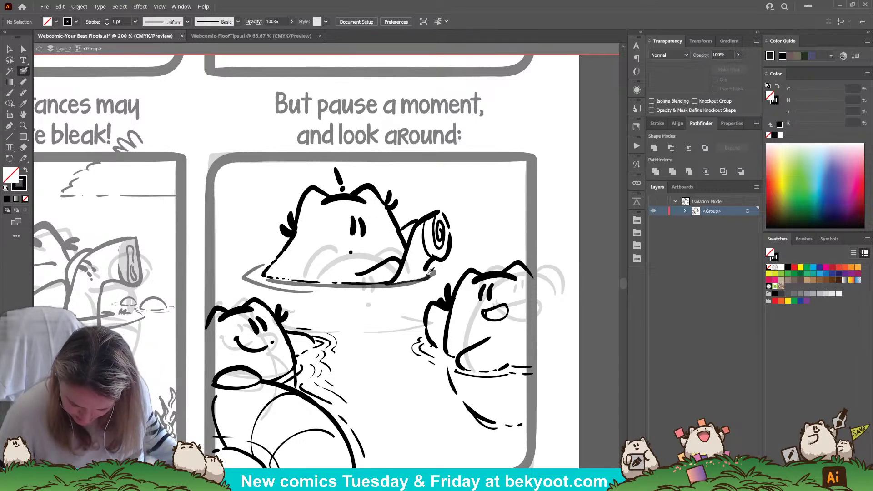
key(ctrl+z)
key(ctrl+z)
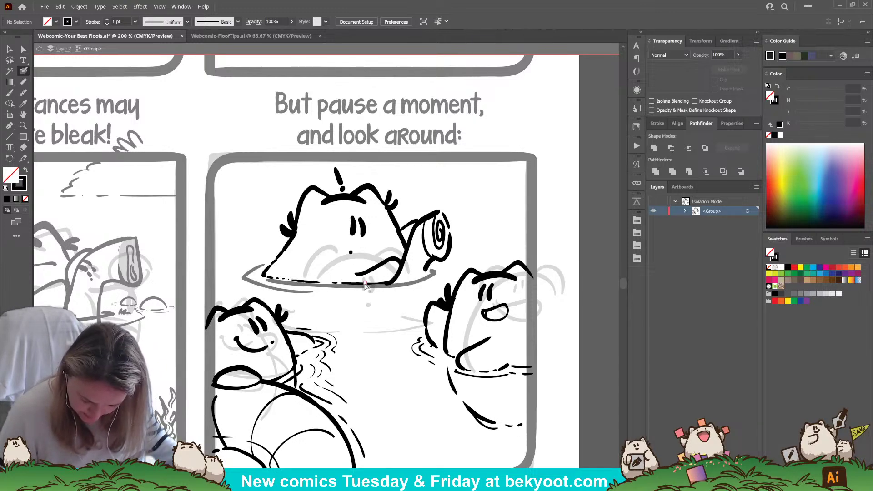
key(shift+x)
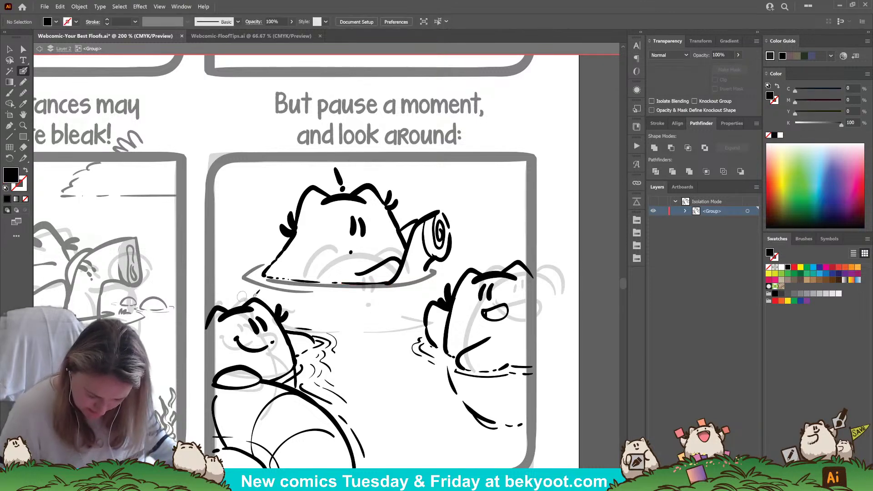
key(ctrl+z)
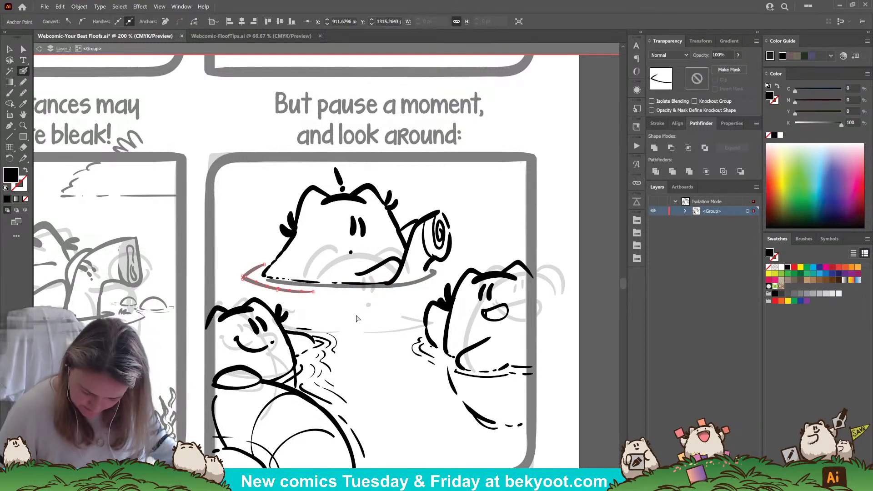
Step: Ink a wider, thinner outer ripple around the central character, looping past the body's left side and curving under the leaf stem
key(ctrl+shift+a)
mouse_move(263, 273)
mouse_down()
mouse_move(253, 268)
mouse_move(280, 282)
mouse_move(372, 288)
mouse_move(451, 272)
mouse_up()
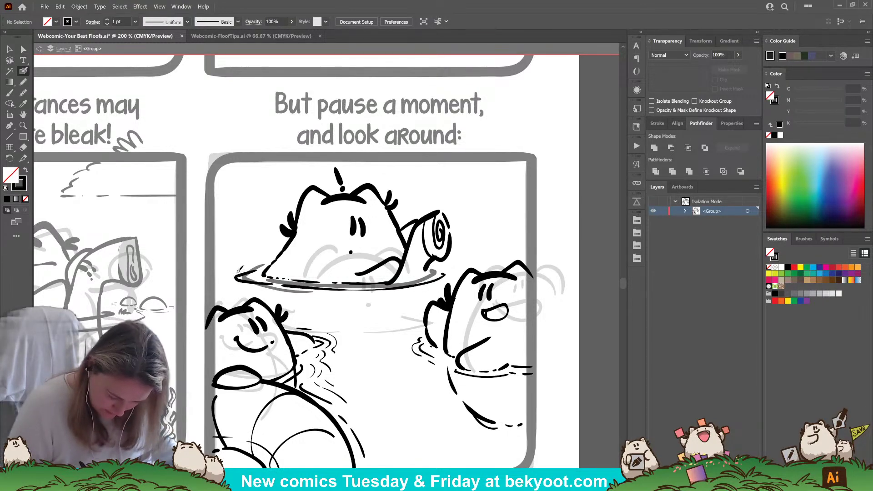
drag(226, 278, 244, 284)
mouse_move(281, 286)
mouse_down()
mouse_move(443, 274)
mouse_move(430, 264)
mouse_move(411, 282)
mouse_move(435, 276)
mouse_up()
key(shift+x)
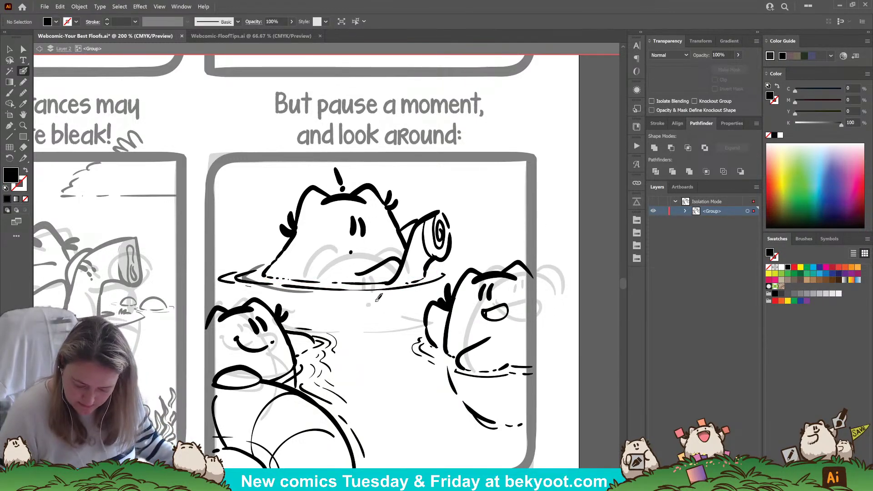
Step: Ink dashed reflection lines in the water below the central character and short broken marks on the leaf stem
key(shift+x)
drag(381, 295, 351, 319)
drag(423, 289, 407, 330)
drag(398, 338, 392, 345)
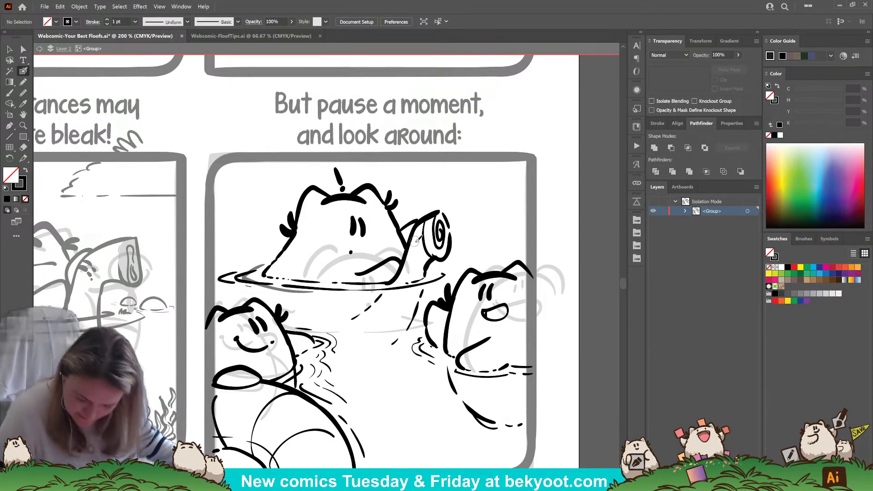
drag(413, 236, 431, 271)
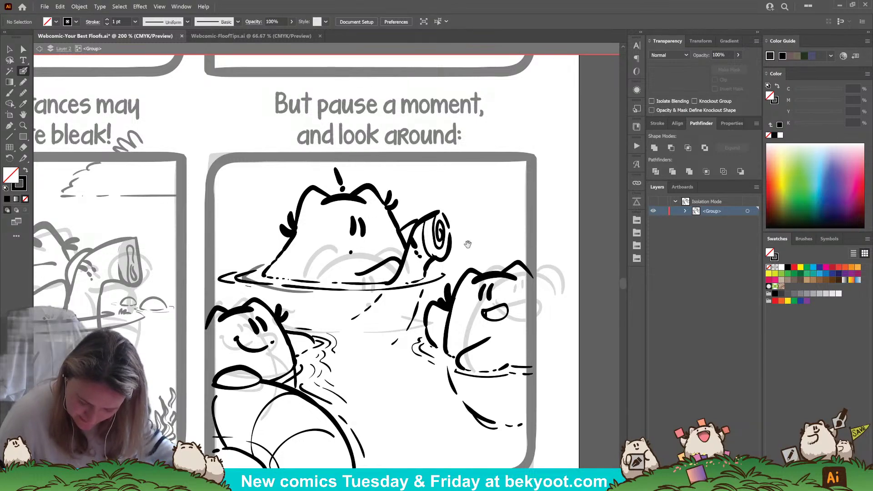
Step: Delete the inner curved line beside the spiral on the central character's rolled leaf end
drag(468, 244, 441, 248)
ctrl+click(399, 240)
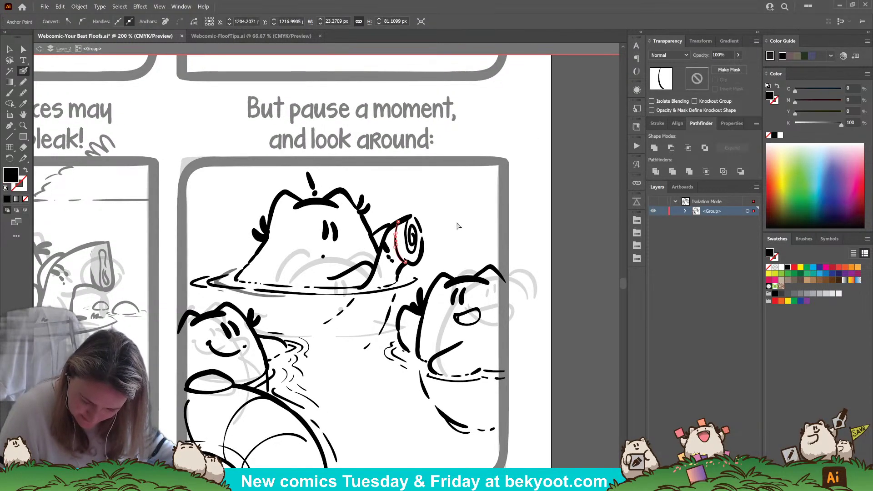
ctrl+click(454, 221)
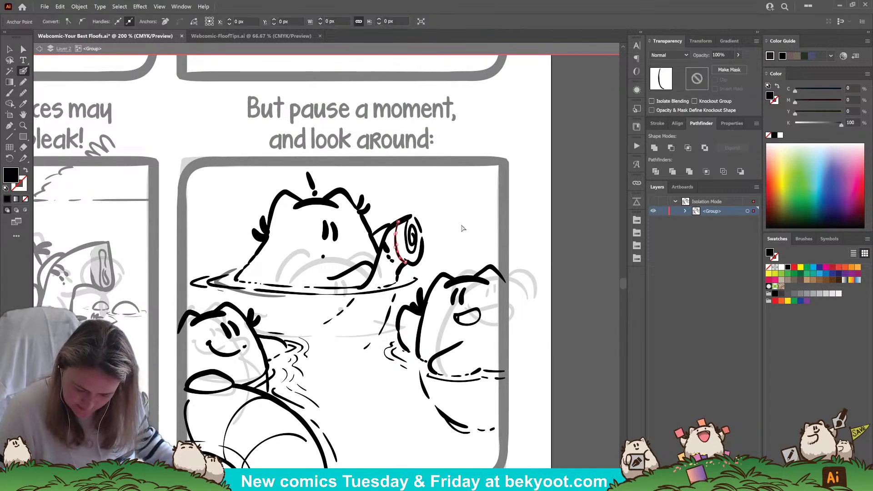
key(v)
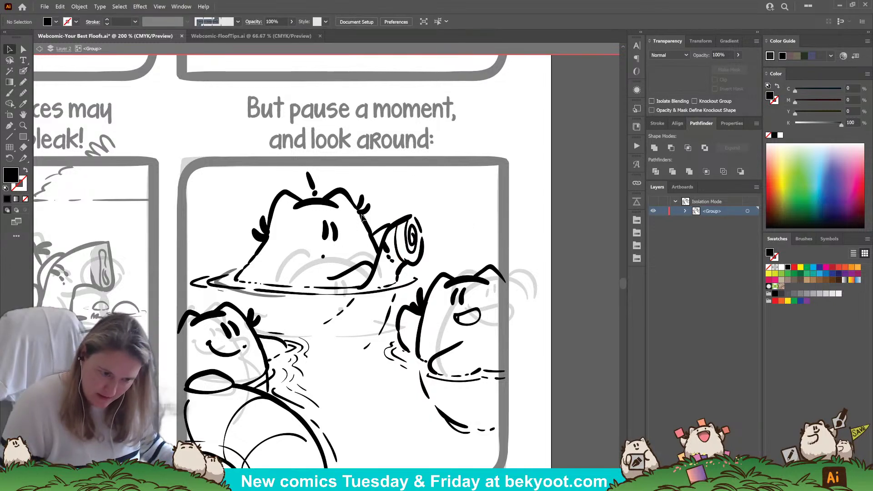
click(398, 248)
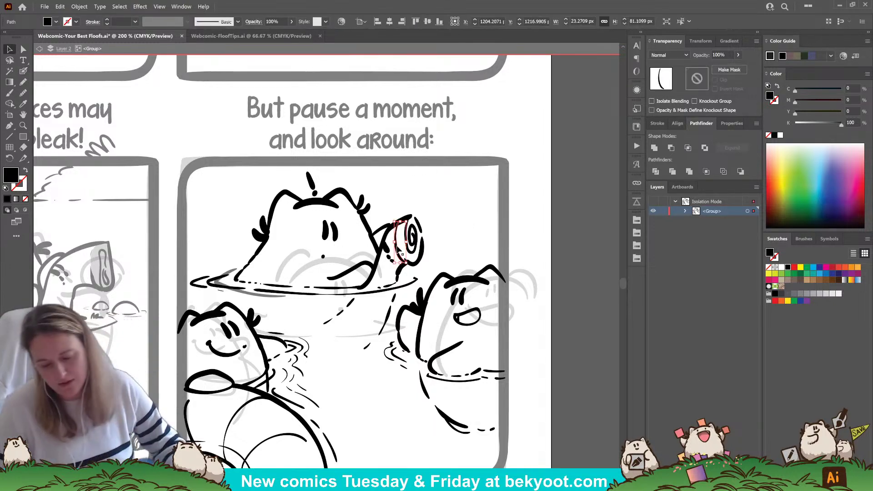
key(Delete)
Step: Shade the spiral face of the rolled leaf end with the 30% opacity black sampled from the previous panel
click(23, 71)
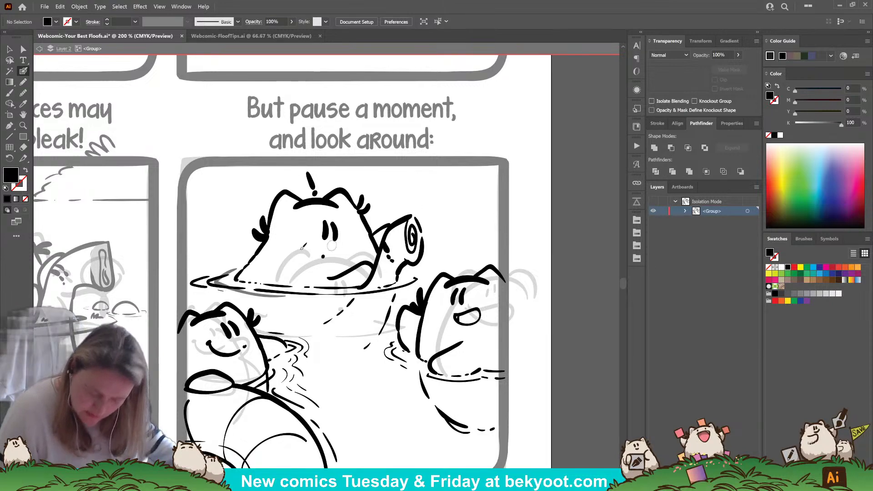
click(24, 103)
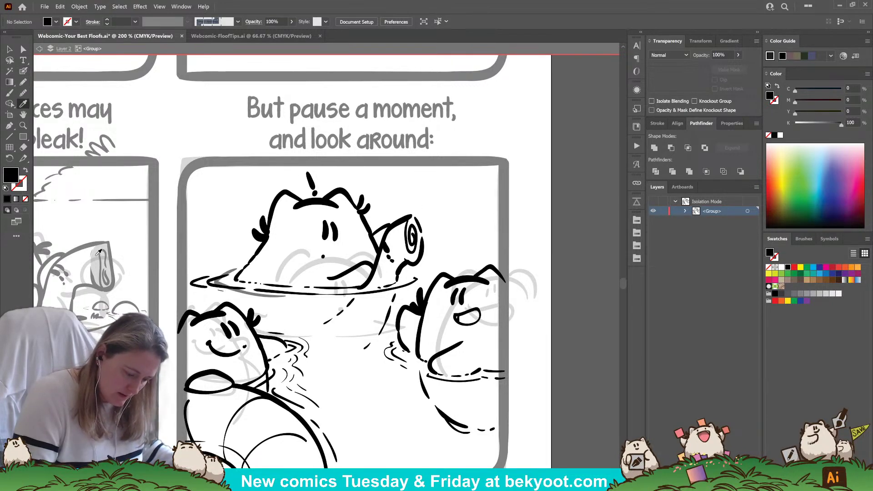
click(98, 253)
click(23, 82)
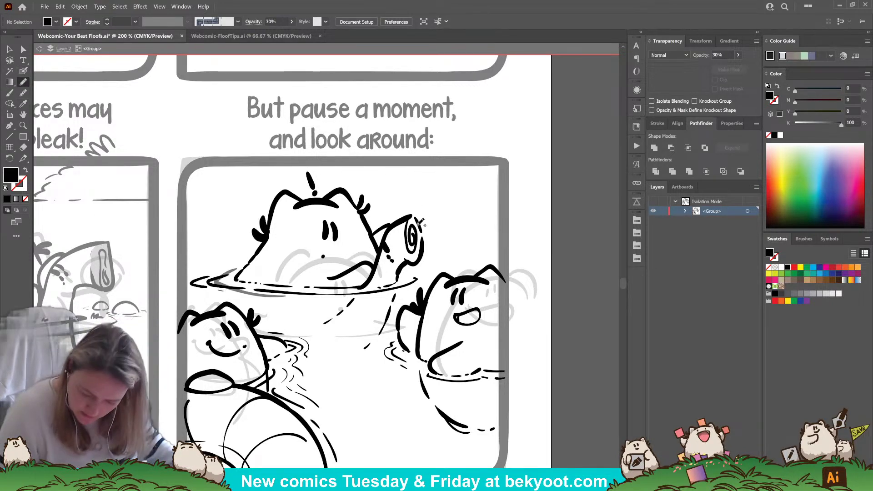
mouse_move(418, 221)
mouse_down()
mouse_move(411, 212)
mouse_move(404, 224)
mouse_move(406, 261)
mouse_move(420, 257)
mouse_move(426, 232)
mouse_move(418, 219)
mouse_up()
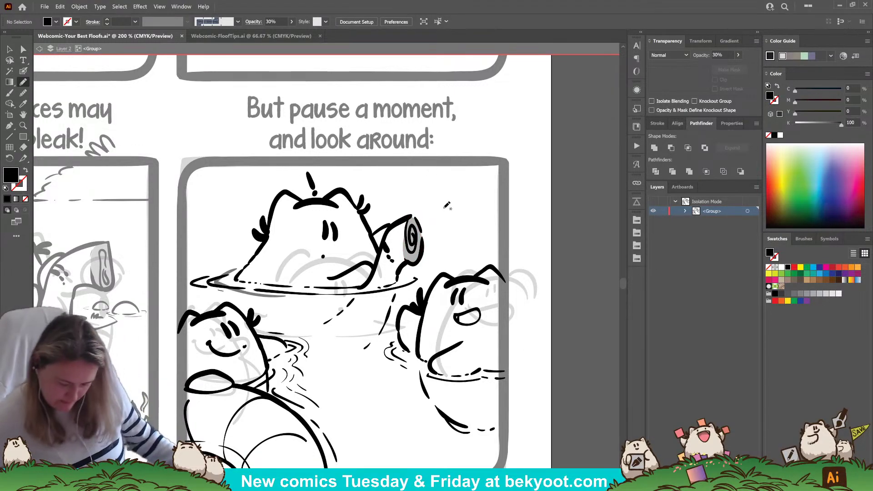
Step: Delete the leftover faded piece of the old waterline at the left of the central character
key(ctrl+minus)
key(ctrl+minus)
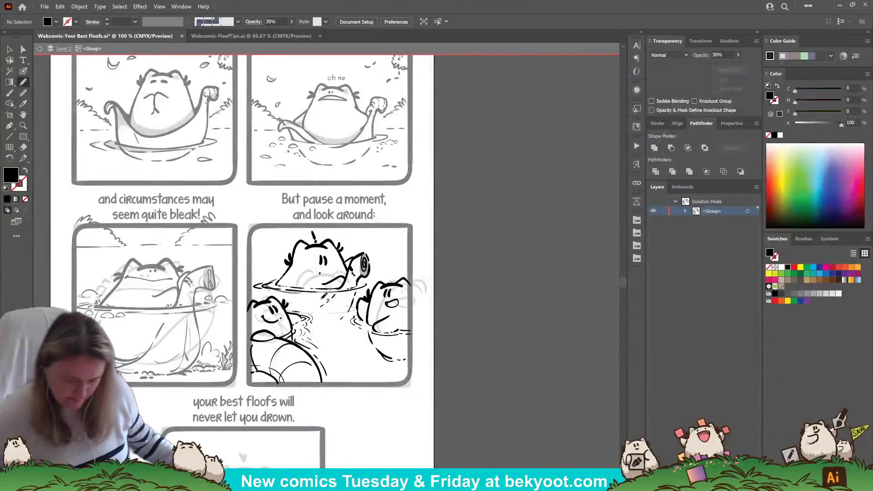
key(v)
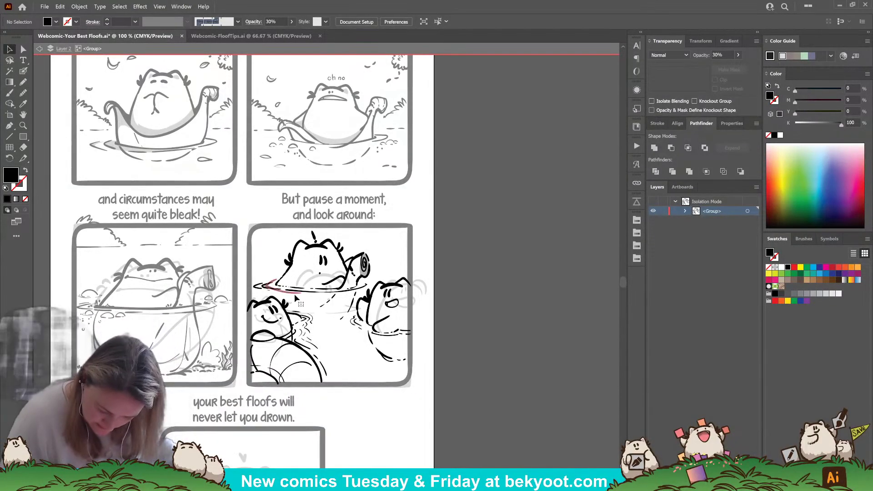
click(298, 295)
click(299, 297)
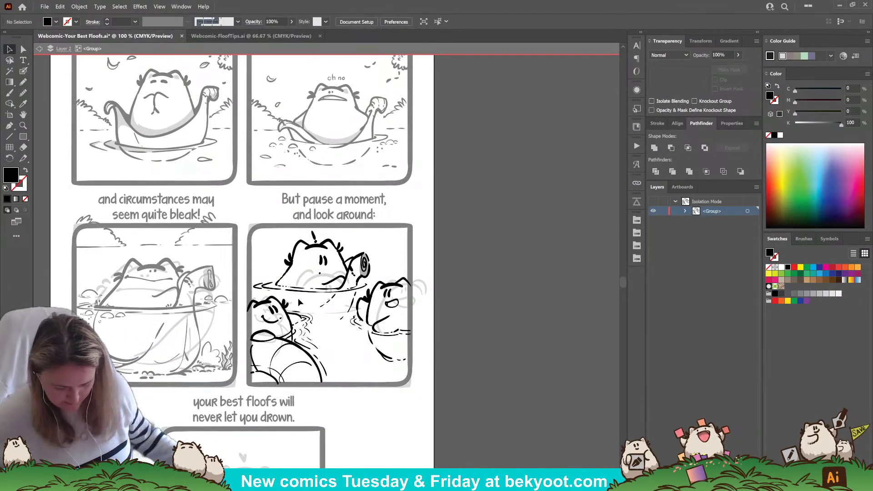
Step: Ink a small domed bubble with short water dashes in the open water left of the central character
key(ctrl+minus)
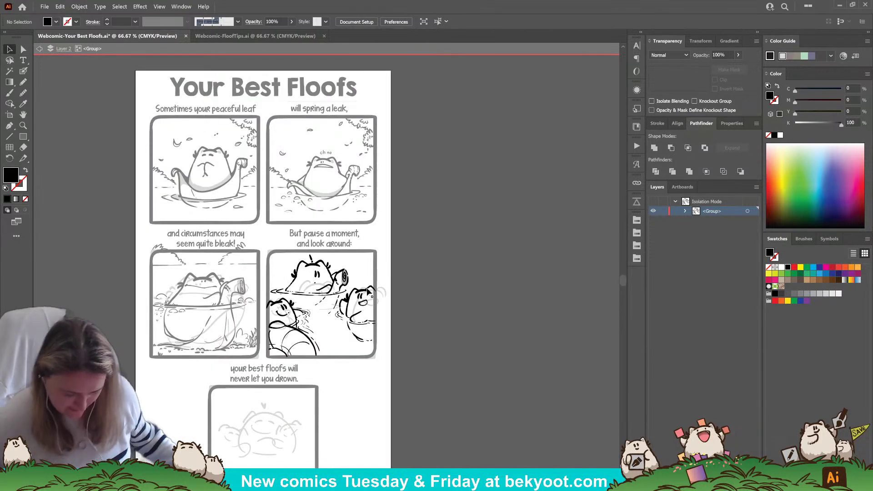
scroll(367, 292, down, 2)
scroll(367, 292, left, 2)
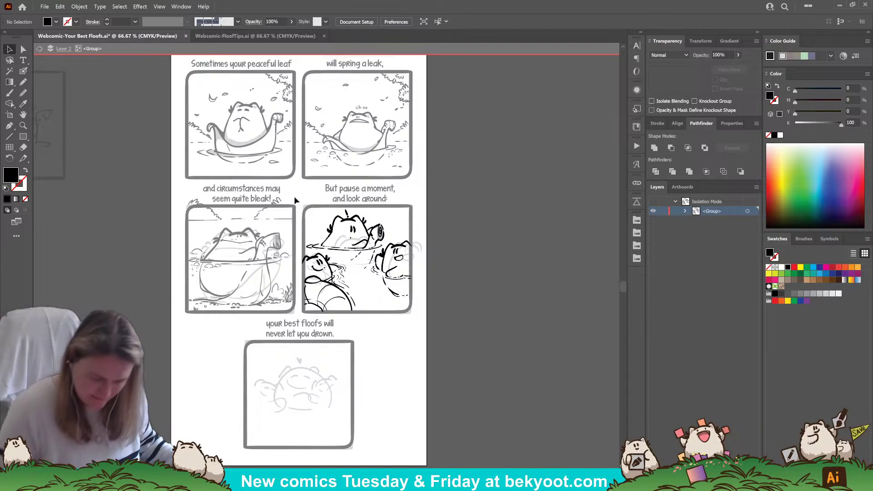
key(n)
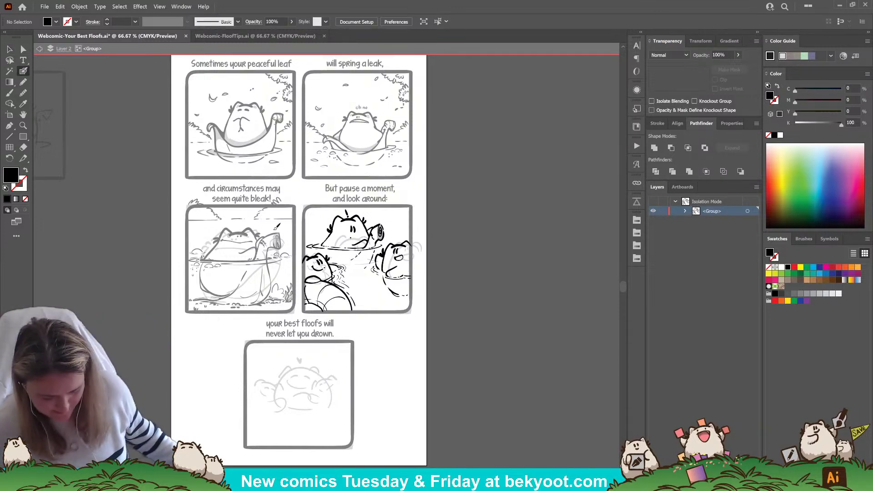
scroll(384, 221, up, 2)
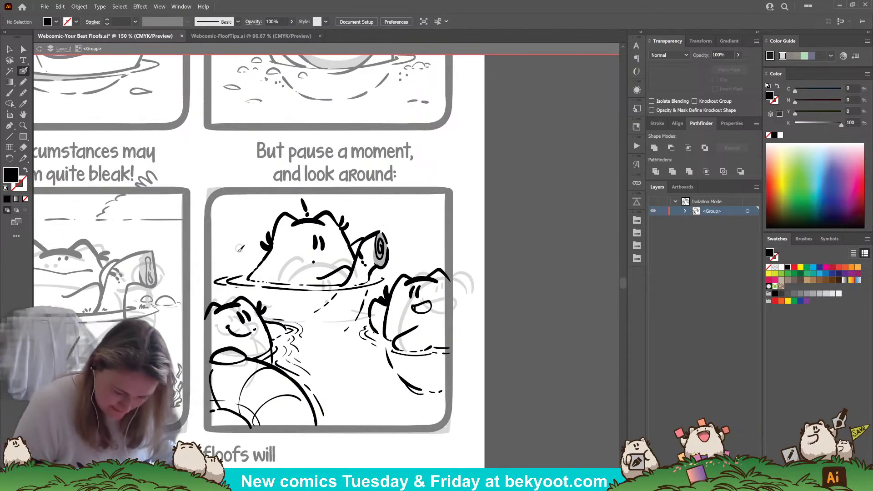
drag(226, 249, 245, 247)
key(ctrl+z)
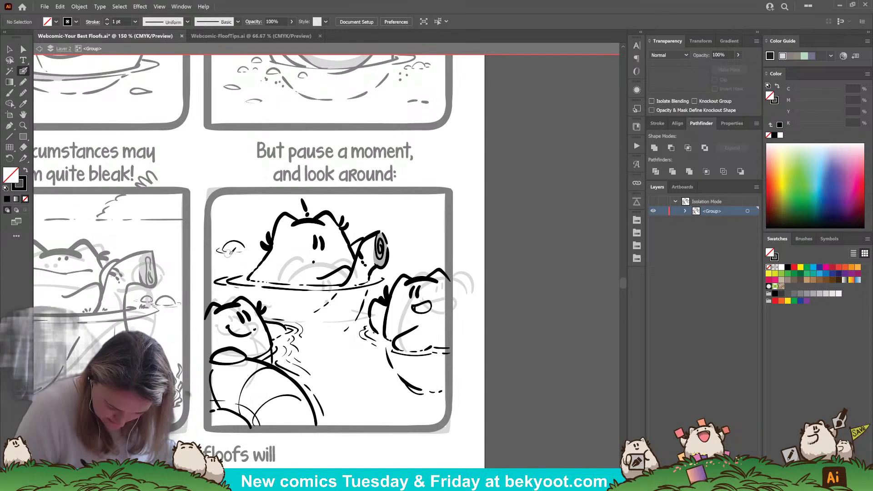
Step: Ink a cluster of small domed bubbles and dashes on the water right of the rolled leaf, undoing unwanted strokes
drag(410, 244, 424, 241)
key(ctrl+z)
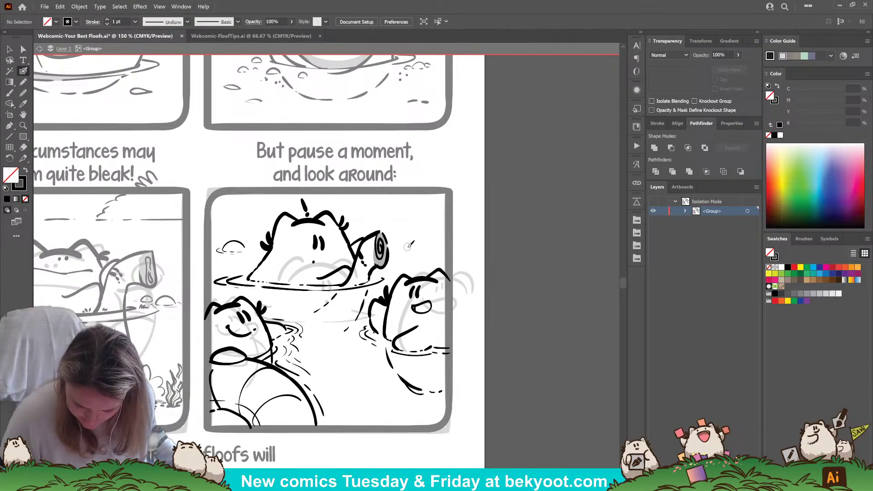
key(ctrl+z)
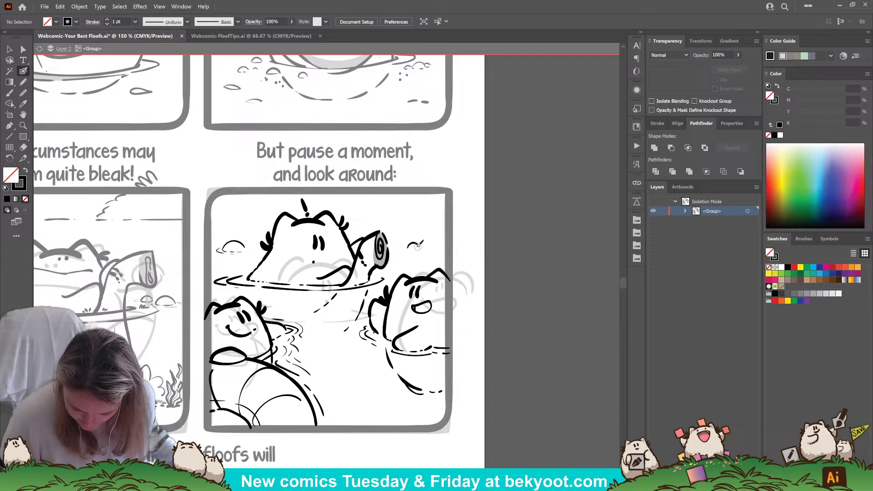
drag(408, 248, 417, 246)
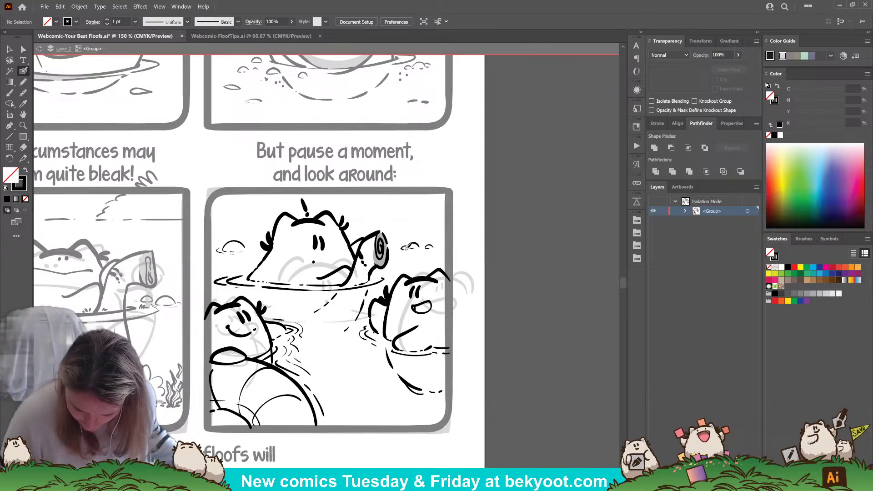
drag(409, 248, 421, 248)
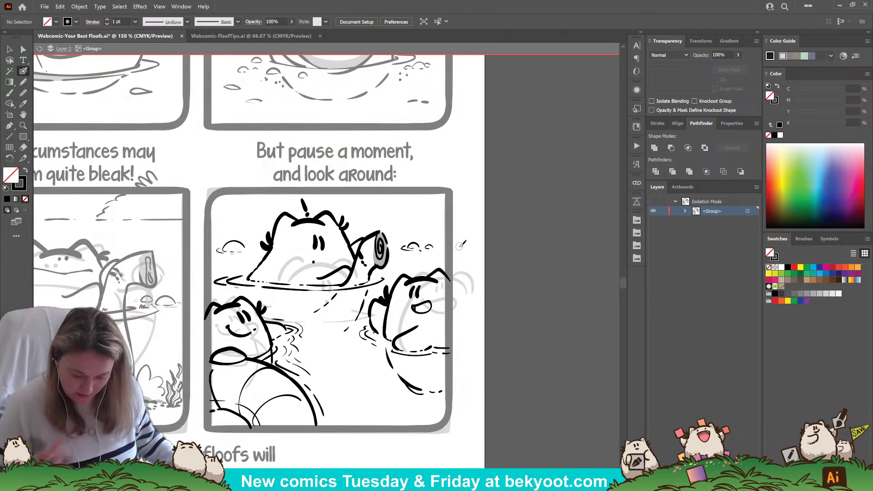
Step: Exit the isolated group of the "But pause a moment" panel and save the comic file
scroll(318, 313, down, 2)
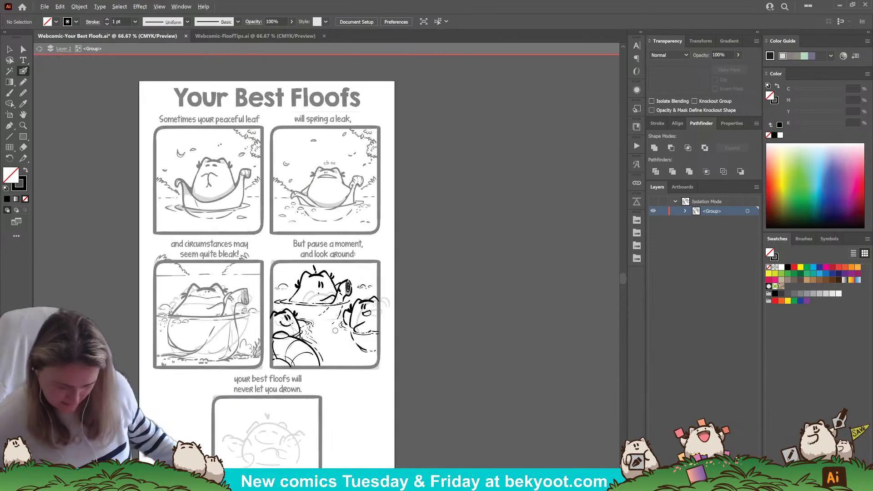
drag(335, 329, 367, 295)
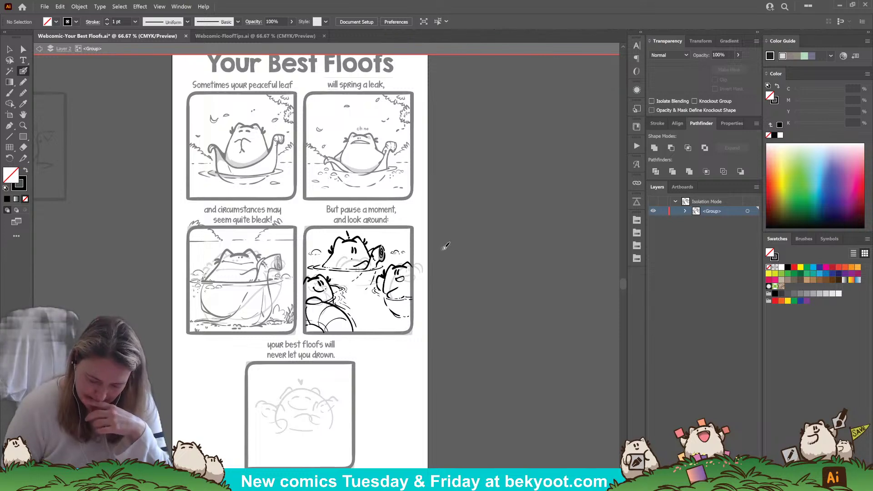
click(10, 49)
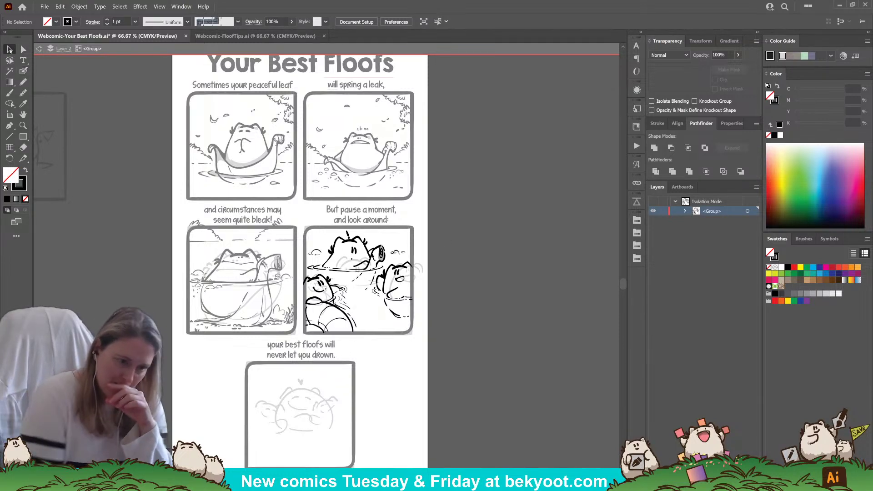
double_click(446, 270)
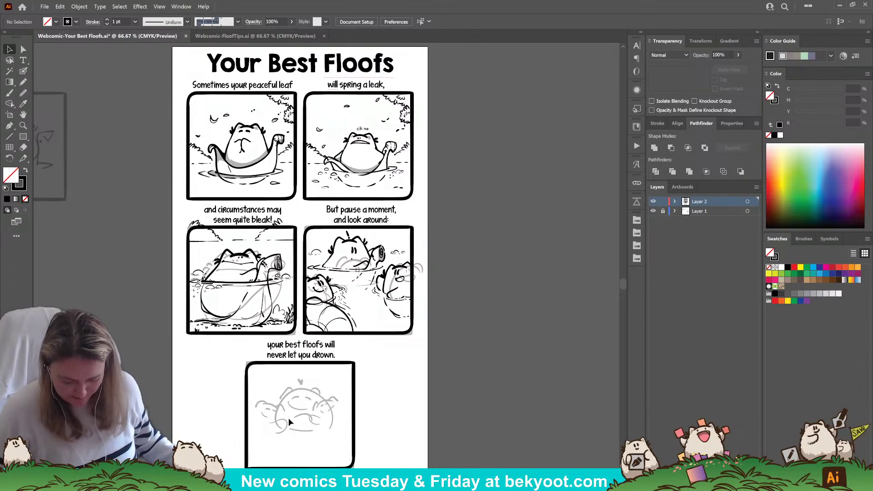
key(ctrl+s)
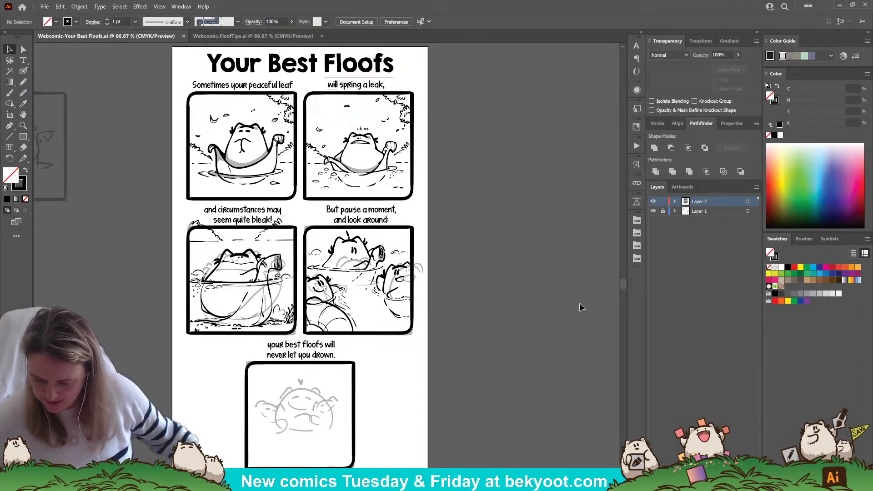
Step: Unlock the sketch layer, move the faded rough sketch of the two middle-row panels off the artboard's left side, and relock the layer
click(662, 211)
click(662, 201)
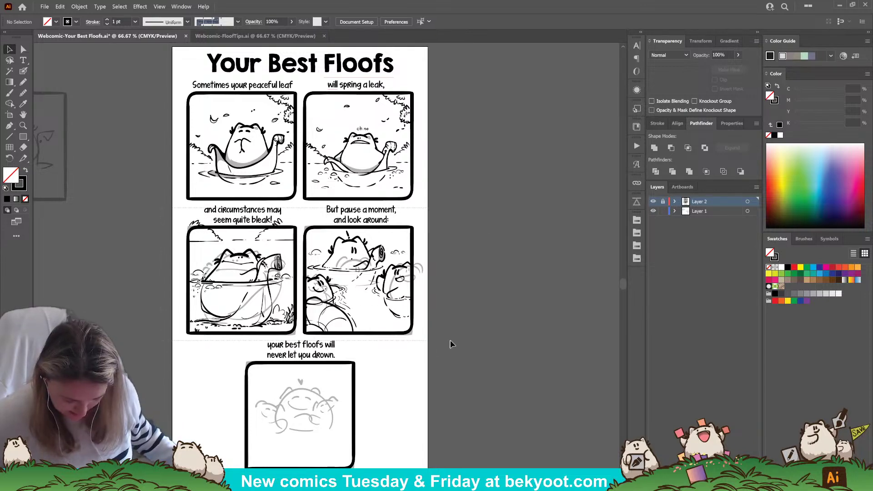
click(397, 285)
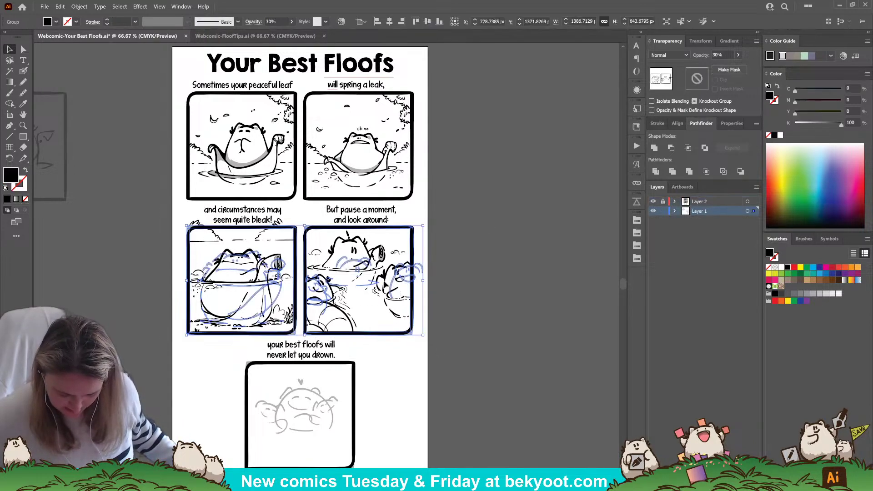
drag(397, 285, 69, 296)
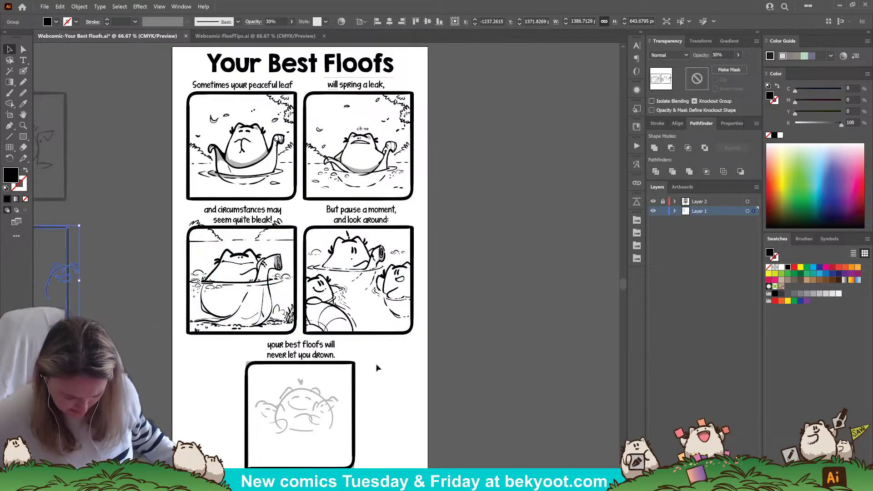
click(662, 212)
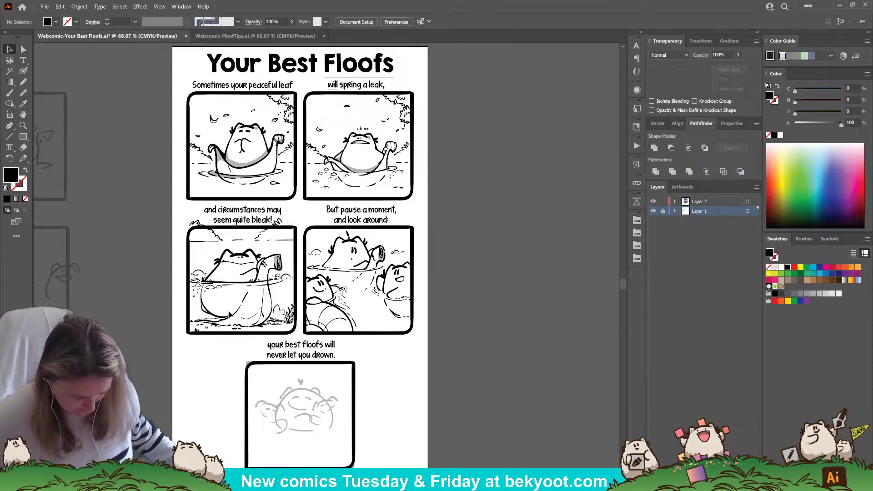
Step: Delete the semi-transparent grey group of marks over the seabed pebbles beside the plants in the "seem quite bleak" panel
scroll(229, 314, up, 5)
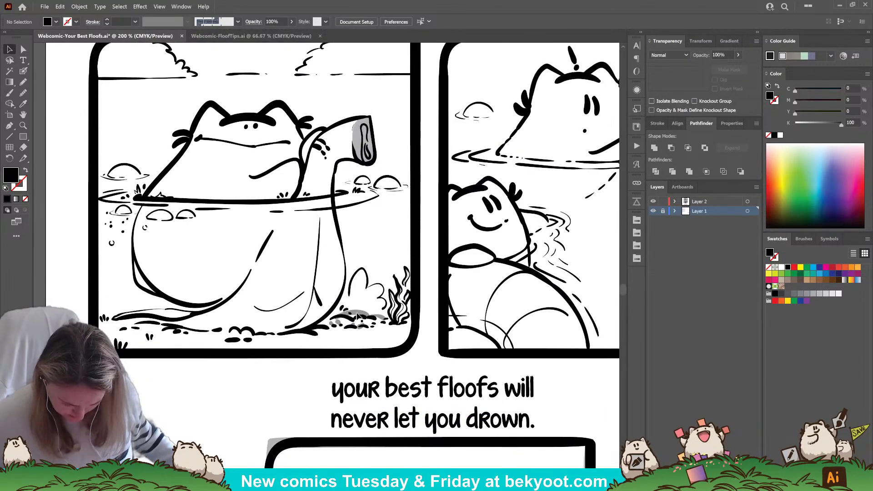
click(357, 316)
double_click(359, 316)
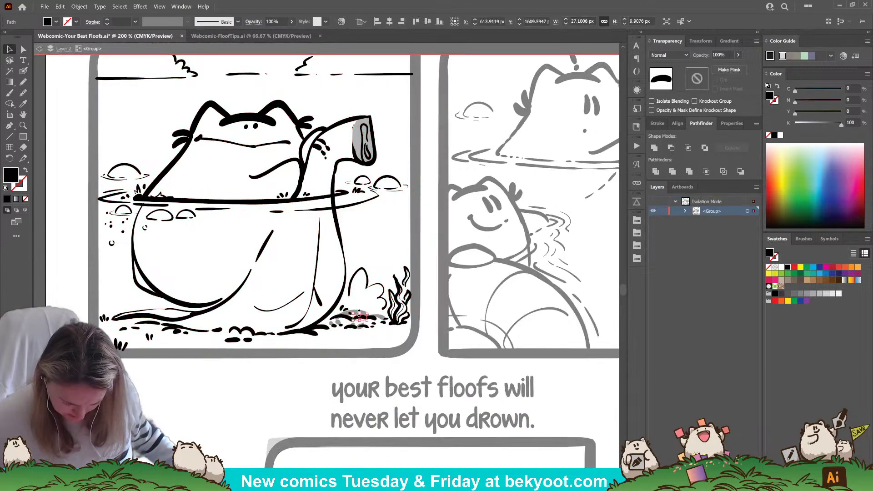
click(361, 315)
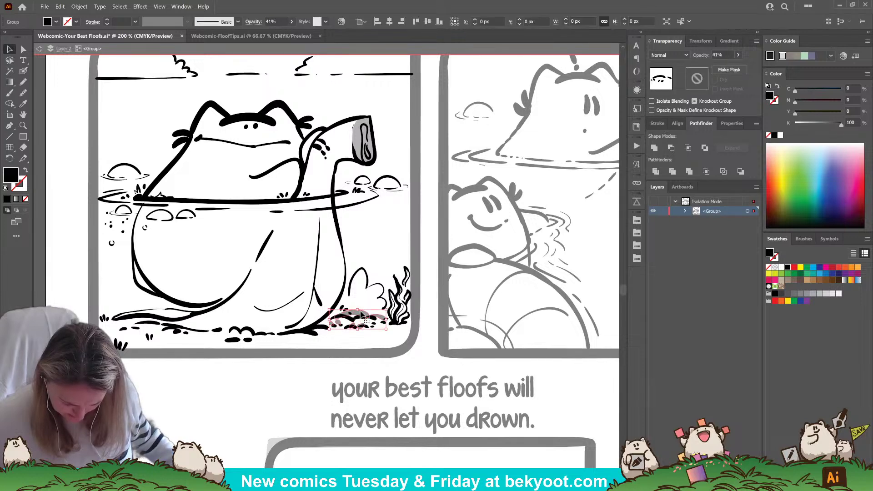
key(Delete)
scroll(314, 298, down, 2)
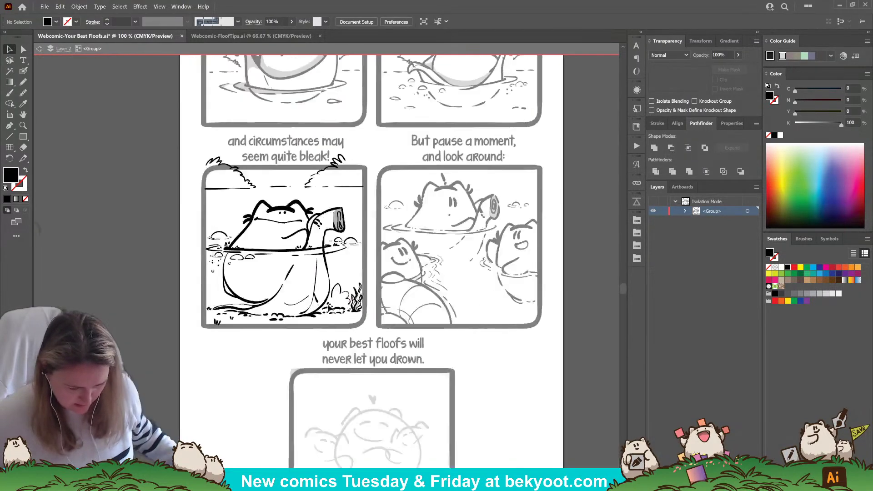
Step: Exit the isolated group of the "seem quite bleak" panel and save the file
scroll(317, 288, down, 2)
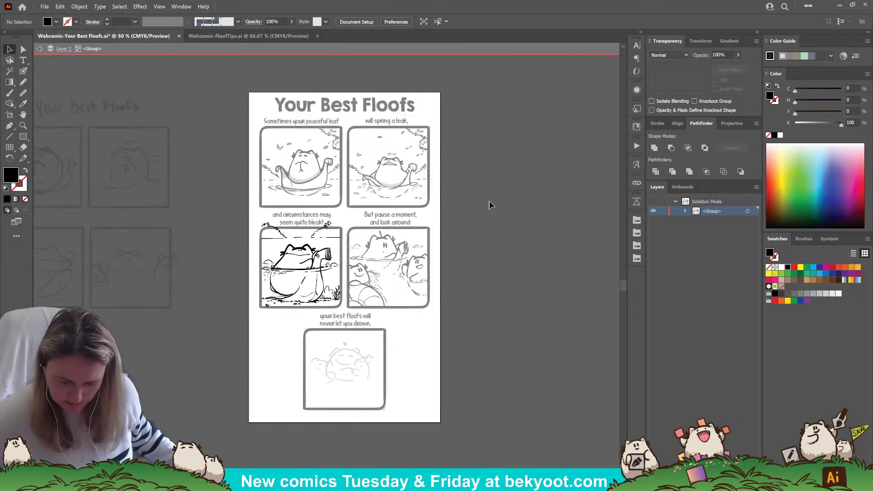
double_click(468, 258)
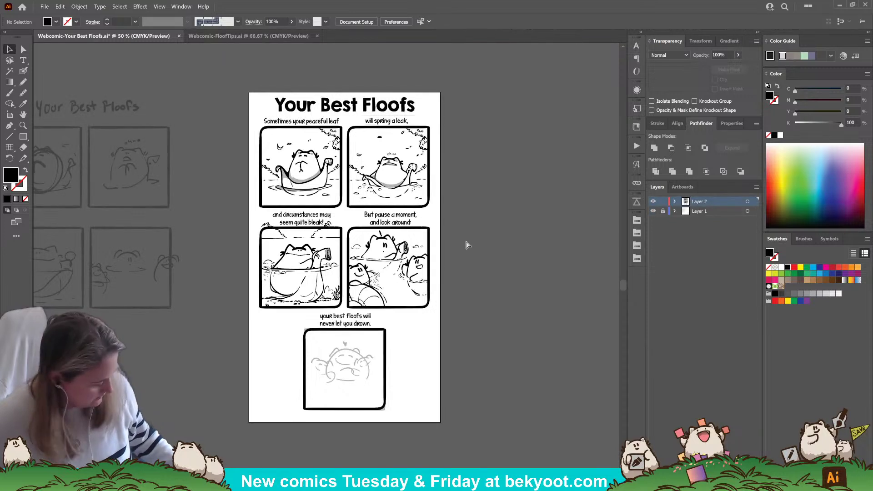
key(ctrl+s)
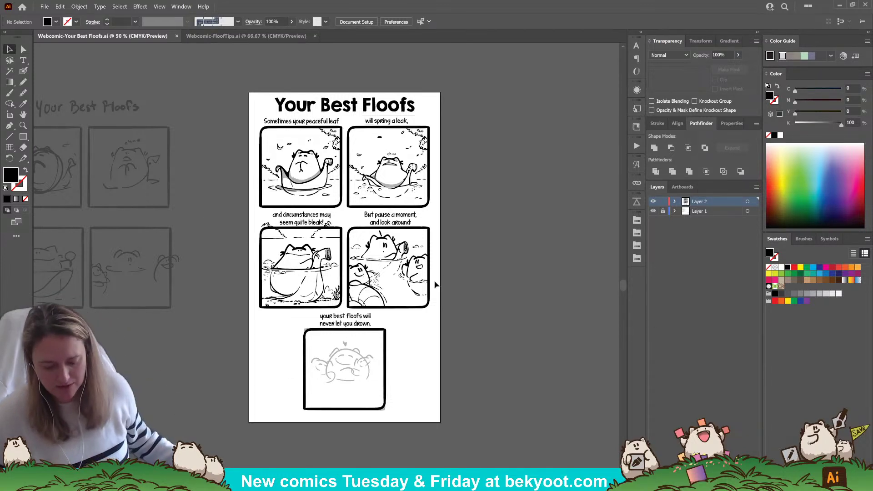
Step: Review the four inked panels alongside the rough sketch in the final "never let you drown" panel
scroll(402, 277, up, 3)
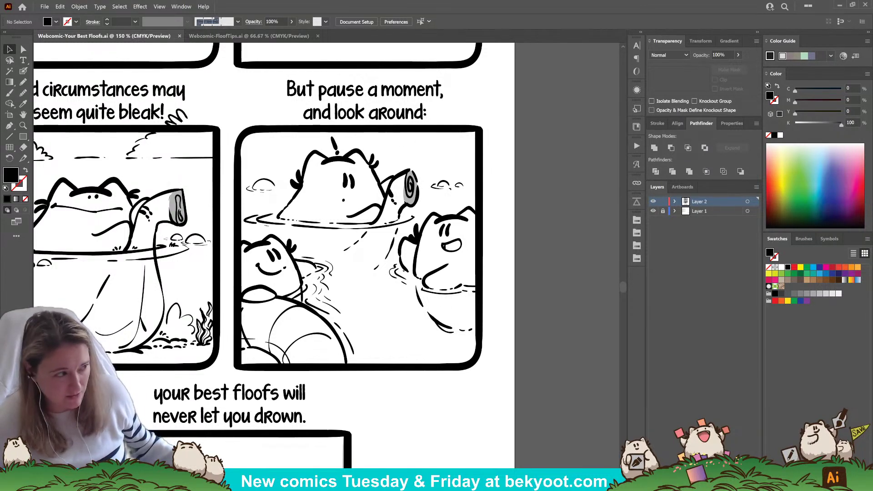
scroll(361, 253, down, 3)
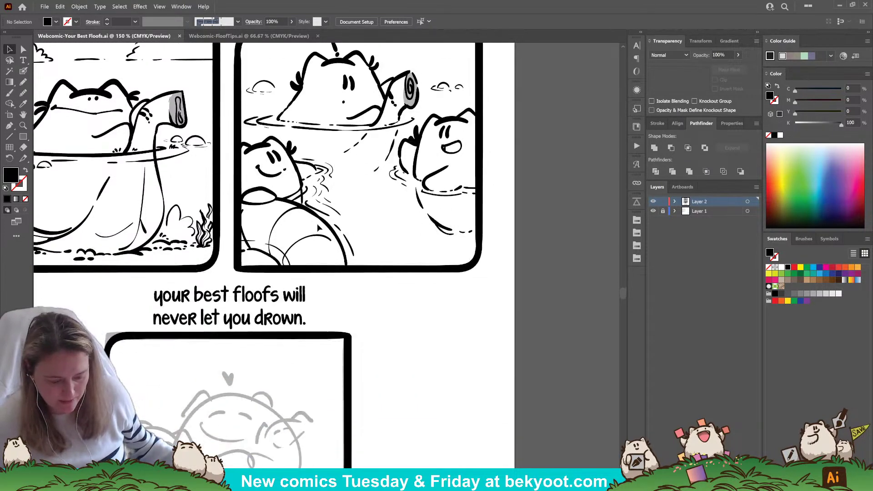
scroll(326, 206, down, 4)
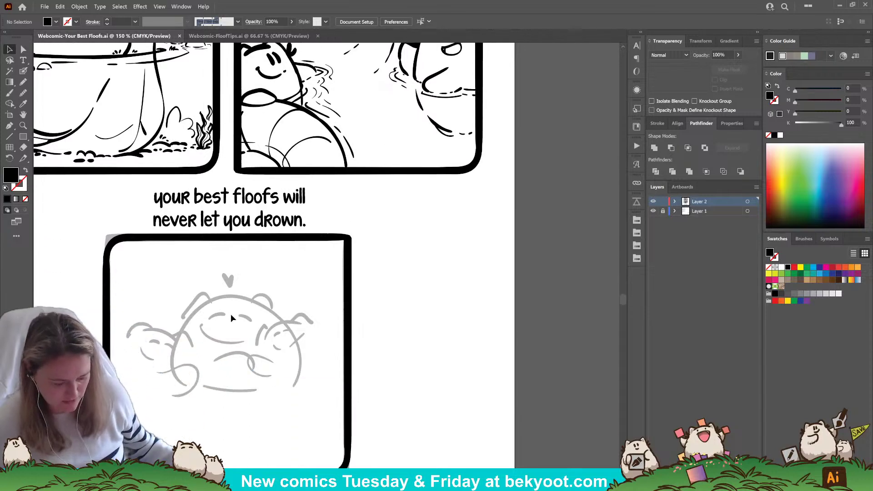
scroll(214, 351, up, 4)
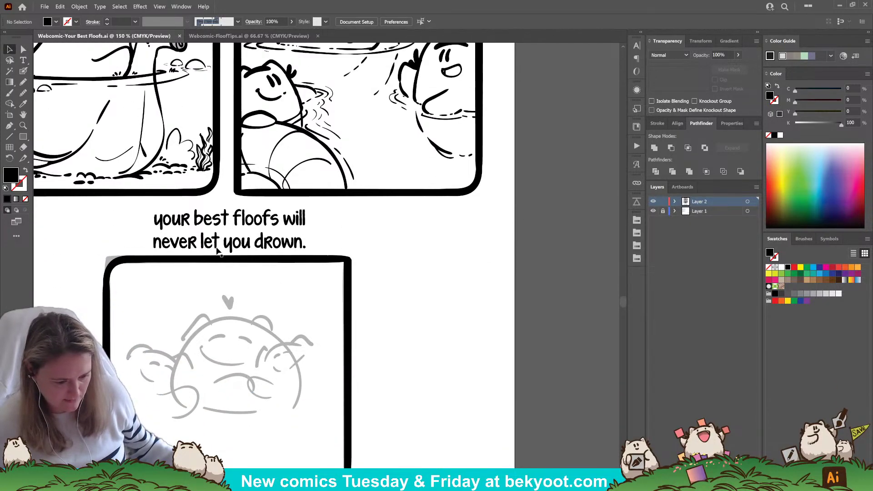
scroll(228, 167, down, 2)
scroll(227, 168, up, 4)
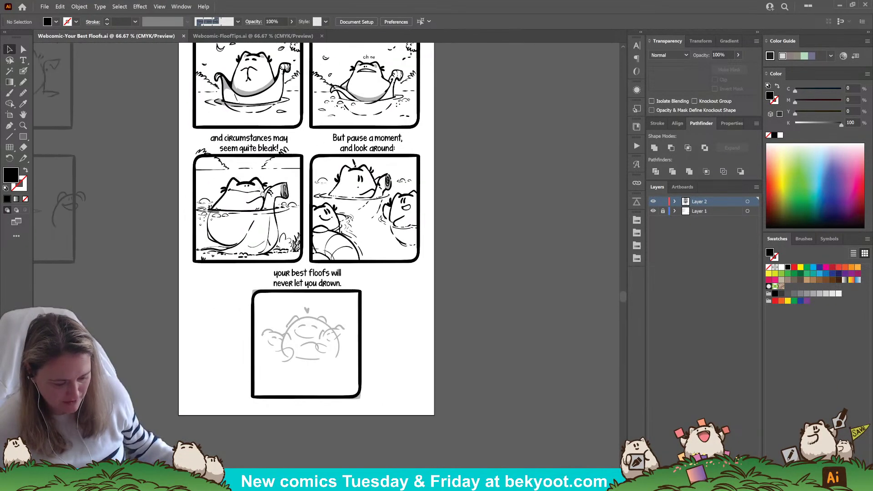
scroll(227, 168, left, 2)
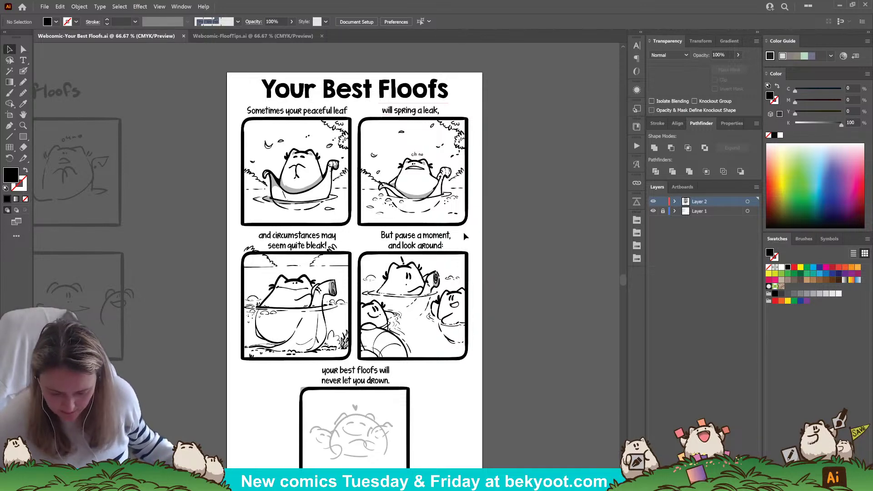
scroll(416, 319, down, 2)
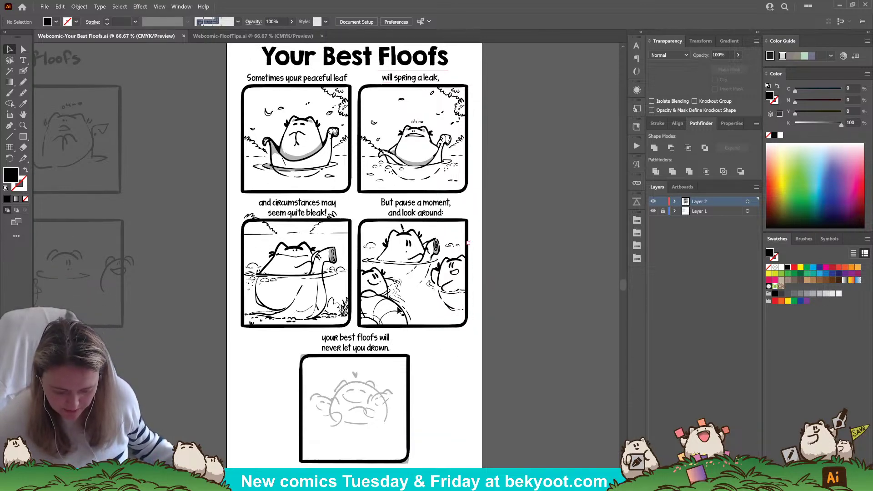
scroll(356, 421, up, 3)
scroll(351, 378, down, 3)
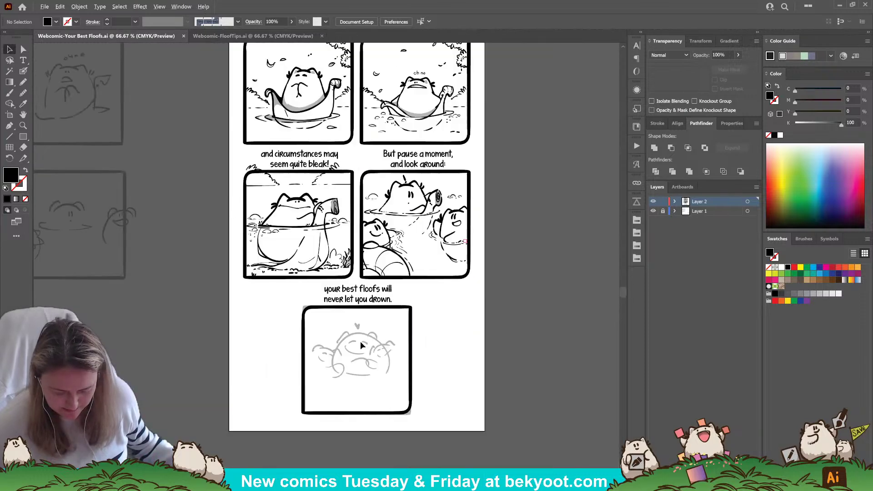
drag(491, 273, 480, 297)
scroll(366, 208, up, 2)
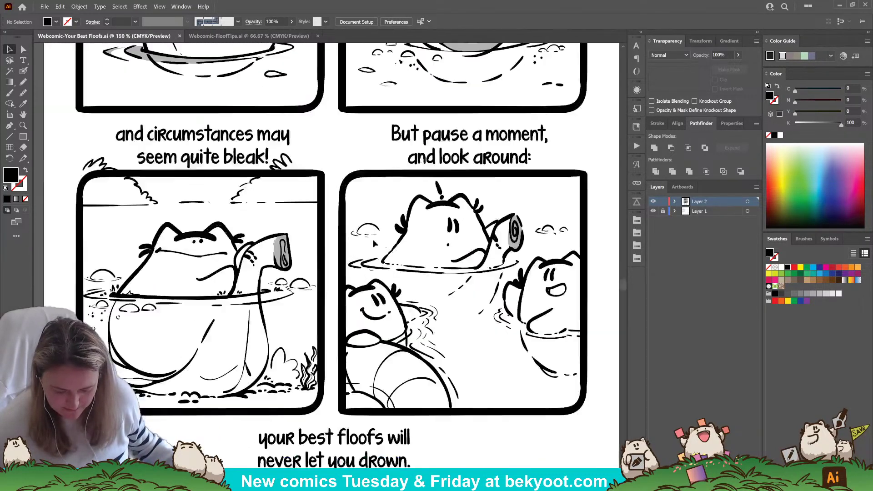
scroll(505, 329, down, 1)
scroll(412, 282, up, 1)
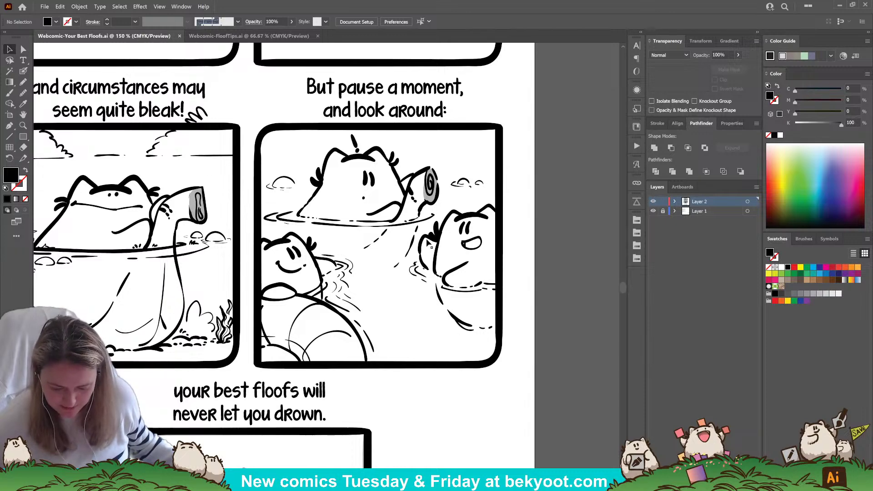
scroll(390, 293, down, 1)
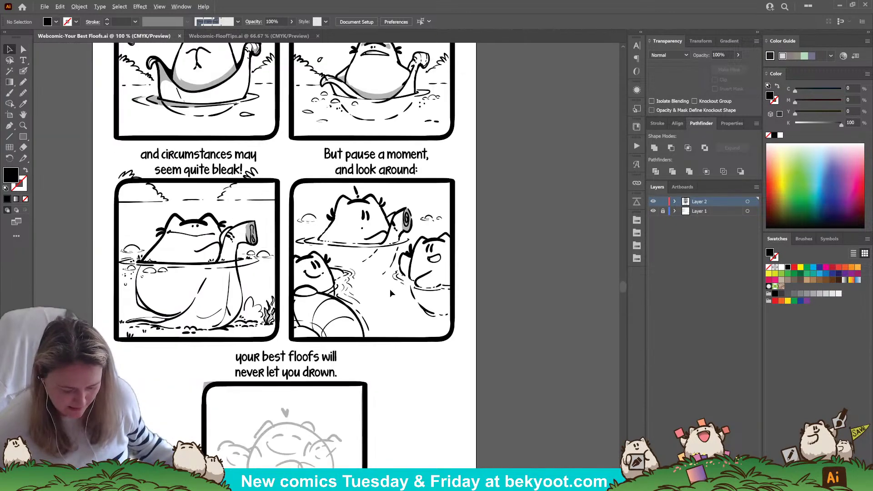
scroll(325, 247, left, 3)
scroll(400, 214, down, 5)
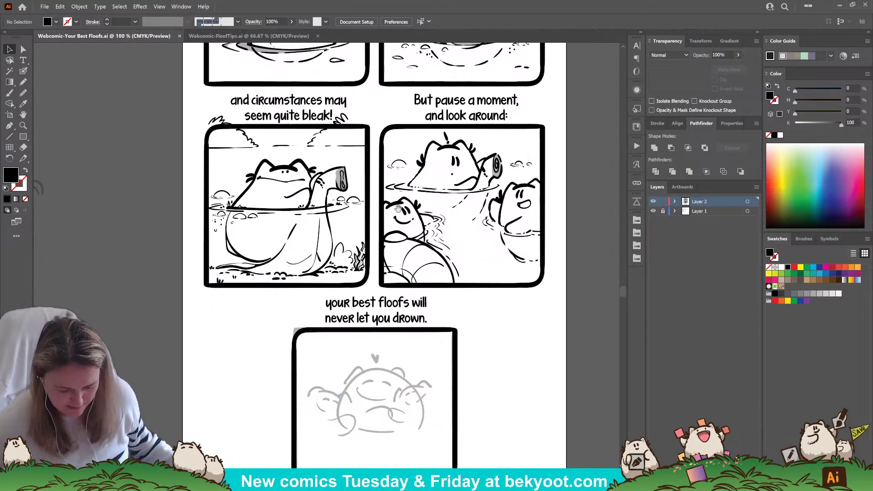
scroll(410, 230, down, 1)
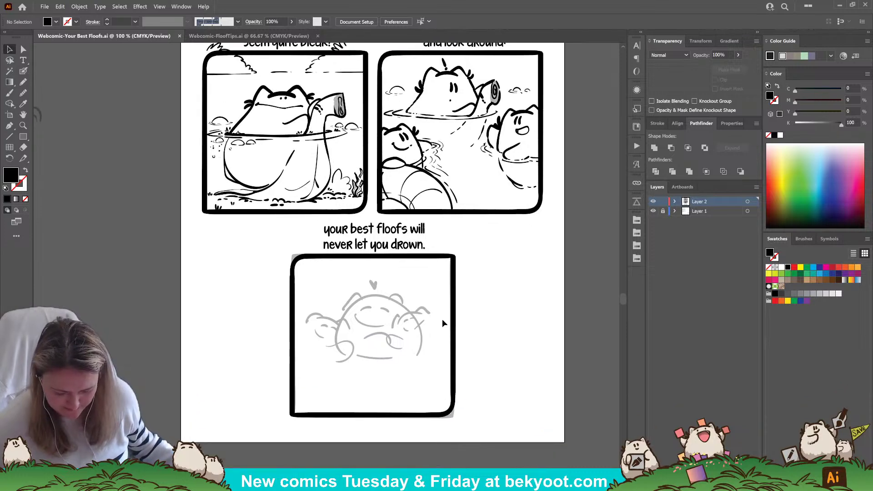
scroll(363, 314, up, 1)
scroll(363, 313, right, 1)
scroll(273, 300, down, 2)
scroll(273, 300, right, 1)
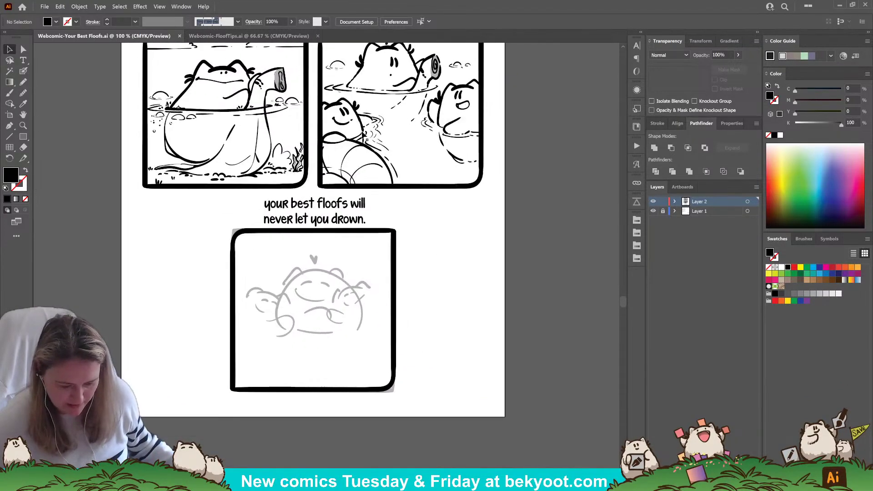
scroll(356, 265, up, 6)
scroll(355, 264, left, 1)
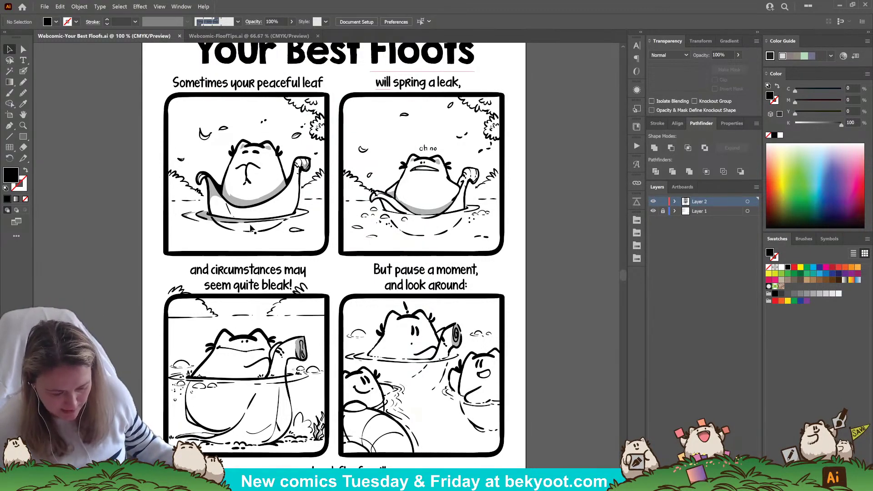
scroll(251, 205, down, 4)
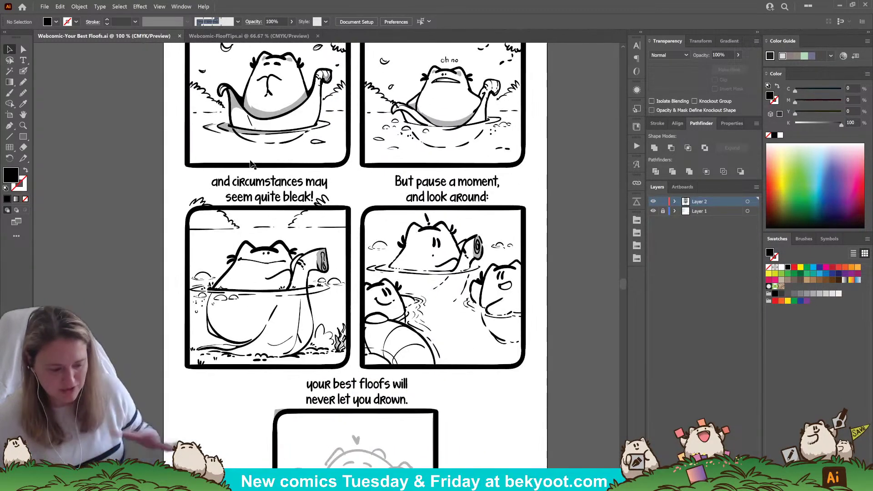